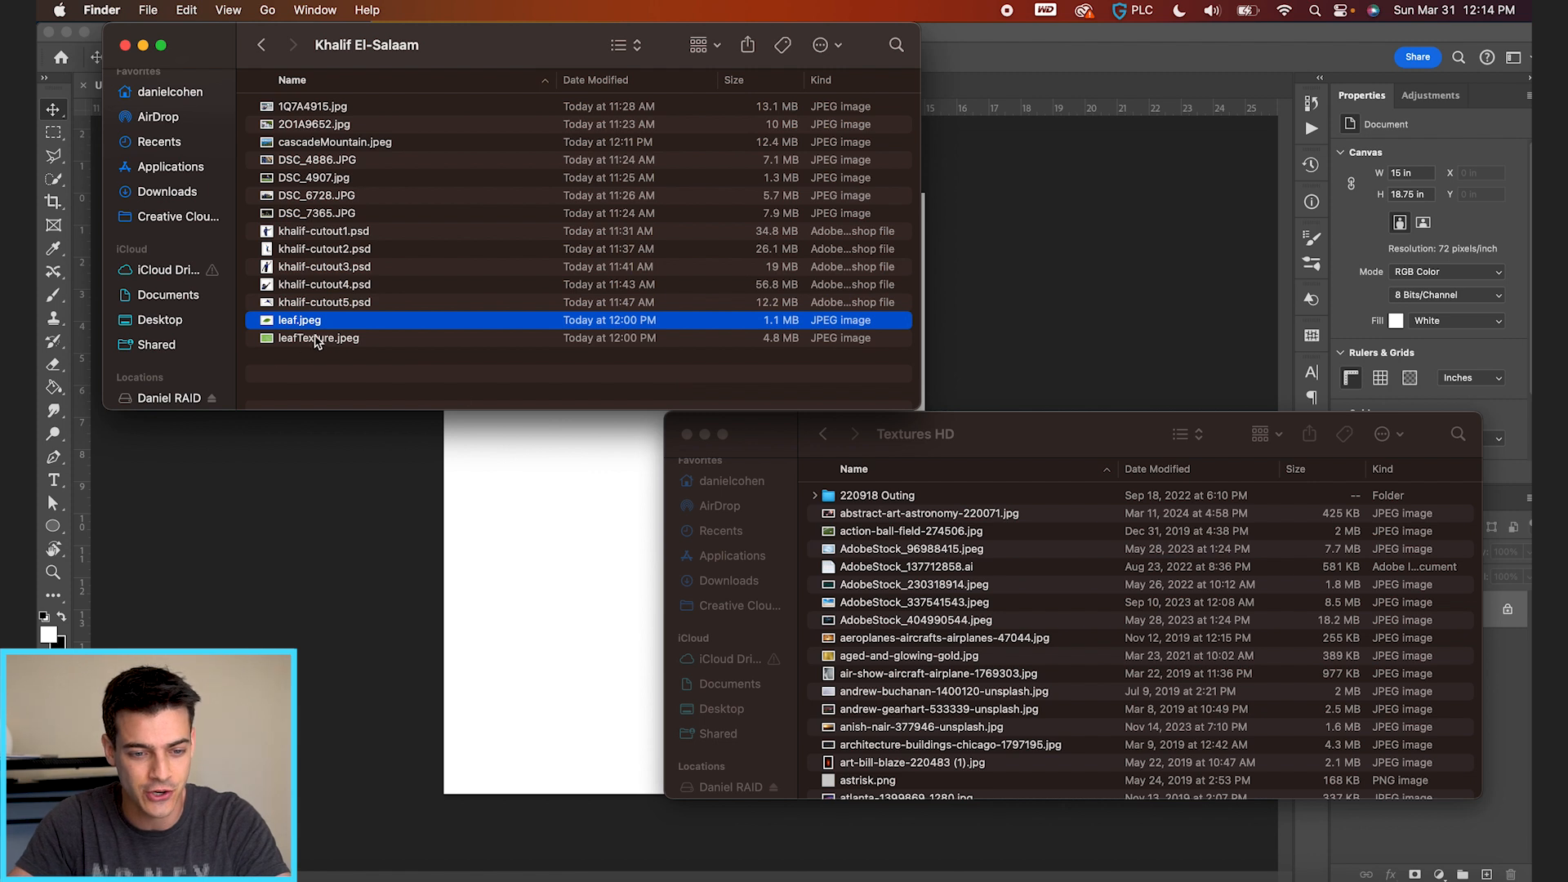
# Place khalif-cutout2.psd from Finder onto the blank canvas and move the jumping figure to about X 2.75 in, Y 5.3 in
pyautogui.click(330, 290)
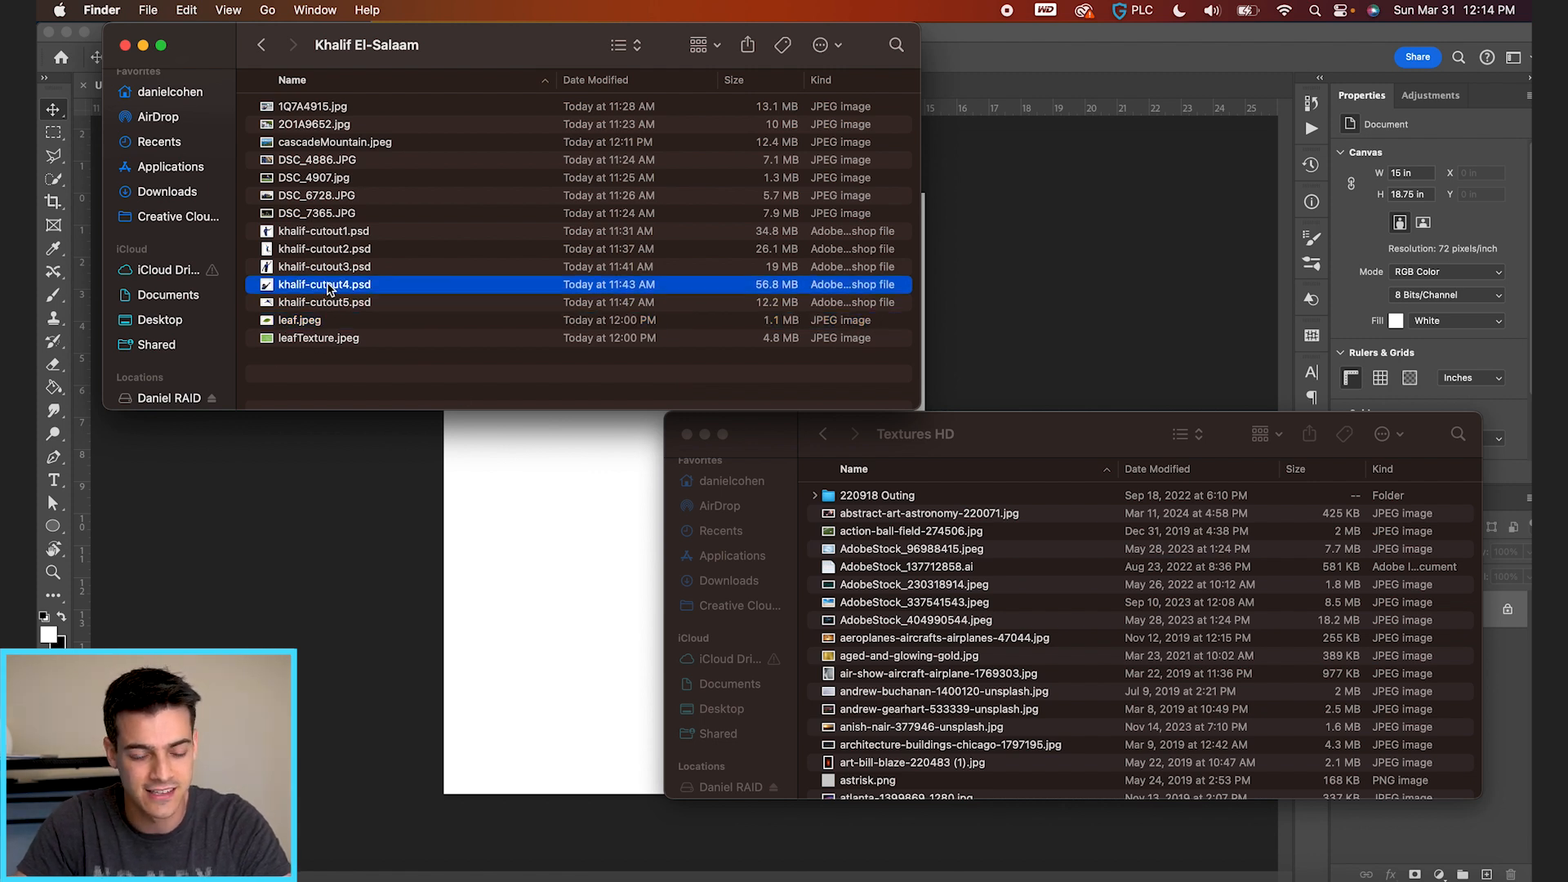
pyautogui.press('Up')
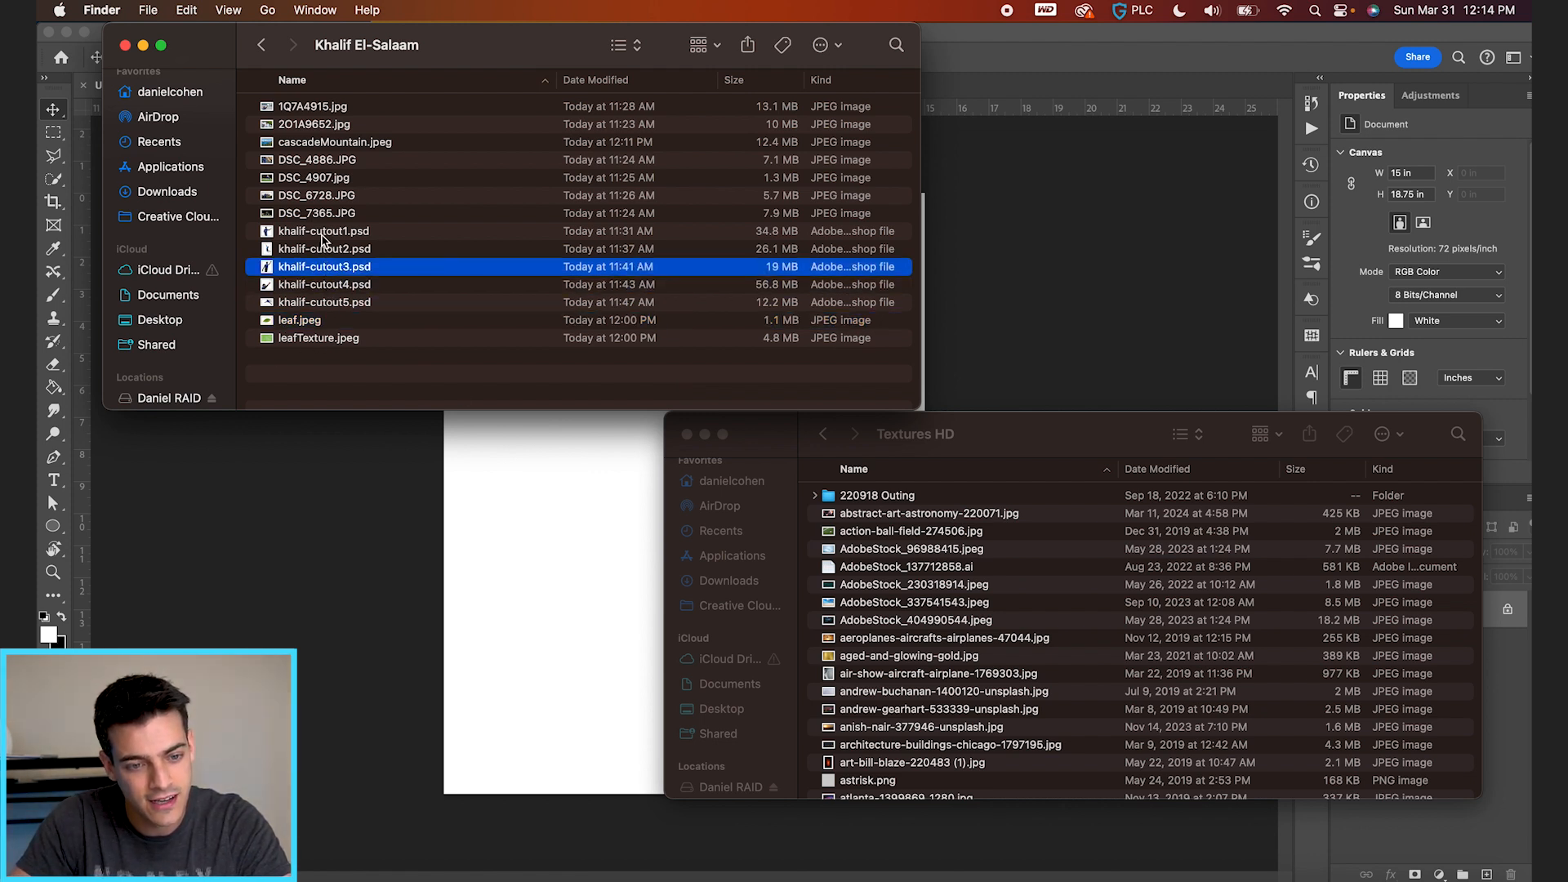
pyautogui.moveTo(318, 254); pyautogui.dragTo(592, 604)
pyautogui.moveTo(803, 330); pyautogui.dragTo(832, 320)
pyautogui.press('Return')
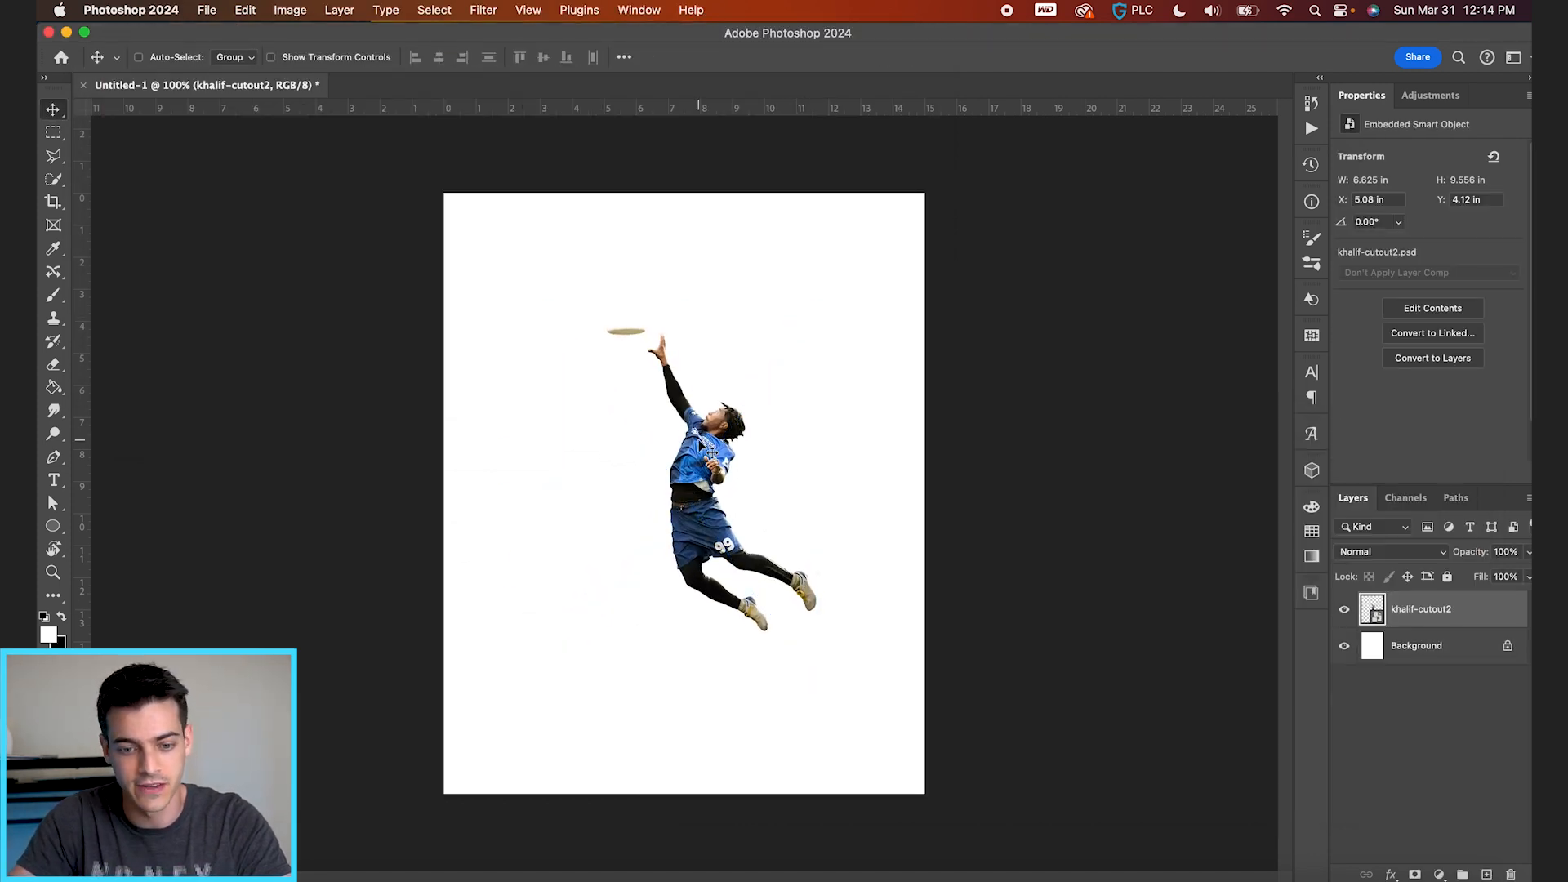
pyautogui.scroll(3, 700, 442)
pyautogui.moveTo(784, 434); pyautogui.dragTo(687, 486)
pyautogui.scroll(-2, 724, 483)
# Place khalif-cutout1.psd from Finder on the canvas's right side and order its layer beneath khalif-cutout2
pyautogui.press('super+Tab')
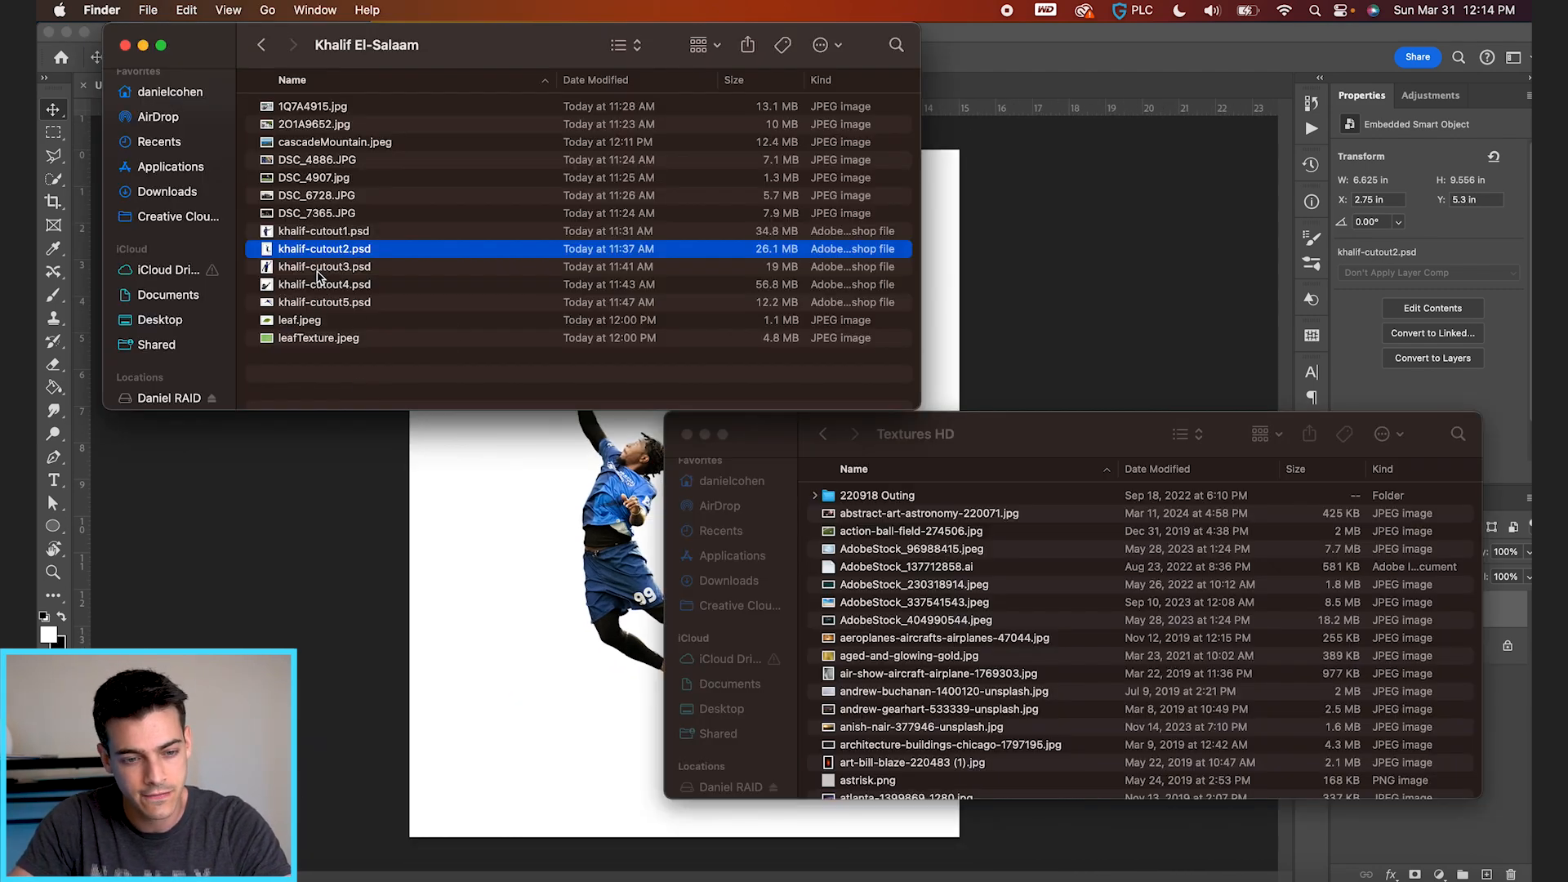
pyautogui.click(588, 564)
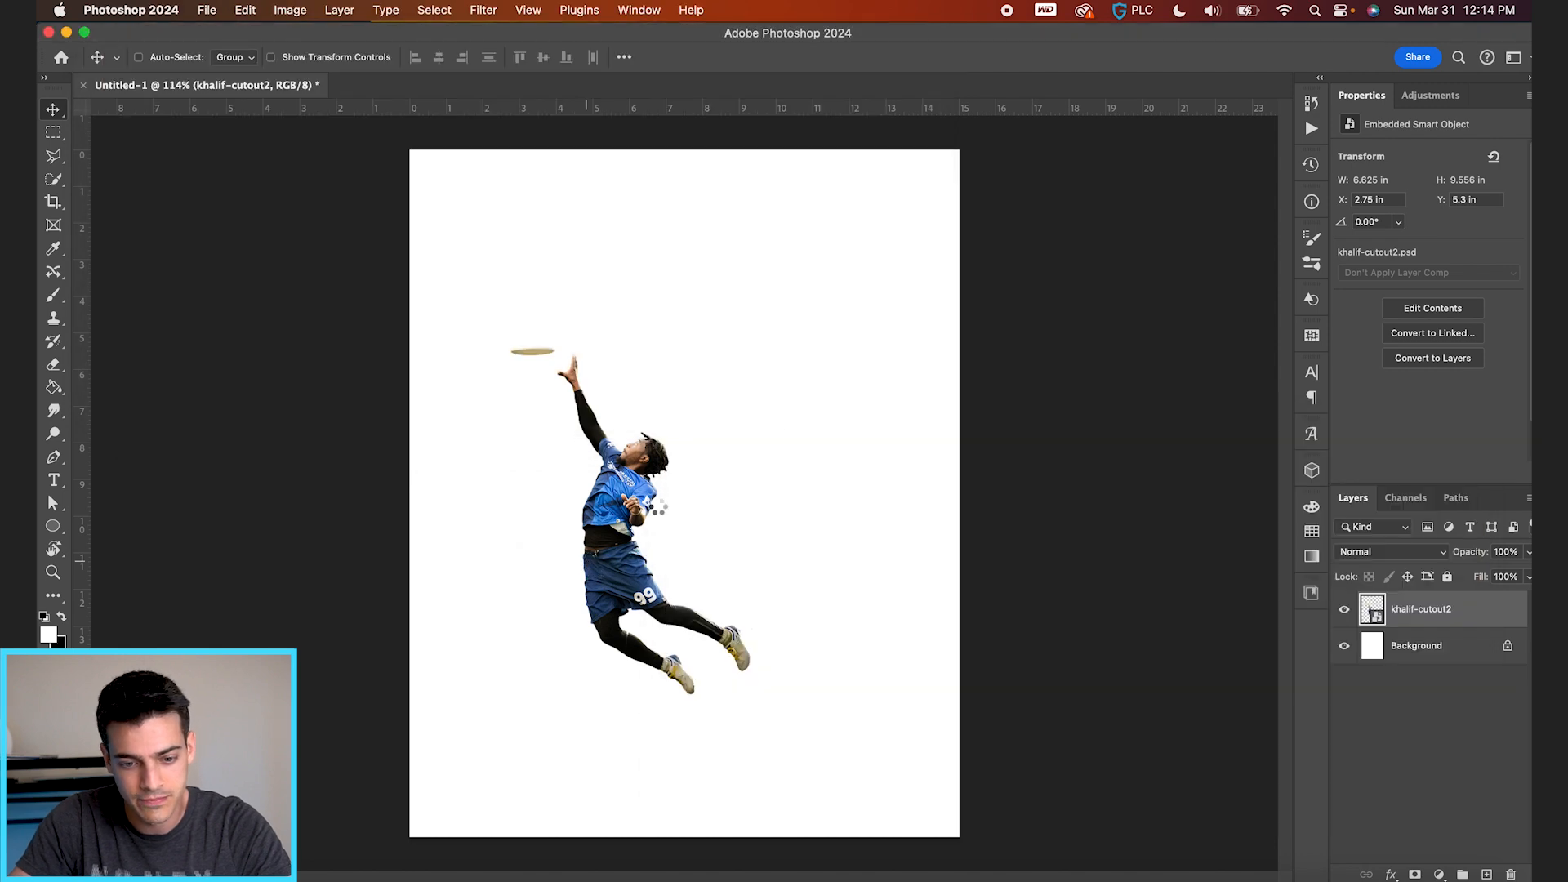
pyautogui.press('Return')
pyautogui.moveTo(735, 449); pyautogui.dragTo(798, 446)
pyautogui.moveTo(1378, 650); pyautogui.dragTo(1380, 614)
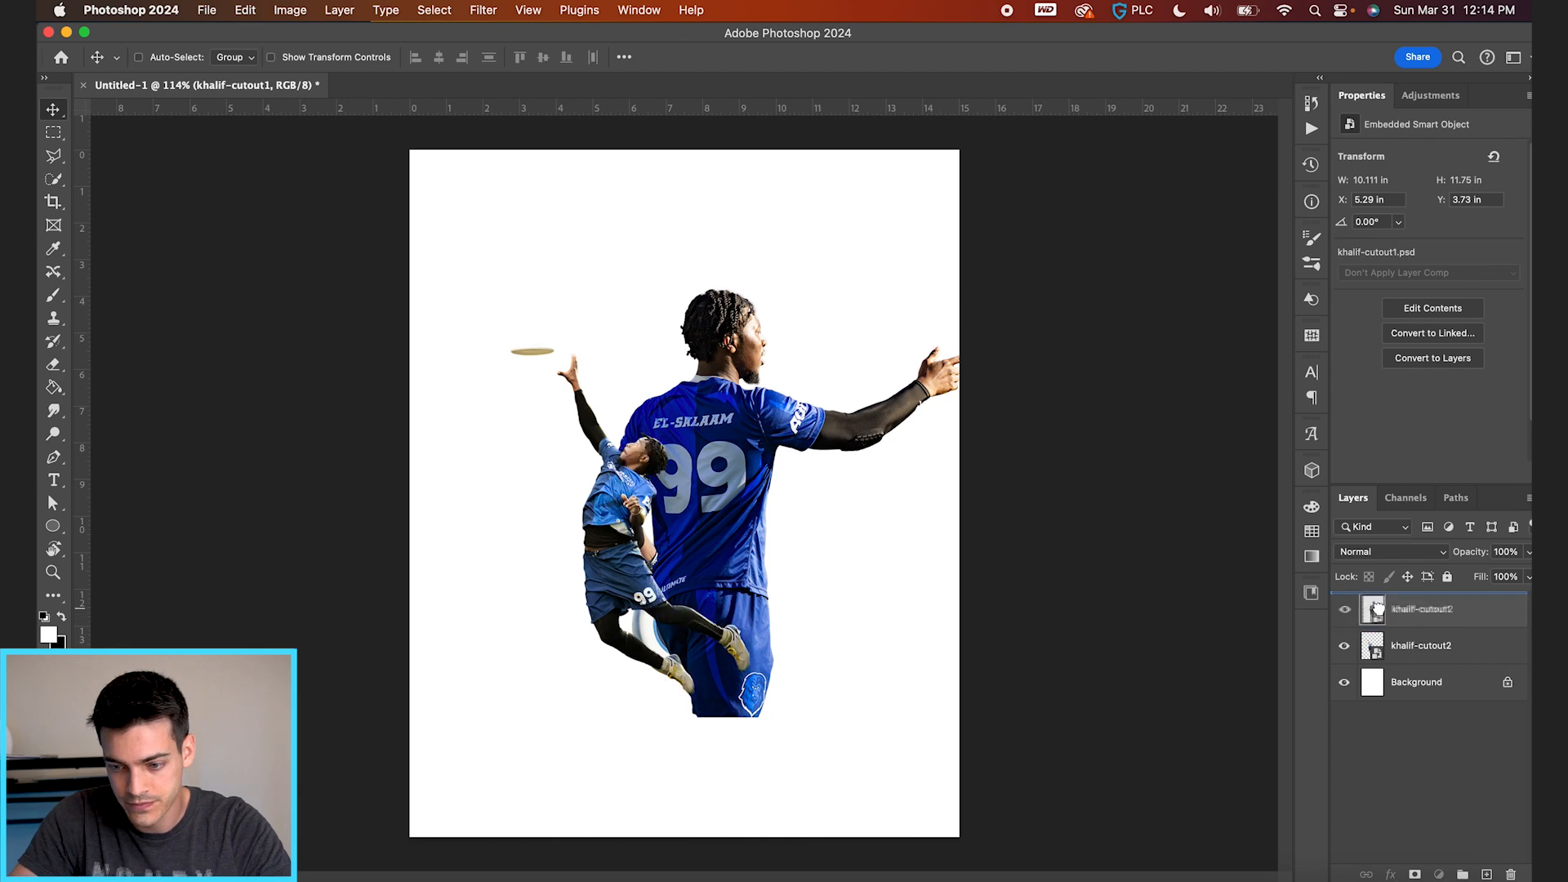
# Raise khalif-cutout2 beside the large figure, and shift both cutouts left until the pointing hand fits on the canvas
pyautogui.moveTo(841, 651); pyautogui.dragTo(849, 596)
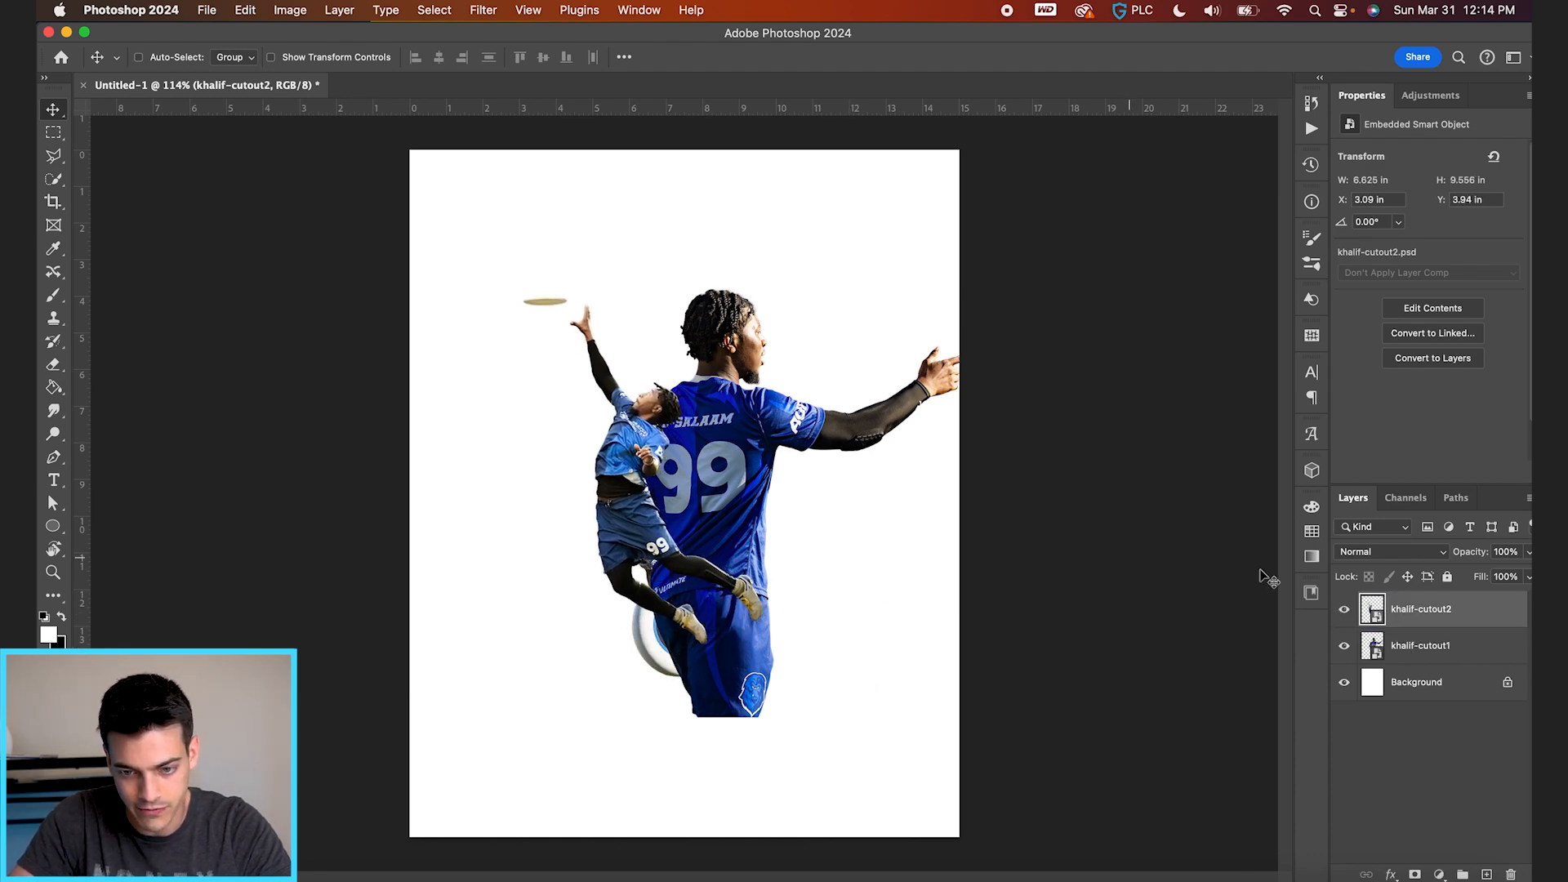
pyautogui.keyDown('shift'); pyautogui.click(1442, 648); pyautogui.keyUp('shift')
pyautogui.moveTo(1043, 567); pyautogui.dragTo(1016, 532)
pyautogui.moveTo(965, 463); pyautogui.dragTo(958, 461)
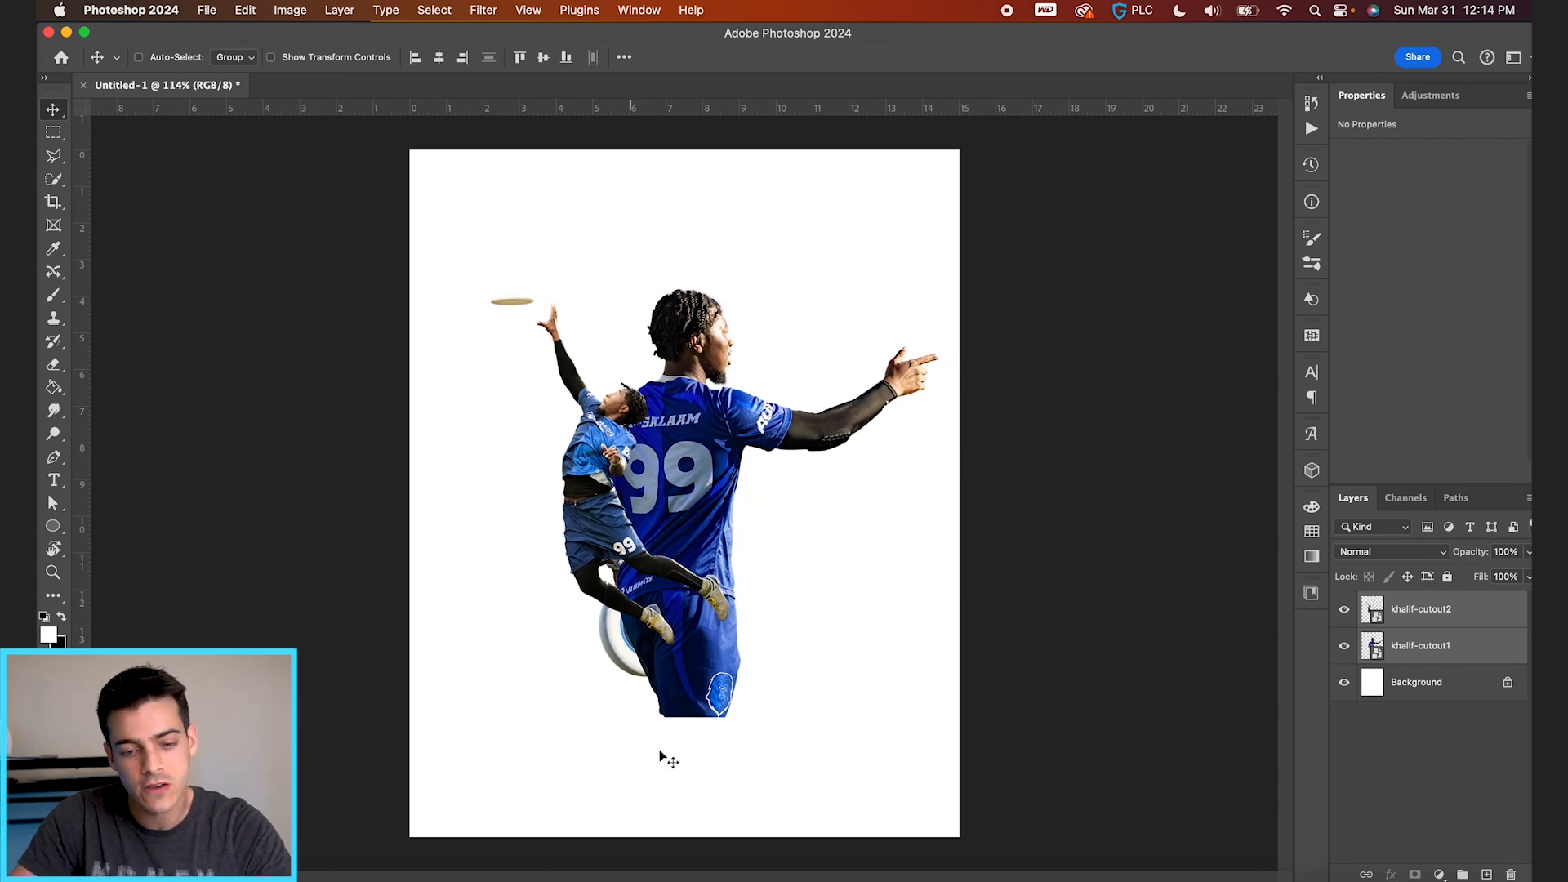
# Place khalif-cutout5.psd from Finder at about 27.25% scale, overlapping the large figure's lower body
pyautogui.press('super+Tab')
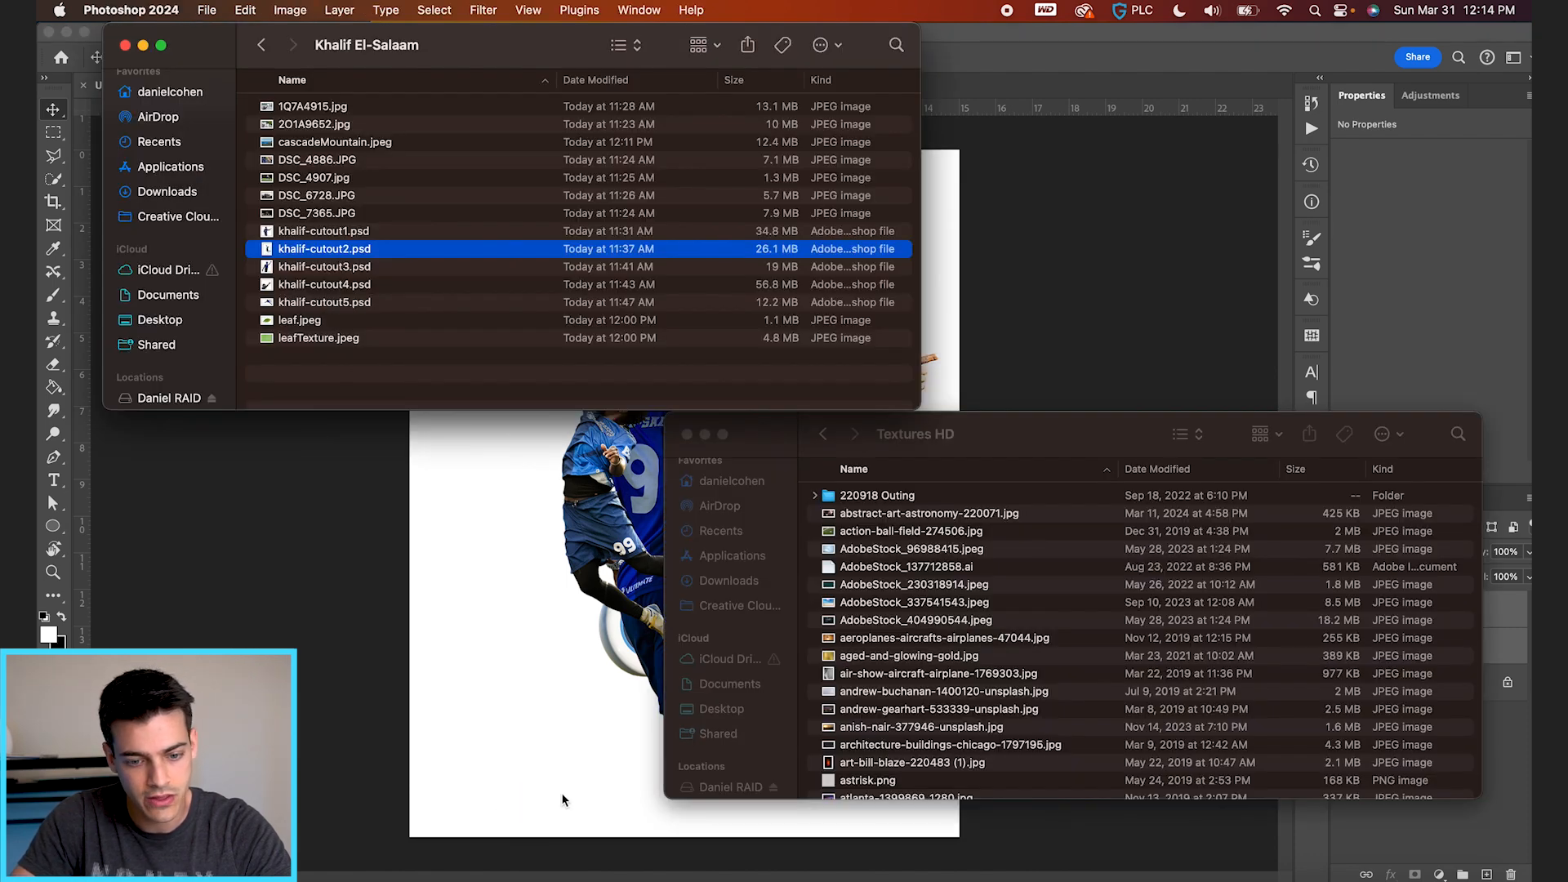
pyautogui.moveTo(562, 795); pyautogui.dragTo(564, 797)
pyautogui.moveTo(823, 609); pyautogui.dragTo(823, 638)
pyautogui.moveTo(959, 508); pyautogui.dragTo(866, 566)
pyautogui.press('Return')
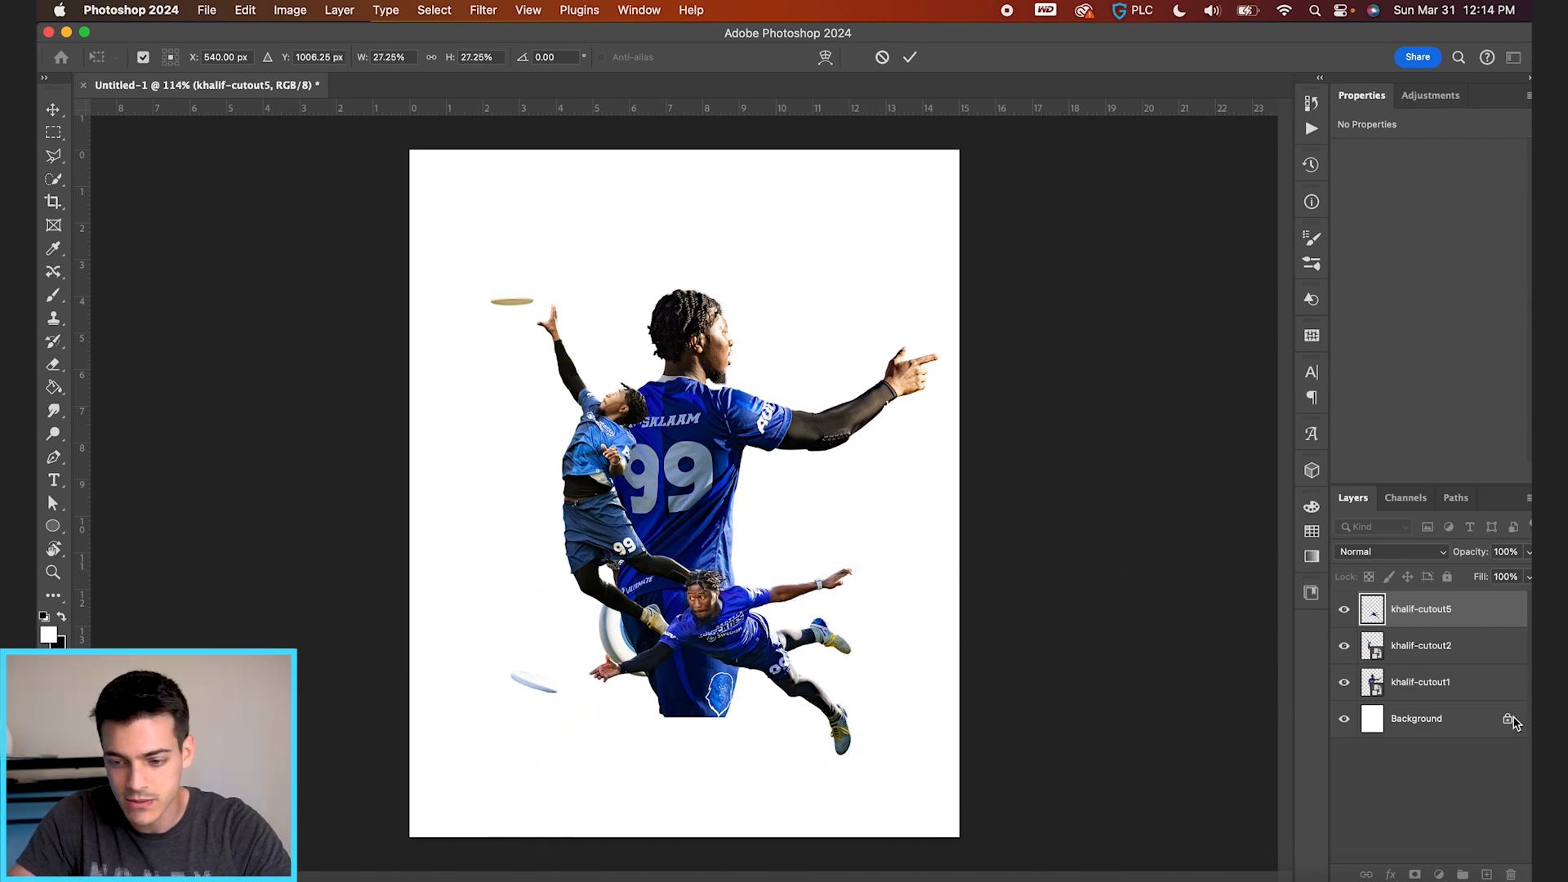
# Enlarge khalif-cutout2 to about 144.17% and center it at about X 313.5 px, Y 644.5 px
pyautogui.click(1421, 645)
pyautogui.press('super+t')
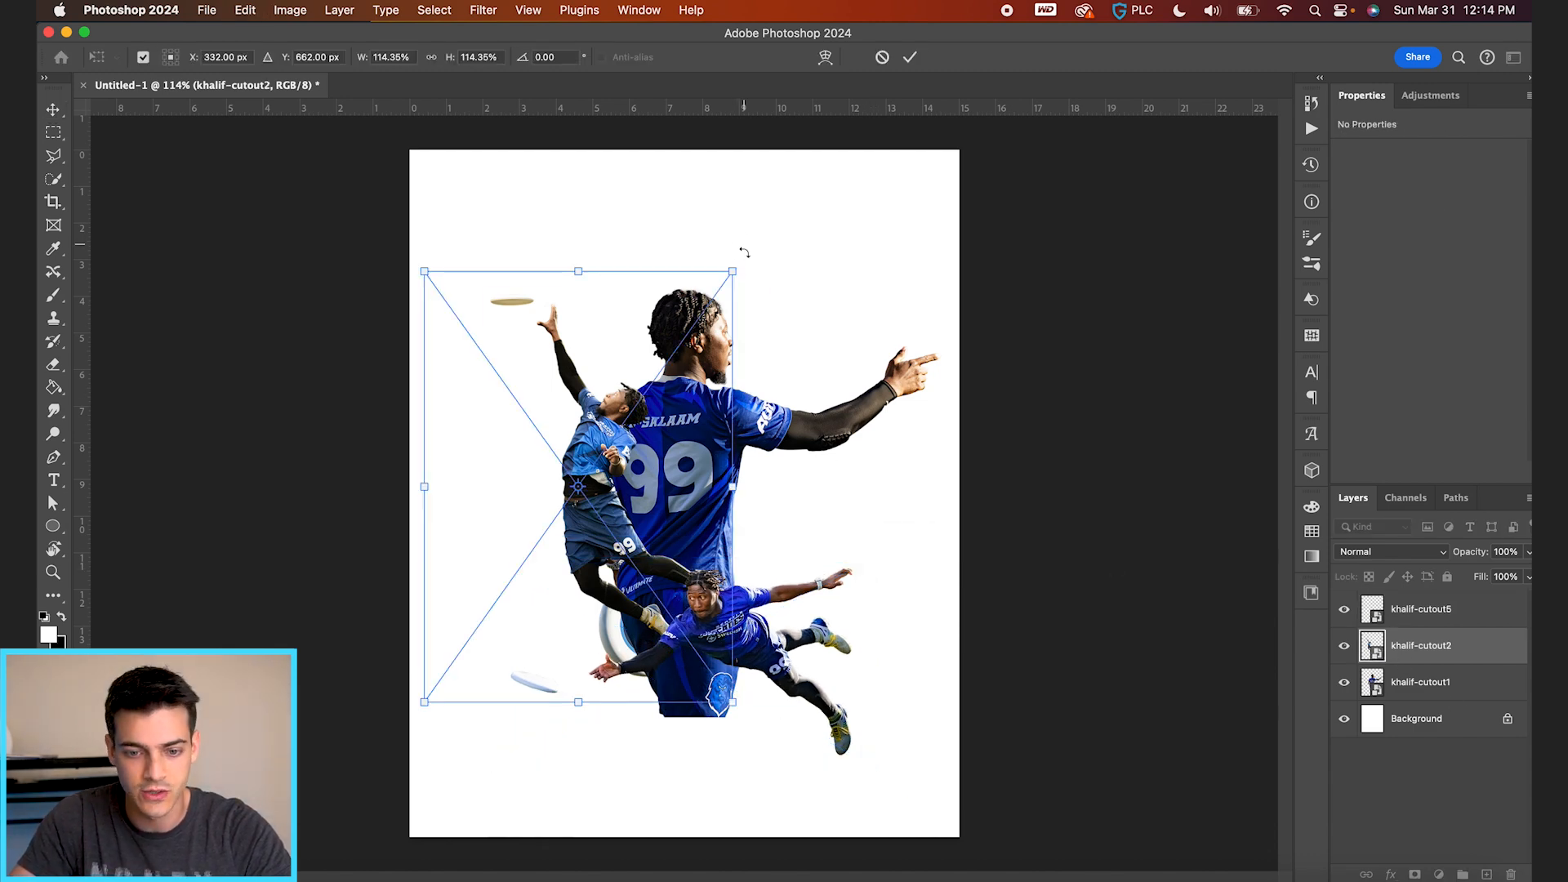
pyautogui.moveTo(729, 274); pyautogui.dragTo(773, 214)
pyautogui.moveTo(712, 455); pyautogui.dragTo(703, 448)
pyautogui.press('Return')
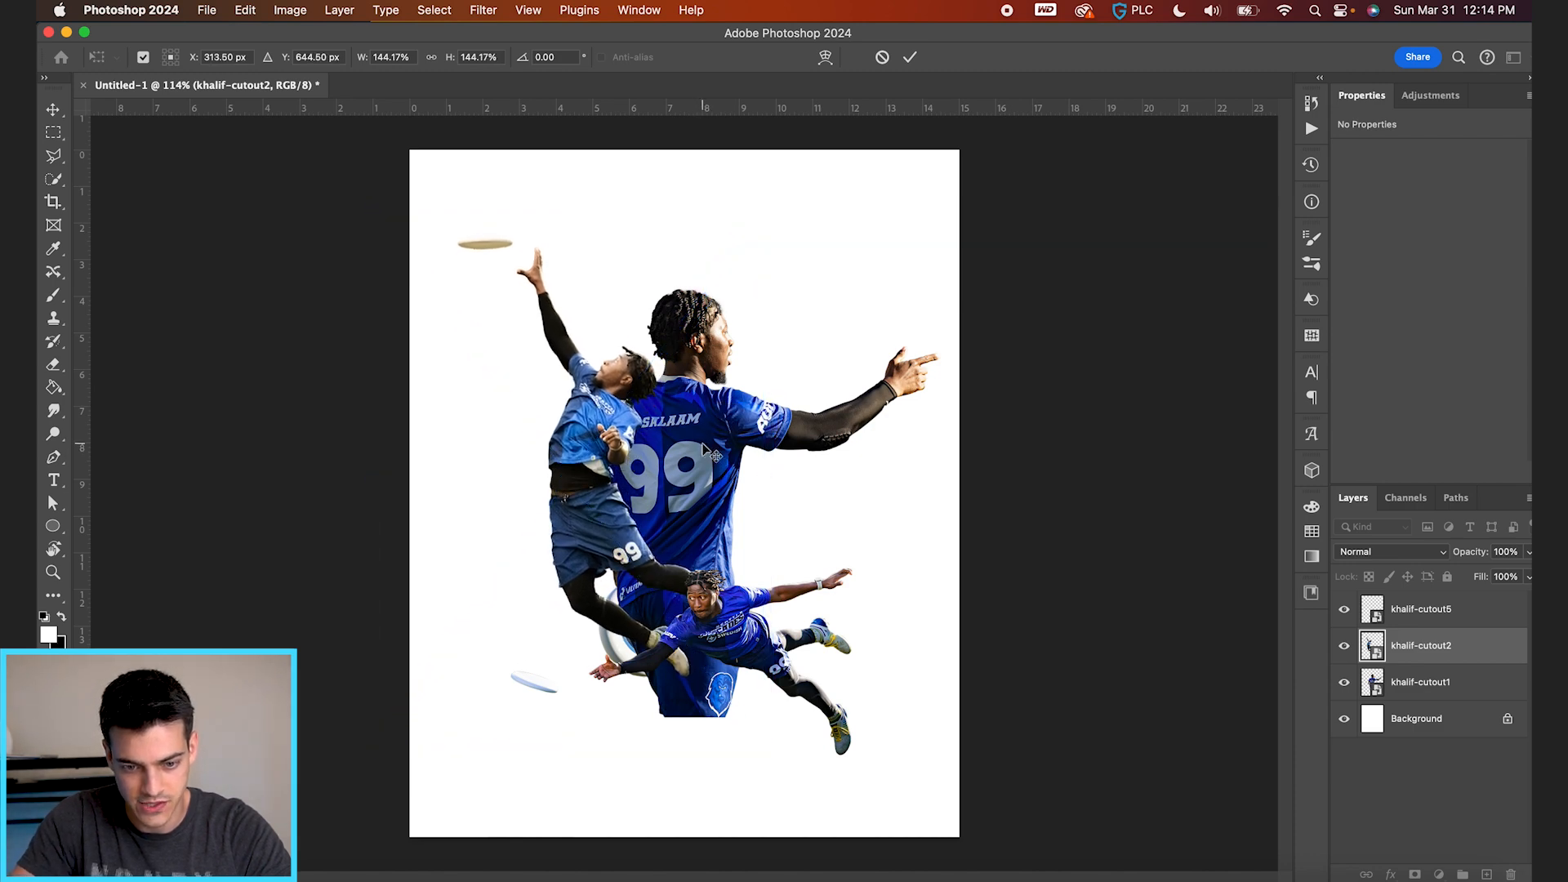
# Scale khalif-cutout5 to 21.38% and move it below the other figures, to about X 2.52 in, Y 13.56 in
pyautogui.click(1423, 623)
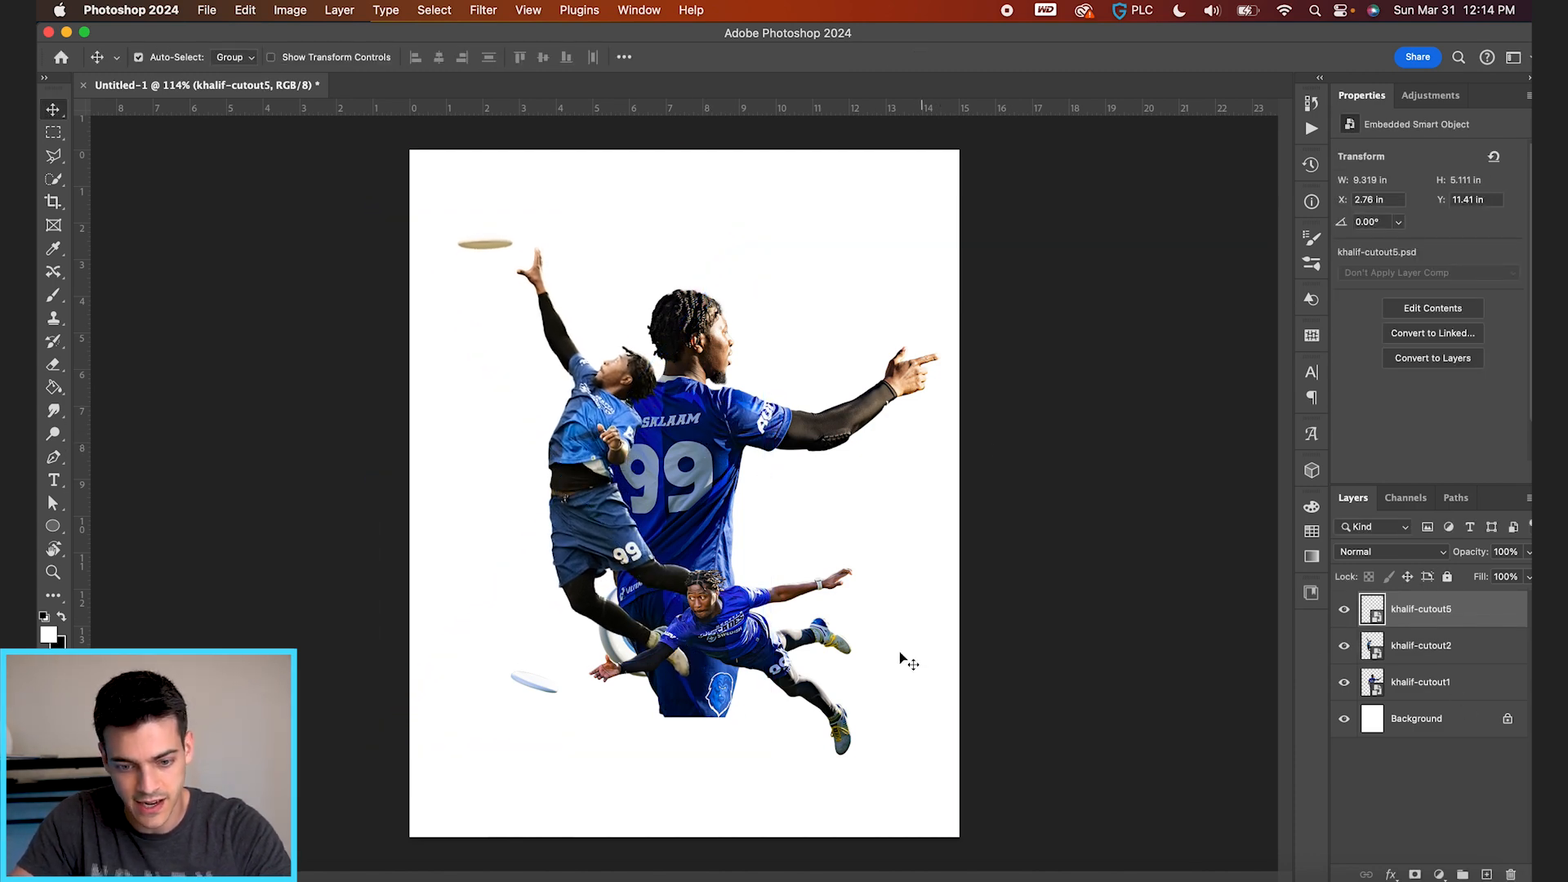
pyautogui.press('super+t')
pyautogui.moveTo(862, 562); pyautogui.dragTo(907, 539)
pyautogui.moveTo(833, 664); pyautogui.dragTo(787, 464)
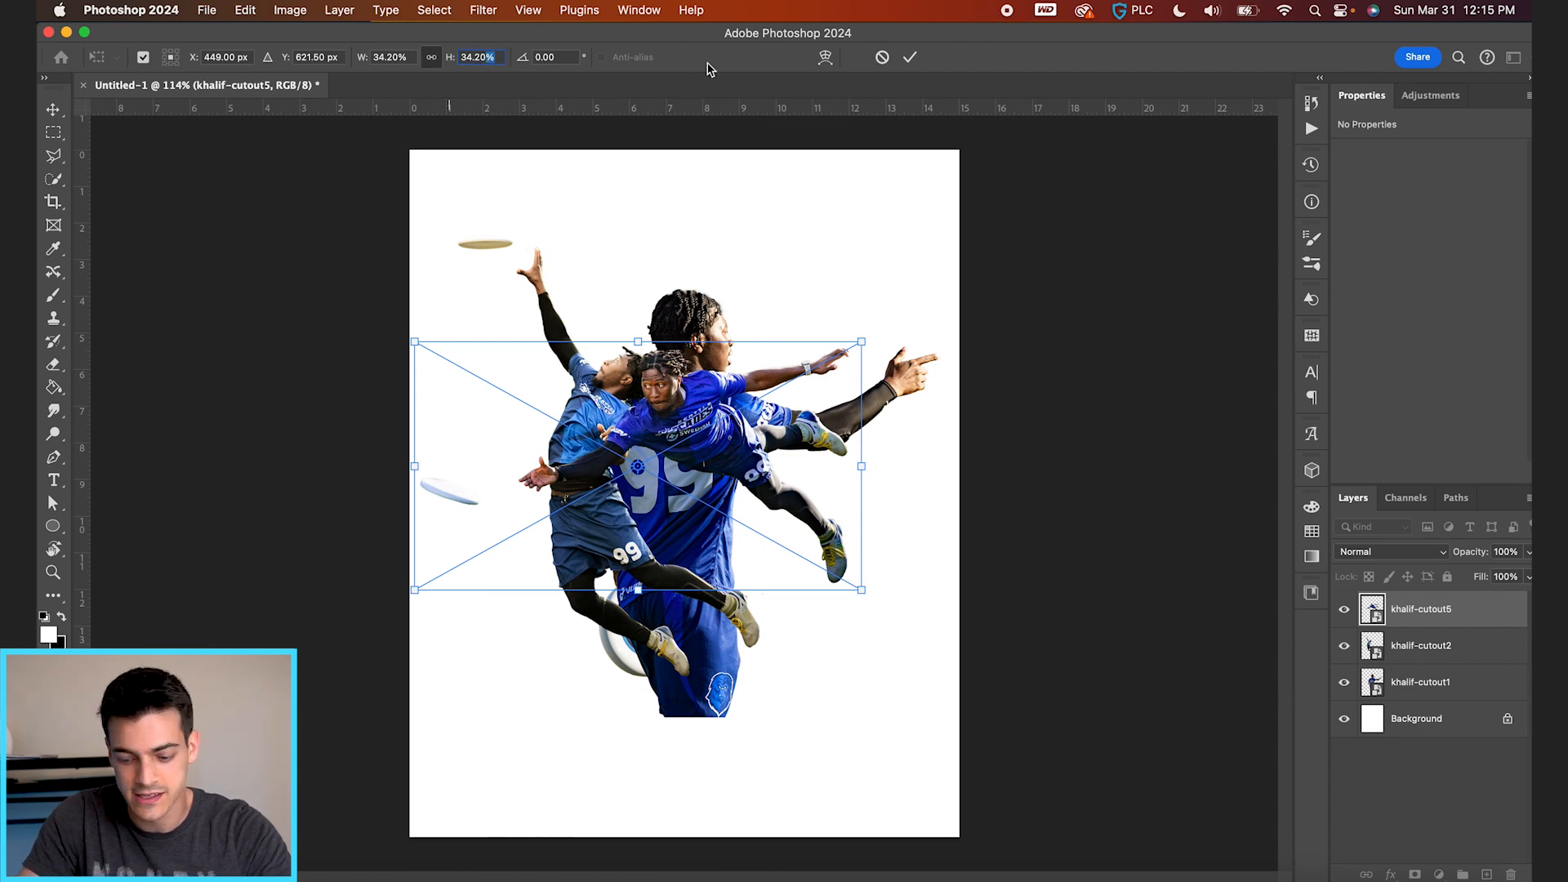
pyautogui.write('.6')
pyautogui.press('Return')
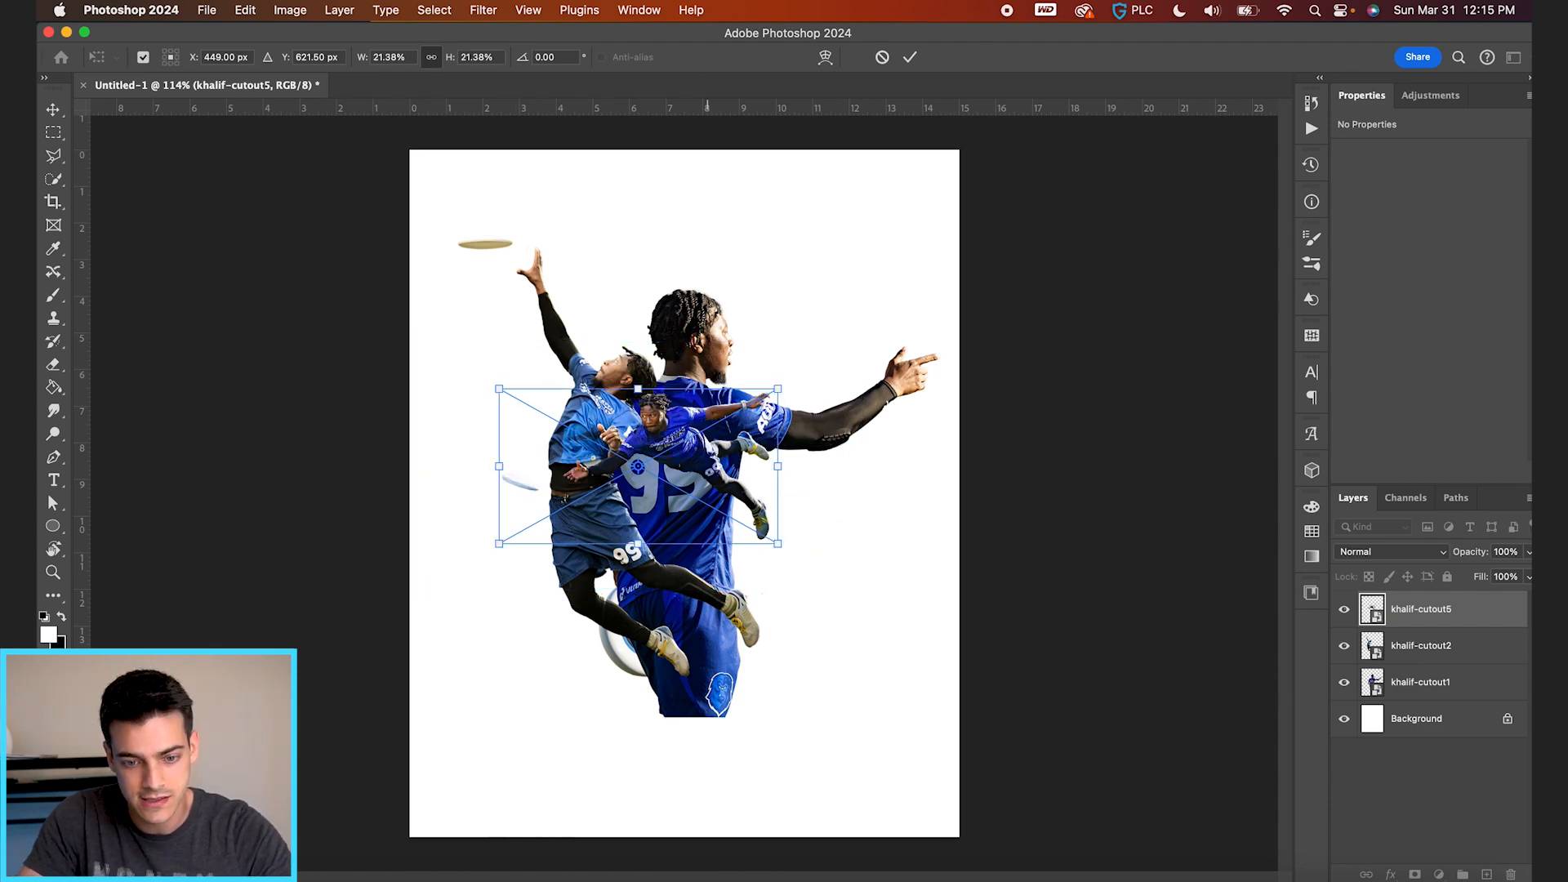
pyautogui.press('Return')
pyautogui.moveTo(768, 430); pyautogui.dragTo(768, 681)
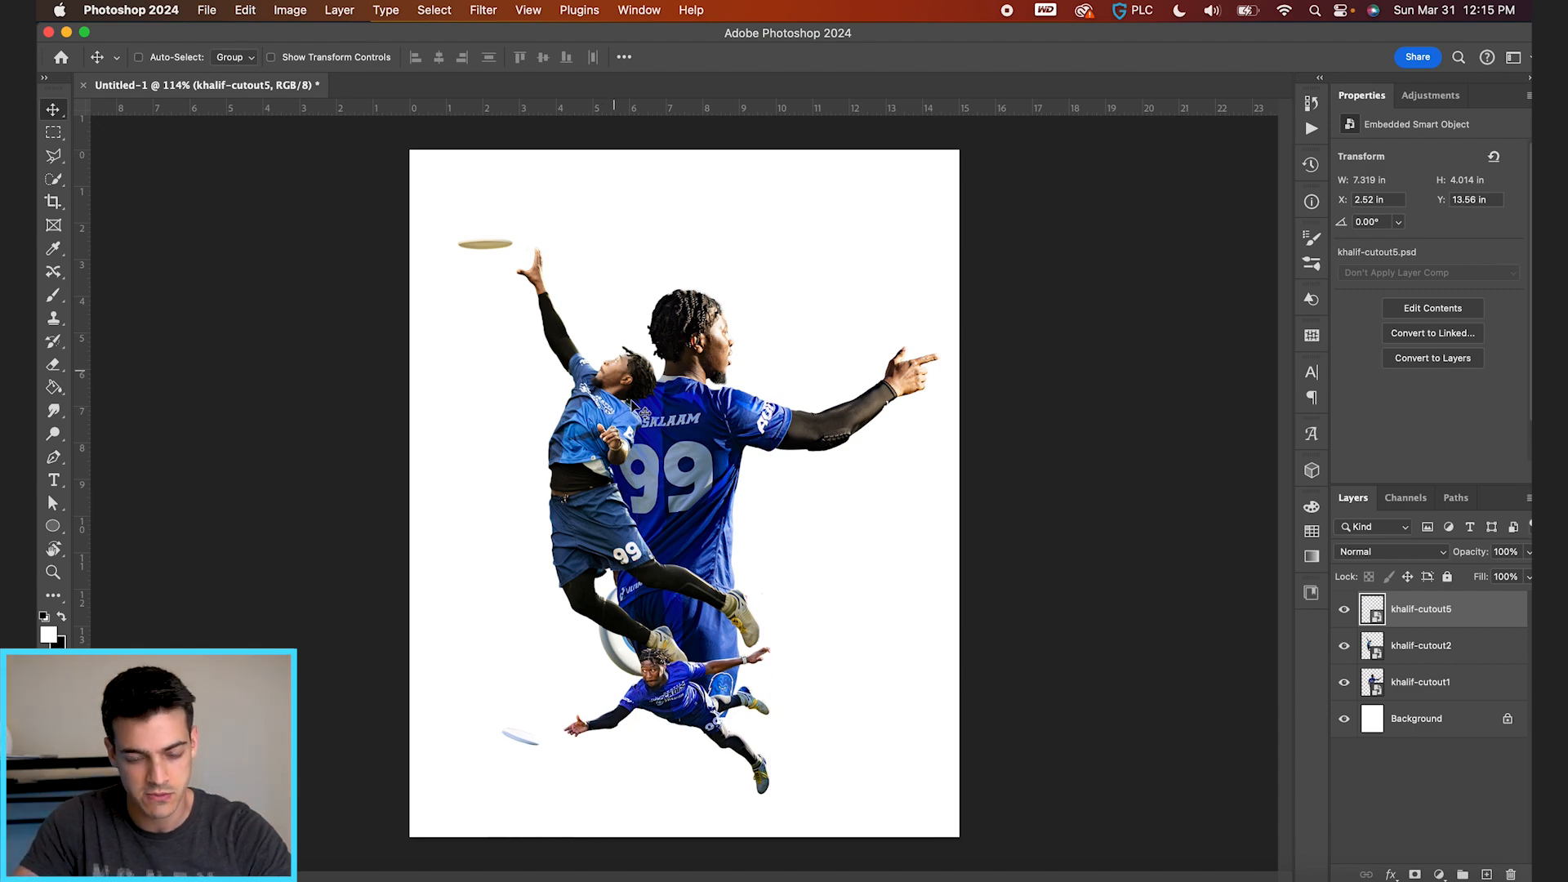
# Scale khalif-cutout1 proportionally to about 11.36 by 13.22 in and move it to about X 4.04 in, Y 2.48 in
pyautogui.click(1400, 690)
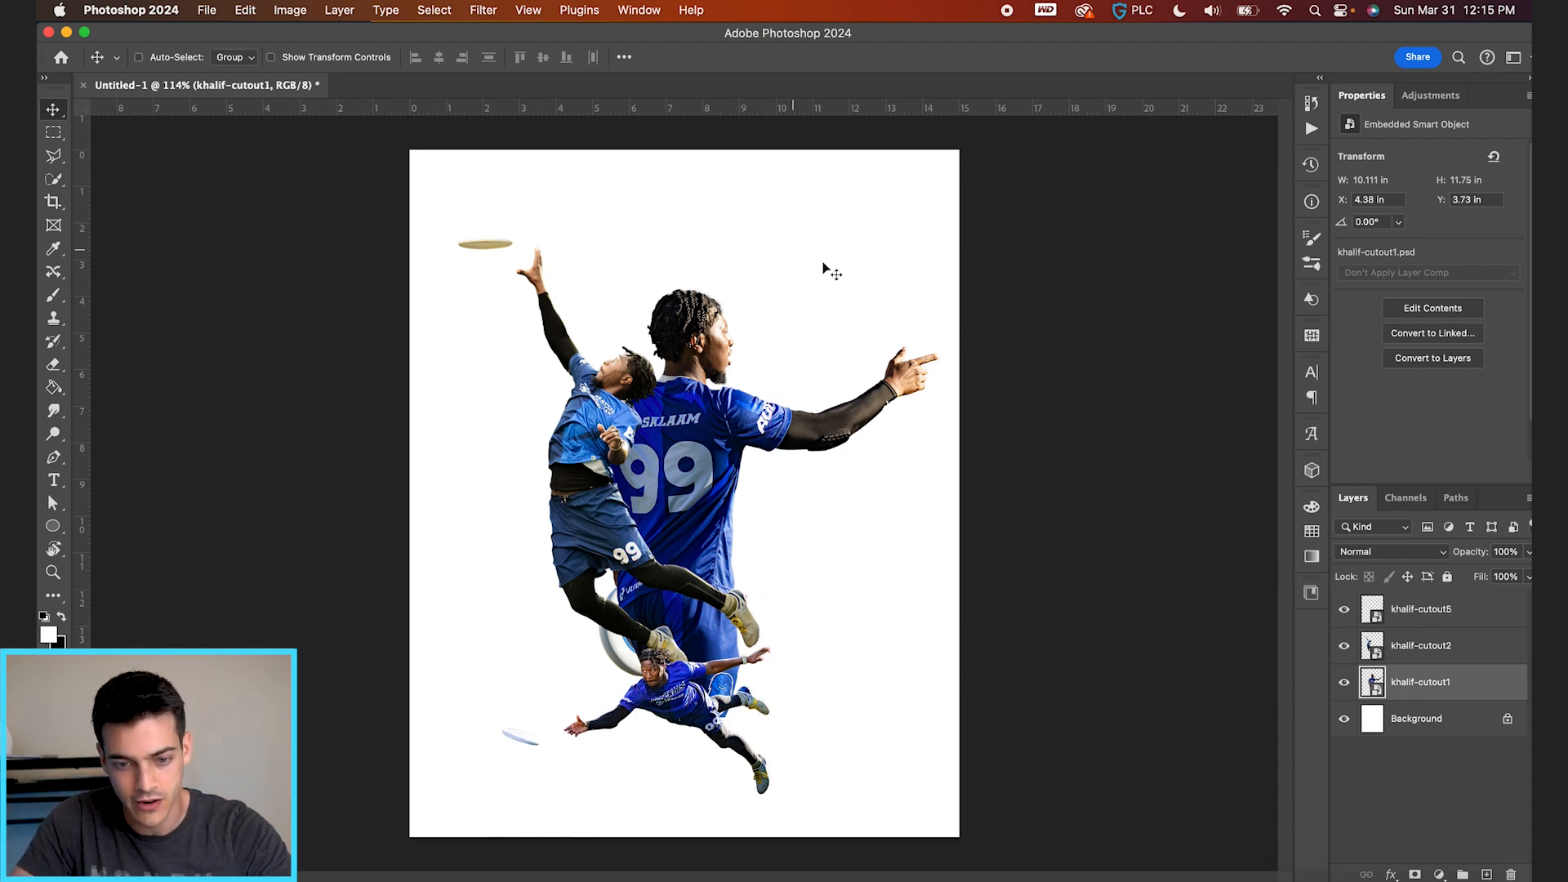
pyautogui.press('super+t')
pyautogui.moveTo(934, 279); pyautogui.dragTo(874, 330)
pyautogui.moveTo(757, 403)
pyautogui.mouseDown()
pyautogui.moveTo(720, 401)
pyautogui.moveTo(741, 404)
pyautogui.mouseUp()
pyautogui.press('Return')
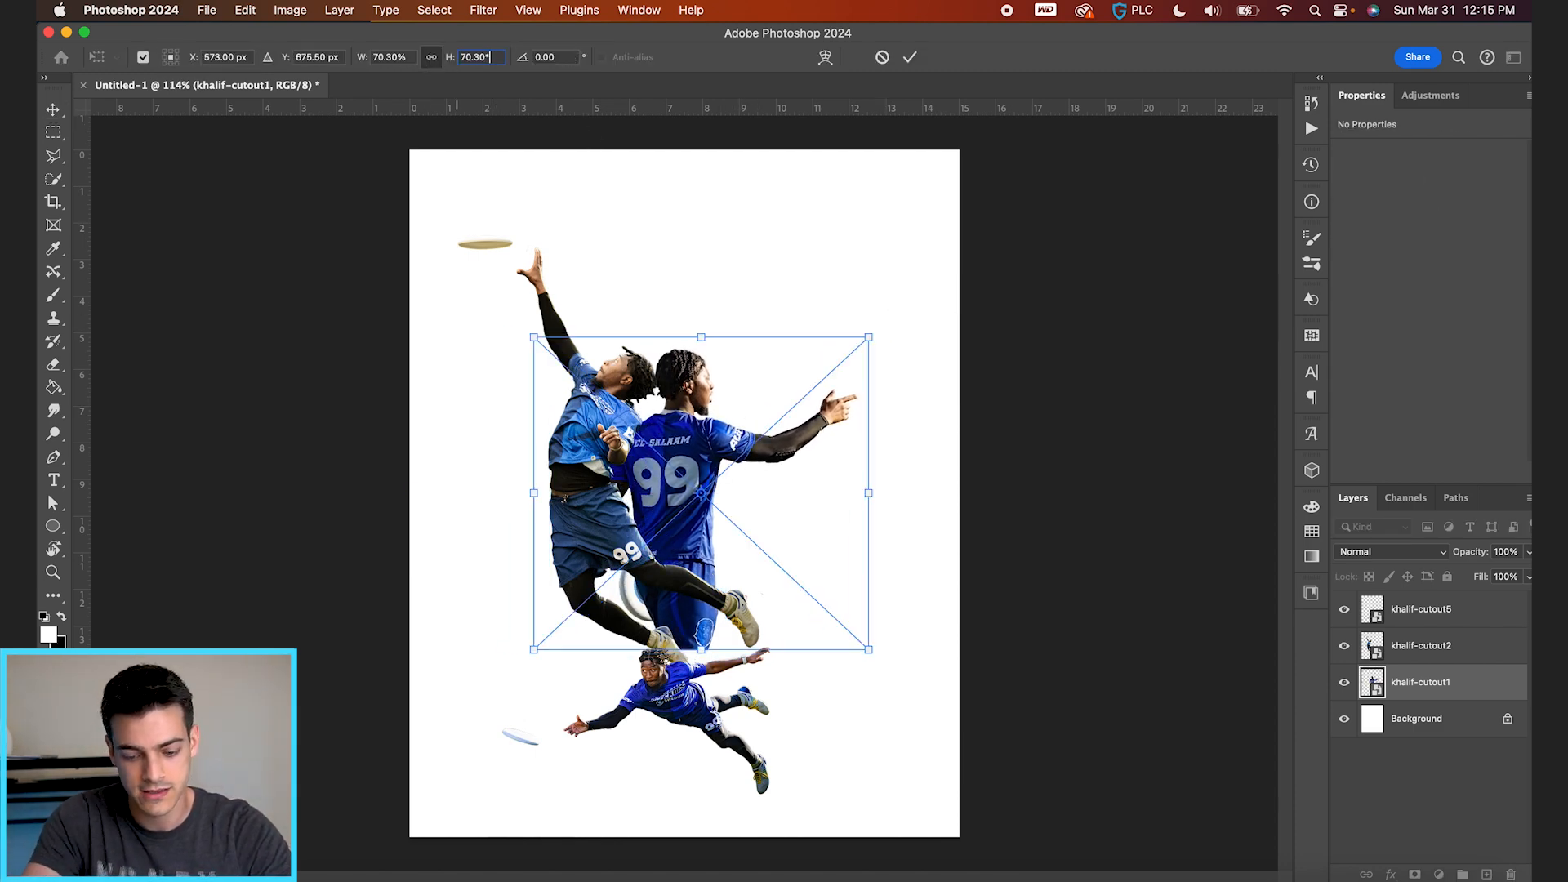
pyautogui.write('1.6')
pyautogui.press('Return')
pyautogui.press('Return')
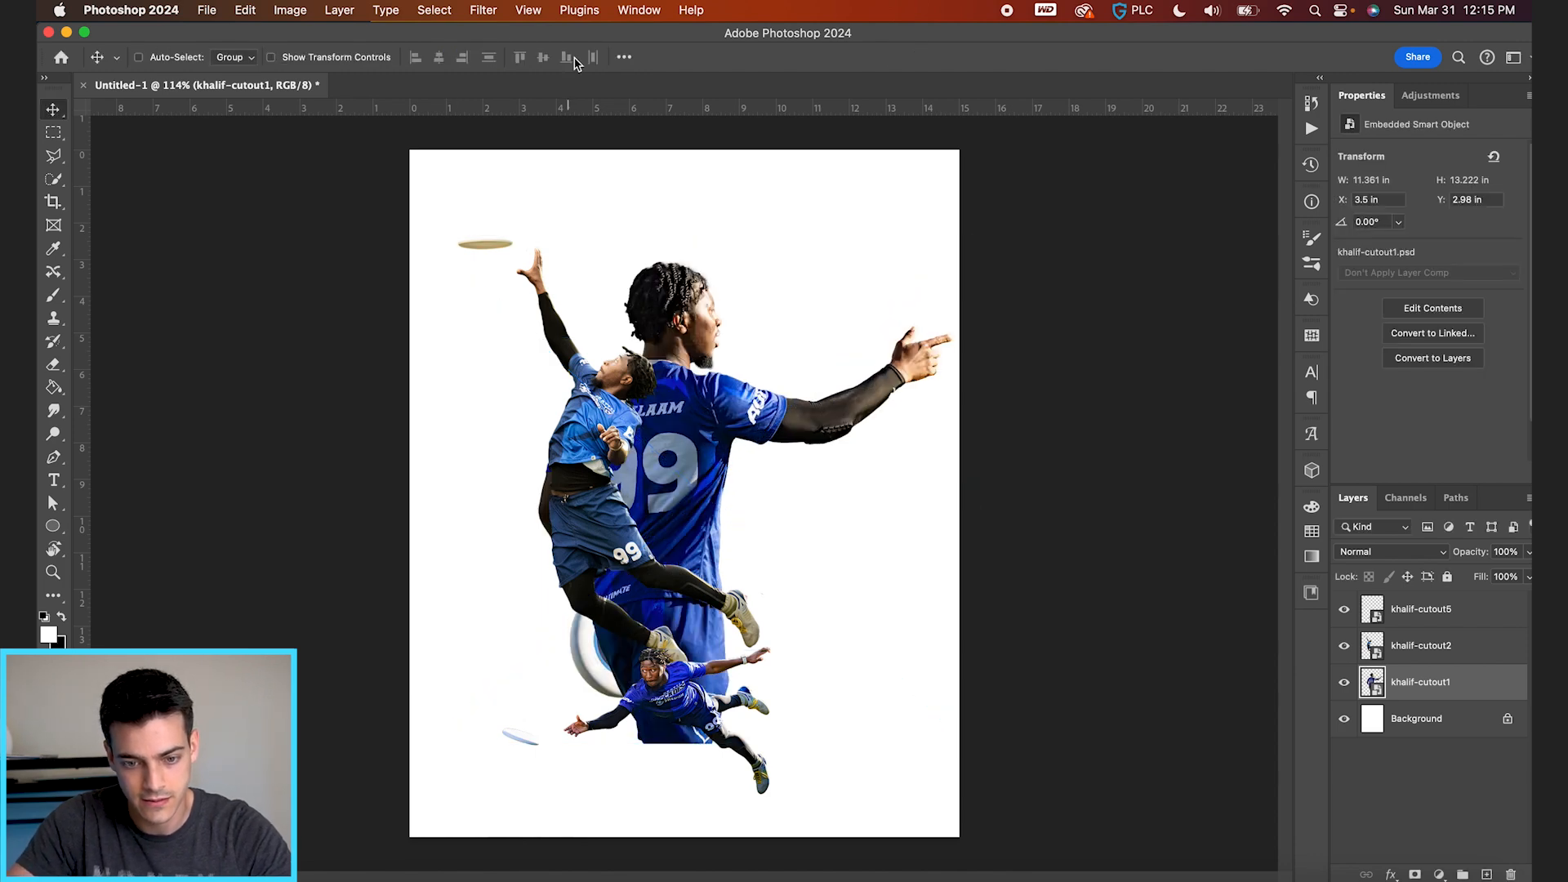
pyautogui.moveTo(722, 439)
pyautogui.mouseDown()
pyautogui.moveTo(774, 407)
pyautogui.moveTo(742, 420)
pyautogui.mouseUp()
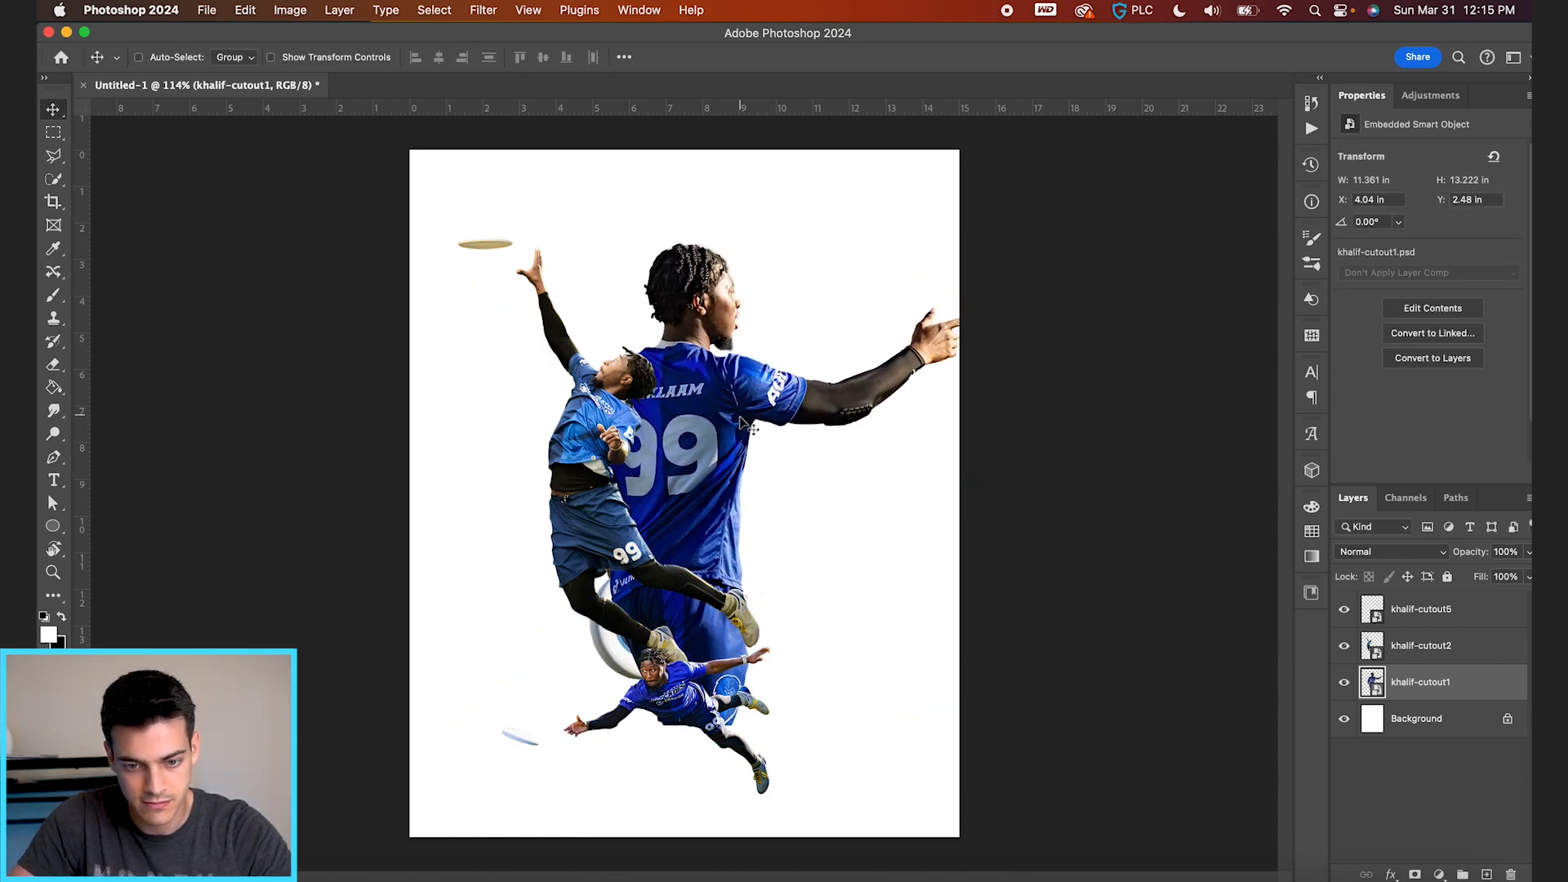
# Select all three cutout layers and shift them left together until the pointing hand lies inside the canvas edge
pyautogui.keyDown('super'); pyautogui.click(1432, 623); pyautogui.keyUp('super')
pyautogui.keyDown('super'); pyautogui.click(1422, 656); pyautogui.keyUp('super')
pyautogui.moveTo(1025, 578); pyautogui.dragTo(997, 571)
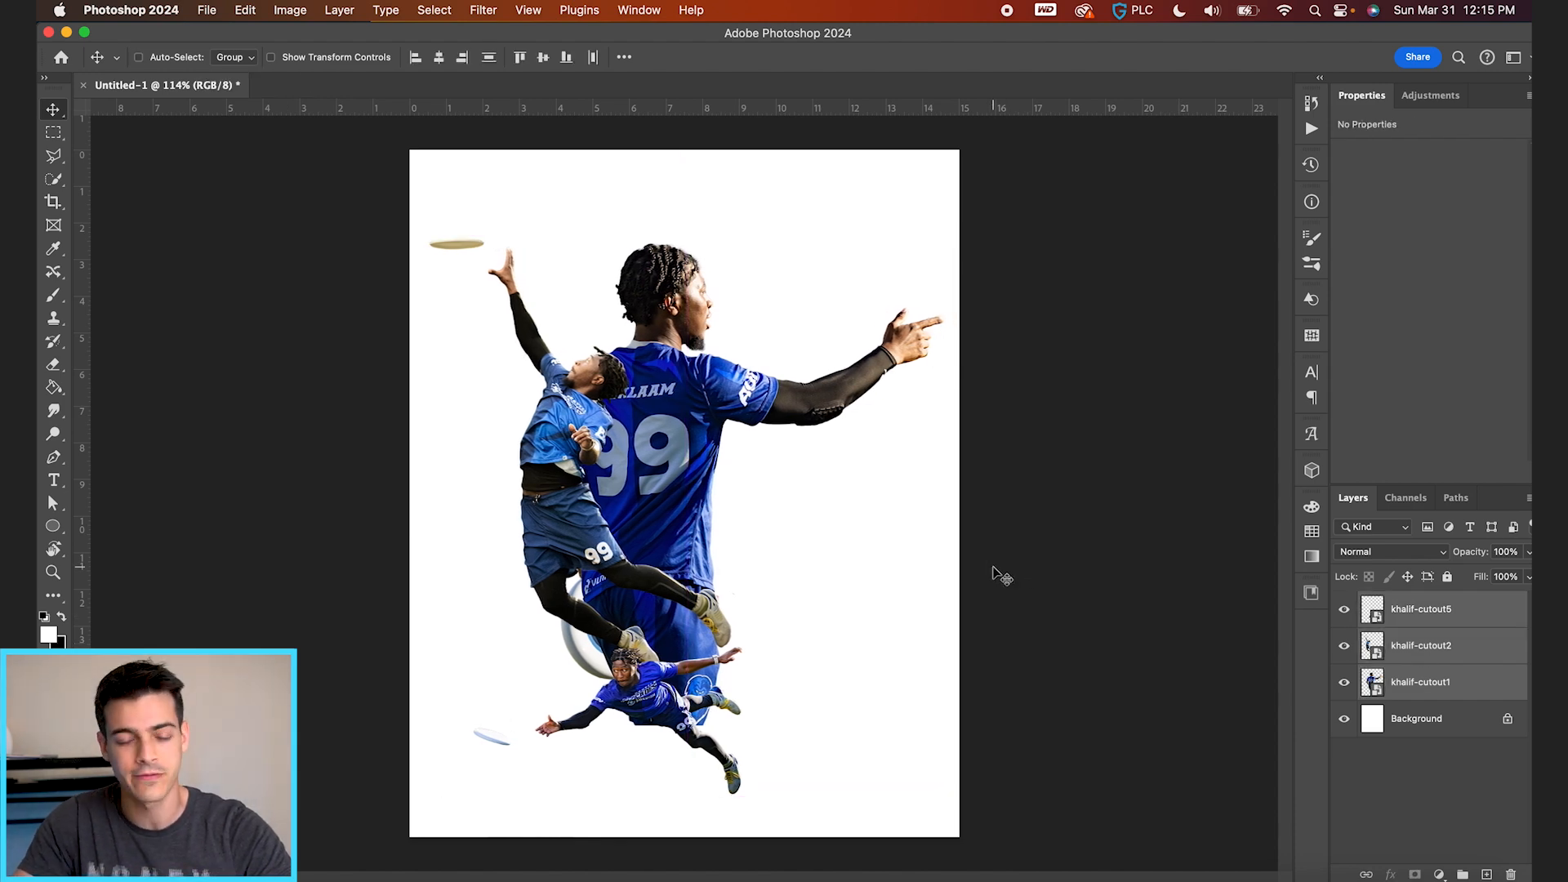
# Raise khalif-cutout5 over the large figure's legs and enlarge it to about 9.38 by 5.14 in
pyautogui.click(1400, 618)
pyautogui.moveTo(787, 724); pyautogui.dragTo(813, 688)
pyautogui.scroll(3, 682, 652)
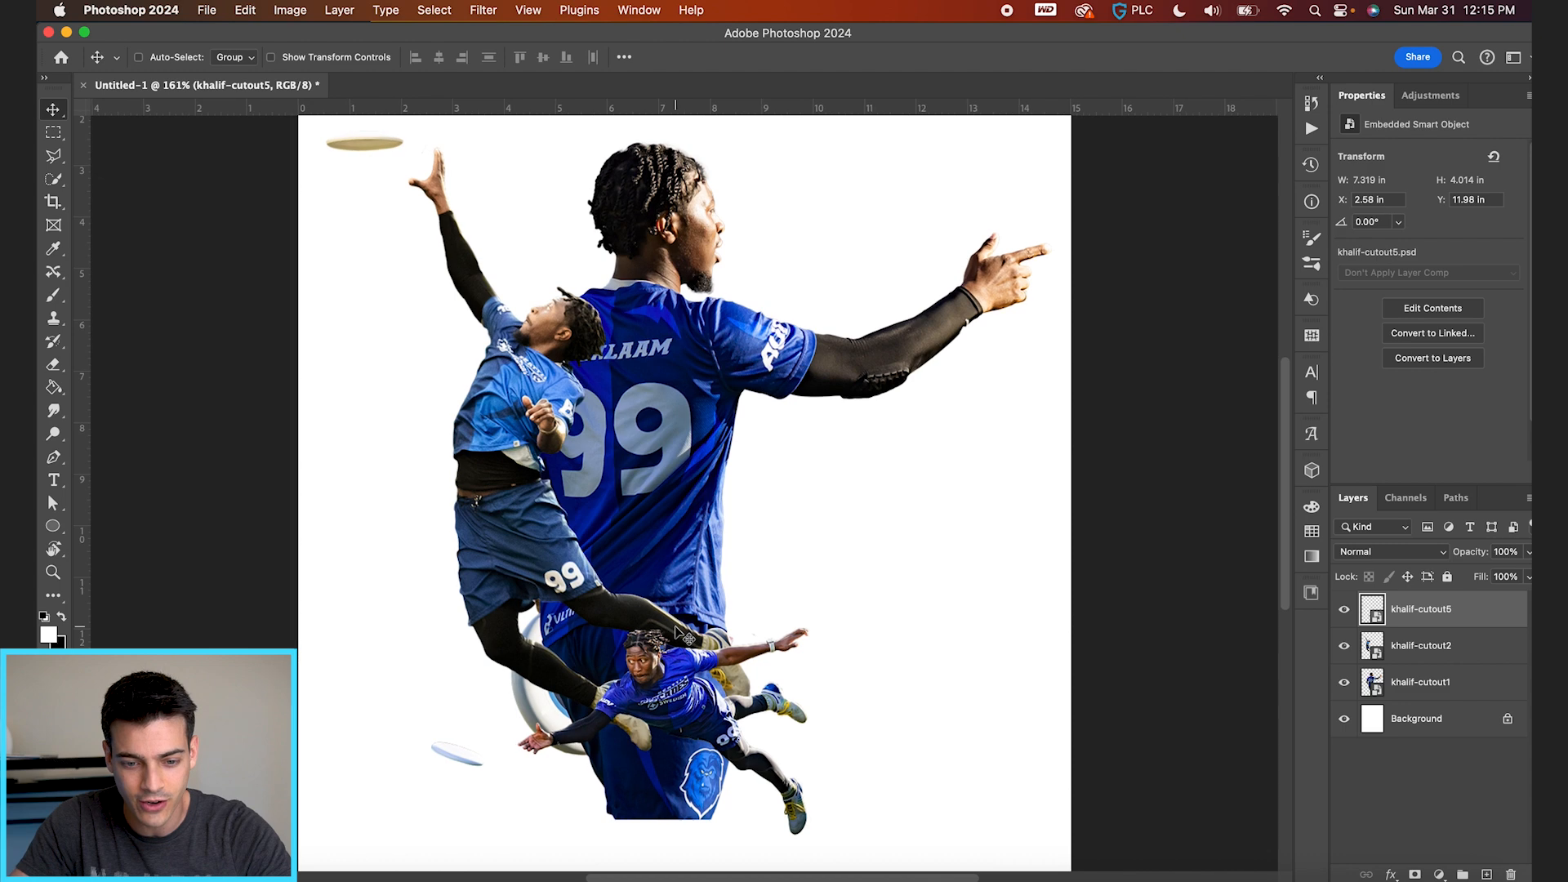
pyautogui.press('super+t')
pyautogui.moveTo(789, 594); pyautogui.dragTo(830, 572)
pyautogui.moveTo(776, 658)
pyautogui.mouseDown()
pyautogui.moveTo(792, 654)
pyautogui.moveTo(776, 664)
pyautogui.mouseUp()
pyautogui.press('Return')
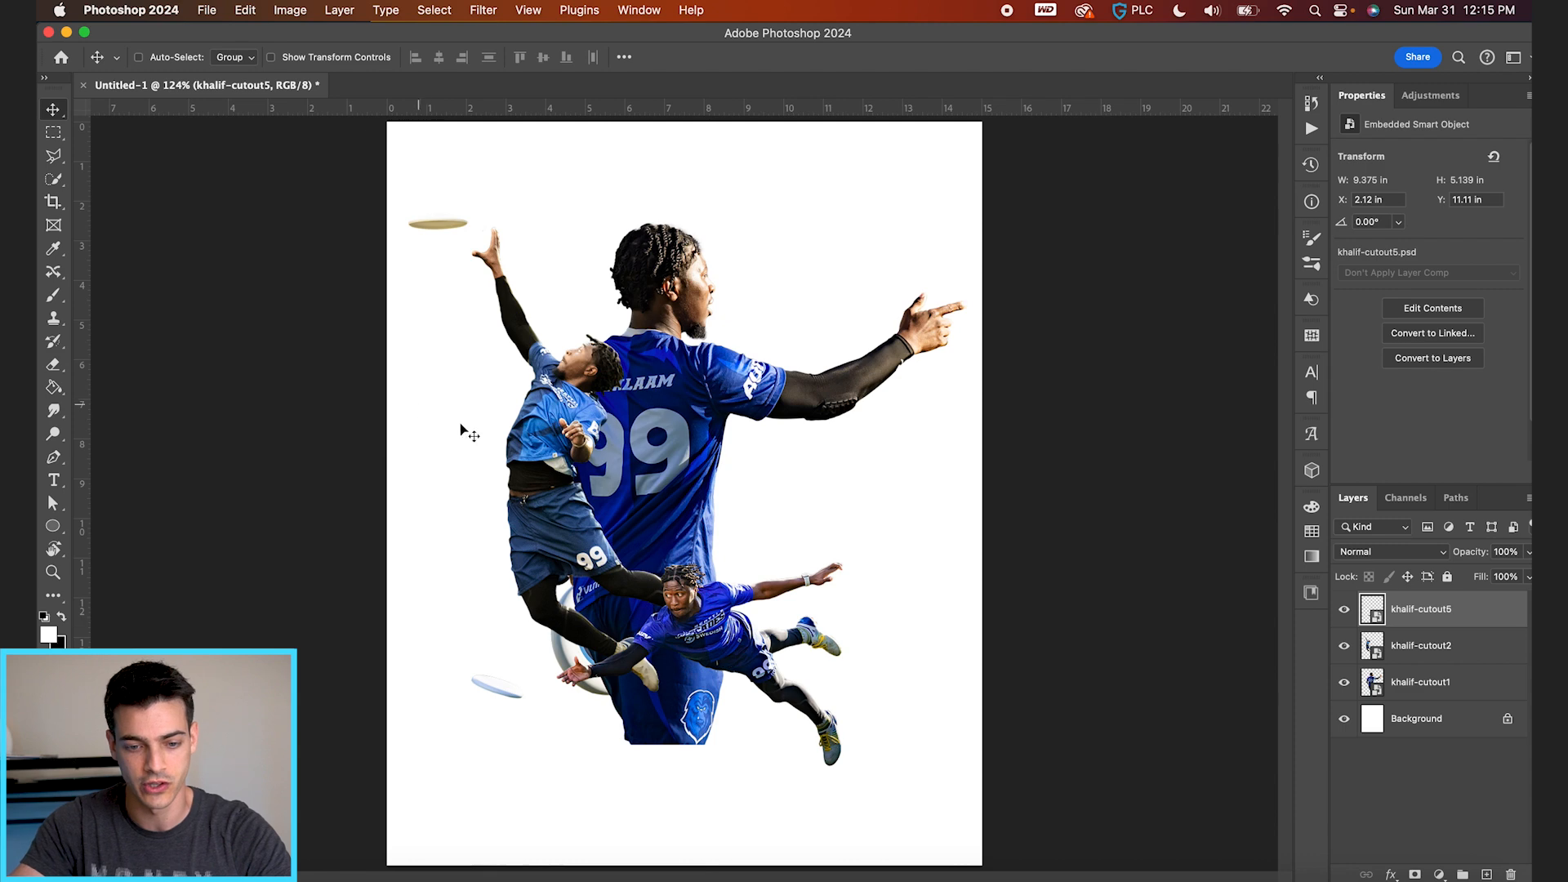
# Scale all three cutout layers down together to about 90.35% around their shared center
pyautogui.keyDown('shift'); pyautogui.click(1446, 687); pyautogui.keyUp('shift')
pyautogui.press('super+t')
pyautogui.moveTo(938, 229); pyautogui.dragTo(931, 233)
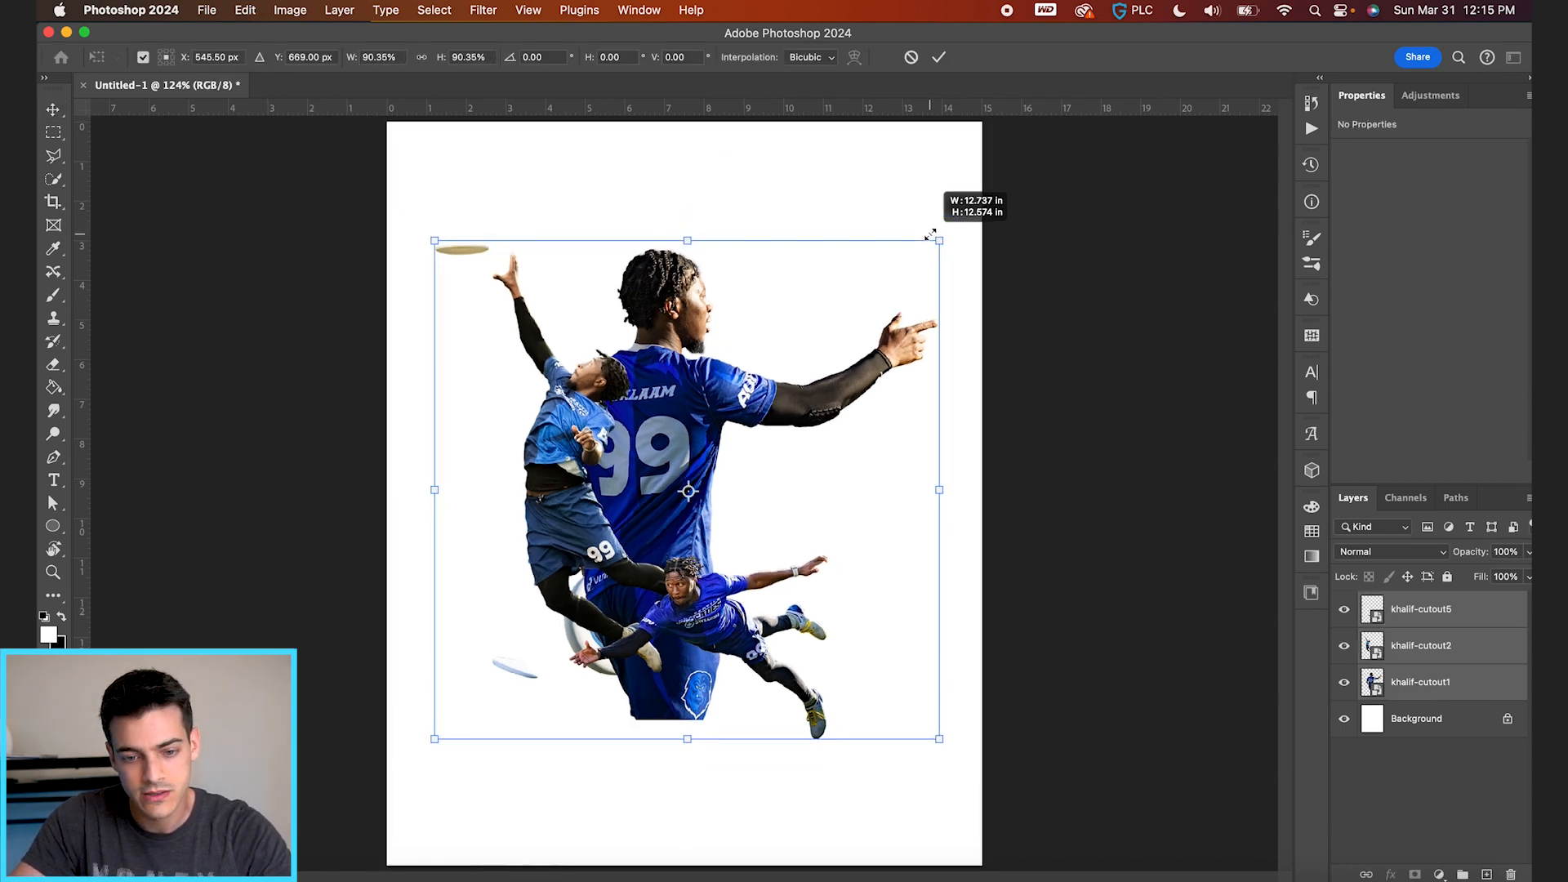
pyautogui.press('Return')
# Add a layer mask to khalif-cutout1 and fade its lower body with a linear black gradient from the cut edge to the jersey number
pyautogui.click(1374, 681)
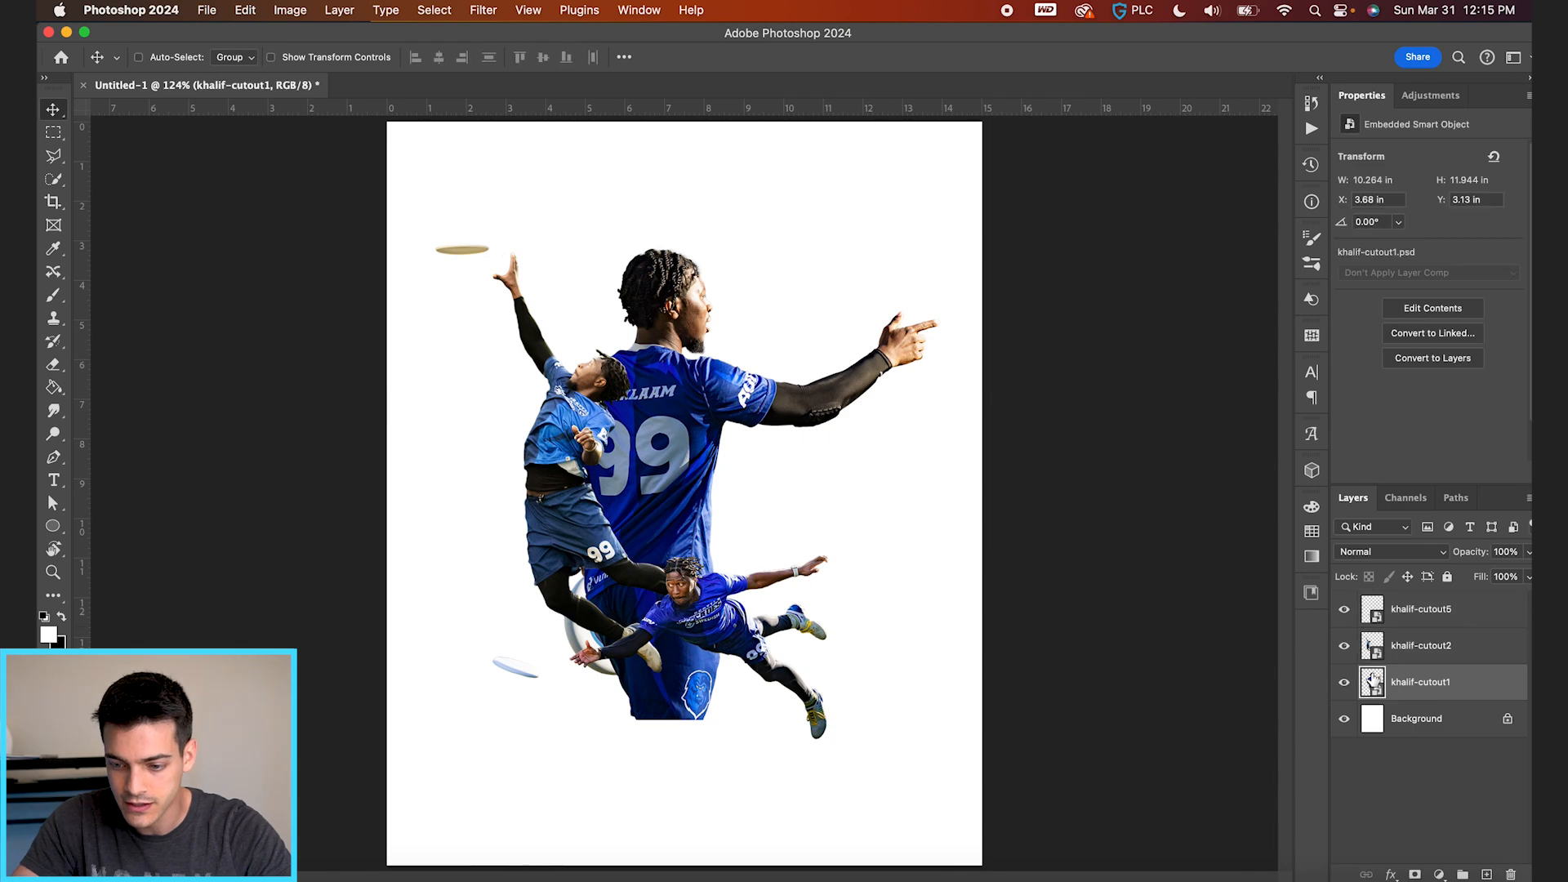
pyautogui.click(1416, 875)
pyautogui.press('g')
pyautogui.press('d')
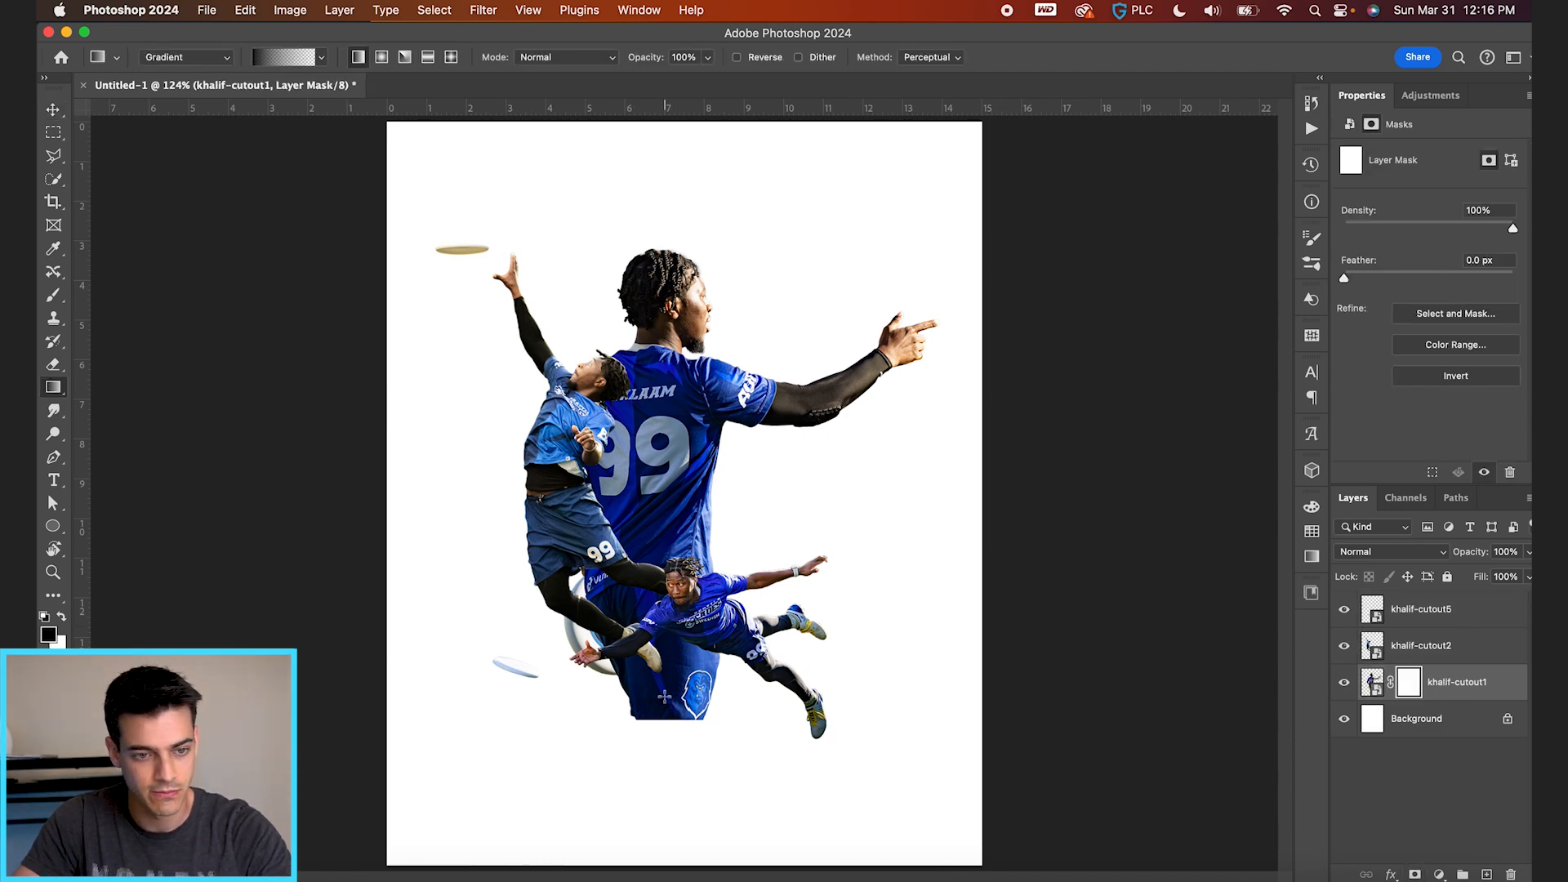
pyautogui.moveTo(659, 717); pyautogui.dragTo(667, 426)
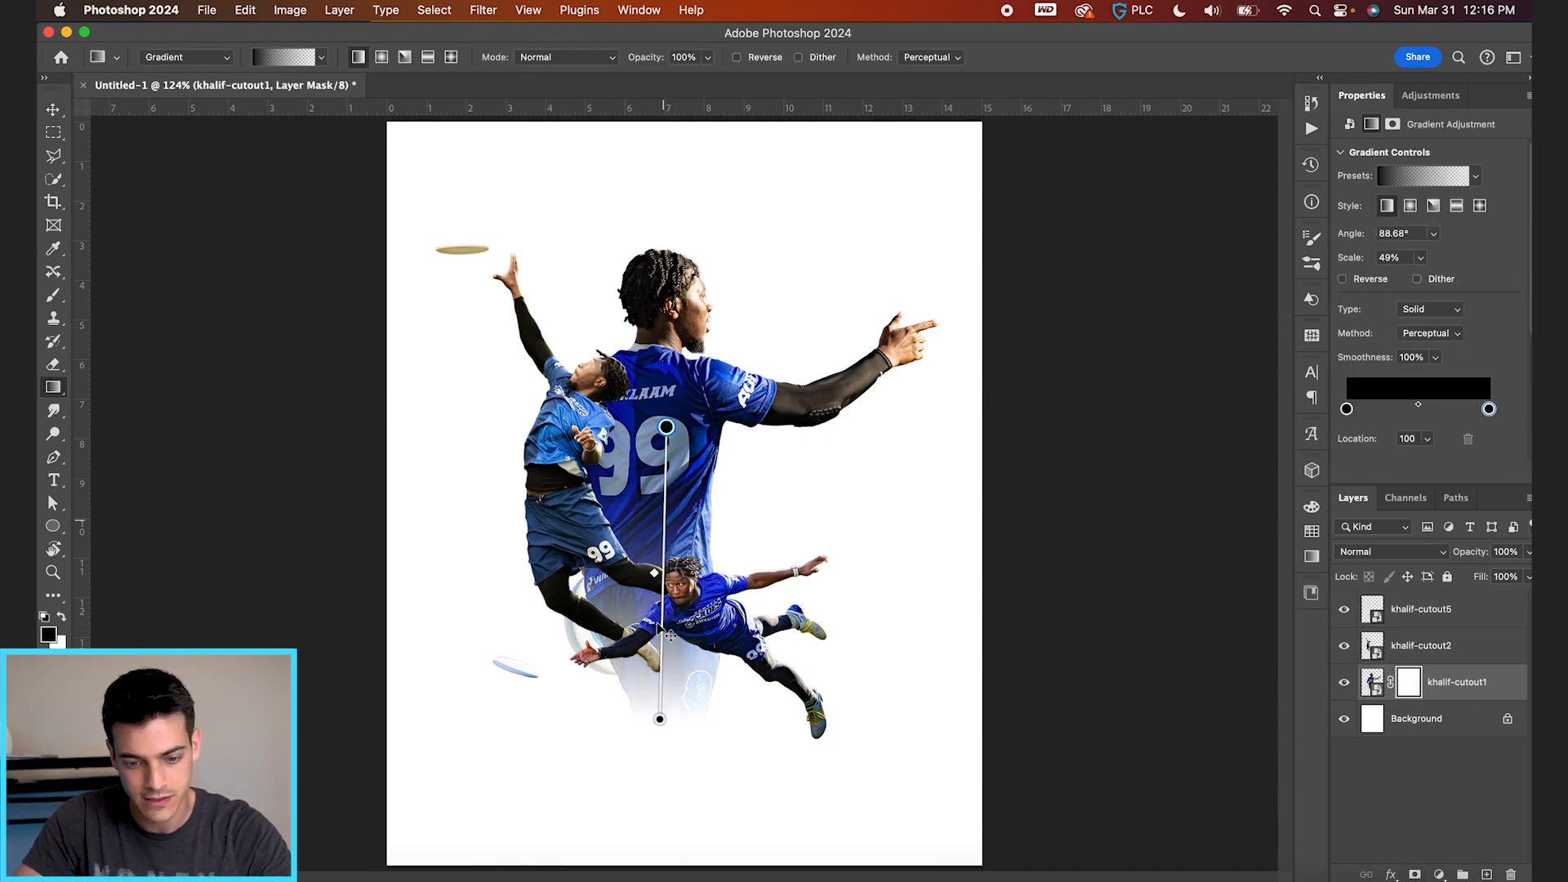
# Move the mask gradient's start point up to strengthen the fade, with a 90° angle and 41% scale
pyautogui.moveTo(660, 720); pyautogui.dragTo(667, 664)
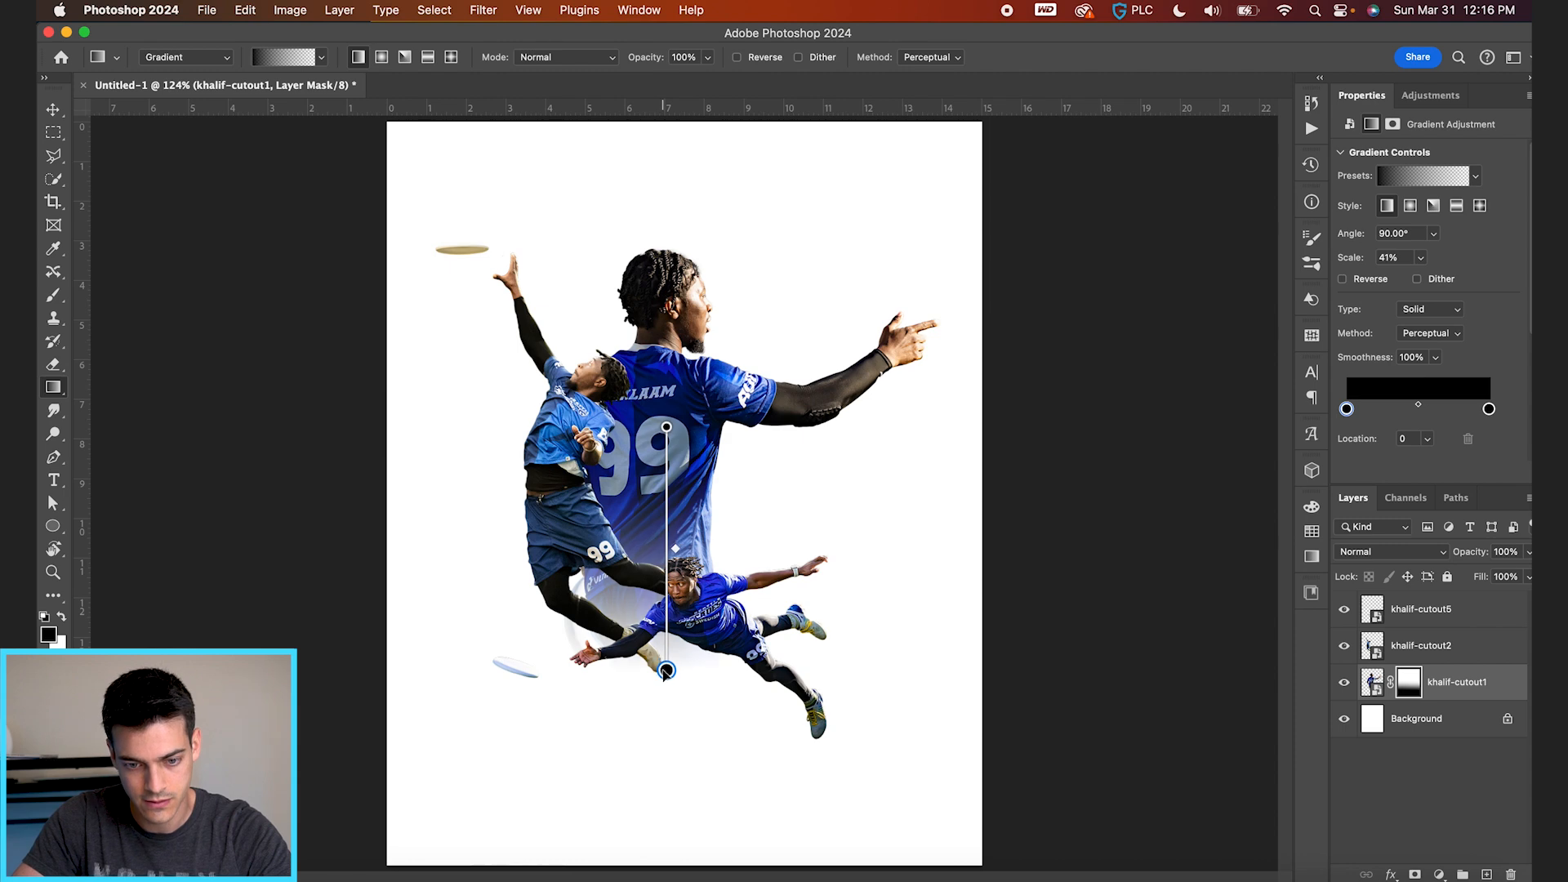
pyautogui.press('v')
pyautogui.scroll(-3, 666, 670)
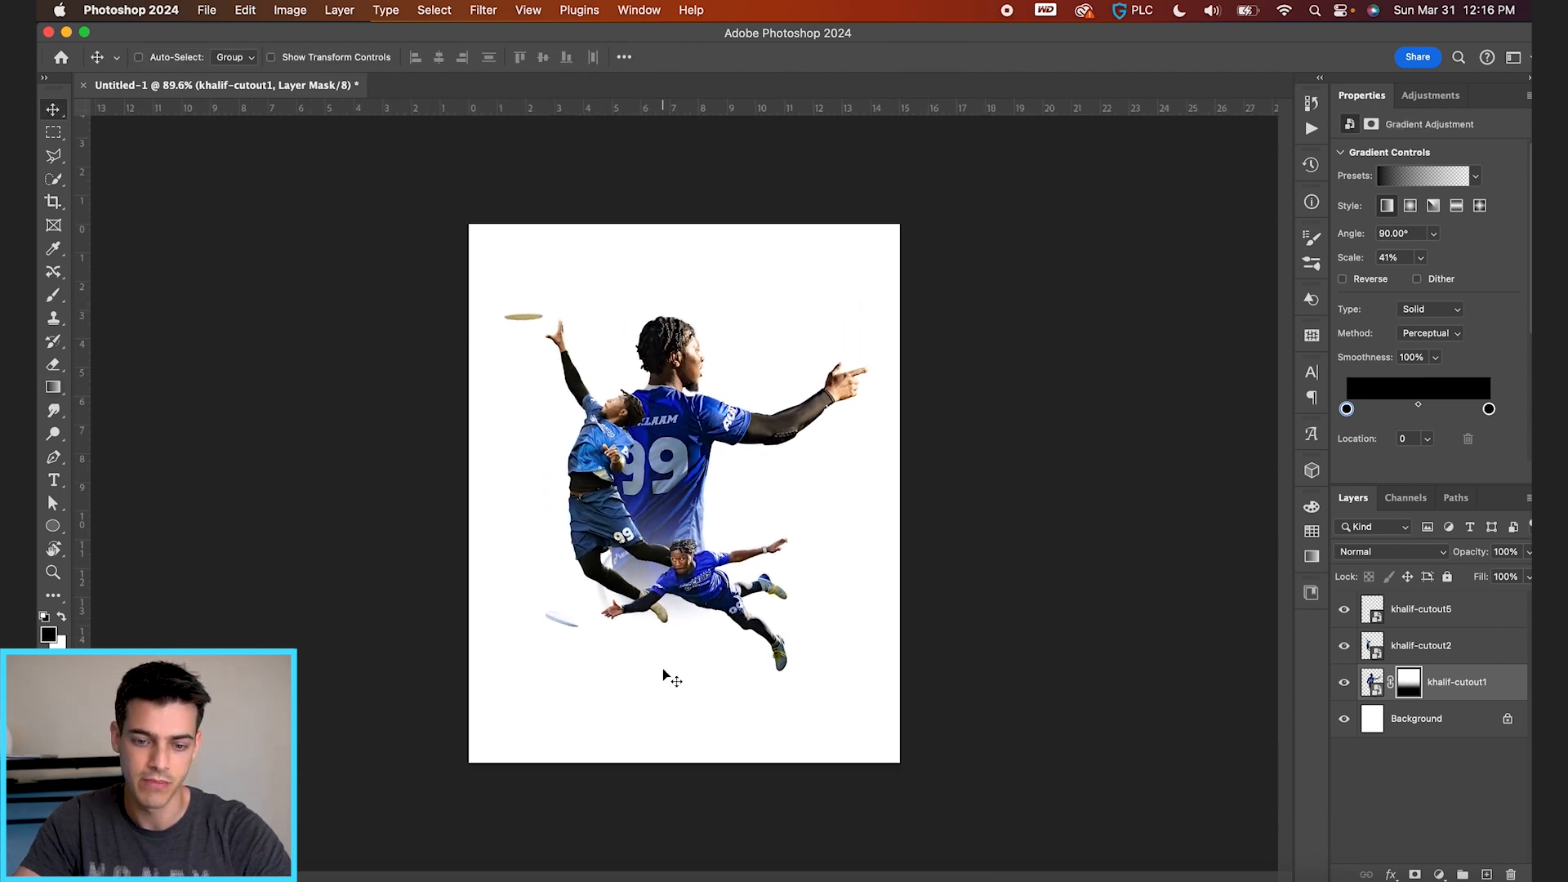
pyautogui.scroll(2, 665, 673)
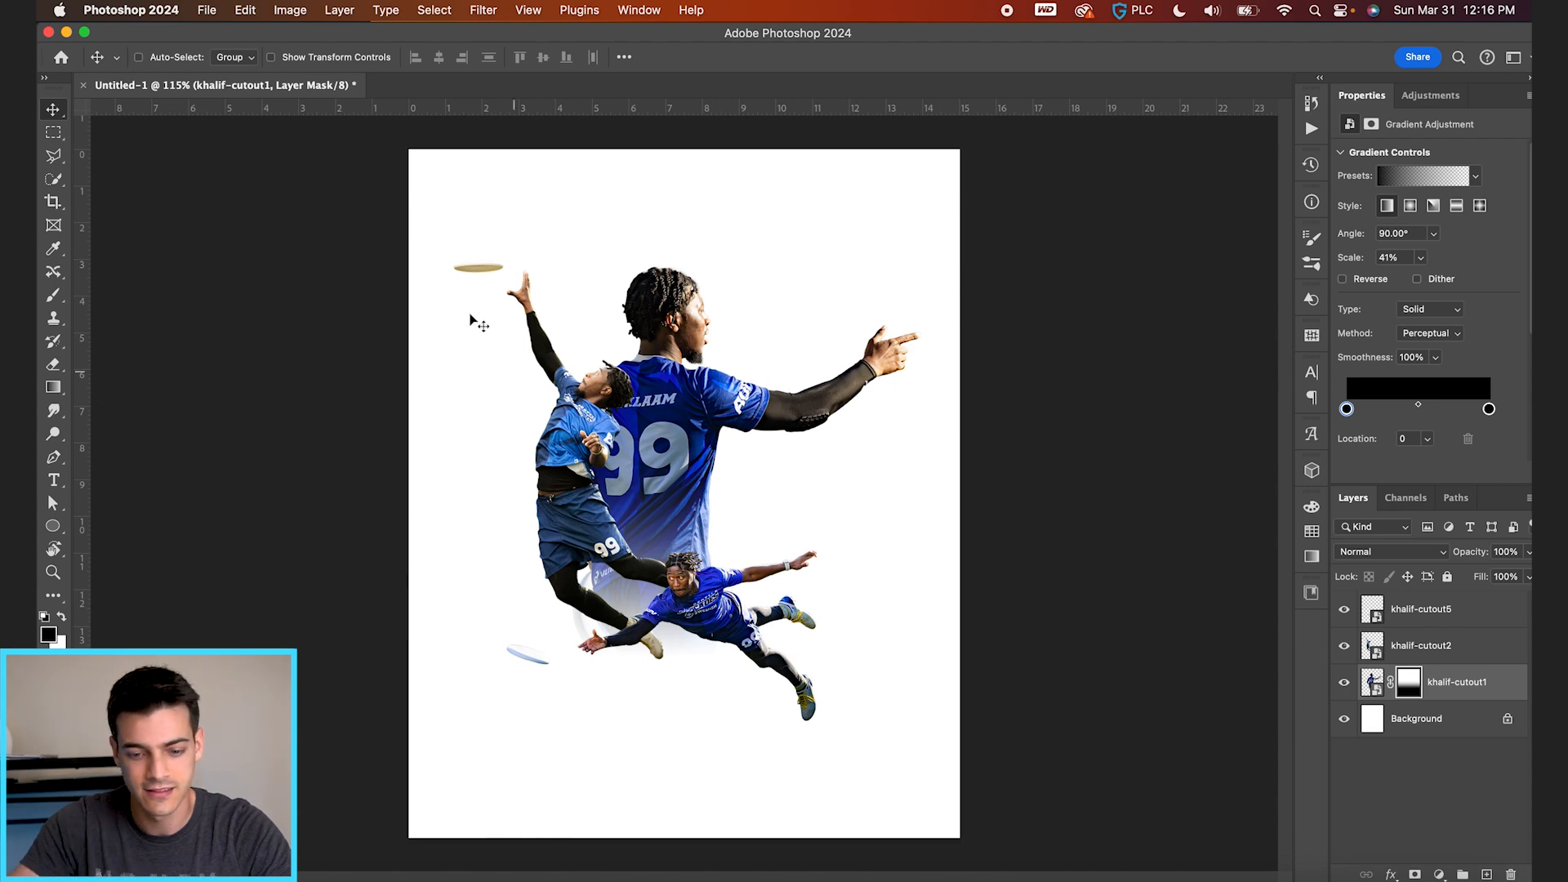
# Hide the khalif-cutout5 layer and select the khalif-cutout1 layer
pyautogui.click(1382, 624)
pyautogui.click(1345, 608)
pyautogui.click(1386, 654)
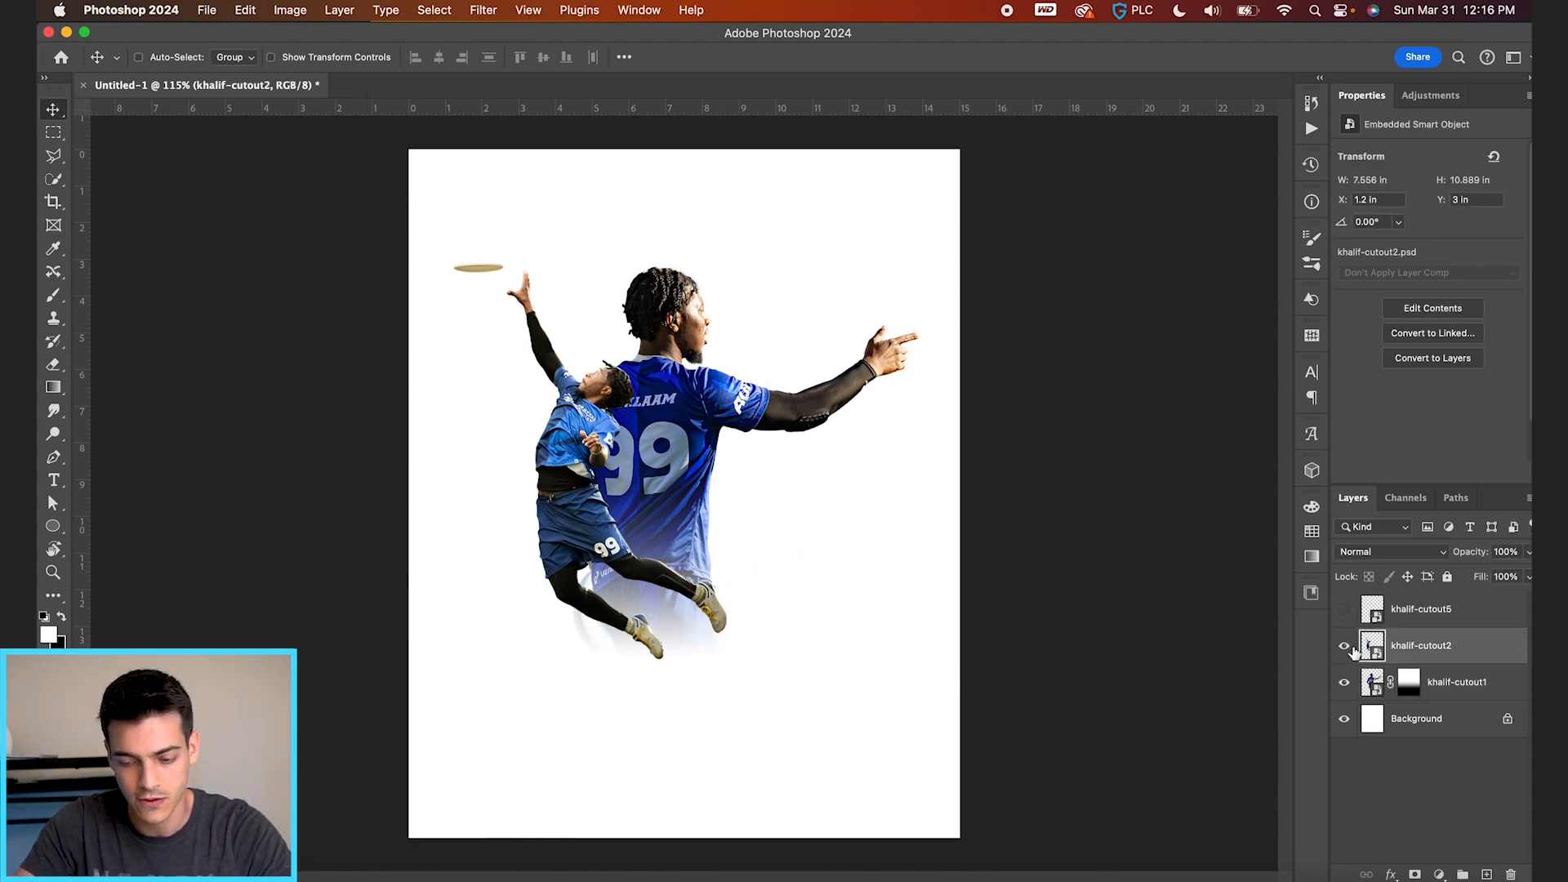
pyautogui.rightClick(1407, 693)
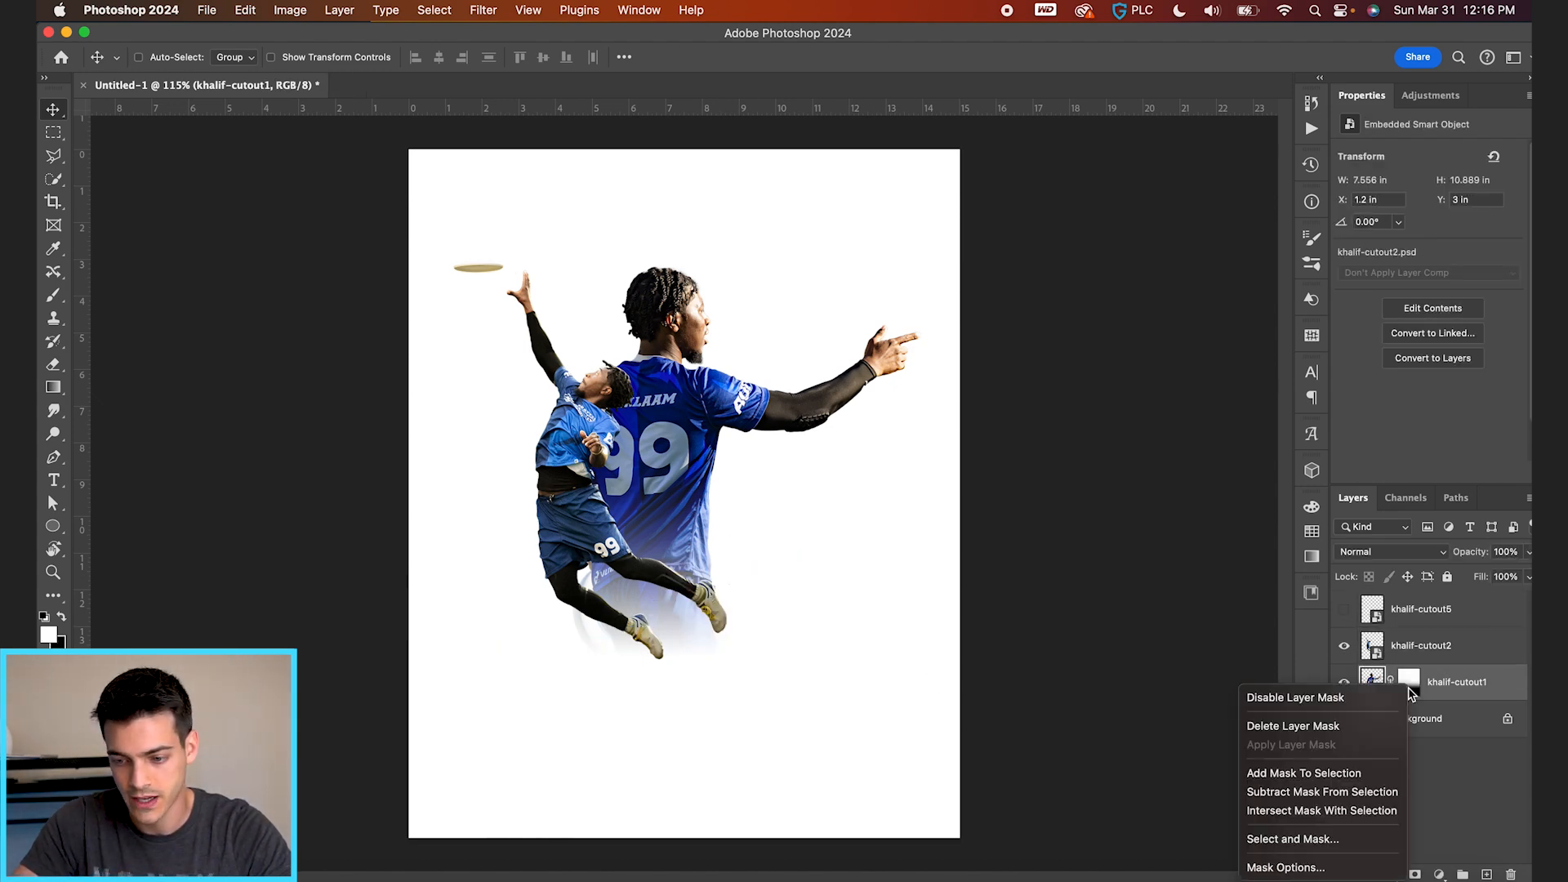
pyautogui.click(1338, 668)
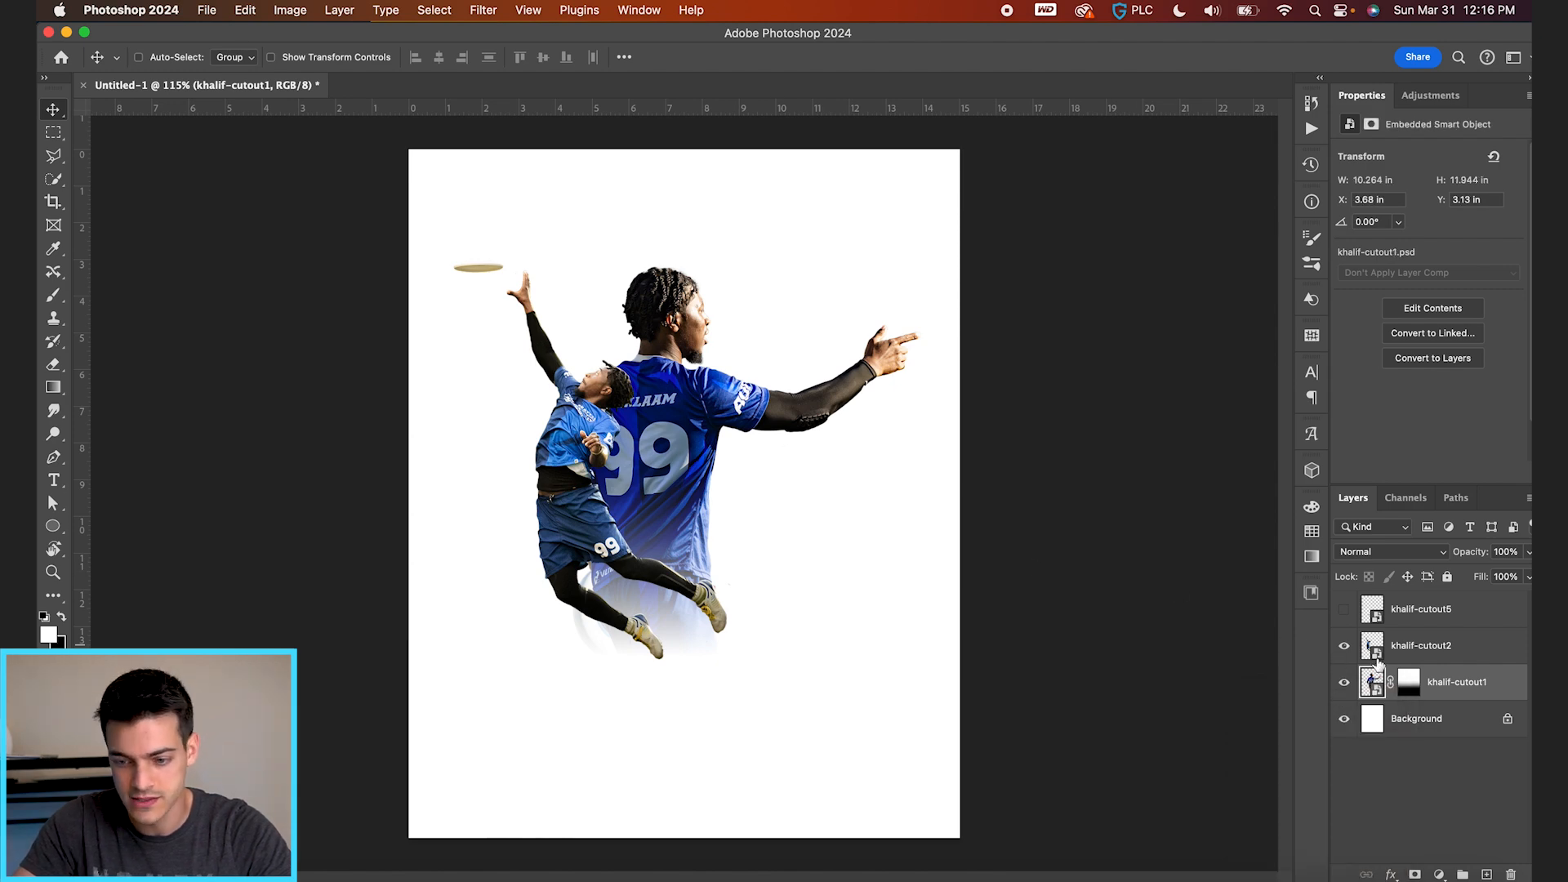
# Switch to Finder, preview khalif-cutout3.psd and place it on the poster canvas in Photoshop directly above the khalif-cutout1 layer
pyautogui.press('super+Tab')
pyautogui.press('Down')
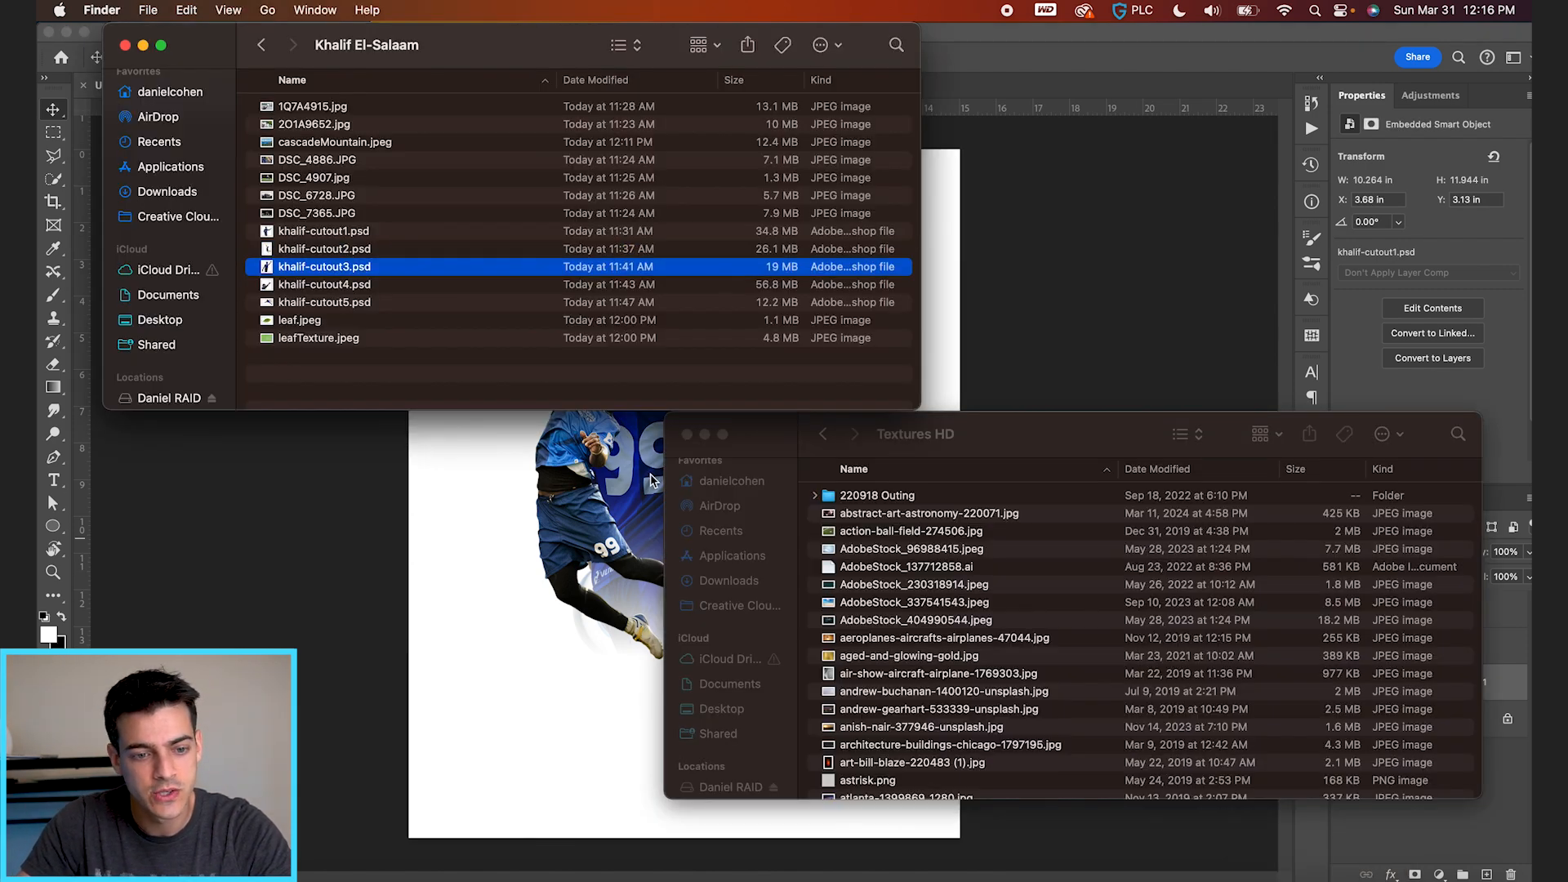
pyautogui.press('space')
pyautogui.press('space')
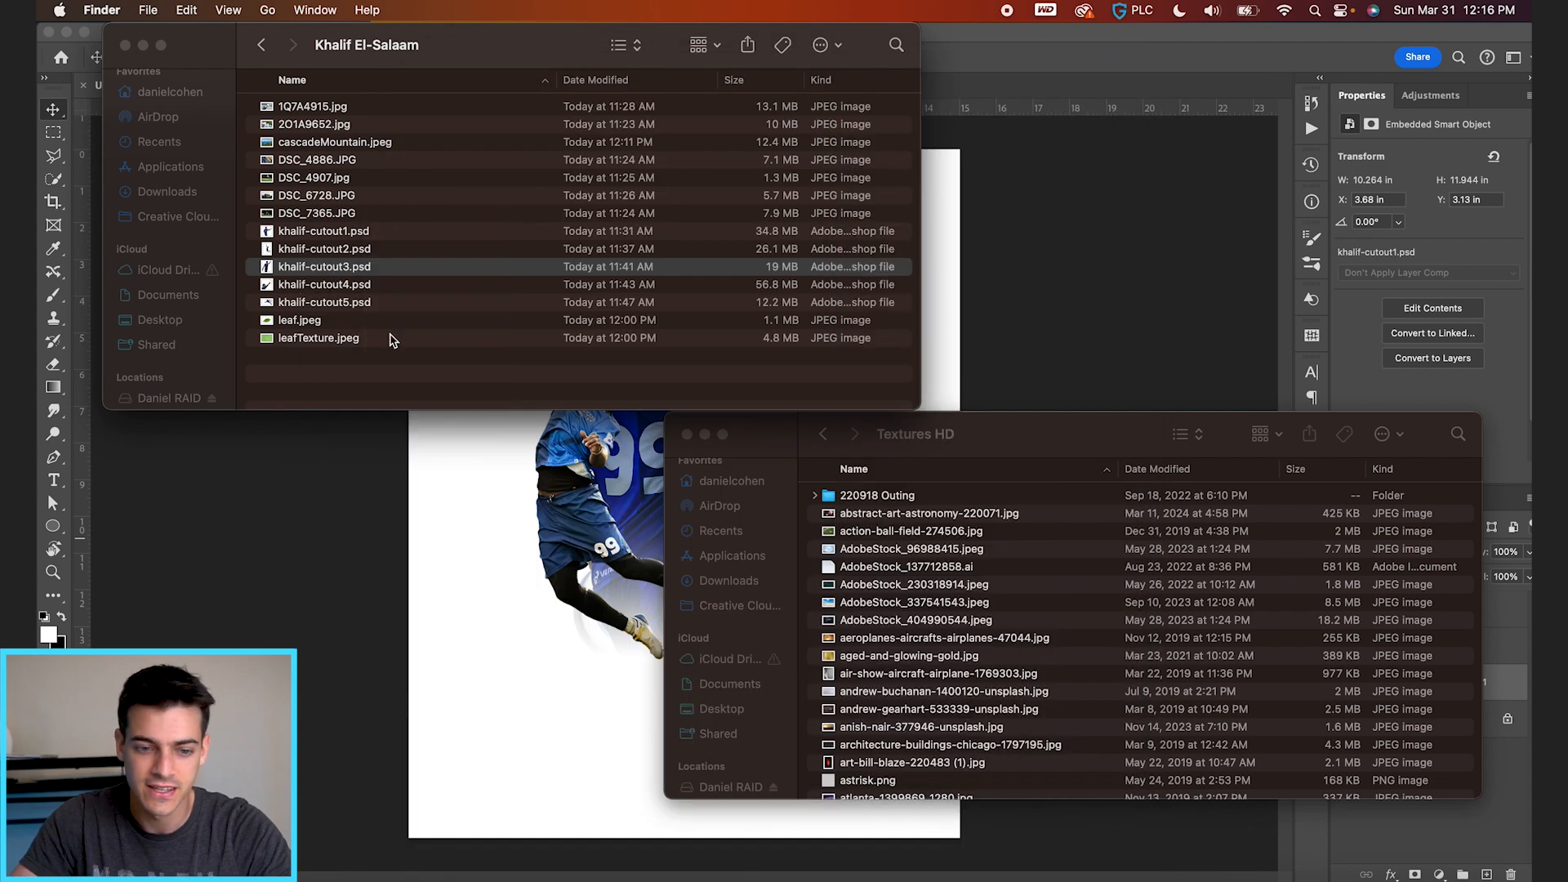
pyautogui.moveTo(298, 266); pyautogui.dragTo(657, 642)
pyautogui.moveTo(370, 270); pyautogui.dragTo(593, 569)
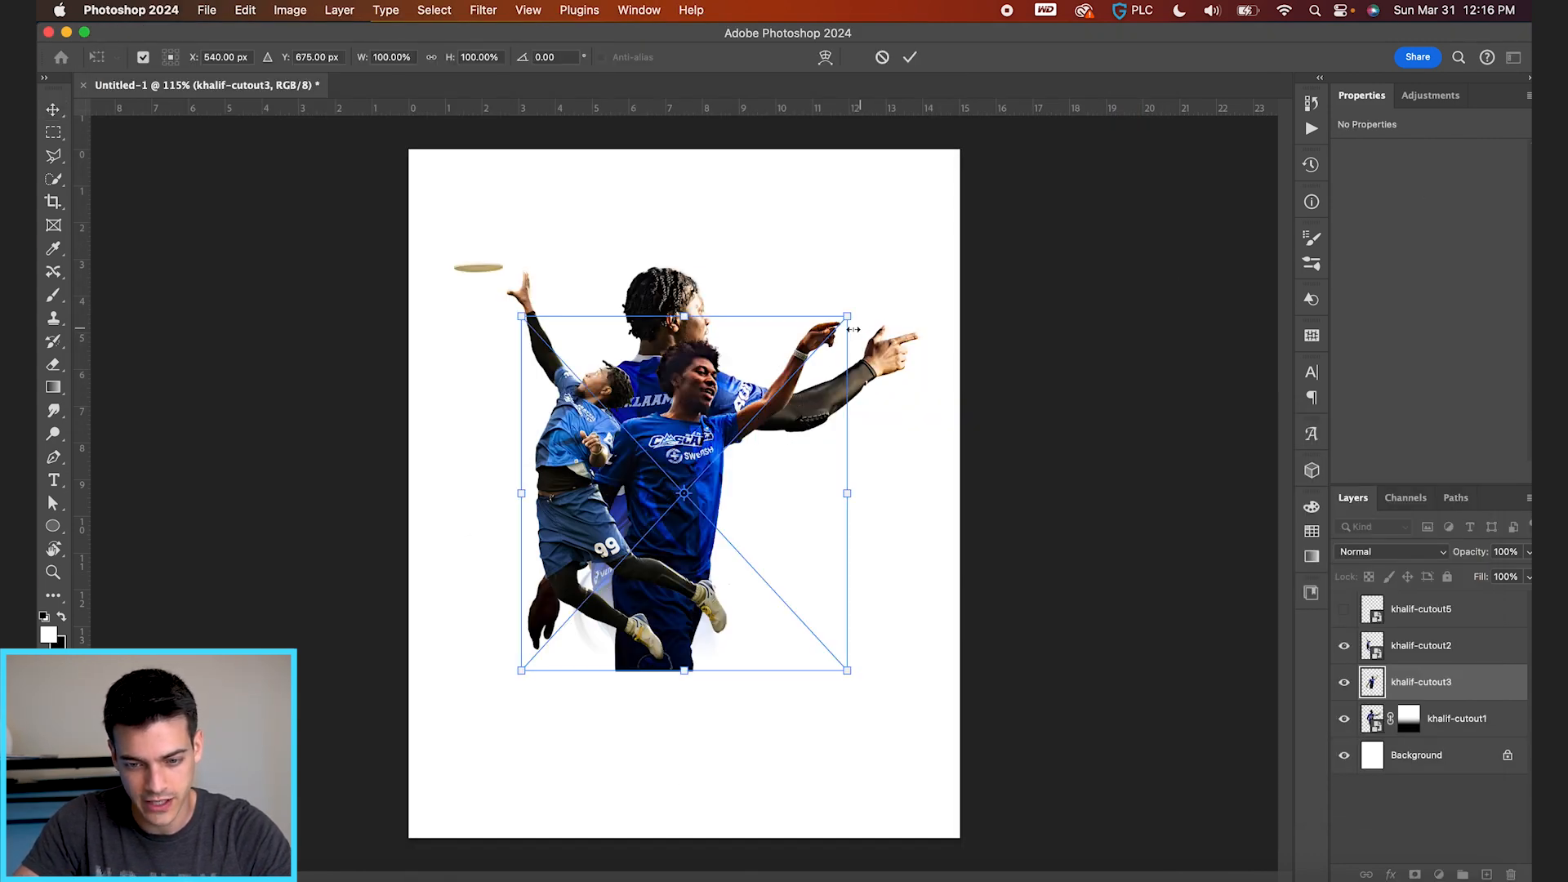
# Scale the placed khalif-cutout3 up to about 10.96 in wide and position it over the khalif-cutout1 figure
pyautogui.moveTo(849, 318); pyautogui.dragTo(885, 275)
pyautogui.moveTo(832, 425); pyautogui.dragTo(802, 412)
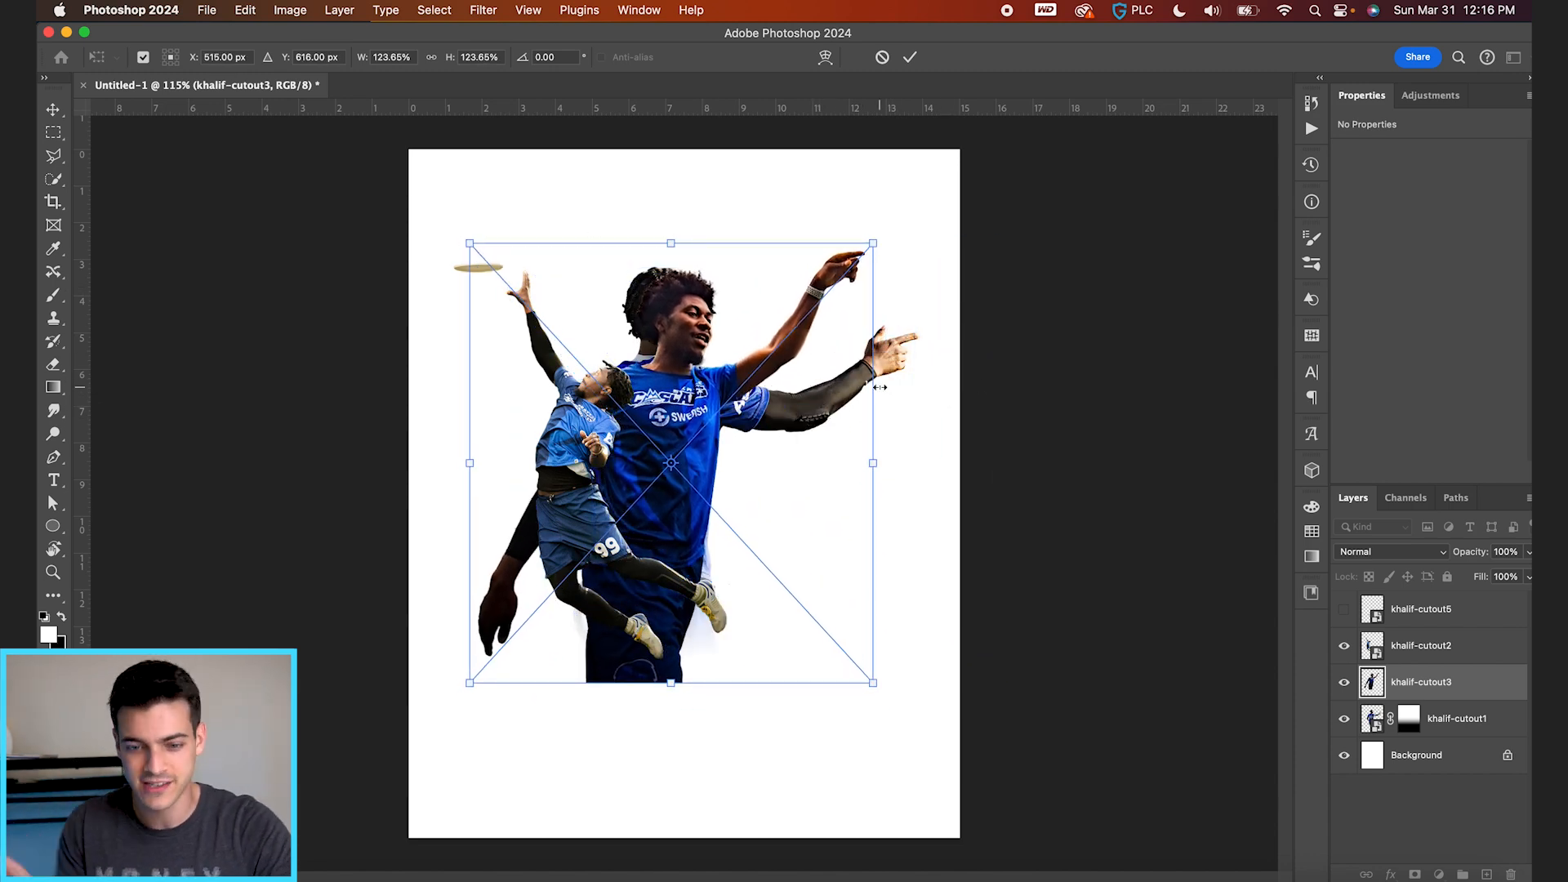
pyautogui.moveTo(875, 243)
pyautogui.mouseDown()
pyautogui.moveTo(896, 231)
pyautogui.moveTo(887, 243)
pyautogui.mouseUp()
pyautogui.press('Return')
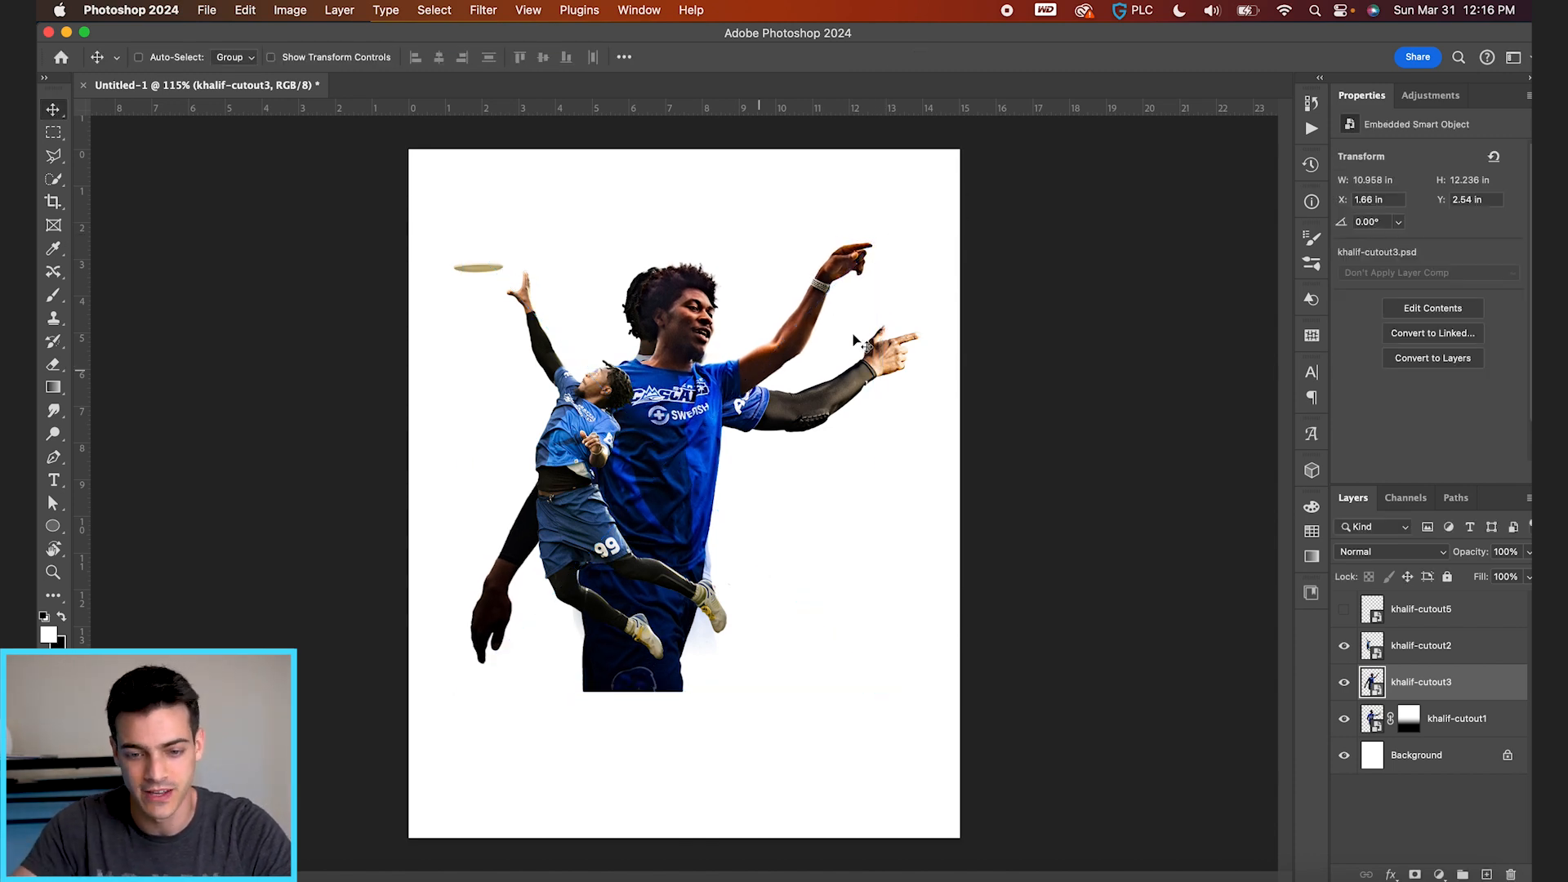
# Hide the khalif-cutout1 layer and move khalif-cutout3 behind the jumping player to about X 1.51 in, Y 2.81 in
pyautogui.click(1345, 722)
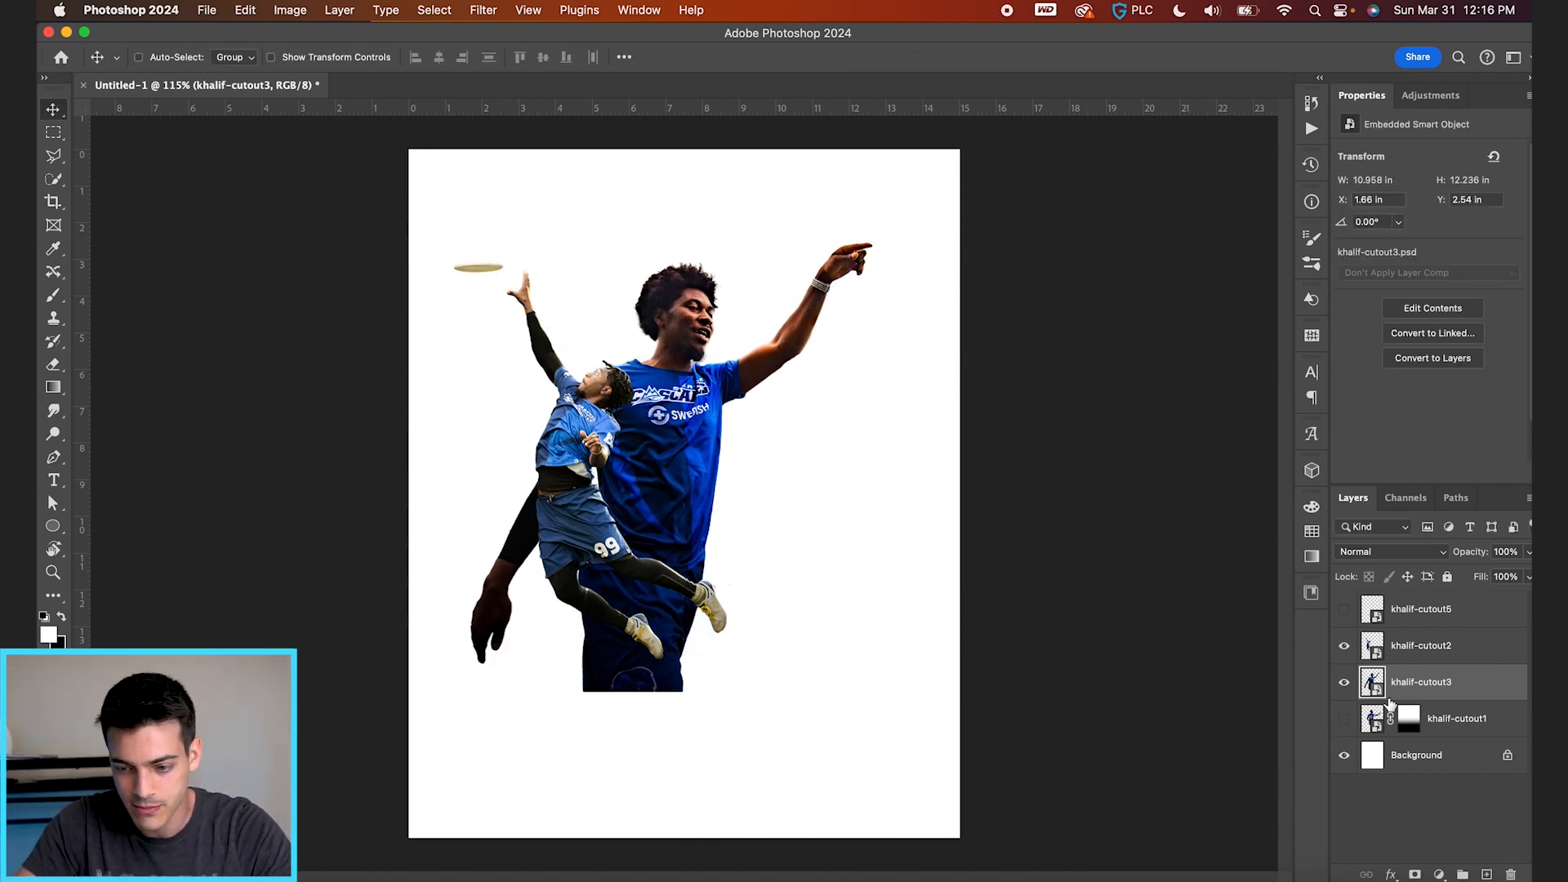
pyautogui.moveTo(625, 588)
pyautogui.mouseDown()
pyautogui.moveTo(668, 589)
pyautogui.moveTo(647, 590)
pyautogui.mouseUp()
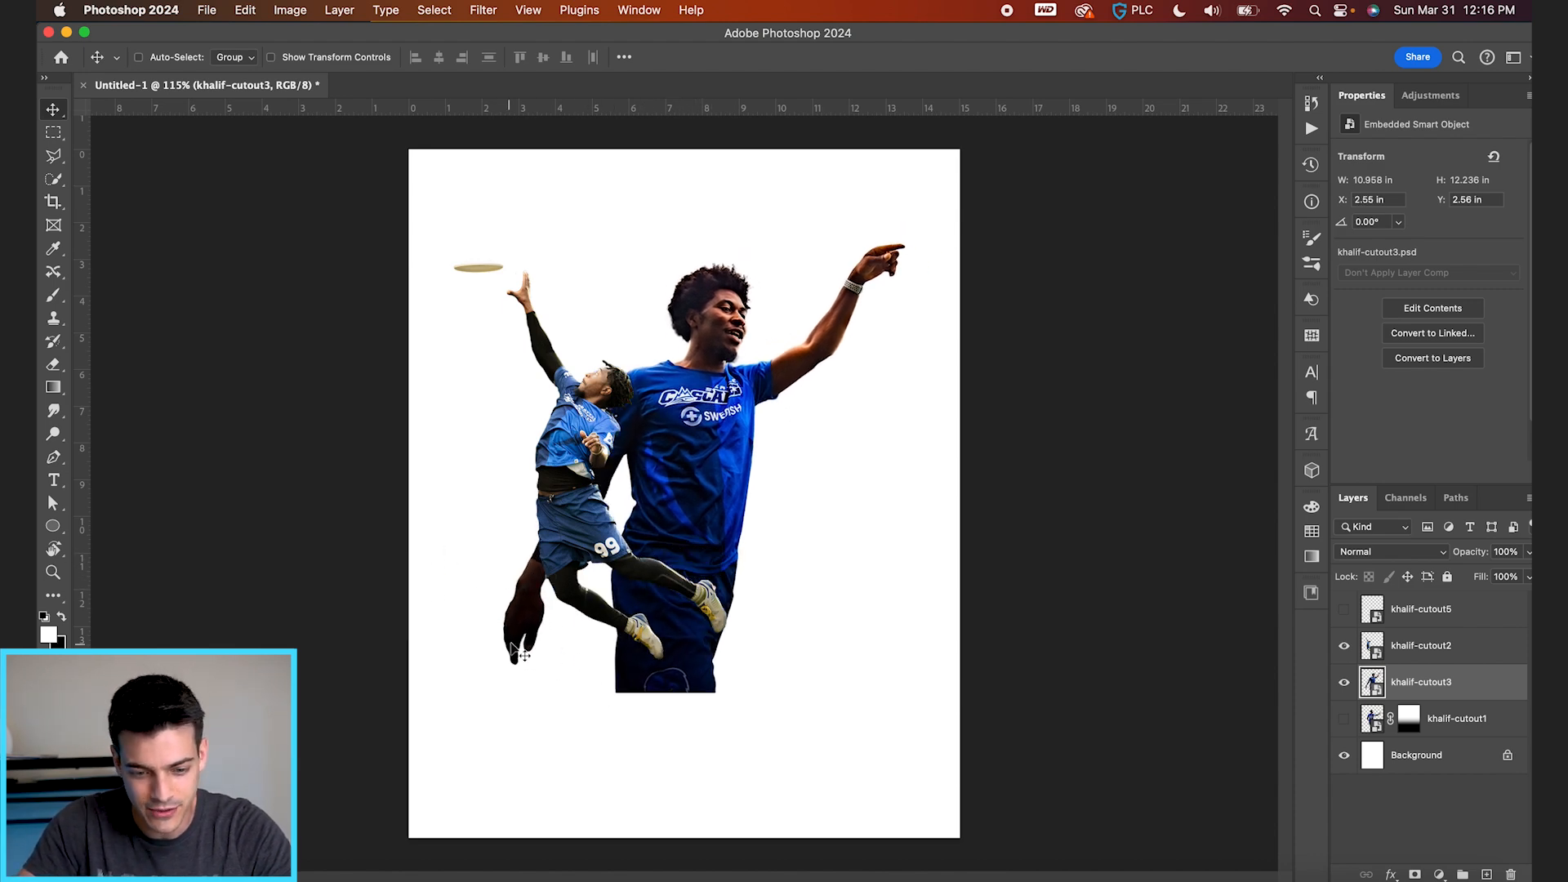
pyautogui.press('super+plus')
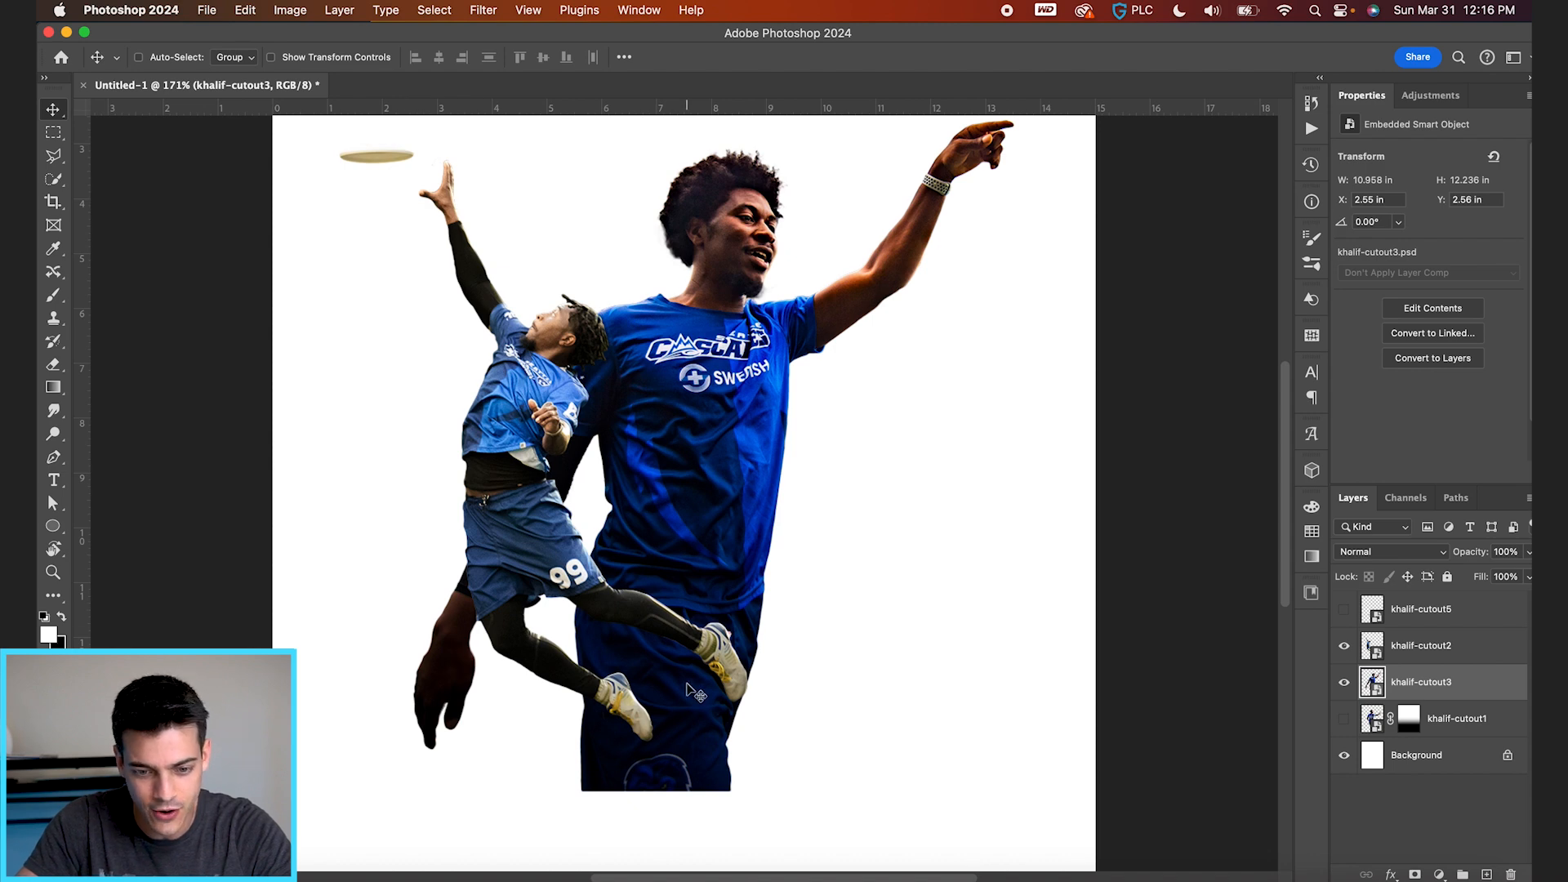
pyautogui.moveTo(687, 689); pyautogui.dragTo(630, 700)
pyautogui.press('super+0')
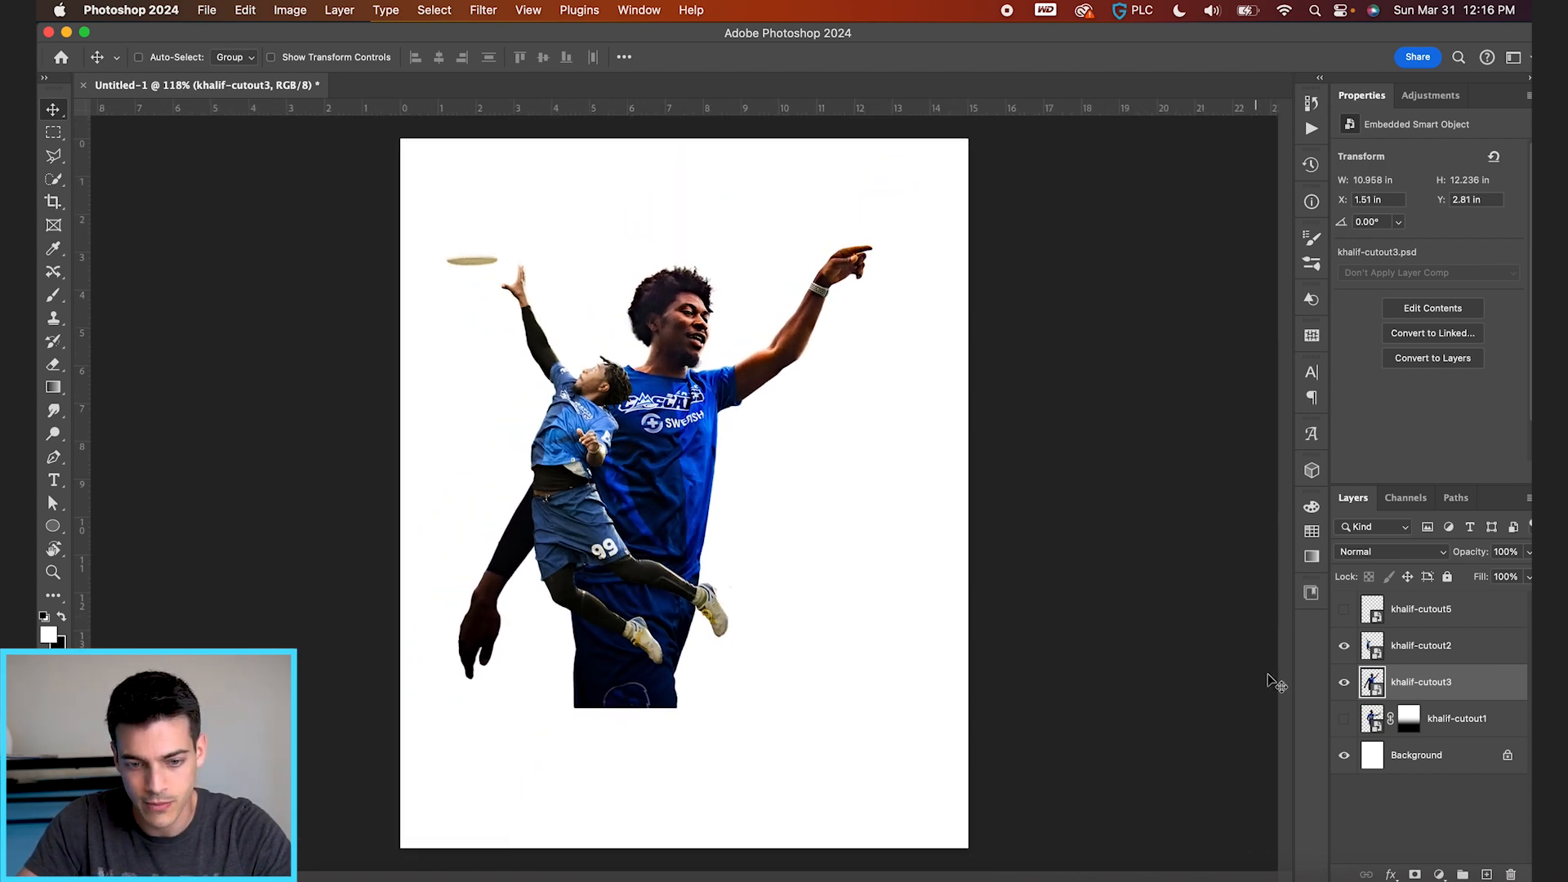
# Add a layer mask to khalif-cutout3 and prepare an enlarged brush with black as the foreground color
pyautogui.click(1416, 875)
pyautogui.press('b')
pyautogui.press('x')
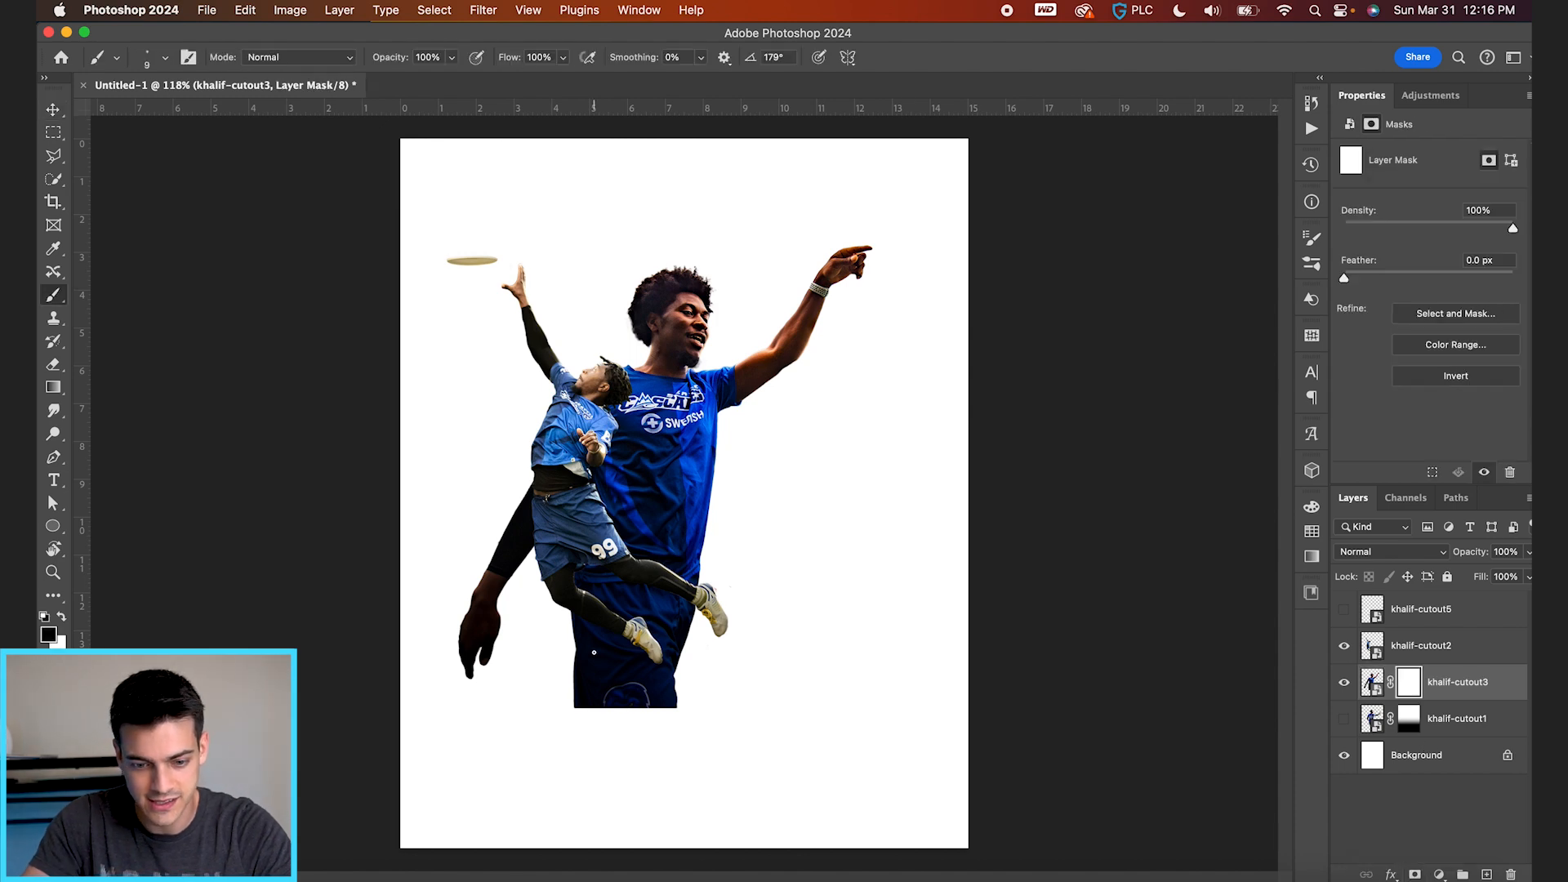
pyautogui.press(']')
pyautogui.press(']')
pyautogui.press(']')
pyautogui.press(']')
pyautogui.press(']')
pyautogui.press(']')
pyautogui.press(']')
pyautogui.press(']')
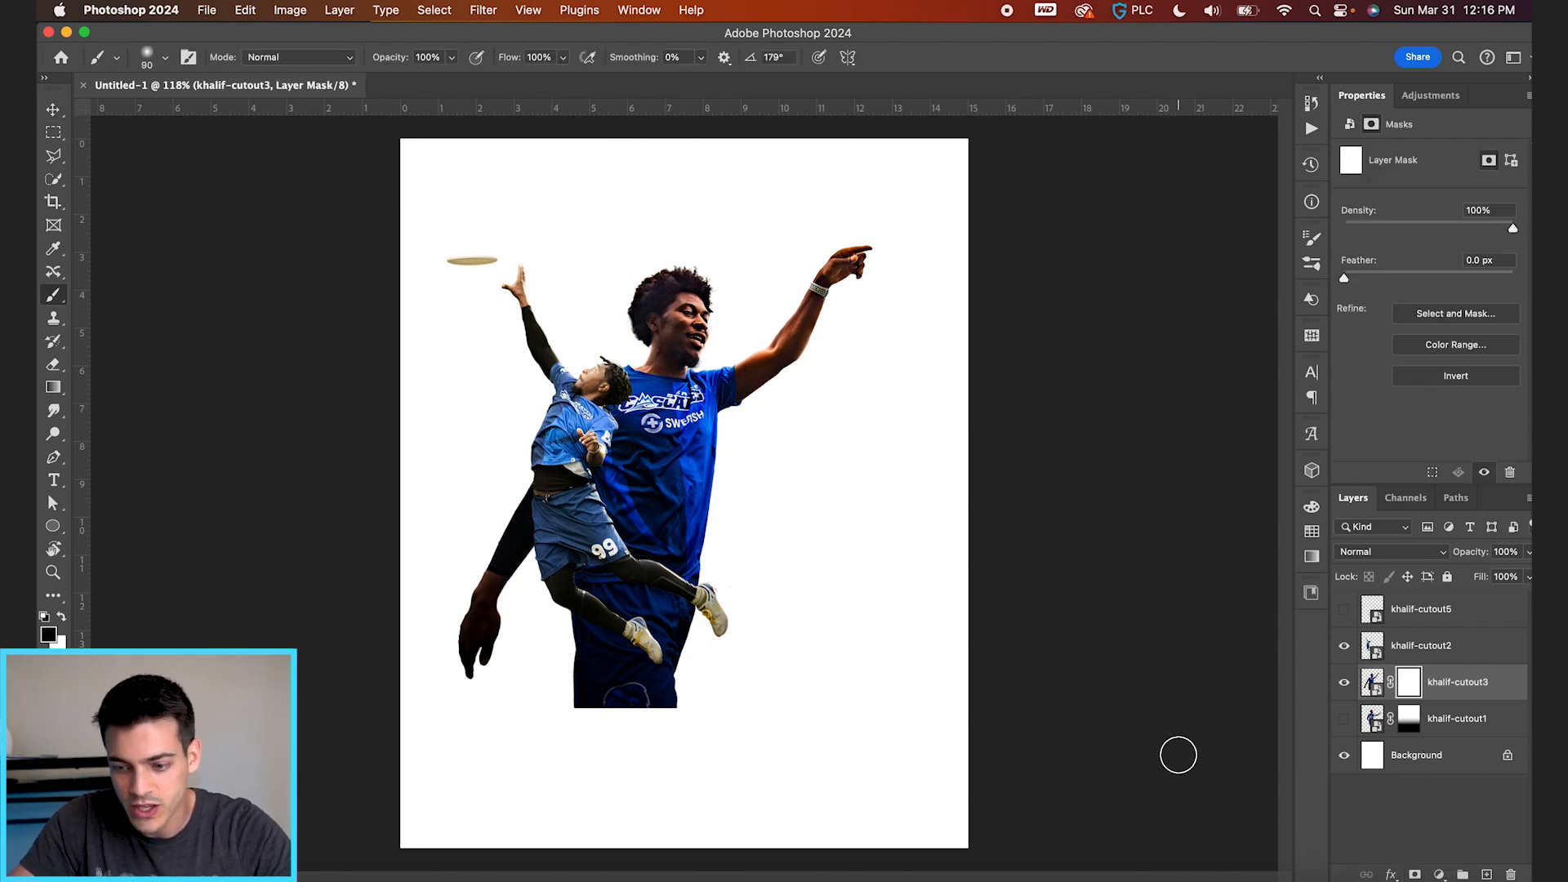
# Nudge the khalif-cutout2 layer slightly to about X 1.19 in, Y 2.98 in
pyautogui.click(1391, 654)
pyautogui.press('v')
pyautogui.moveTo(711, 640)
pyautogui.mouseDown()
pyautogui.moveTo(727, 655)
pyautogui.moveTo(711, 637)
pyautogui.mouseUp()
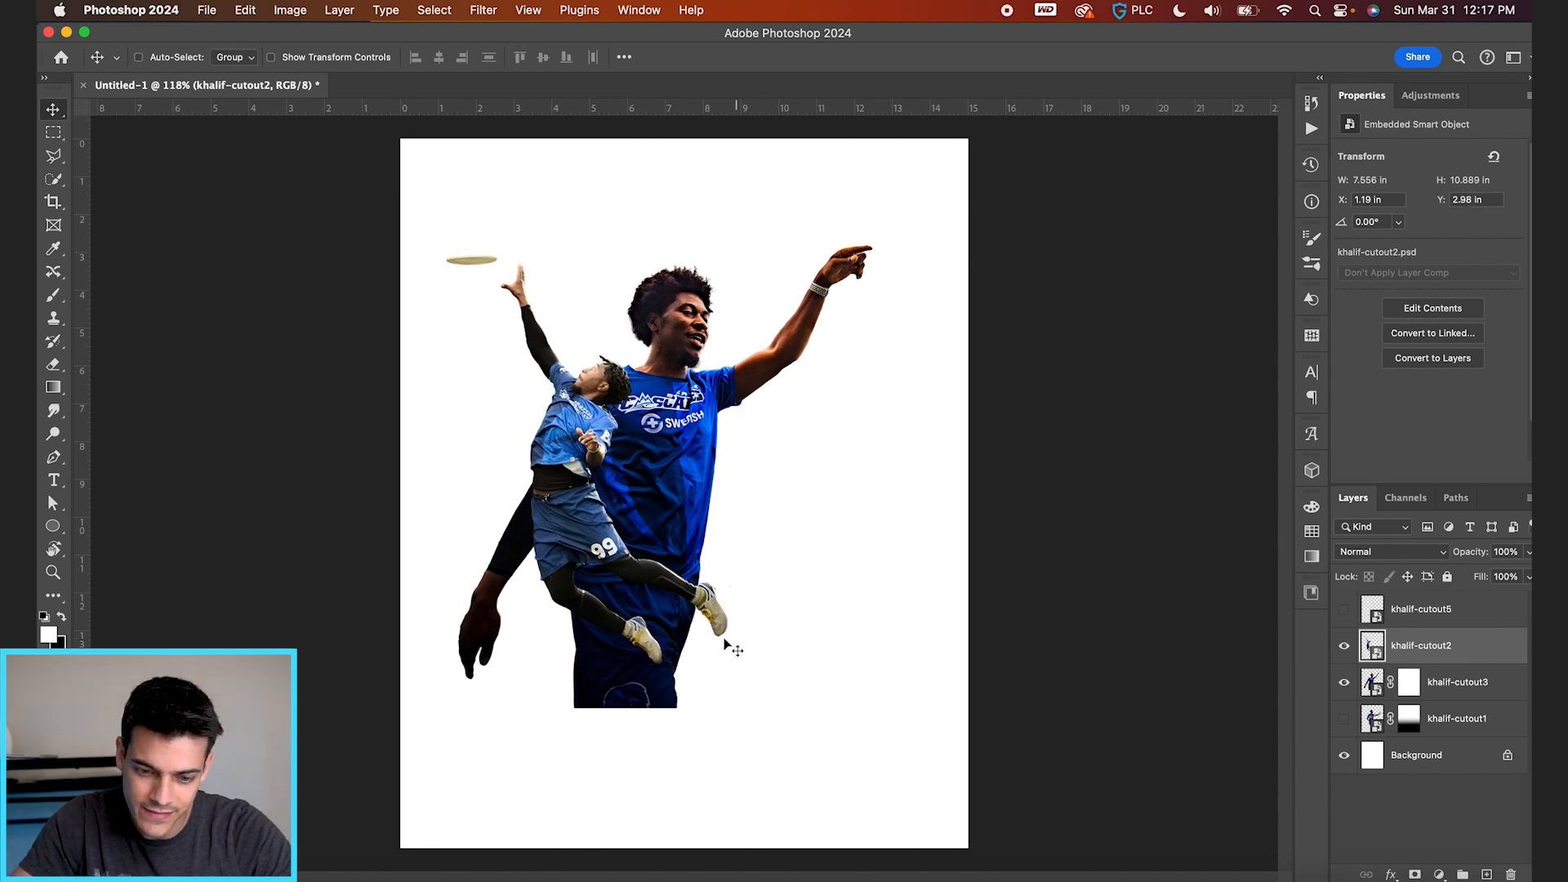
# Paint black on the khalif-cutout3 mask to hide the shorts and the lowered arm around the jumping player
pyautogui.click(1411, 682)
pyautogui.press('b')
pyautogui.press('x')
pyautogui.moveTo(677, 669)
pyautogui.mouseDown()
pyautogui.moveTo(561, 685)
pyautogui.moveTo(679, 671)
pyautogui.moveTo(686, 616)
pyautogui.moveTo(567, 576)
pyautogui.moveTo(645, 657)
pyautogui.mouseUp()
pyautogui.moveTo(541, 508)
pyautogui.mouseDown()
pyautogui.moveTo(532, 556)
pyautogui.moveTo(520, 517)
pyautogui.moveTo(469, 638)
pyautogui.moveTo(488, 682)
pyautogui.moveTo(524, 635)
pyautogui.moveTo(531, 540)
pyautogui.mouseUp()
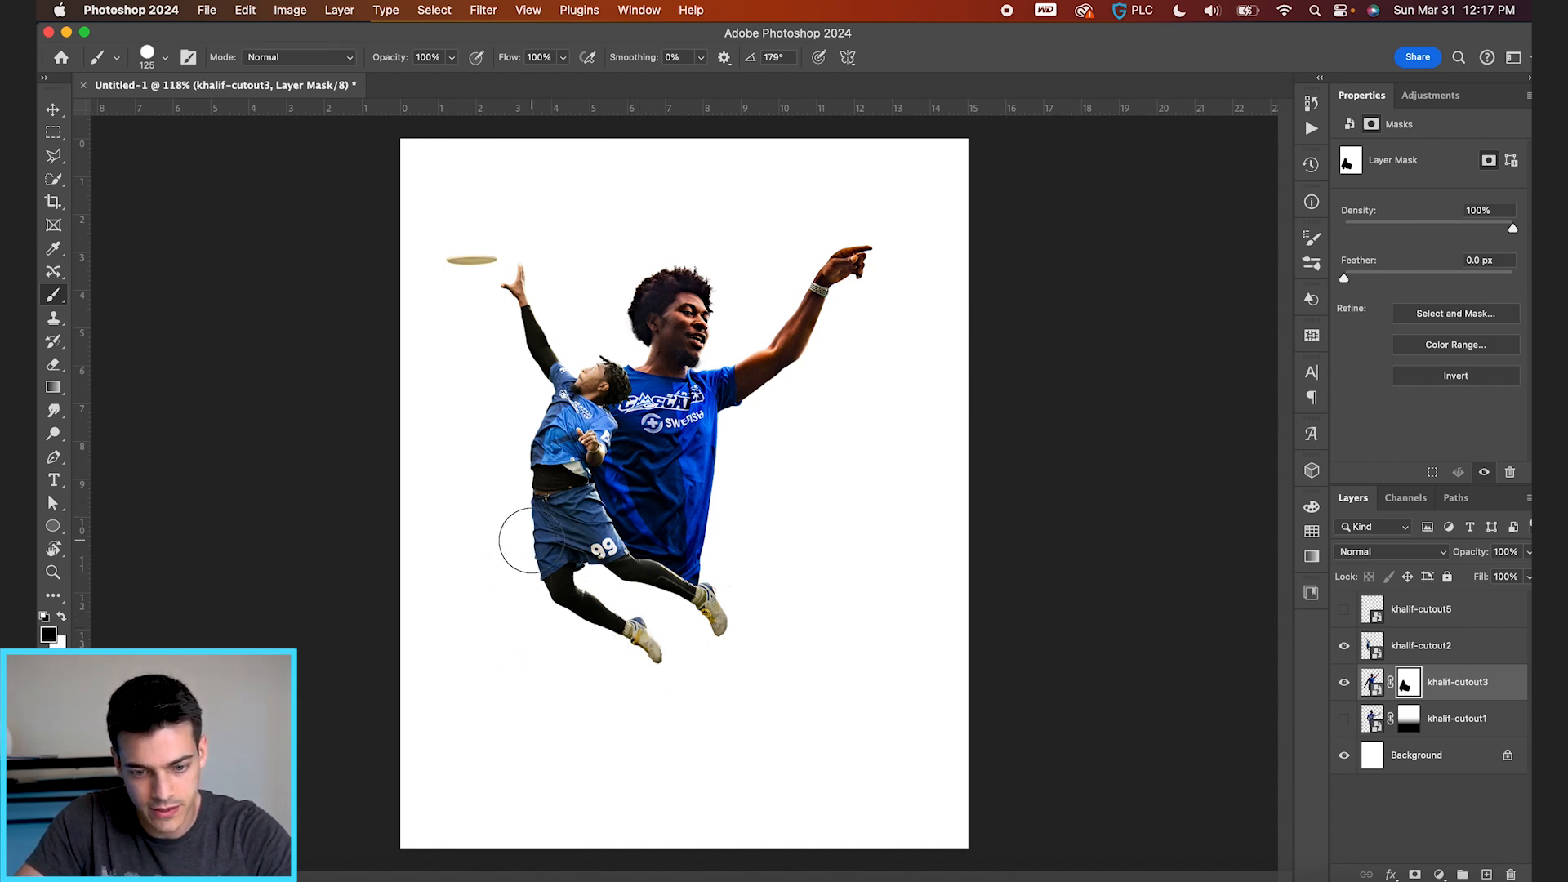
pyautogui.press('v')
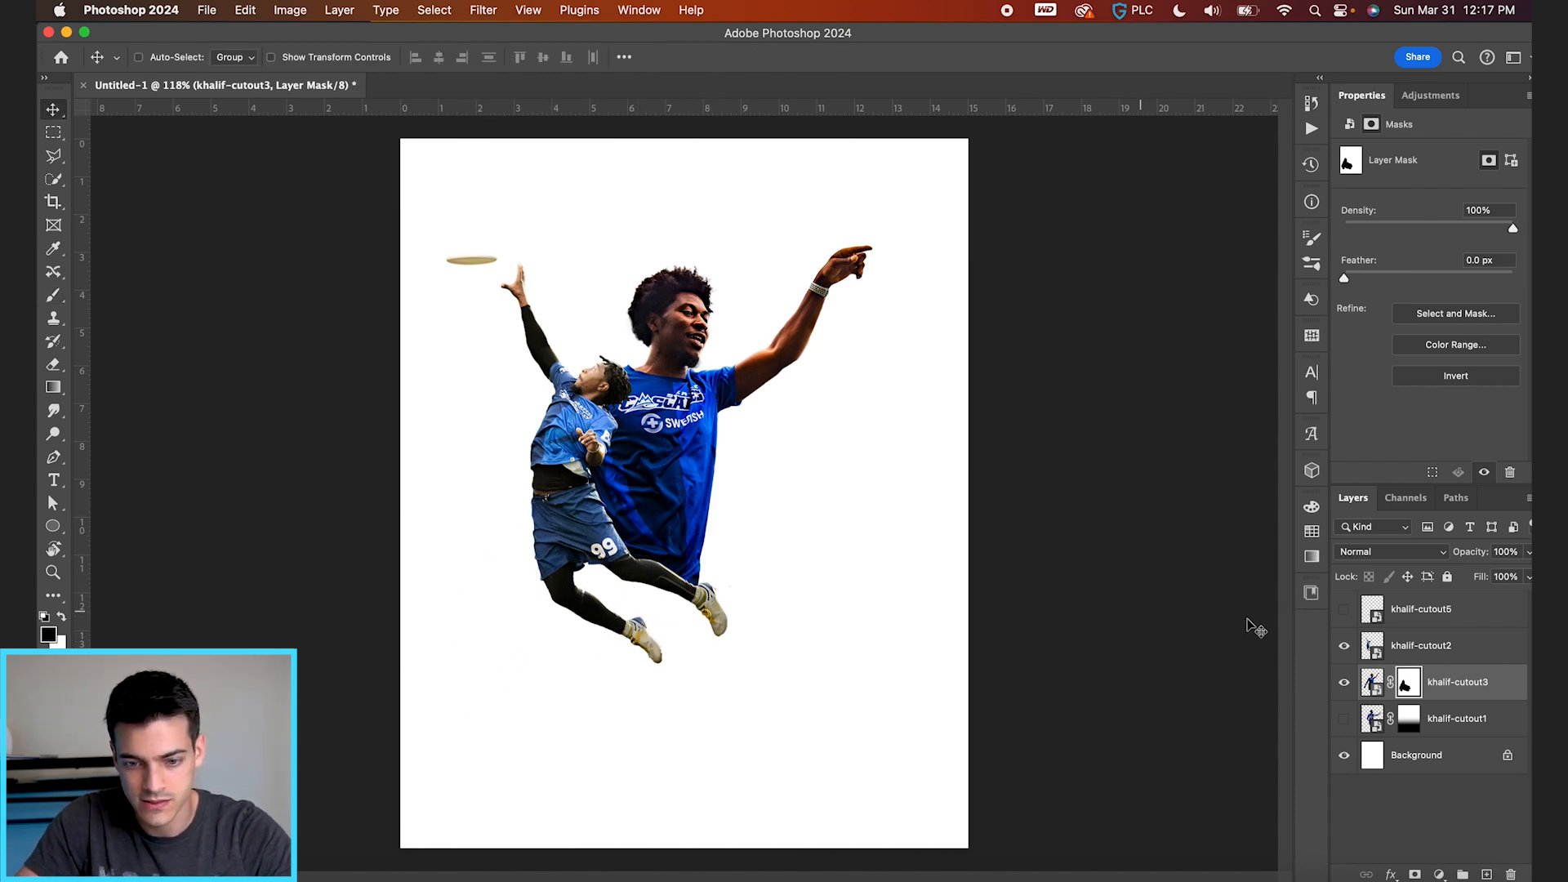
# Move khalif-cutout2 and khalif-cutout3 together toward the middle of the canvas and scale them up to about 107.32%
pyautogui.keyDown('shift'); pyautogui.click(1448, 651); pyautogui.keyUp('shift')
pyautogui.moveTo(879, 560); pyautogui.dragTo(908, 546)
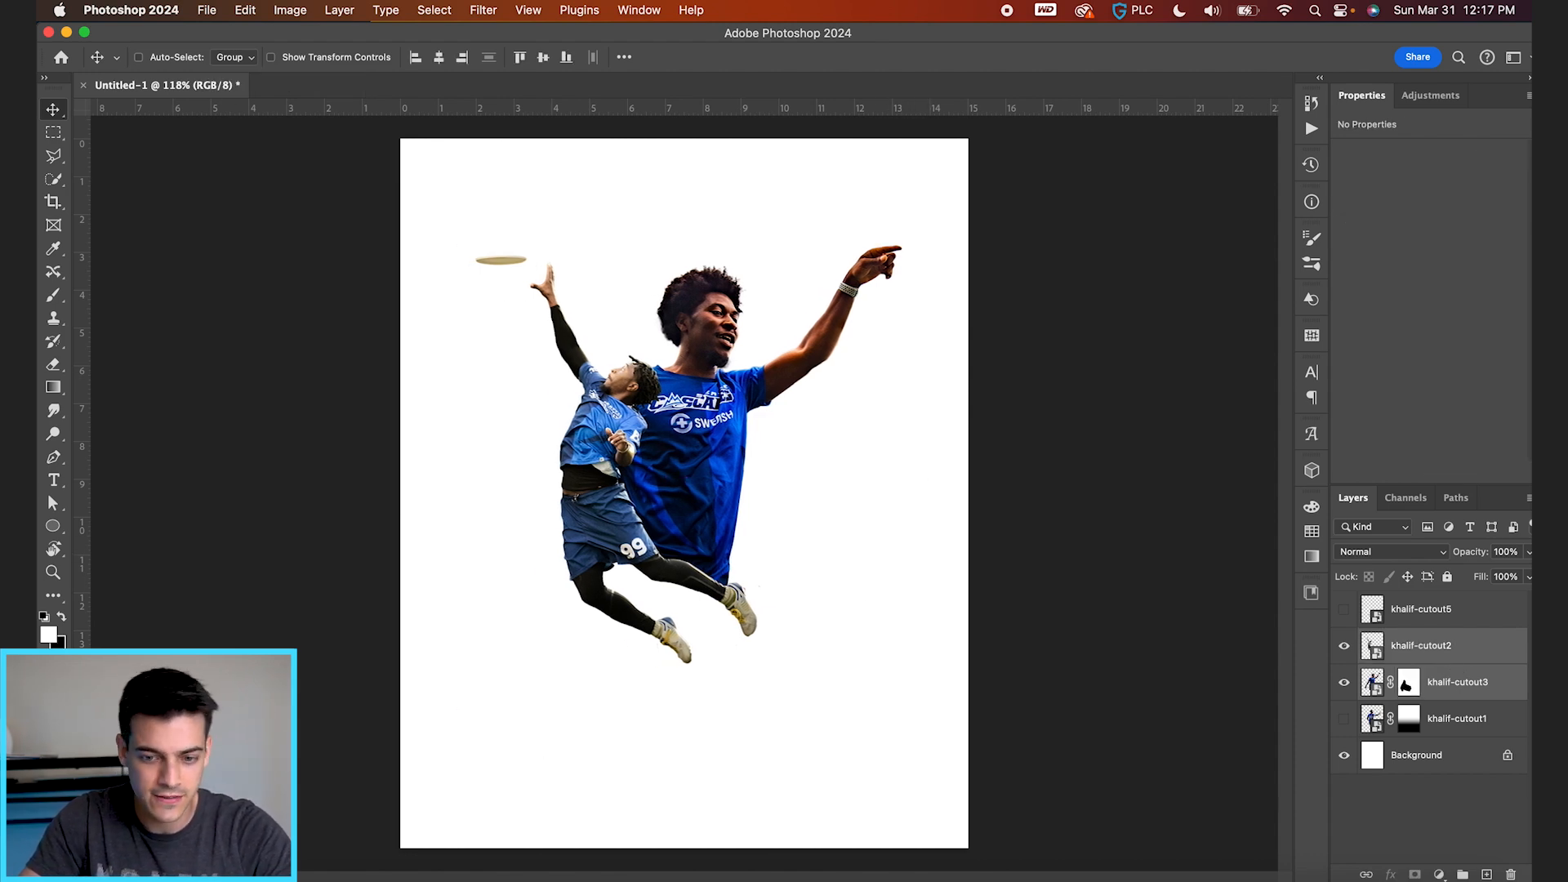
pyautogui.moveTo(806, 558); pyautogui.dragTo(804, 490)
pyautogui.hotkey('ctrl', 't')
pyautogui.keyDown('alt'); pyautogui.moveTo(905, 321); pyautogui.dragTo(917, 304); pyautogui.keyUp('alt')
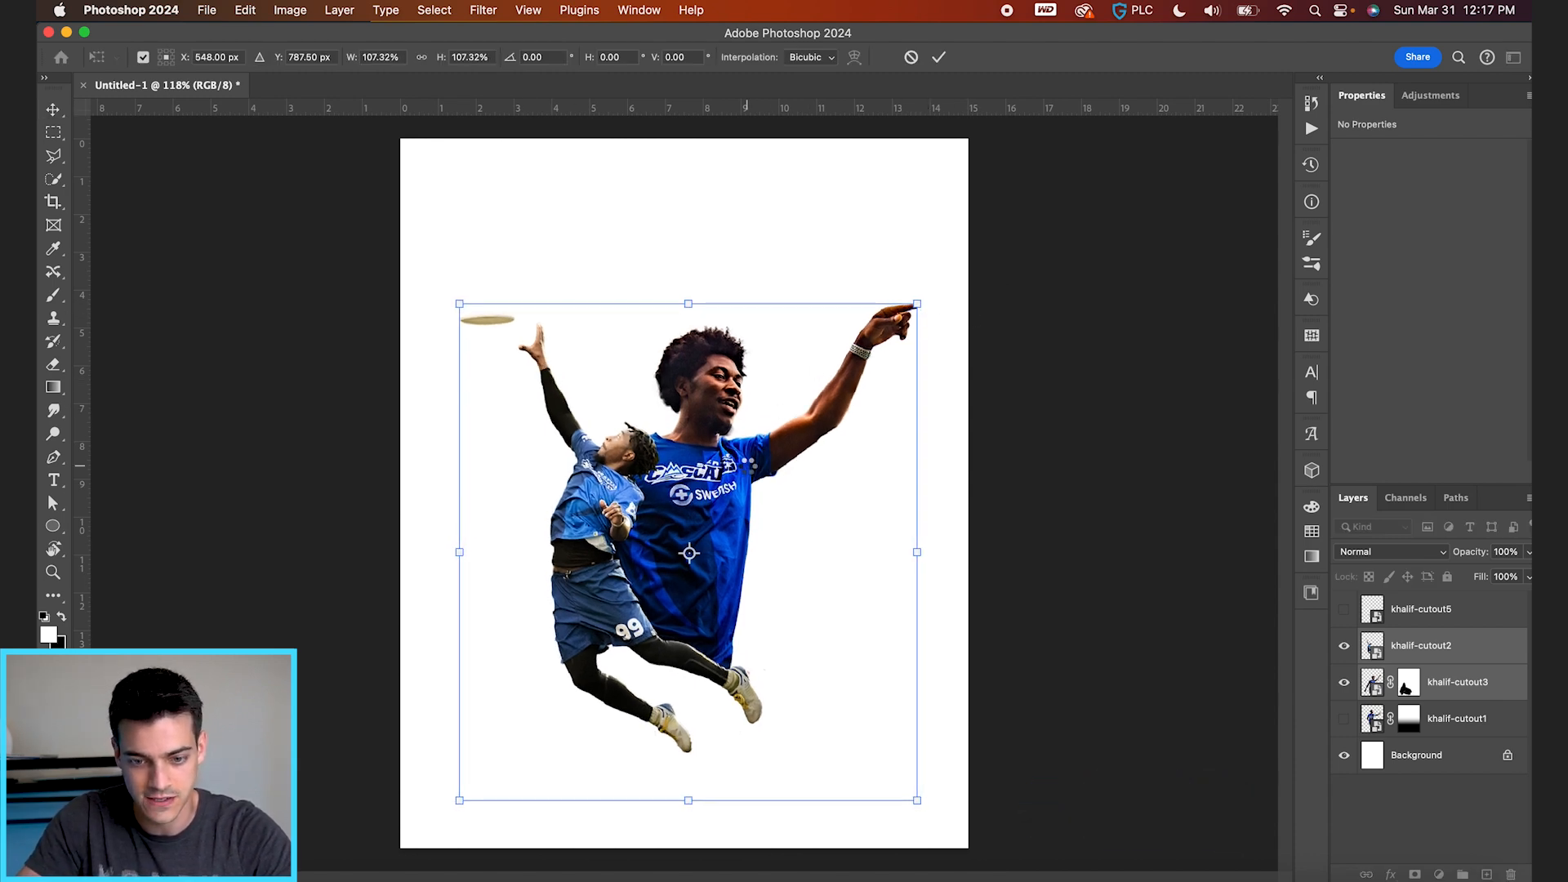
pyautogui.press('Return')
pyautogui.moveTo(766, 549); pyautogui.dragTo(765, 541)
# Add a Hue/Saturation adjustment layer above khalif-cutout2 and clip it to that cutout
pyautogui.click(1381, 649)
pyautogui.click(1344, 646)
pyautogui.click(1344, 645)
pyautogui.click(1440, 875)
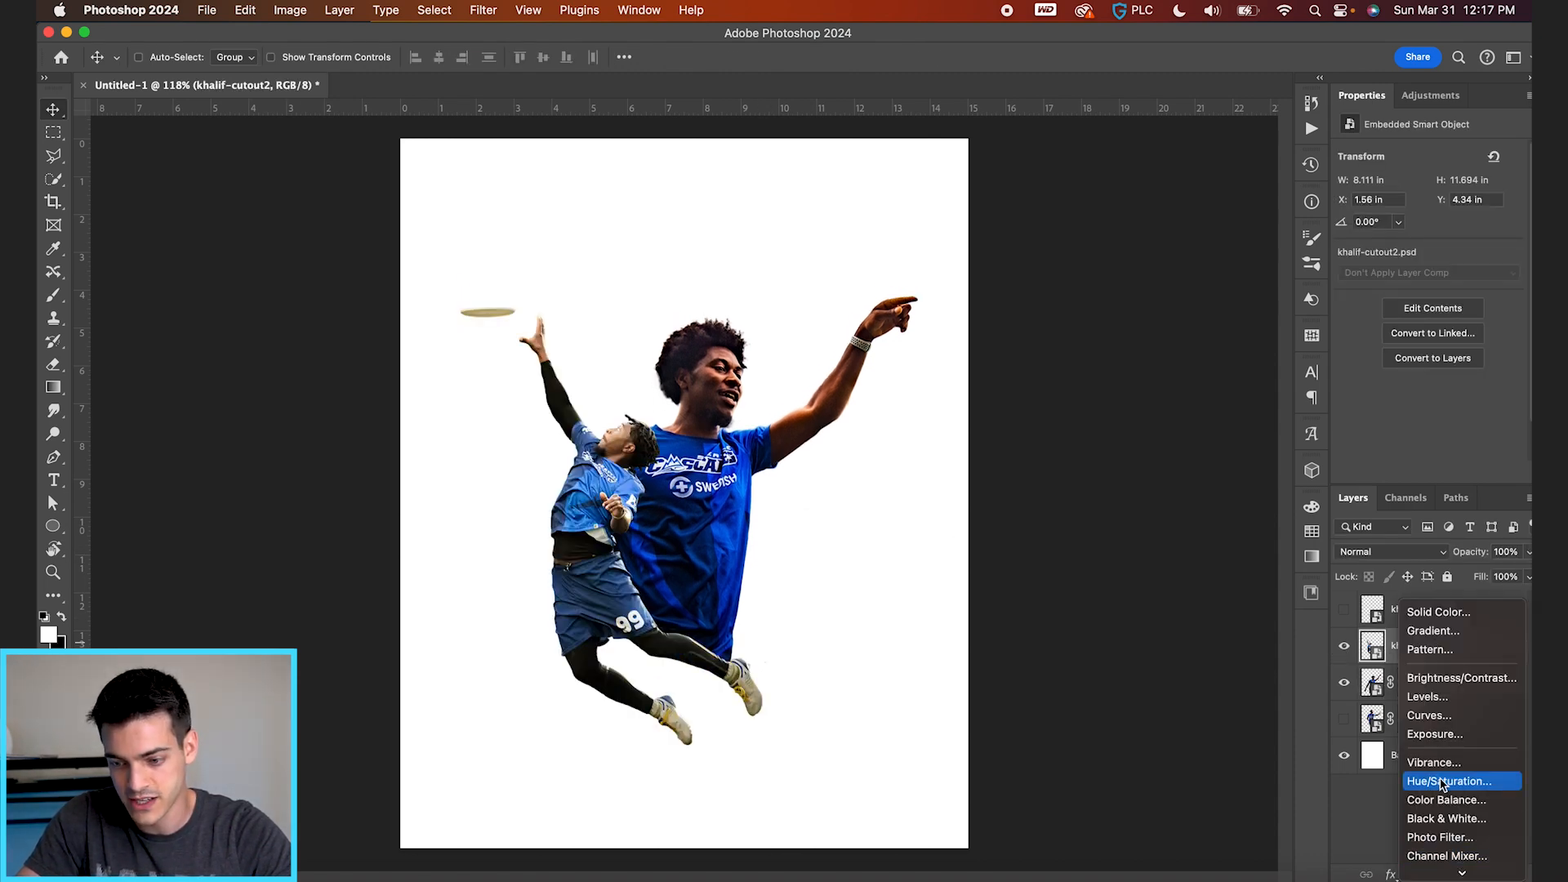
pyautogui.click(1441, 781)
pyautogui.keyDown('alt'); pyautogui.click(1383, 661); pyautogui.keyUp('alt')
pyautogui.click(1386, 652)
# Adjust the Blues of the jumping player's Hue/Saturation layer to Hue +13, Saturation +52 and Lightness -46
pyautogui.click(1424, 187)
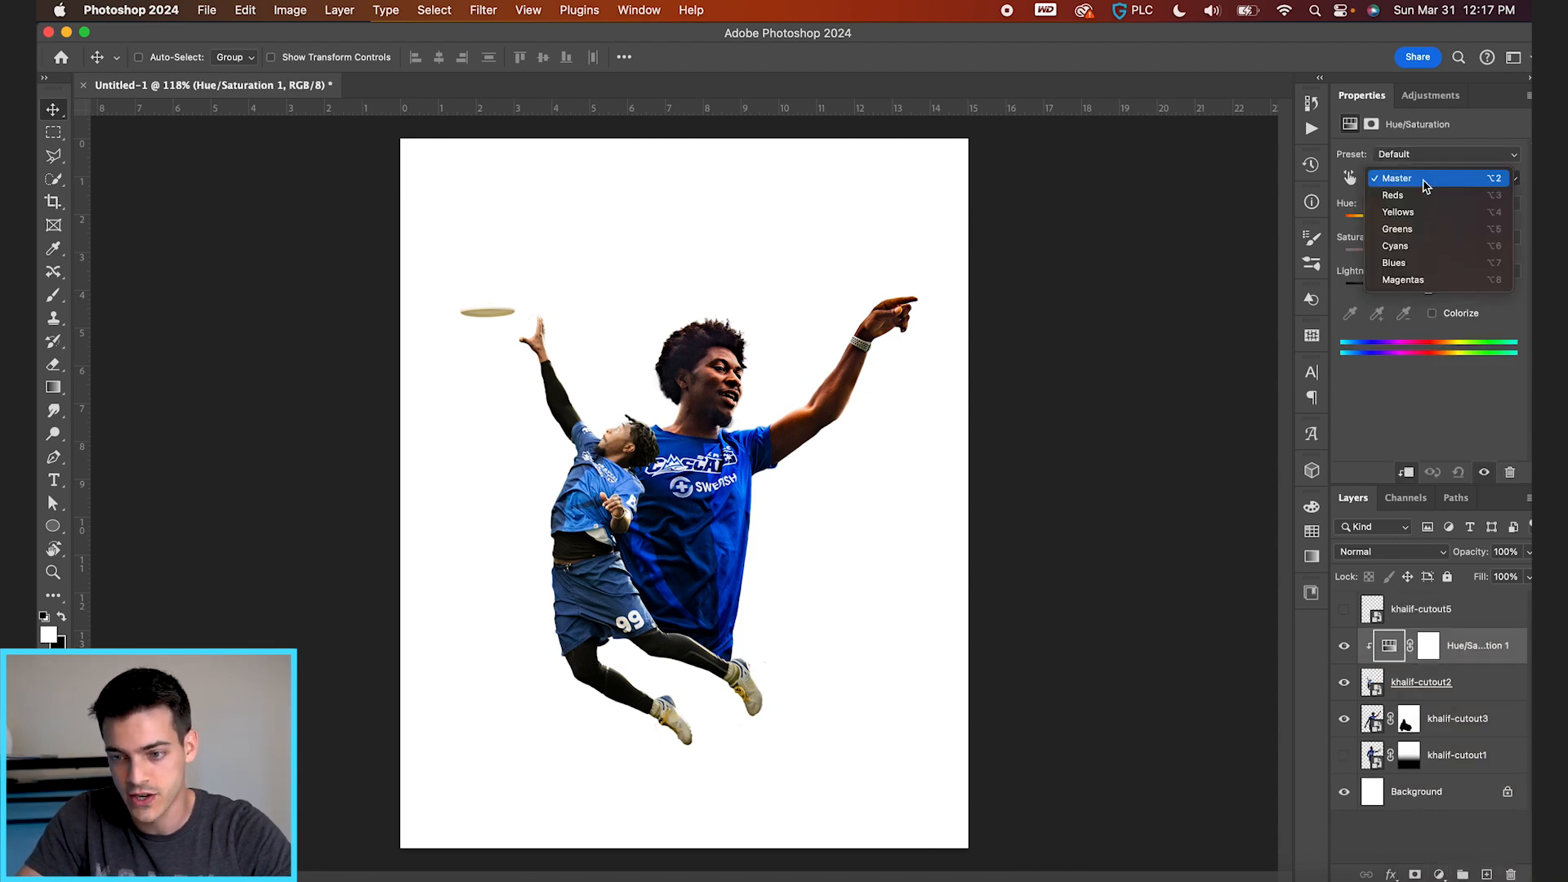
pyautogui.click(1428, 266)
pyautogui.moveTo(1428, 267); pyautogui.dragTo(1475, 258)
pyautogui.scroll(3, 690, 448)
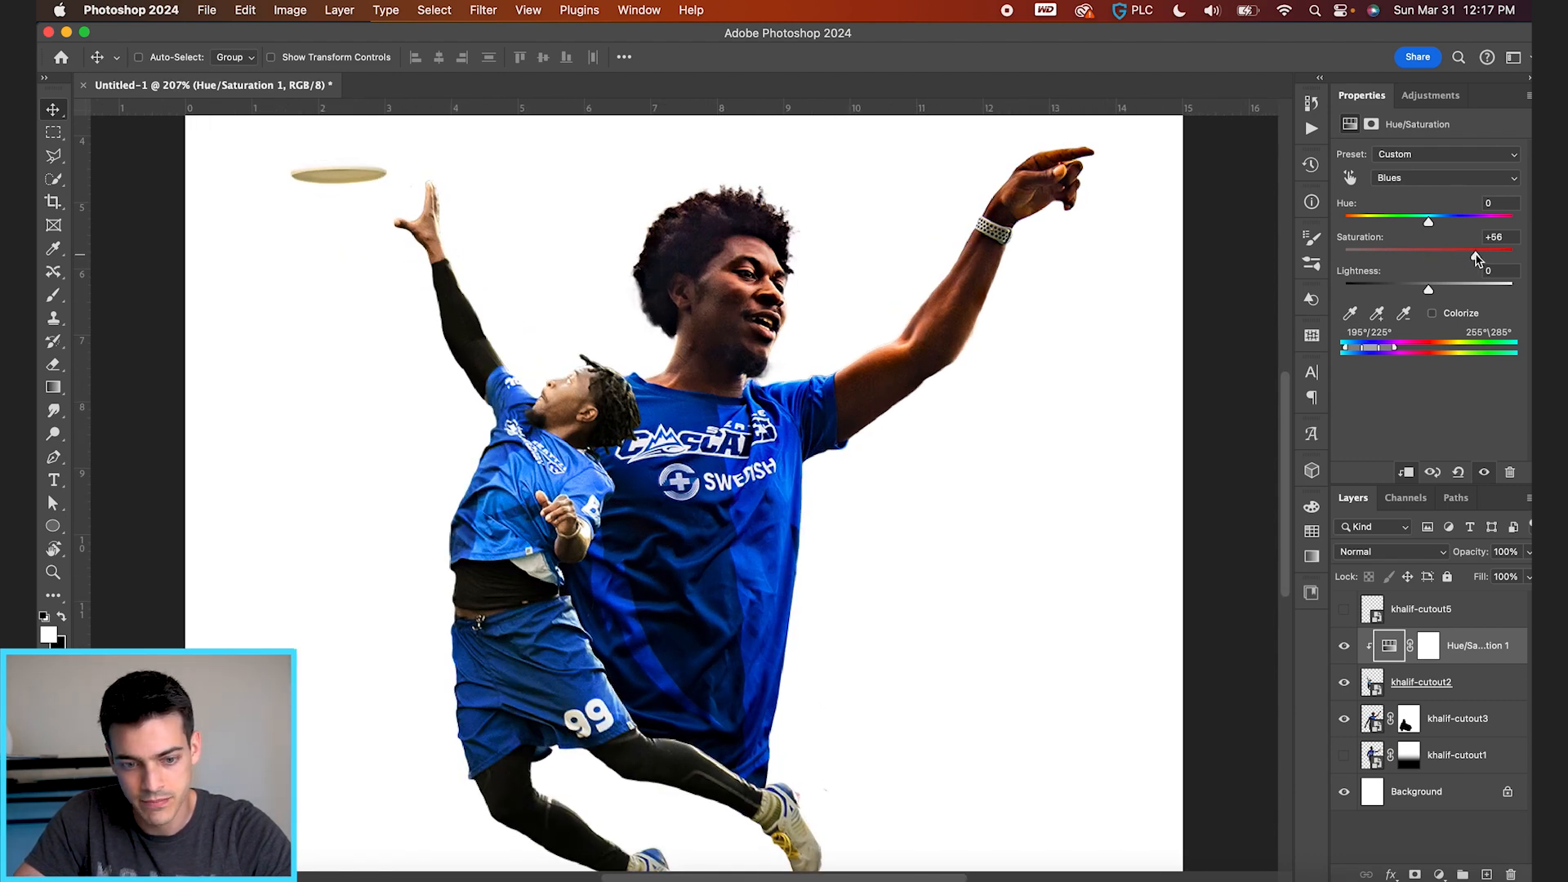
pyautogui.moveTo(1430, 294); pyautogui.dragTo(1396, 293)
pyautogui.moveTo(1430, 227); pyautogui.dragTo(1443, 227)
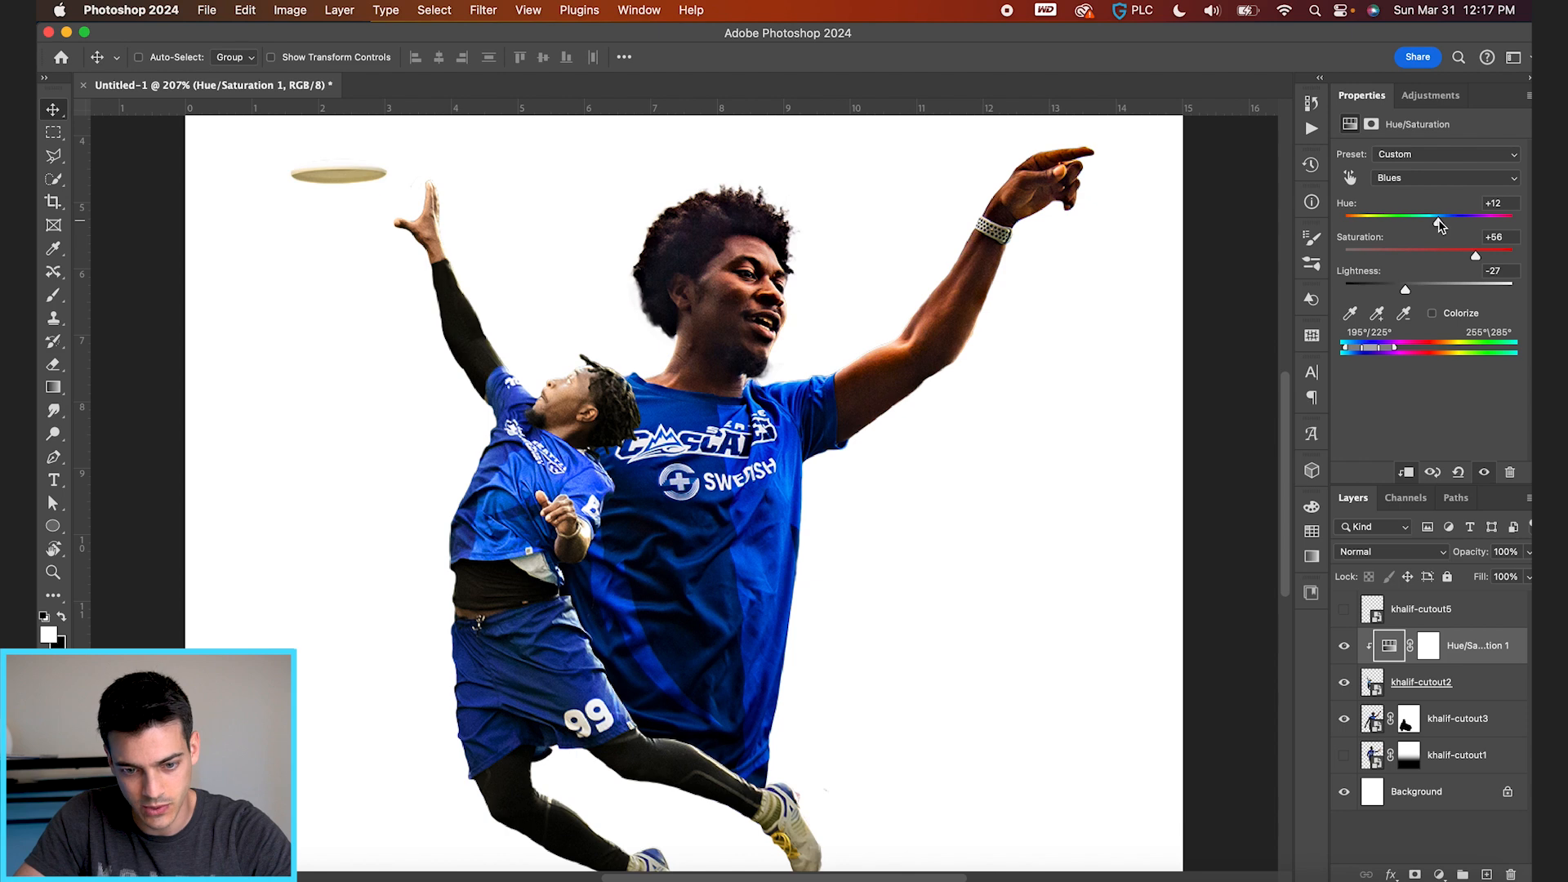
pyautogui.moveTo(1413, 294); pyautogui.dragTo(1394, 293)
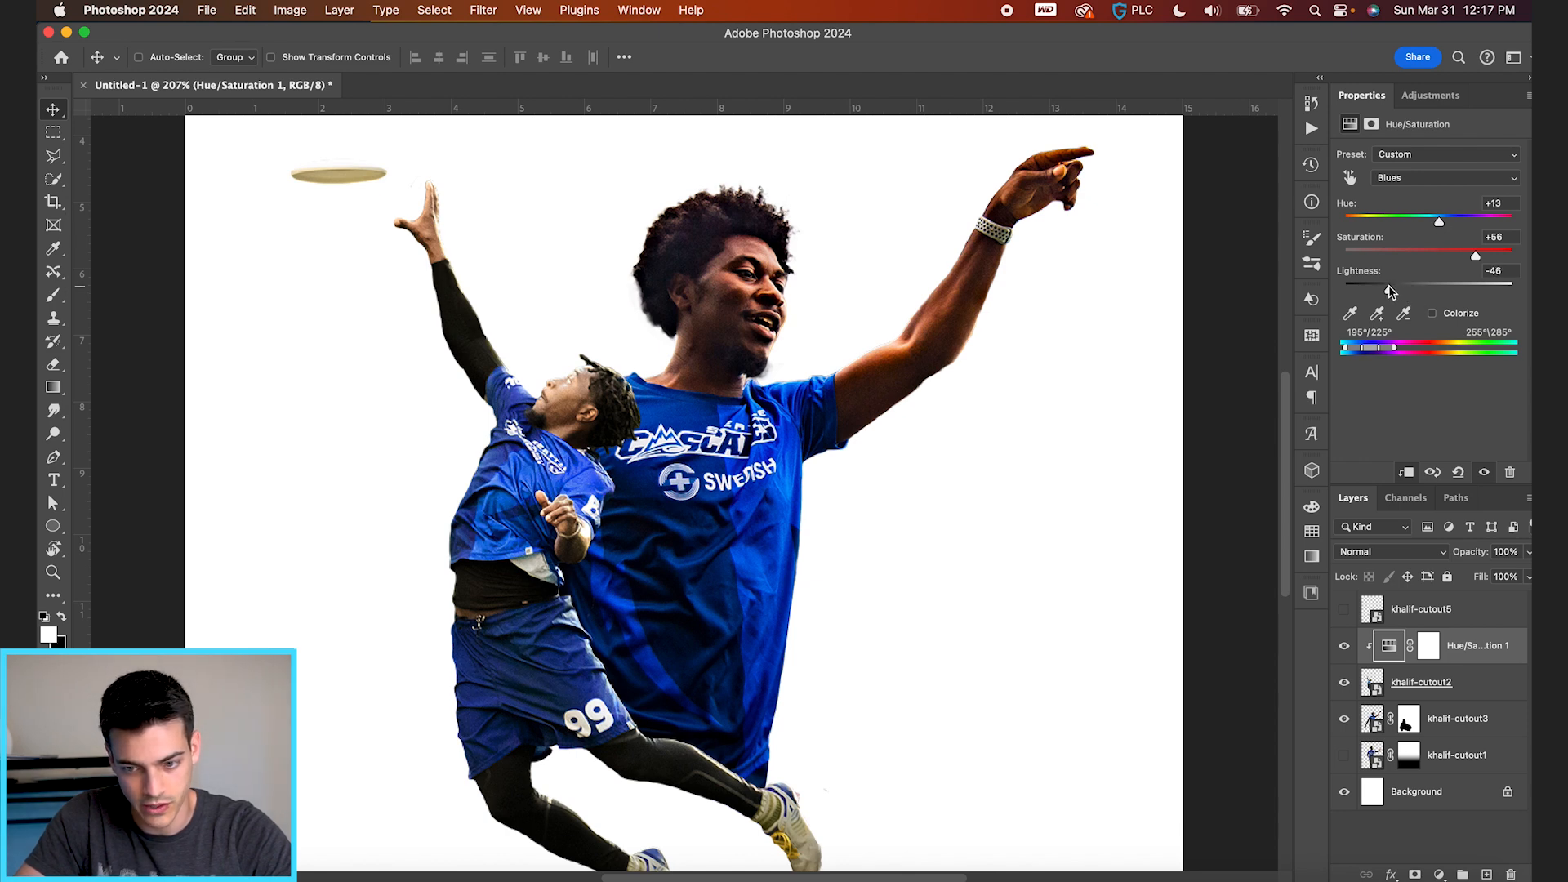
pyautogui.moveTo(1476, 258)
pyautogui.mouseDown()
pyautogui.moveTo(1491, 260)
pyautogui.moveTo(1475, 258)
pyautogui.mouseUp()
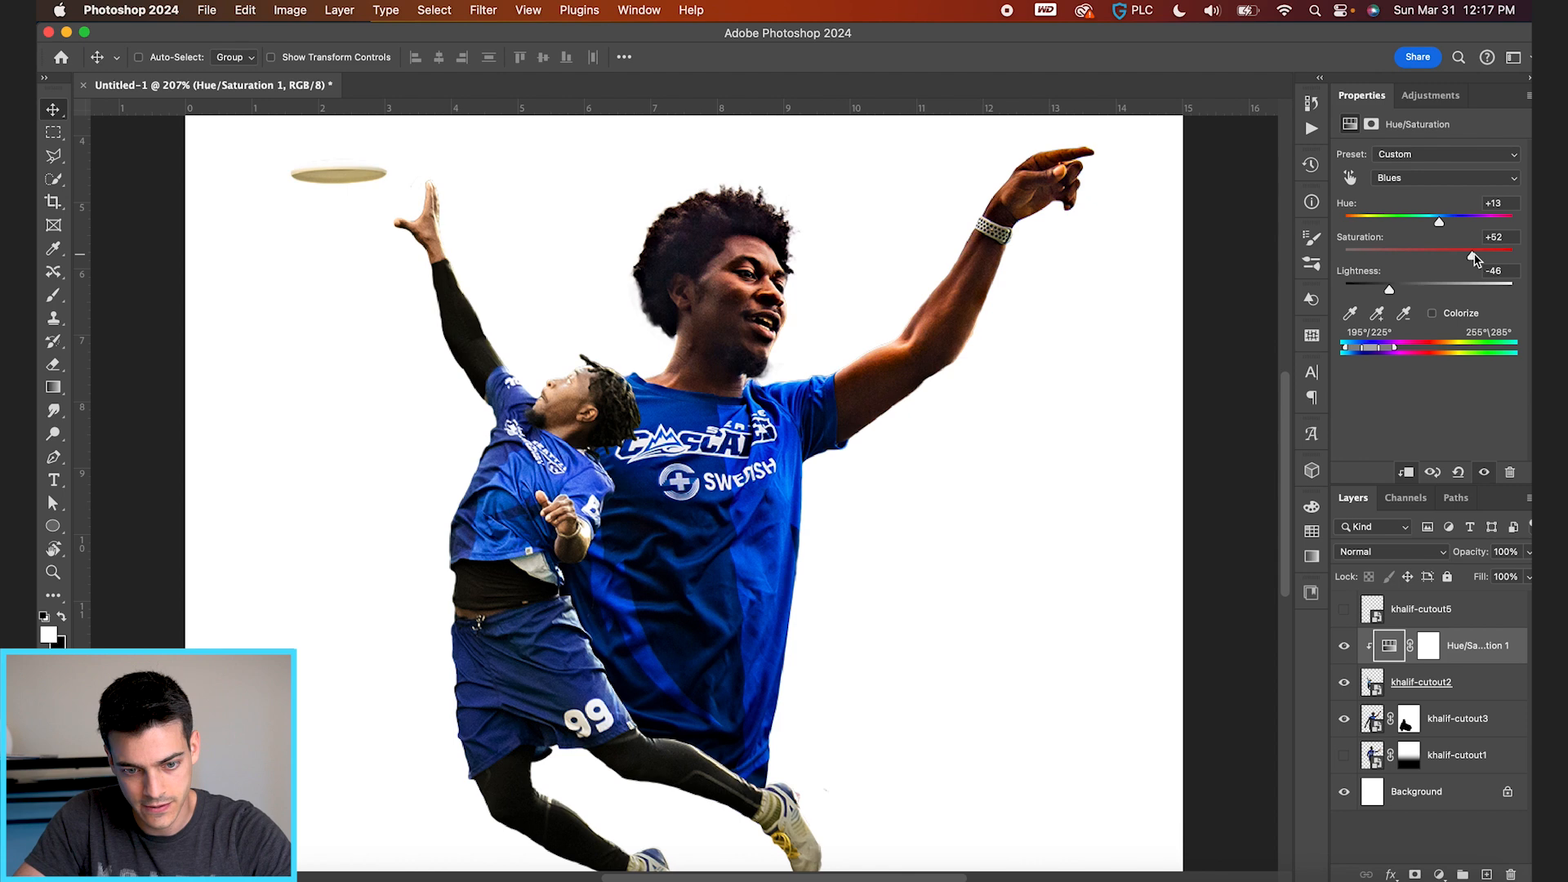
pyautogui.press('super+0')
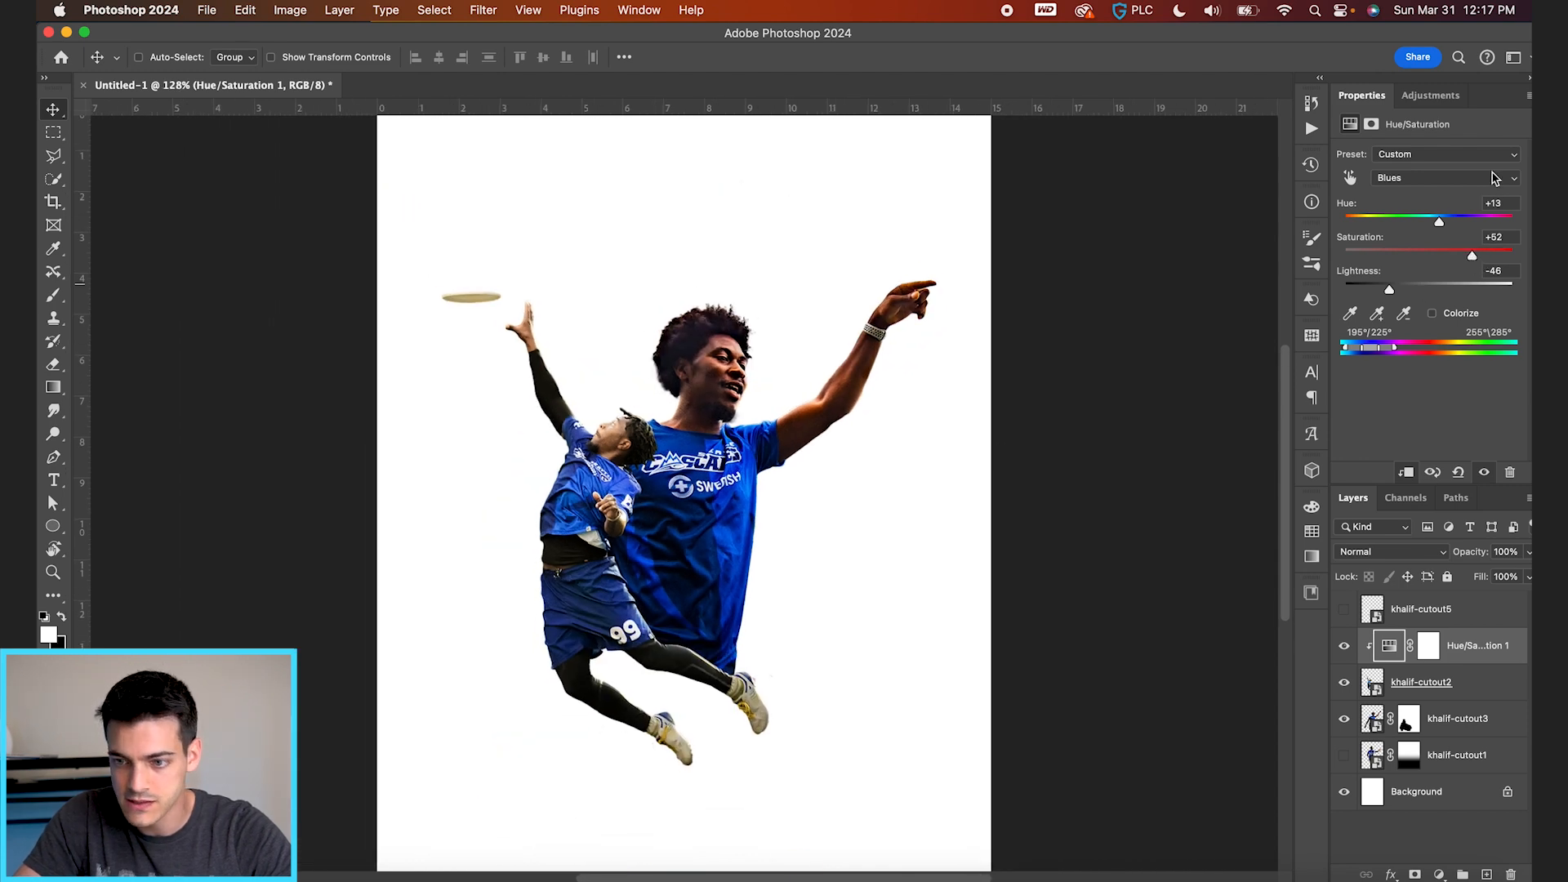
# Adjust the Reds of the same Hue/Saturation layer to Hue -20, Saturation +44 and Lightness -53
pyautogui.click(1454, 177)
pyautogui.click(1453, 111)
pyautogui.scroll(5, 769, 494)
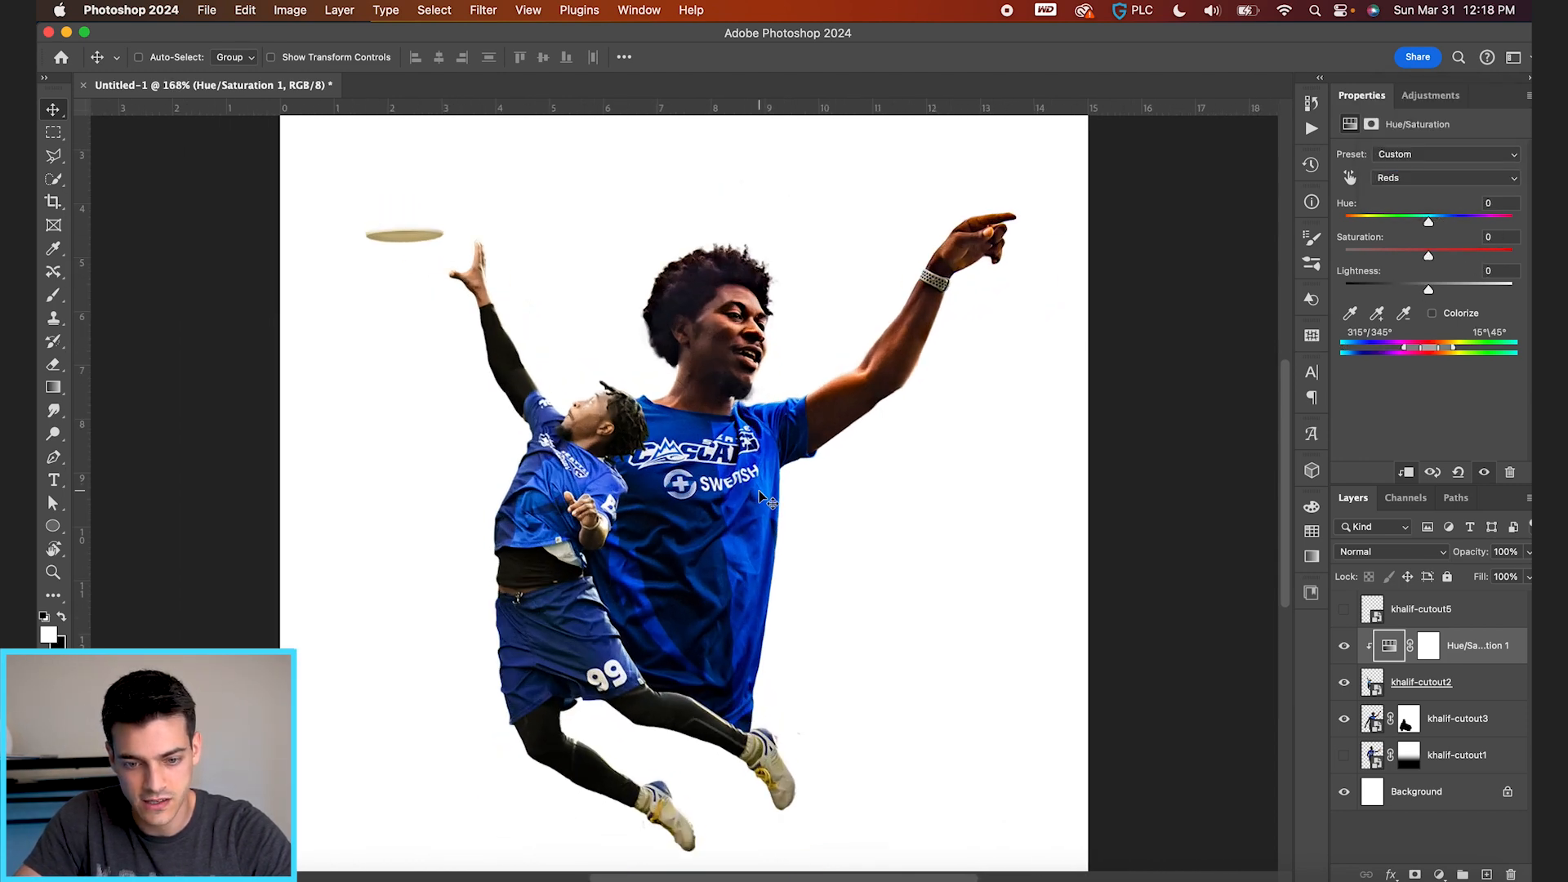
pyautogui.moveTo(1433, 260); pyautogui.dragTo(1420, 226)
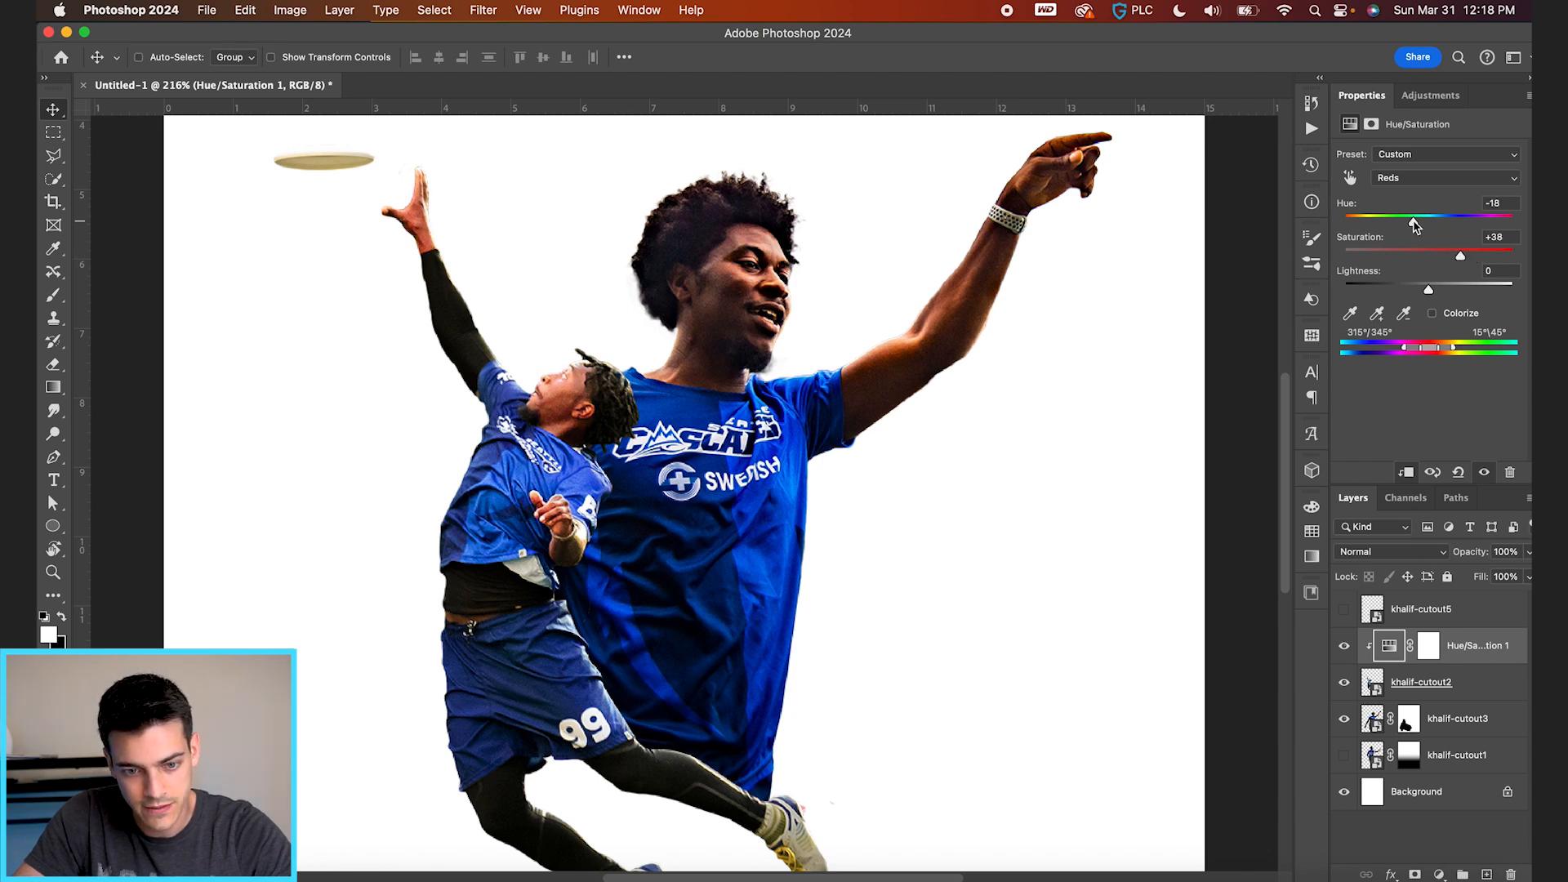
pyautogui.moveTo(1426, 290); pyautogui.dragTo(1395, 290)
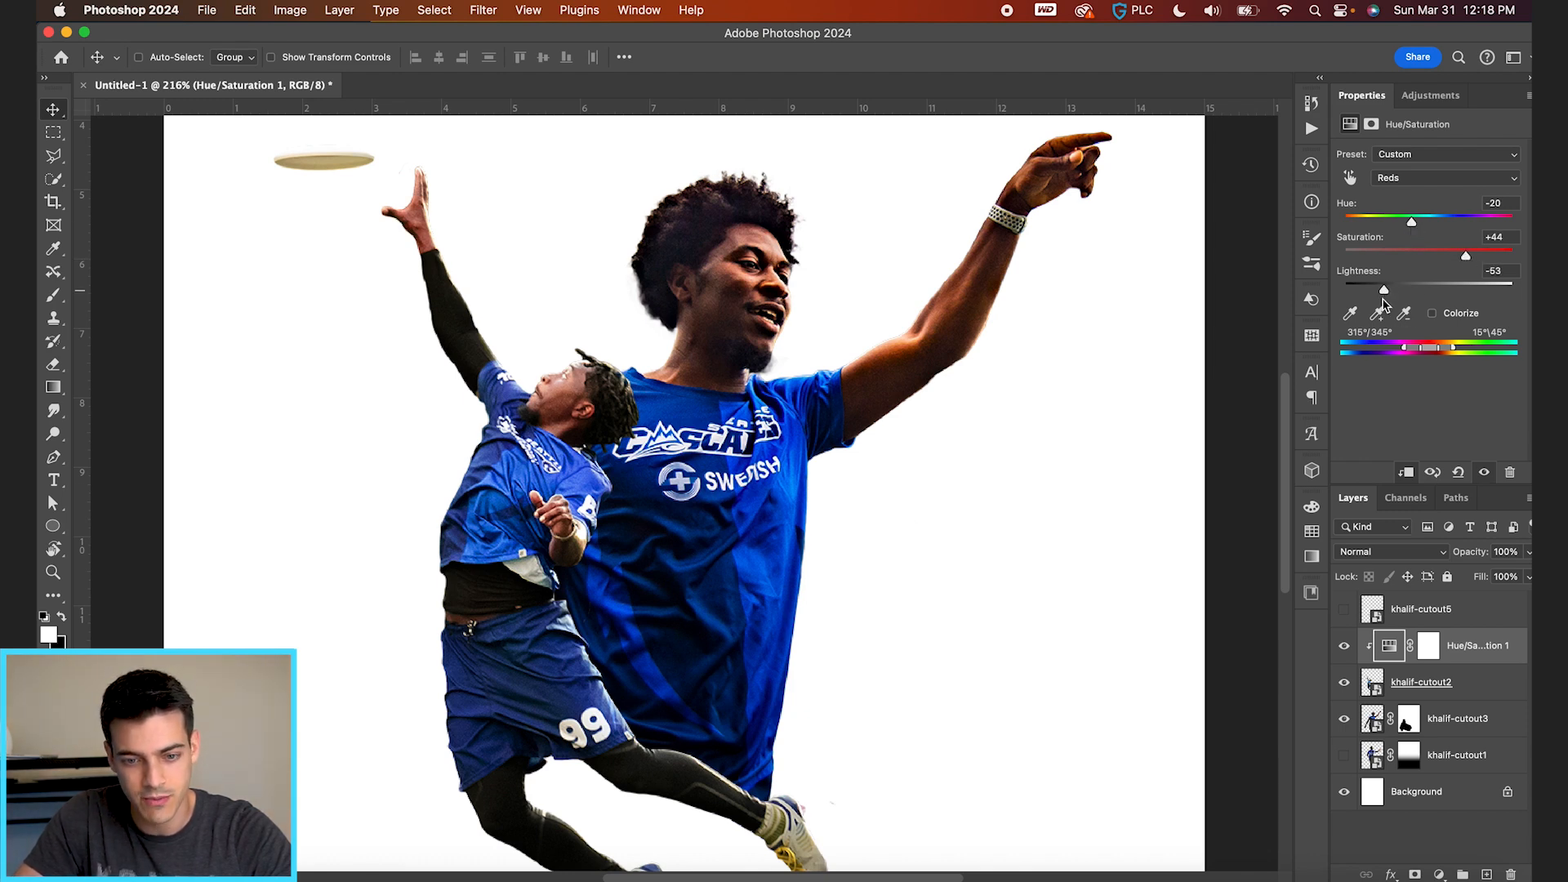
pyautogui.scroll(-5, 884, 523)
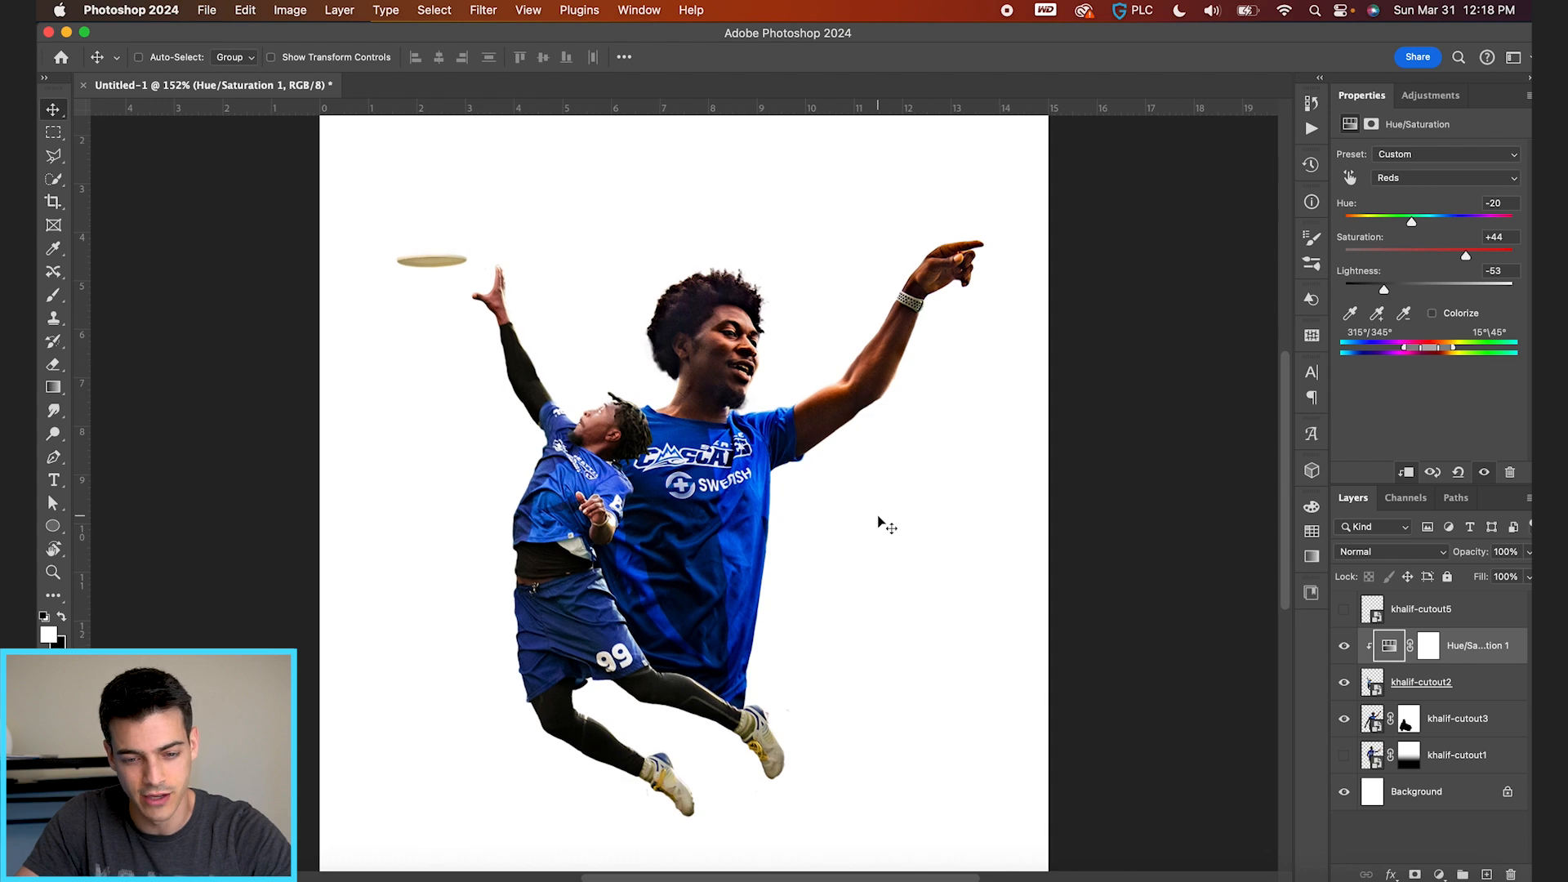
pyautogui.scroll(-2, 793, 524)
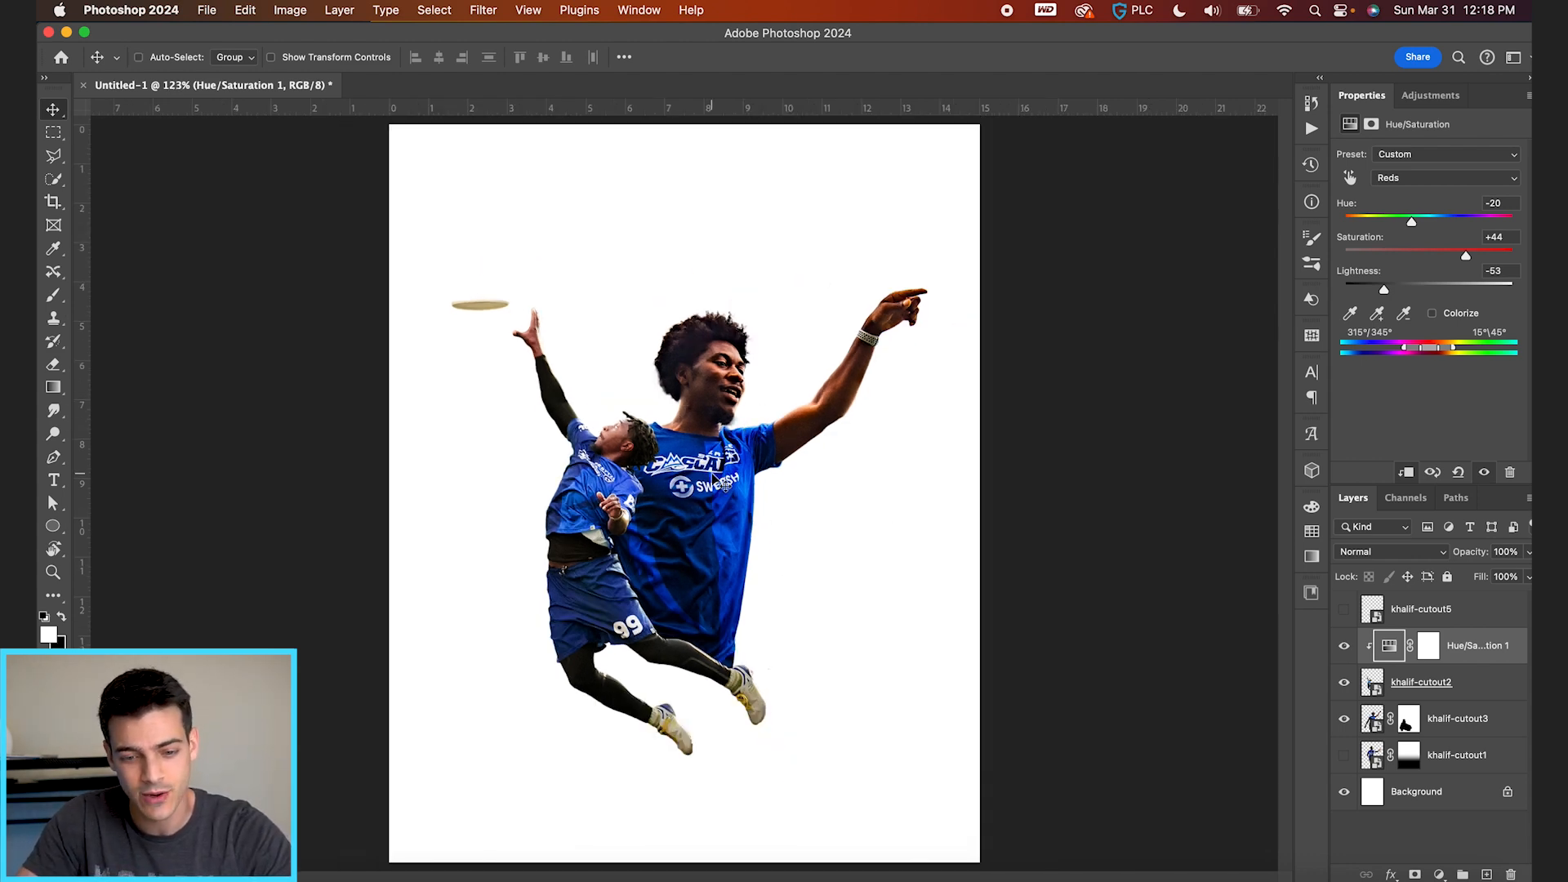
# Save the document as Khalif.psd with Maximize Compatibility enabled
pyautogui.press('super+shift+s')
pyautogui.write('Kha')
pyautogui.press('Return')
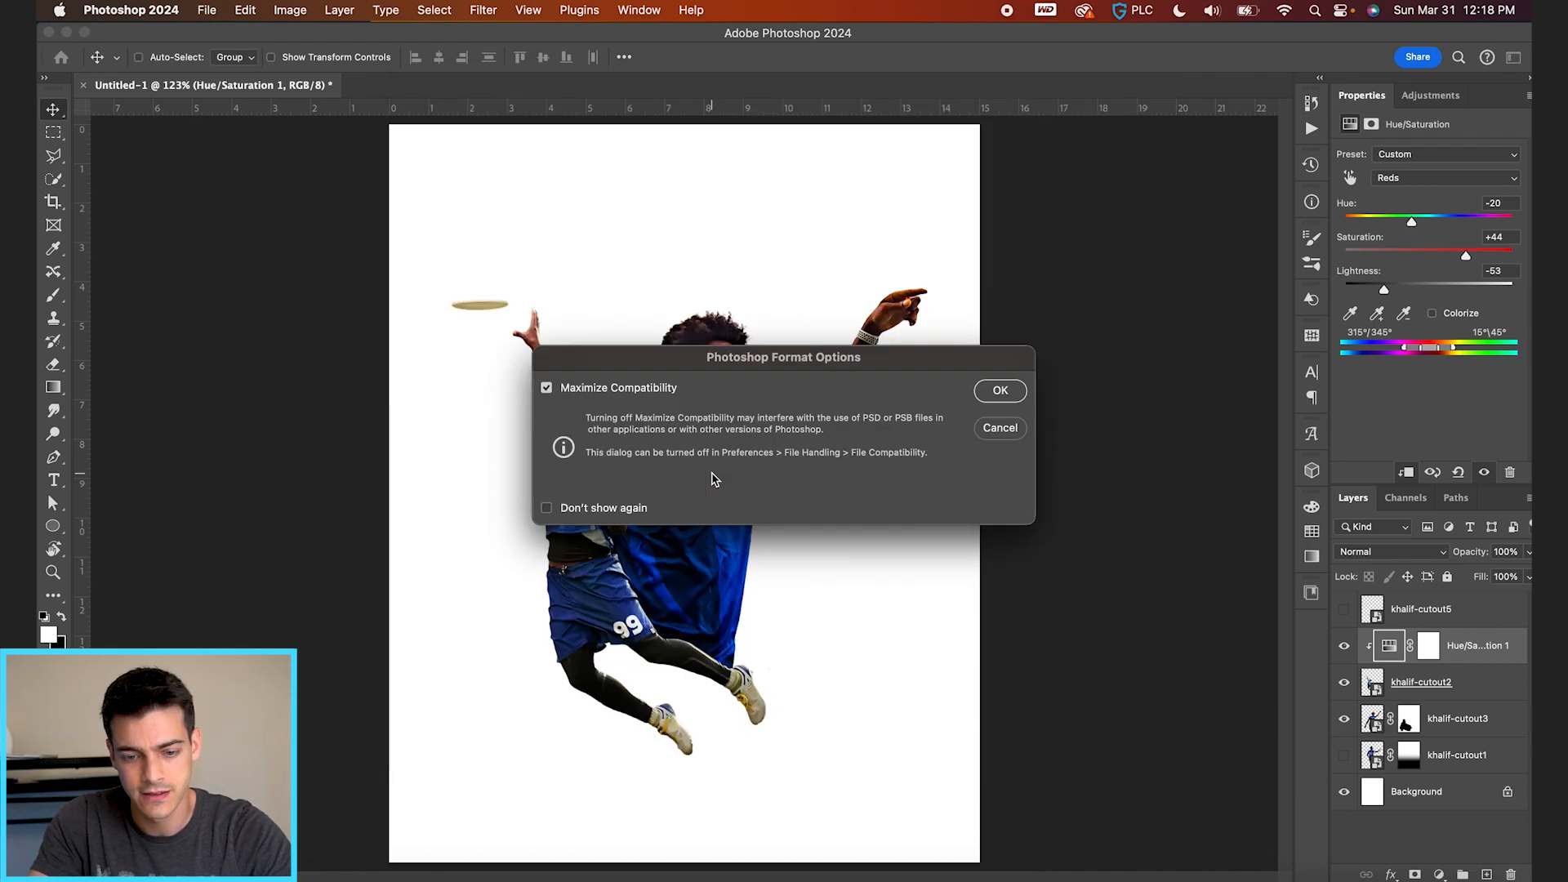
pyautogui.press('Return')
# Show khalif-cutout5, move it down to about Y 12.02 in, and hide the layer again
pyautogui.click(1344, 608)
pyautogui.click(1343, 609)
pyautogui.click(1398, 618)
pyautogui.press('super+minus')
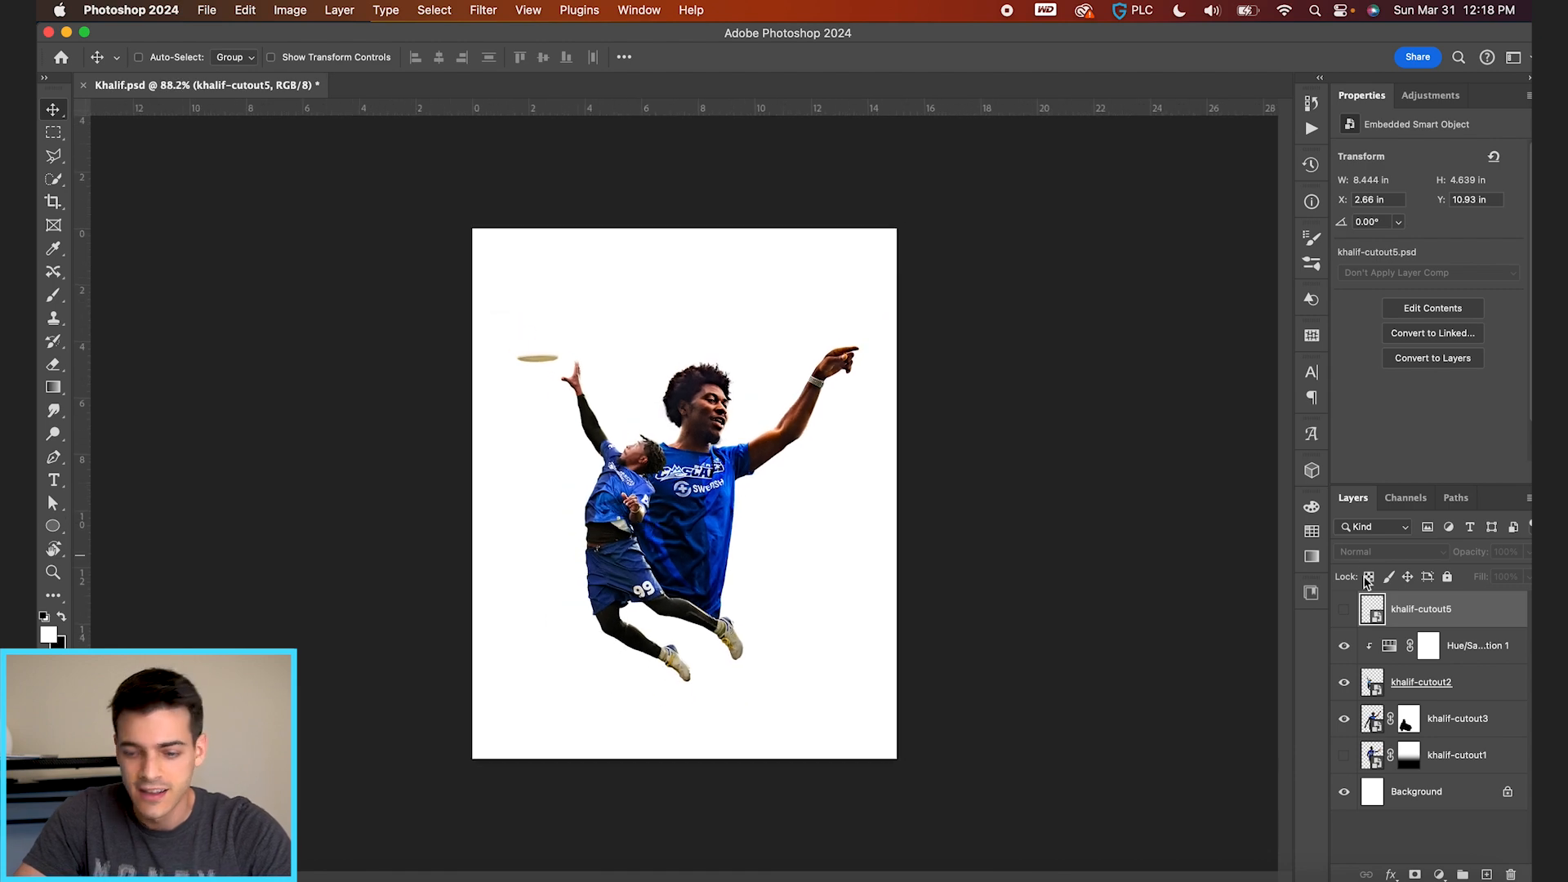
pyautogui.click(1343, 608)
pyautogui.moveTo(759, 545); pyautogui.dragTo(761, 574)
pyautogui.press('super+0')
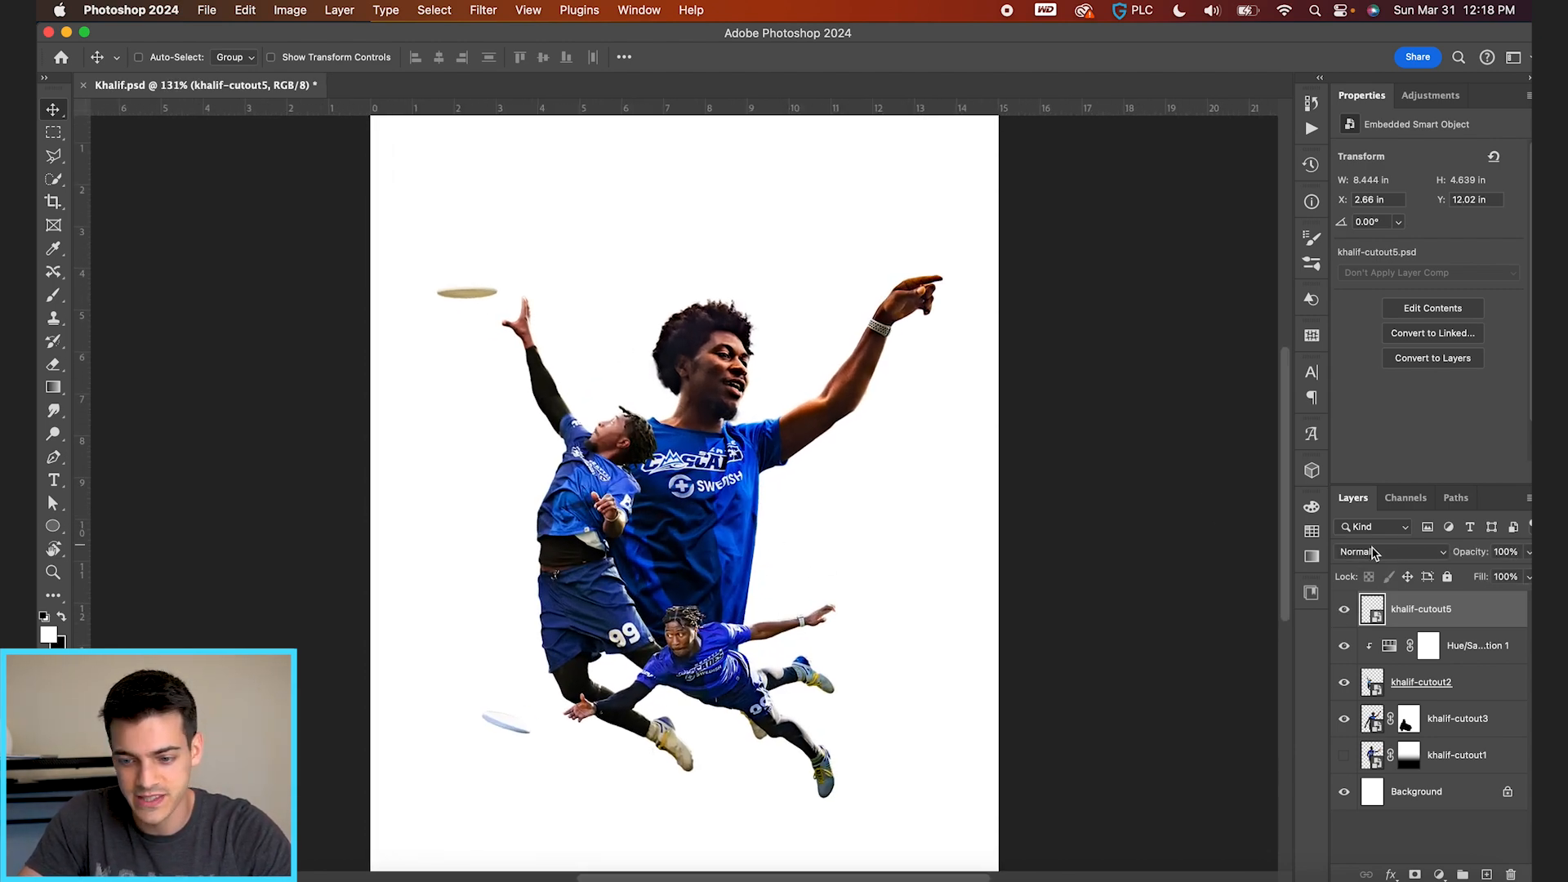
pyautogui.click(1344, 609)
pyautogui.press('super+minus')
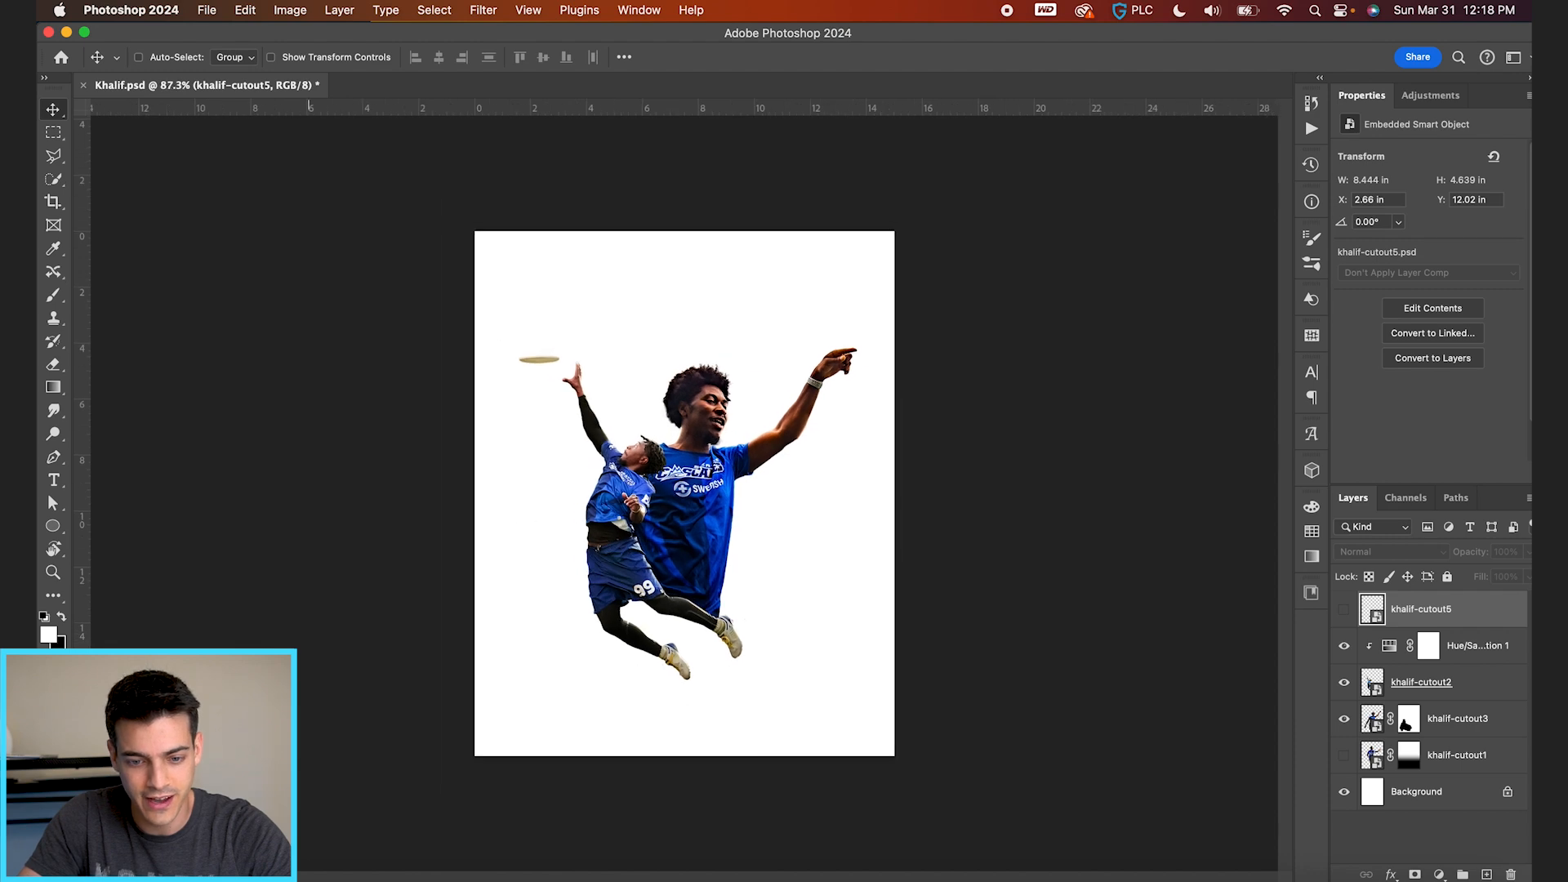
# Switch to Finder and preview the khalif-cutout4.psd file
pyautogui.press('super+Tab')
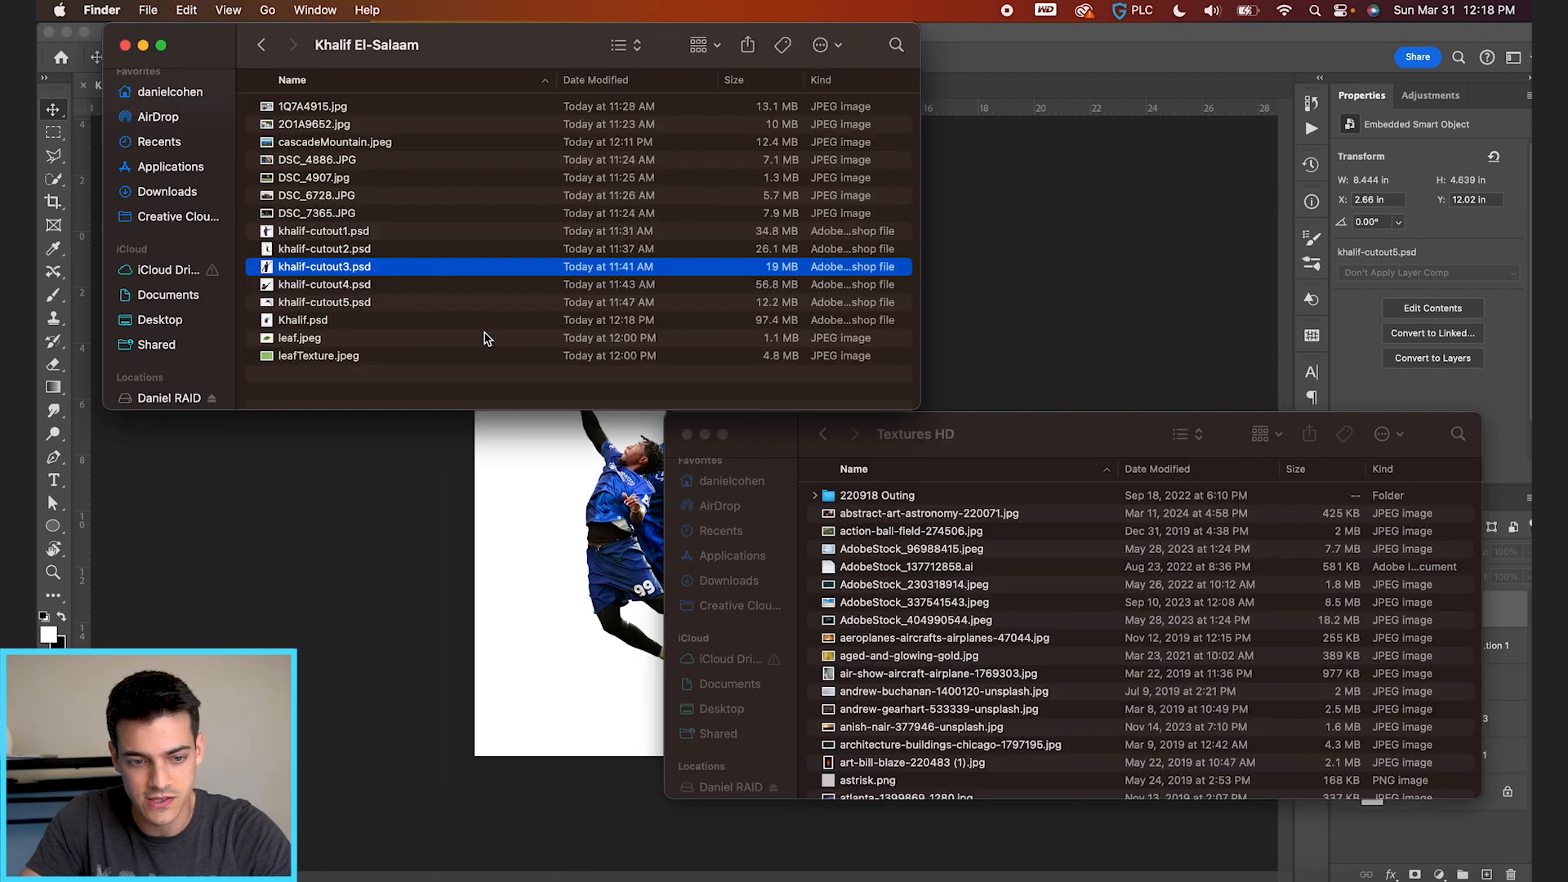
pyautogui.press('Down')
pyautogui.press('Down')
pyautogui.press('Down')
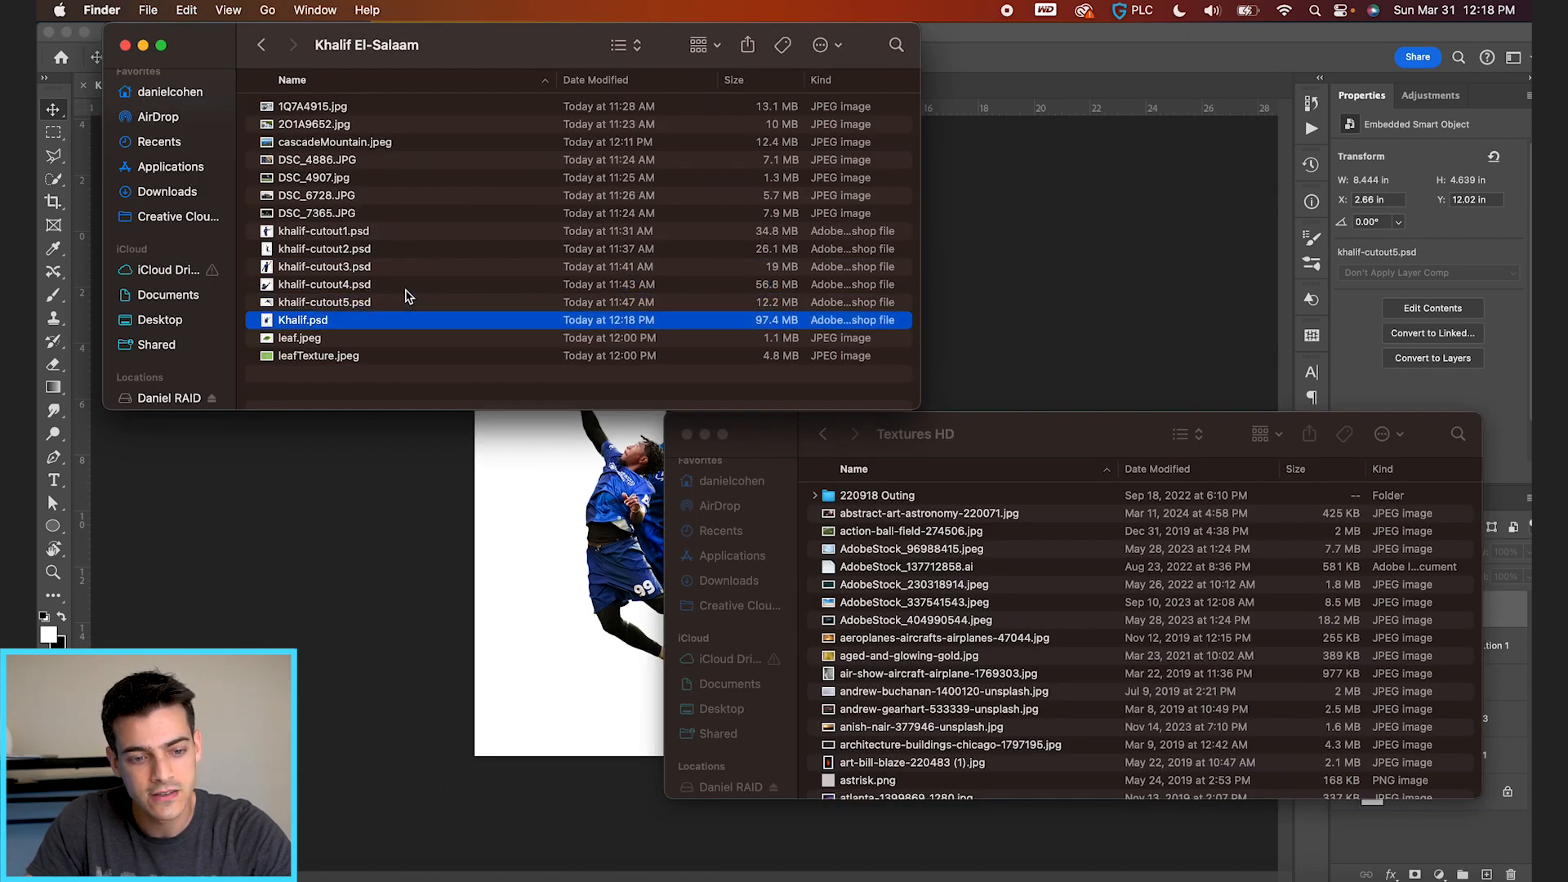
pyautogui.press('space')
pyautogui.press('Up')
pyautogui.press('Up')
pyautogui.press('Up')
pyautogui.press('Up')
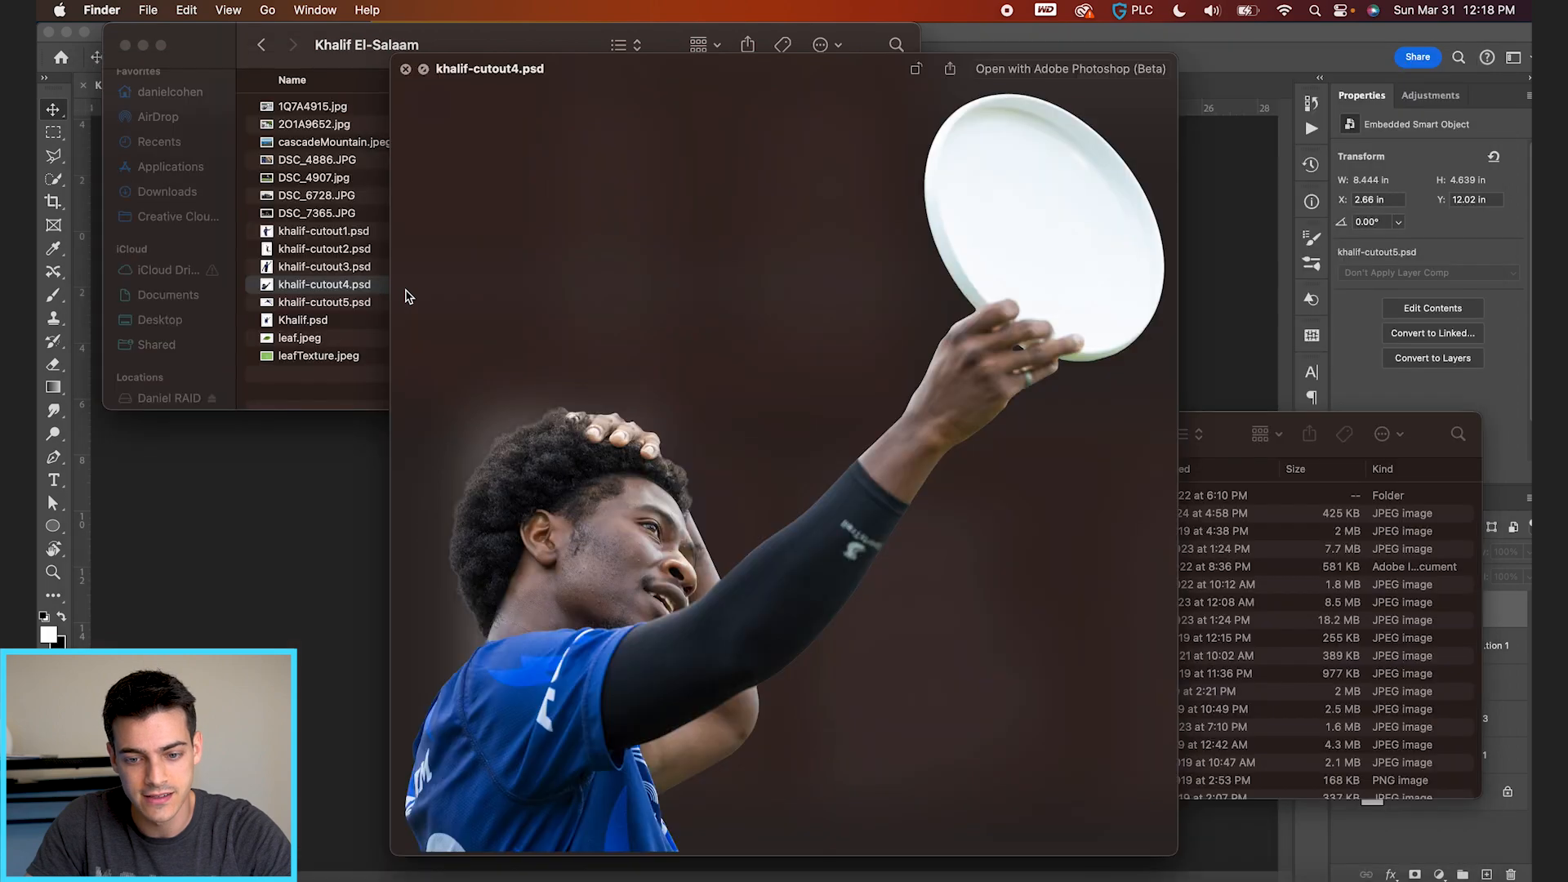
# Place khalif-cutout4.psd from Finder into the Photoshop poster and enlarge it to about 17.85 × 17.81 in
pyautogui.press('Up')
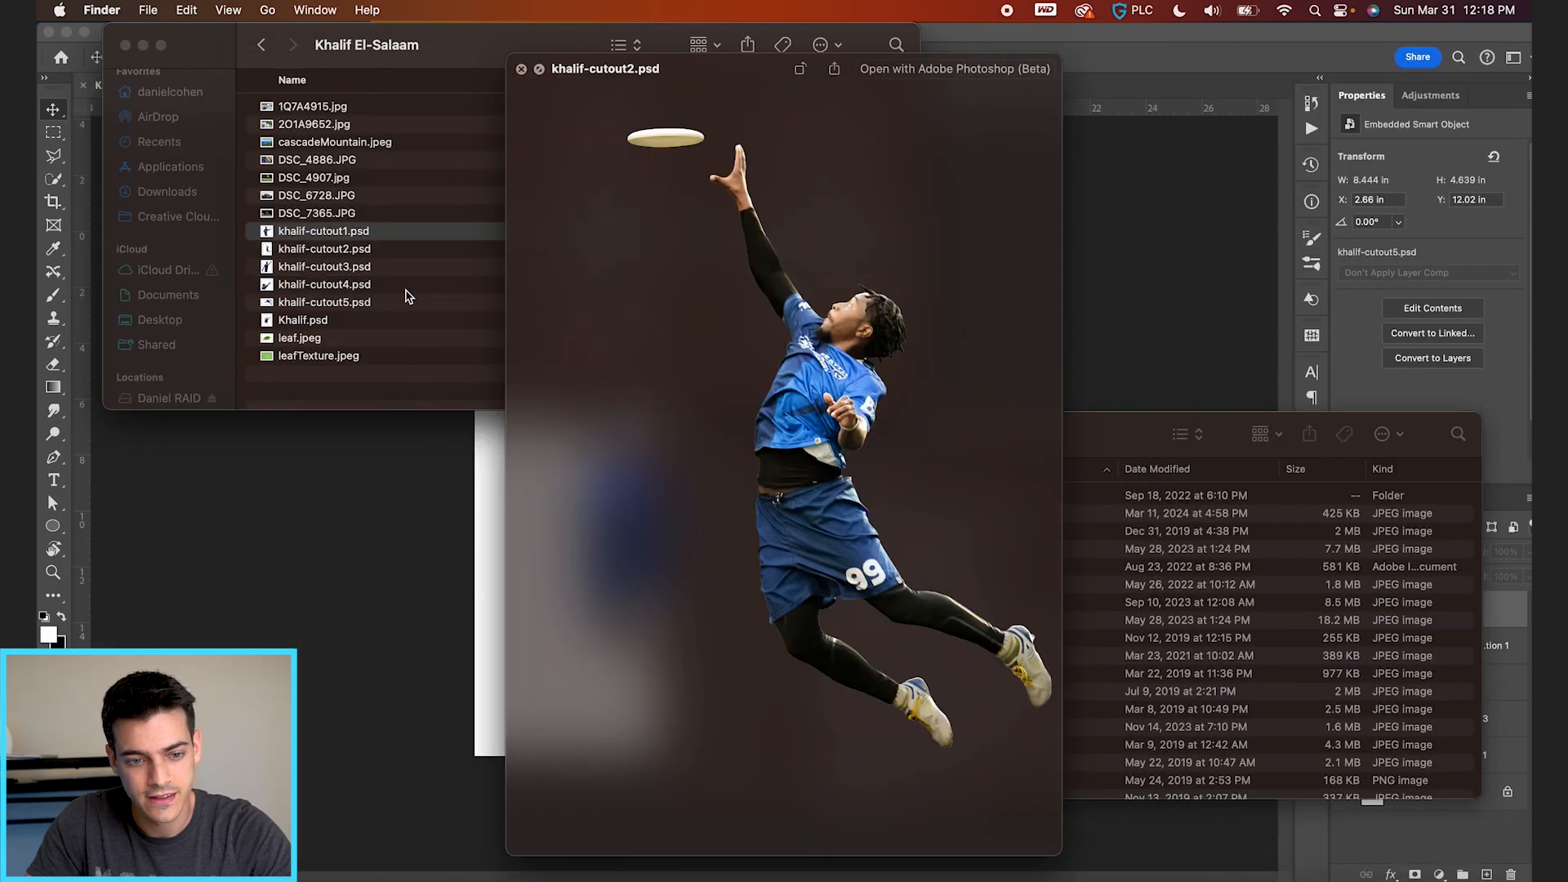
pyautogui.press('space')
pyautogui.press('Down')
pyautogui.press('Down')
pyautogui.moveTo(303, 281); pyautogui.dragTo(511, 582)
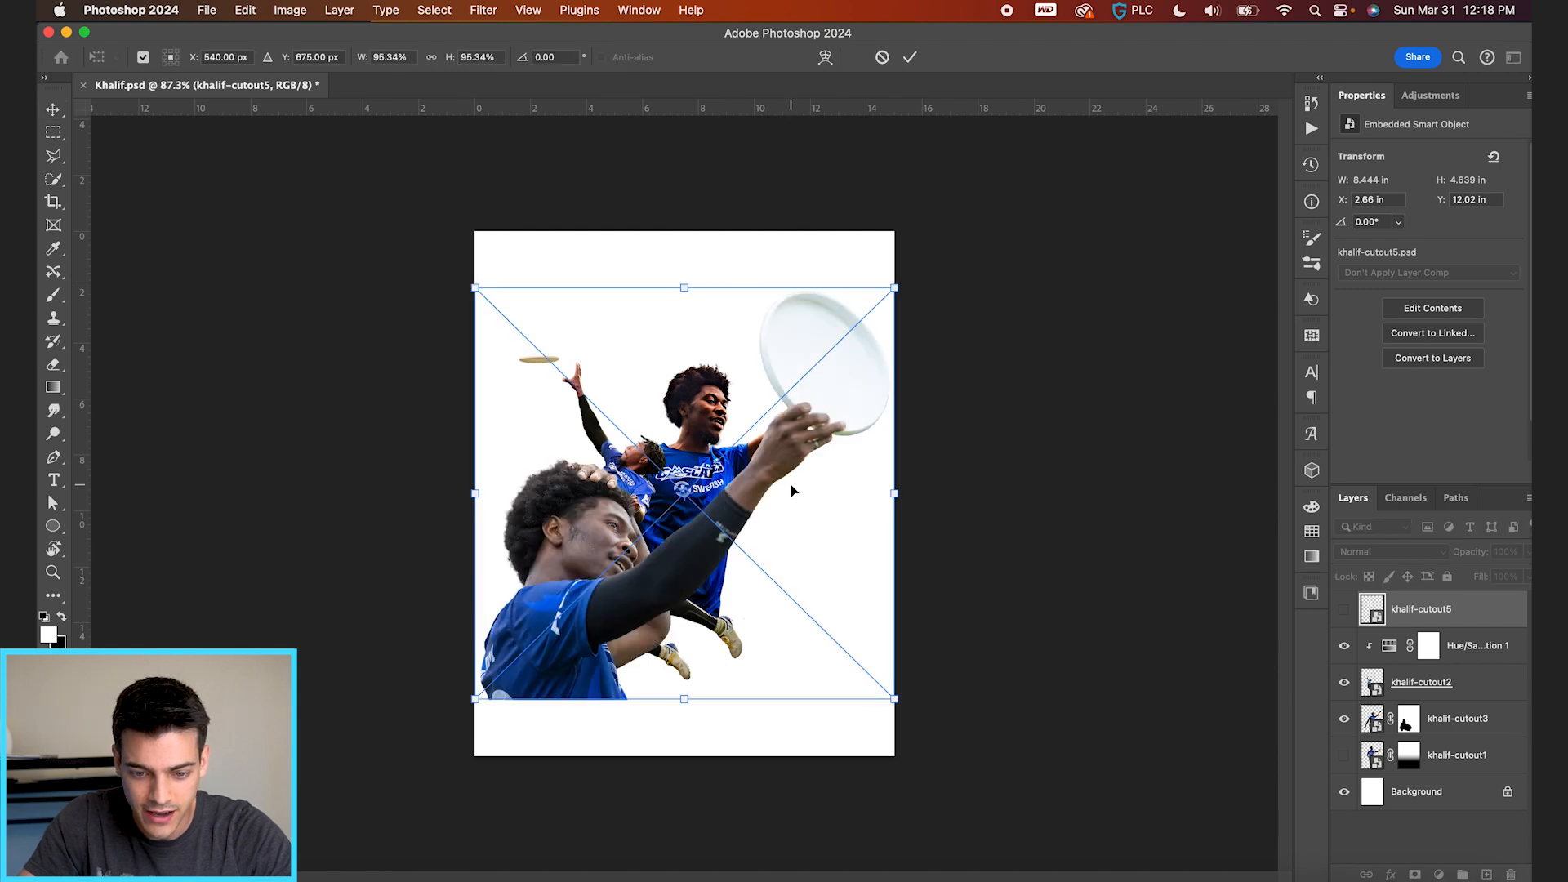
pyautogui.moveTo(835, 438); pyautogui.dragTo(831, 504)
pyautogui.moveTo(897, 342); pyautogui.dragTo(988, 255)
pyautogui.press('Return')
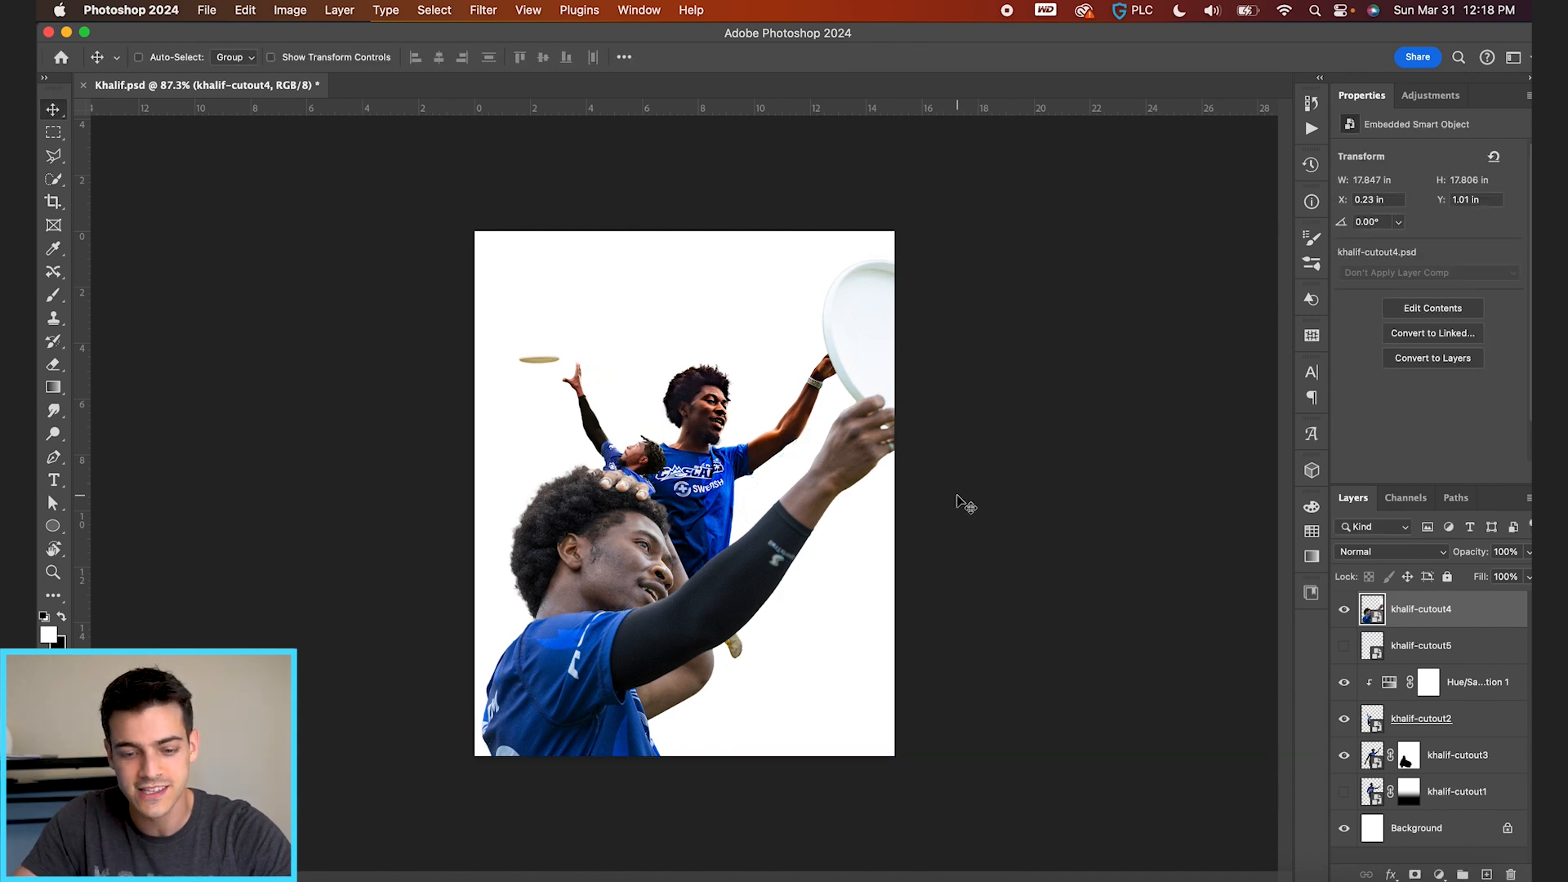
# Reposition khalif-cutout4 against the canvas's lower edge at about X -0.4 in, Y 0.94 in
pyautogui.moveTo(963, 510); pyautogui.dragTo(935, 508)
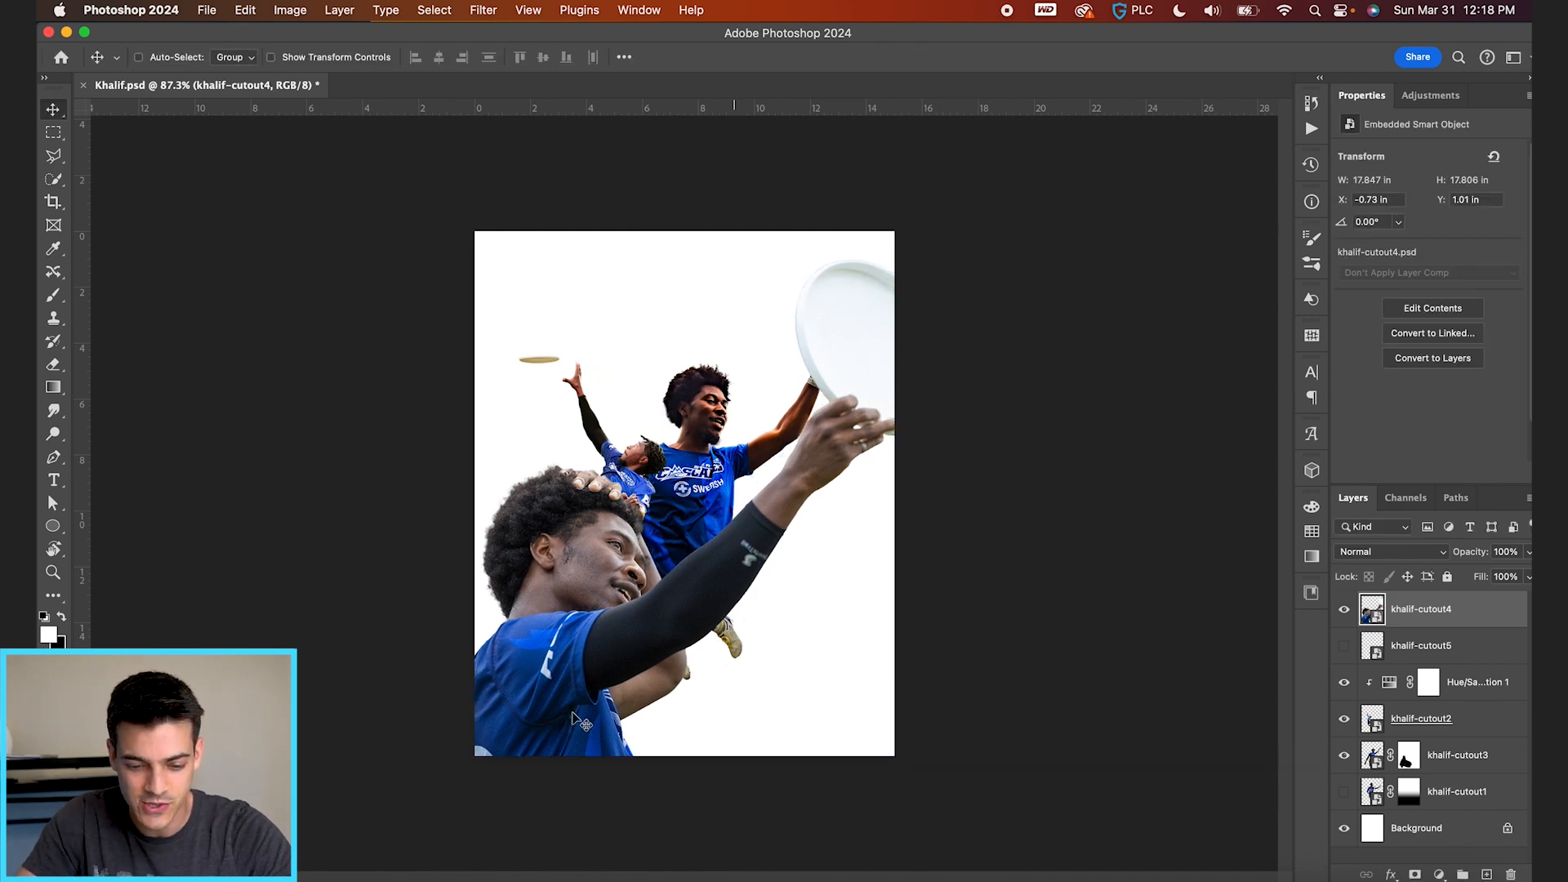
pyautogui.moveTo(656, 696); pyautogui.dragTo(704, 630)
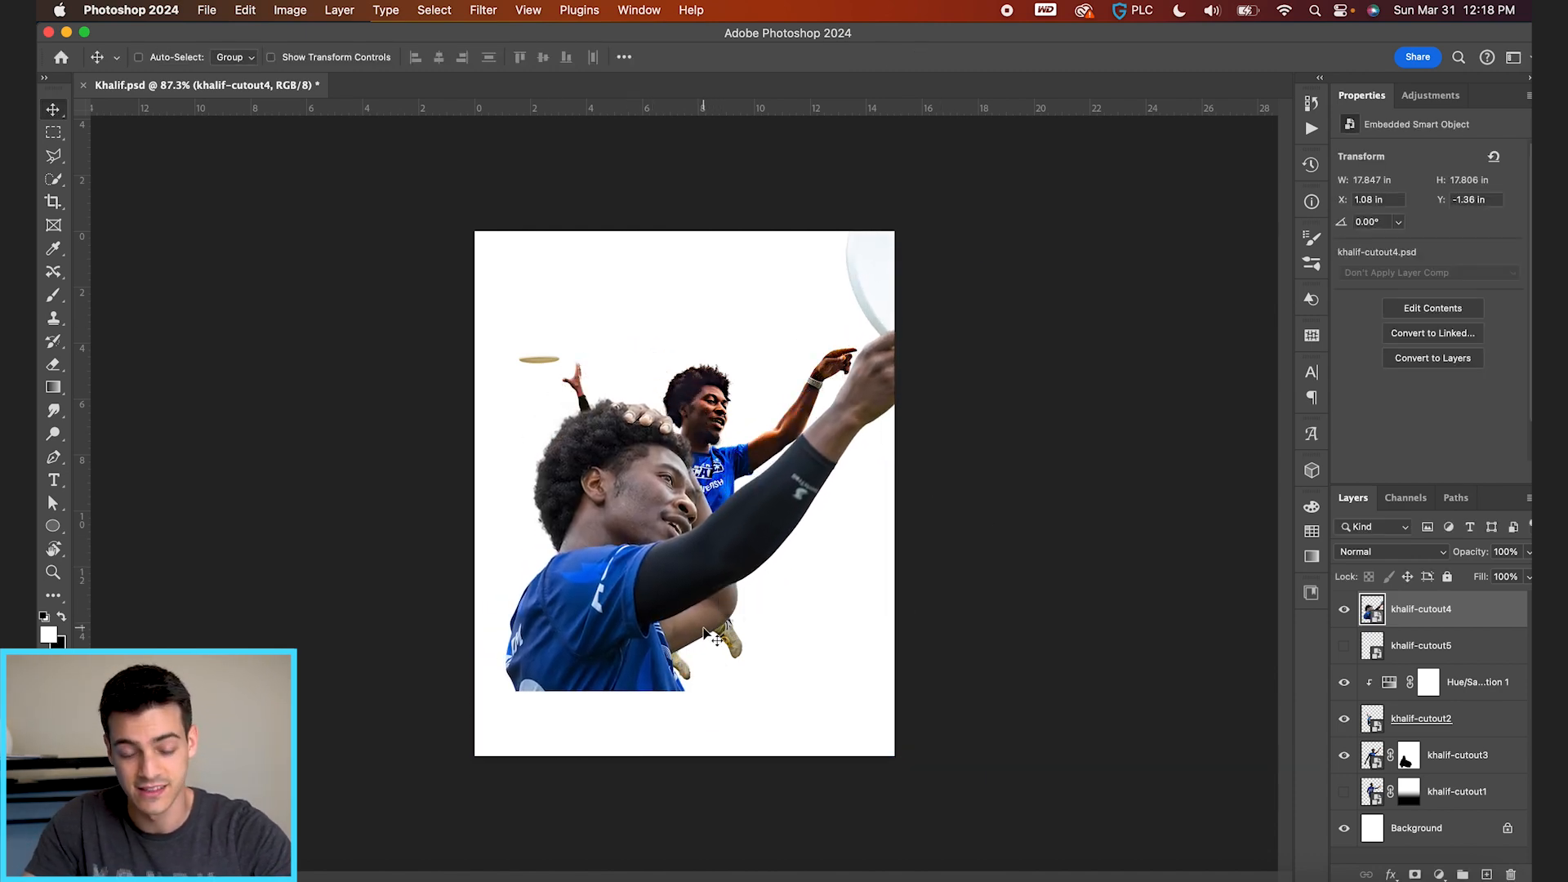
pyautogui.press('super+0')
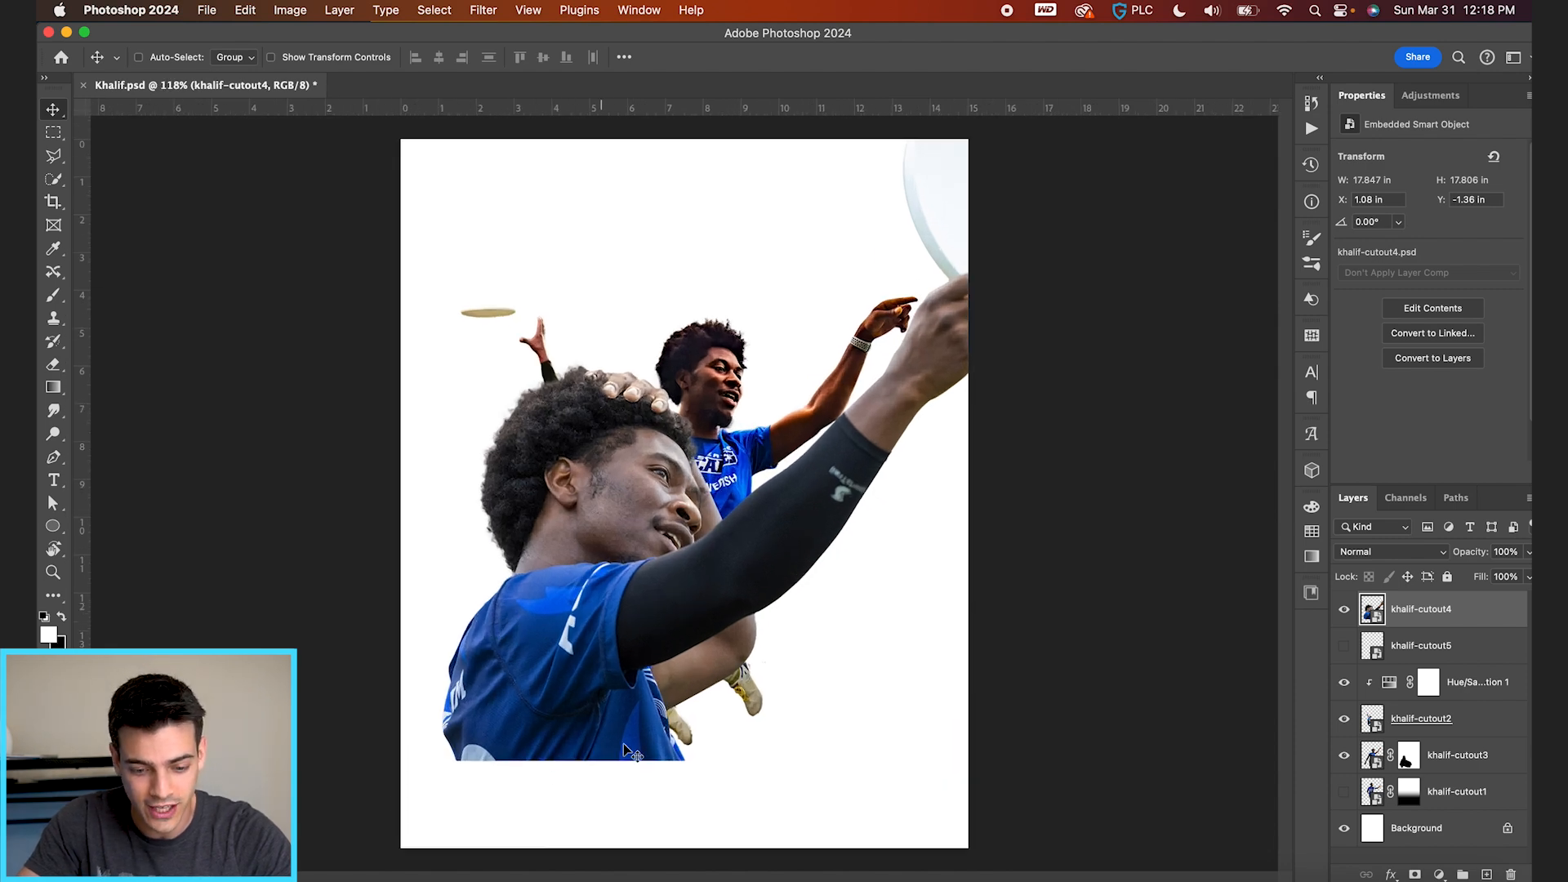
pyautogui.scroll(-2, 635, 782)
pyautogui.press('super+a')
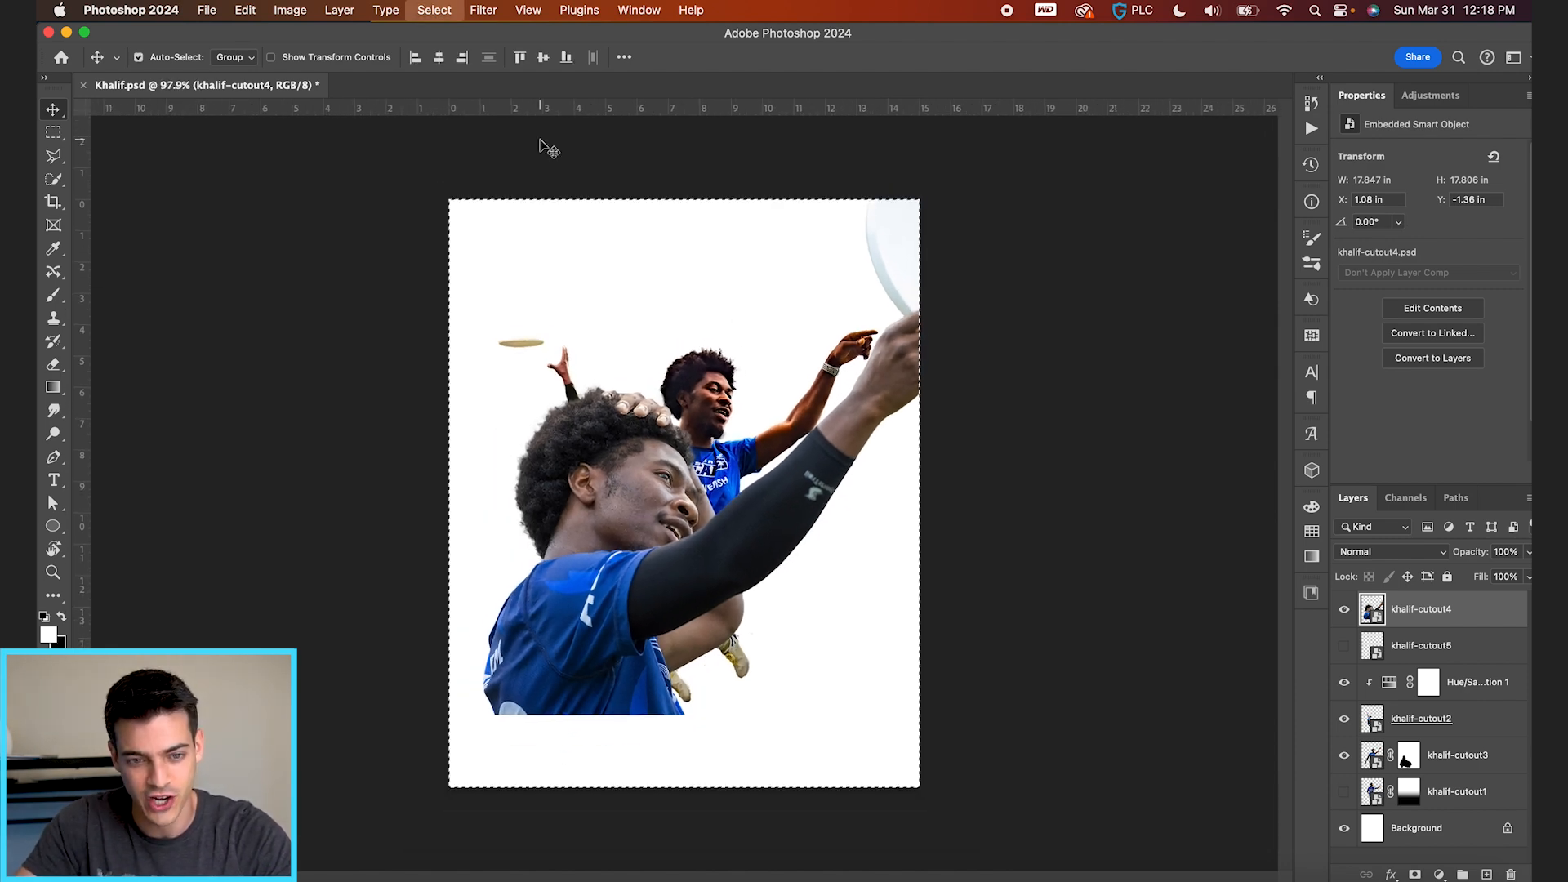
pyautogui.click(567, 63)
pyautogui.moveTo(863, 564); pyautogui.dragTo(816, 567)
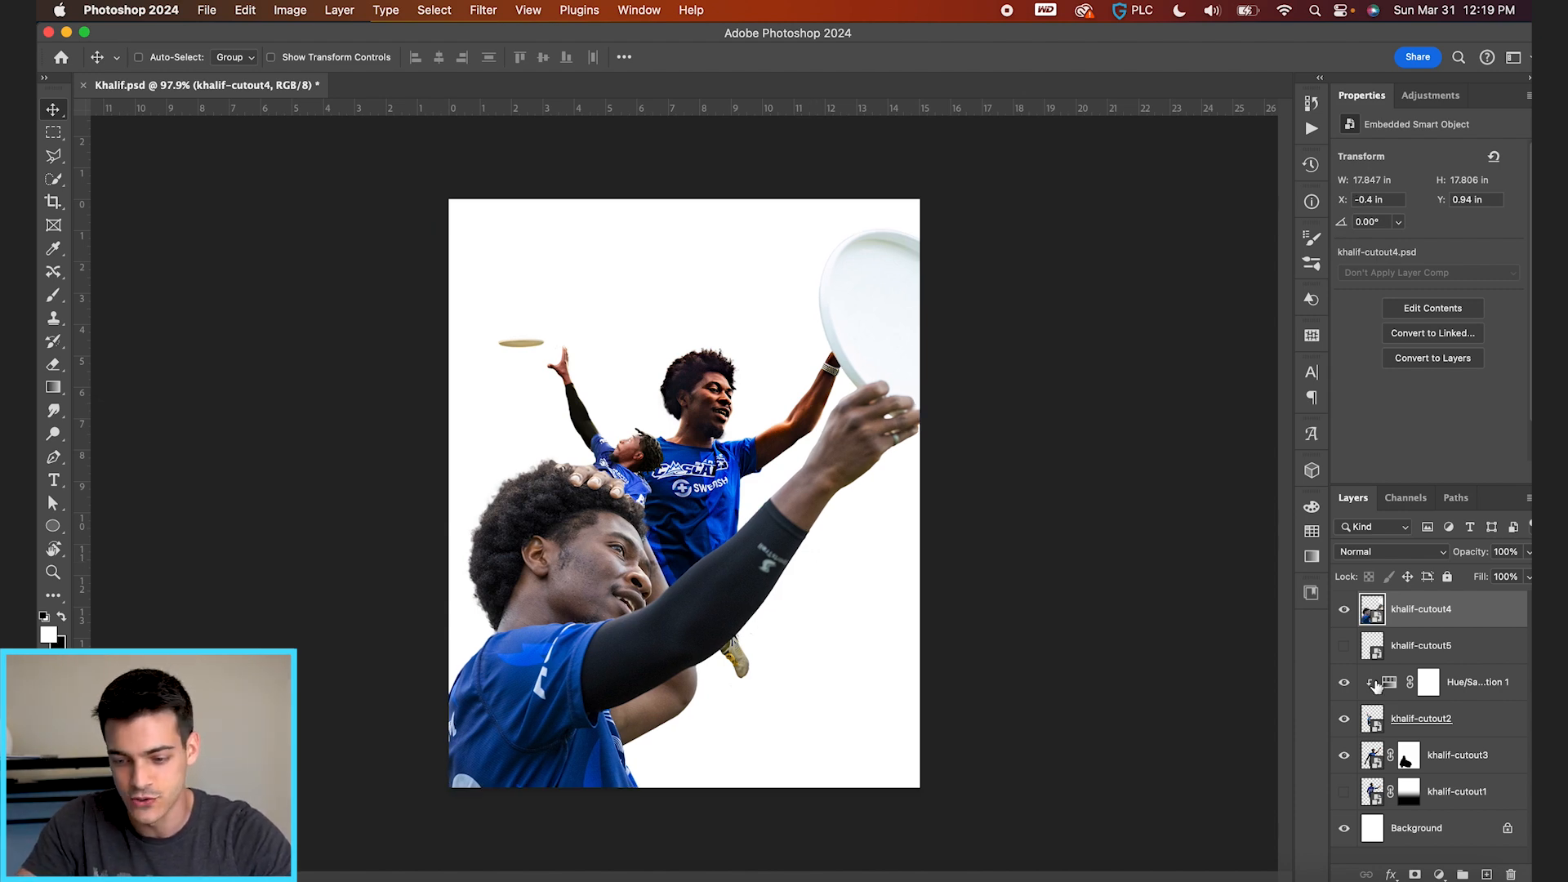
# Group the Hue/Saturation, khalif-cutout2 and khalif-cutout3 layers and stack the group above khalif-cutout4
pyautogui.click(1468, 689)
pyautogui.keyDown('shift'); pyautogui.click(1456, 765); pyautogui.keyUp('shift')
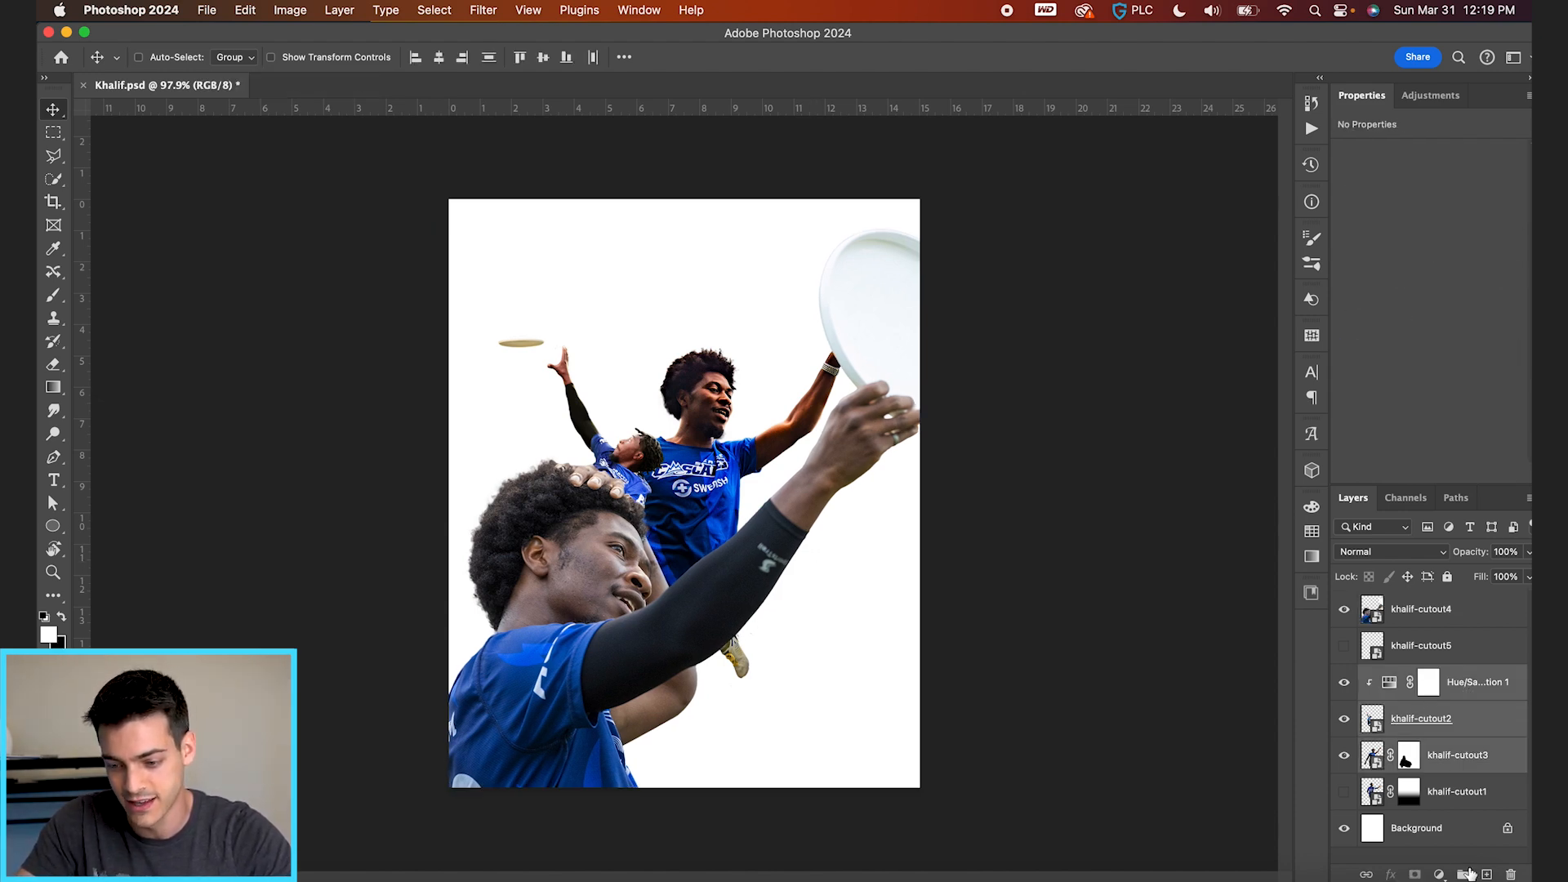
pyautogui.click(1464, 876)
pyautogui.moveTo(1406, 680); pyautogui.dragTo(1405, 608)
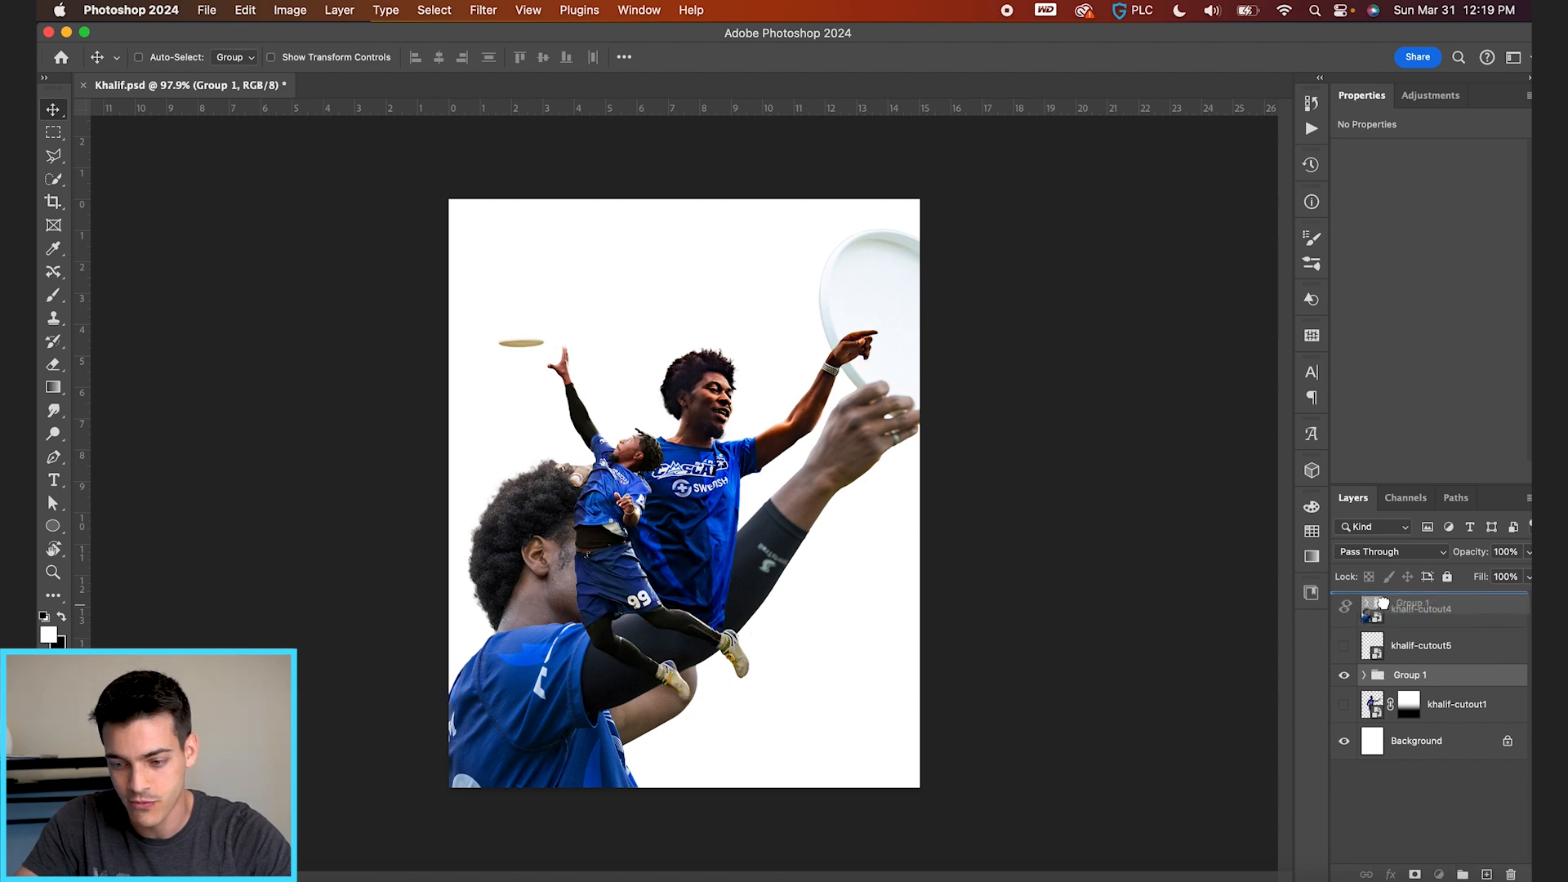
# Lower the group over khalif-cutout4, and raise both together and scale them to 73.29%
pyautogui.moveTo(749, 545); pyautogui.dragTo(734, 755)
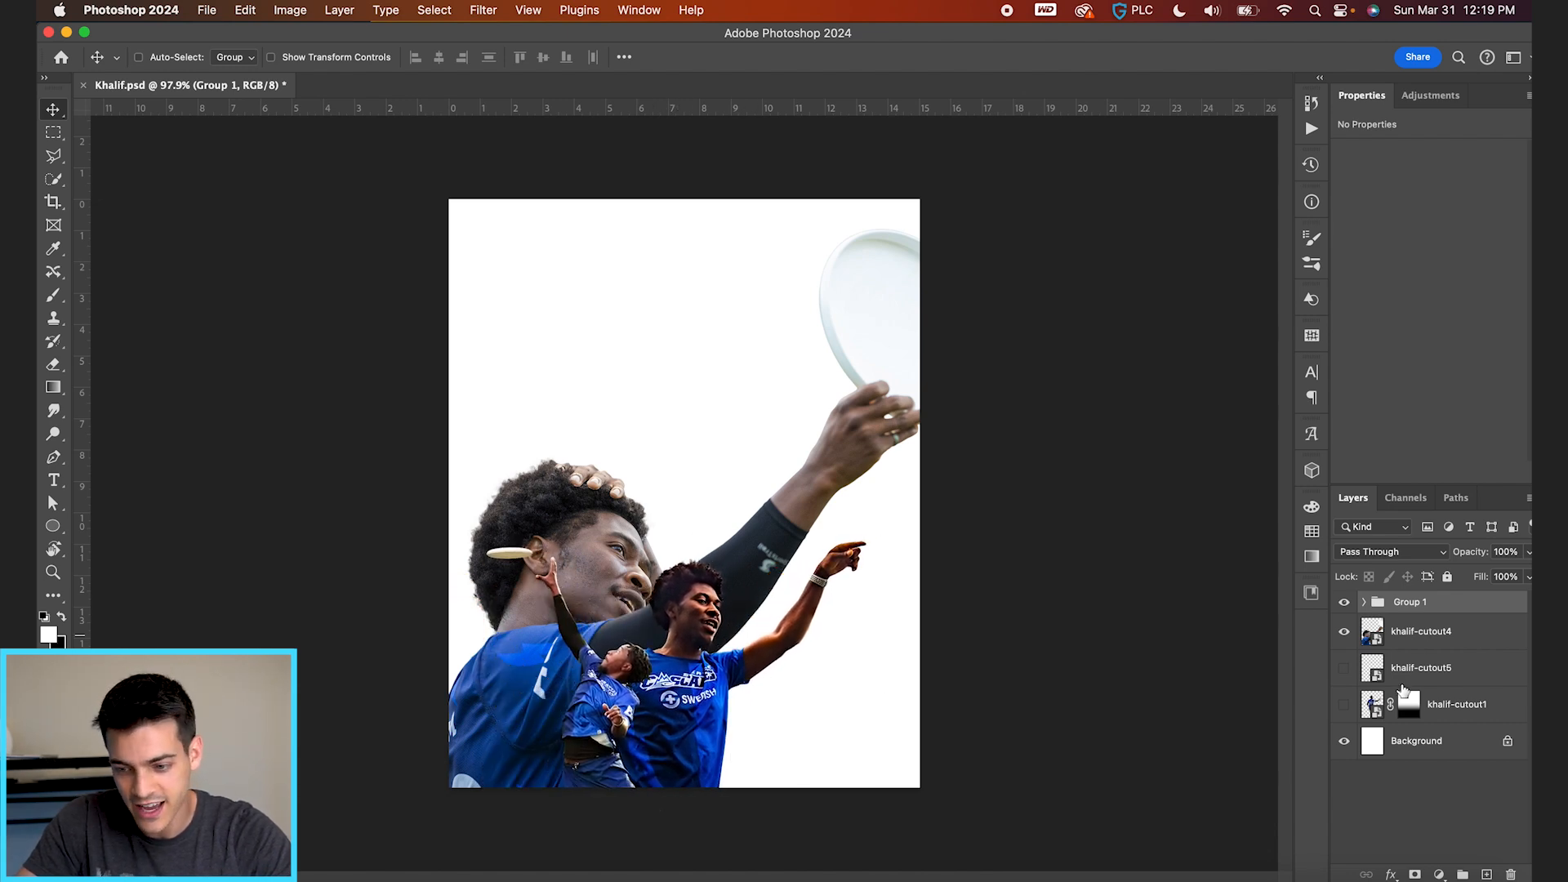
pyautogui.keyDown('shift'); pyautogui.click(1421, 632); pyautogui.keyUp('shift')
pyautogui.moveTo(889, 693); pyautogui.dragTo(885, 592)
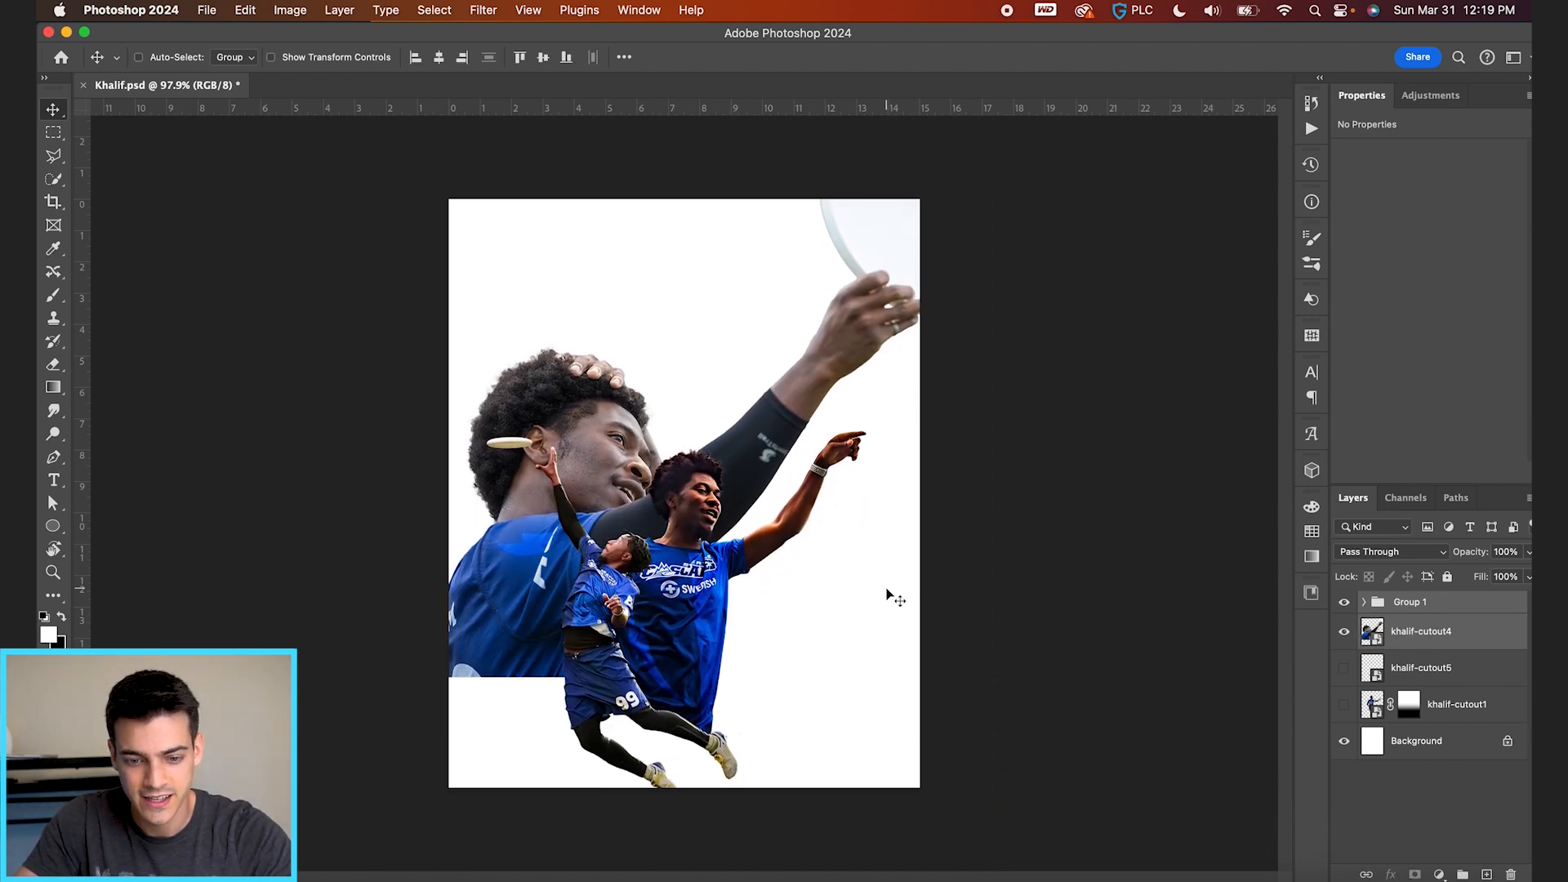
pyautogui.hotkey('ctrl', 't')
pyautogui.moveTo(996, 119); pyautogui.dragTo(921, 215)
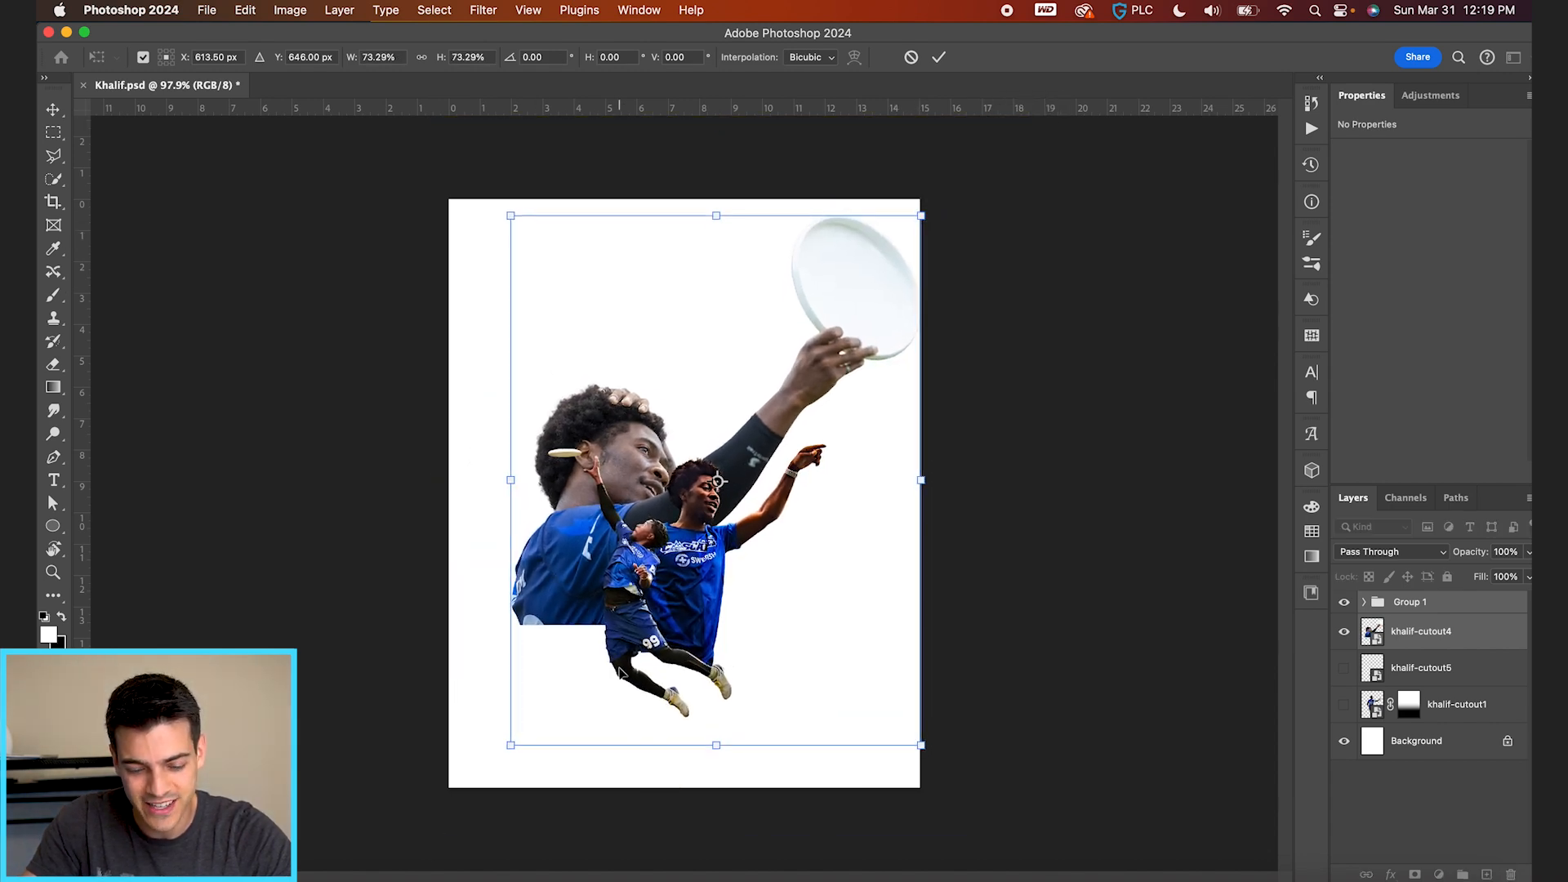
pyautogui.press('Return')
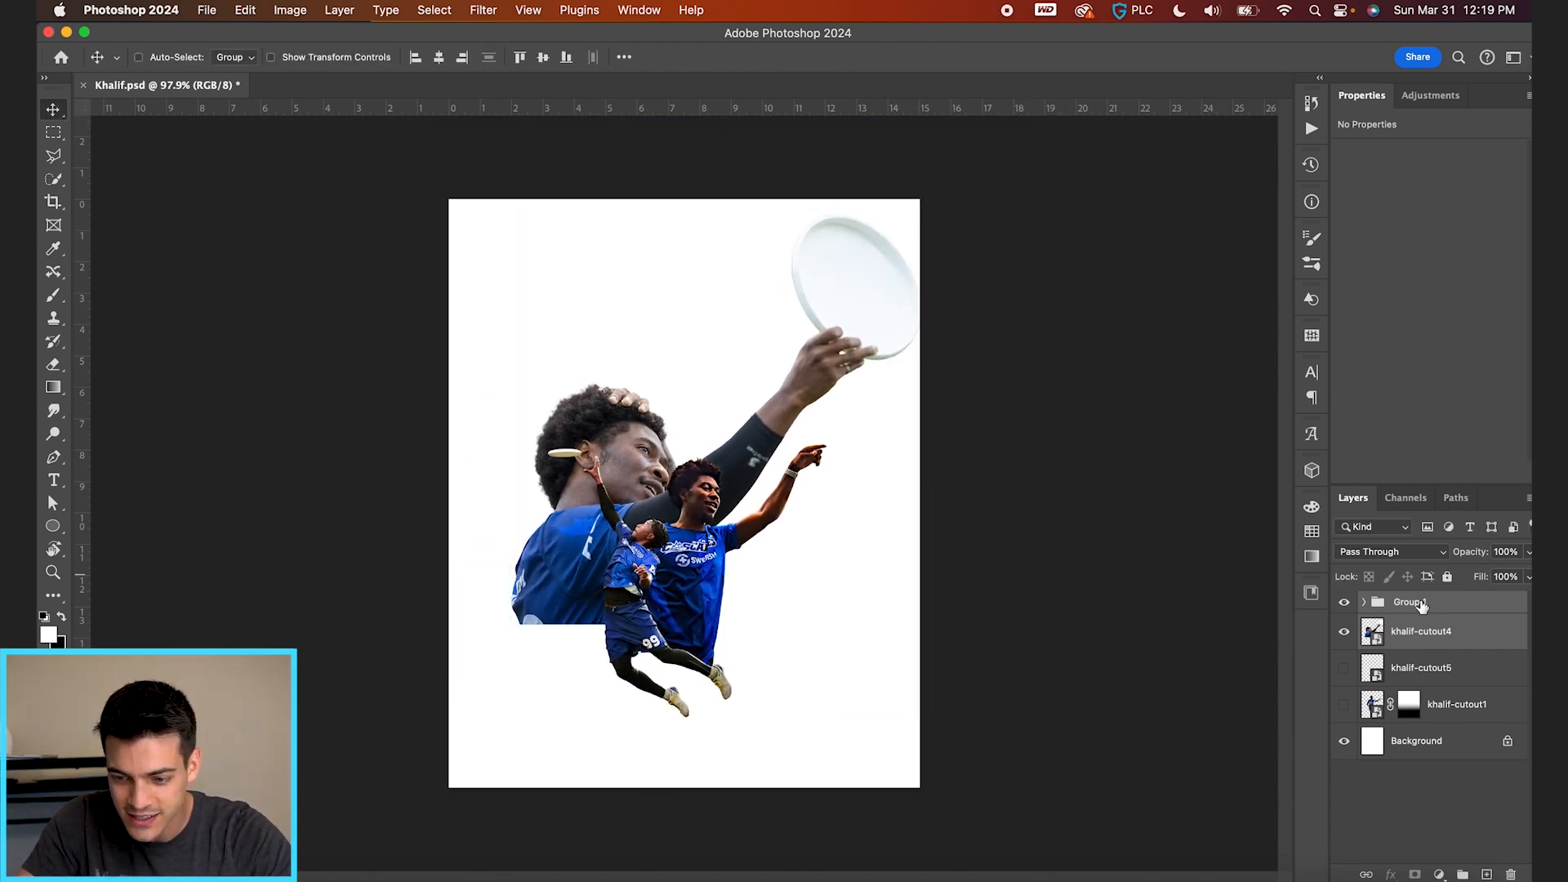
# Scale khalif-cutout4 to 64.97% and move it up to about X 3.68 in, Y -0.09 in
pyautogui.click(1423, 605)
pyautogui.click(1372, 635)
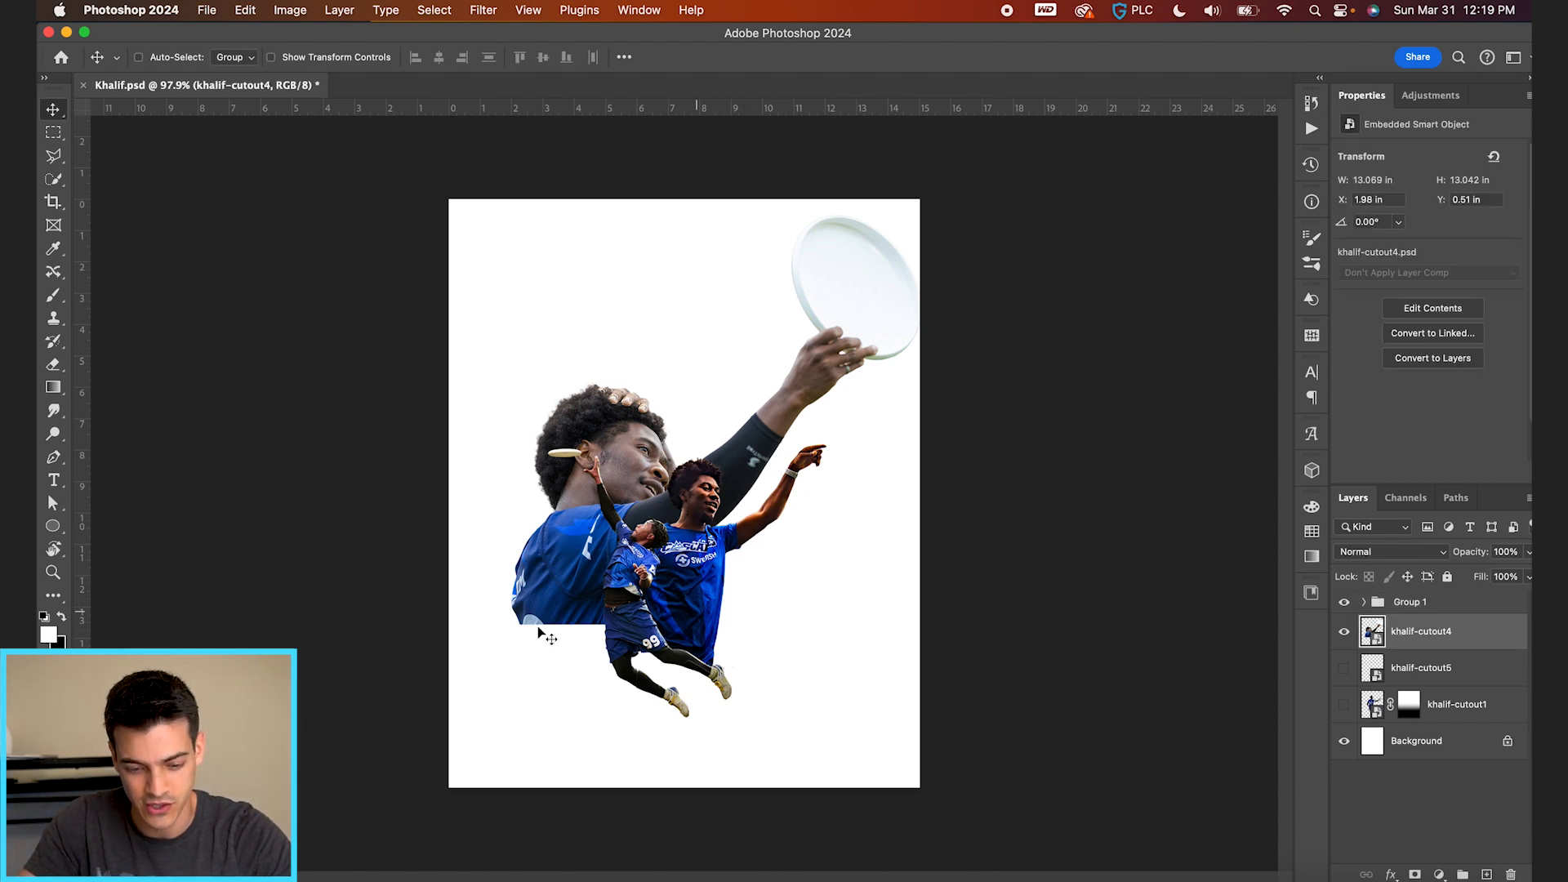
pyautogui.moveTo(741, 602)
pyautogui.mouseDown()
pyautogui.moveTo(741, 564)
pyautogui.moveTo(726, 588)
pyautogui.mouseUp()
pyautogui.press('super+t')
pyautogui.moveTo(917, 187); pyautogui.dragTo(870, 234)
pyautogui.moveTo(817, 396)
pyautogui.mouseDown()
pyautogui.moveTo(820, 378)
pyautogui.moveTo(821, 392)
pyautogui.mouseUp()
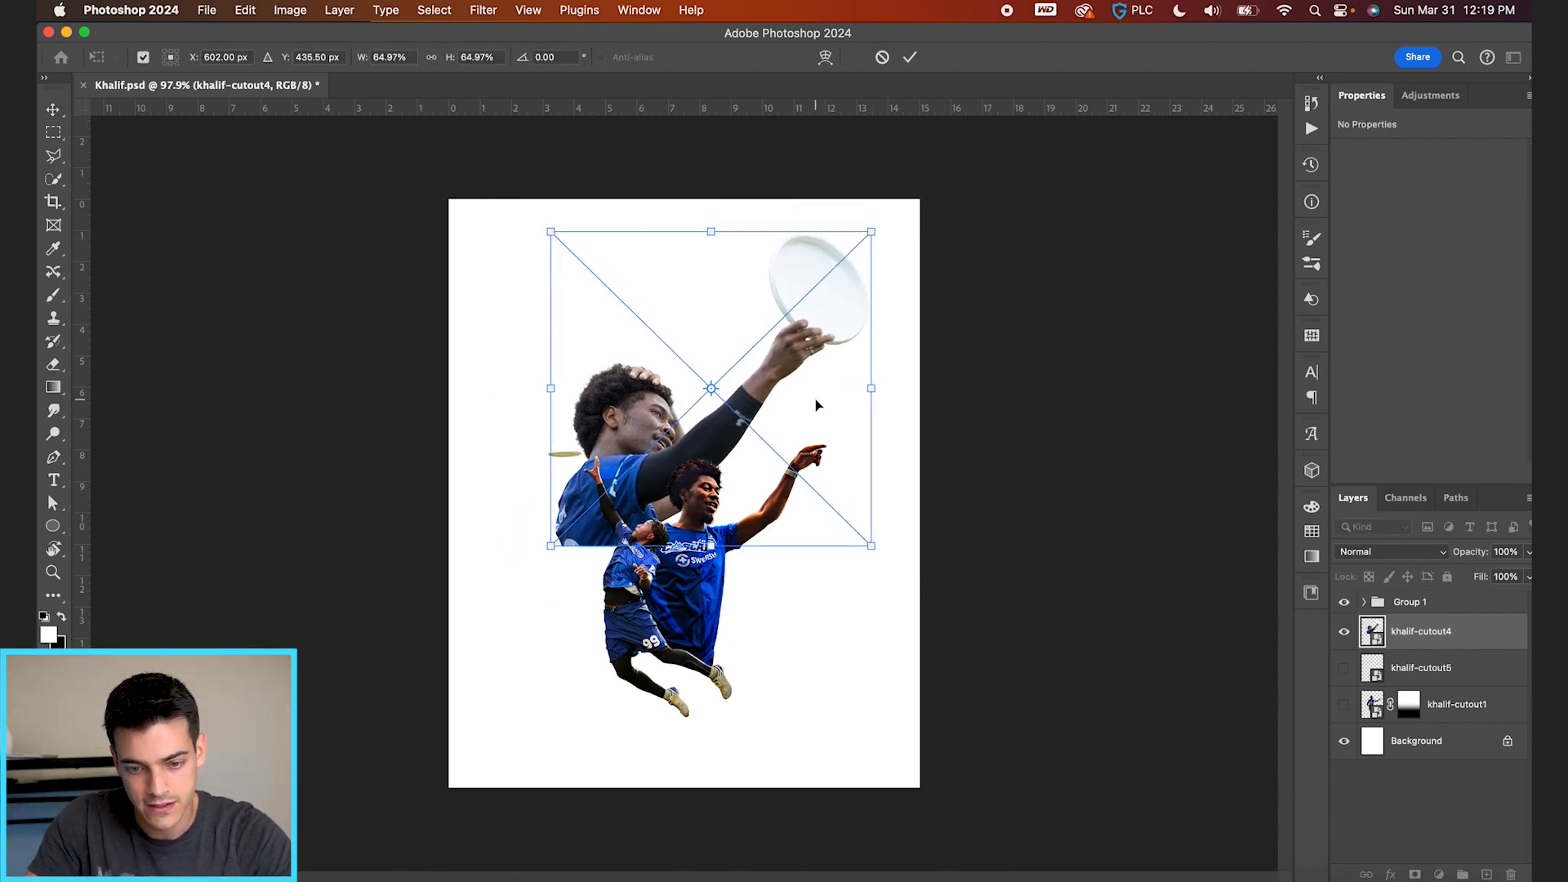
pyautogui.press('Return')
pyautogui.moveTo(772, 517); pyautogui.dragTo(781, 477)
# Hide Group 1 and add a black text layer reading KHALIF below the khalif-cutout4 figure
pyautogui.click(1345, 602)
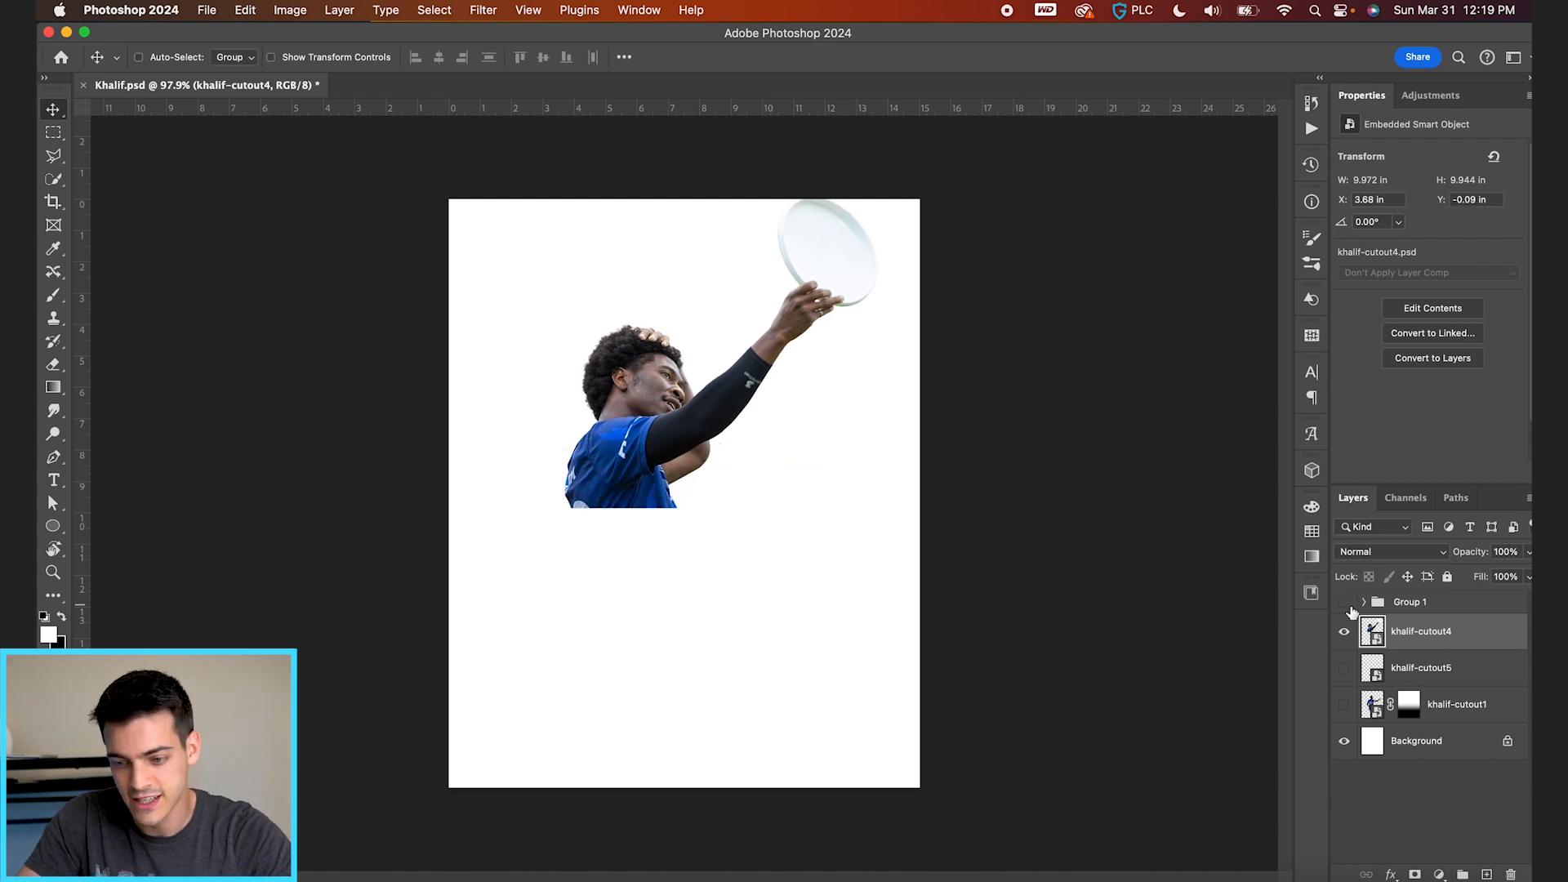
pyautogui.press('super+shift+alt+n')
pyautogui.press('x')
pyautogui.press('t')
pyautogui.click(613, 622)
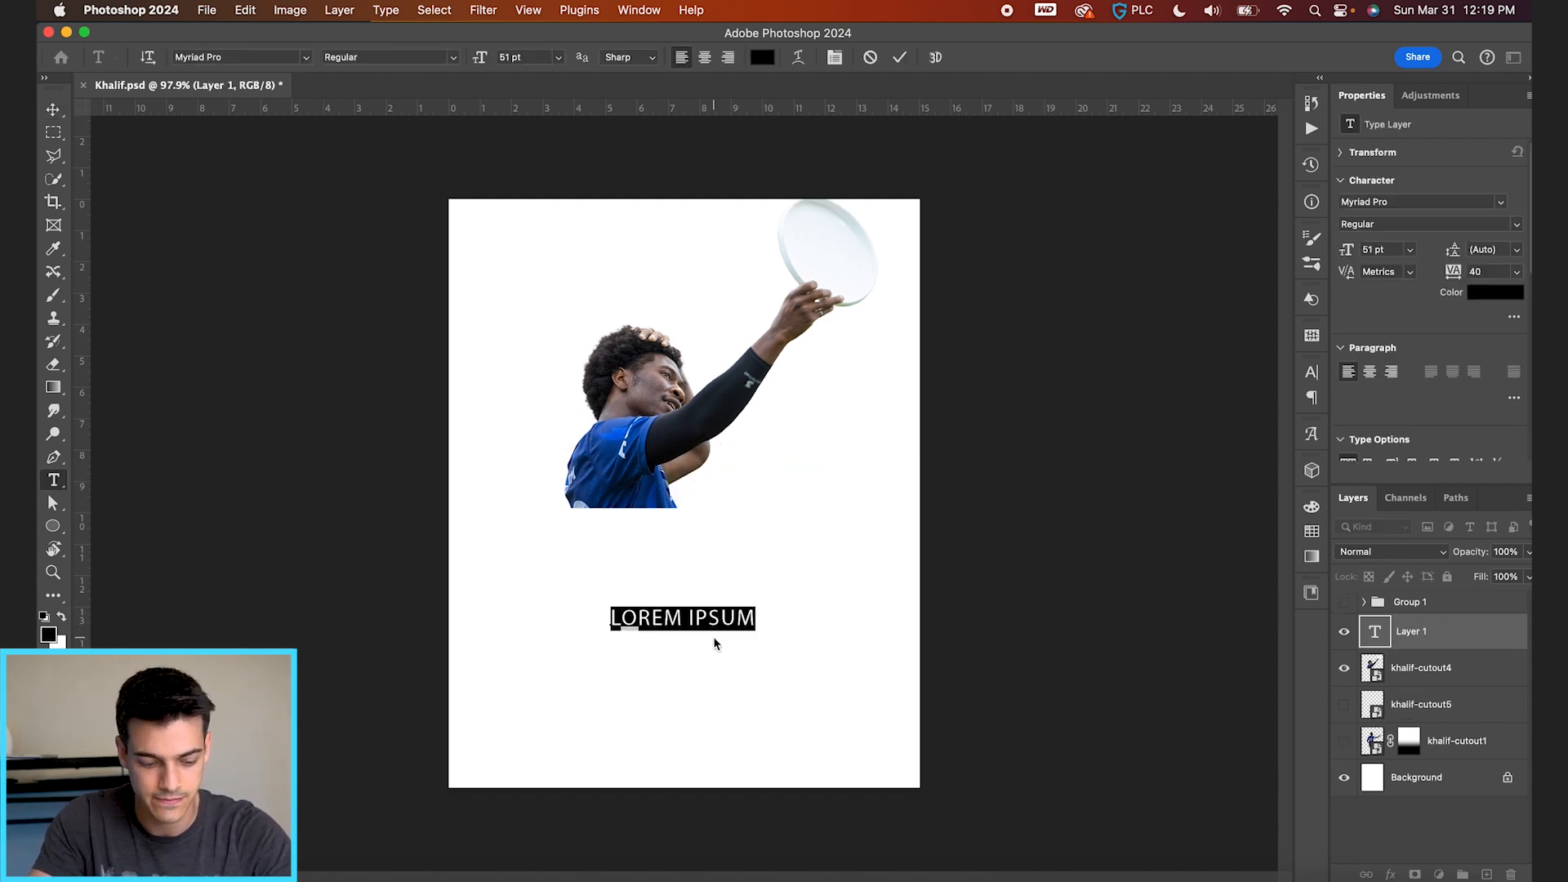
pyautogui.write('KHALIF')
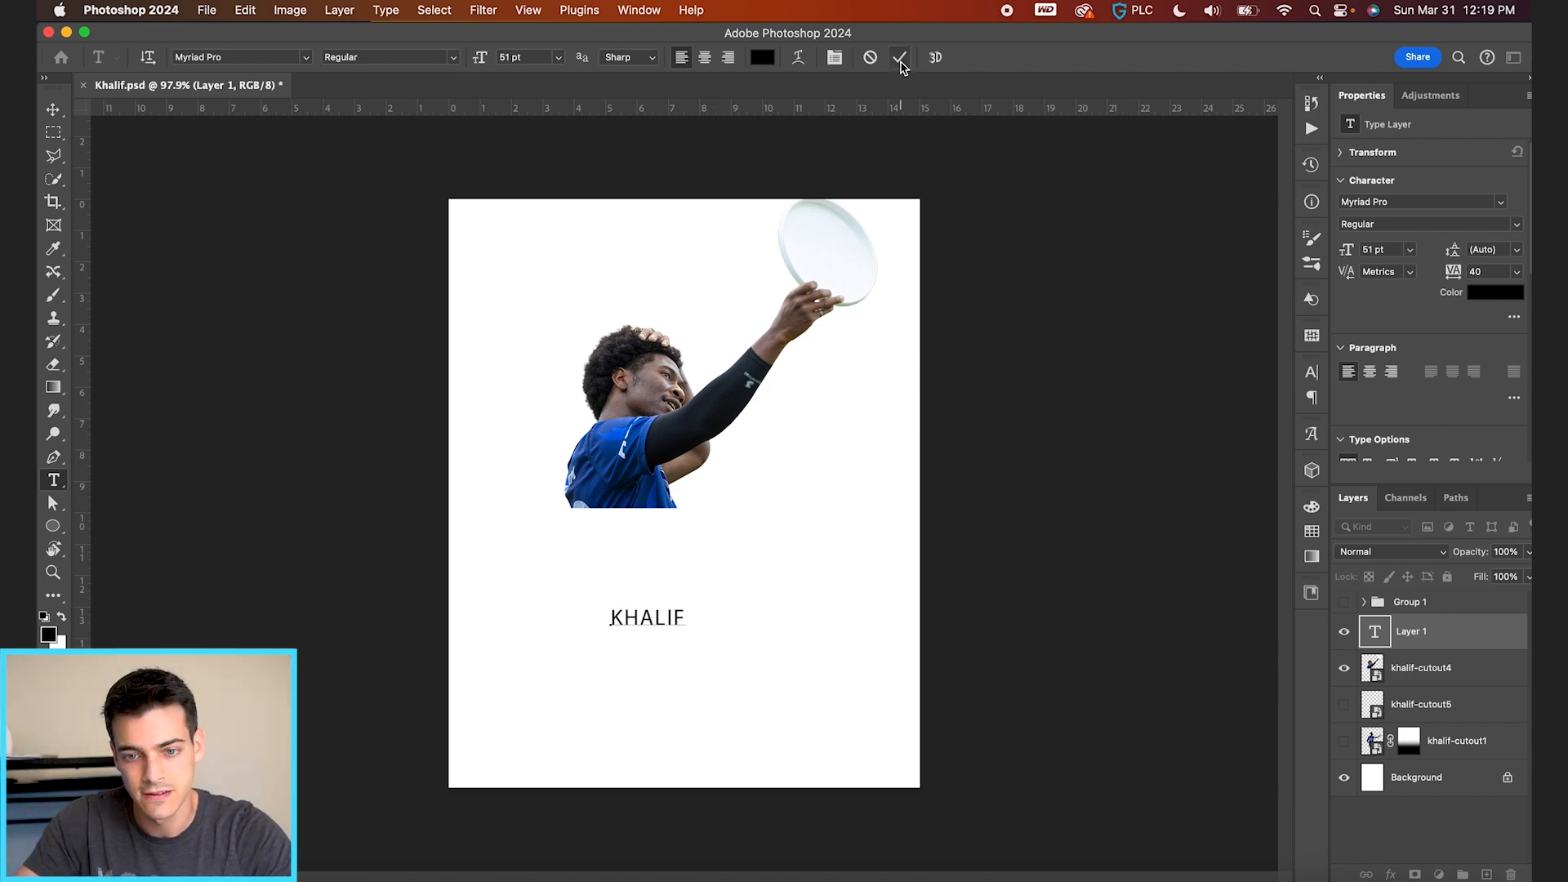
# Set the KHALIF text in Termina Black and enlarge it to about 157.13 pt
pyautogui.click(237, 57)
pyautogui.write('TERMIN')
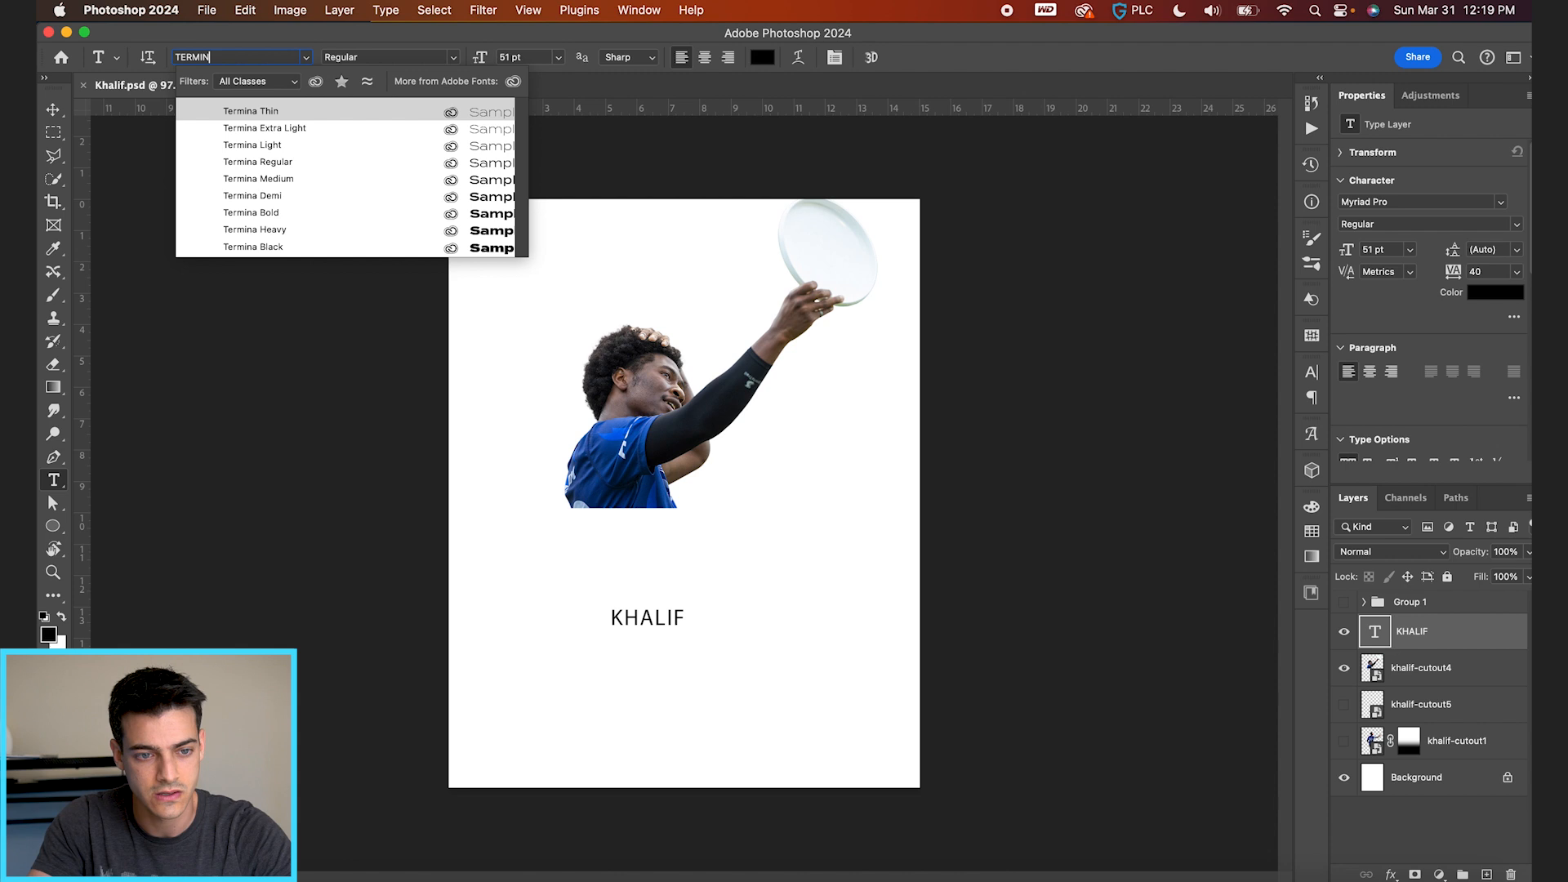
pyautogui.write('A')
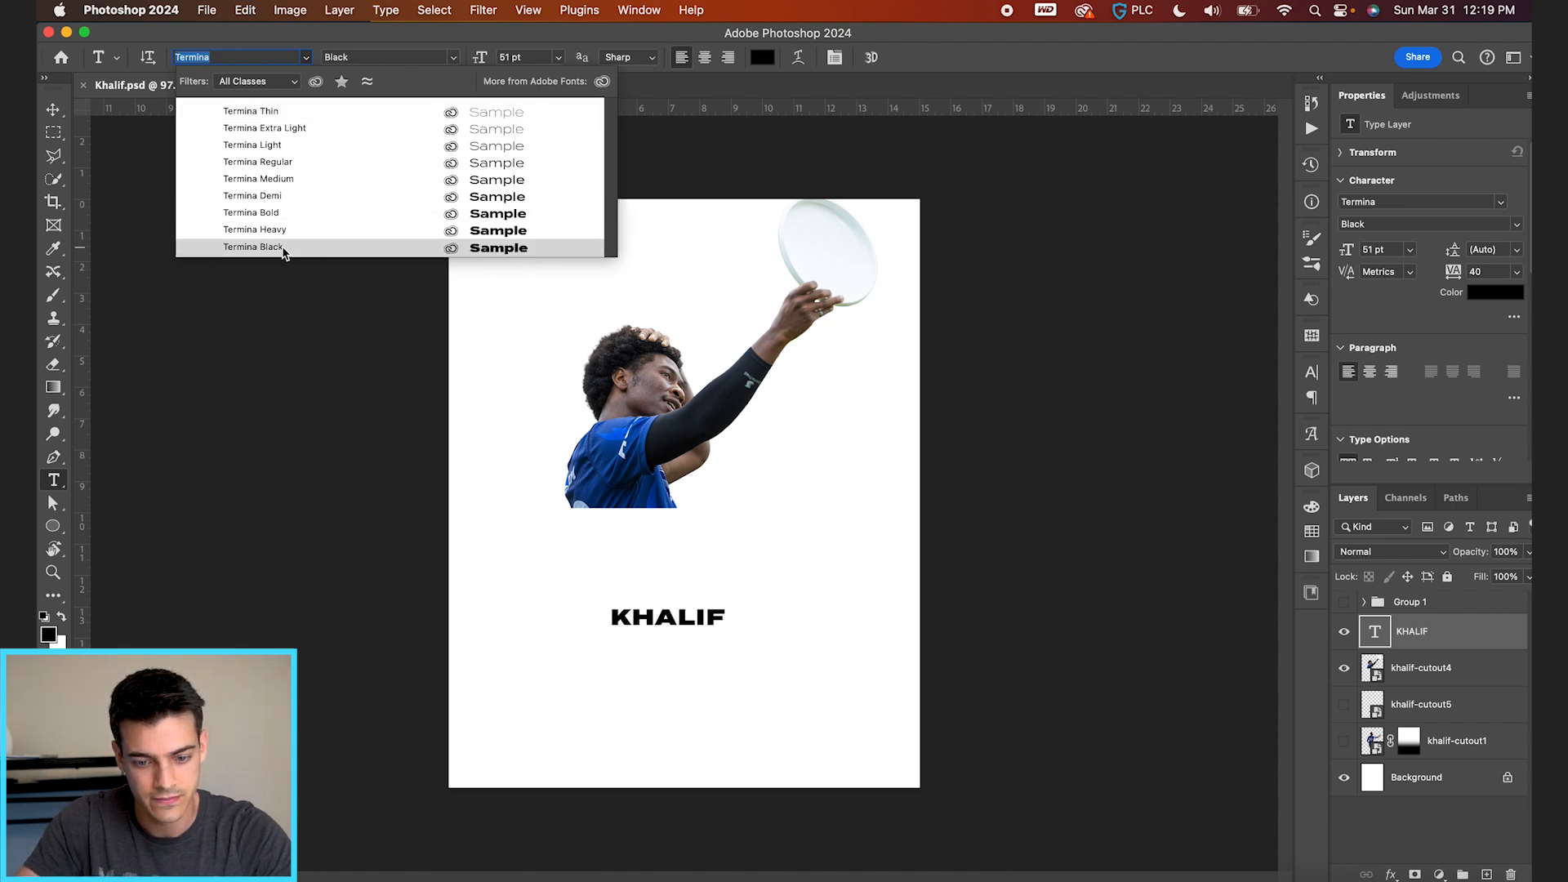
pyautogui.click(282, 247)
pyautogui.press('super+t')
pyautogui.moveTo(727, 606); pyautogui.dragTo(850, 576)
pyautogui.press('Return')
# Set the KHALIF text's tracking to -40
pyautogui.click(834, 59)
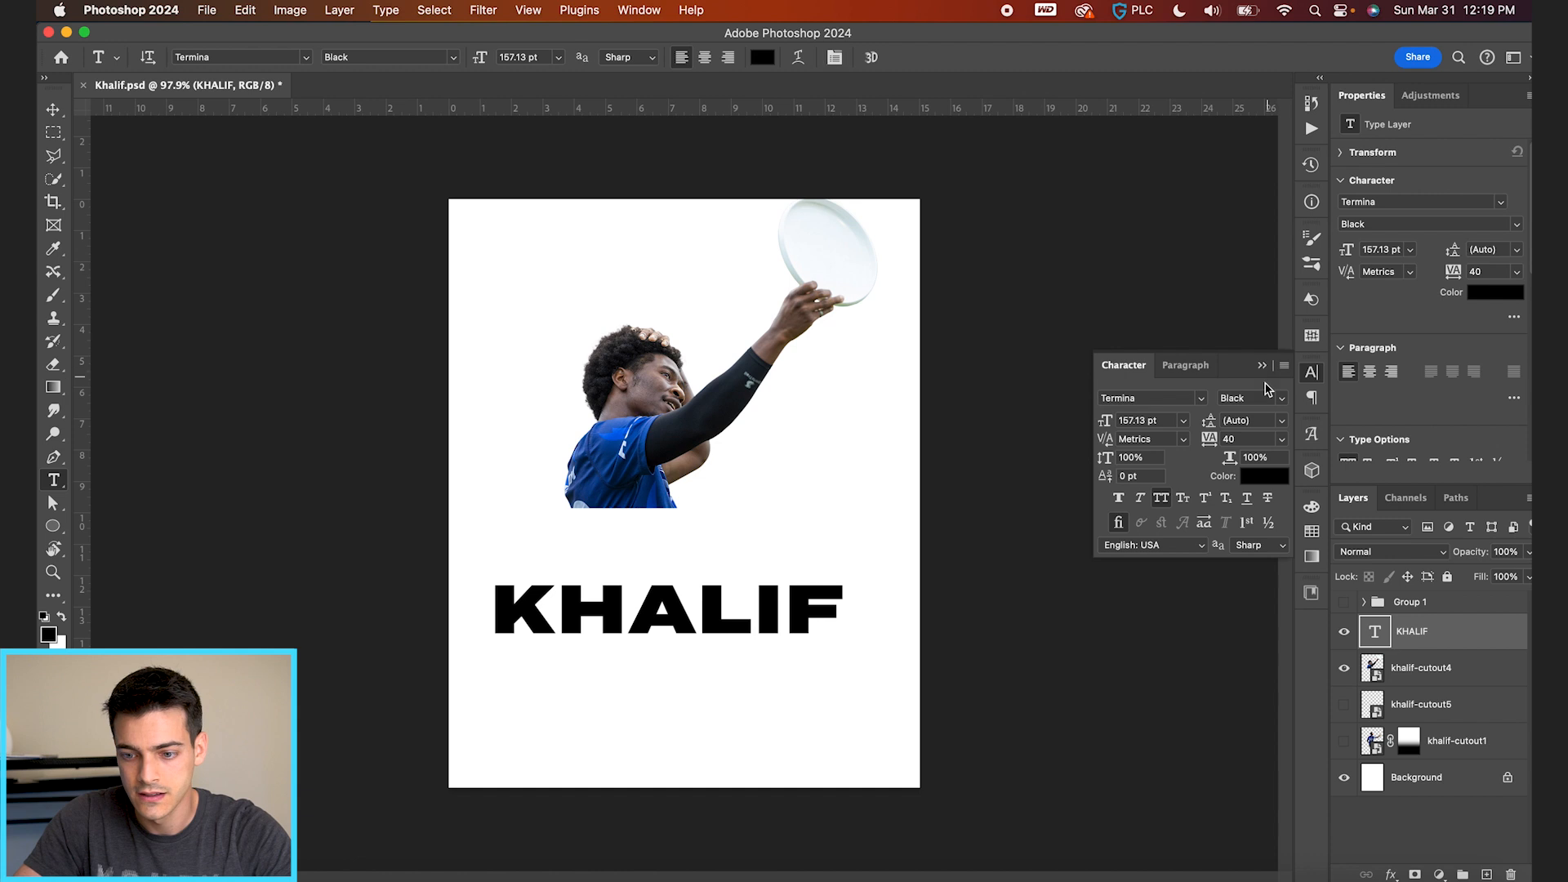
pyautogui.click(1237, 440)
pyautogui.write('0')
pyautogui.press('Return')
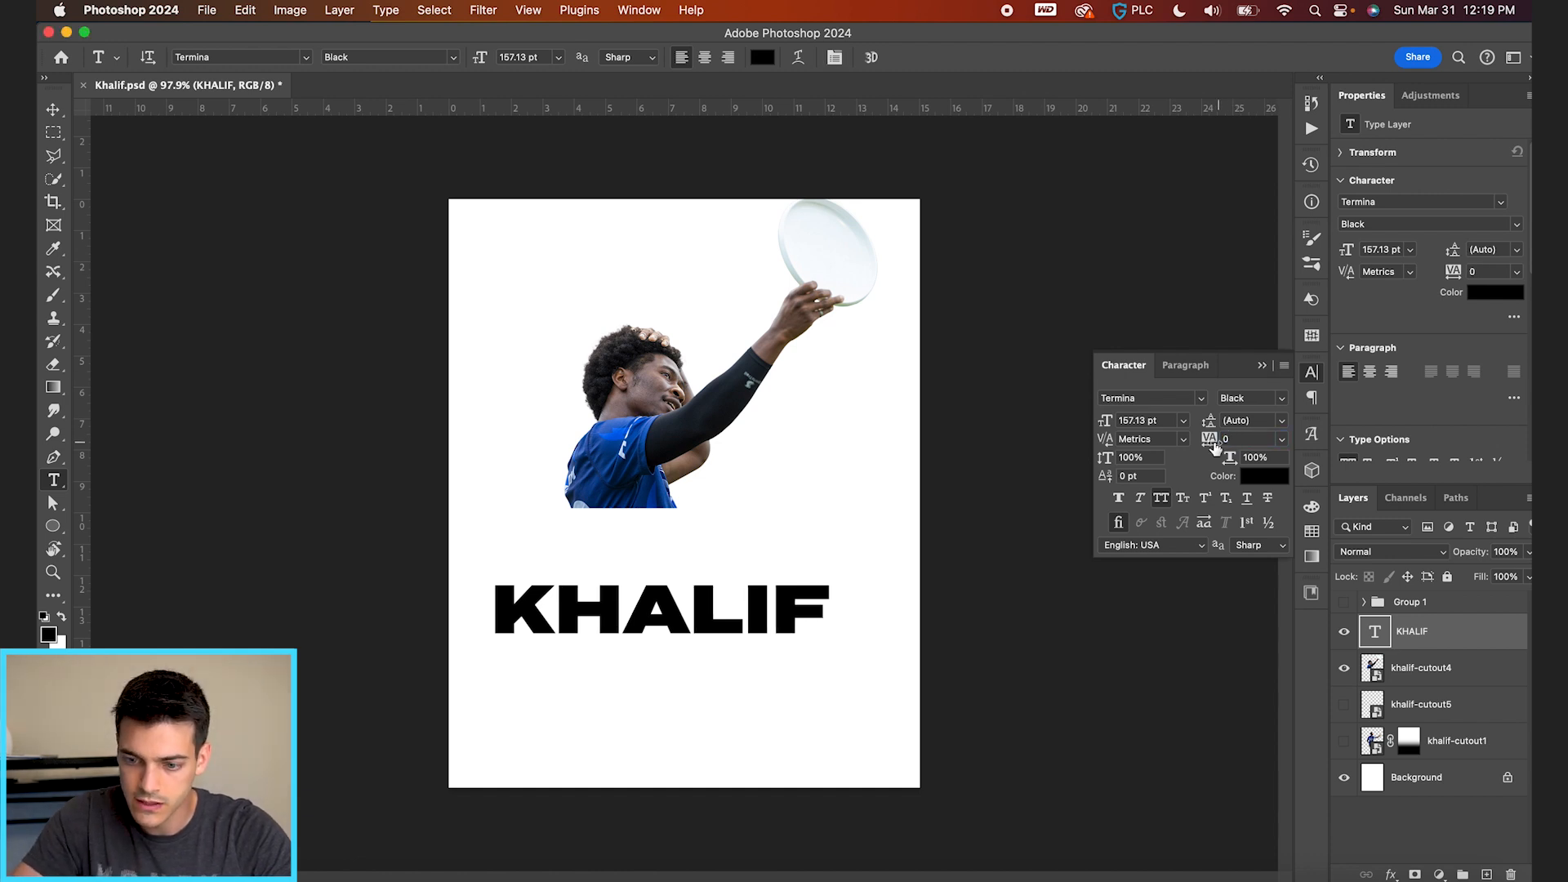
pyautogui.press('Down')
pyautogui.press('Down')
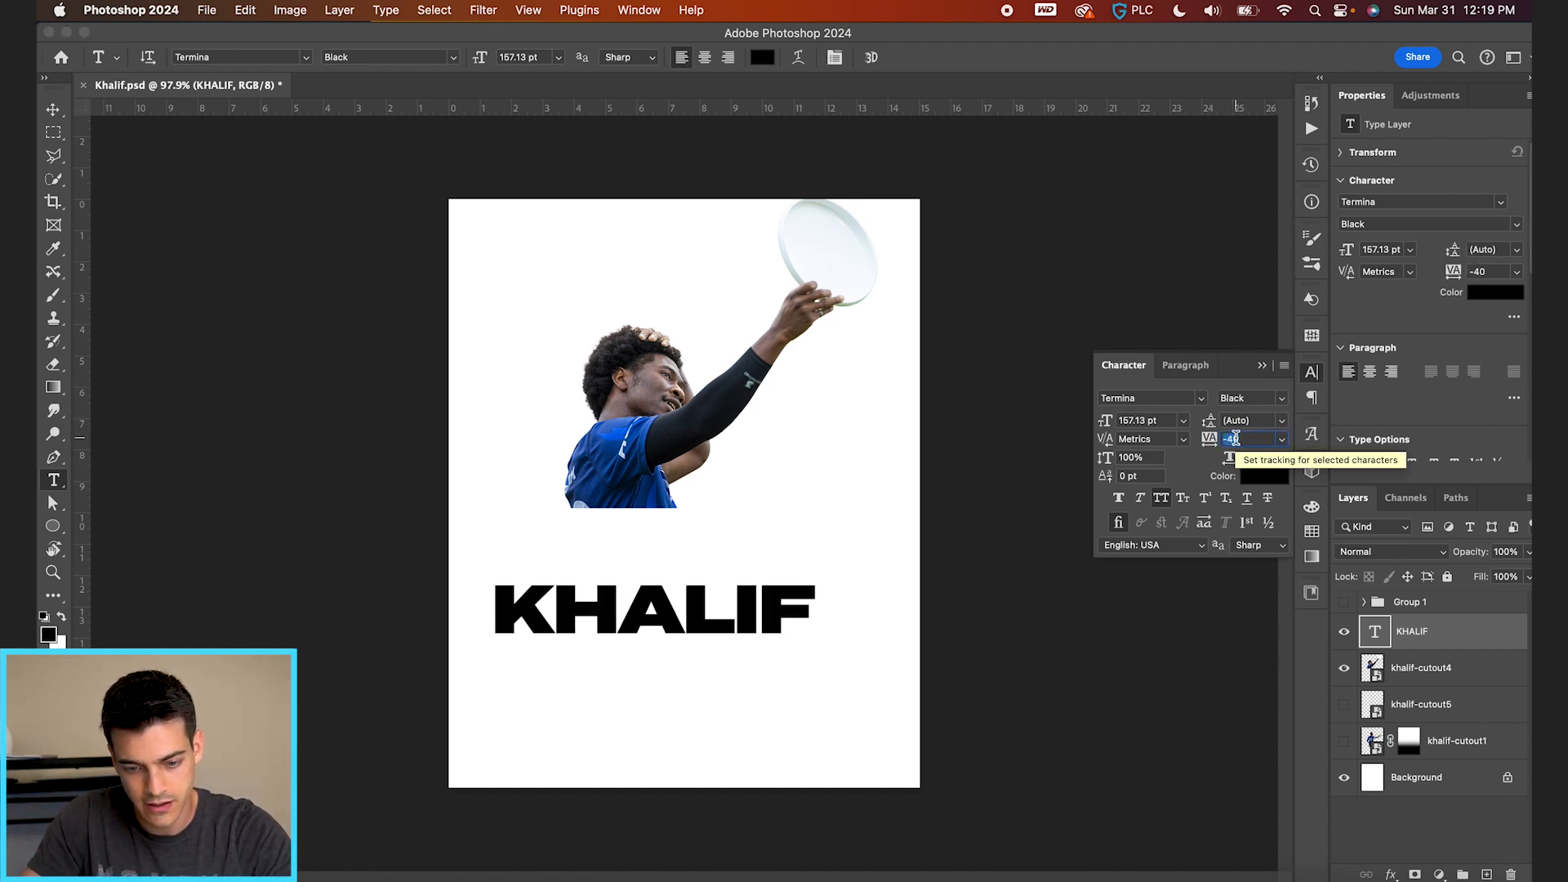
pyautogui.click(1262, 366)
# Enlarge the KHALIF text to 195 pt
pyautogui.press('v')
pyautogui.press('super+t')
pyautogui.moveTo(817, 570); pyautogui.dragTo(857, 558)
pyautogui.press('Return')
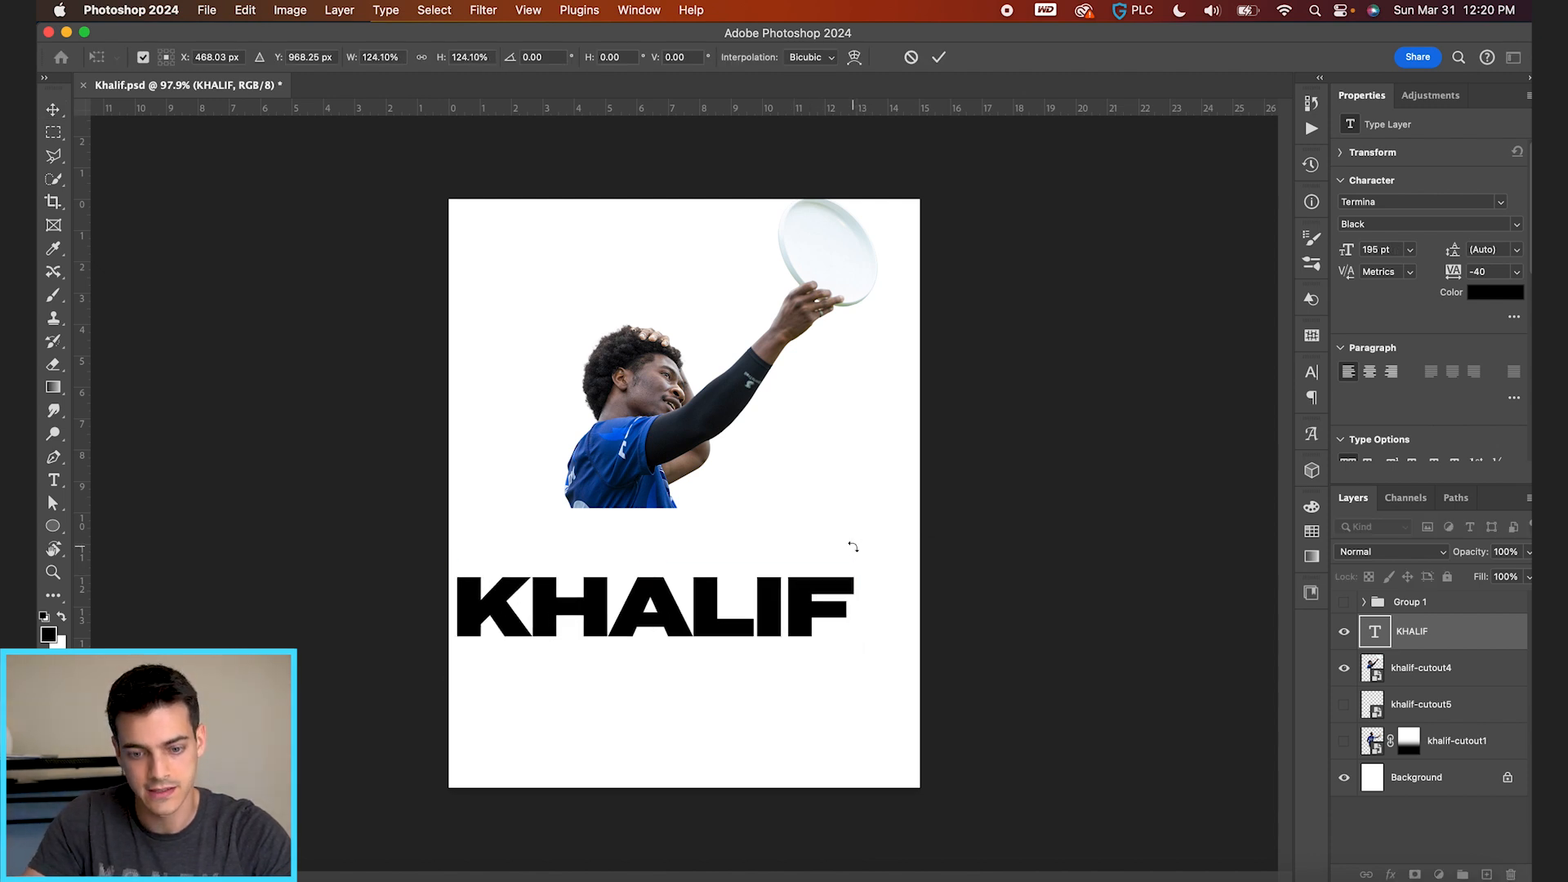
# Center the KHALIF text on the canvas and move it down over the lower edge of the khalif-cutout4 figure
pyautogui.click(438, 57)
pyautogui.click(543, 56)
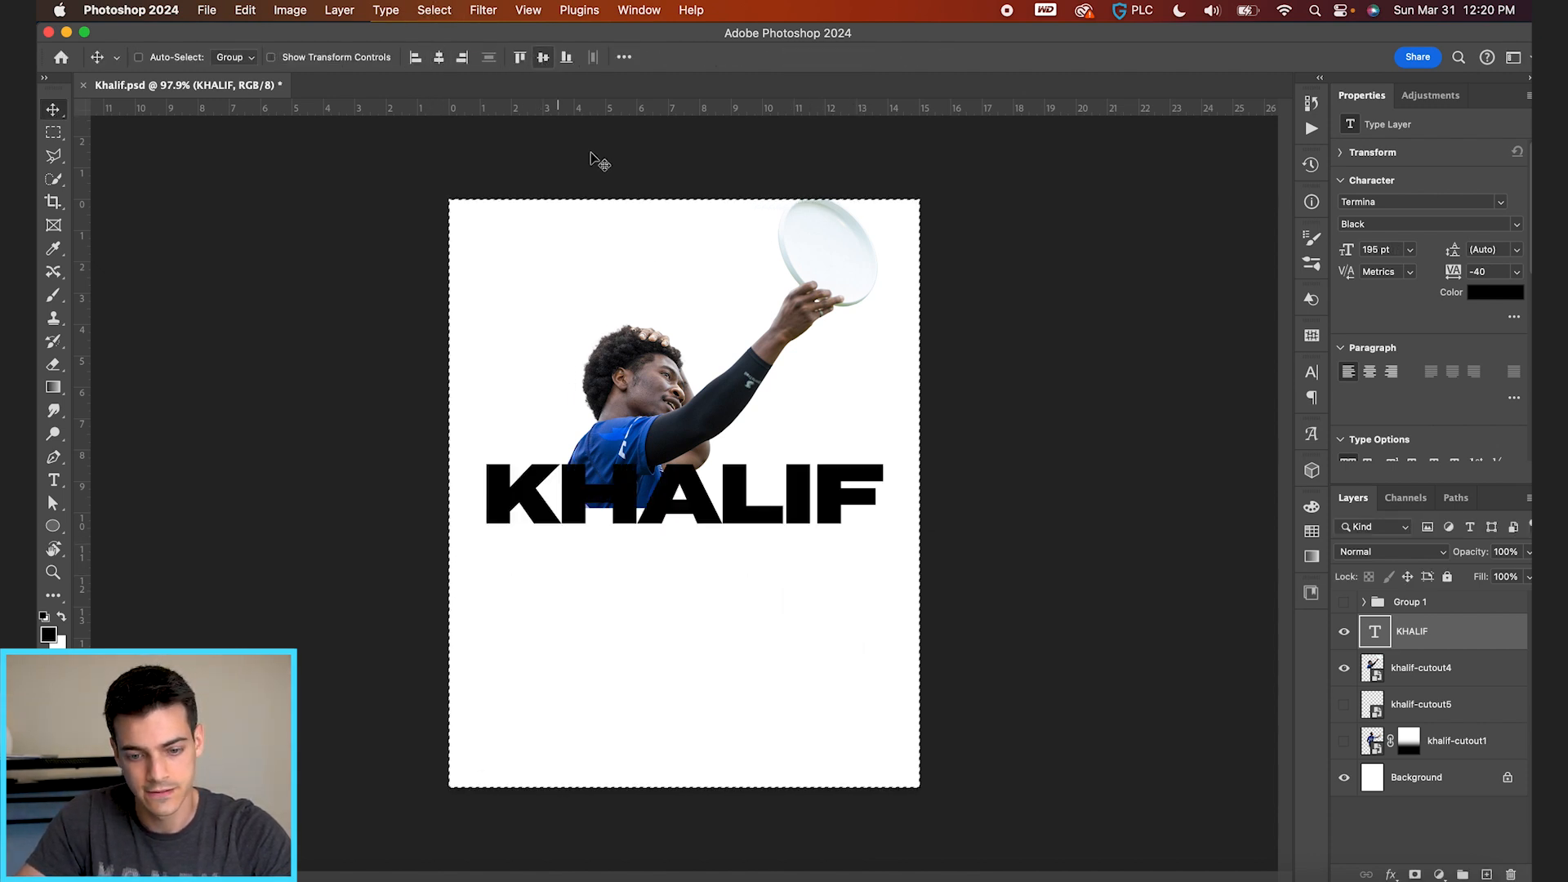
pyautogui.moveTo(780, 542); pyautogui.dragTo(781, 571)
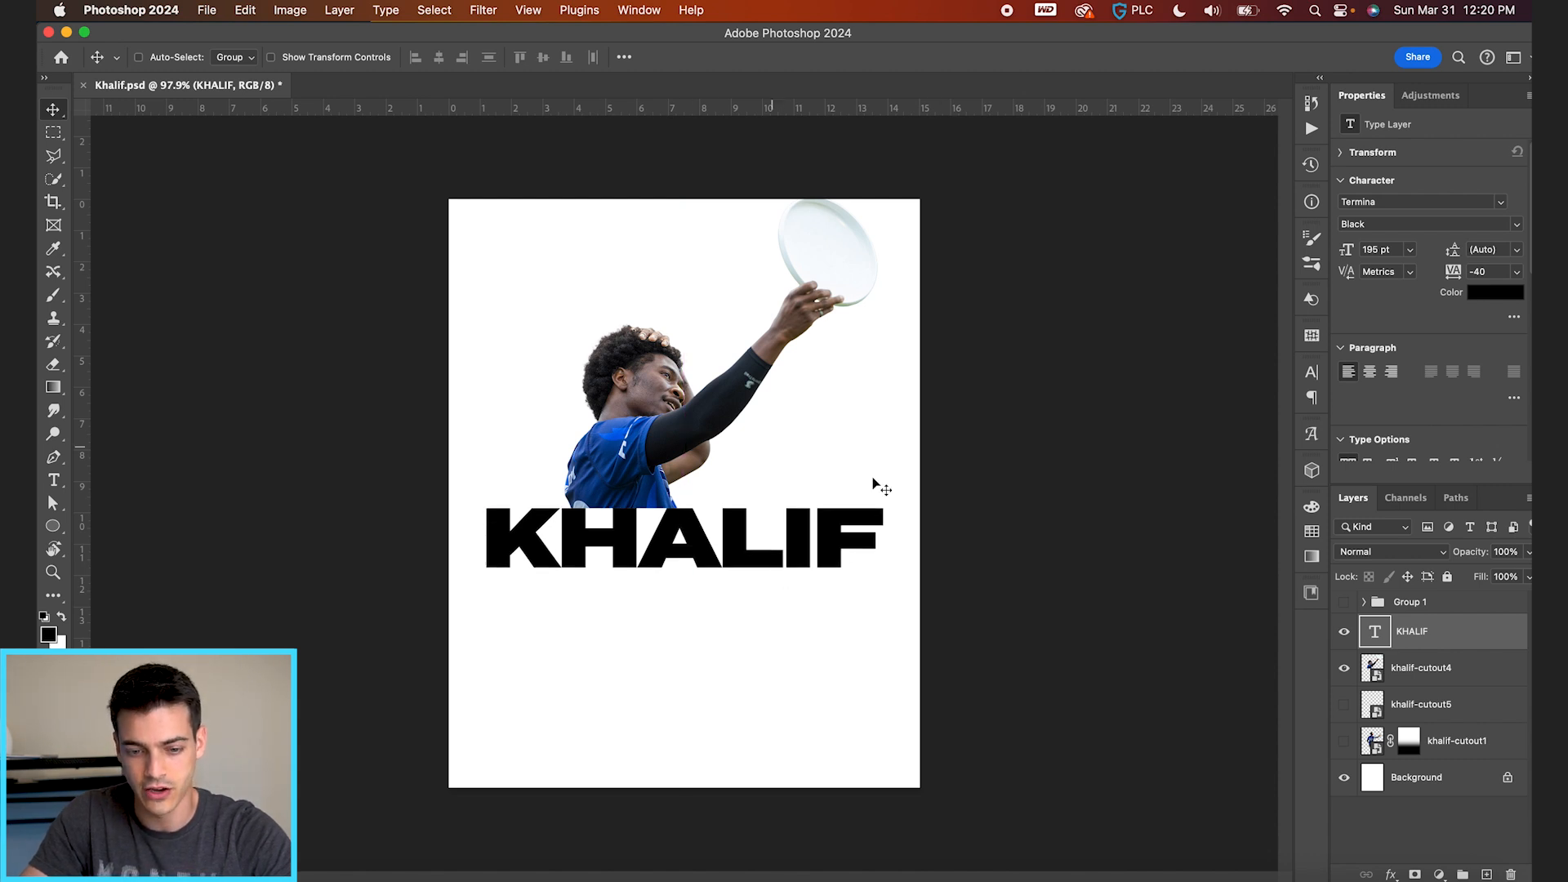
pyautogui.moveTo(802, 638); pyautogui.dragTo(812, 628)
# Add a layer mask to khalif-cutout4 and fade out the figure's lower edge with a vertical black gradient
pyautogui.click(1380, 670)
pyautogui.click(1415, 874)
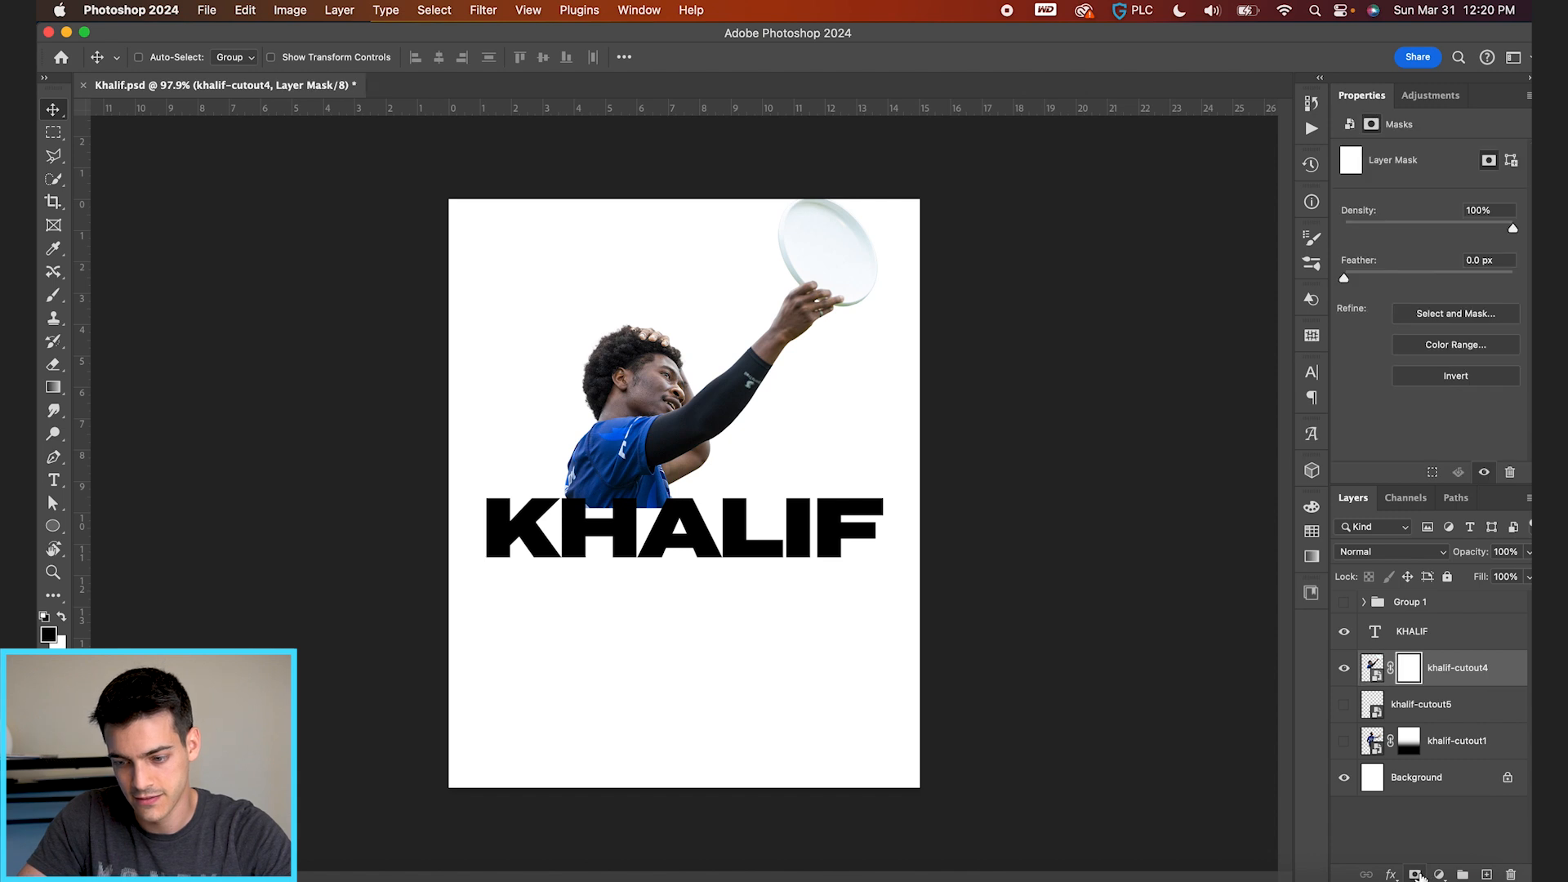
pyautogui.press('g')
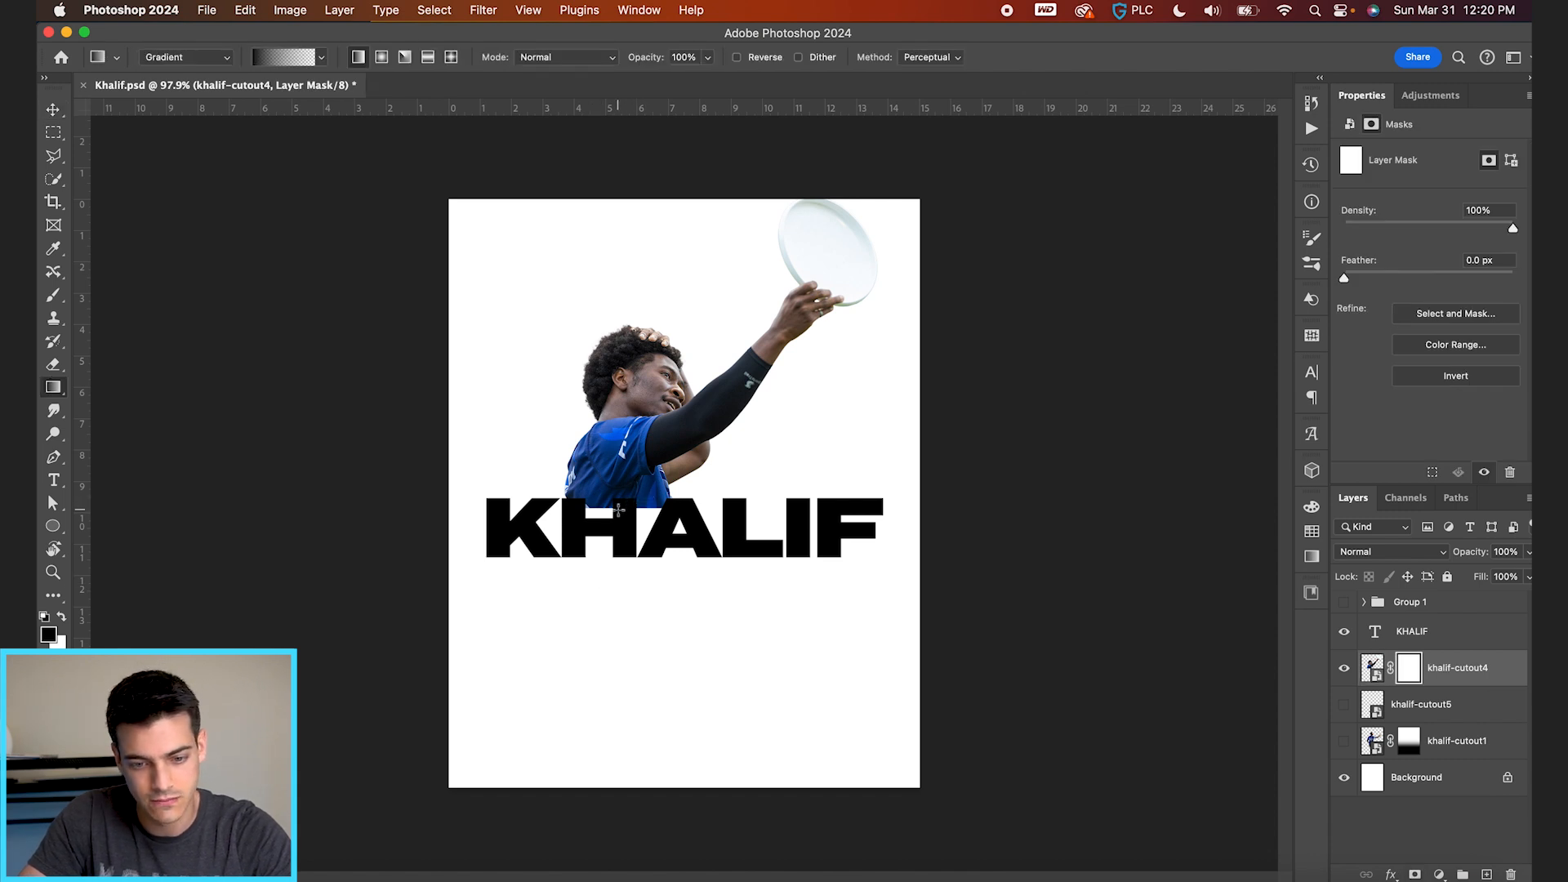
pyautogui.moveTo(617, 438); pyautogui.dragTo(618, 508)
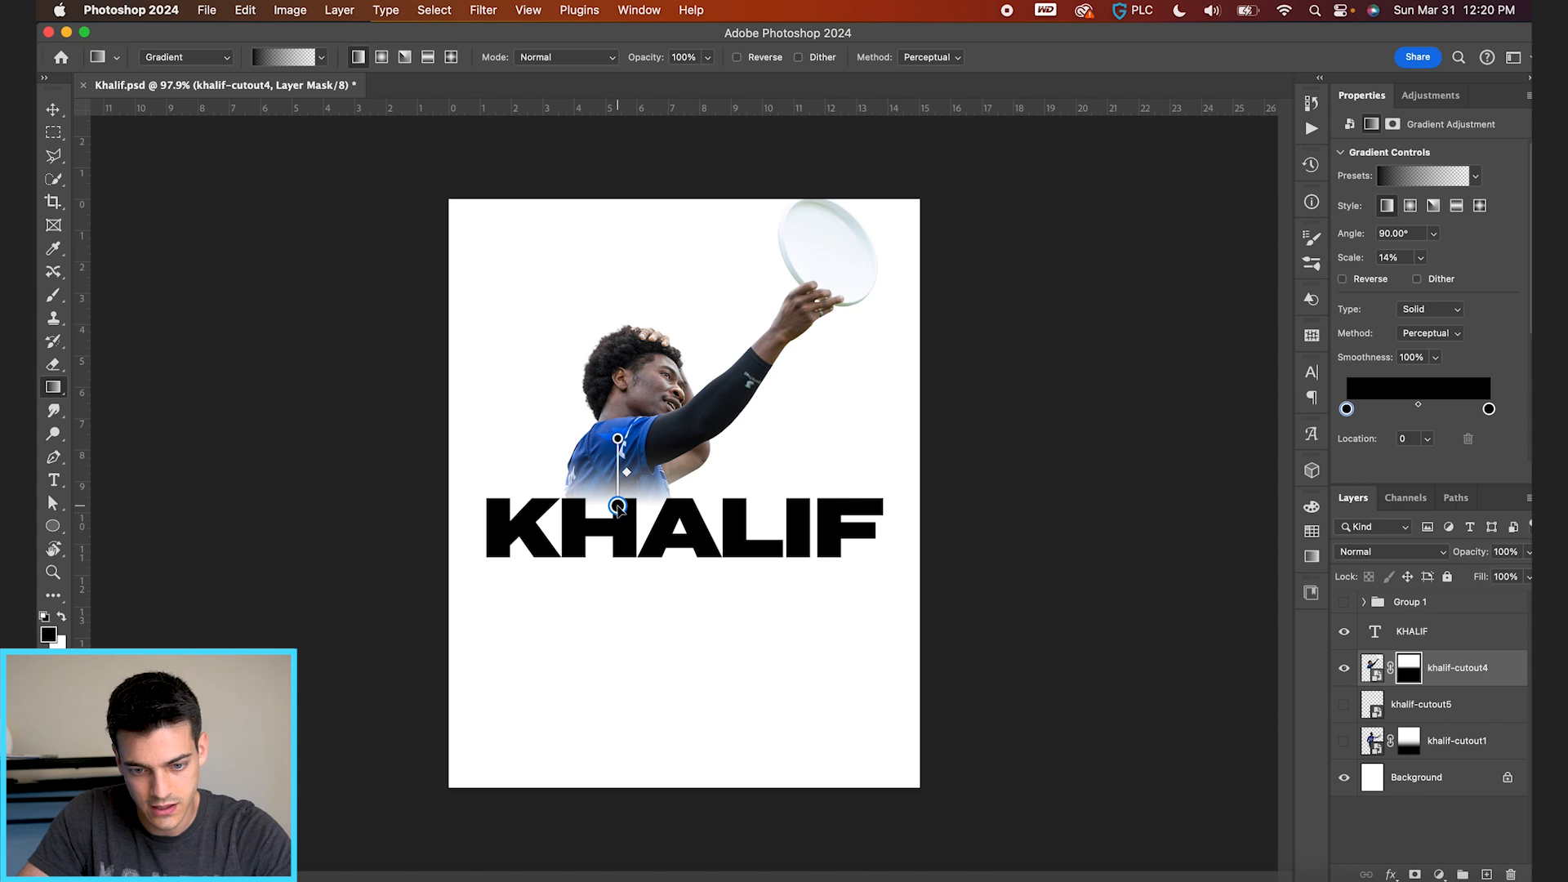
pyautogui.press('v')
# Show Group 1 again, enlarge it to 128.88% and position it over the middle of the KHALIF text
pyautogui.click(1344, 602)
pyautogui.click(1379, 598)
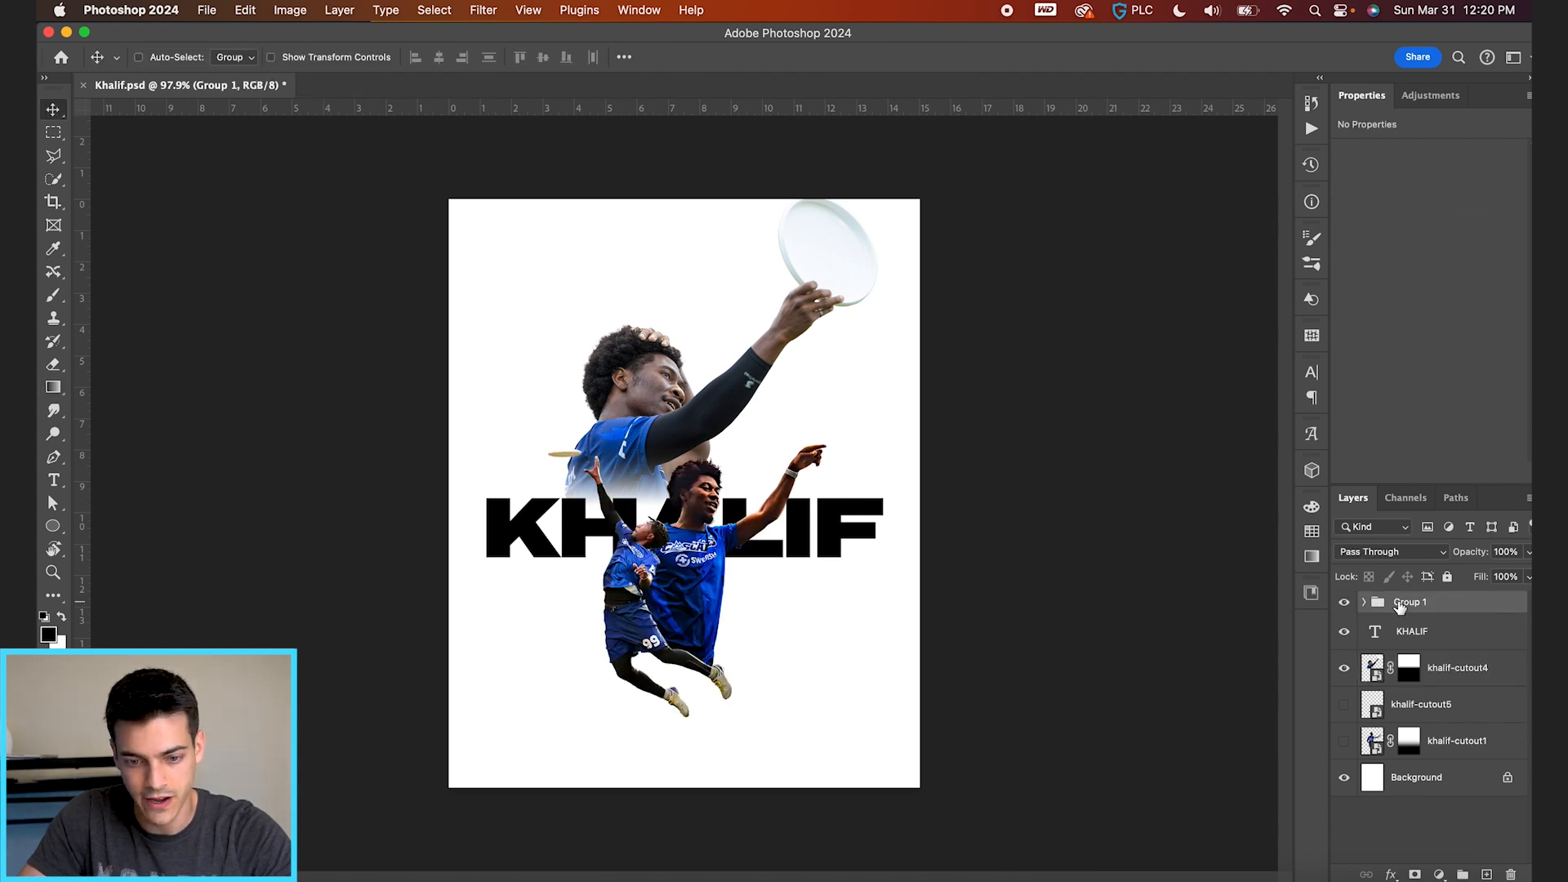
pyautogui.moveTo(825, 622); pyautogui.dragTo(824, 614)
pyautogui.press('super+t')
pyautogui.moveTo(828, 430); pyautogui.dragTo(875, 393)
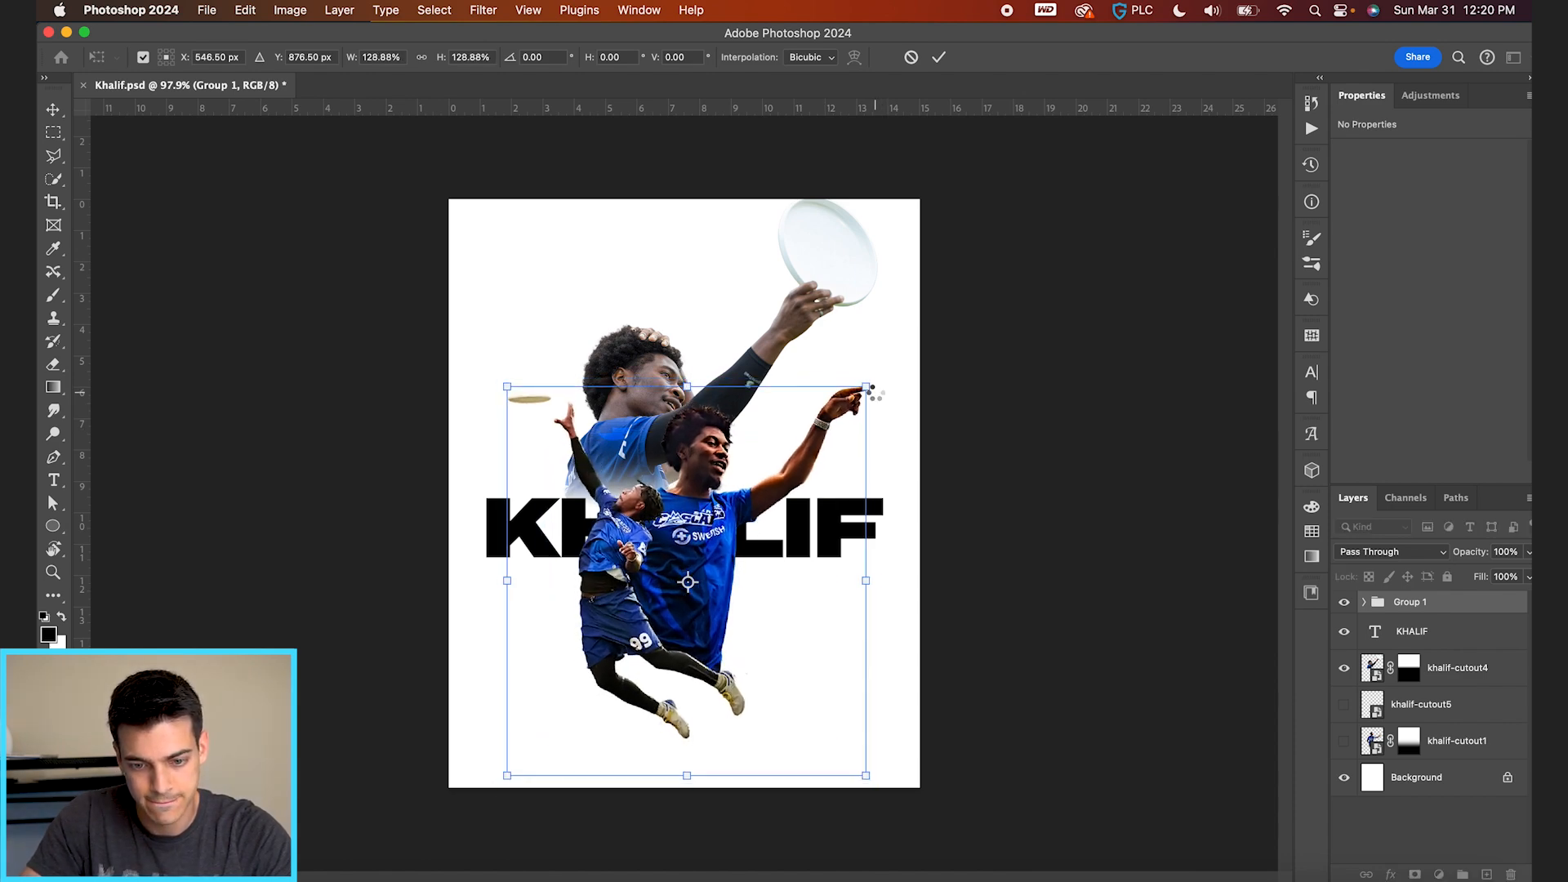
pyautogui.press('Return')
pyautogui.moveTo(789, 575); pyautogui.dragTo(783, 576)
# Hide khalif-cutout4 and the KHALIF text, then move Group 1 up and enlarge it to 116.47%
pyautogui.press('super+1')
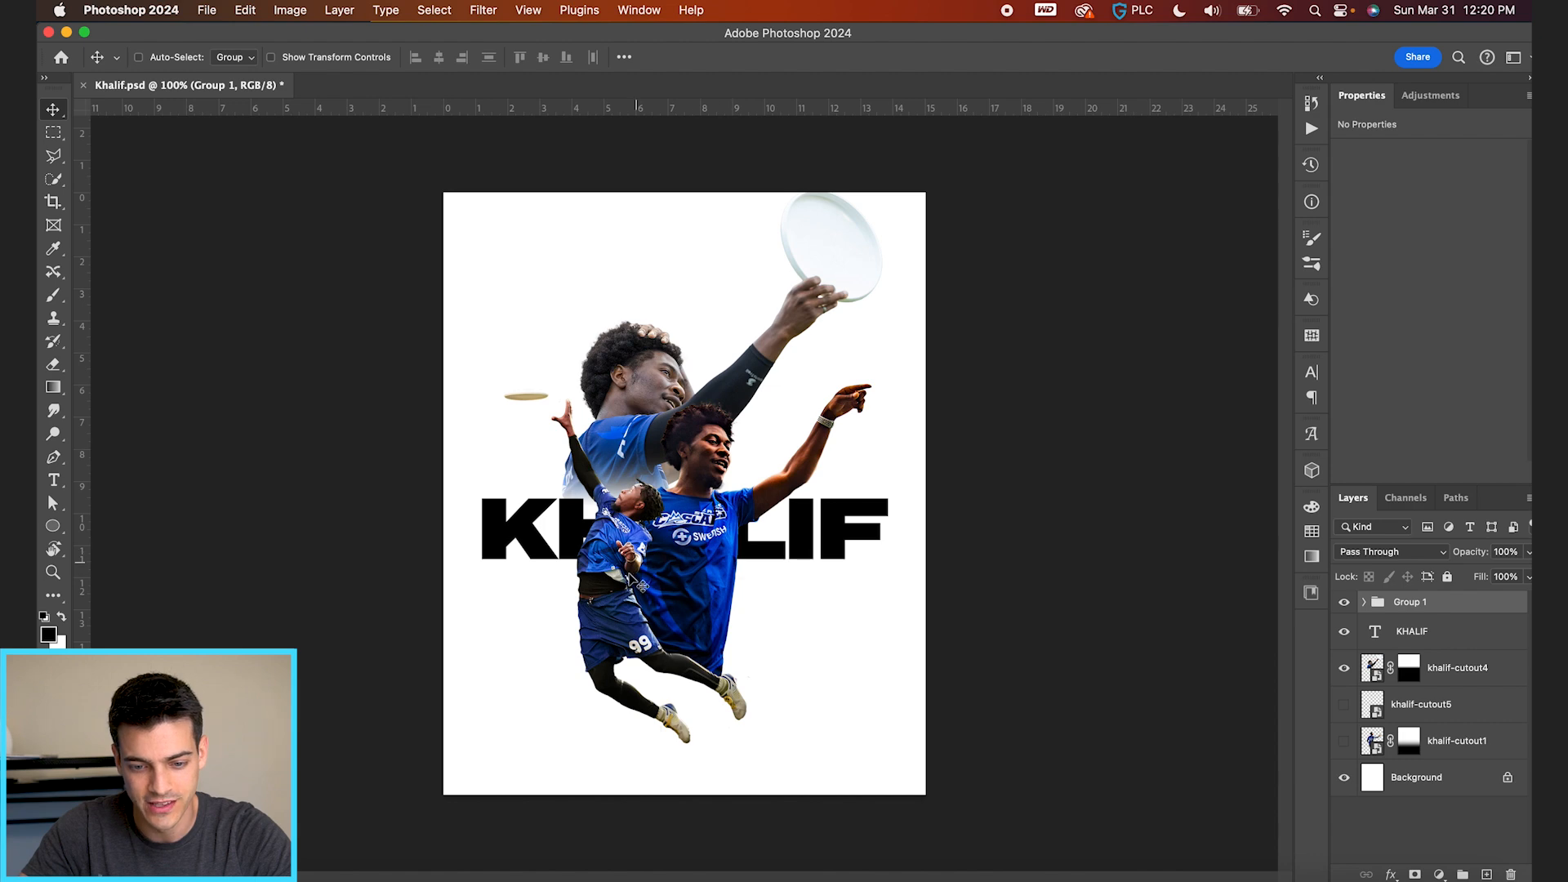
pyautogui.click(1344, 668)
pyautogui.moveTo(764, 611); pyautogui.dragTo(763, 559)
pyautogui.press('super+t')
pyautogui.moveTo(878, 328); pyautogui.dragTo(915, 305)
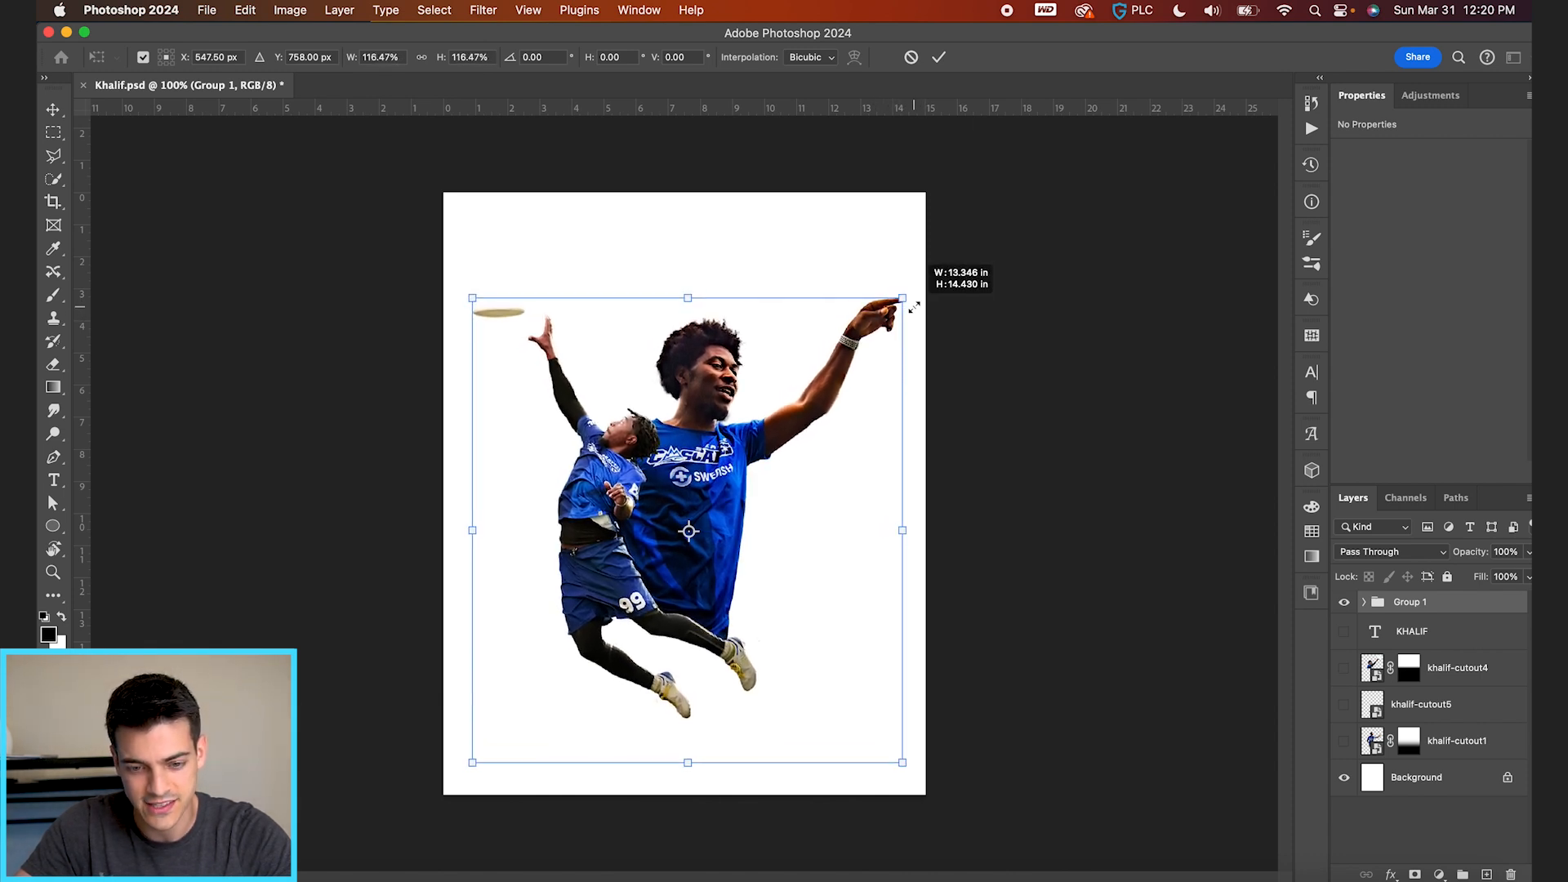
pyautogui.press('Return')
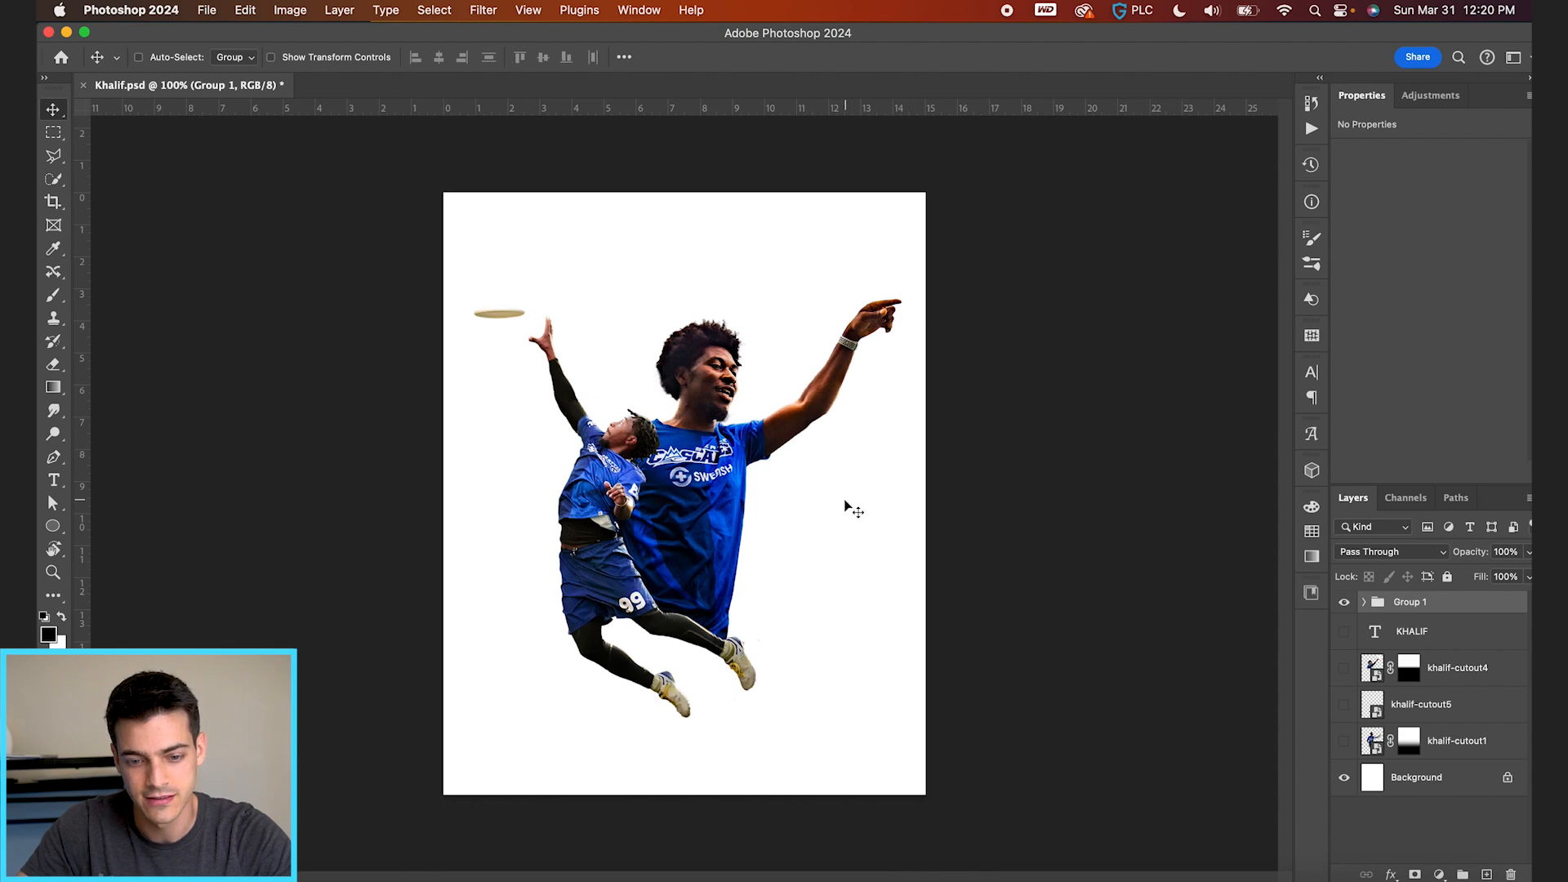
# Save the document and start a Camera Raw Filter on khalif-cutout2 inside Group 1 with Texture +9 and Clarity +21
pyautogui.press('super+s')
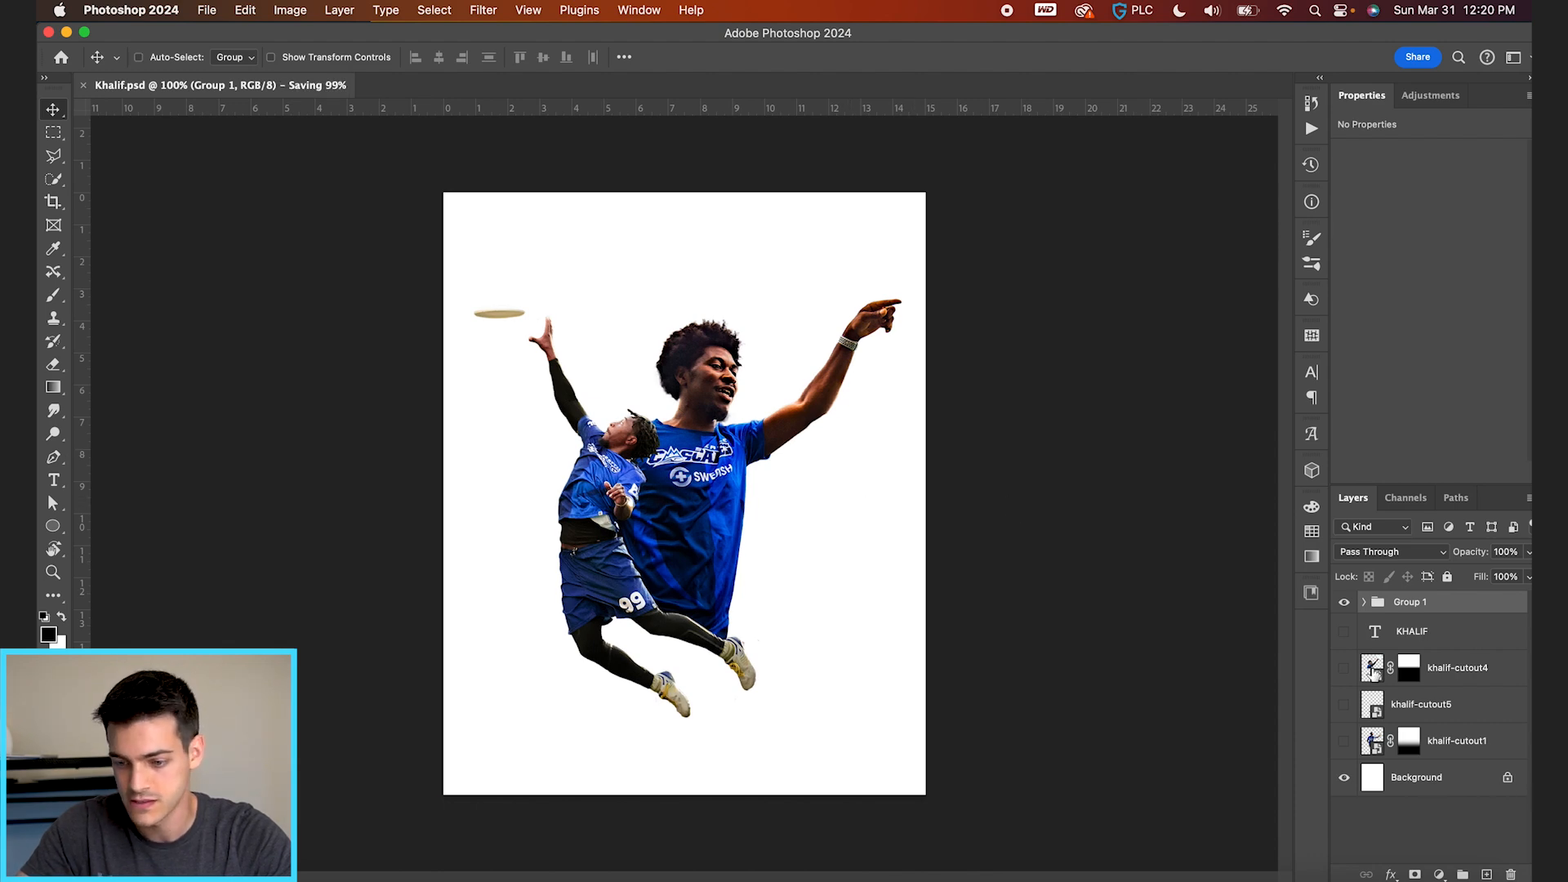
pyautogui.click(1363, 602)
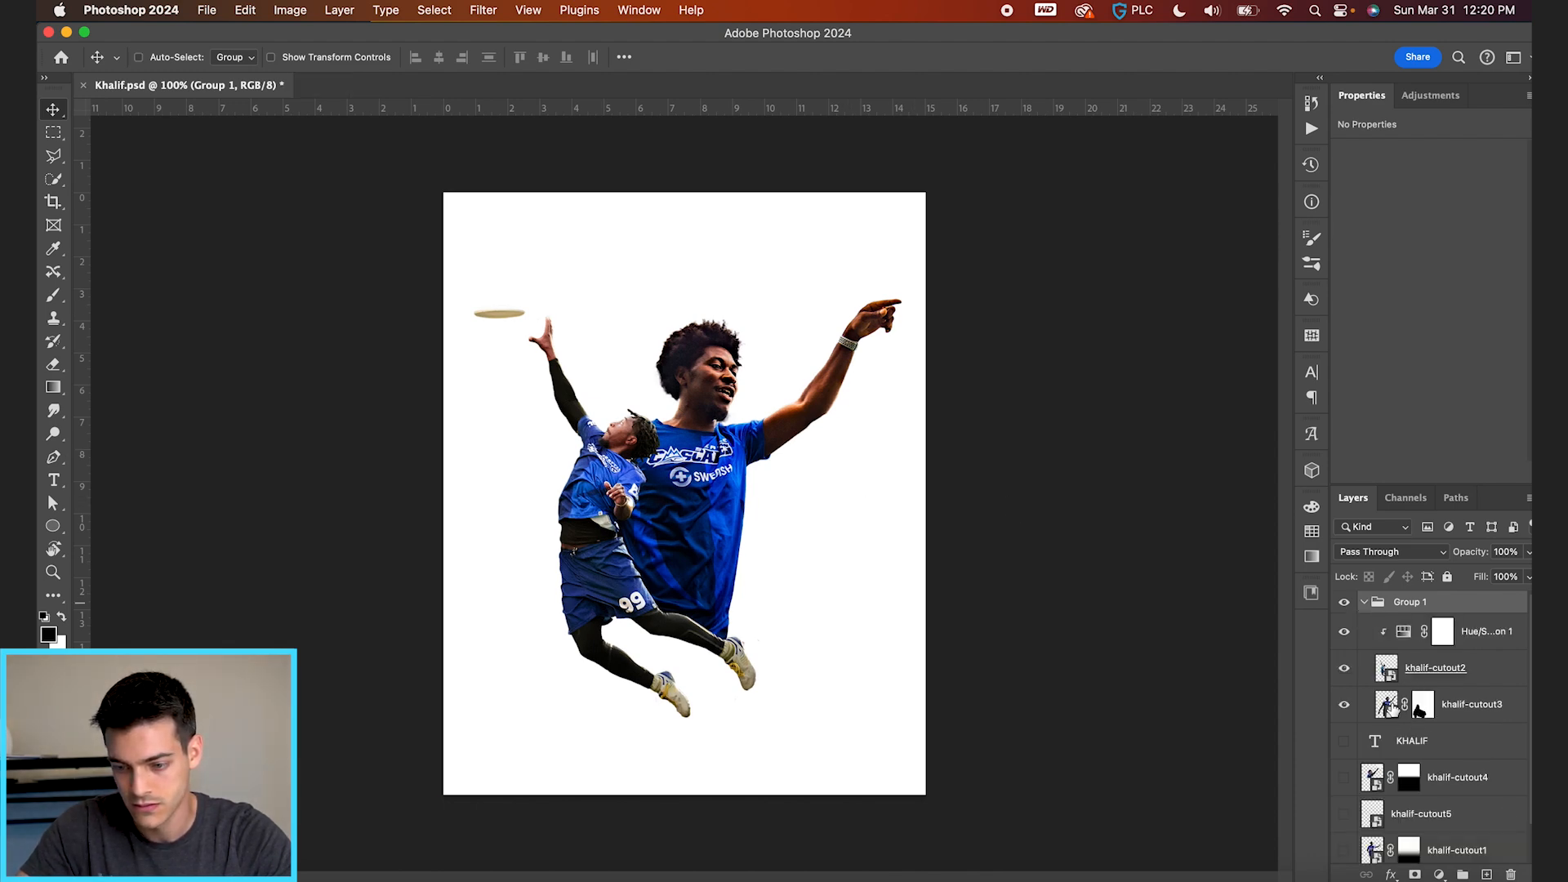
pyautogui.click(1389, 707)
pyautogui.click(1388, 671)
pyautogui.scroll(3, 849, 478)
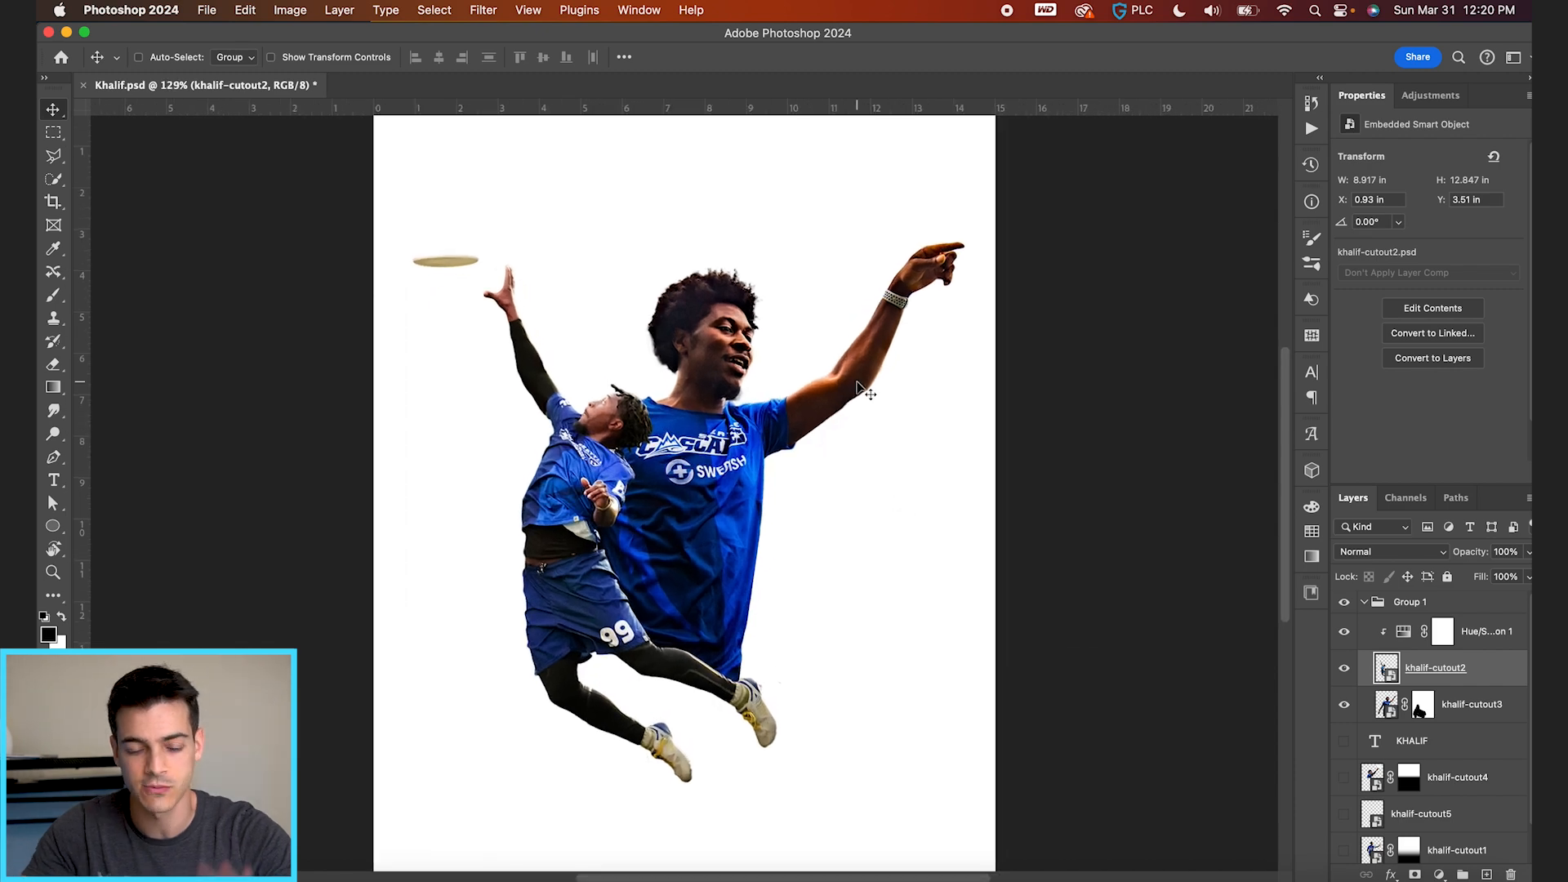
pyautogui.click(483, 10)
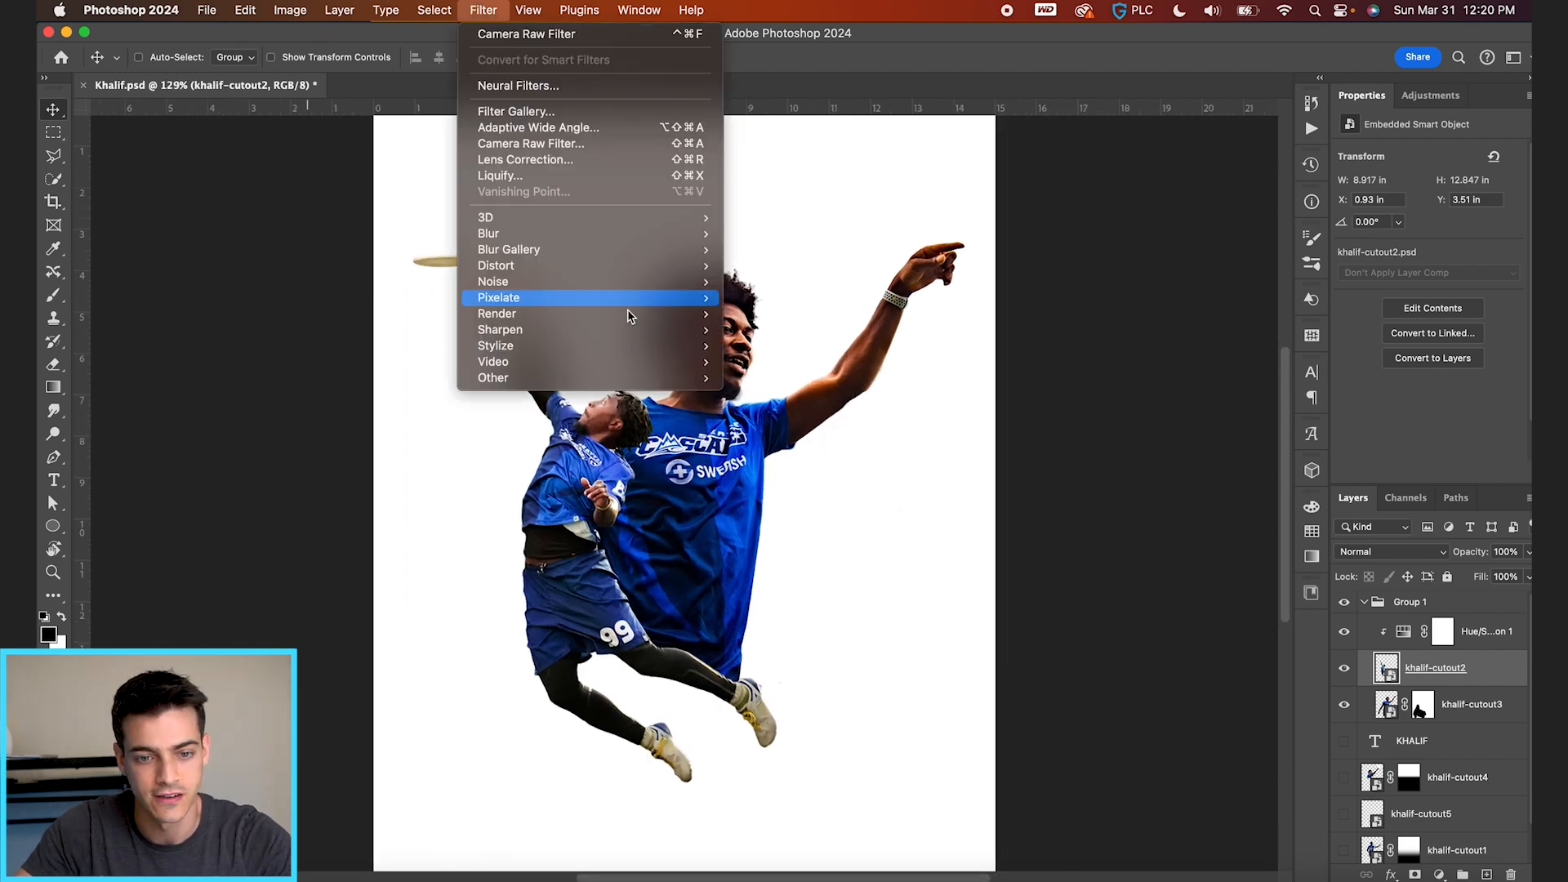
pyautogui.click(636, 149)
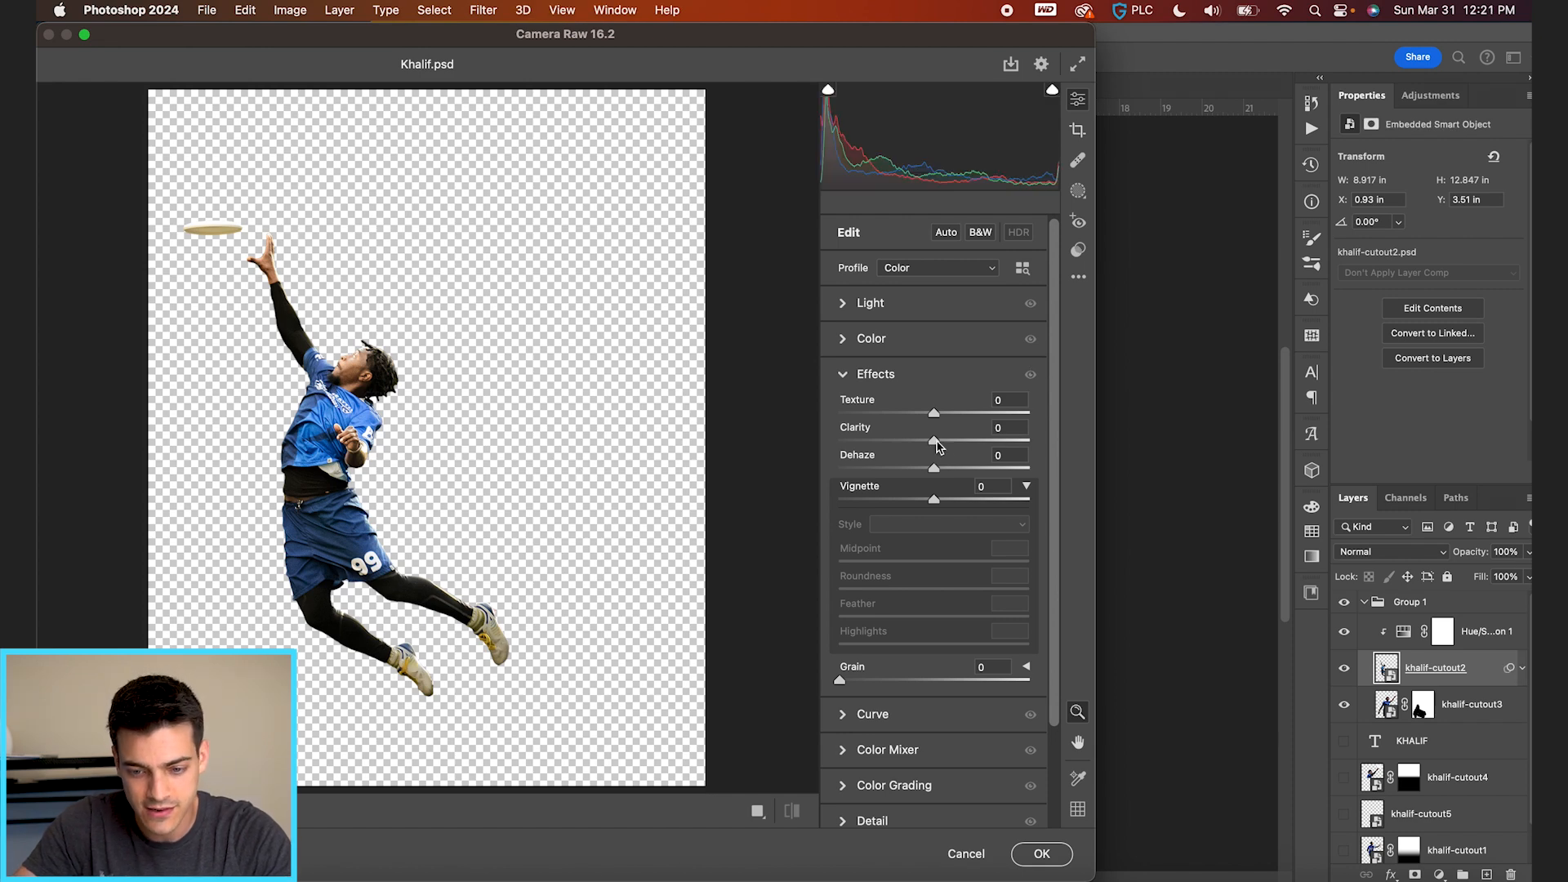
pyautogui.moveTo(954, 442); pyautogui.dragTo(962, 441)
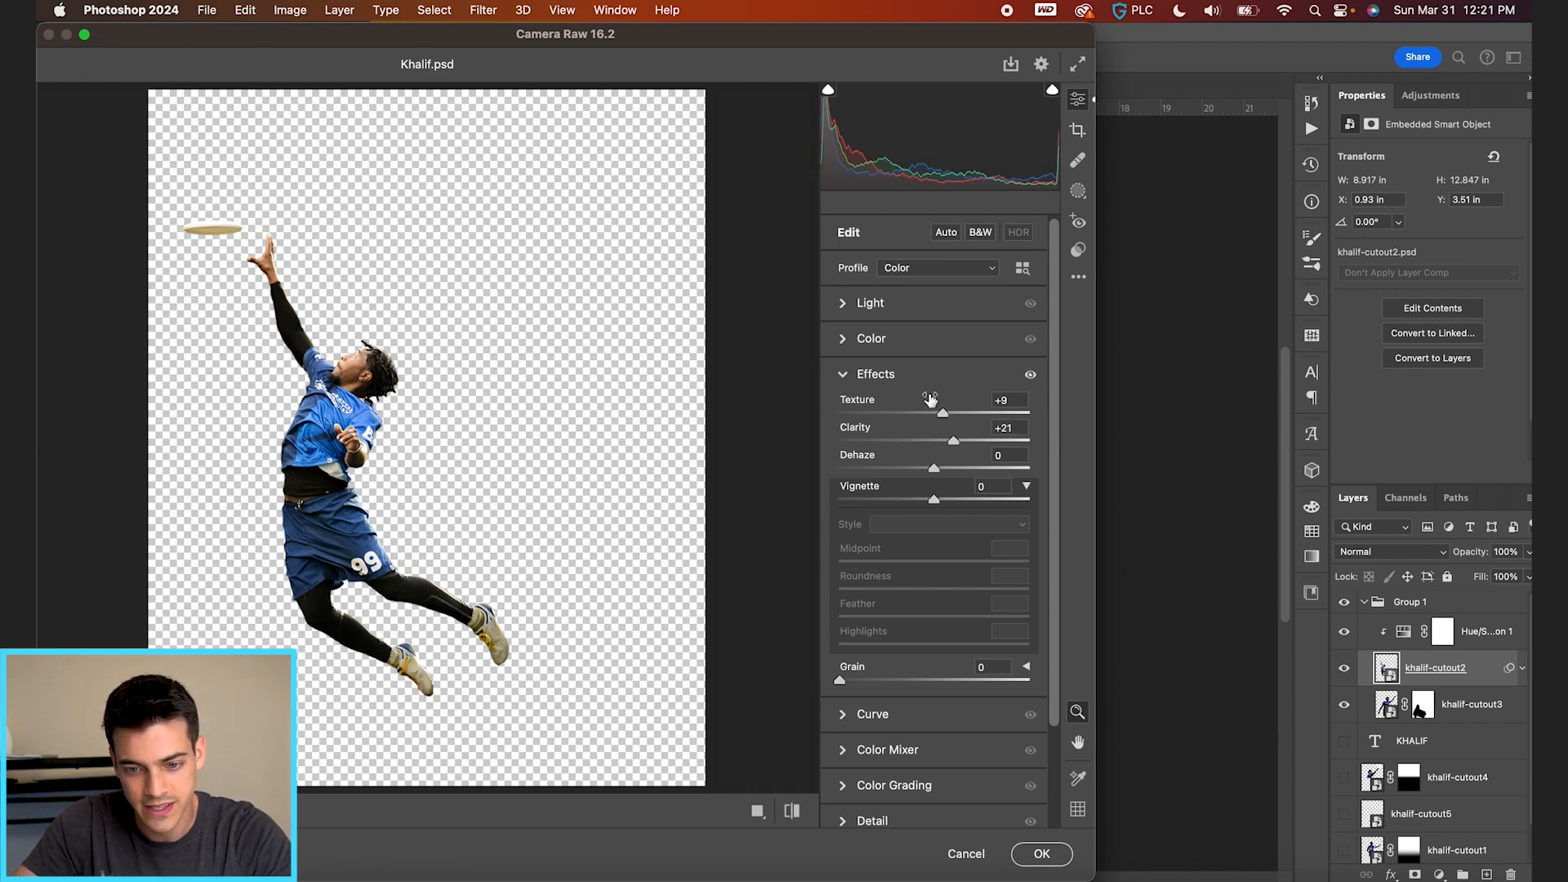
# Set Contrast +21, Highlights -7, Shadows +25, Whites +31, Blacks -12 and Noise Reduction 18, and apply the Camera Raw Filter
pyautogui.click(844, 304)
pyautogui.moveTo(946, 375)
pyautogui.mouseDown()
pyautogui.moveTo(964, 377)
pyautogui.moveTo(929, 399)
pyautogui.mouseUp()
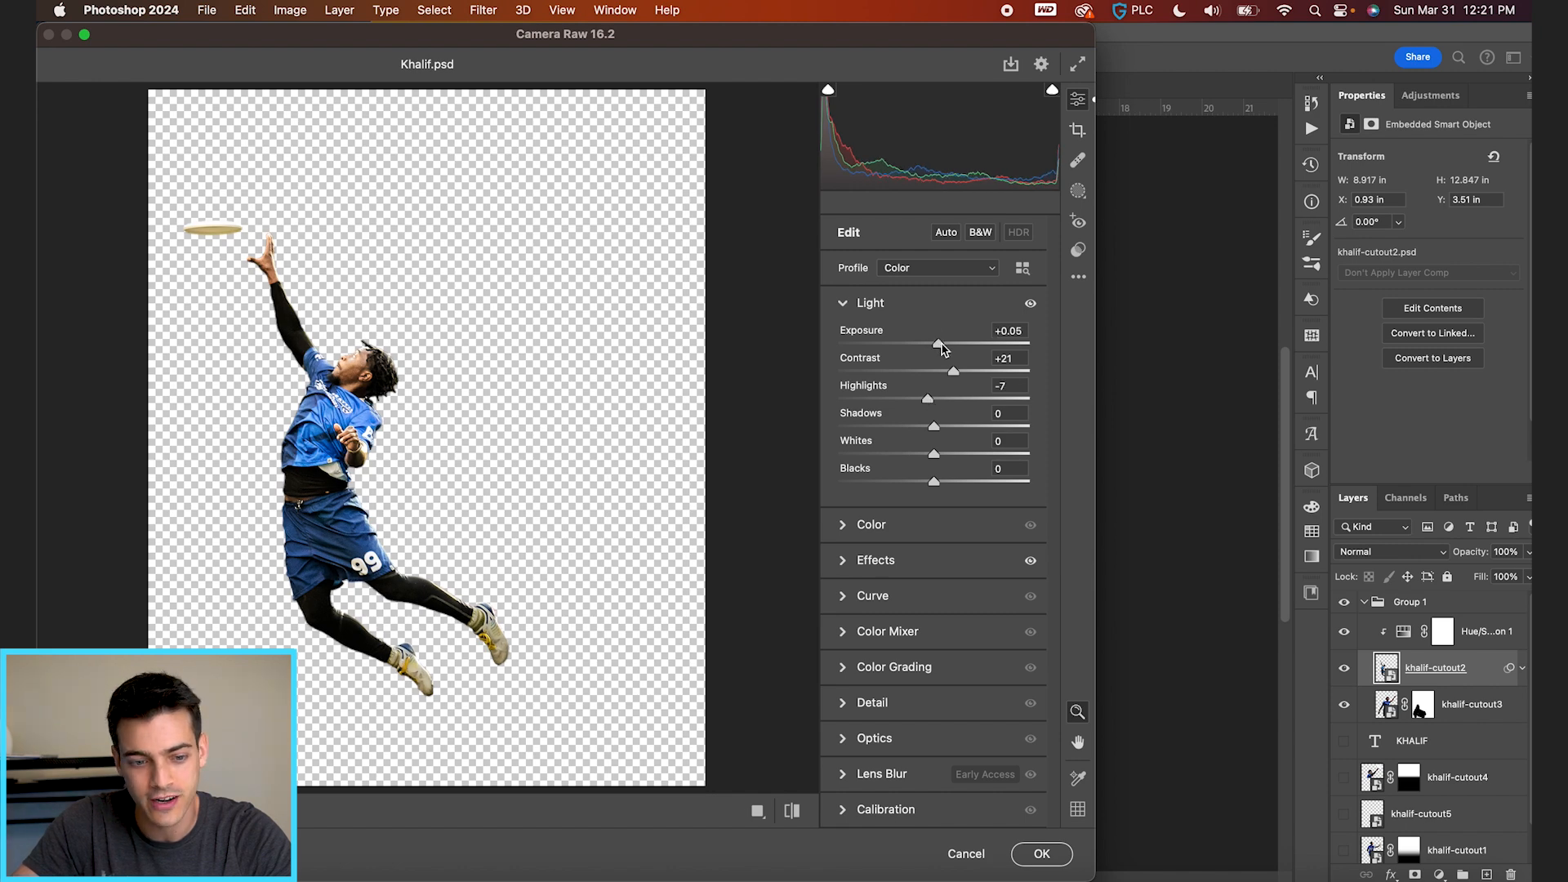
pyautogui.moveTo(935, 429); pyautogui.dragTo(923, 483)
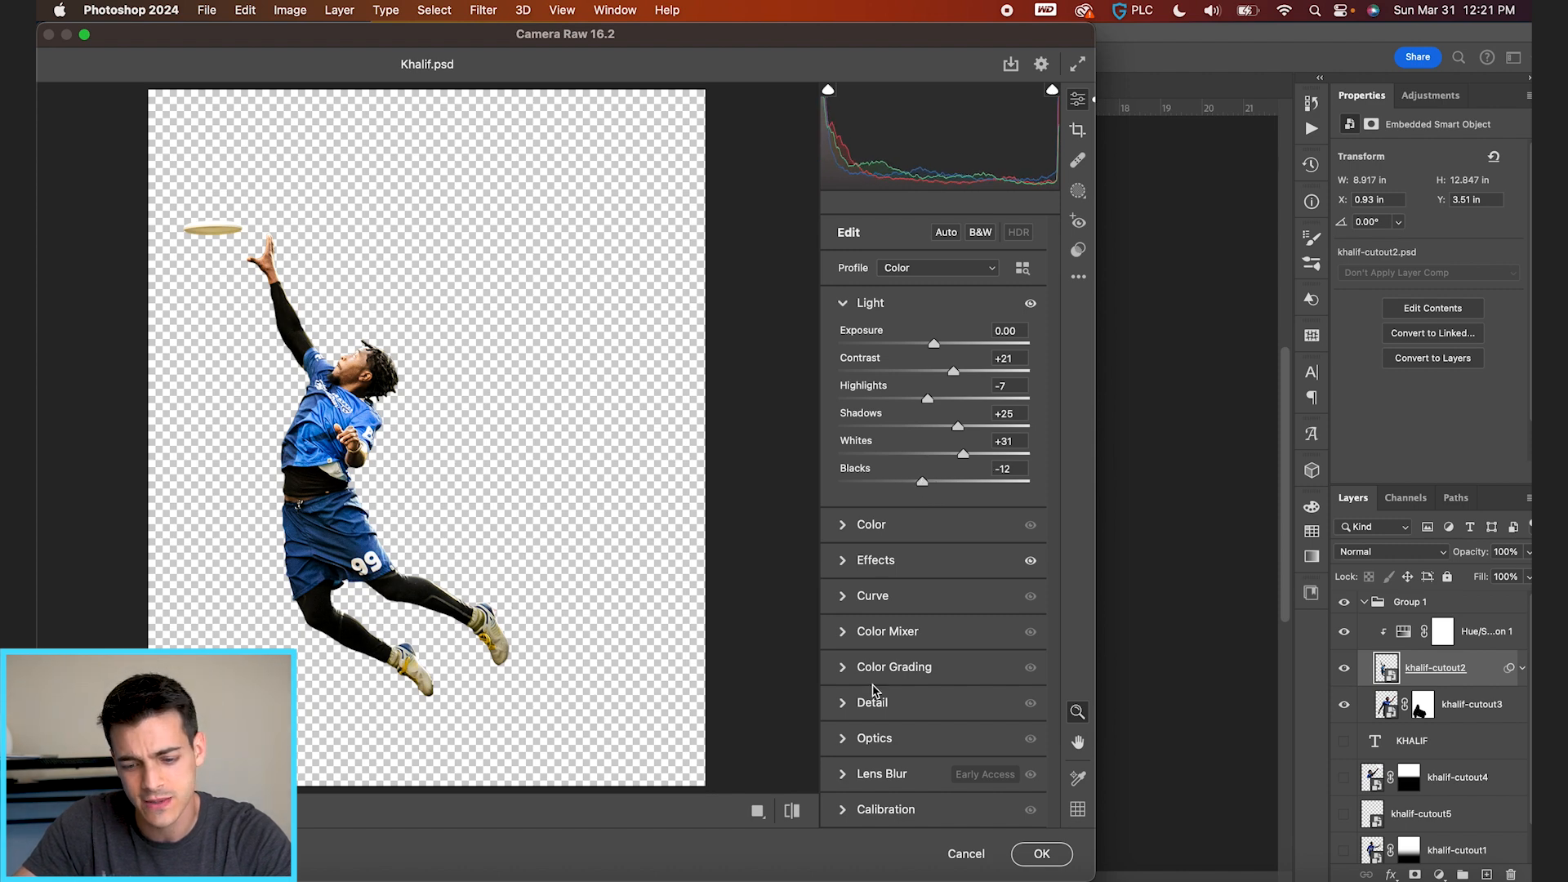
pyautogui.click(845, 708)
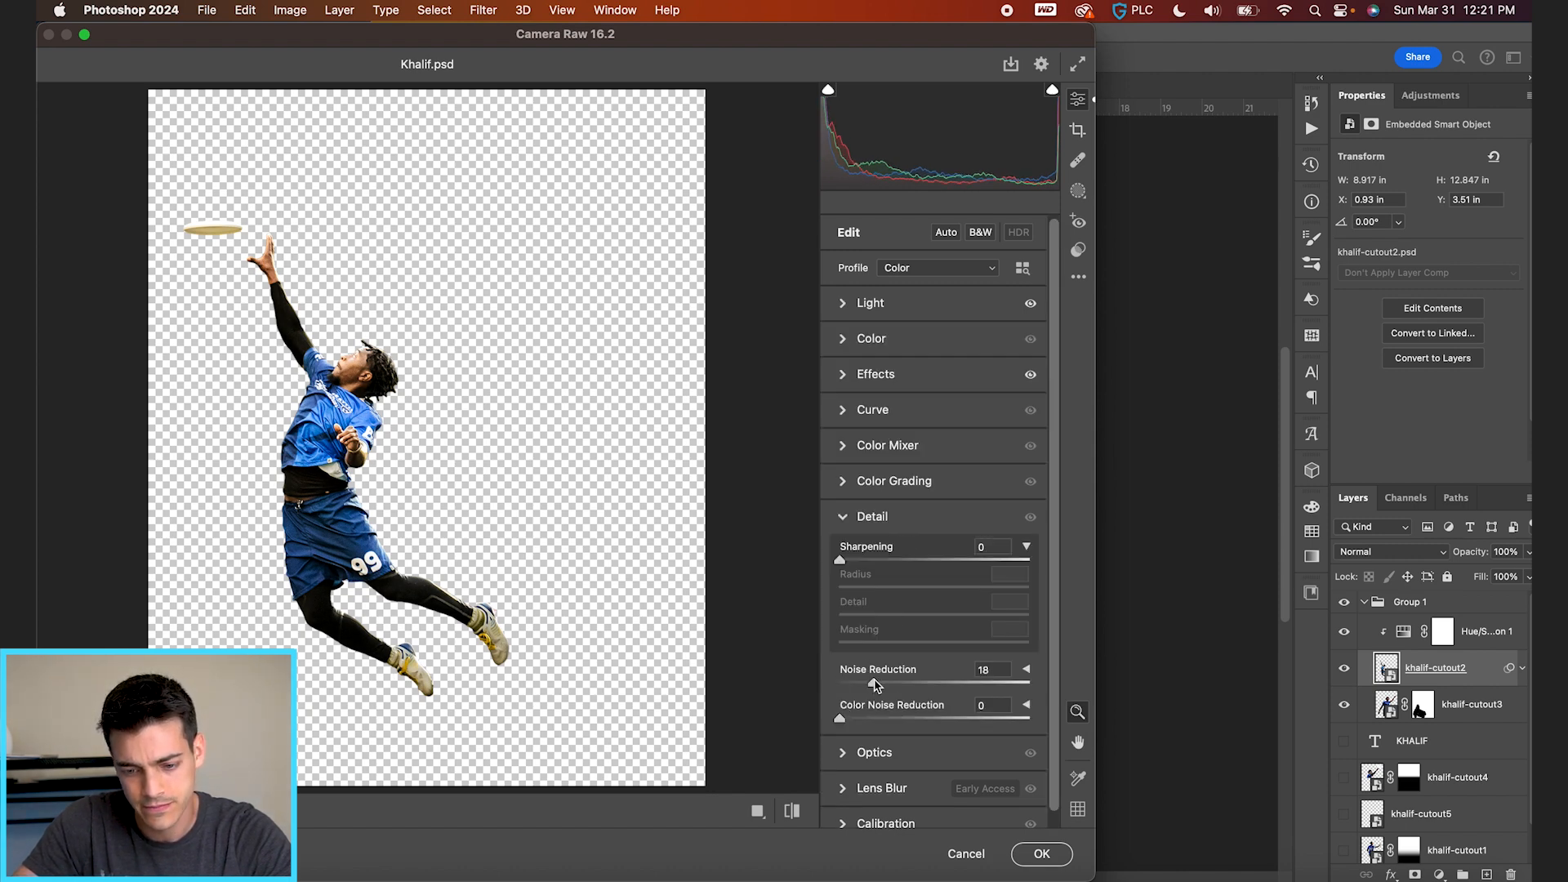
pyautogui.click(1039, 855)
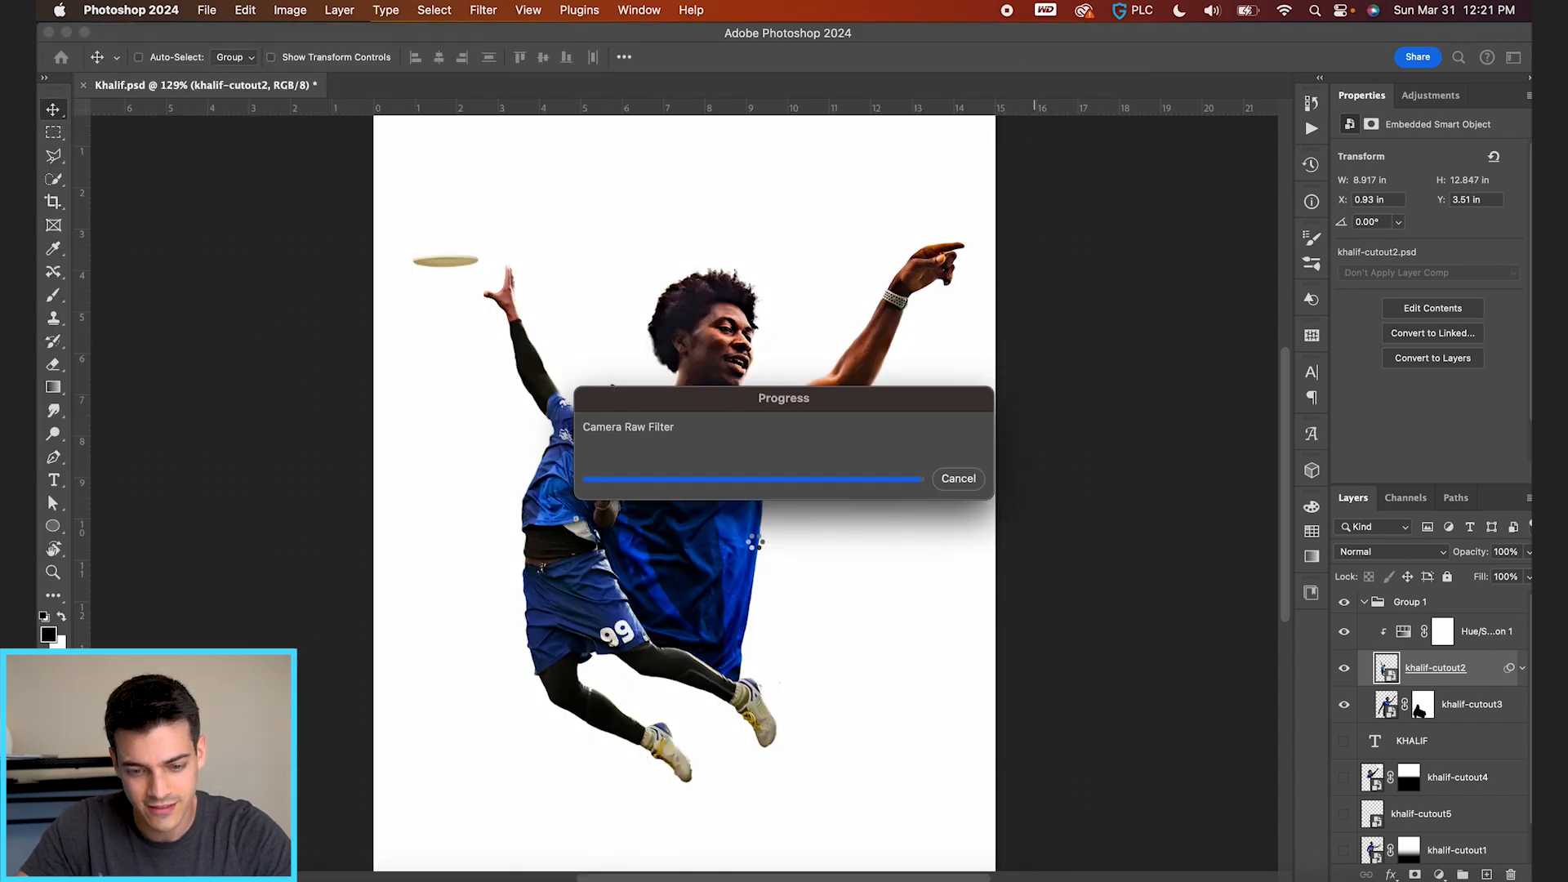
# Add a Hue/Saturation adjustment clipped to khalif-cutout3 and lower the saturation of the Blues to -33
pyautogui.scroll(-3, 1420, 704)
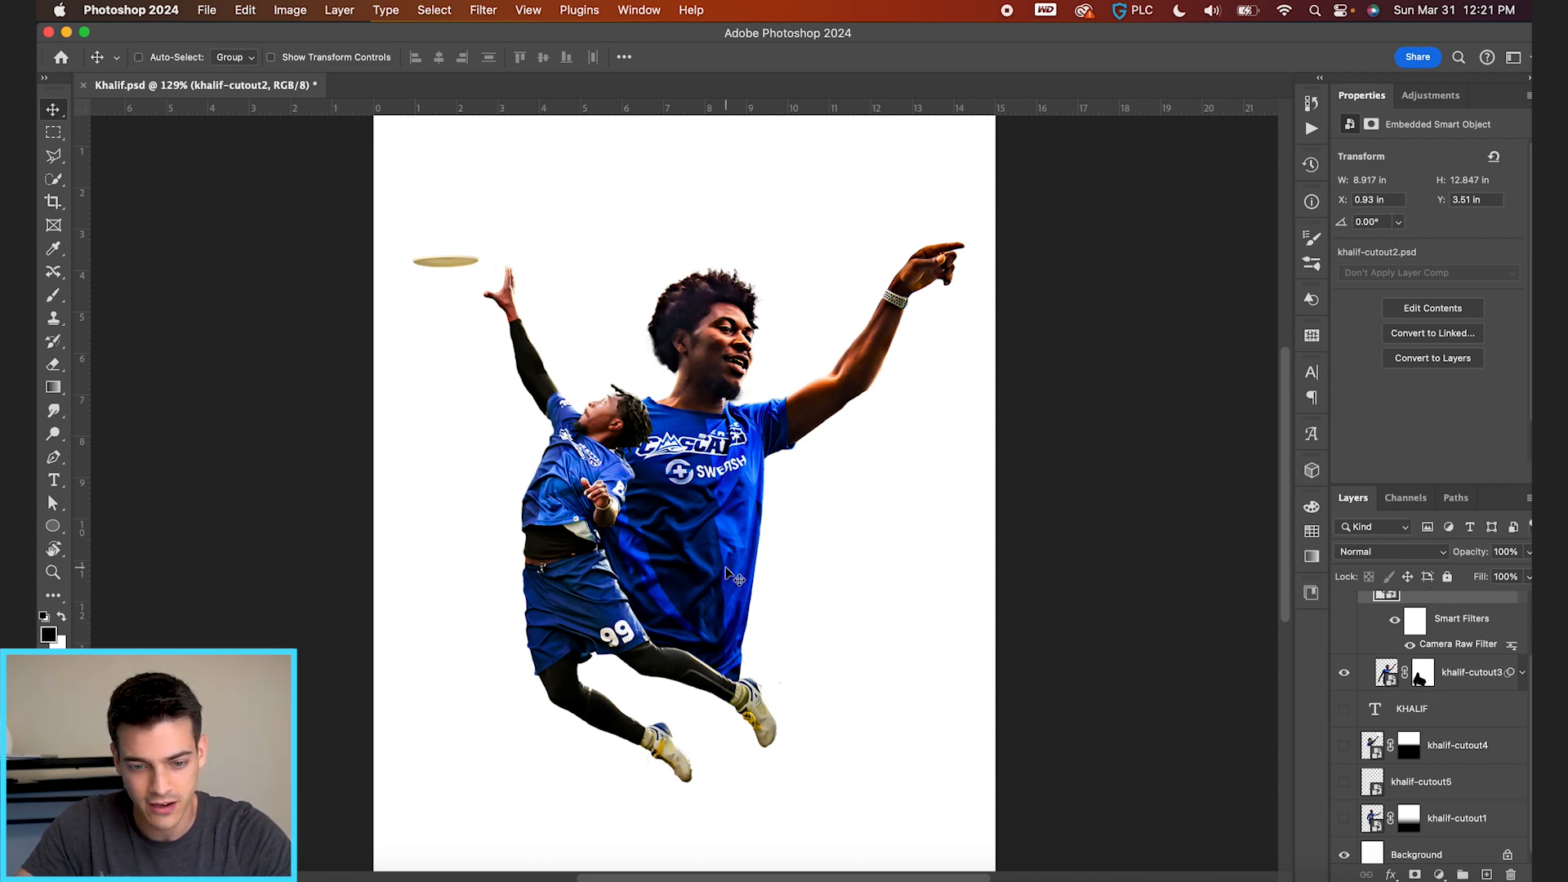
pyautogui.scroll(3, 726, 572)
pyautogui.scroll(-1, 784, 560)
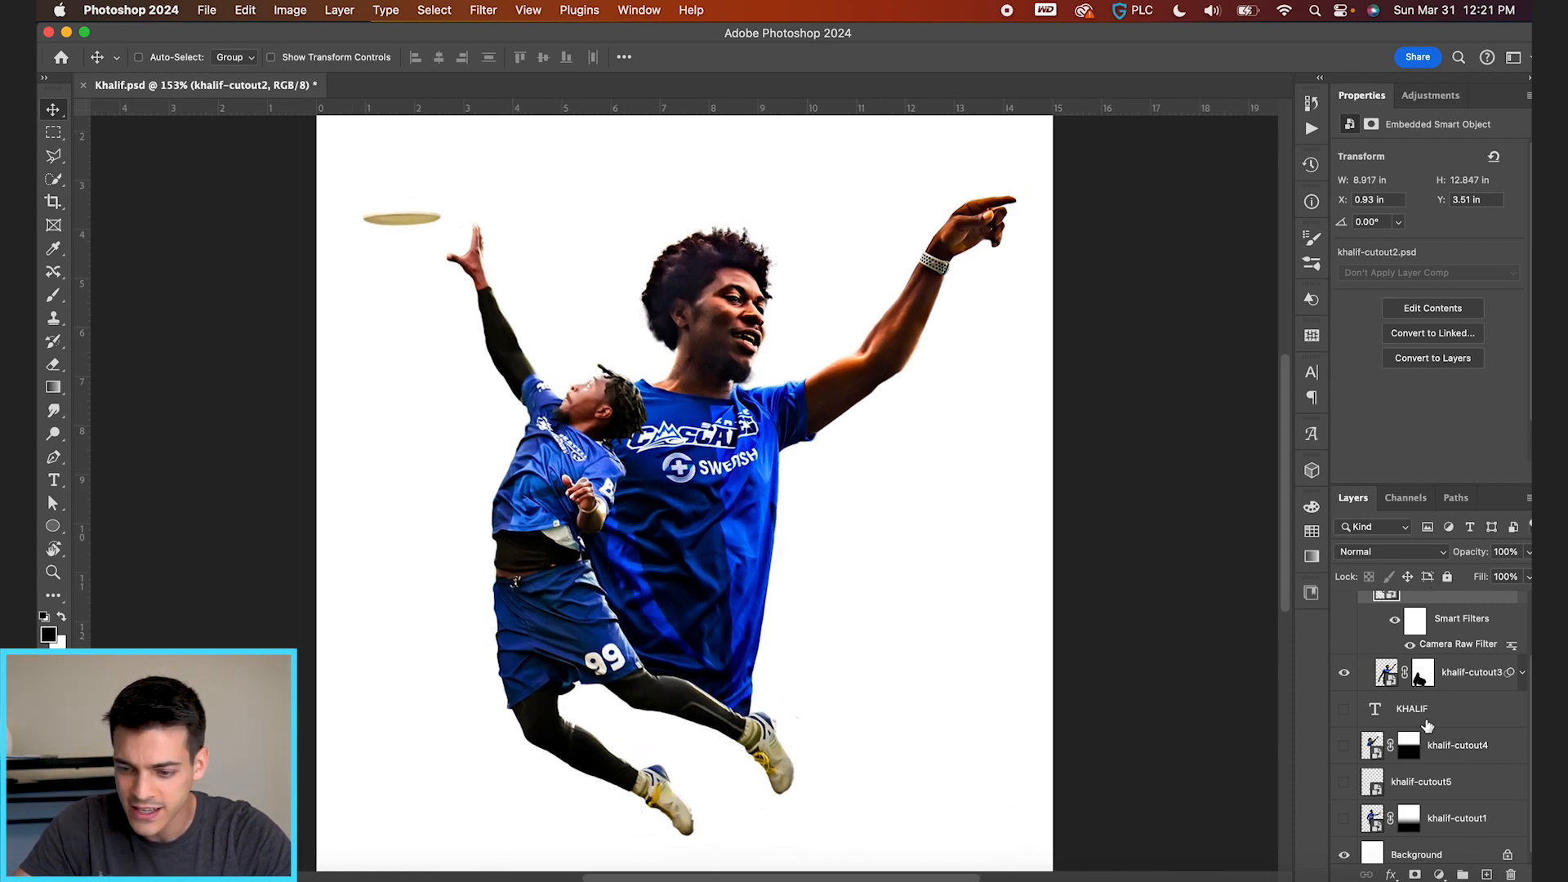
pyautogui.click(1387, 681)
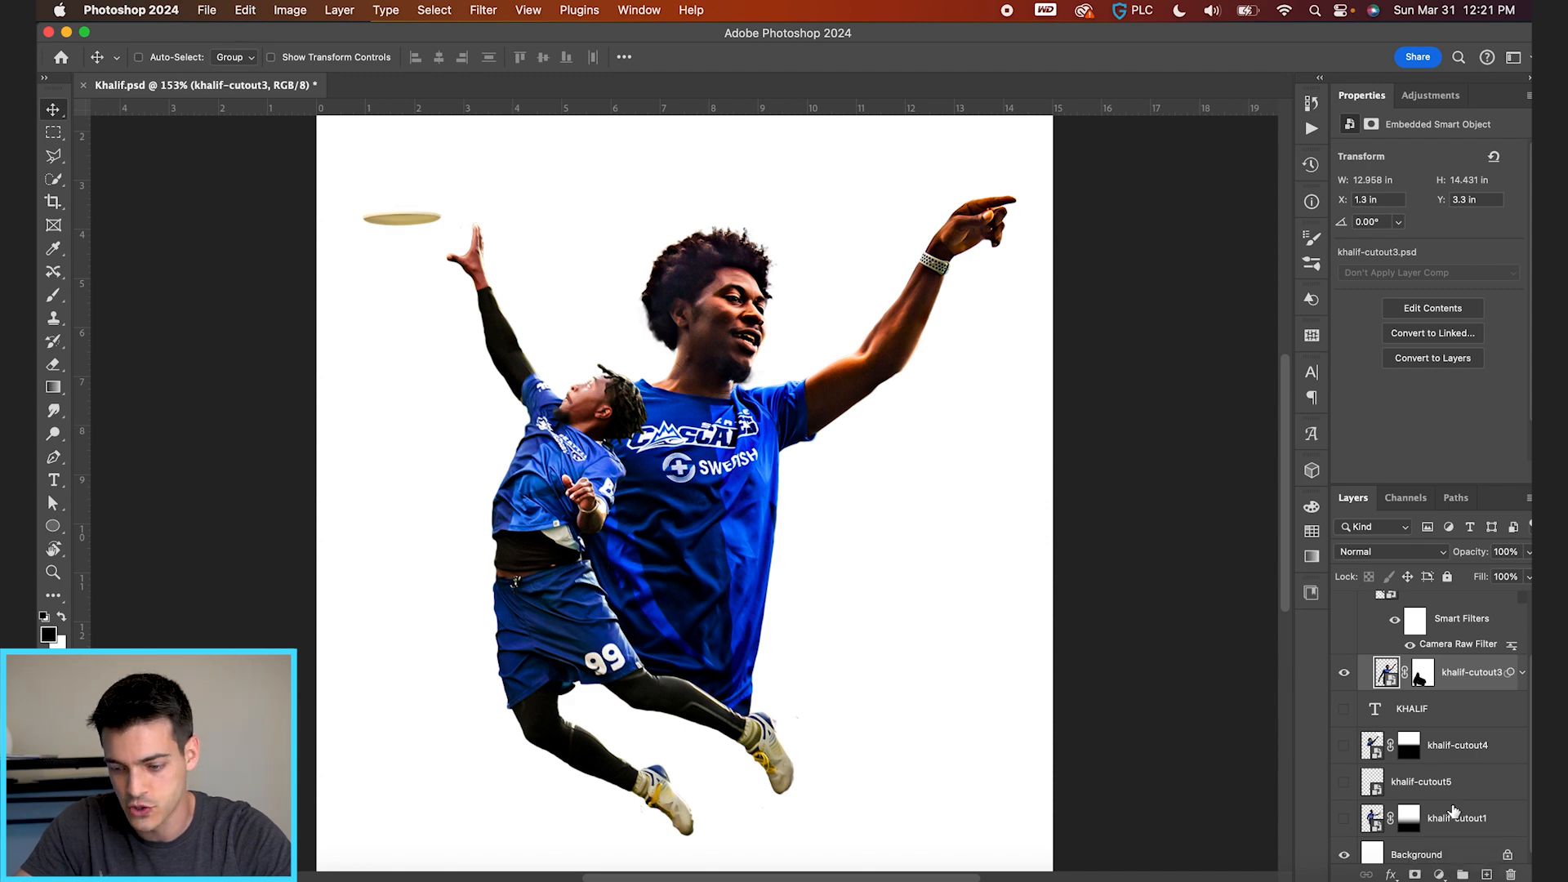
pyautogui.click(1439, 874)
pyautogui.click(1454, 778)
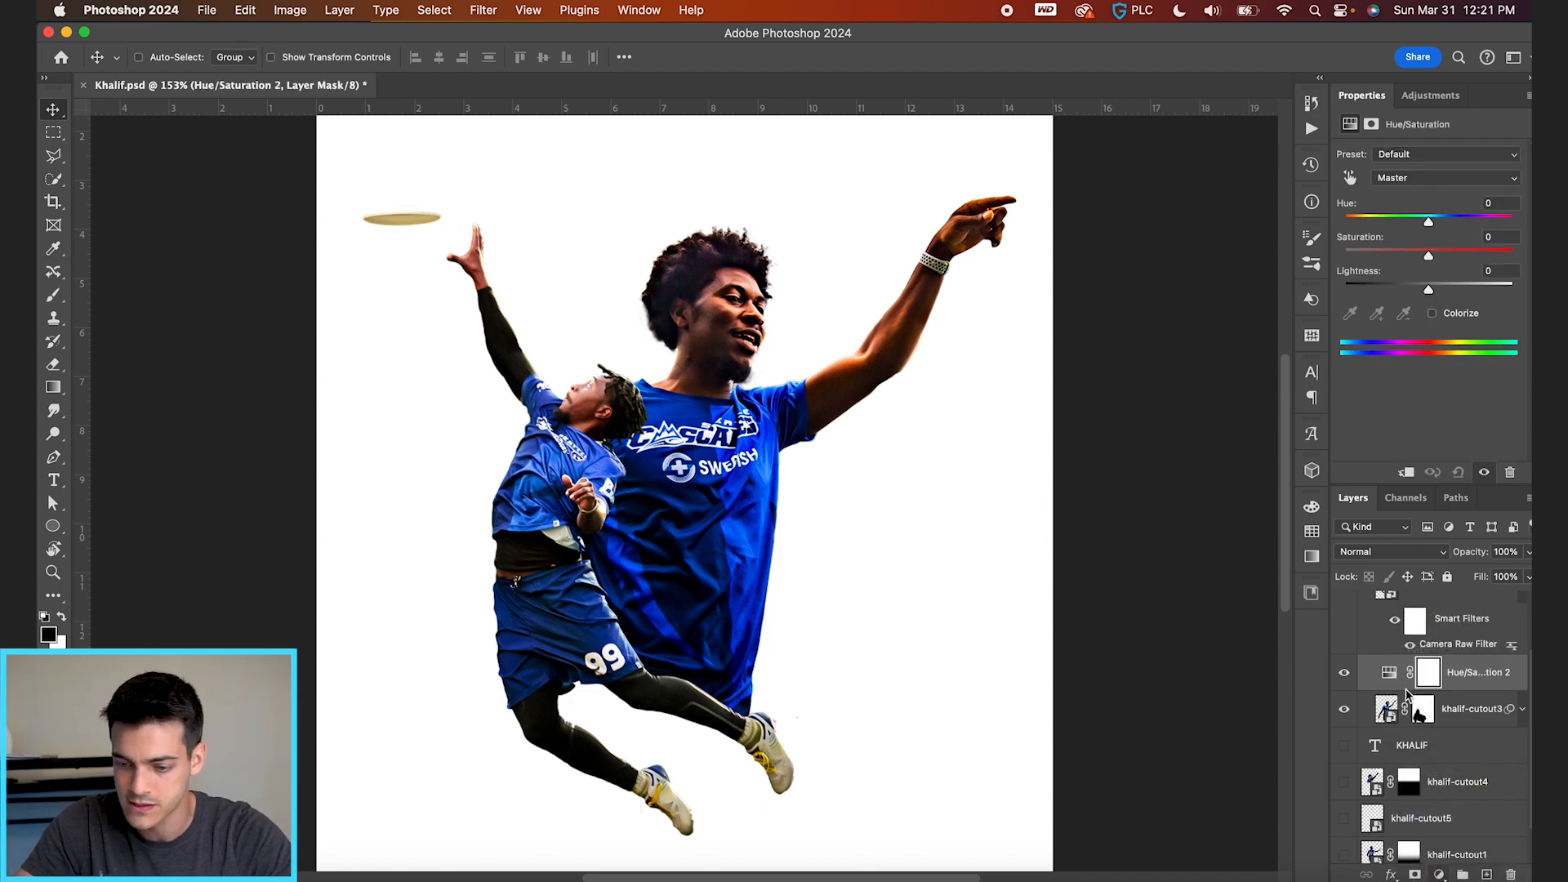
pyautogui.press('super+alt+g')
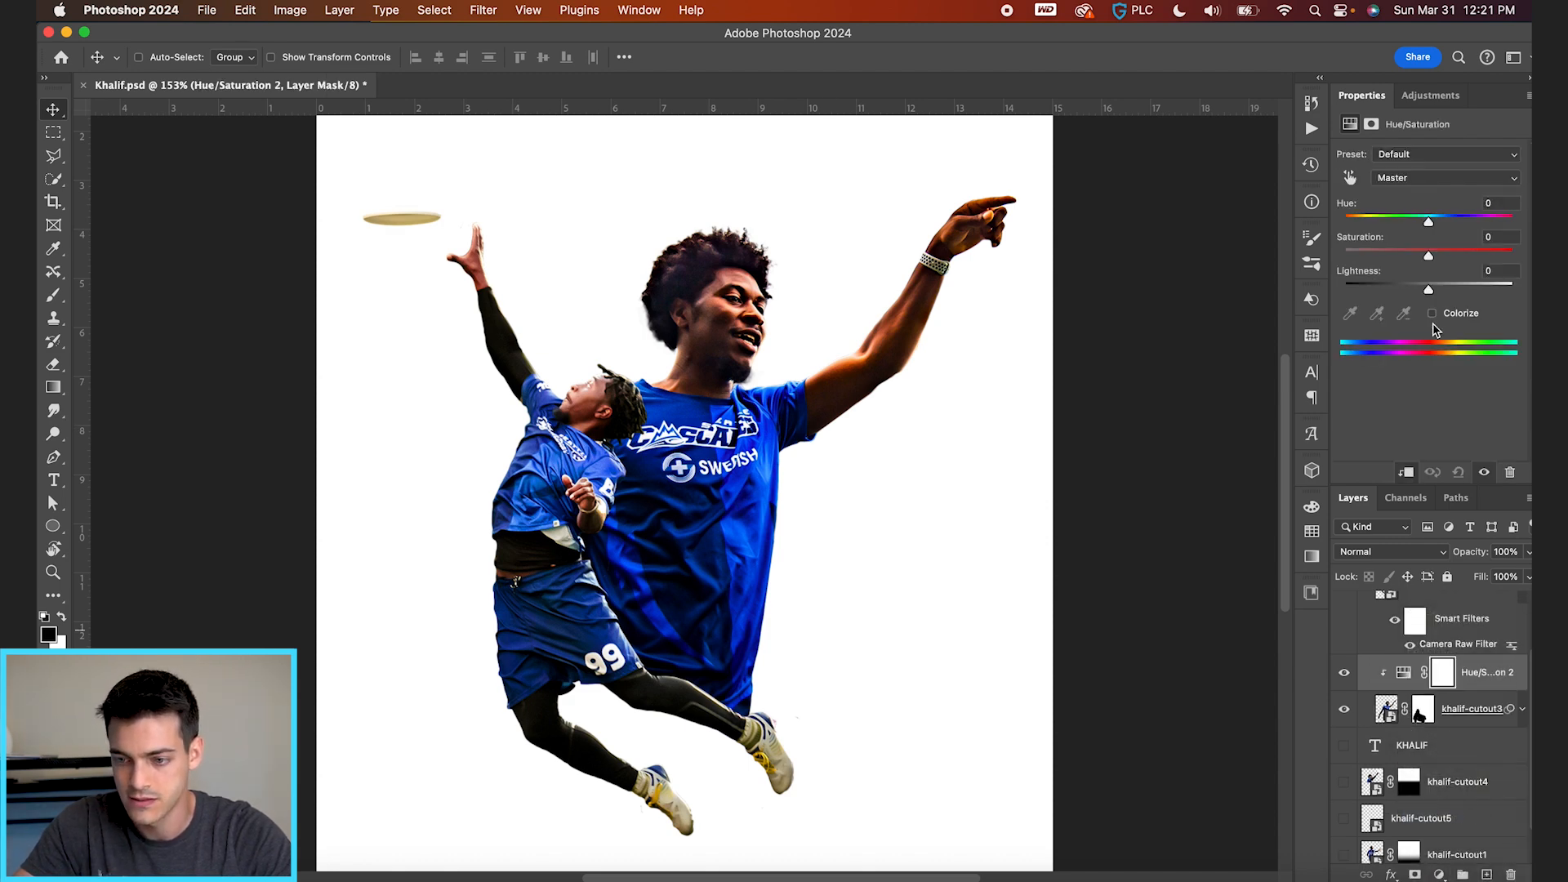
pyautogui.click(1439, 179)
pyautogui.click(1417, 263)
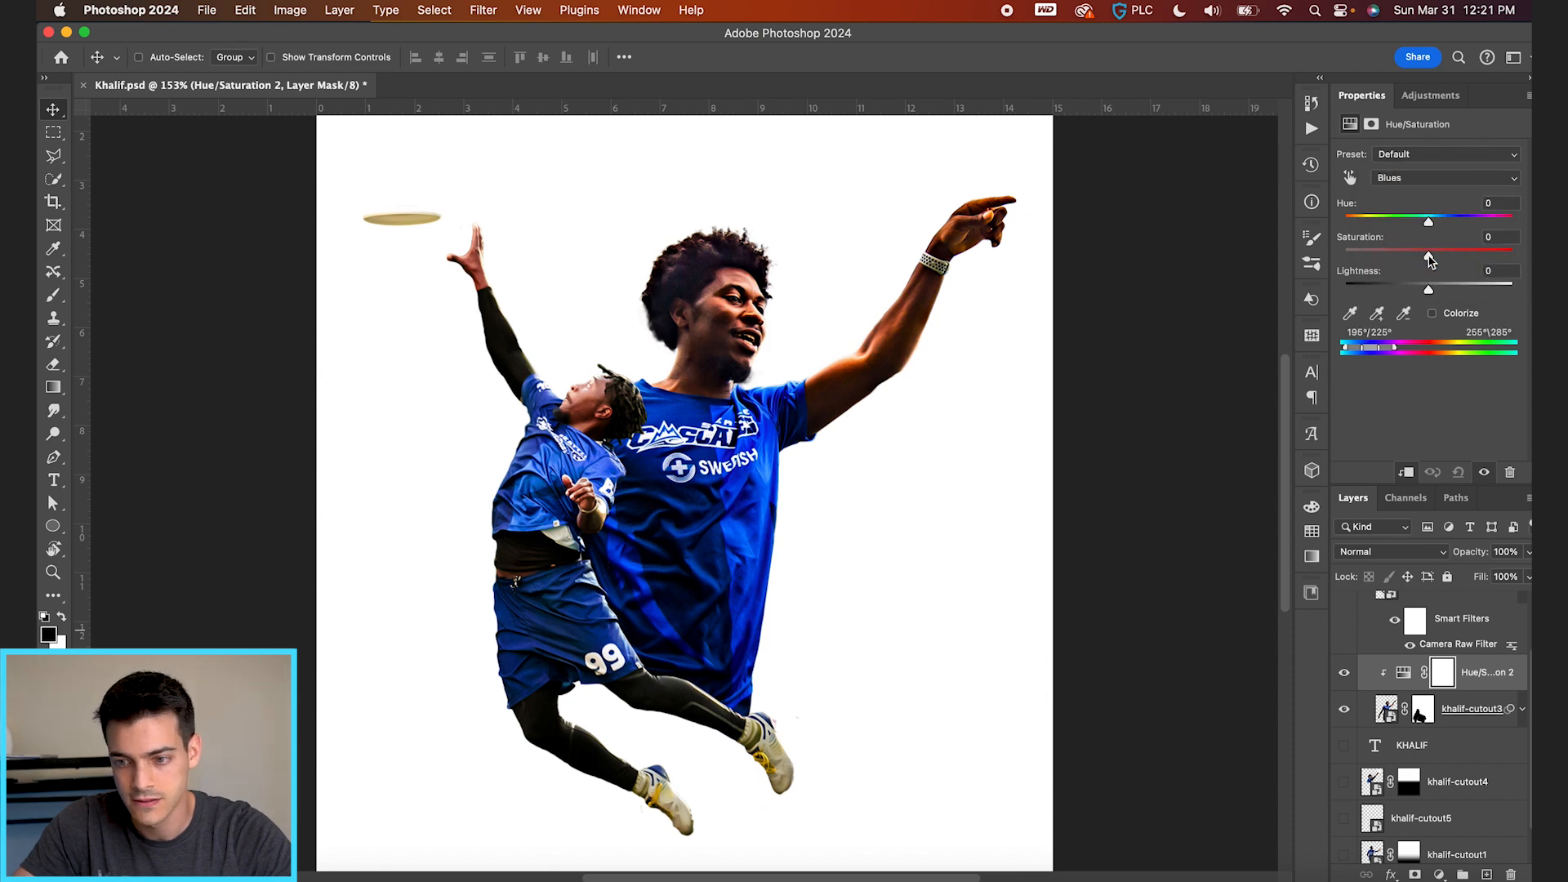
pyautogui.moveTo(1408, 260); pyautogui.dragTo(1399, 257)
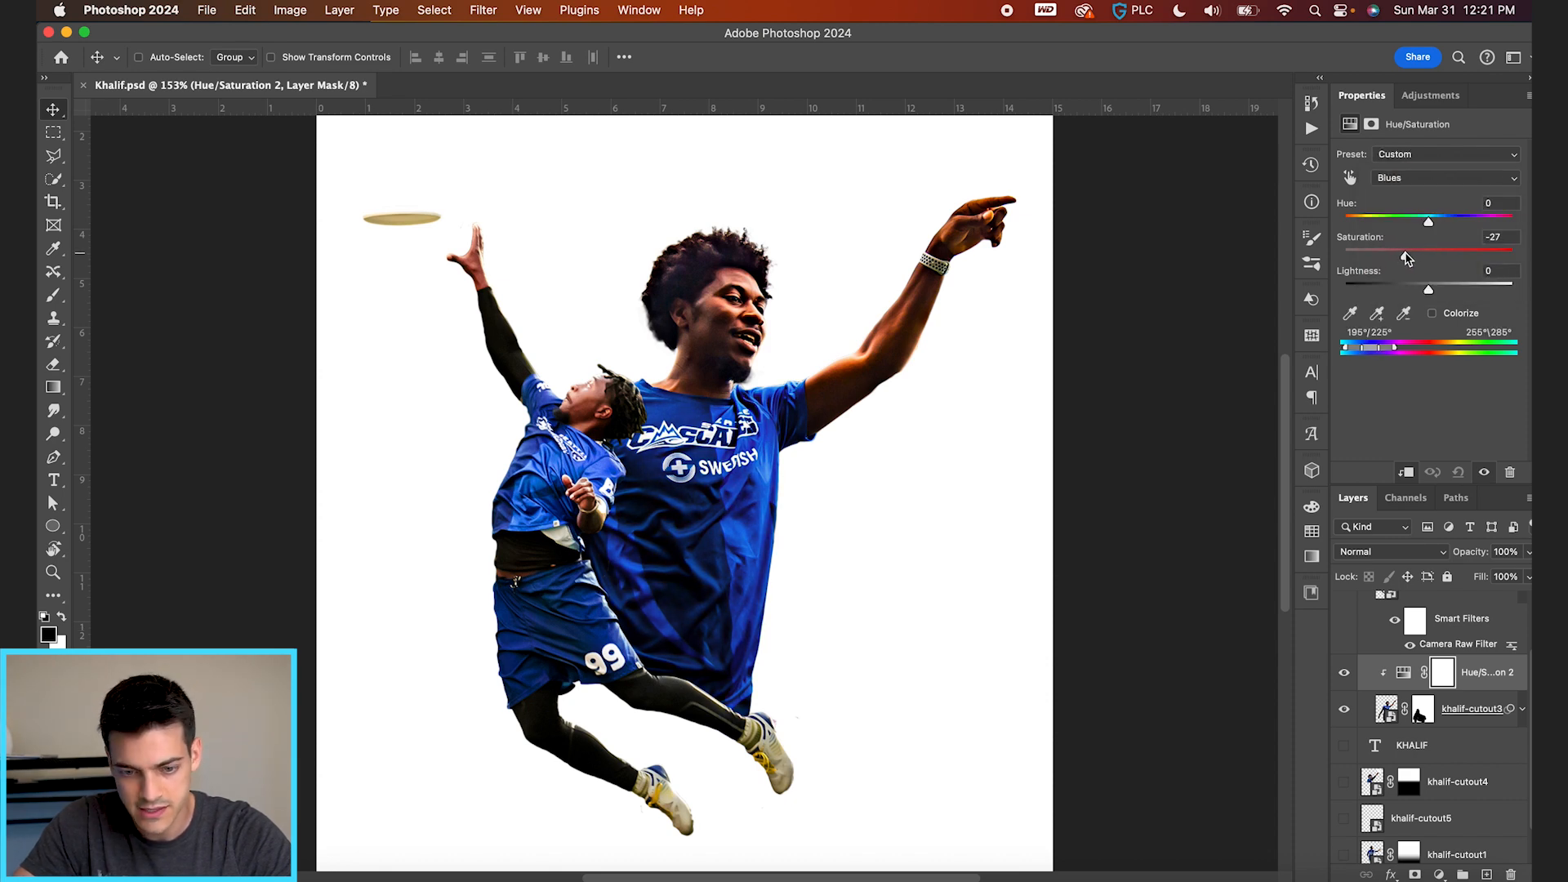
# In khalif-cutout3's Hue/Saturation adjustment, set the Yellows to Hue -8 and Saturation -13, and the Reds to Saturation -13
pyautogui.click(1458, 185)
pyautogui.click(1454, 127)
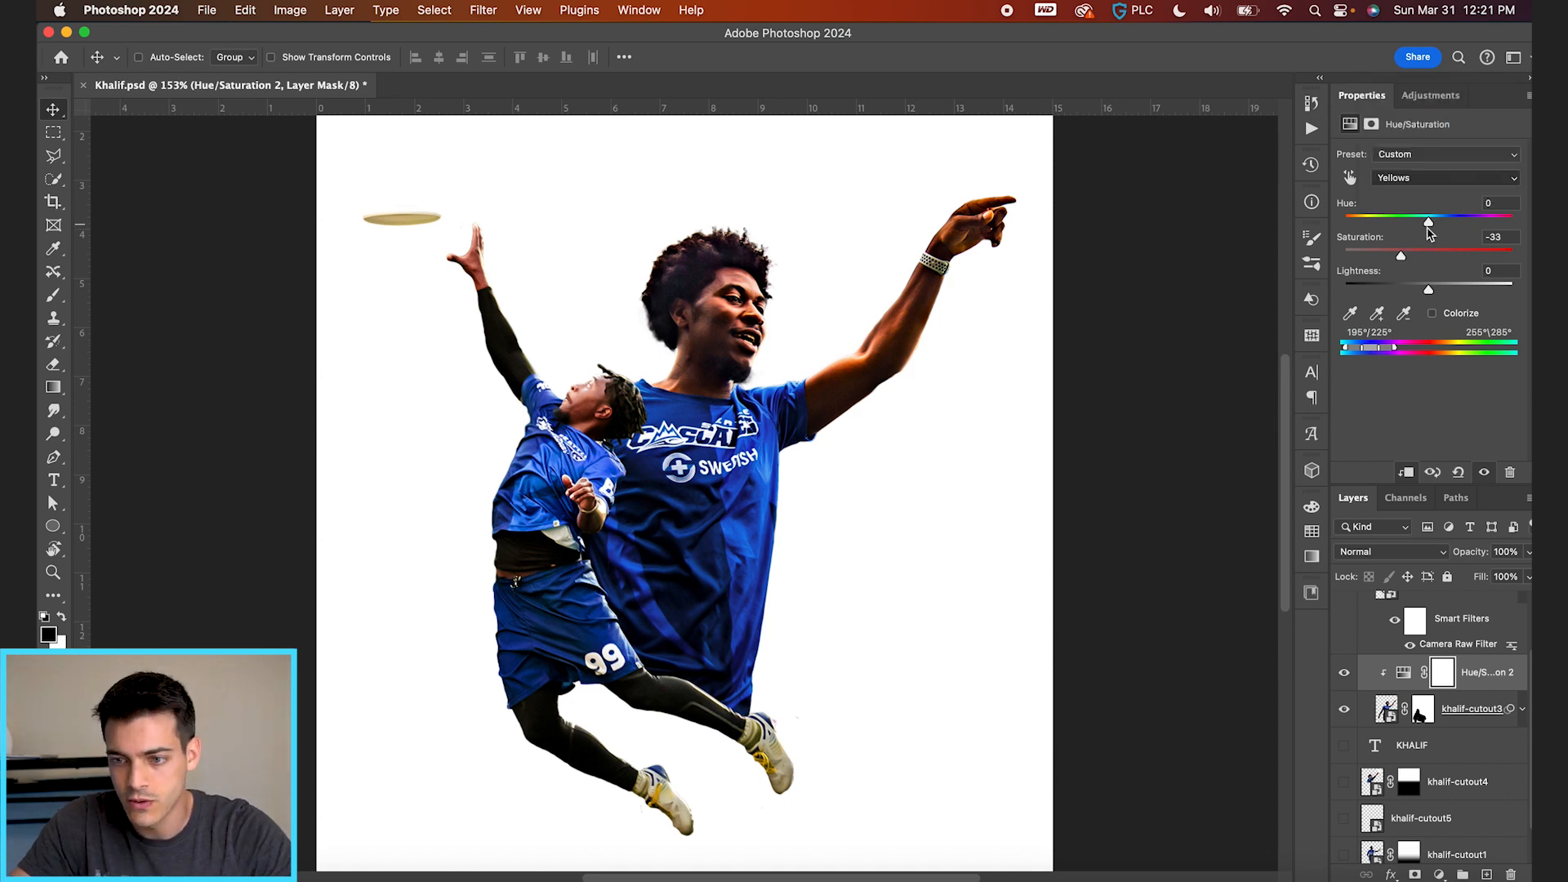
pyautogui.moveTo(1429, 225); pyautogui.dragTo(1419, 222)
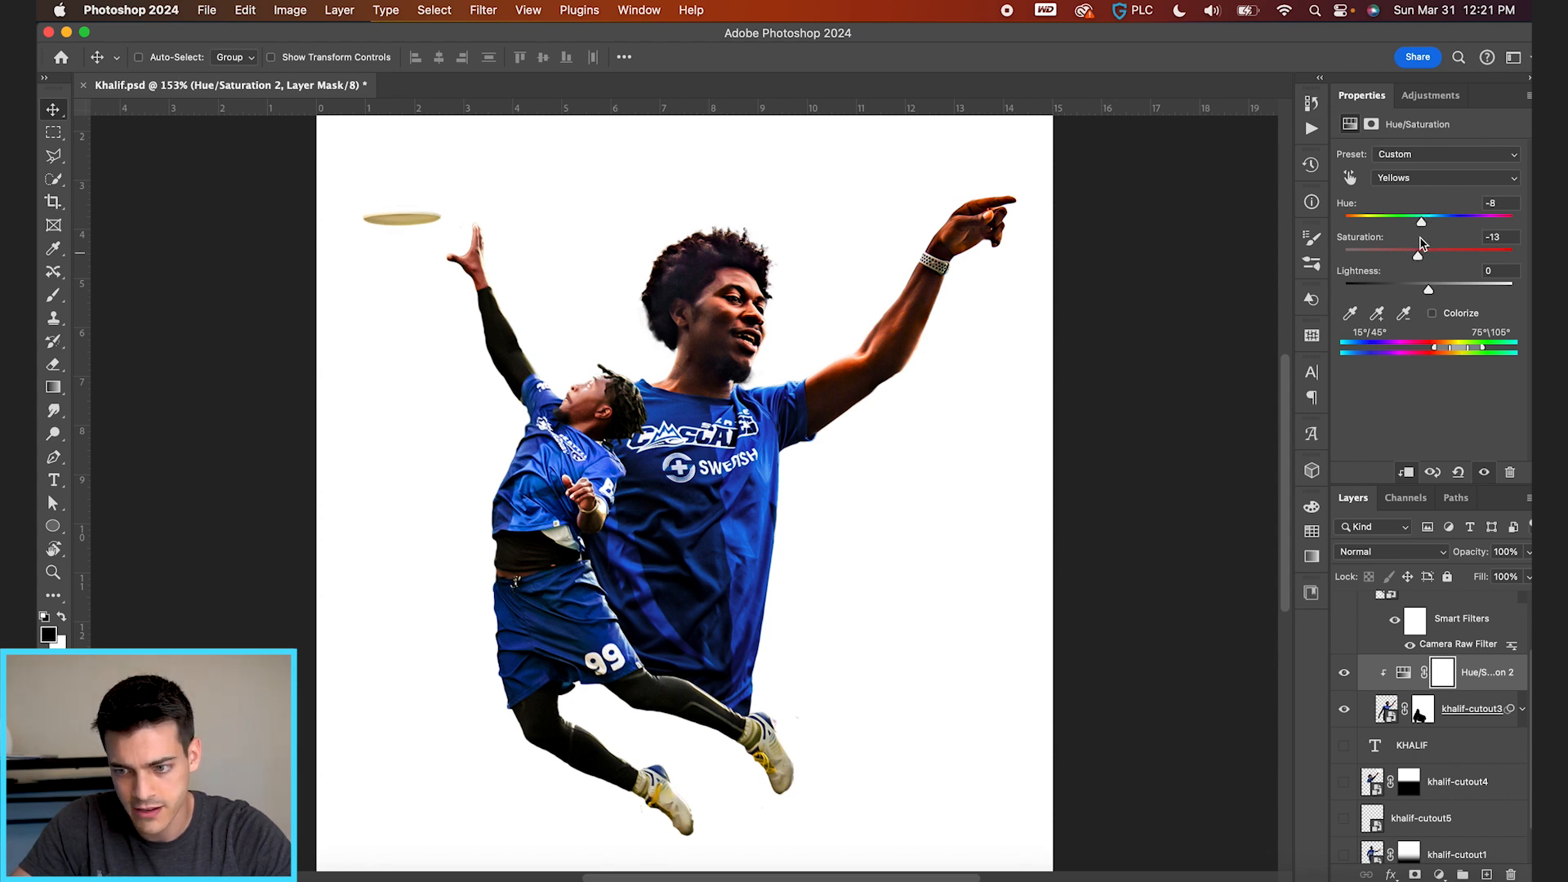
pyautogui.click(1432, 178)
pyautogui.click(1425, 160)
pyautogui.moveTo(1435, 225)
pyautogui.mouseDown()
pyautogui.moveTo(1459, 227)
pyautogui.moveTo(1432, 223)
pyautogui.mouseUp()
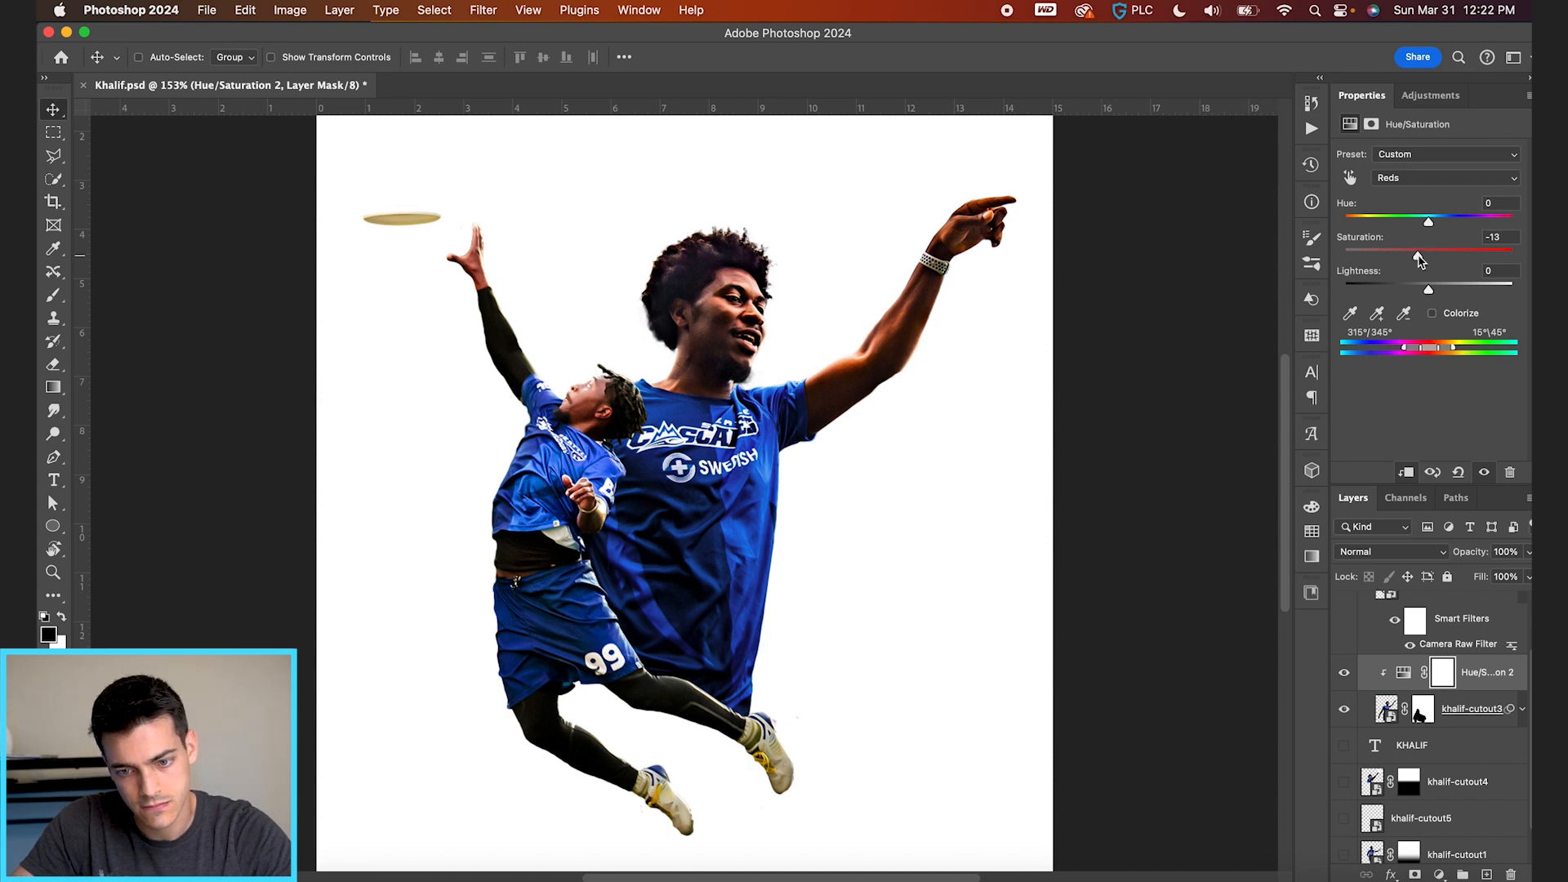
# Add a Curves adjustment clipped to khalif-cutout2 and brighten the midtones by raising input 141 to output 183
pyautogui.scroll(-3, 783, 505)
pyautogui.scroll(3, 783, 505)
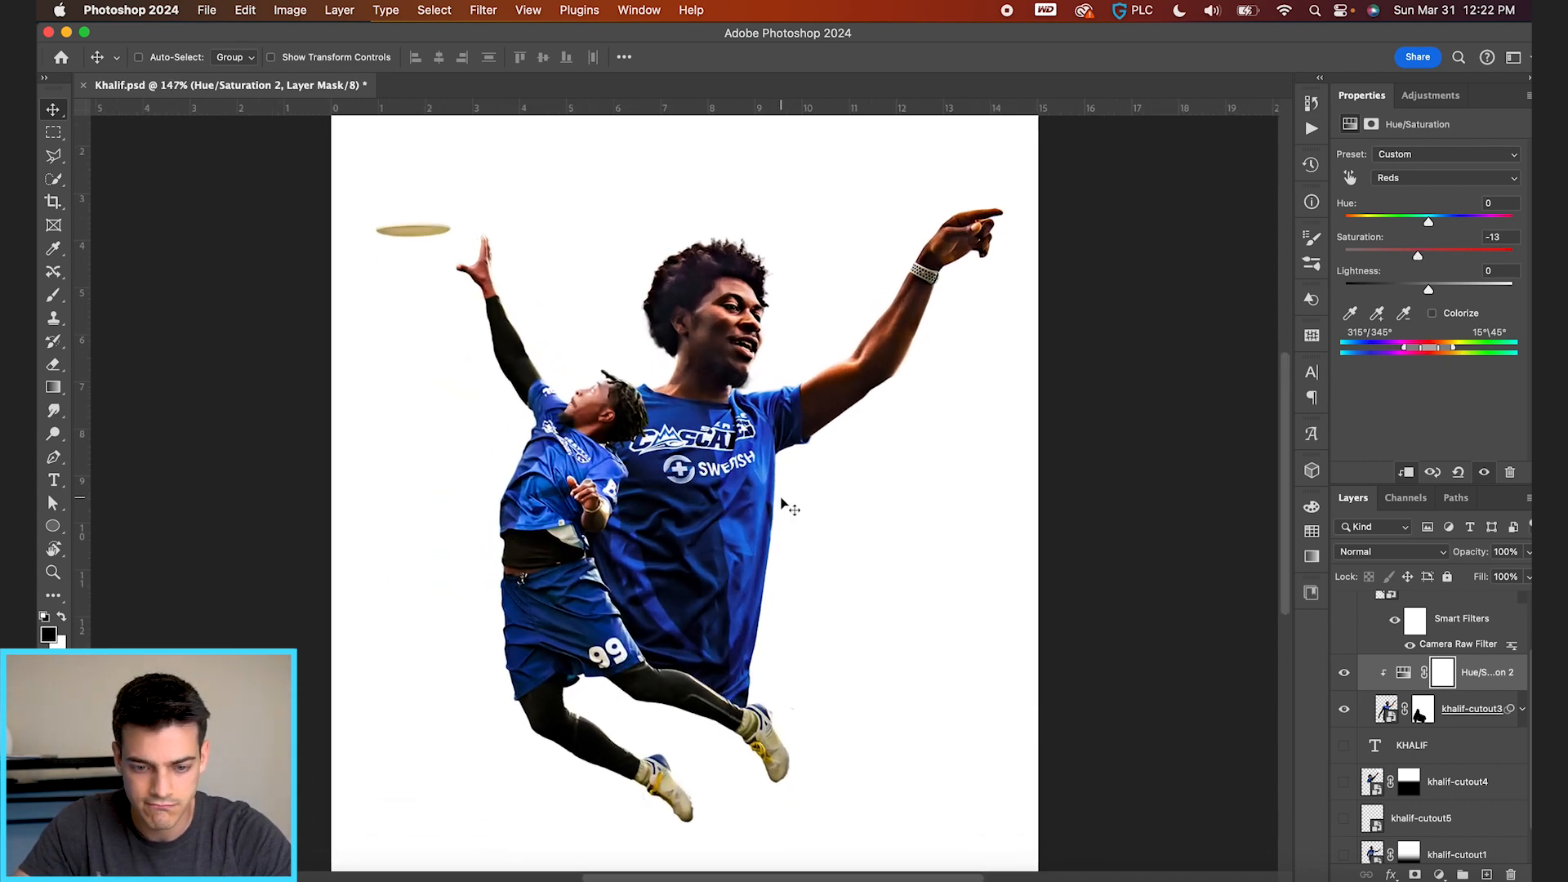
pyautogui.scroll(2, 1404, 694)
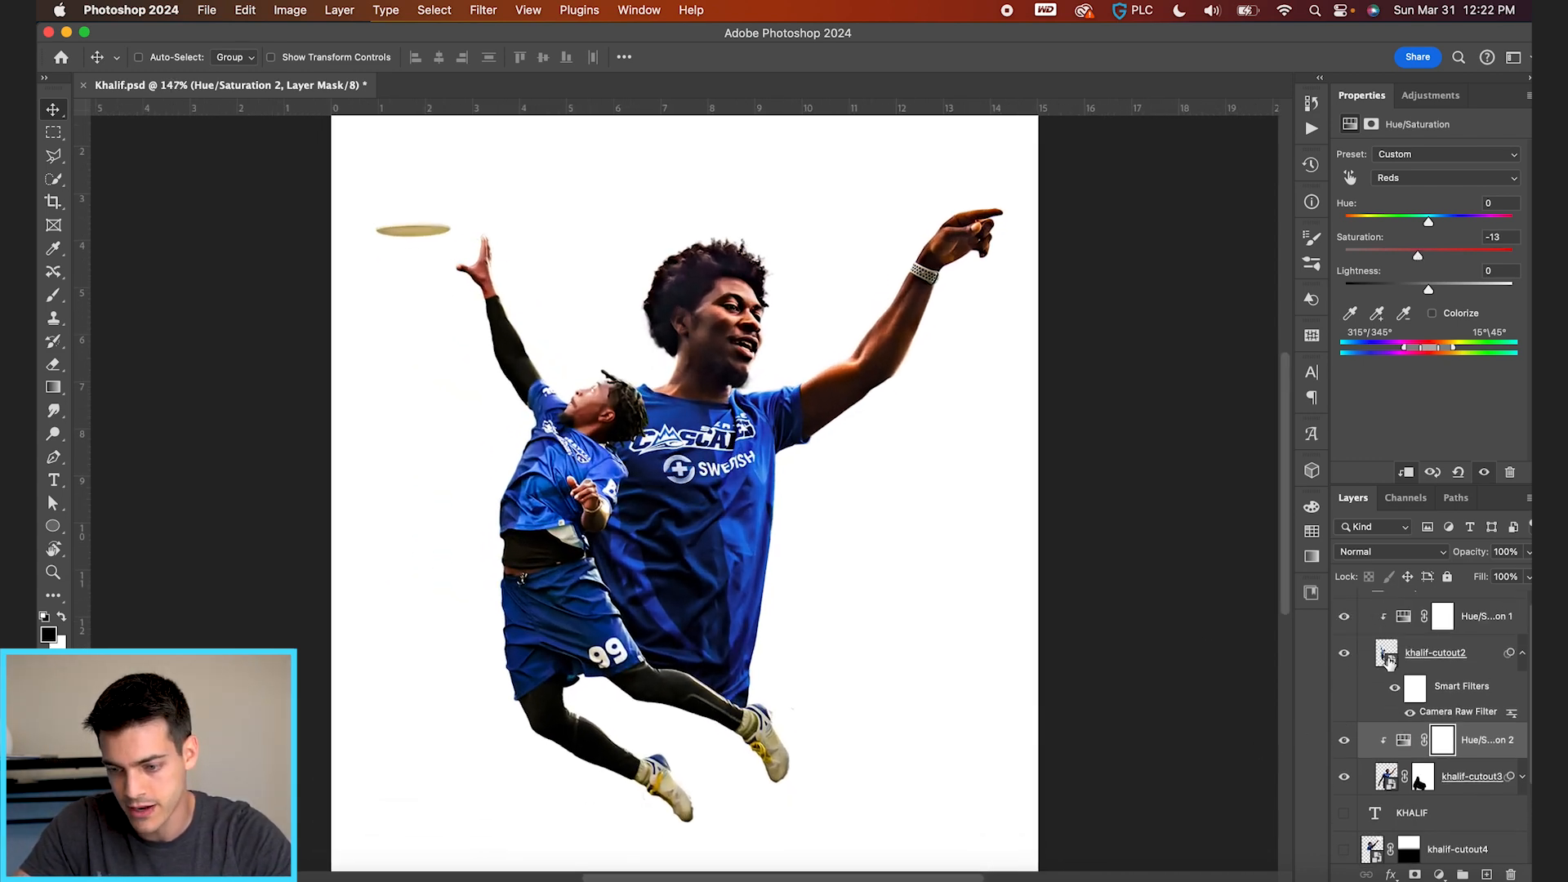
pyautogui.click(1389, 658)
pyautogui.click(1440, 876)
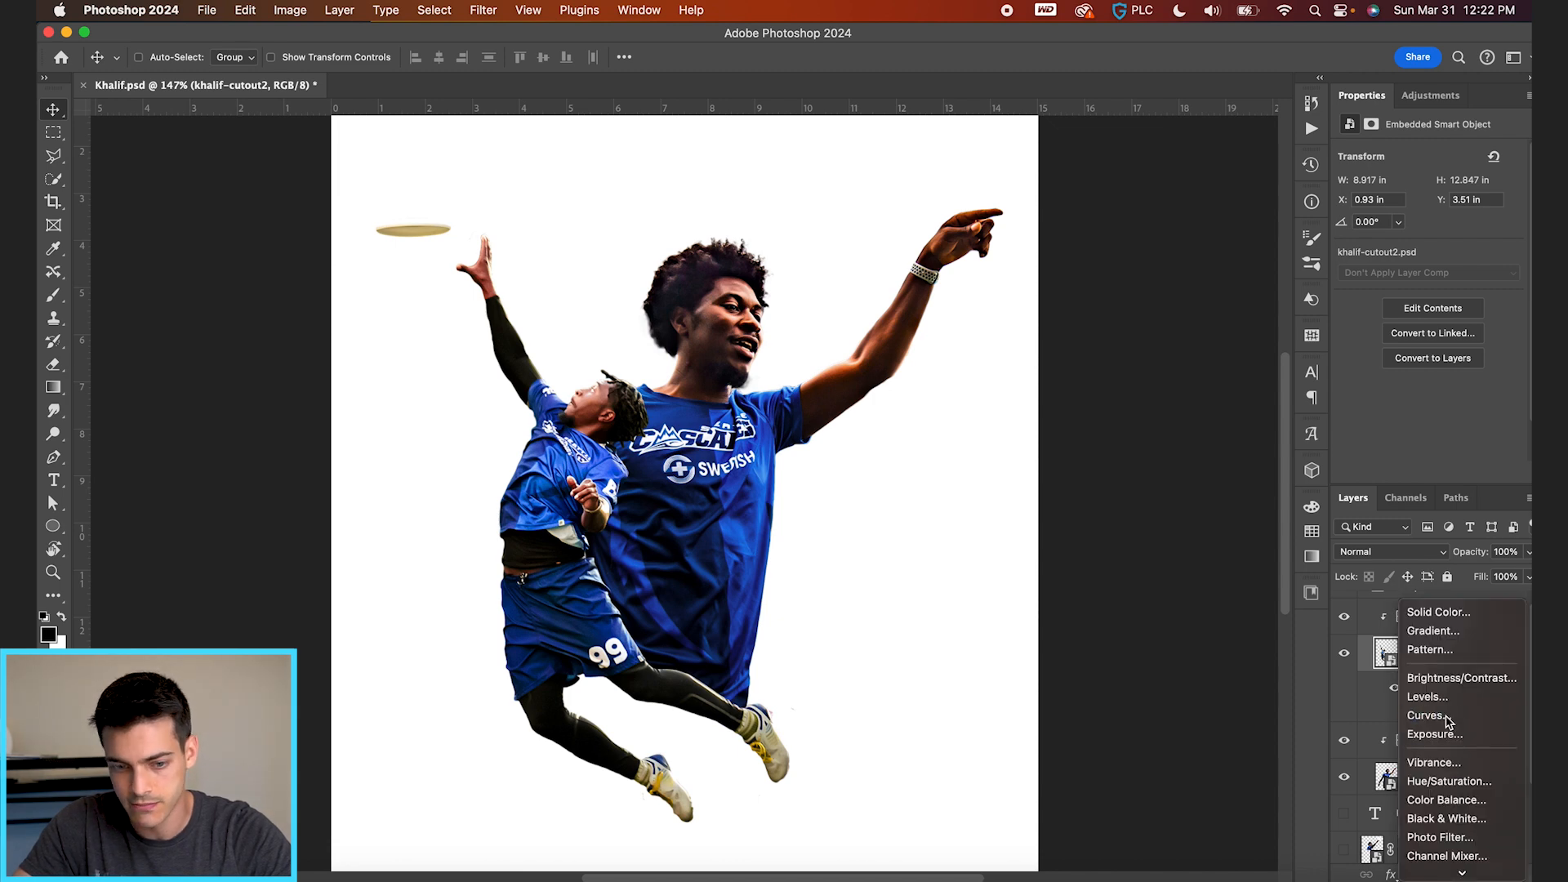
pyautogui.click(1446, 718)
pyautogui.click(1404, 654)
pyautogui.moveTo(1454, 253); pyautogui.dragTo(1453, 240)
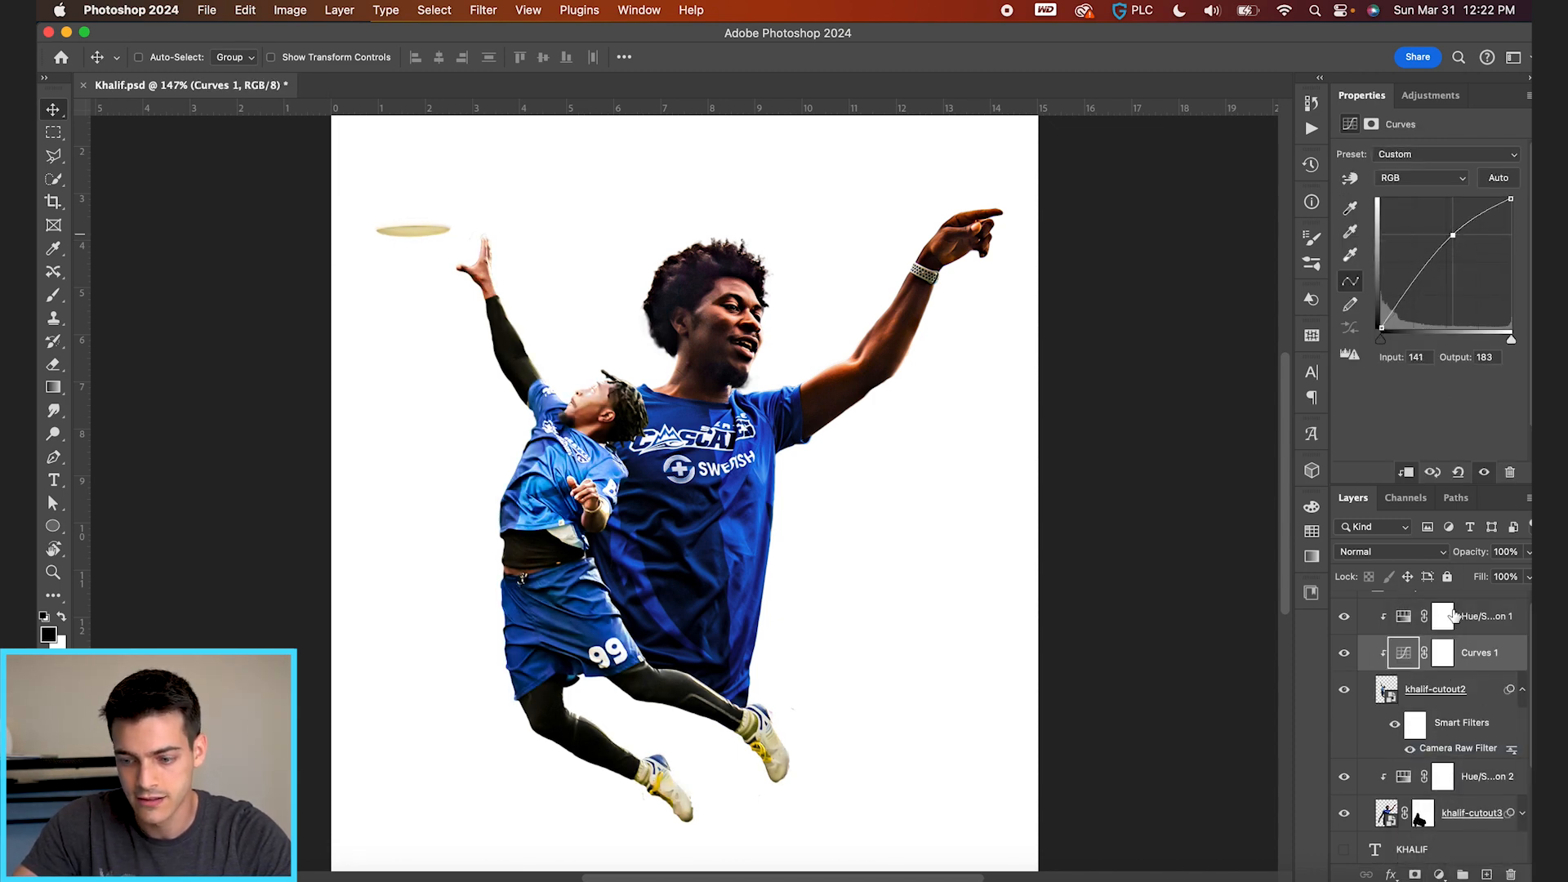
# Invert the Curves mask to black and paint white with a large soft brush over the jumping player's face and raised hand
pyautogui.click(1443, 653)
pyautogui.hotkey('ctrl', 'i')
pyautogui.press('b')
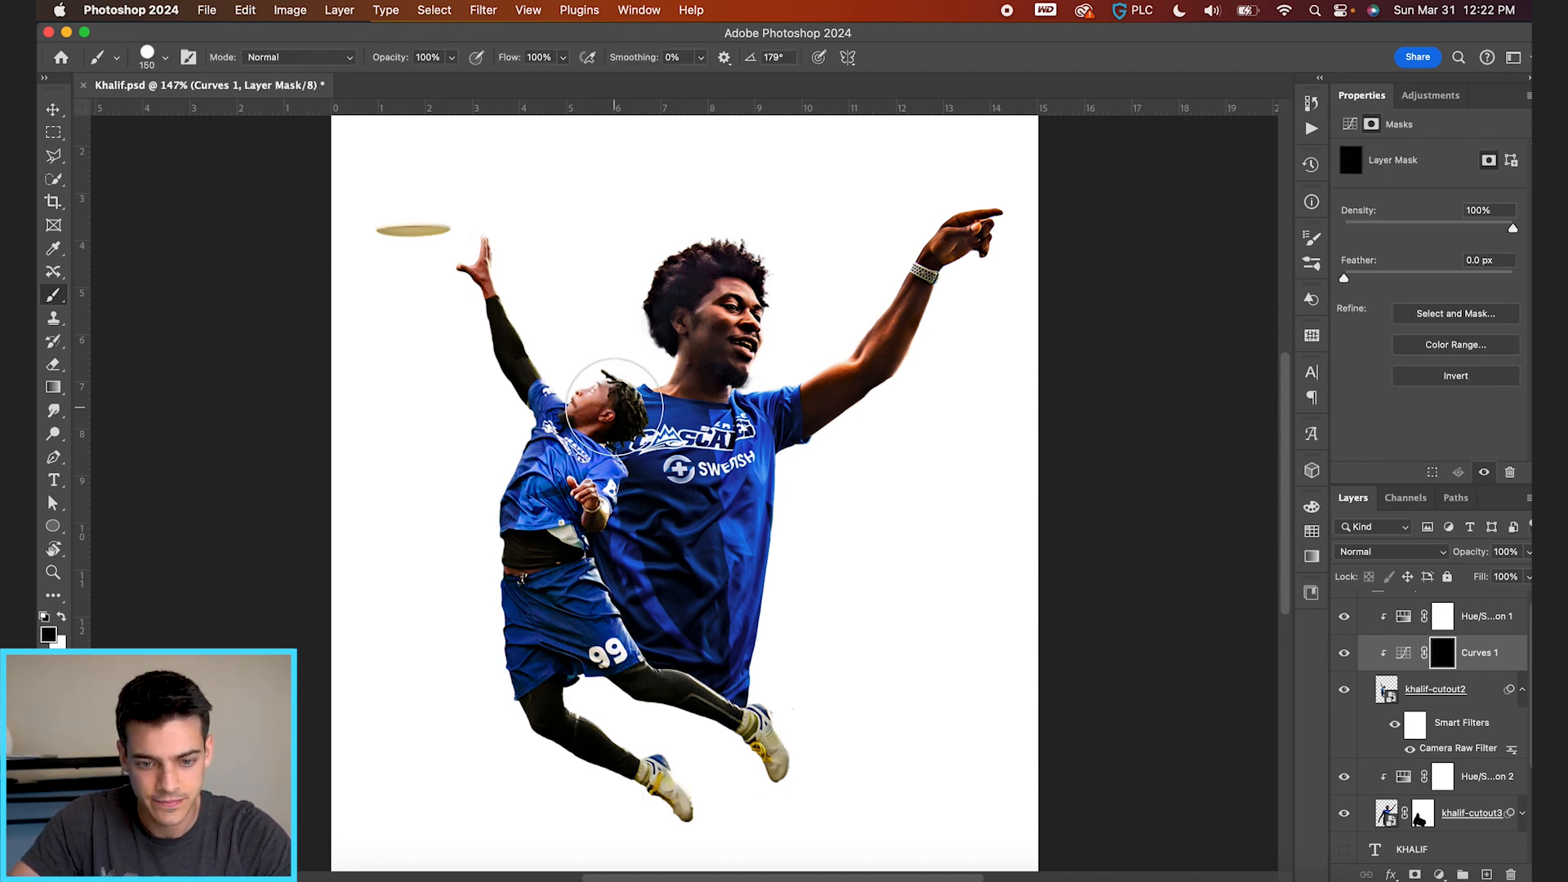
pyautogui.scroll(5, 614, 406)
pyautogui.press('x')
pyautogui.moveTo(611, 430)
pyautogui.mouseDown()
pyautogui.moveTo(613, 380)
pyautogui.moveTo(571, 403)
pyautogui.moveTo(595, 395)
pyautogui.moveTo(571, 375)
pyautogui.moveTo(617, 388)
pyautogui.mouseUp()
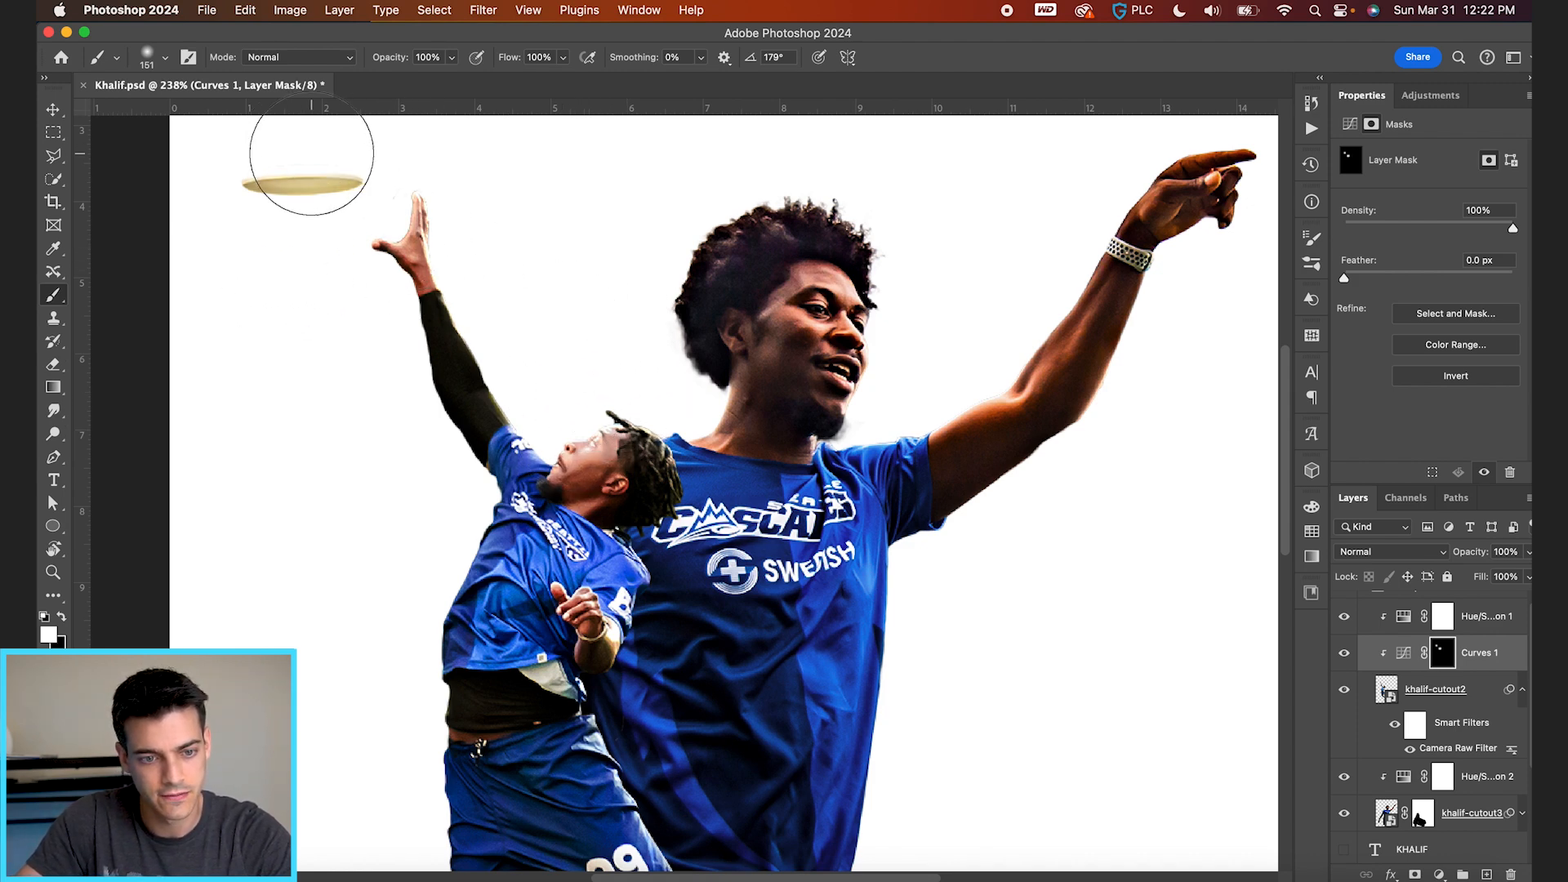
pyautogui.click(501, 587)
# Reduce the brush to 25 px and paint white on the Curves mask over the jumping player's shirt and lowered arm
pyautogui.press('[')
pyautogui.press('[')
pyautogui.press('[')
pyautogui.press('[')
pyautogui.press('[')
pyautogui.press('[')
pyautogui.hscroll(3, 522, 592)
pyautogui.scroll(-1, 523, 592)
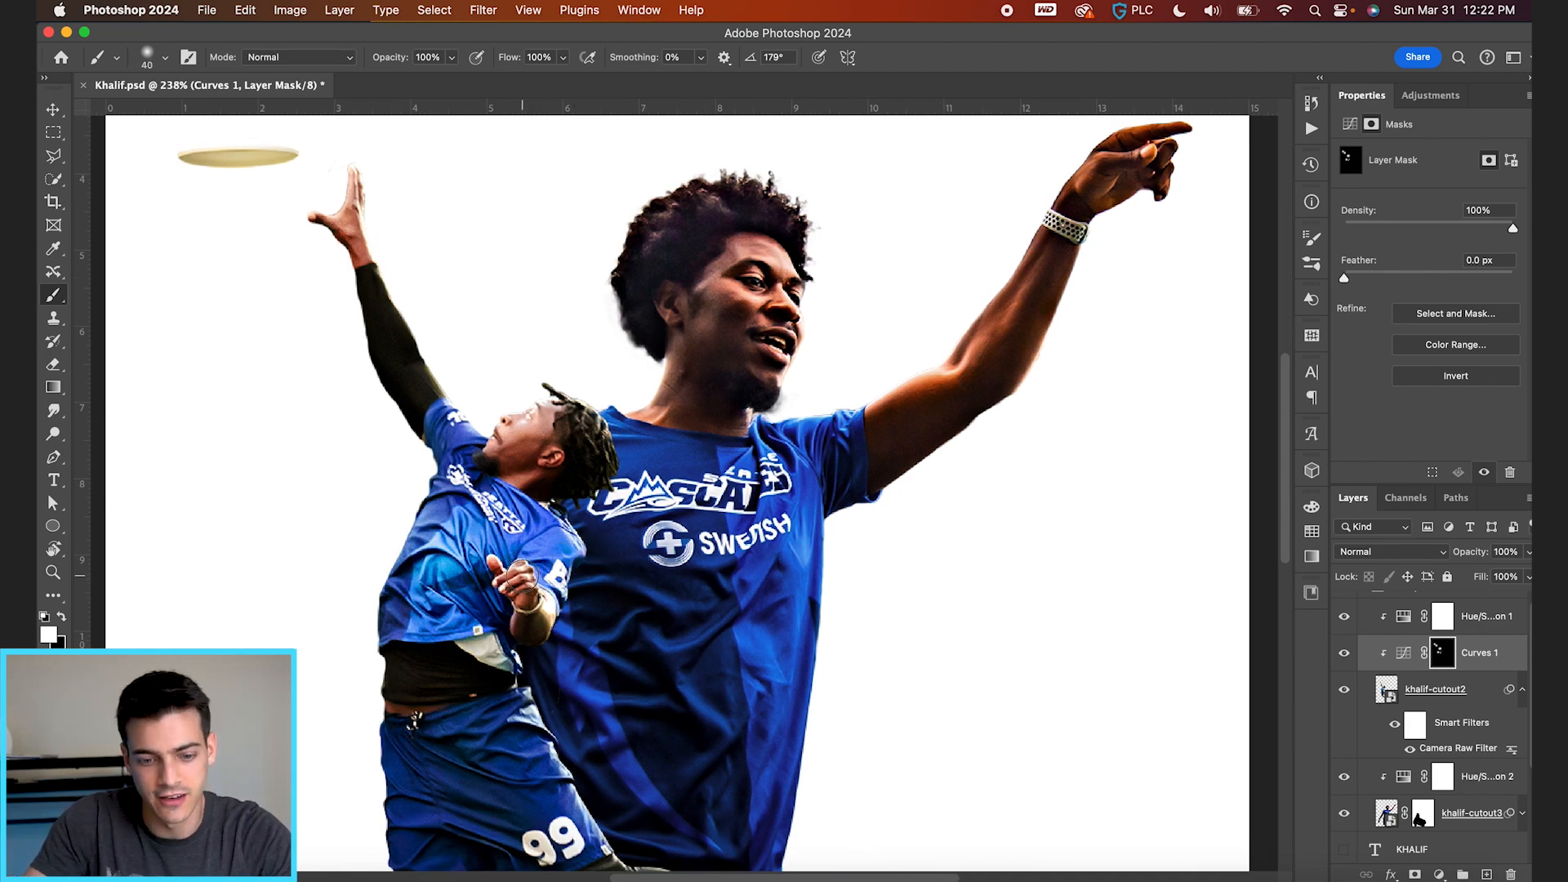
pyautogui.scroll(5, 522, 576)
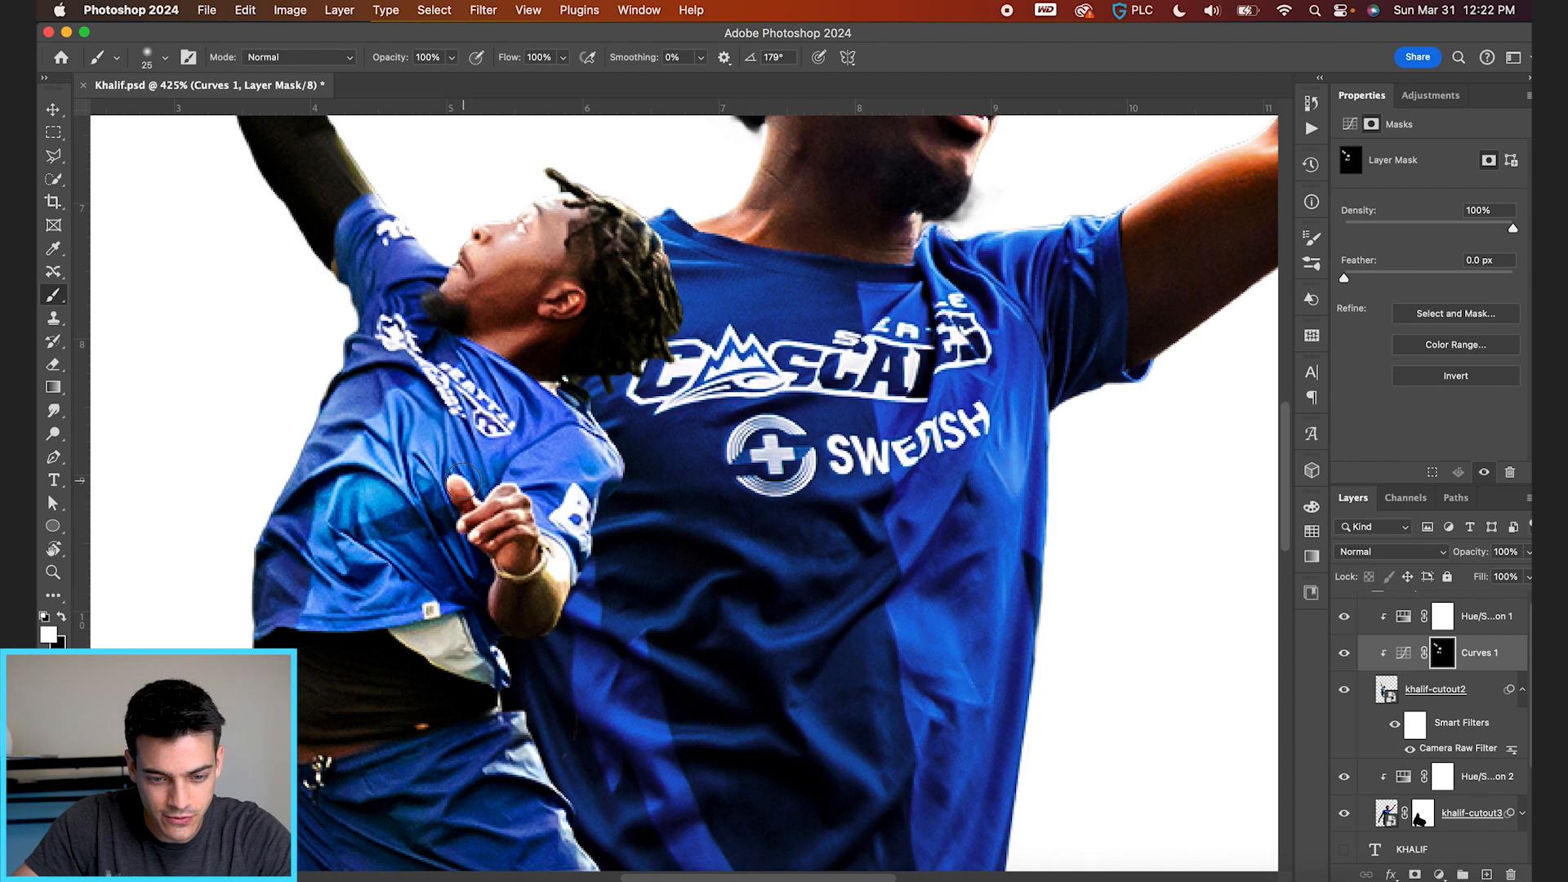
pyautogui.scroll(-4, 497, 523)
pyautogui.moveTo(497, 529); pyautogui.dragTo(452, 459)
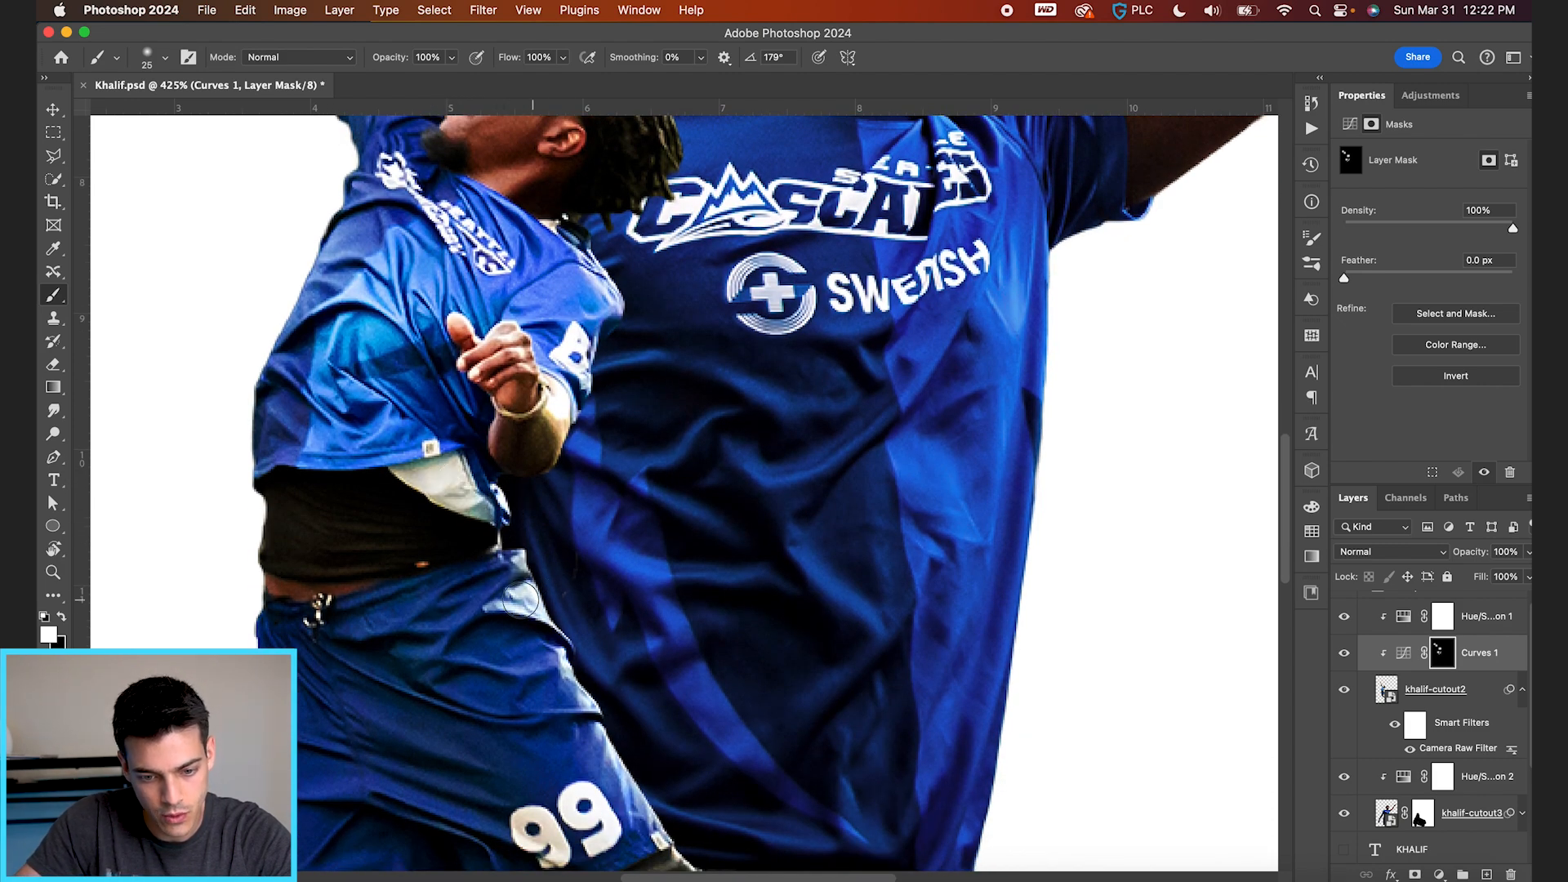
# Paint white on the Curves 1 mask along the edges of the jumping player's shorts, legs and shoes
pyautogui.scroll(-3, 539, 571)
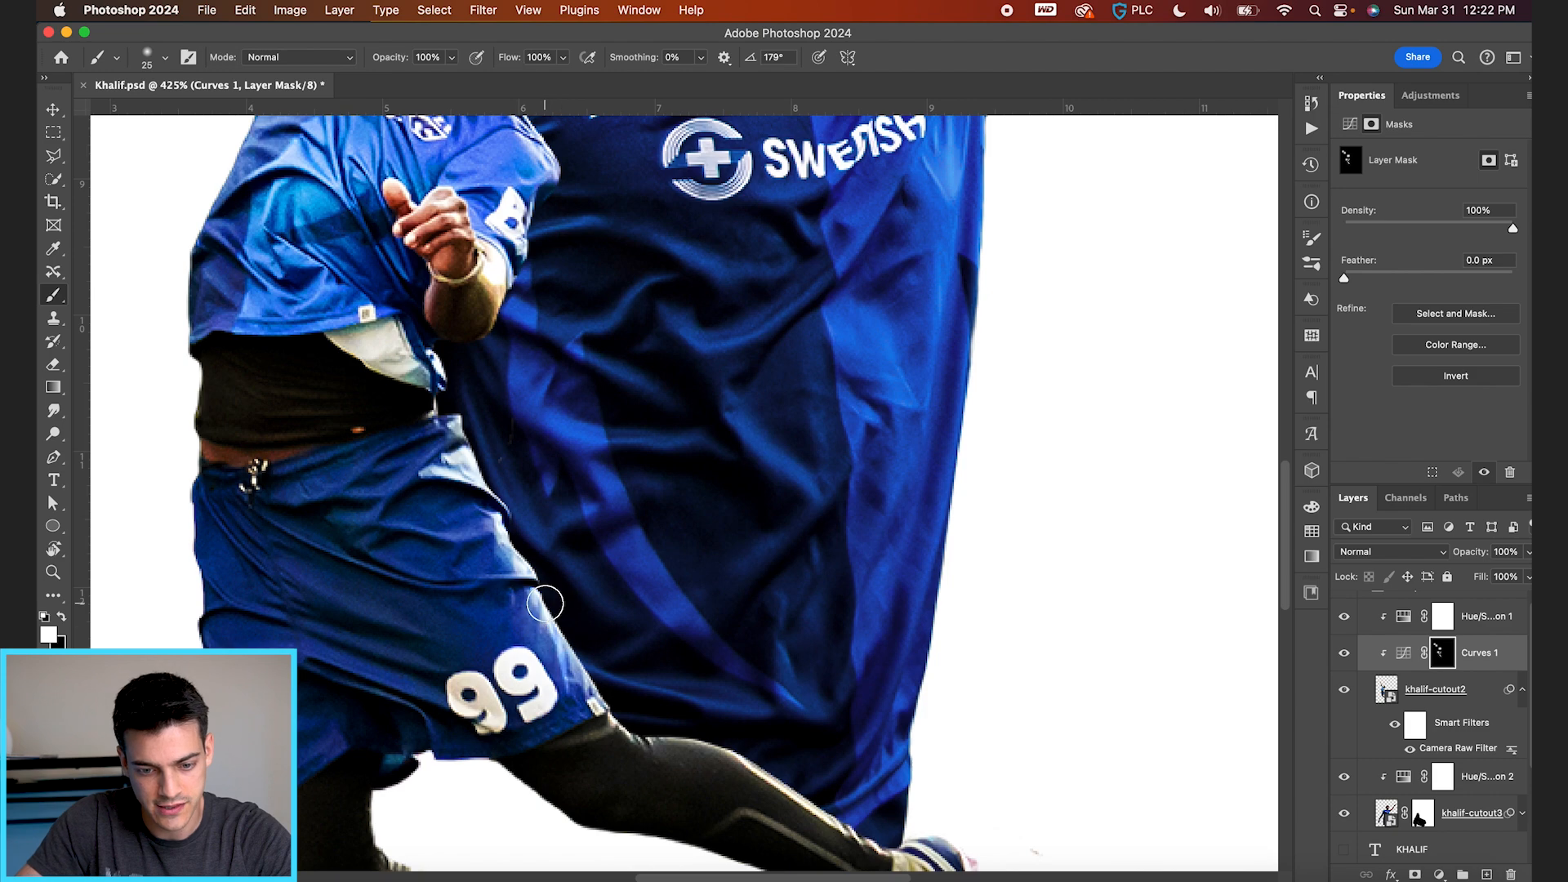
pyautogui.scroll(-2, 605, 687)
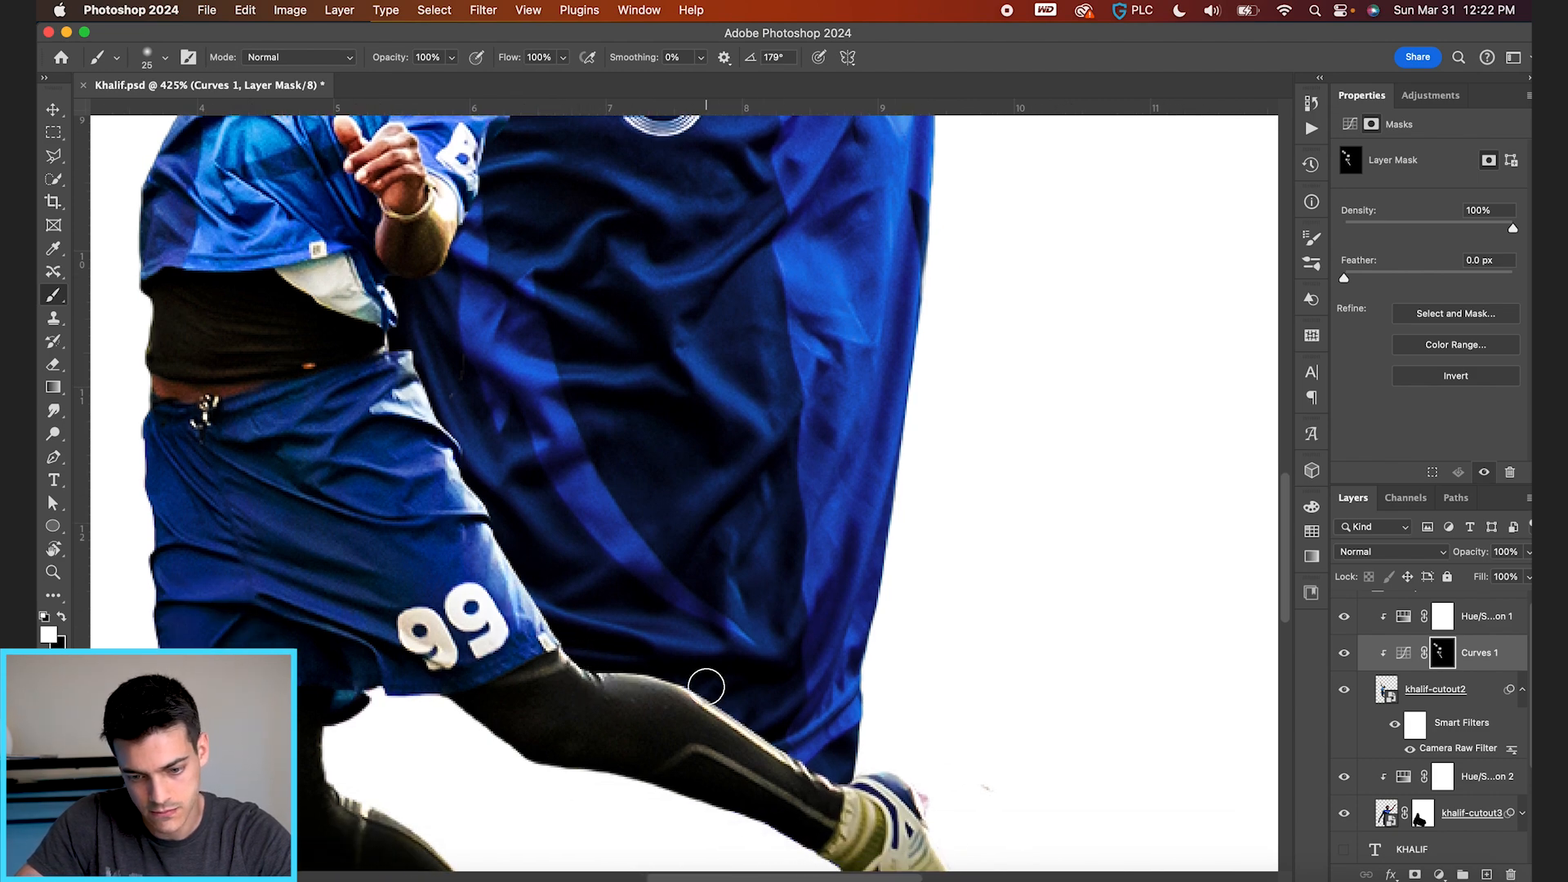
pyautogui.hscroll(5, 826, 776)
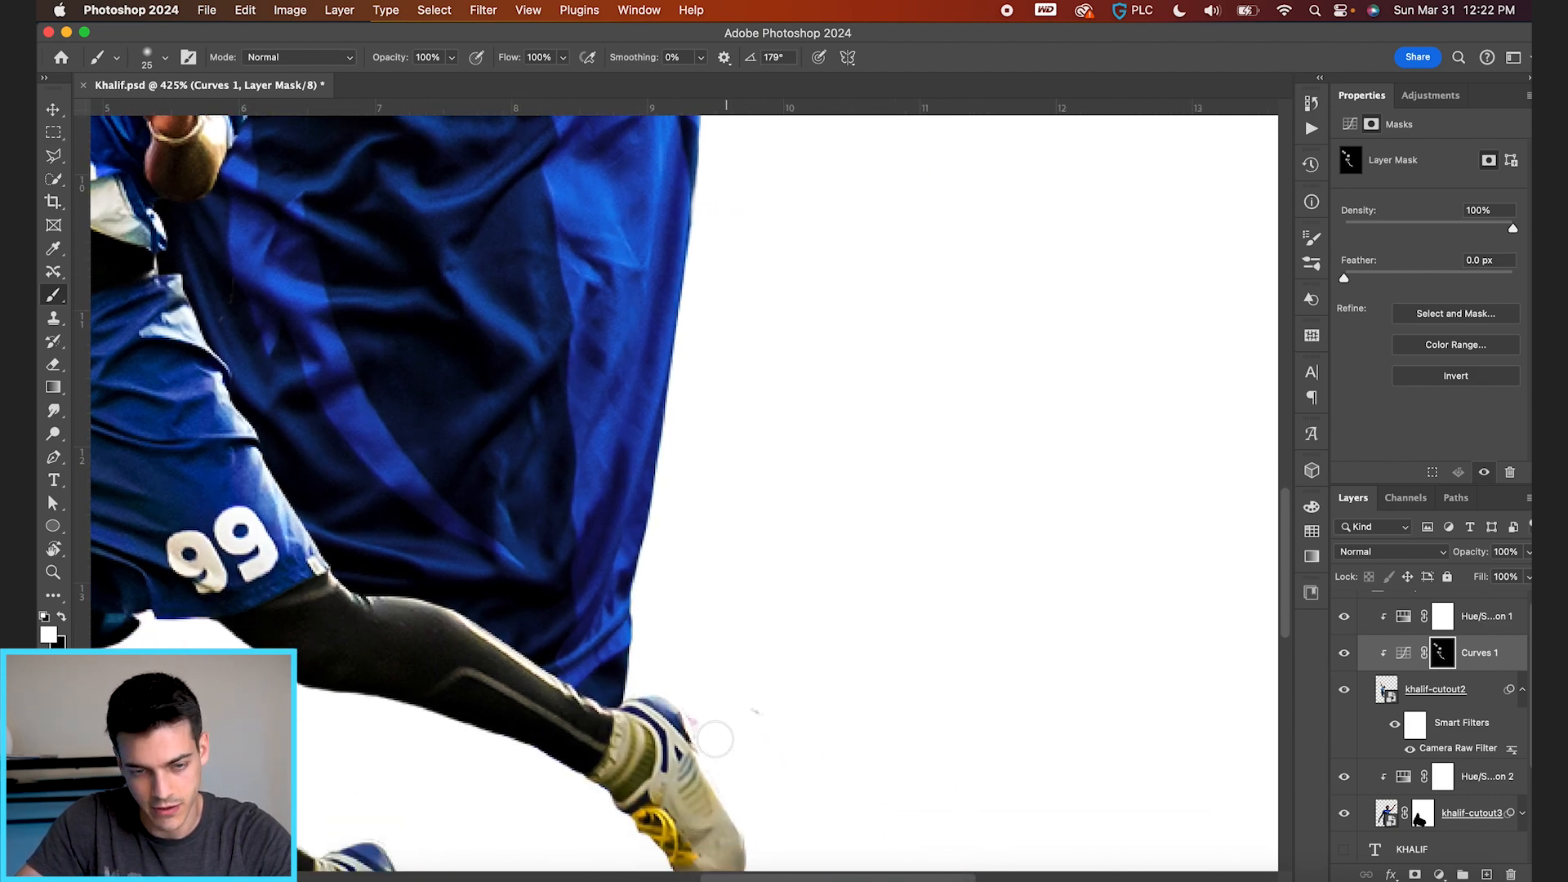
pyautogui.scroll(-5, 633, 380)
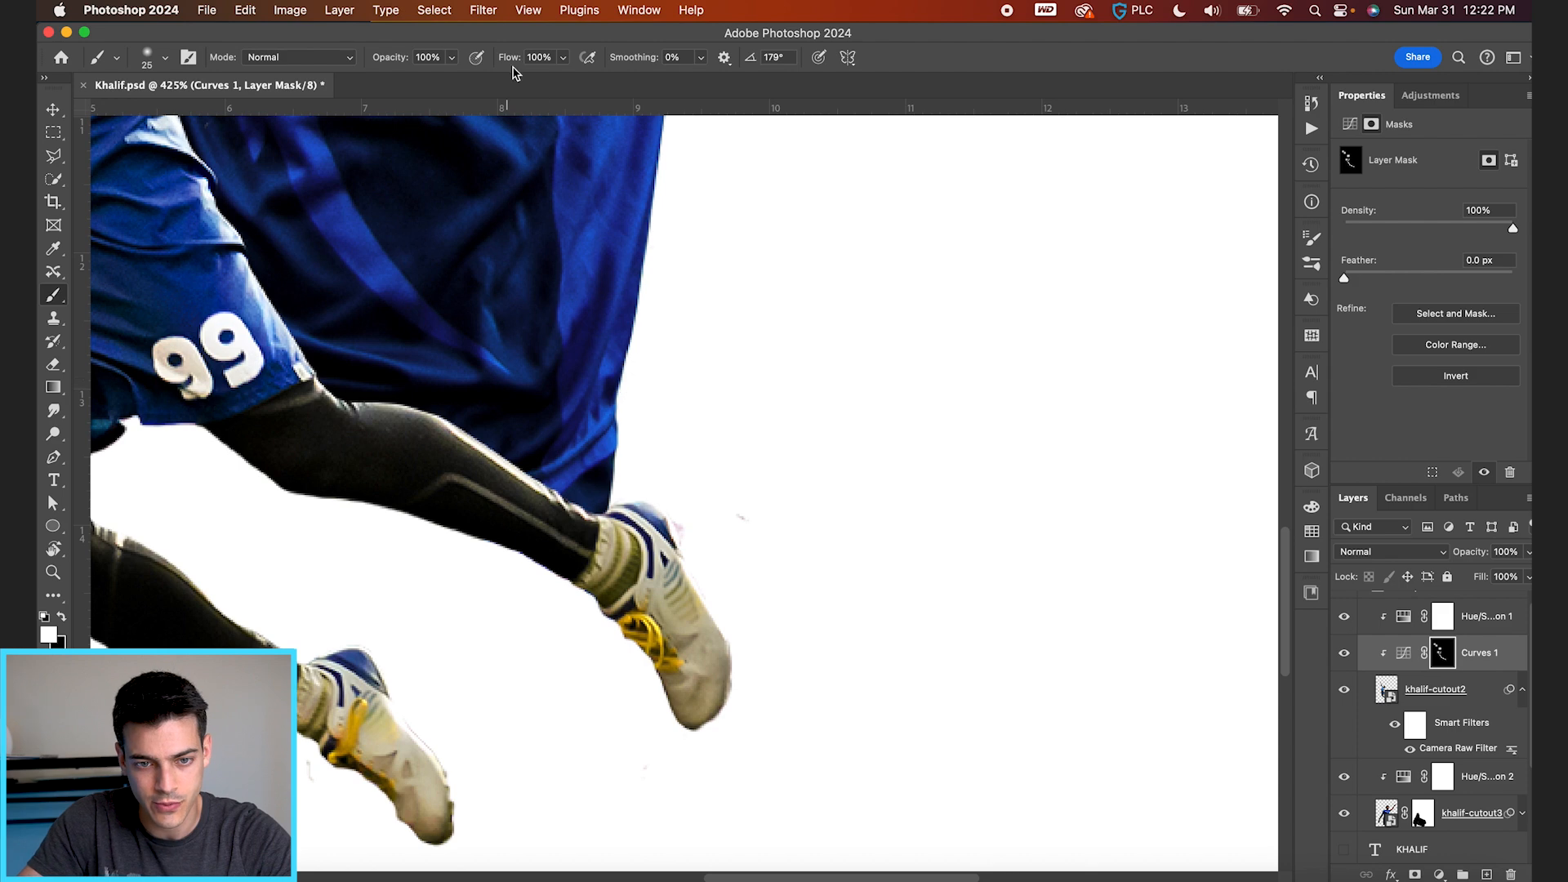
pyautogui.scroll(-4, 775, 700)
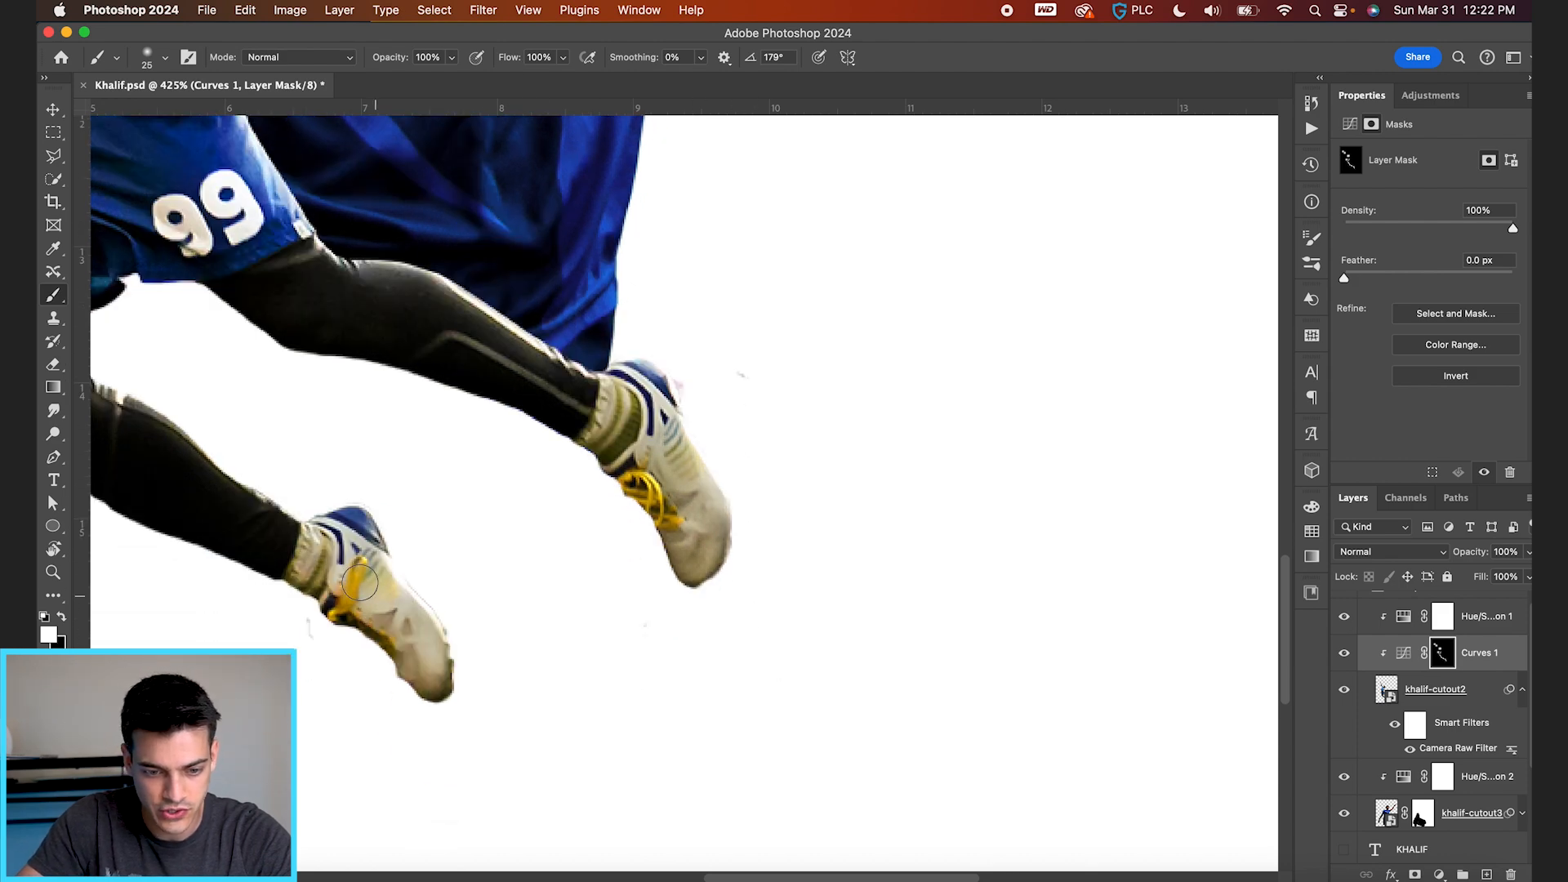
pyautogui.hscroll(-4, 413, 578)
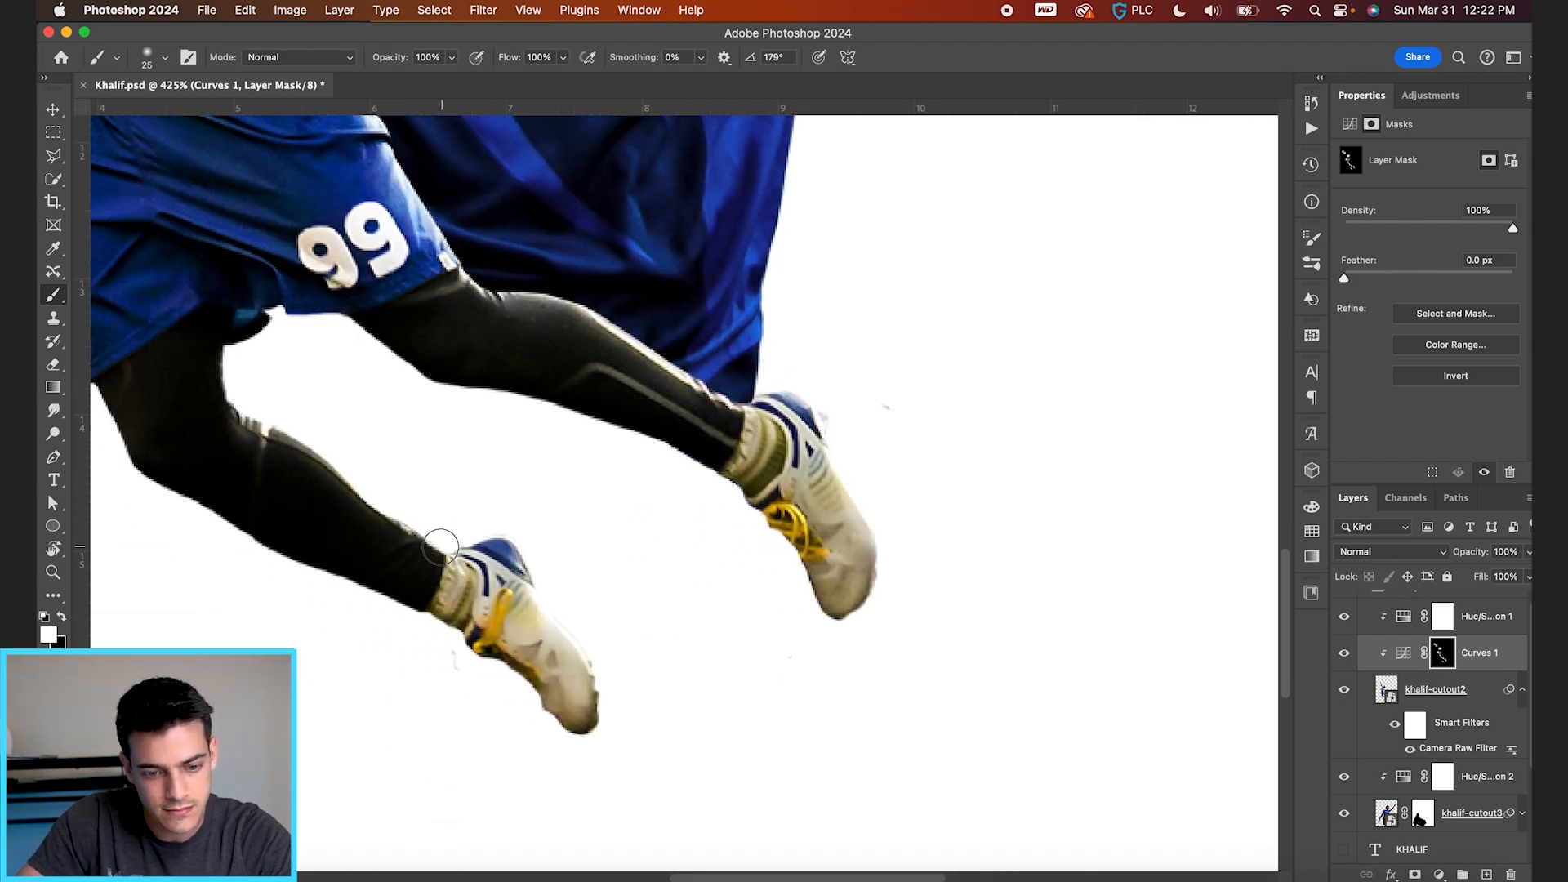
pyautogui.hscroll(-6, 231, 431)
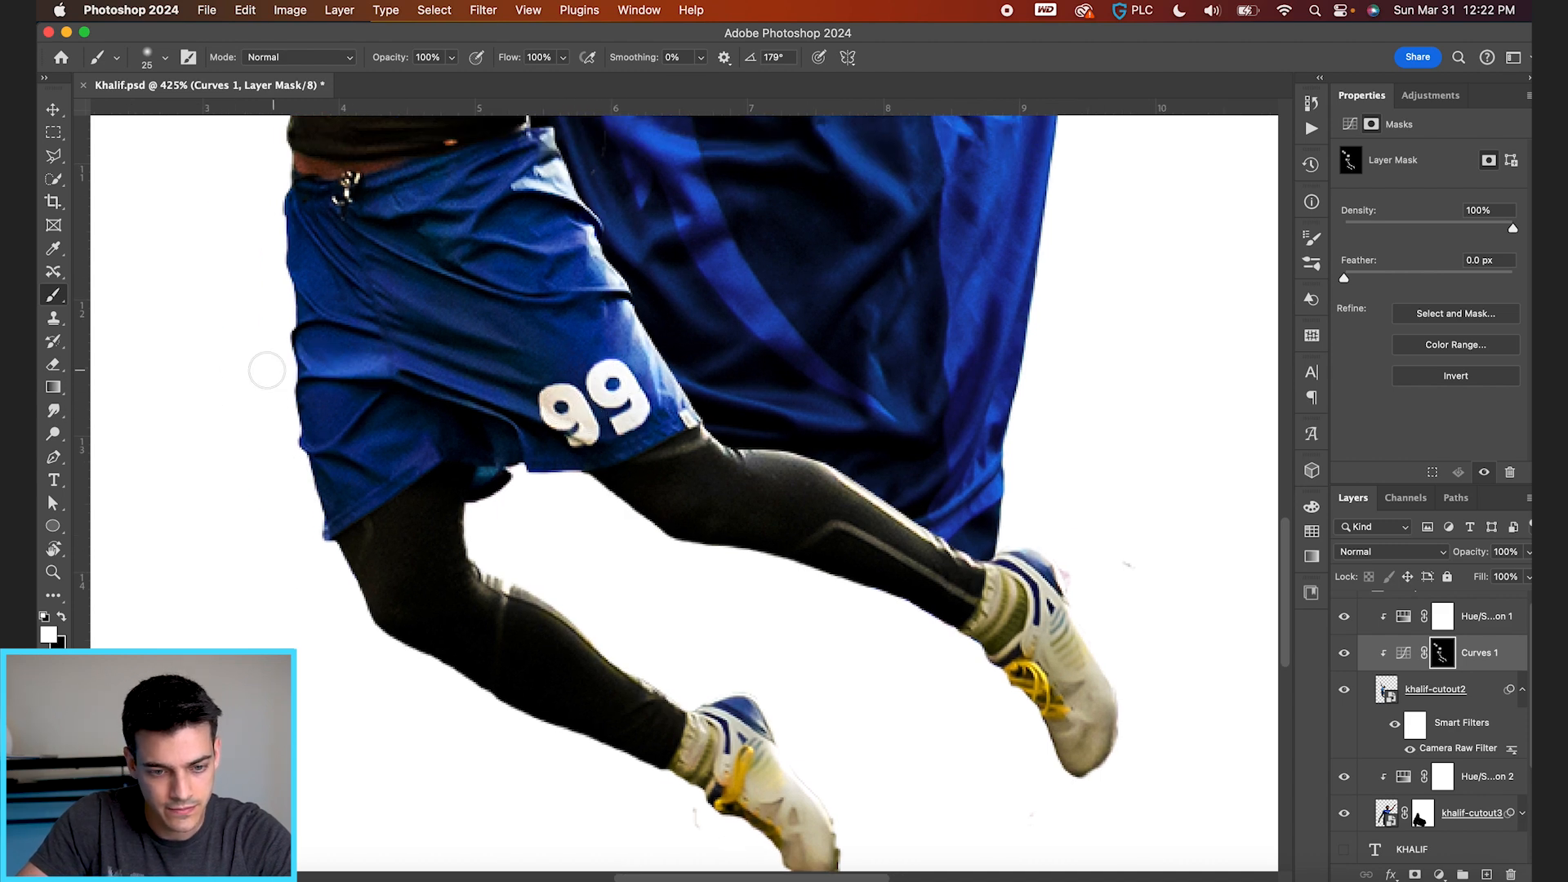
pyautogui.scroll(1, 372, 389)
pyautogui.scroll(1, 373, 389)
pyautogui.hscroll(-1, 373, 389)
# Set the brush to 9 px with 37% flow and paint white on the Curves 1 mask along the shorts' fabric folds
pyautogui.press('x')
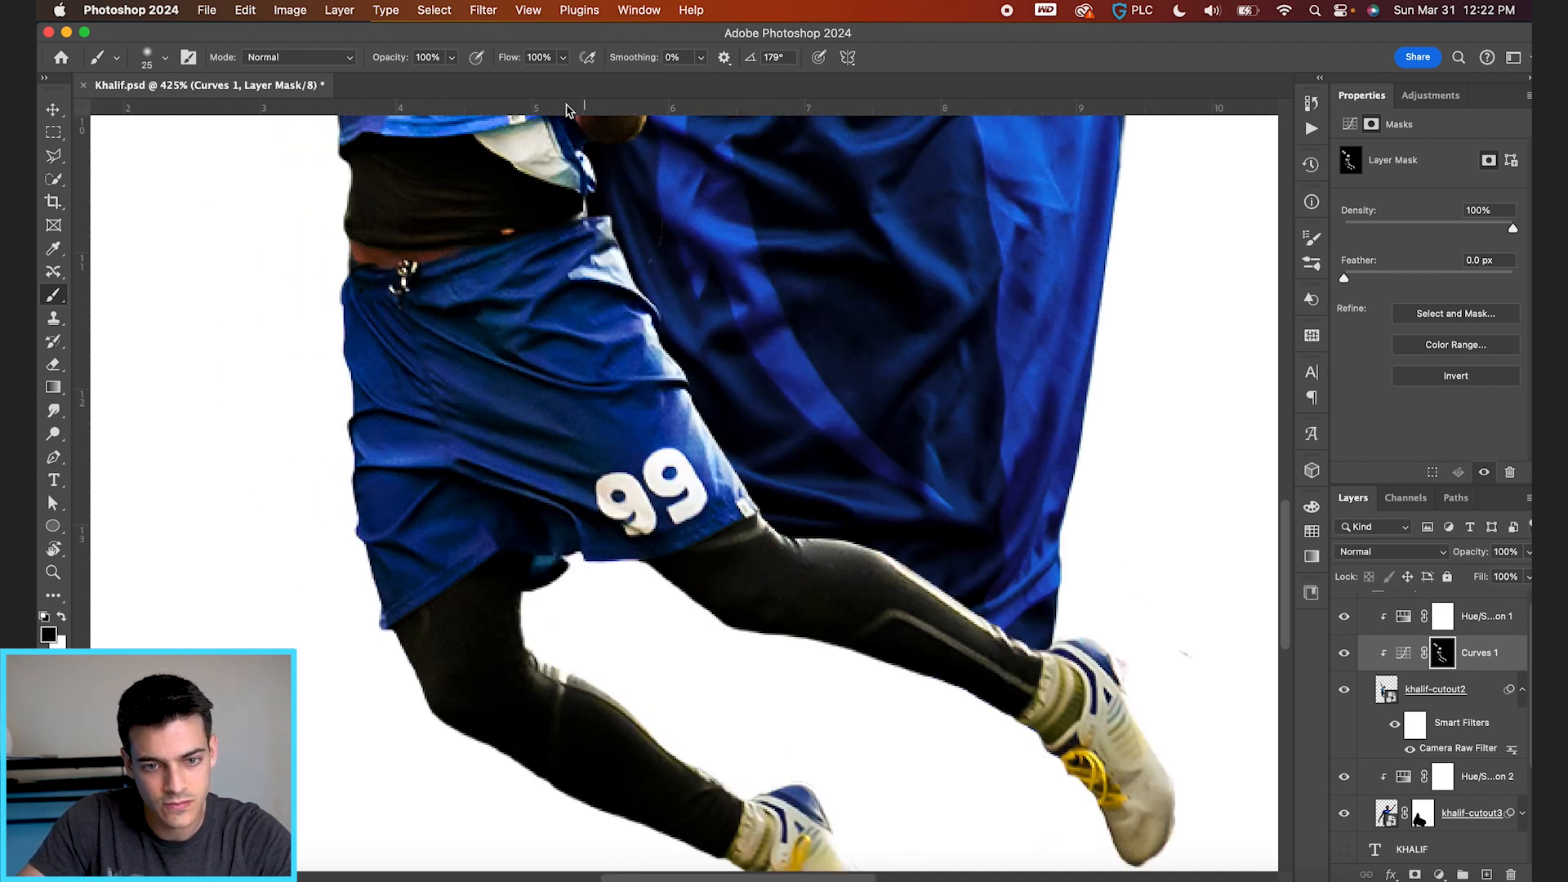
pyautogui.moveTo(486, 61); pyautogui.dragTo(450, 61)
pyautogui.press('p')
pyautogui.press('b')
pyautogui.press('[')
pyautogui.press('[')
pyautogui.press('[')
pyautogui.press('[')
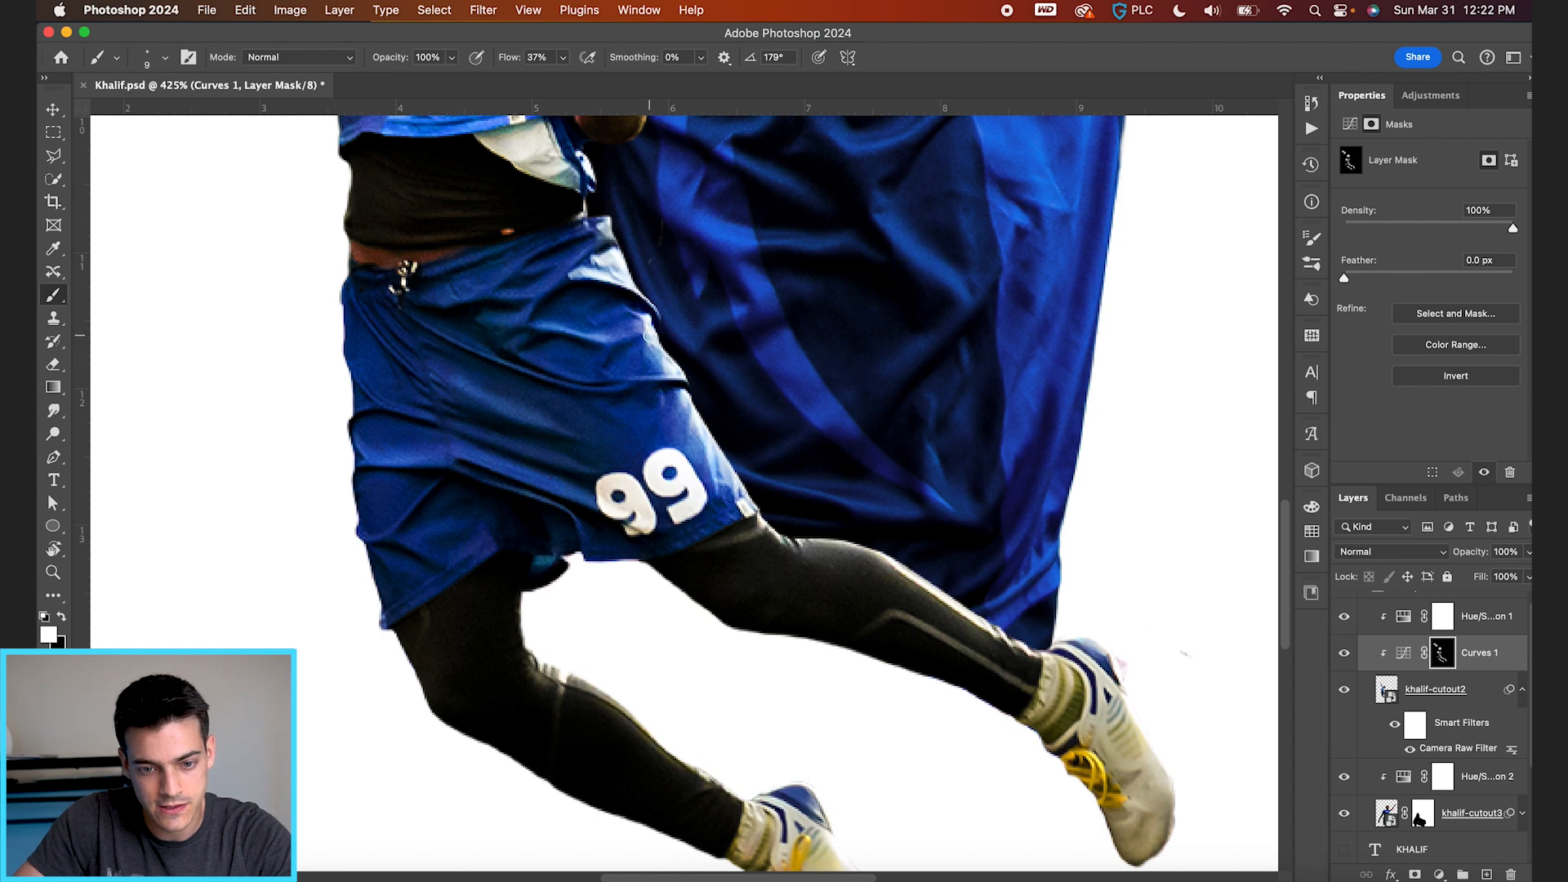
pyautogui.scroll(3, 650, 335)
pyautogui.hscroll(-2, 649, 335)
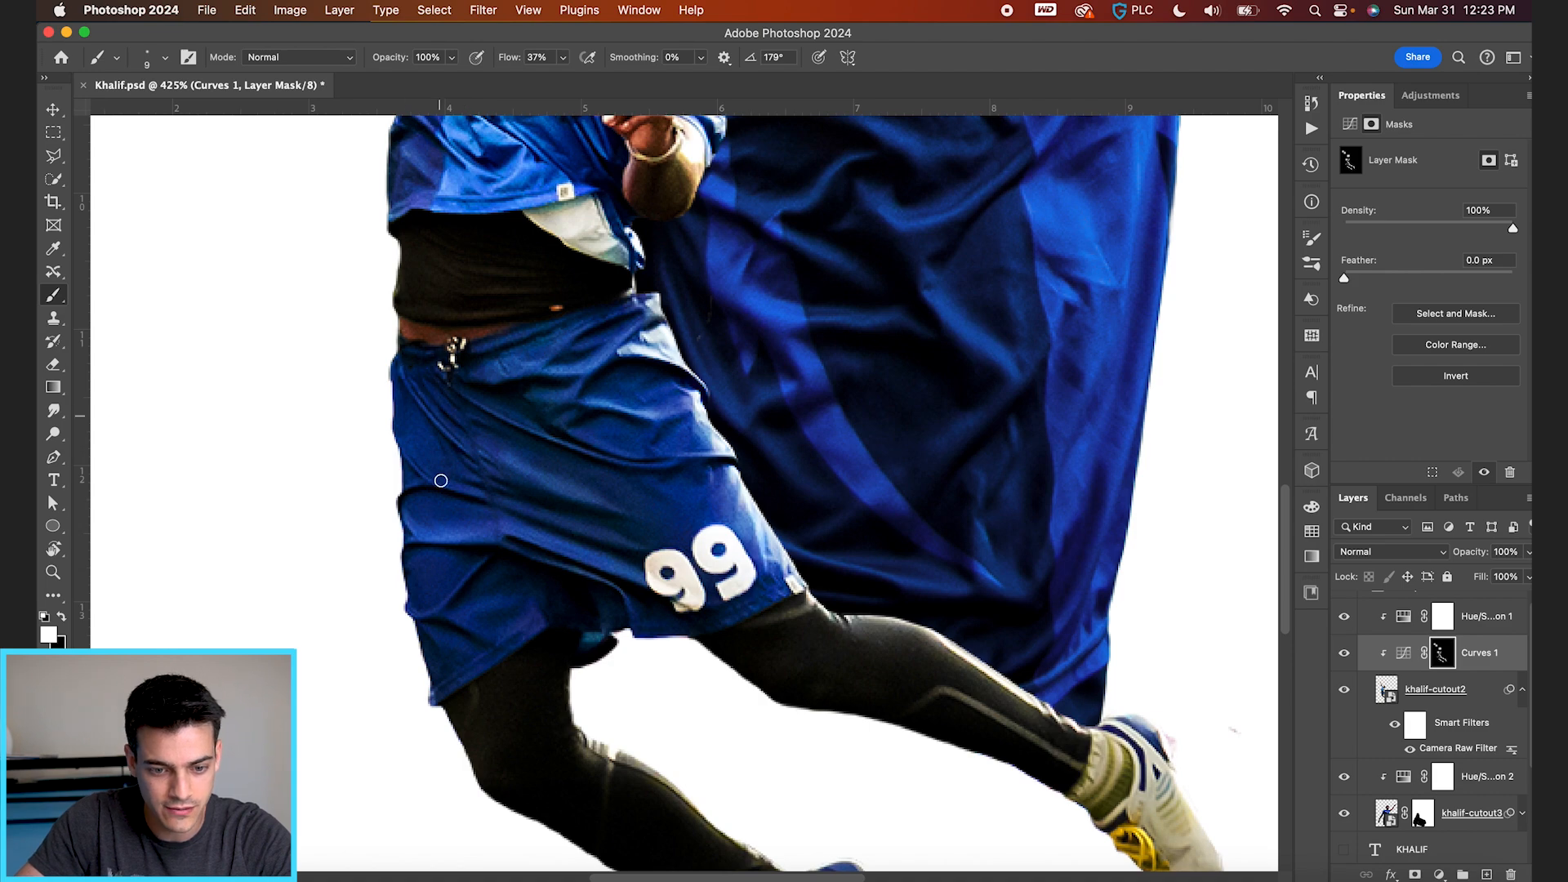
pyautogui.moveTo(407, 449); pyautogui.dragTo(472, 499)
pyautogui.press('x')
pyautogui.press('x')
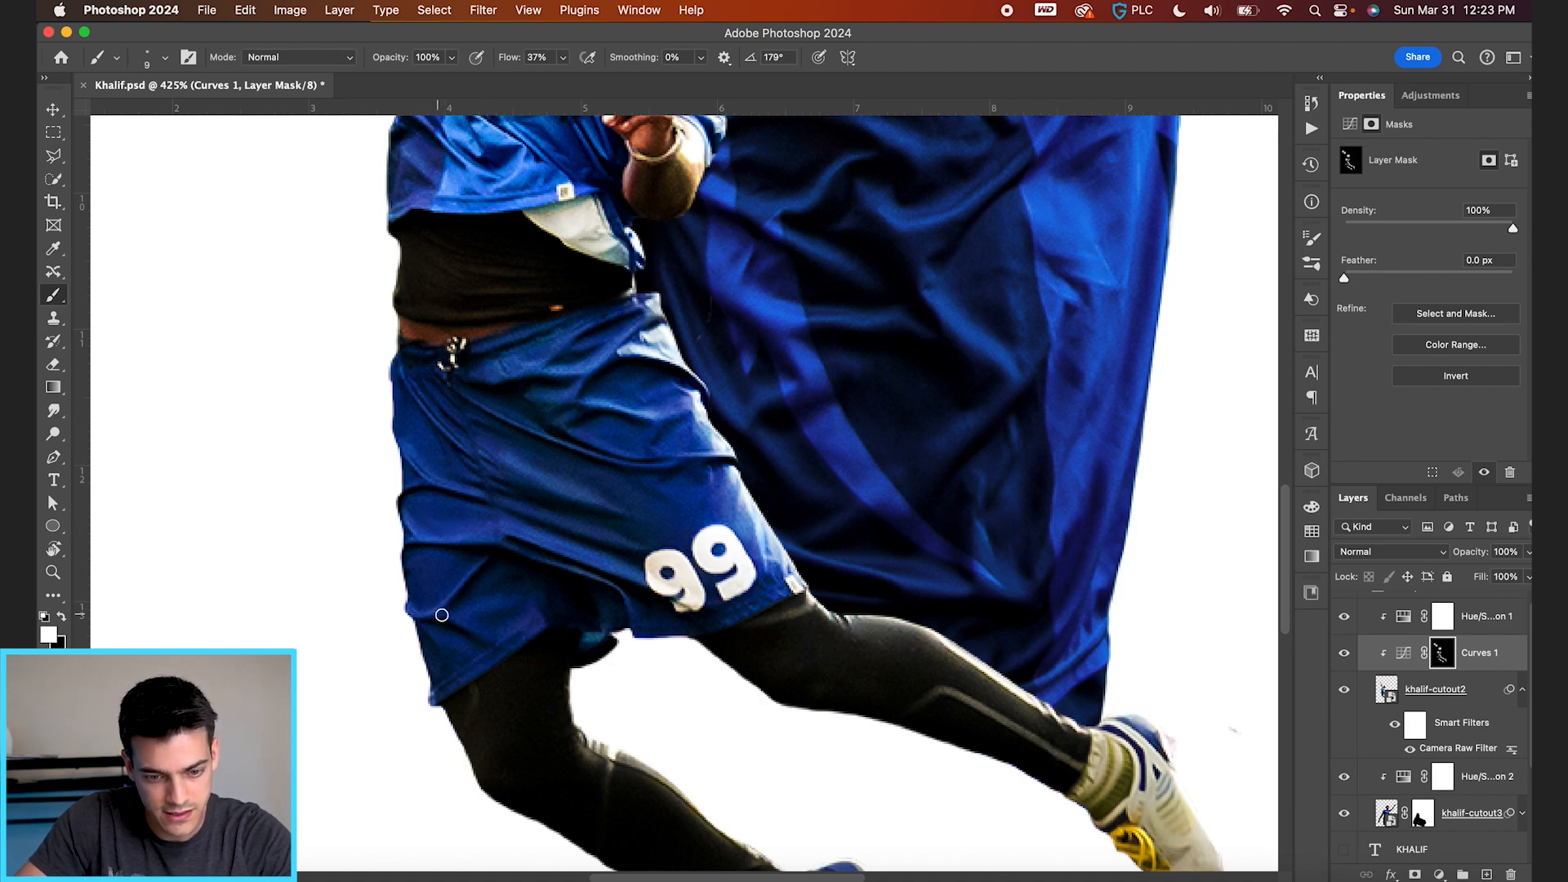
# Enlarge the brush to 25 px and paint more white on the Curves 1 mask over the jumping player's shirt
pyautogui.scroll(8, 438, 614)
pyautogui.press(']')
pyautogui.press(']')
pyautogui.press(']')
pyautogui.press(']')
pyautogui.moveTo(534, 505)
pyautogui.mouseDown()
pyautogui.moveTo(581, 484)
pyautogui.moveTo(502, 405)
pyautogui.moveTo(560, 409)
pyautogui.moveTo(581, 360)
pyautogui.moveTo(515, 392)
pyautogui.mouseUp()
pyautogui.scroll(5, 514, 392)
pyautogui.scroll(5, 600, 437)
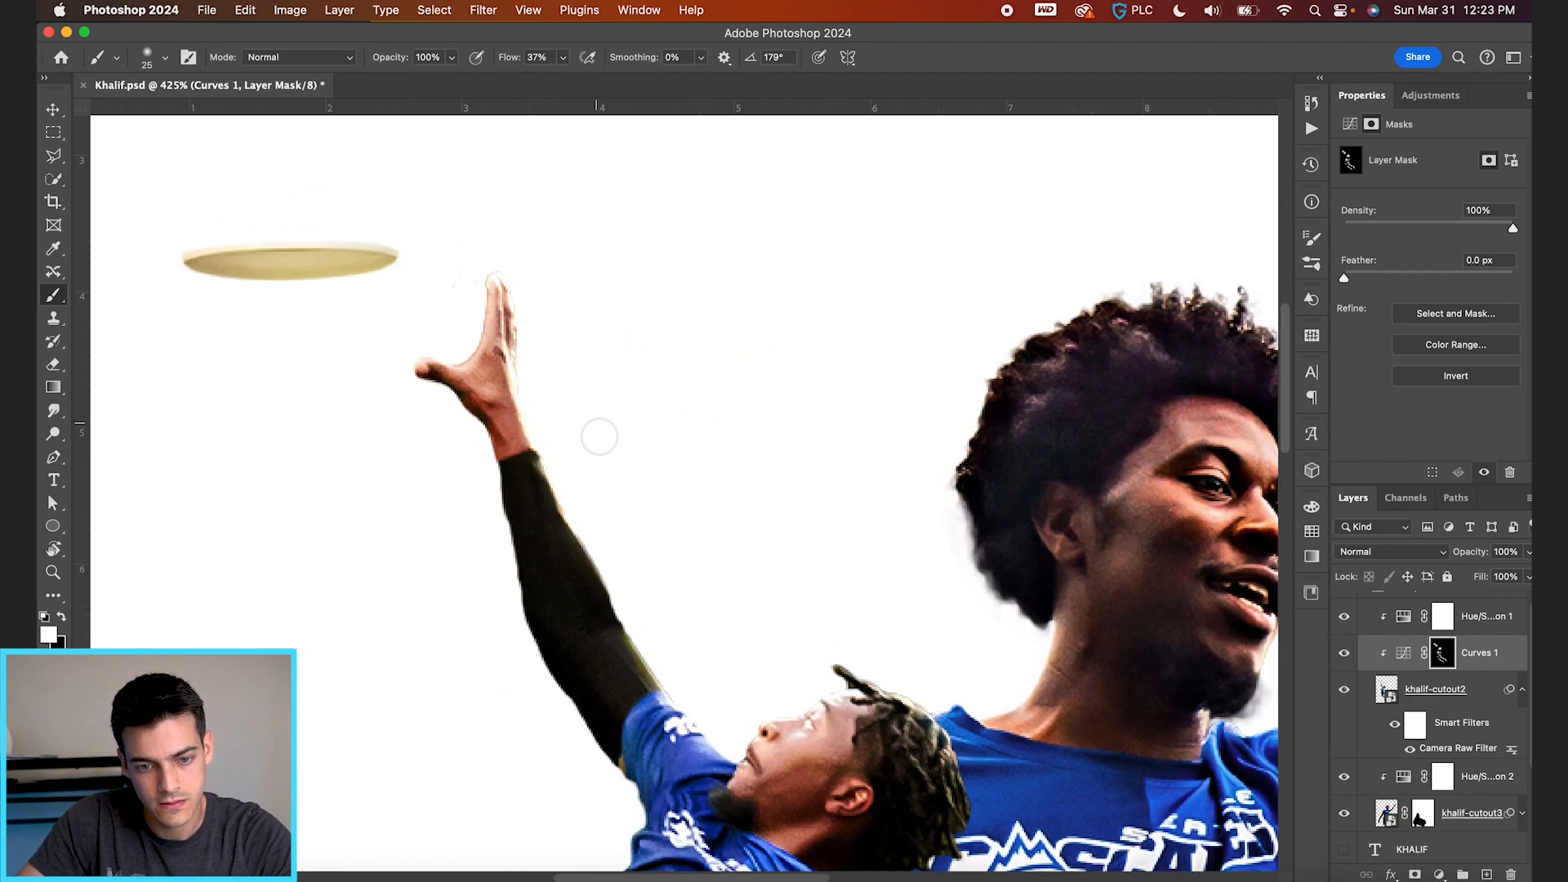
pyautogui.scroll(-5, 546, 437)
pyautogui.hscroll(6, 546, 437)
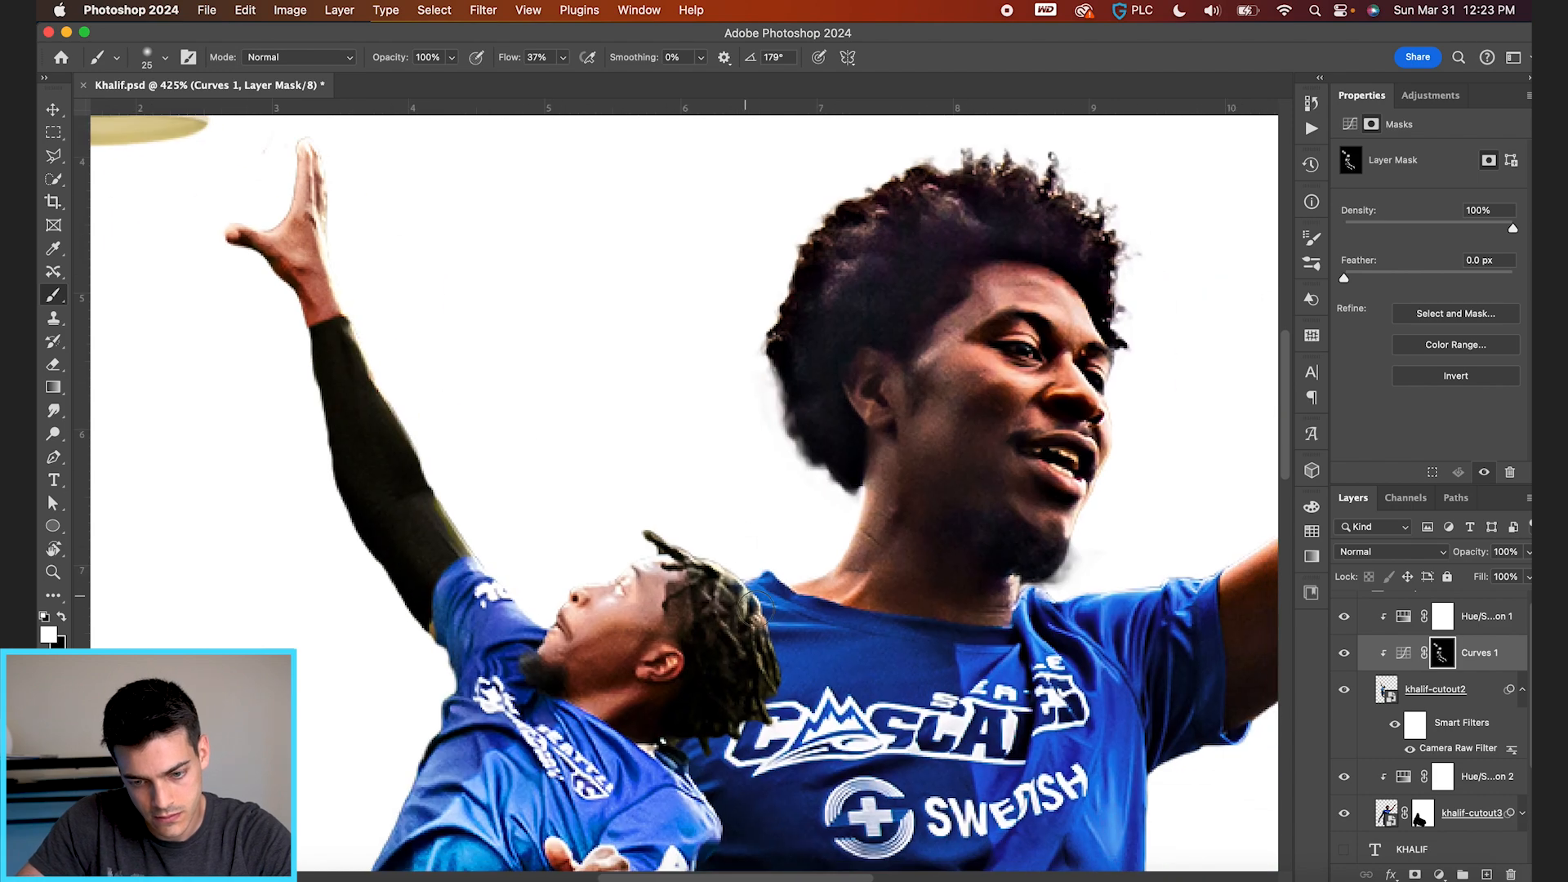
pyautogui.scroll(-5, 817, 637)
# Duplicate the Curves 1 adjustment directly above khalif-cutout2 and delete the copy's layer mask
pyautogui.click(1402, 654)
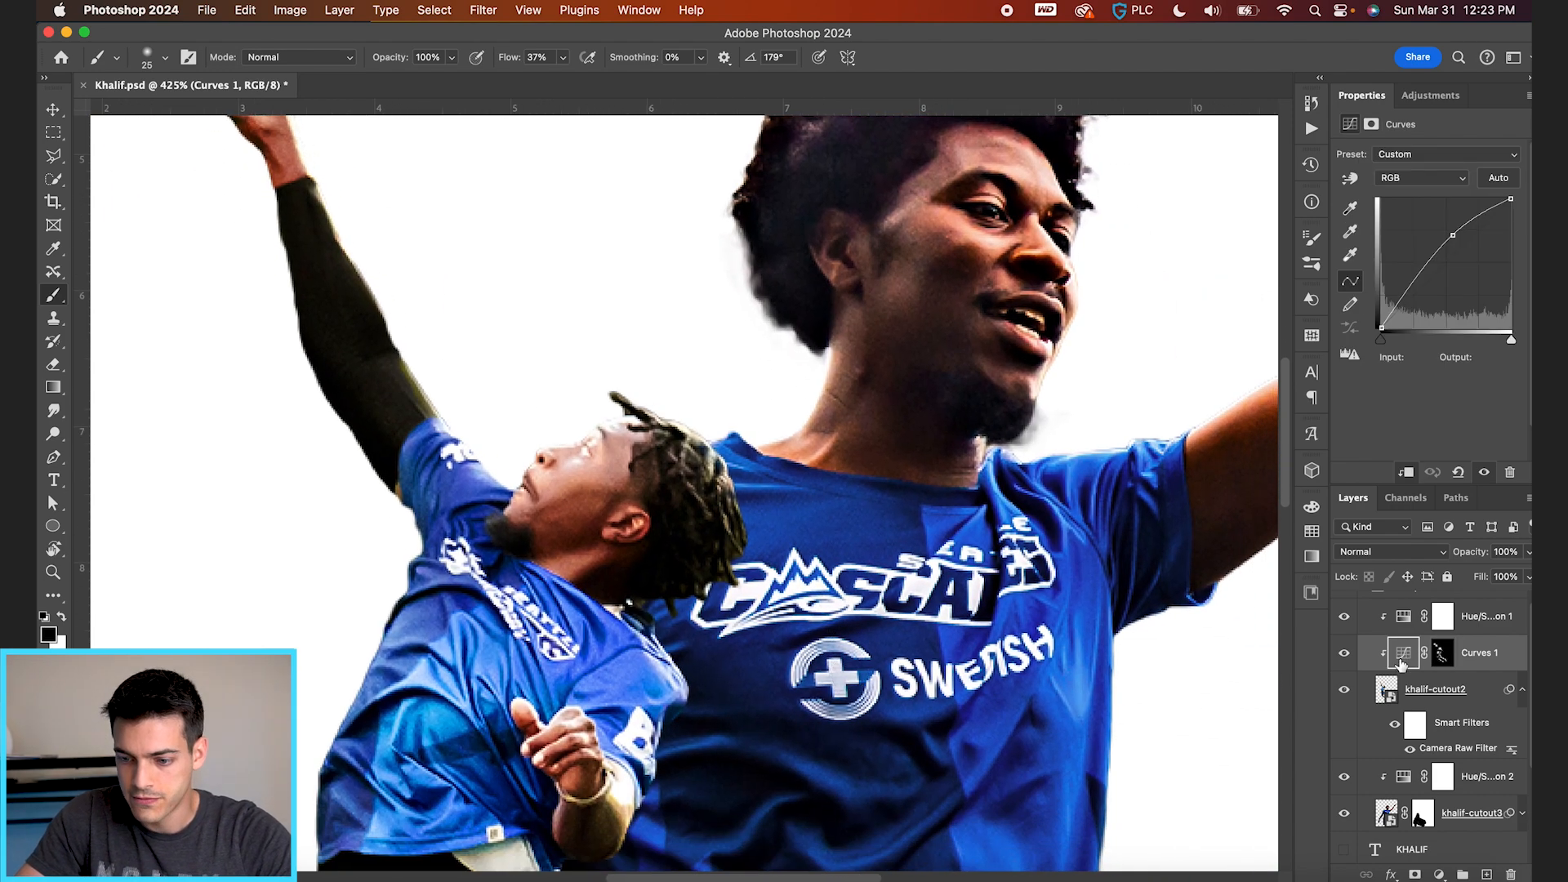
pyautogui.doubleClick(1412, 668)
pyautogui.press('Escape')
pyautogui.keyDown('alt'); pyautogui.moveTo(1408, 658); pyautogui.dragTo(1431, 688); pyautogui.keyUp('alt')
pyautogui.rightClick(1443, 694)
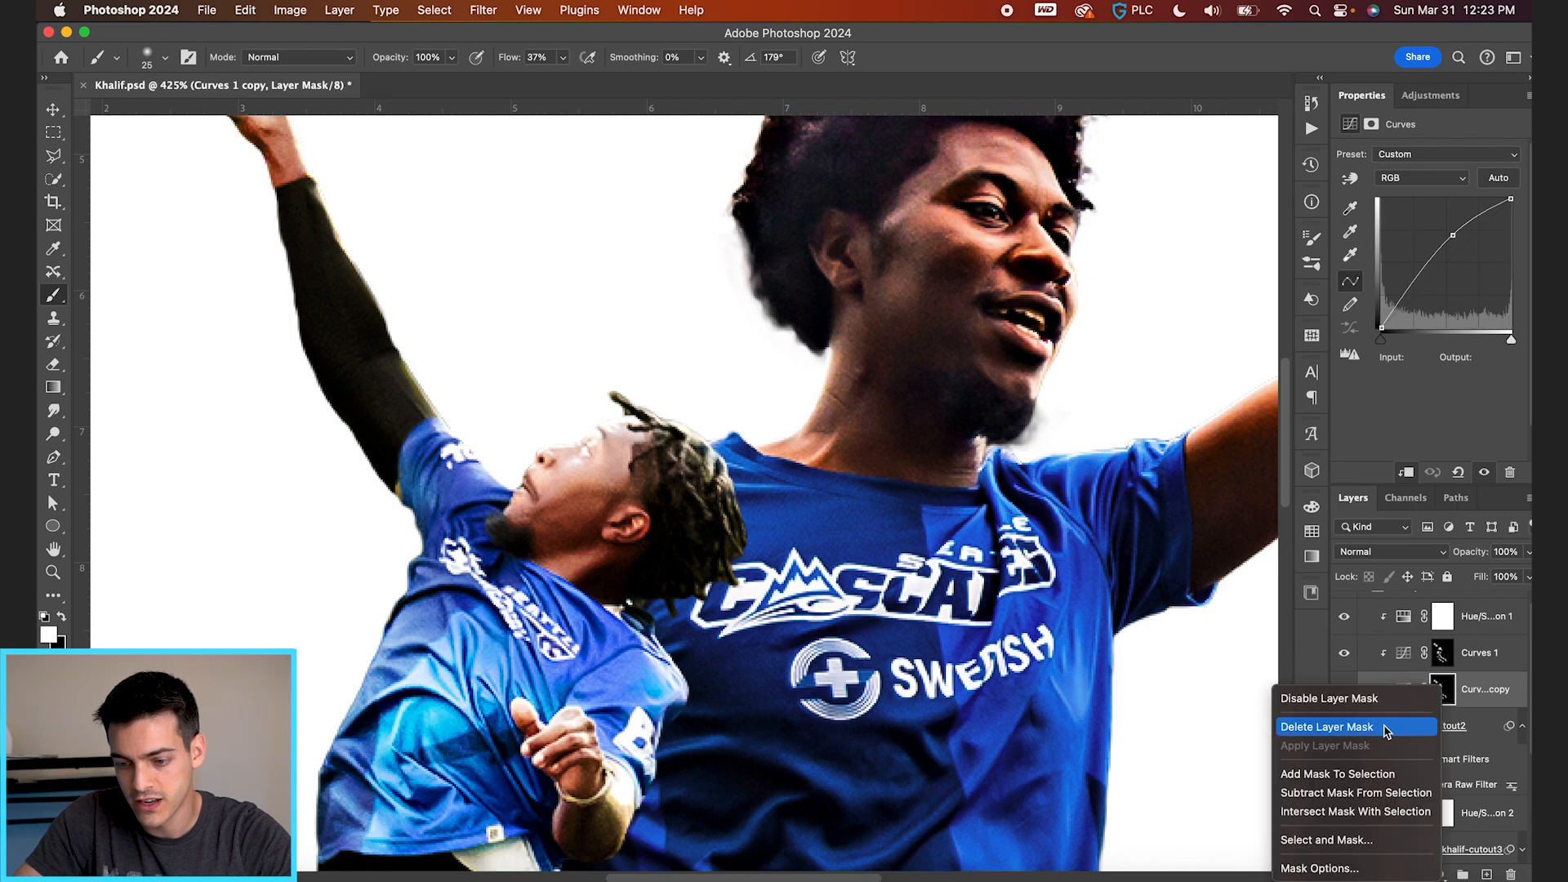
pyautogui.click(1327, 727)
# Darken the copied Curves adjustment by lowering input 150 to output 99, and hide its effect with a black layer mask
pyautogui.moveTo(1453, 234); pyautogui.dragTo(1458, 278)
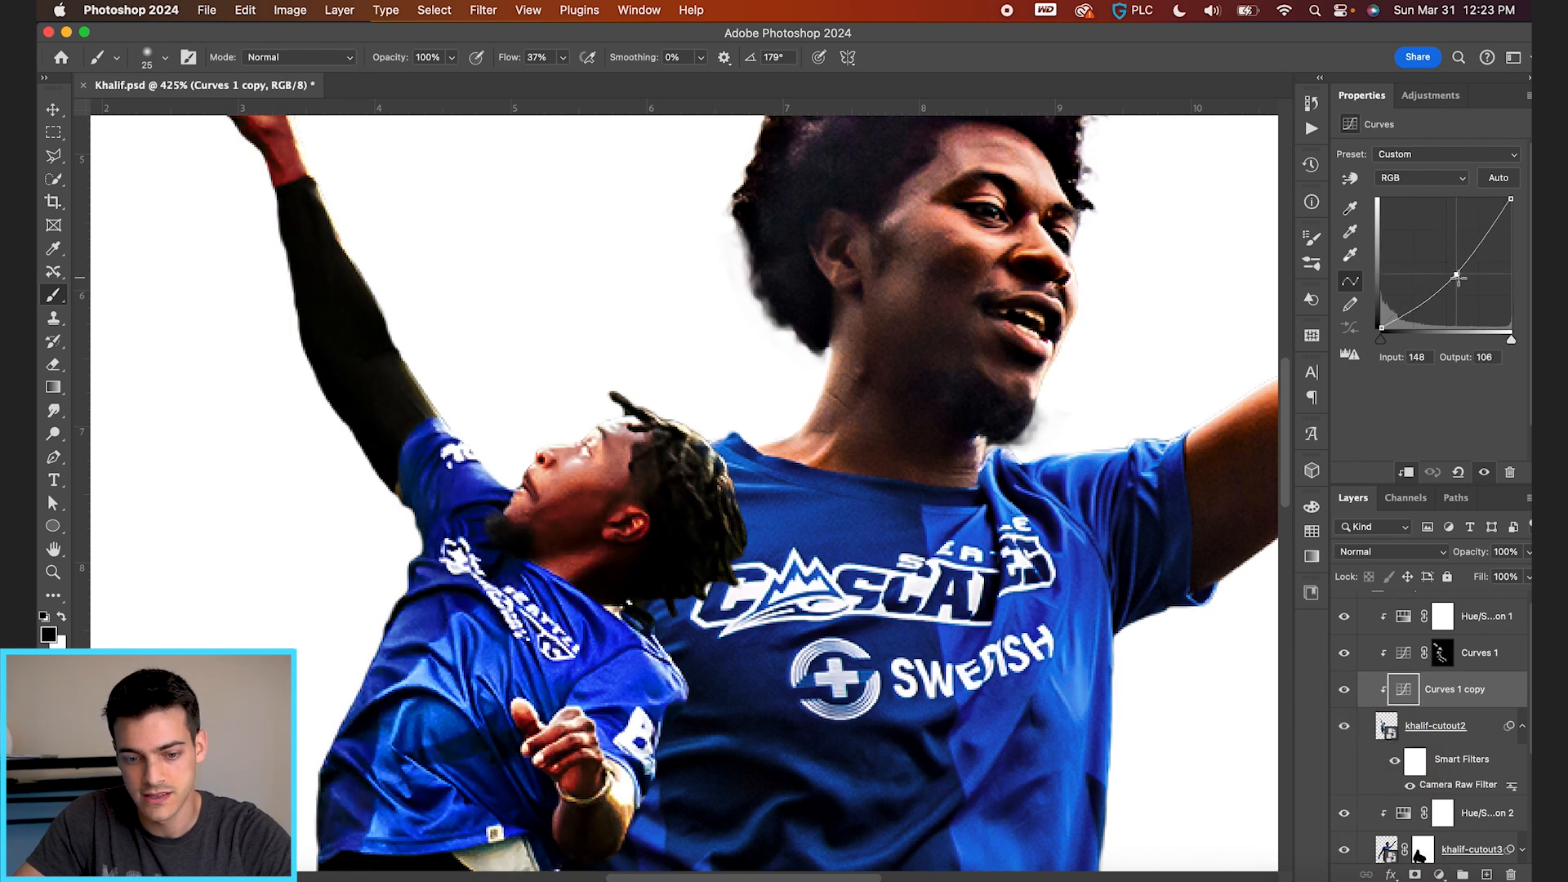
pyautogui.scroll(-5, 847, 692)
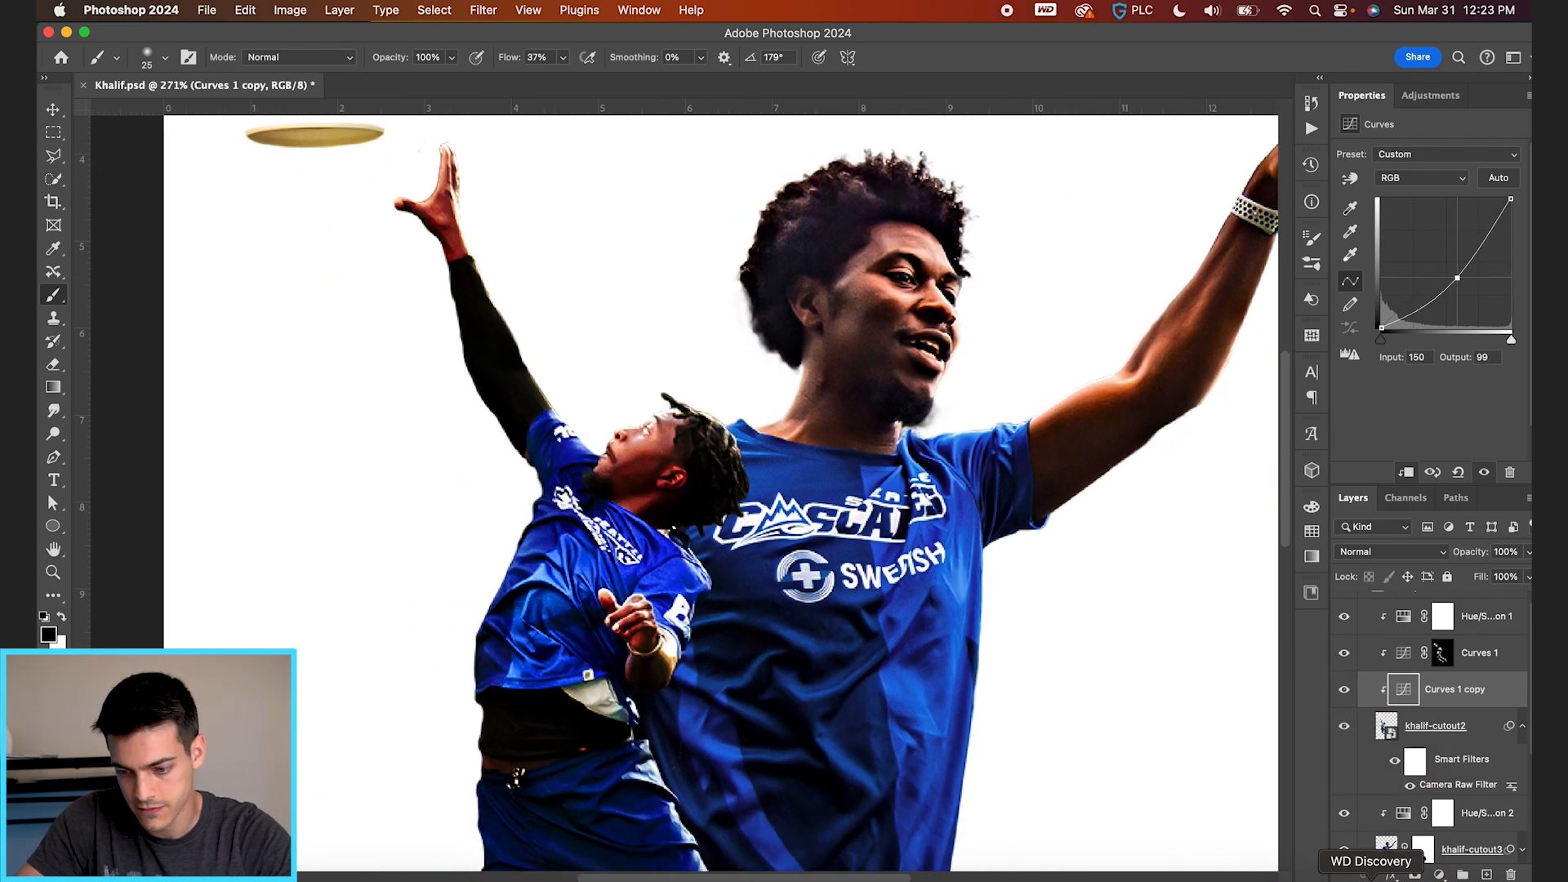
pyautogui.keyDown('alt'); pyautogui.click(1416, 874); pyautogui.keyUp('alt')
# With a 50 px brush, paint white on the copied Curves mask under the jumping player's hair and chin, raising the flow to 72%
pyautogui.press('x')
pyautogui.press(']')
pyautogui.press(']')
pyautogui.press(']')
pyautogui.press(']')
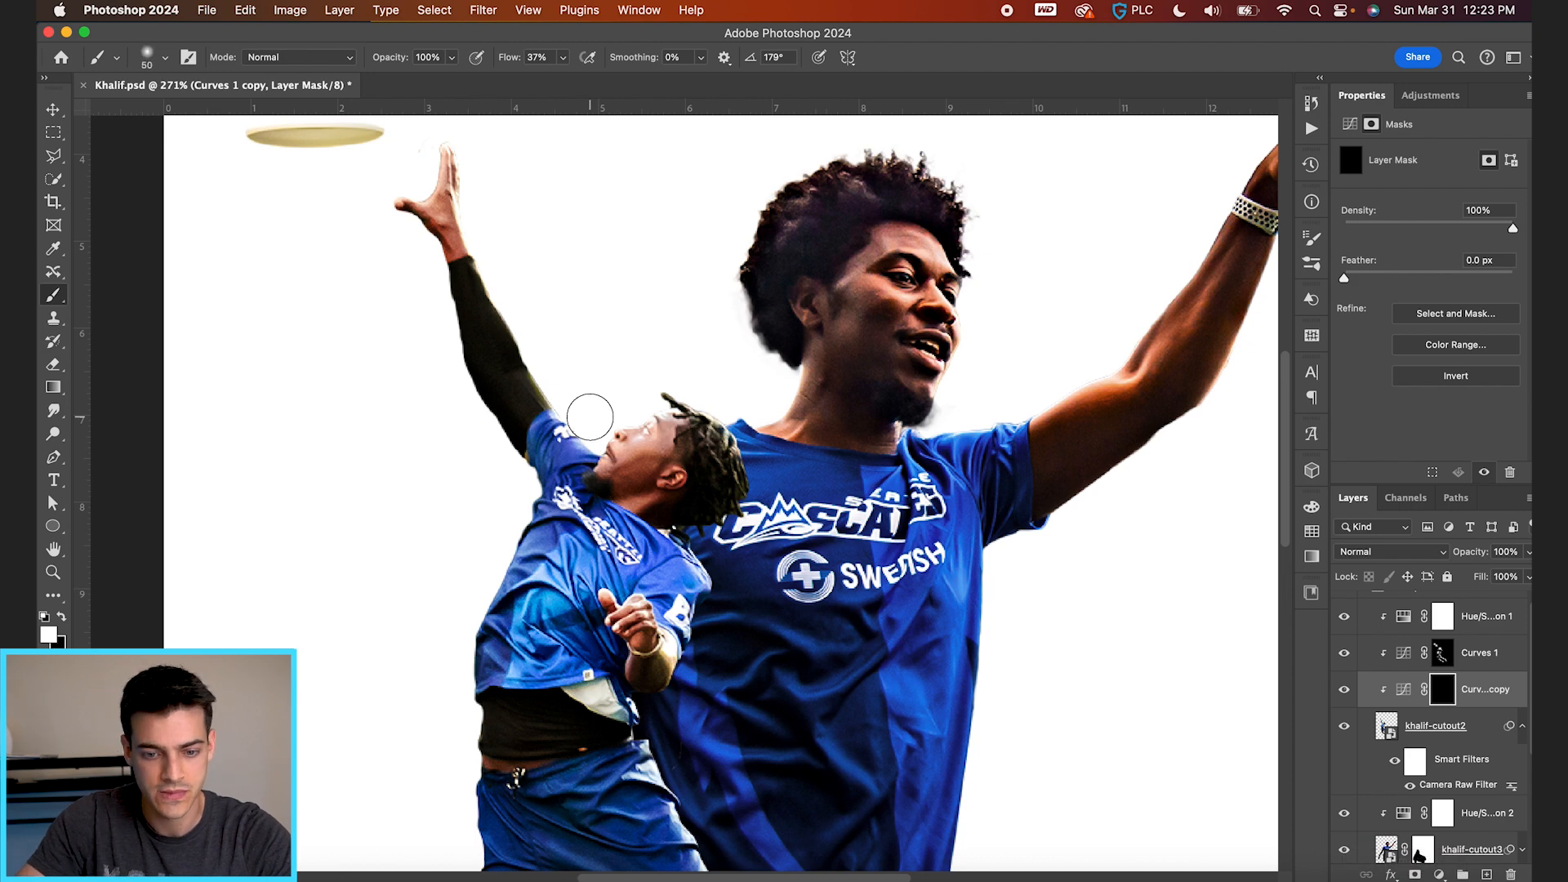
pyautogui.moveTo(640, 486)
pyautogui.mouseDown()
pyautogui.moveTo(636, 503)
pyautogui.moveTo(655, 498)
pyautogui.moveTo(684, 533)
pyautogui.moveTo(749, 523)
pyautogui.mouseUp()
pyautogui.press('[')
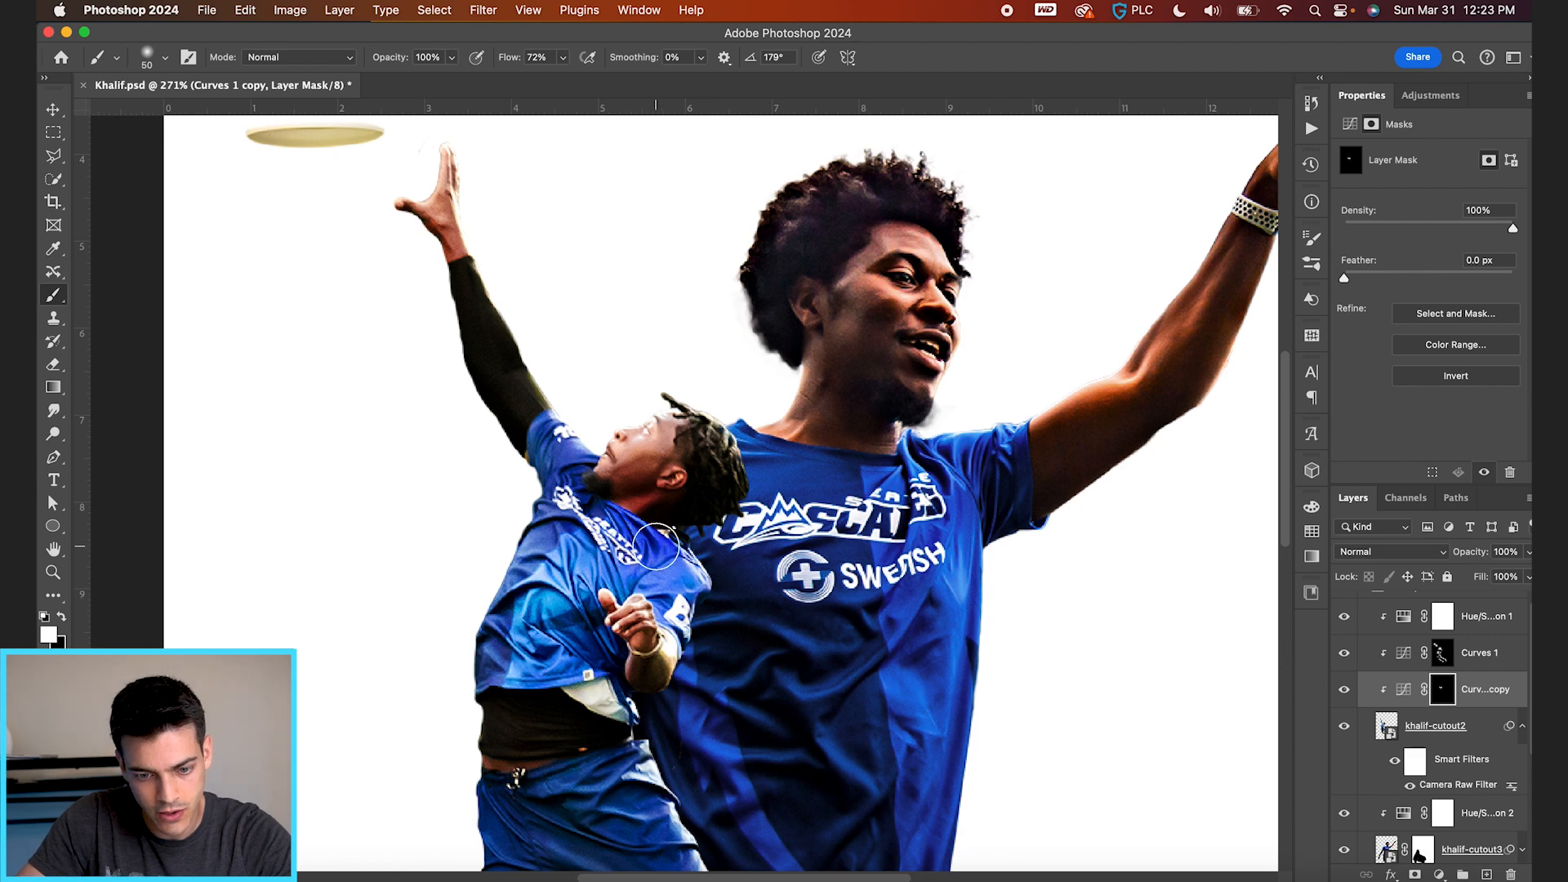
# Reduce the brush to 35 px and paint shadows on the copied Curves mask over the jumping player's lower shirt and shorts
pyautogui.scroll(-3, 641, 544)
pyautogui.press('[')
pyautogui.press('[')
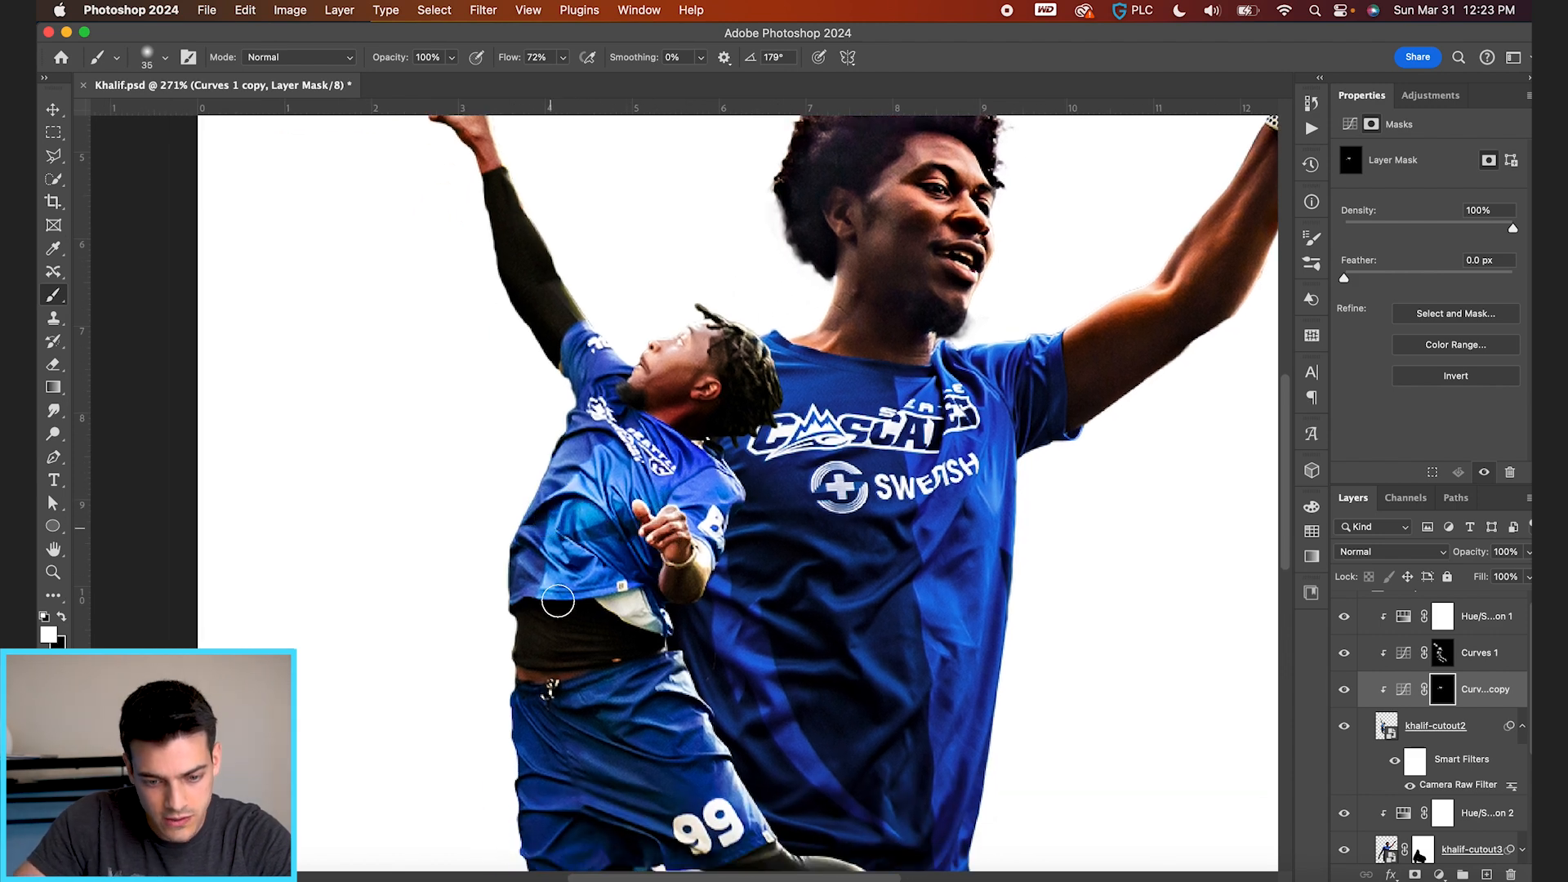
pyautogui.scroll(-5, 491, 657)
pyautogui.hscroll(3, 491, 658)
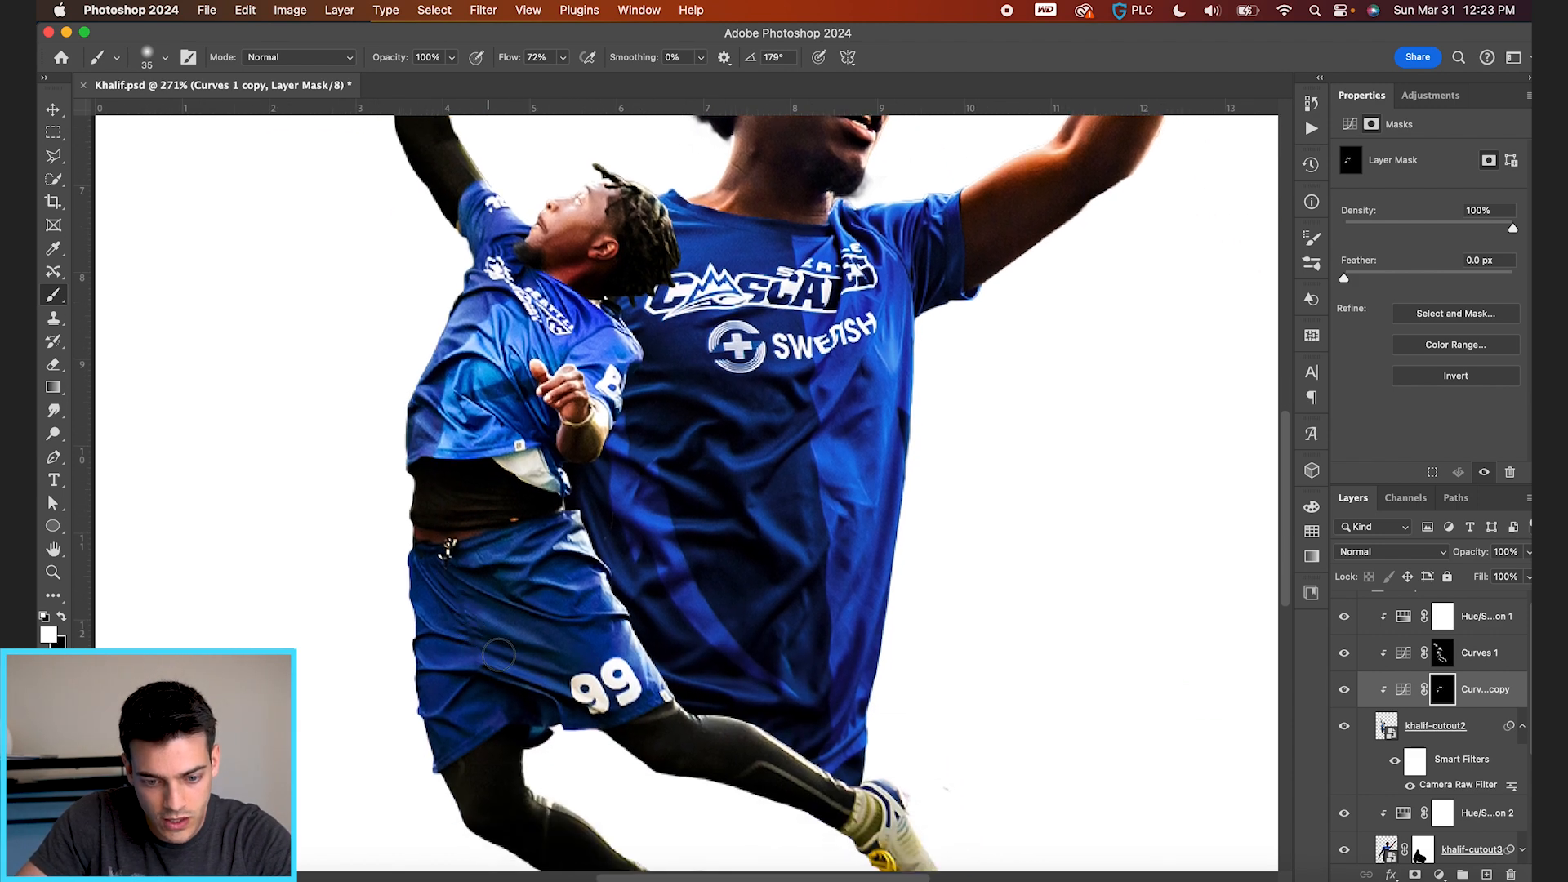
# Refine the copied Curves mask with black and white, shading the undersides of the jumping player's legs and shoes
pyautogui.press('x')
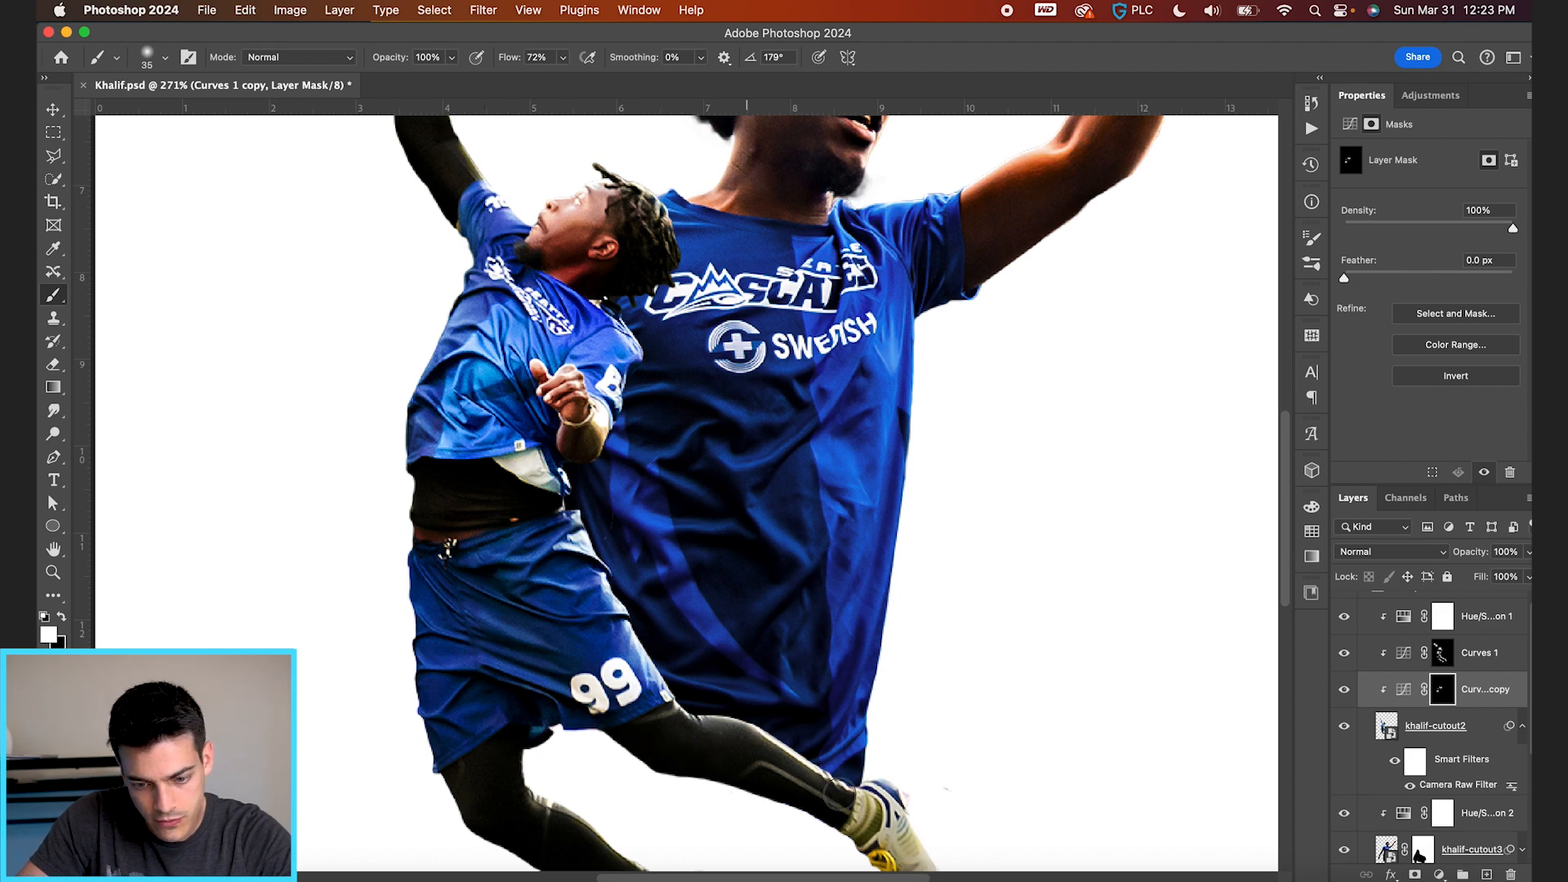
pyautogui.scroll(-2, 898, 801)
pyautogui.hscroll(1, 898, 801)
pyautogui.scroll(-2, 867, 764)
pyautogui.hscroll(1, 867, 764)
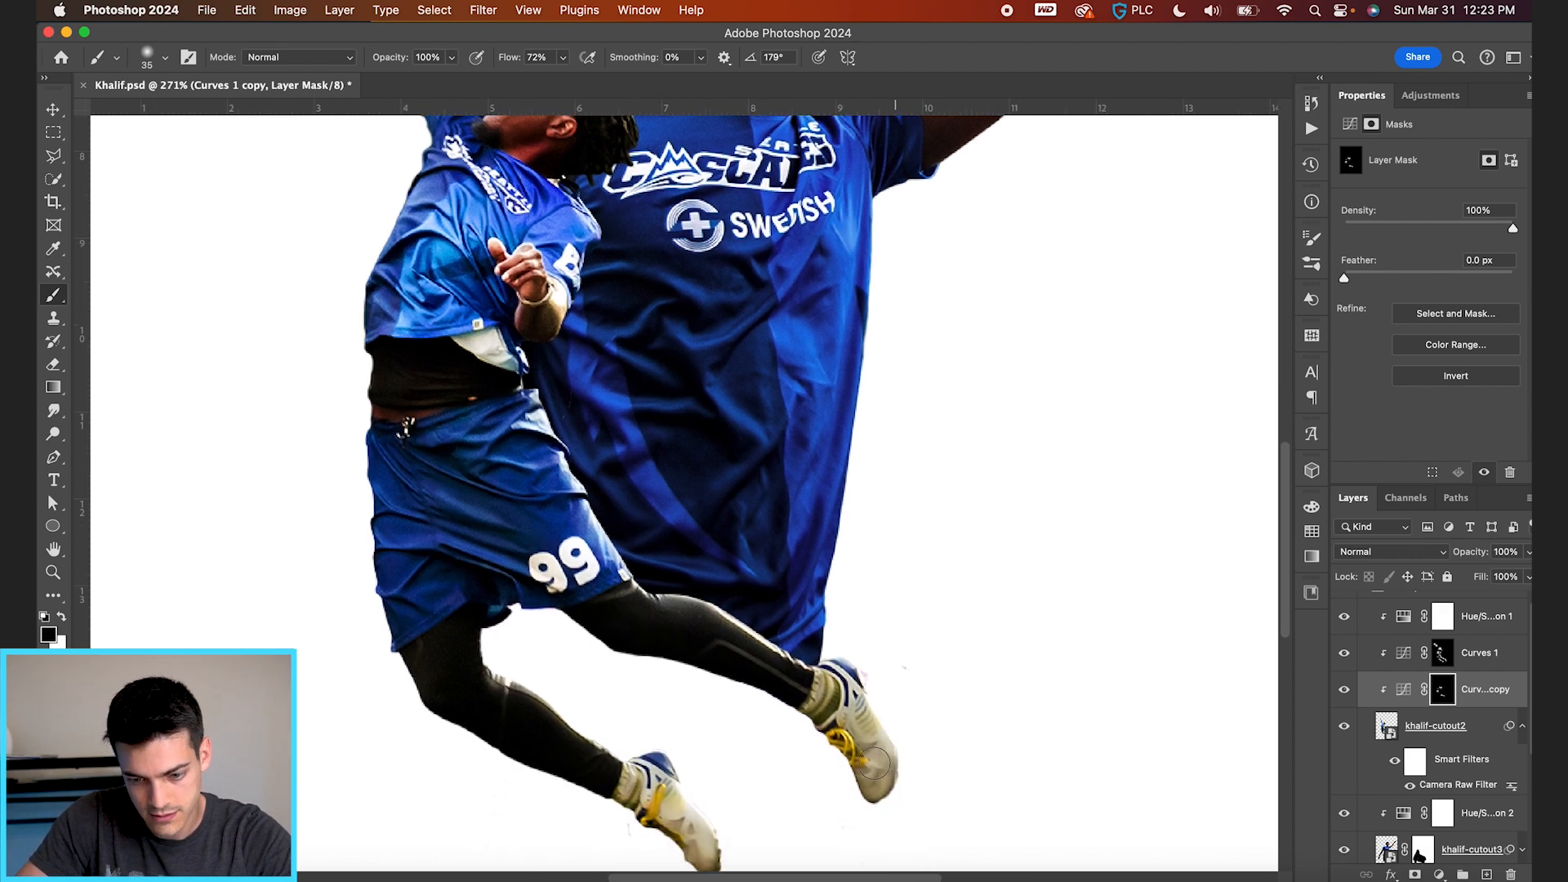
pyautogui.scroll(-3, 648, 774)
pyautogui.hscroll(1, 647, 774)
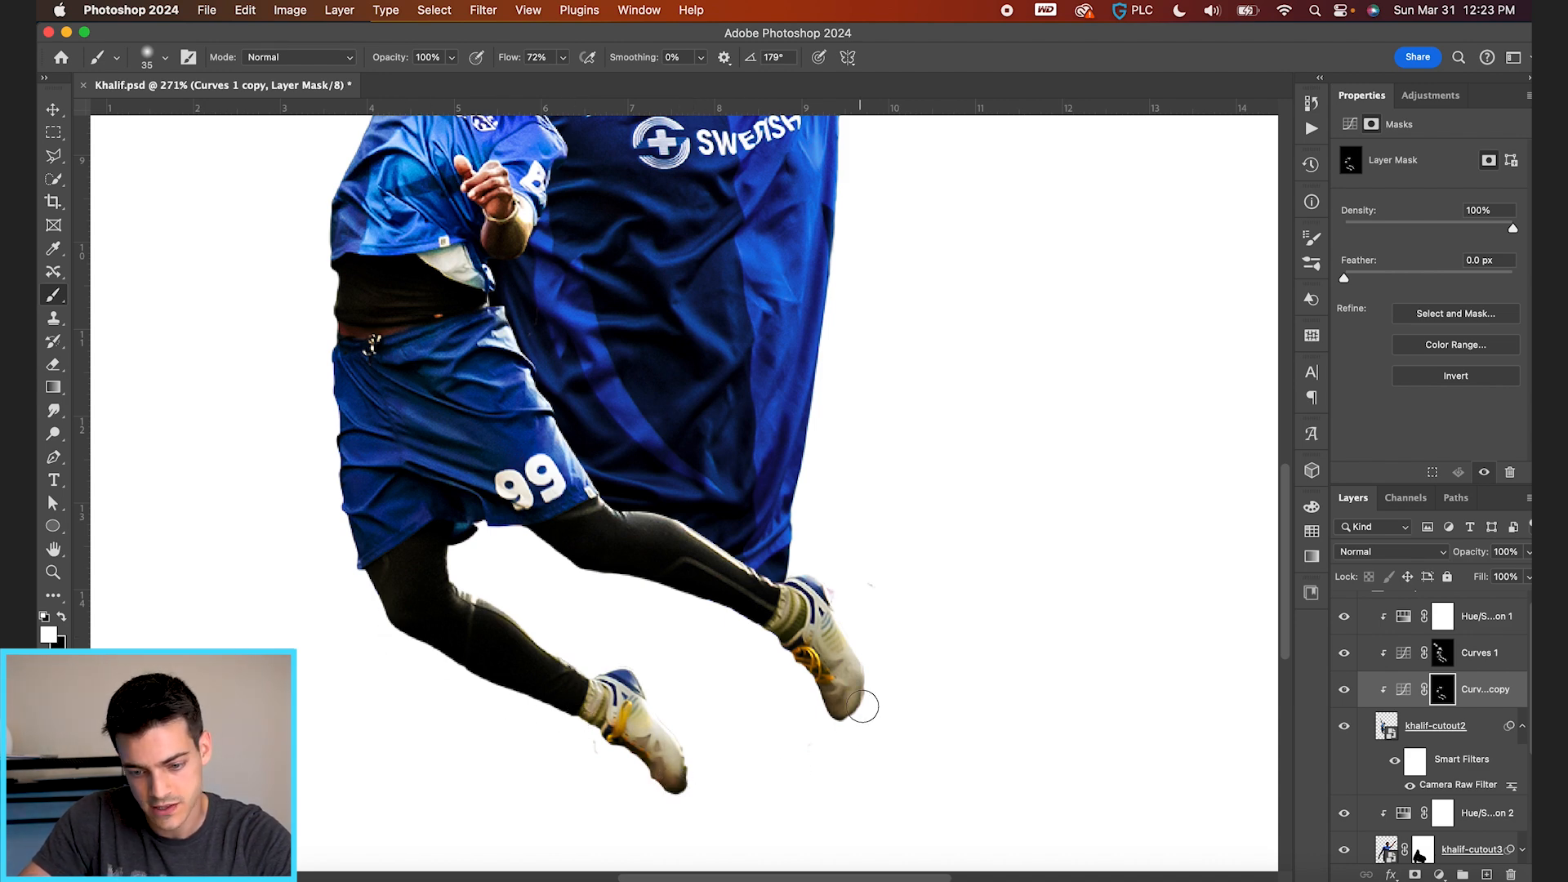
pyautogui.scroll(-2, 679, 597)
pyautogui.scroll(-3, 680, 597)
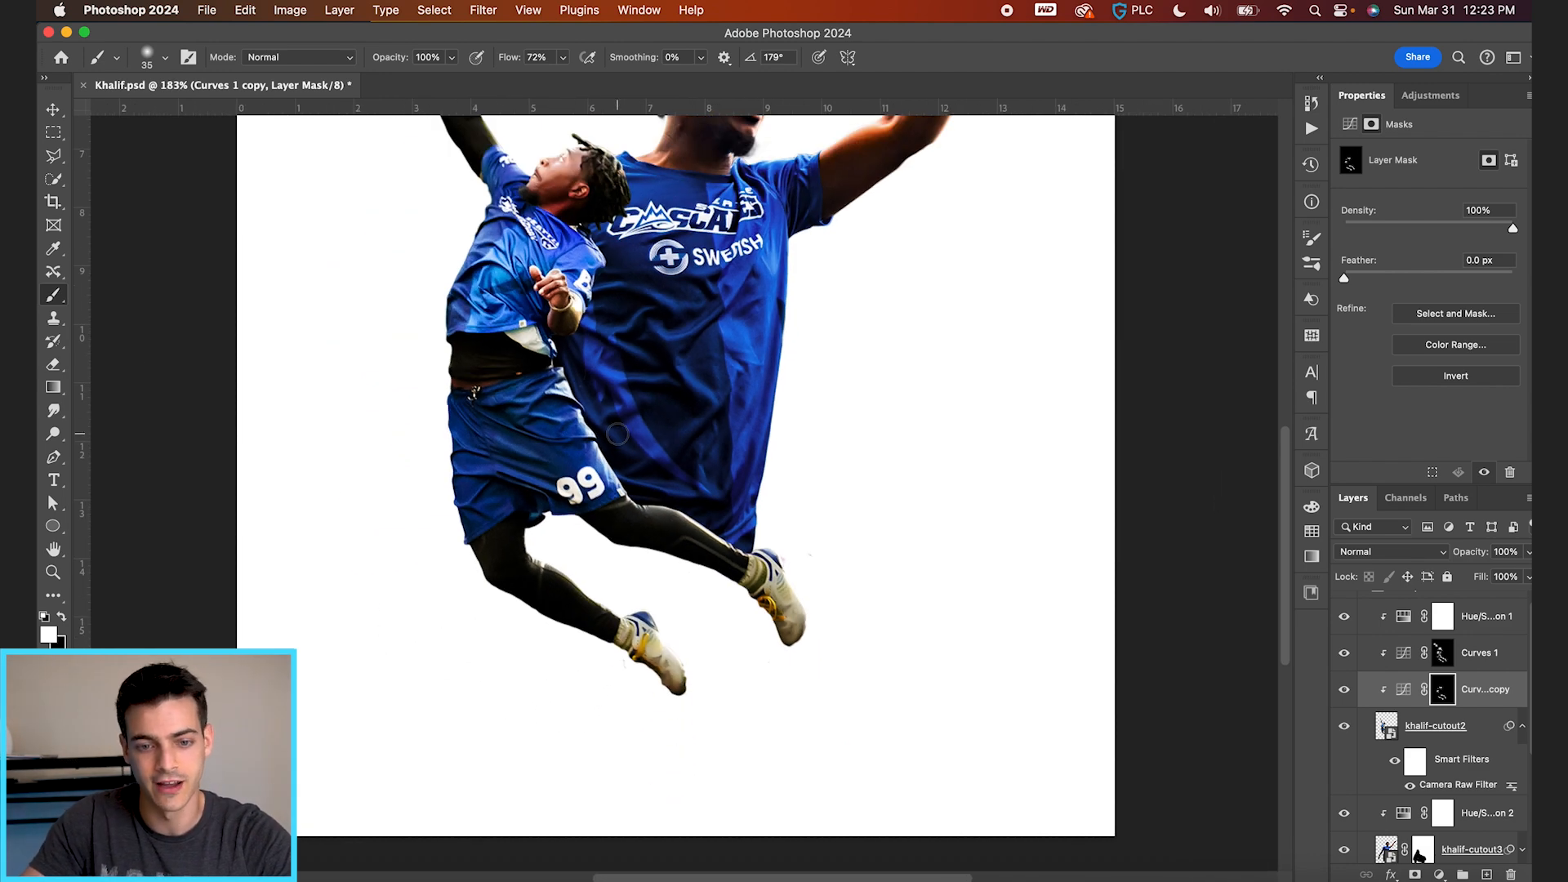
pyautogui.scroll(4, 475, 525)
pyautogui.scroll(1, 702, 780)
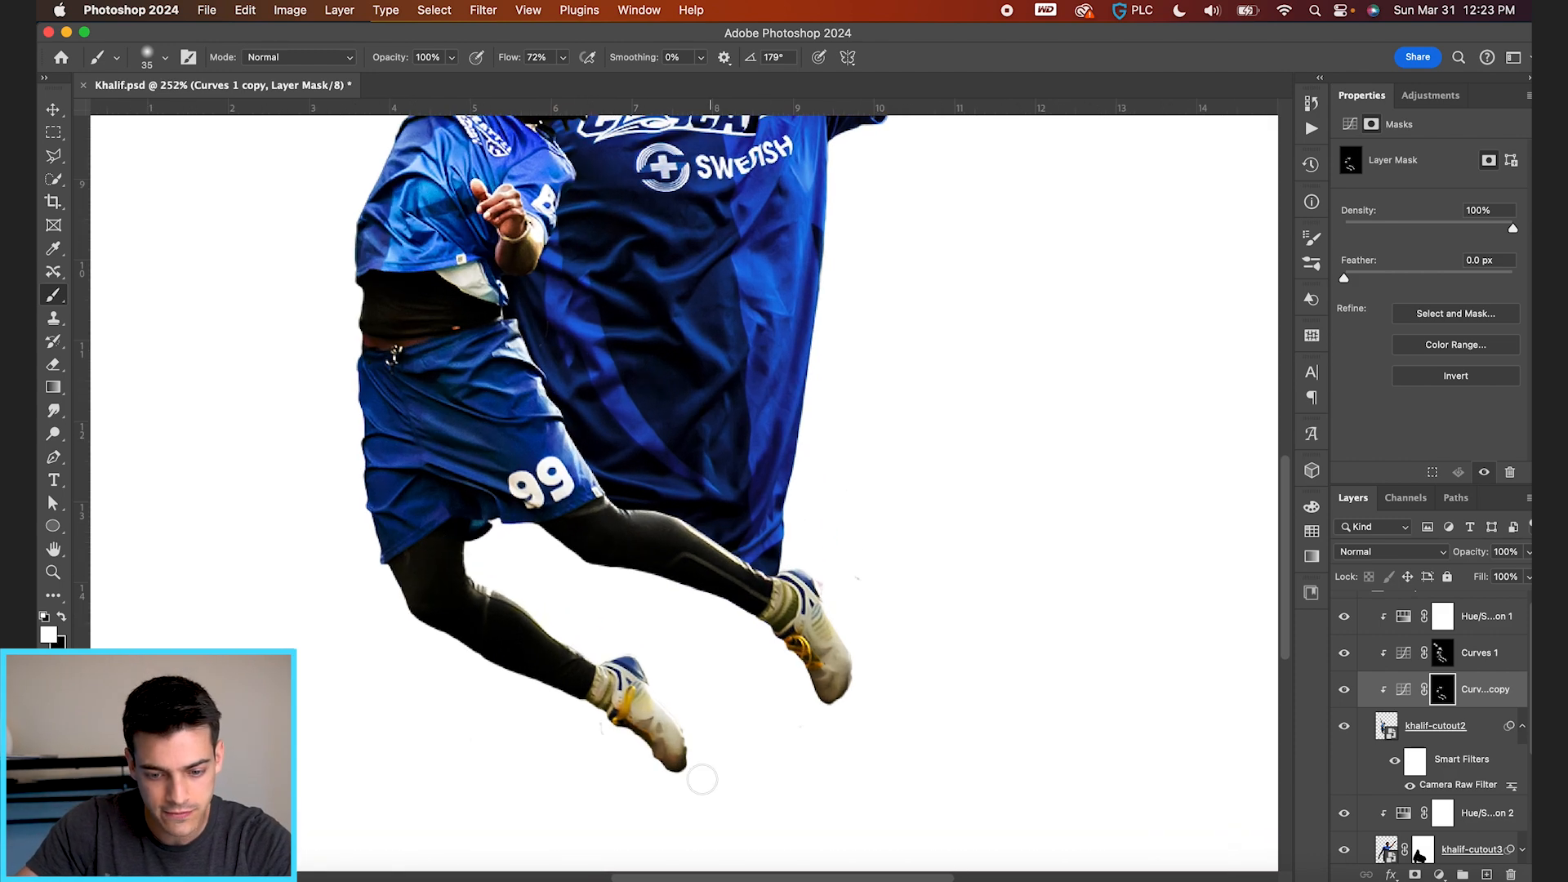
pyautogui.scroll(-3, 696, 821)
pyautogui.scroll(5, 719, 692)
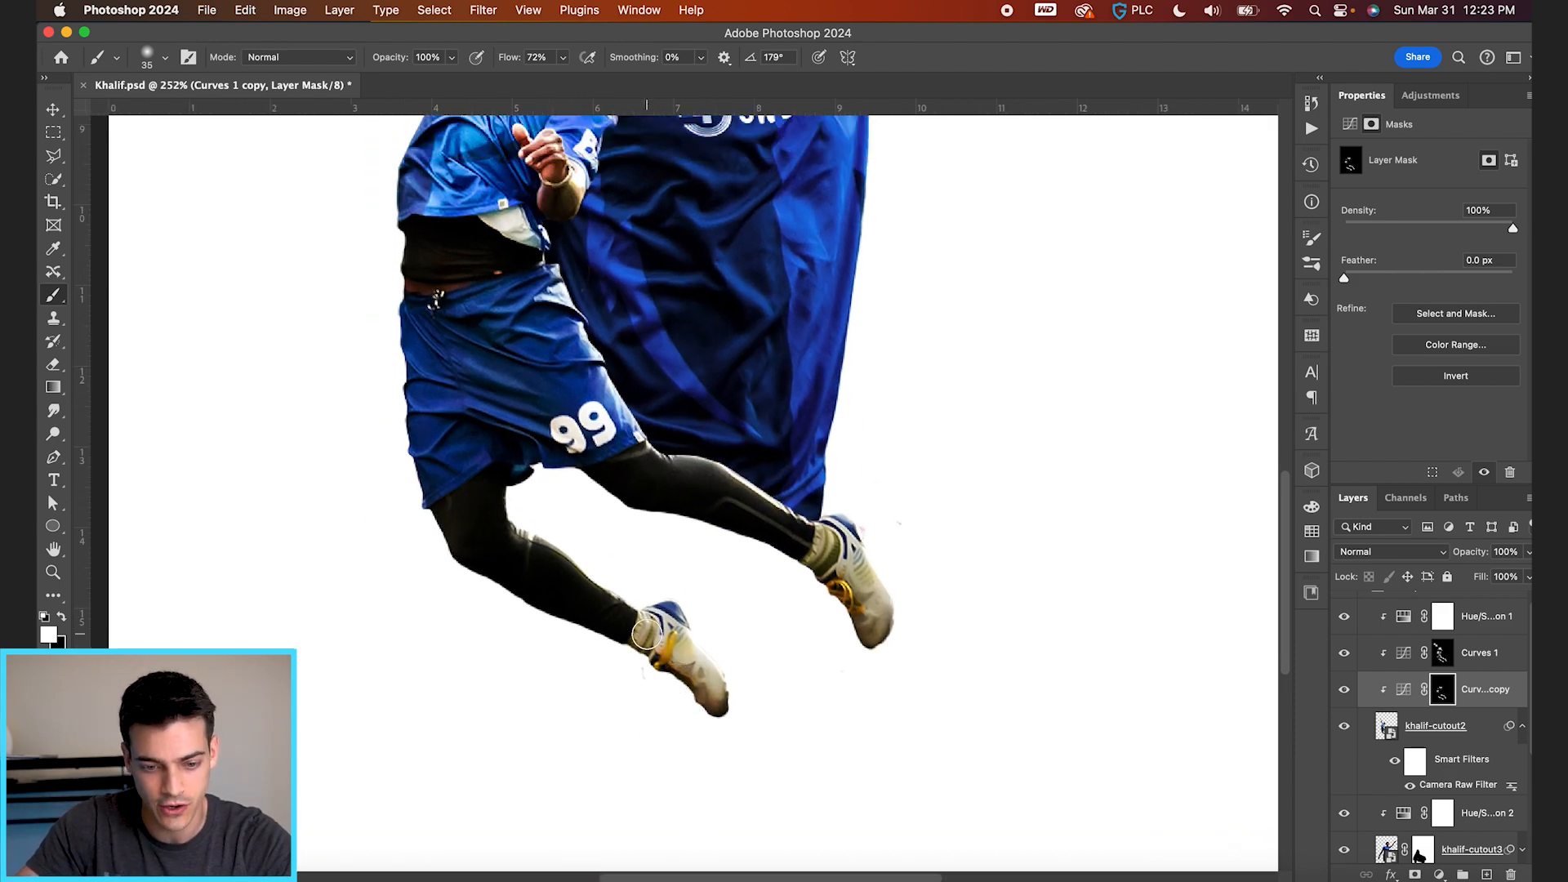
# Lower the brush flow to 14% and its size to 9 px, then paint white along the shirt and shorts creases to deepen them
pyautogui.hscroll(-4, 550, 560)
pyautogui.scroll(3, 620, 570)
pyautogui.hscroll(-2, 619, 569)
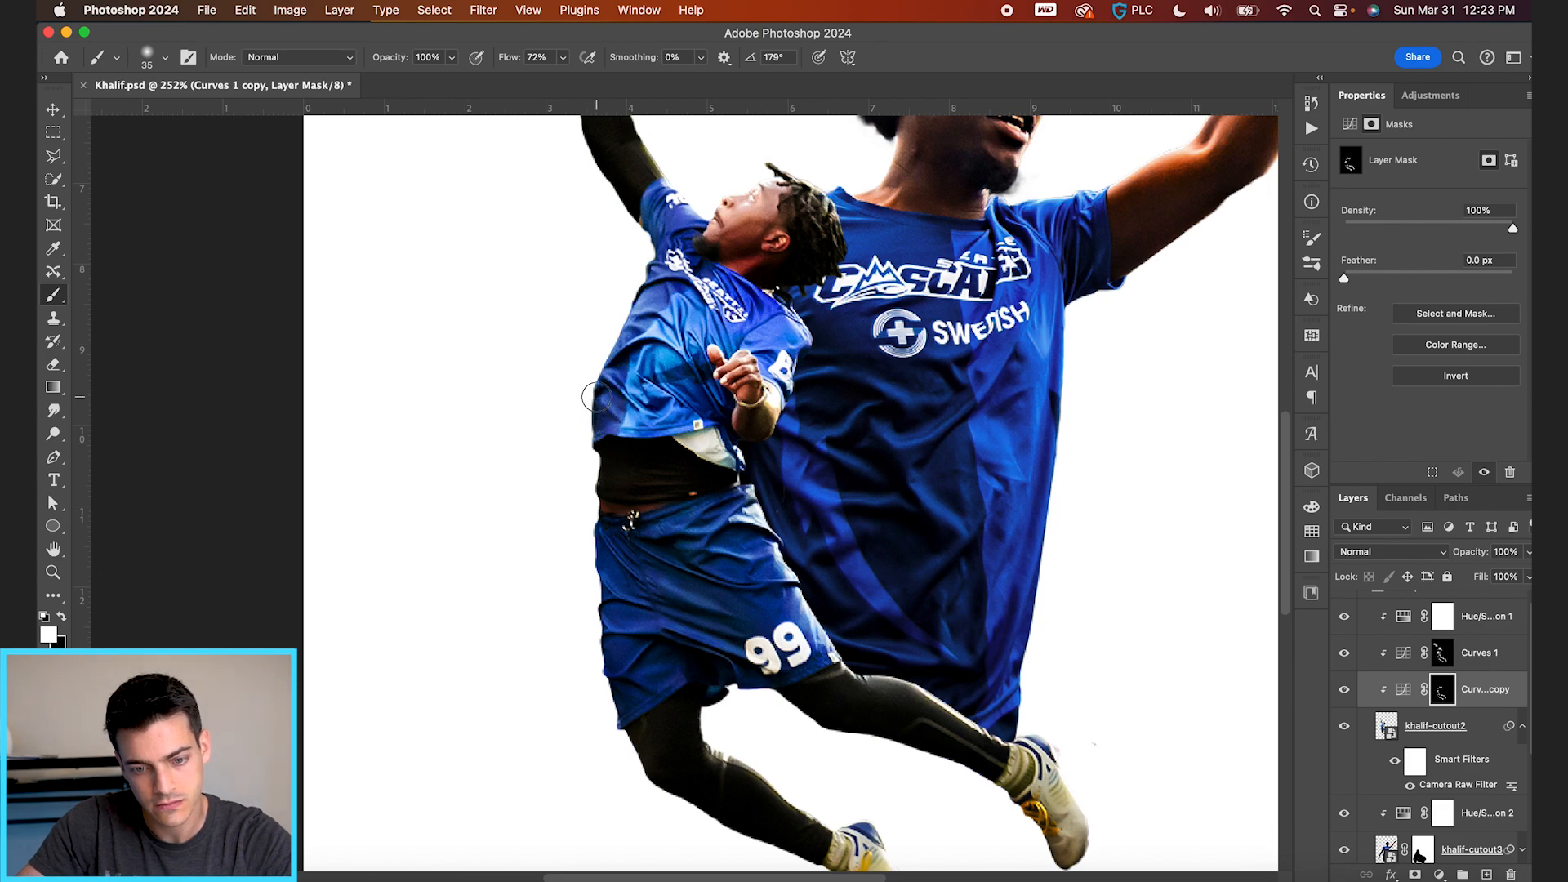
pyautogui.moveTo(510, 65); pyautogui.dragTo(458, 63)
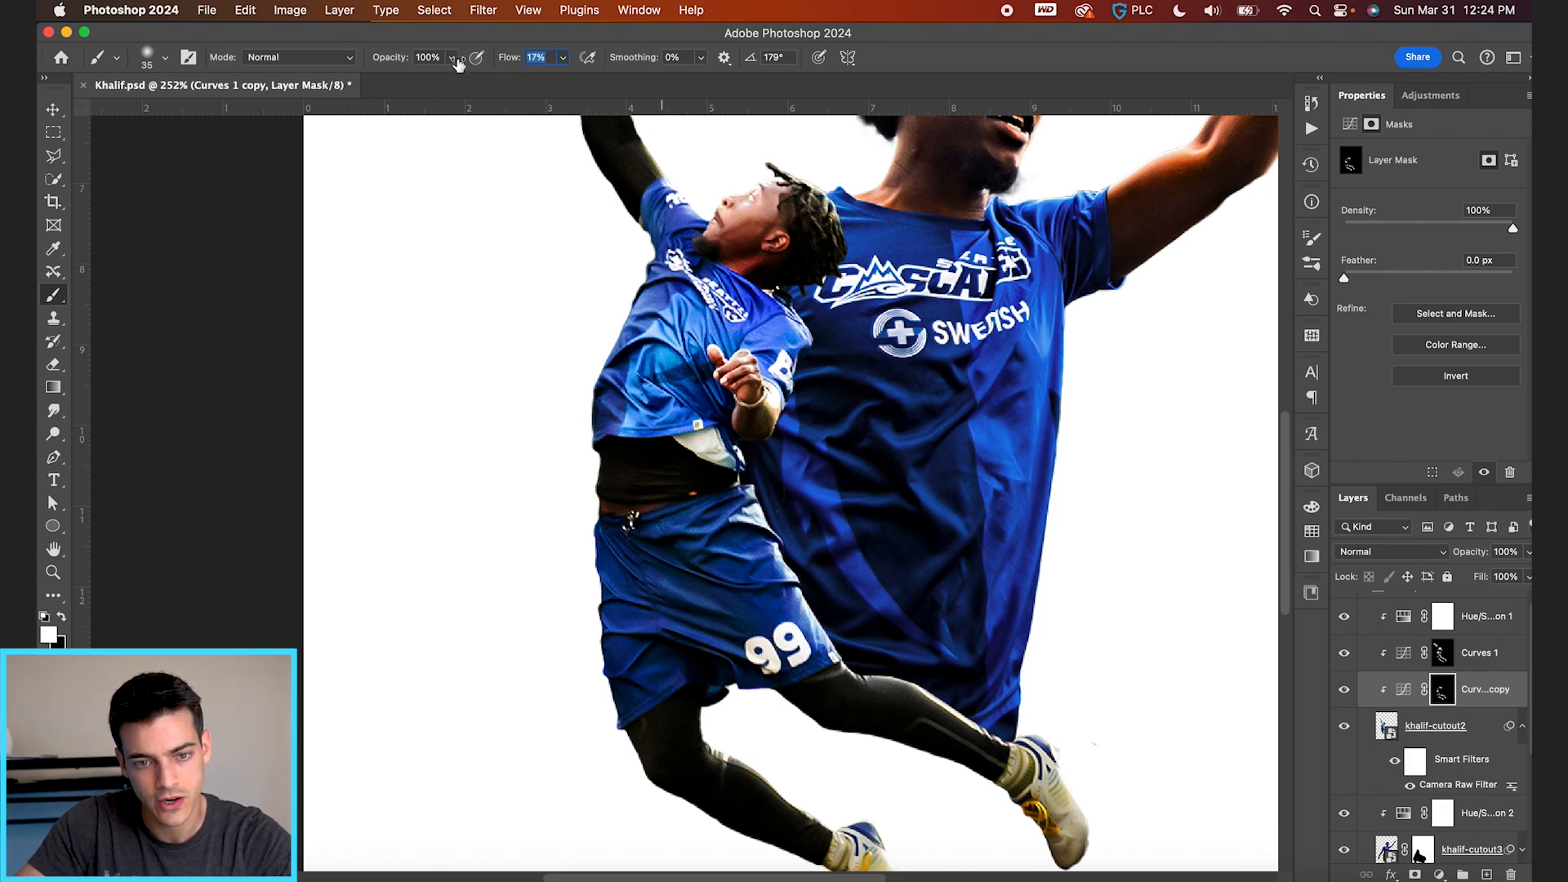
pyautogui.press('super+plus')
pyautogui.press('[')
pyautogui.press('[')
pyautogui.press('[')
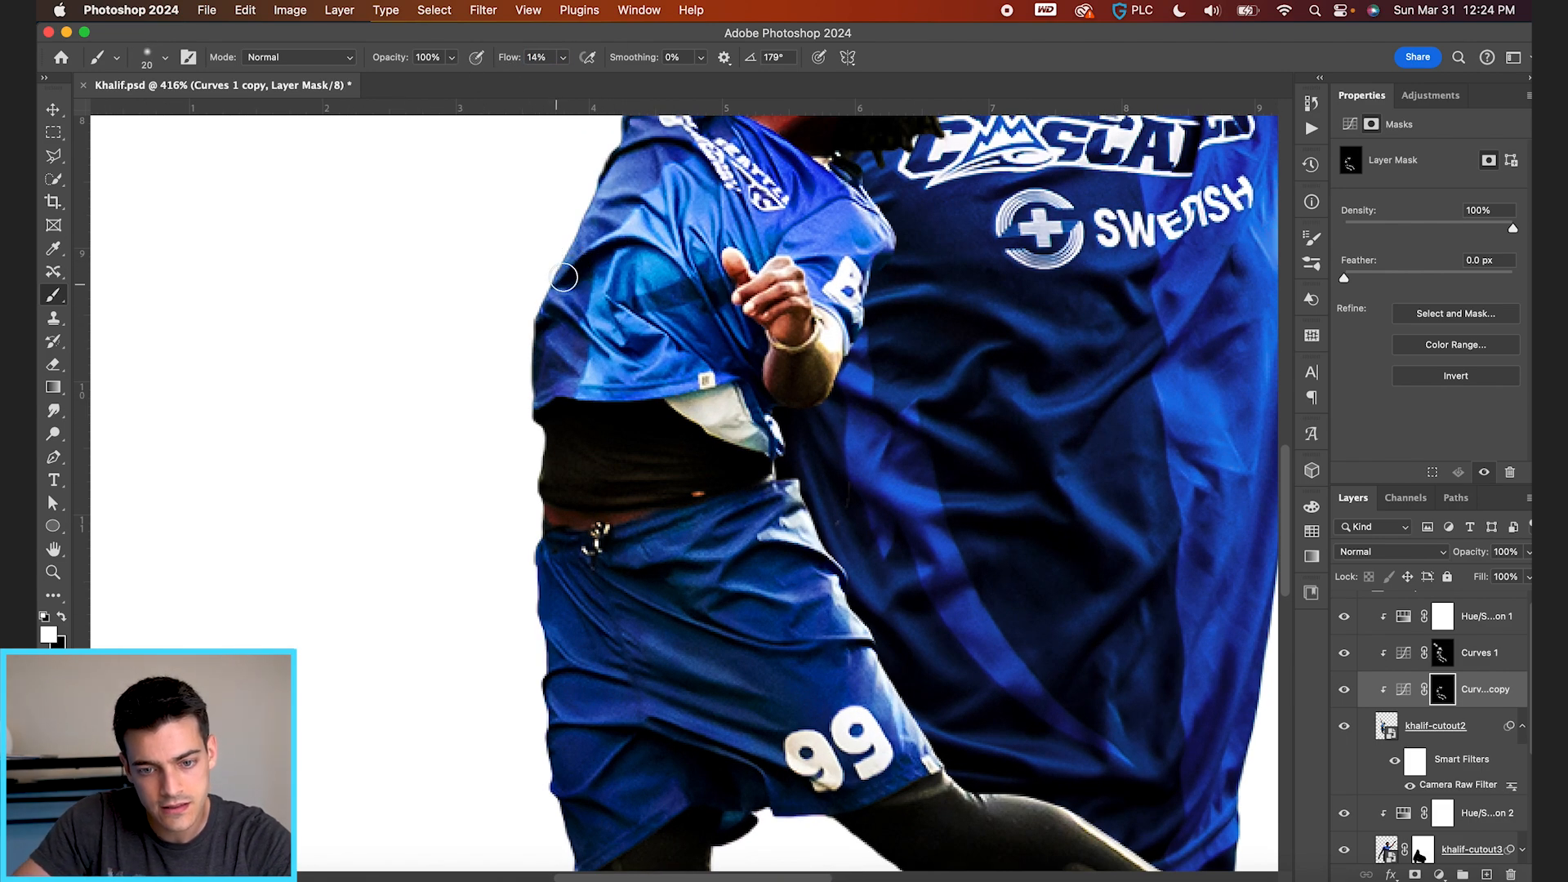
pyautogui.press('[')
pyautogui.press('[')
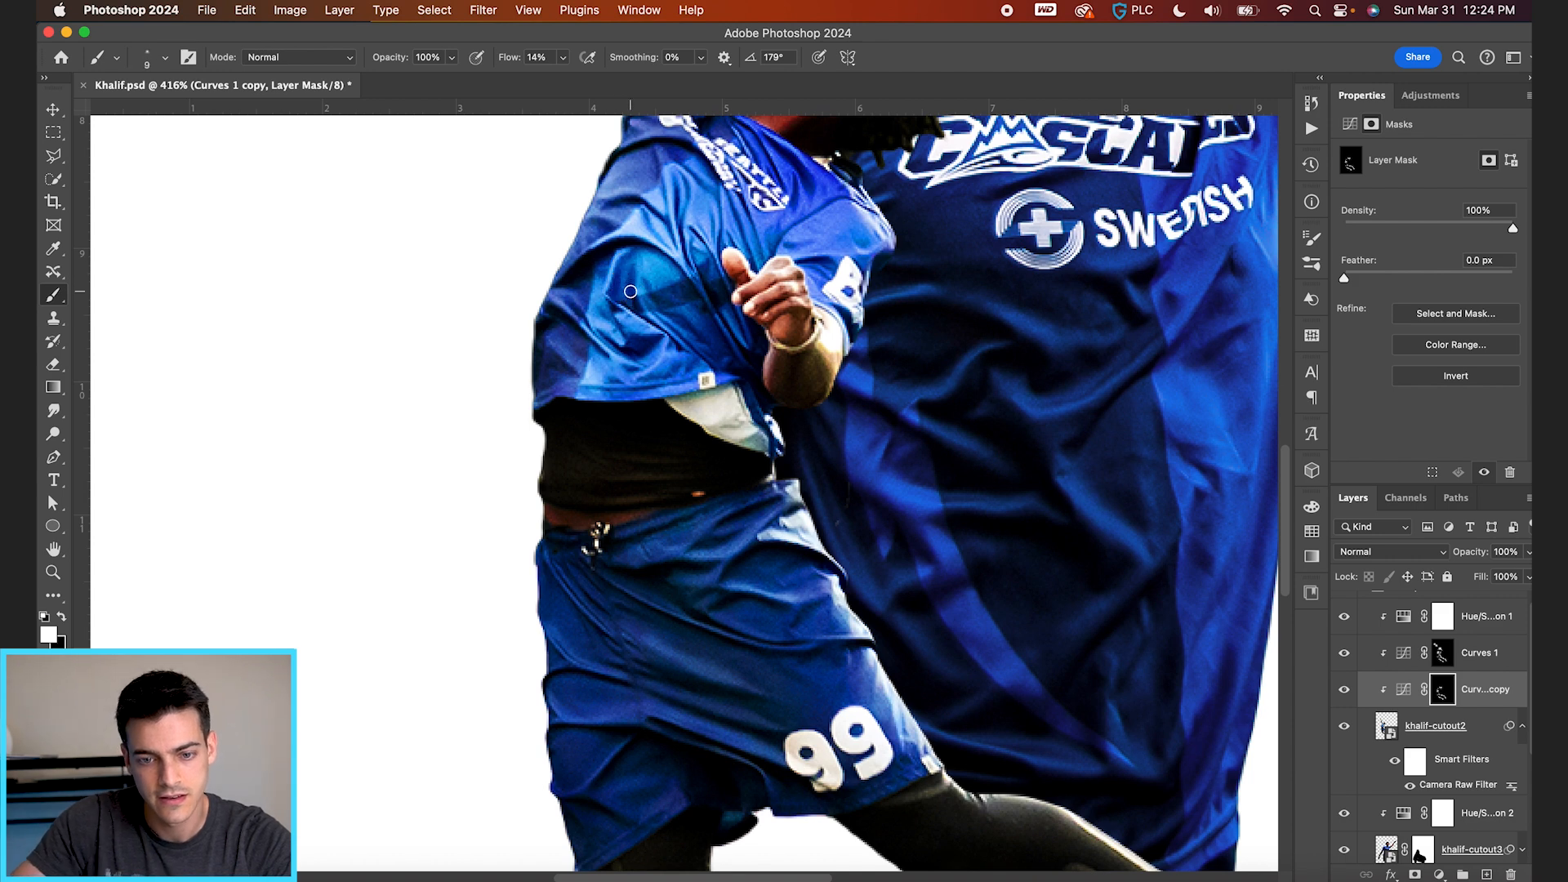
pyautogui.scroll(2, 625, 274)
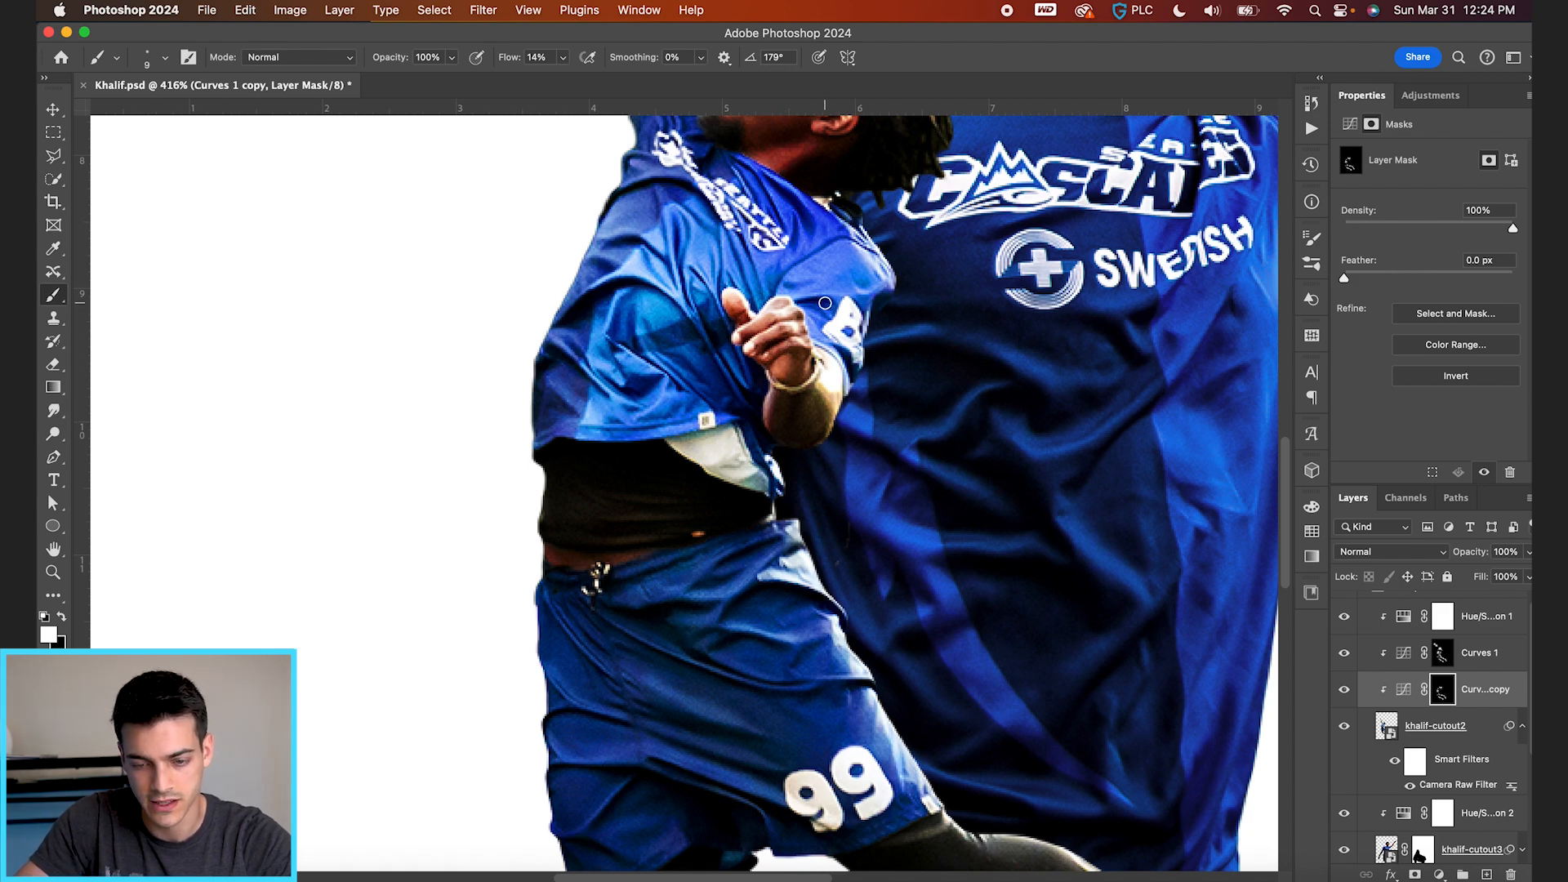
pyautogui.scroll(-3, 815, 224)
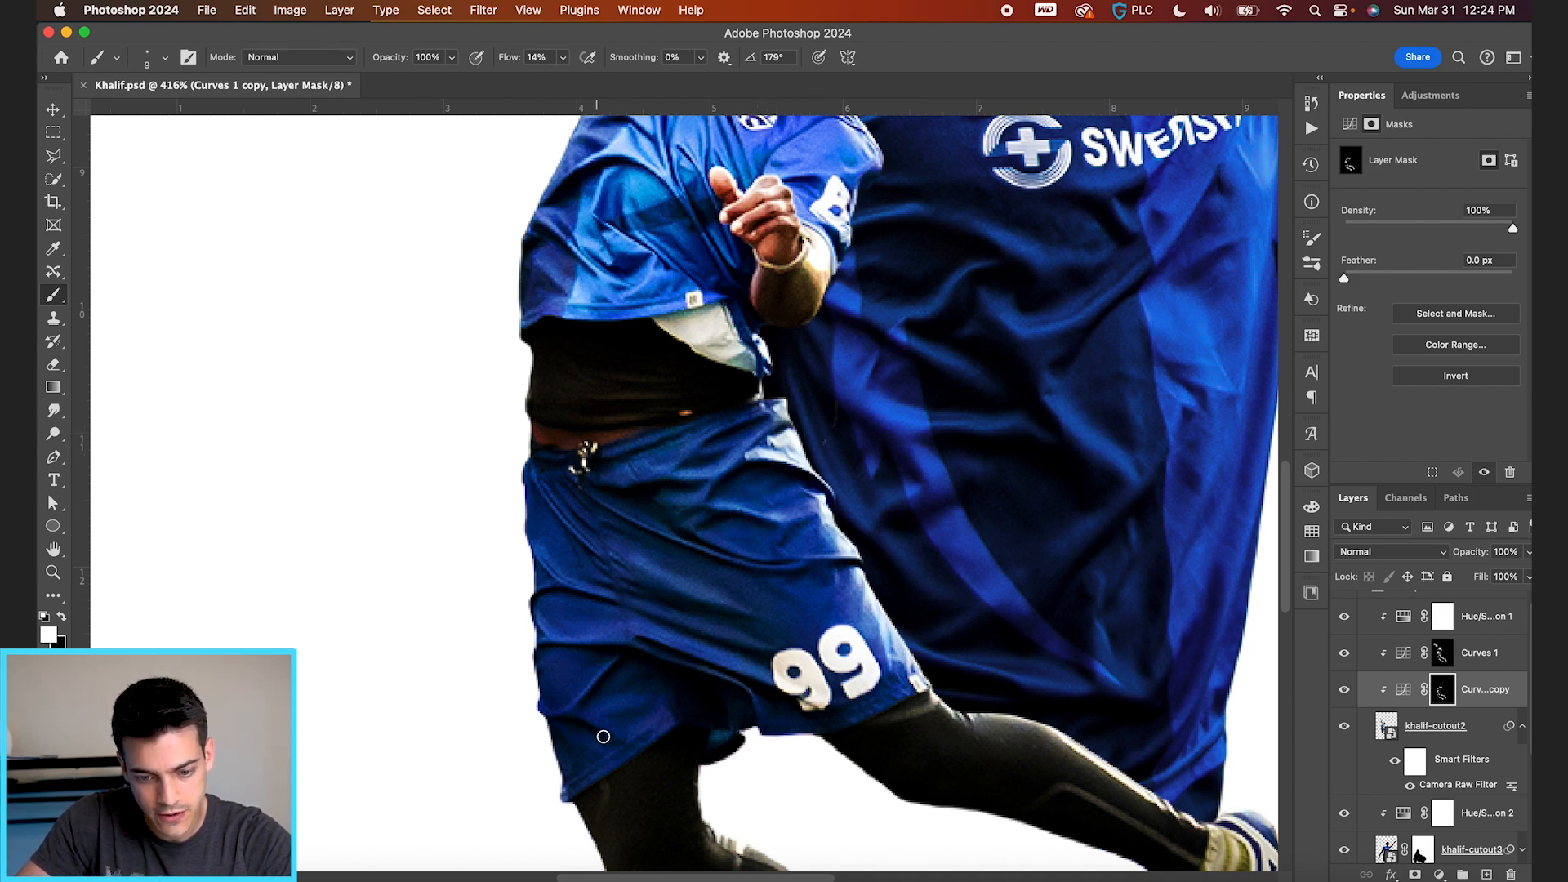
# Duplicate both masked Curves adjustments from khalif-cutout2 to directly above khalif-cutout3's Hue/Saturation adjustment
pyautogui.press('v')
pyautogui.press('super+0')
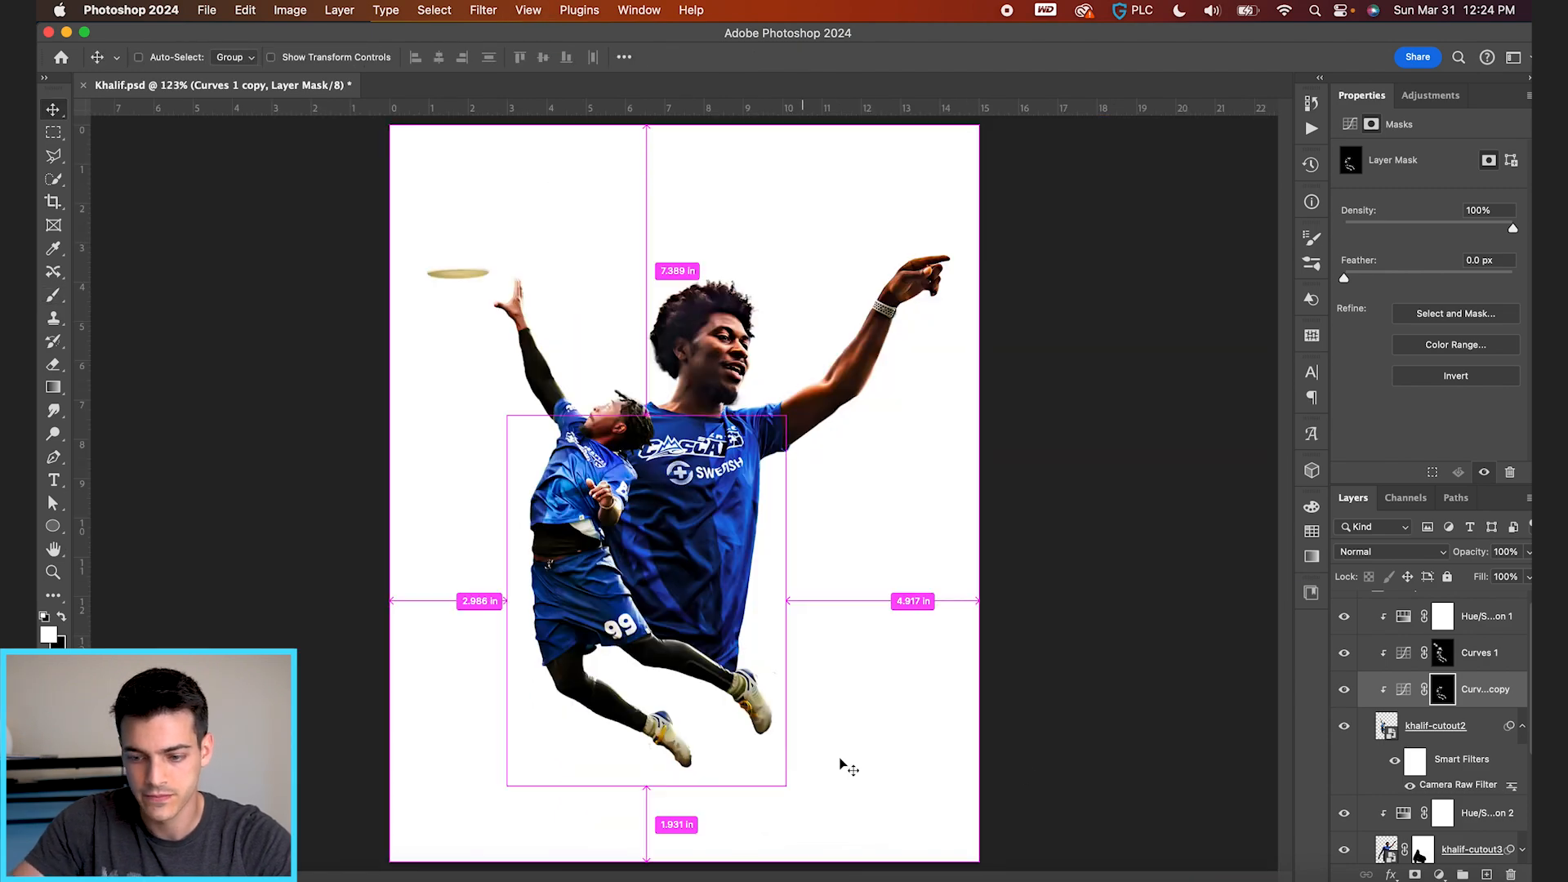
pyautogui.keyDown('super'); pyautogui.click(1473, 670); pyautogui.keyUp('super')
pyautogui.scroll(-2, 1378, 695)
pyautogui.moveTo(1404, 616); pyautogui.dragTo(1423, 741)
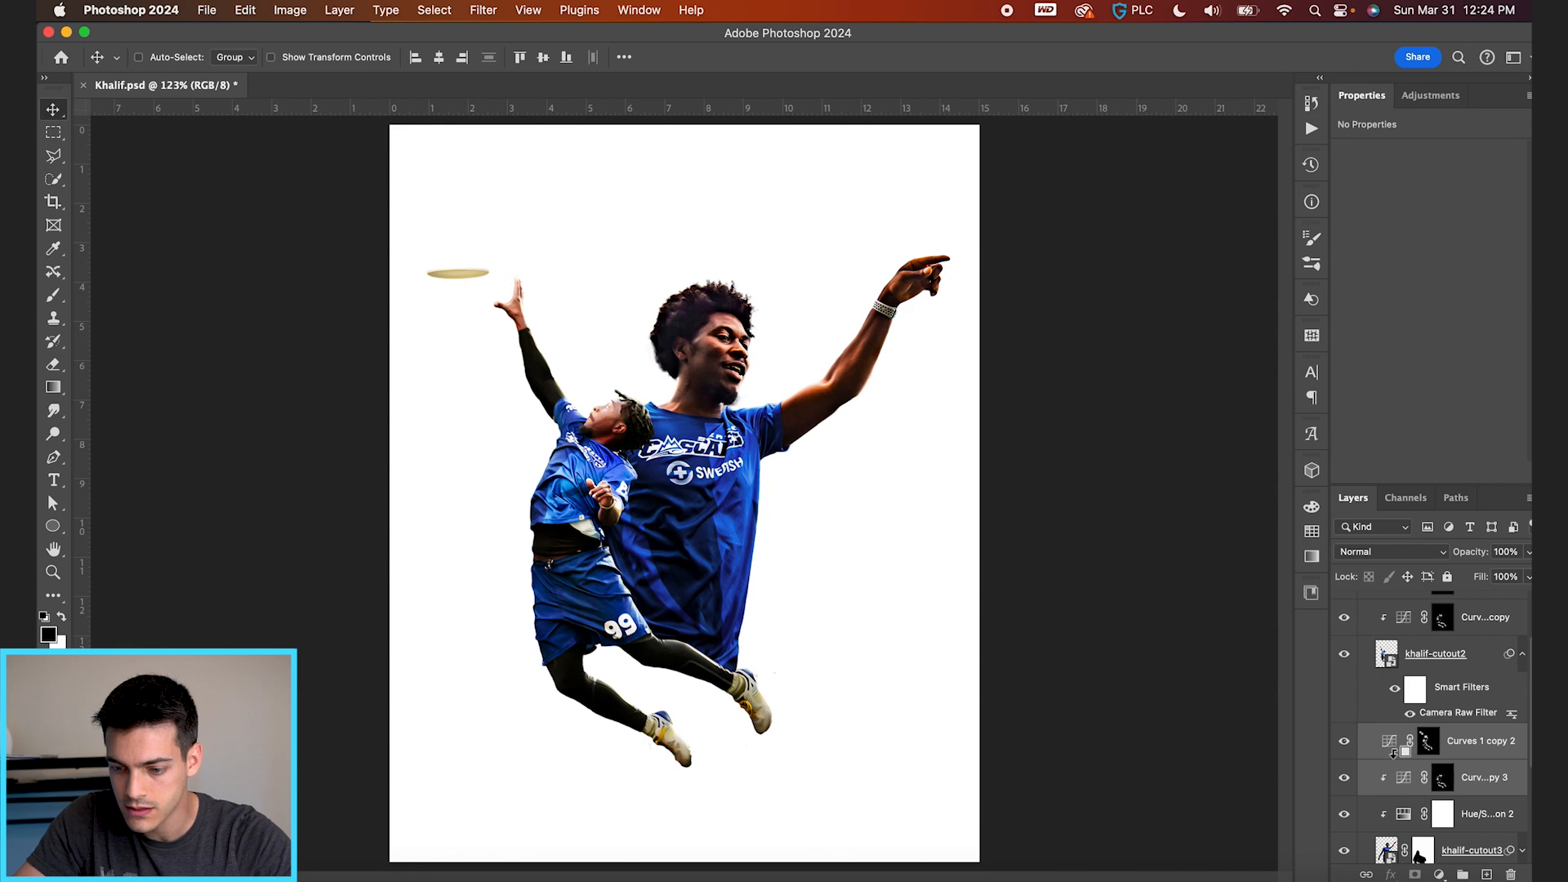
# Delete the copied masks from both Curves adjustments above khalif-cutout3 and give each one a new all-black mask
pyautogui.rightClick(1442, 778)
pyautogui.click(1405, 727)
pyautogui.rightClick(1447, 741)
pyautogui.click(1402, 727)
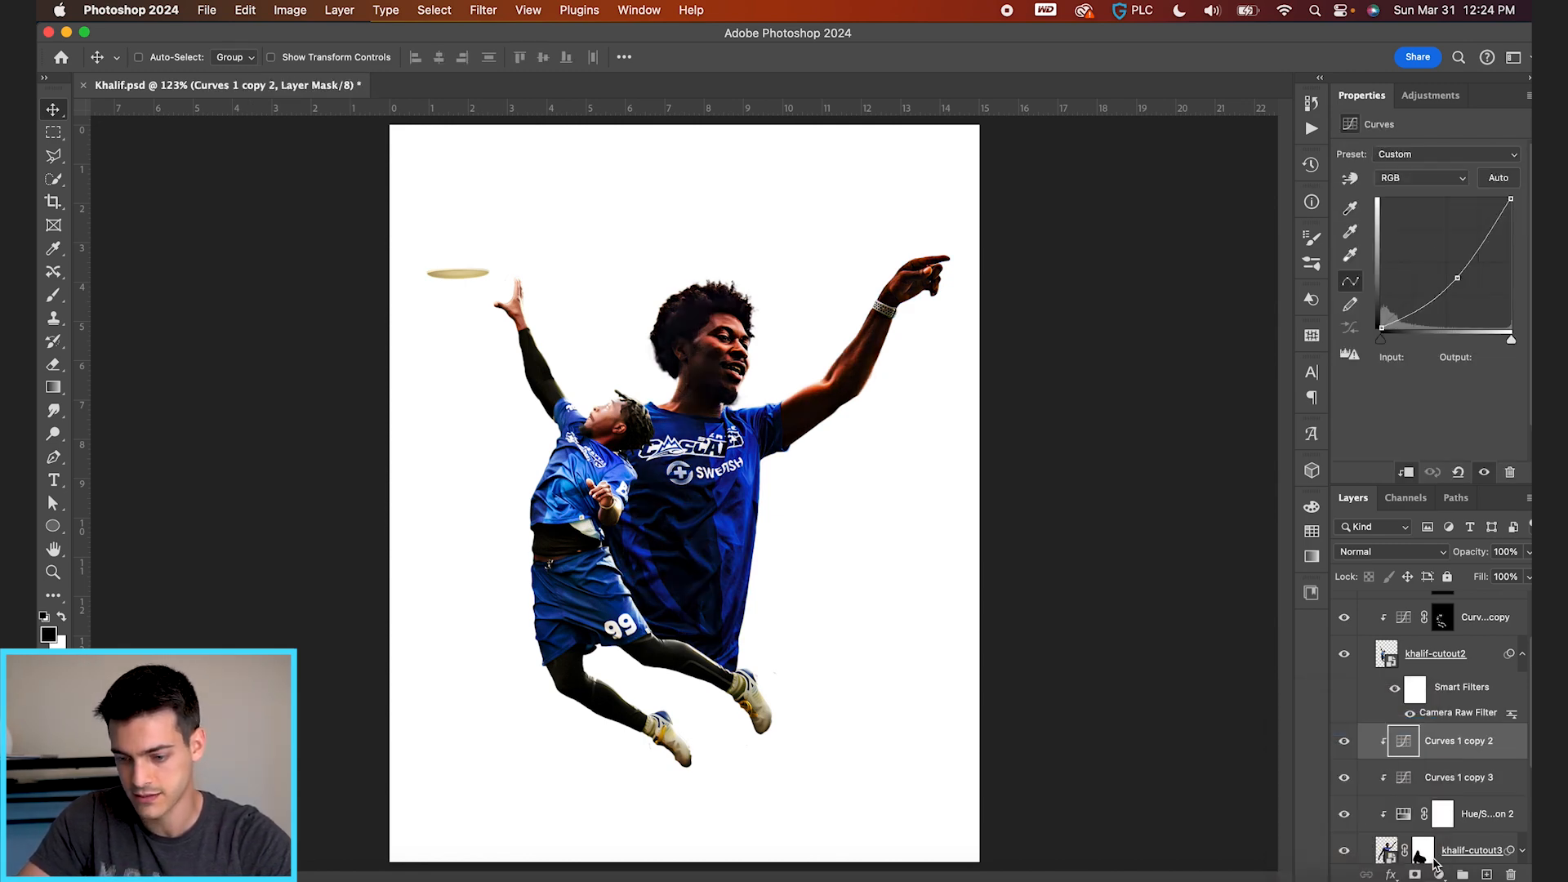
pyautogui.keyDown('alt'); pyautogui.click(1415, 873); pyautogui.keyUp('alt')
pyautogui.click(1409, 775)
pyautogui.keyDown('alt'); pyautogui.click(1415, 873); pyautogui.keyUp('alt')
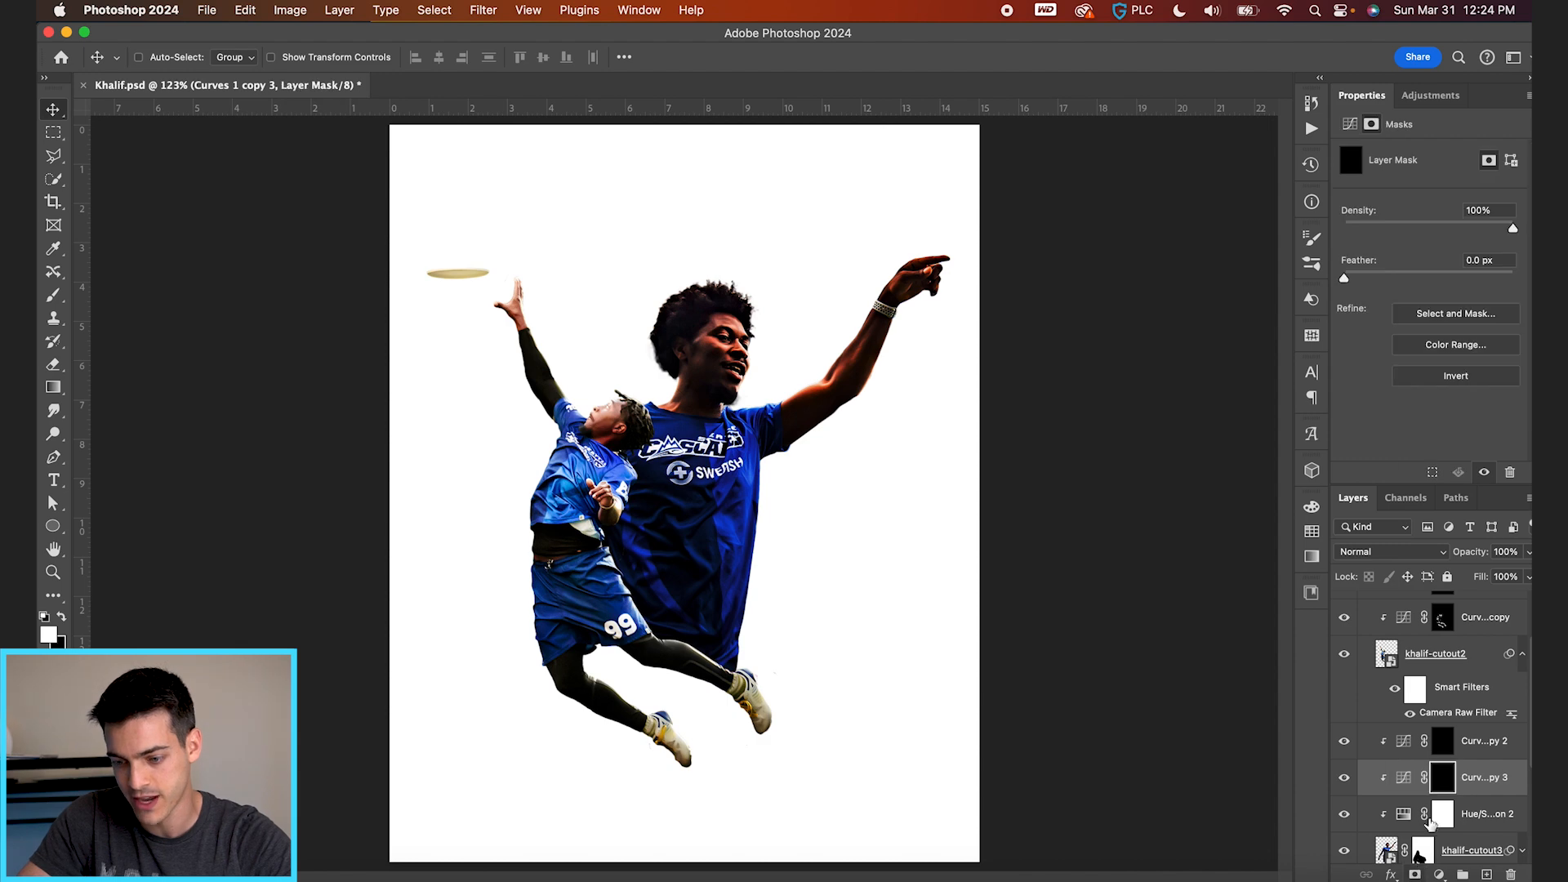
# Enlarge the brush to 100 px and paint white on the Curves 1 copy 2 mask over the large player's shirt, neck and outstretched arm
pyautogui.click(1442, 740)
pyautogui.scroll(3, 694, 426)
pyautogui.press('b')
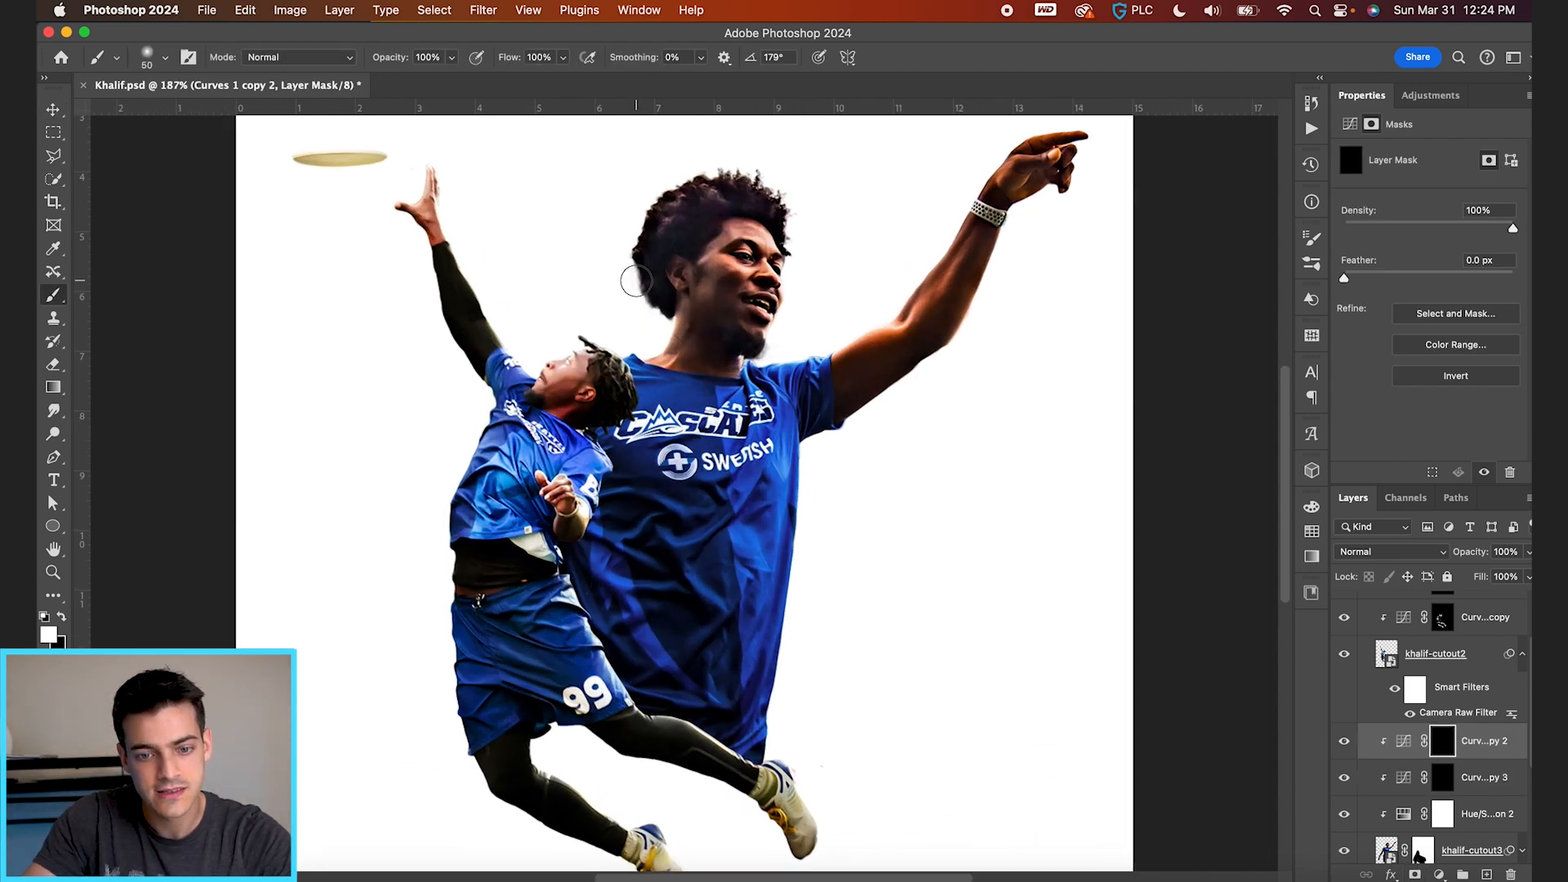
pyautogui.press(']')
pyautogui.press(']')
pyautogui.press(']')
pyautogui.press(']')
pyautogui.press(']')
pyautogui.press(']')
pyautogui.moveTo(647, 355)
pyautogui.mouseDown()
pyautogui.moveTo(777, 255)
pyautogui.moveTo(772, 237)
pyautogui.moveTo(800, 259)
pyautogui.moveTo(782, 282)
pyautogui.moveTo(797, 317)
pyautogui.moveTo(863, 325)
pyautogui.moveTo(818, 327)
pyautogui.moveTo(890, 294)
pyautogui.moveTo(895, 307)
pyautogui.moveTo(950, 225)
pyautogui.moveTo(986, 239)
pyautogui.moveTo(1032, 173)
pyautogui.moveTo(1002, 162)
pyautogui.moveTo(1091, 134)
pyautogui.mouseUp()
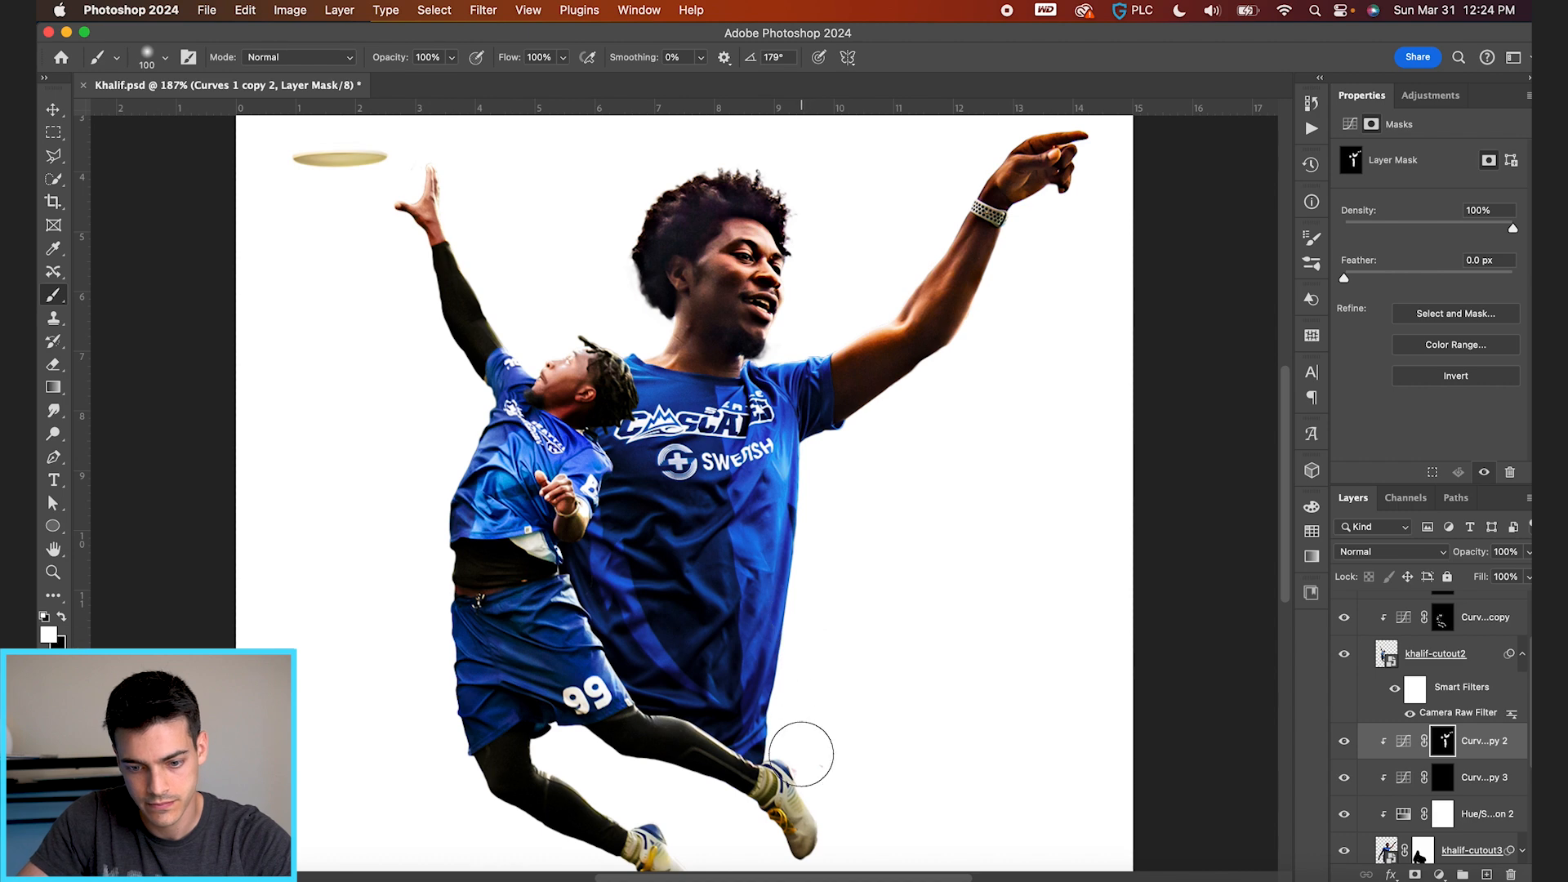
# Refine the Curves 1 copy 2 mask over the large player's lower shirt, reducing the brush to 50 px
pyautogui.scroll(-2, 802, 749)
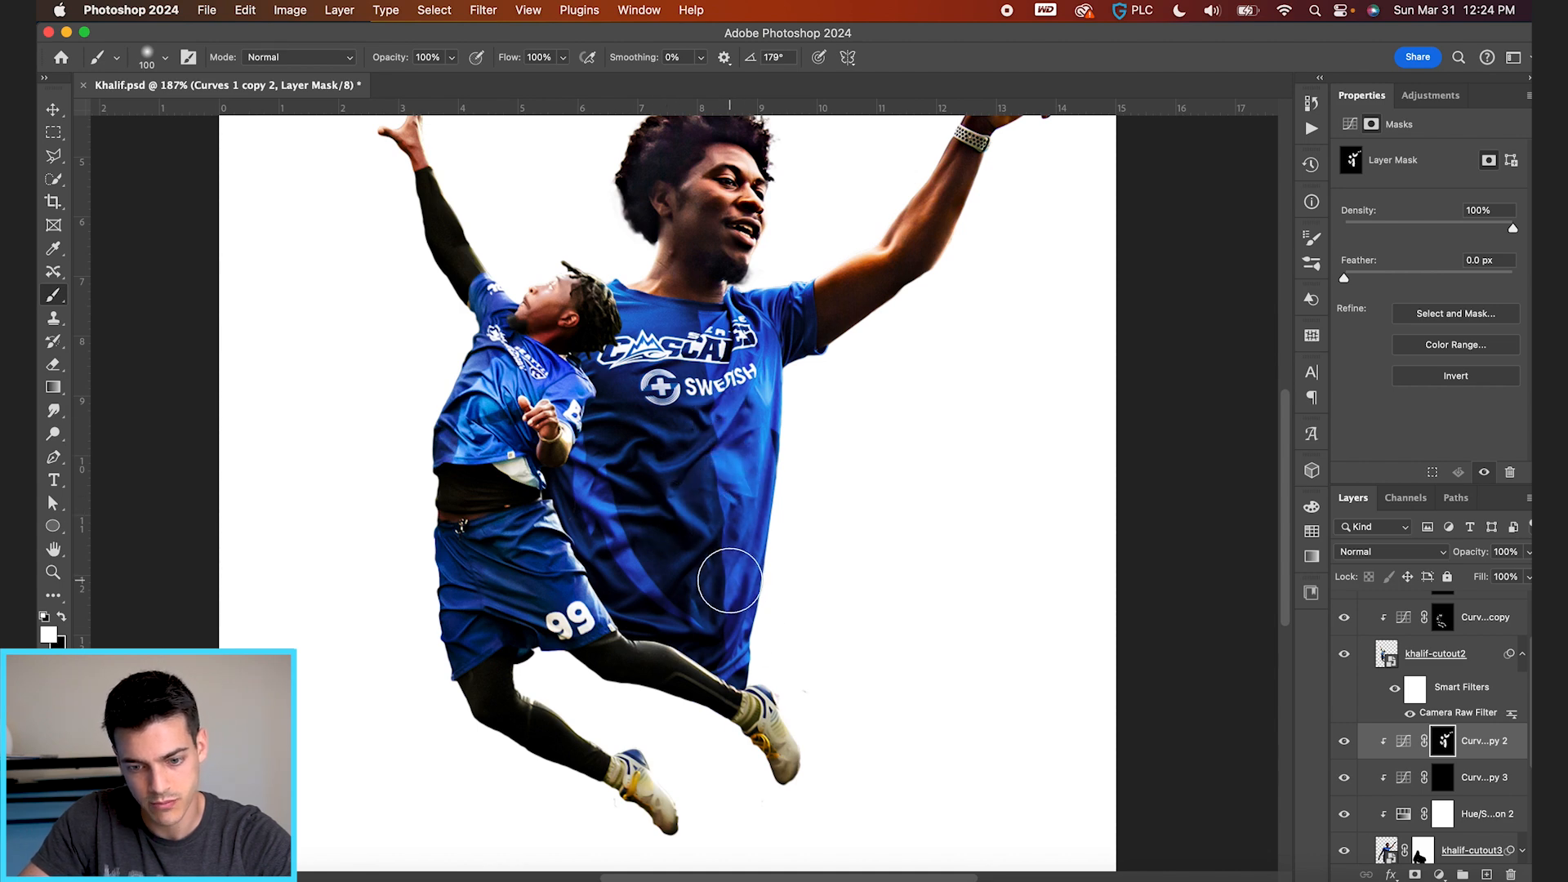
pyautogui.press('[')
pyautogui.press('[')
pyautogui.press('[')
pyautogui.press('[')
pyautogui.press('[')
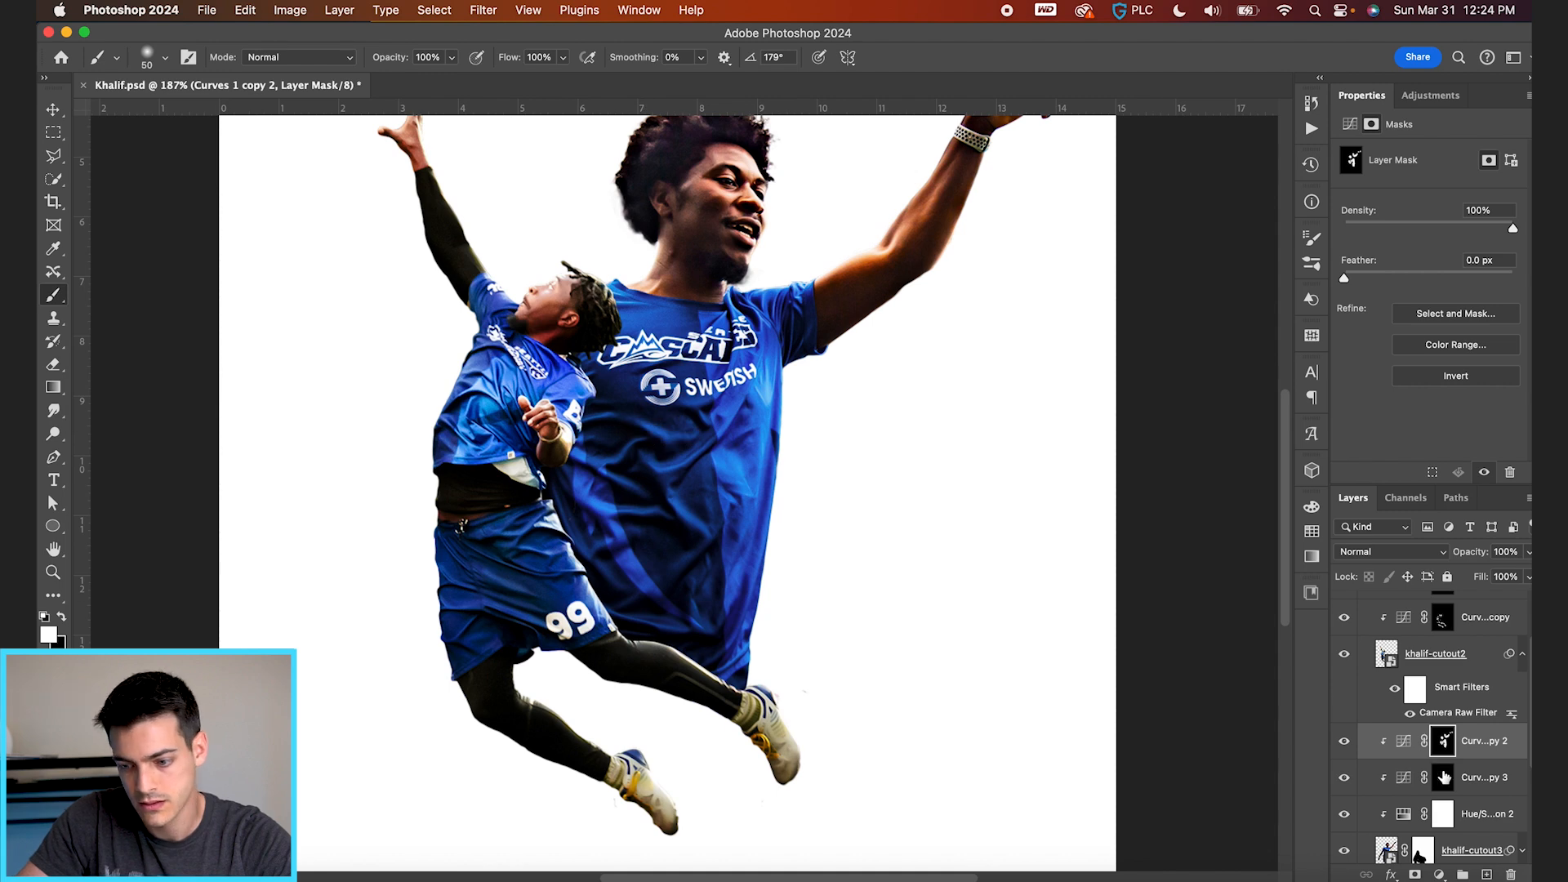
# Paint white on the Curves 1 copy 3 mask over the large player's neck, jaw and lower face with an 80 px brush
pyautogui.click(1444, 778)
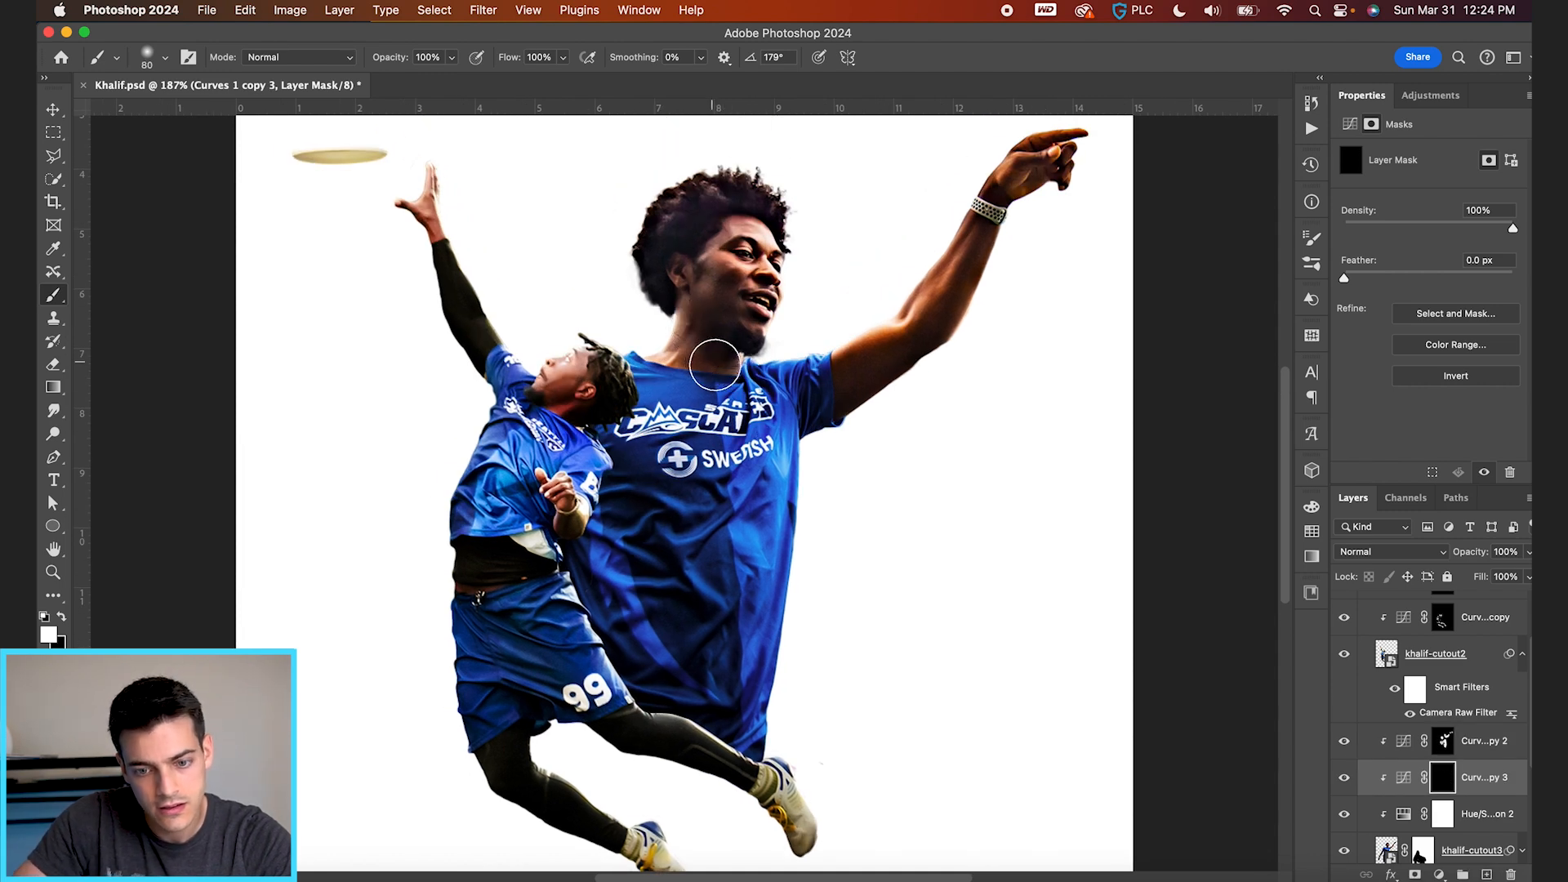
pyautogui.moveTo(714, 365); pyautogui.dragTo(736, 362)
pyautogui.press('x')
pyautogui.press('x')
pyautogui.moveTo(660, 303)
pyautogui.mouseDown()
pyautogui.moveTo(693, 276)
pyautogui.moveTo(728, 280)
pyautogui.mouseUp()
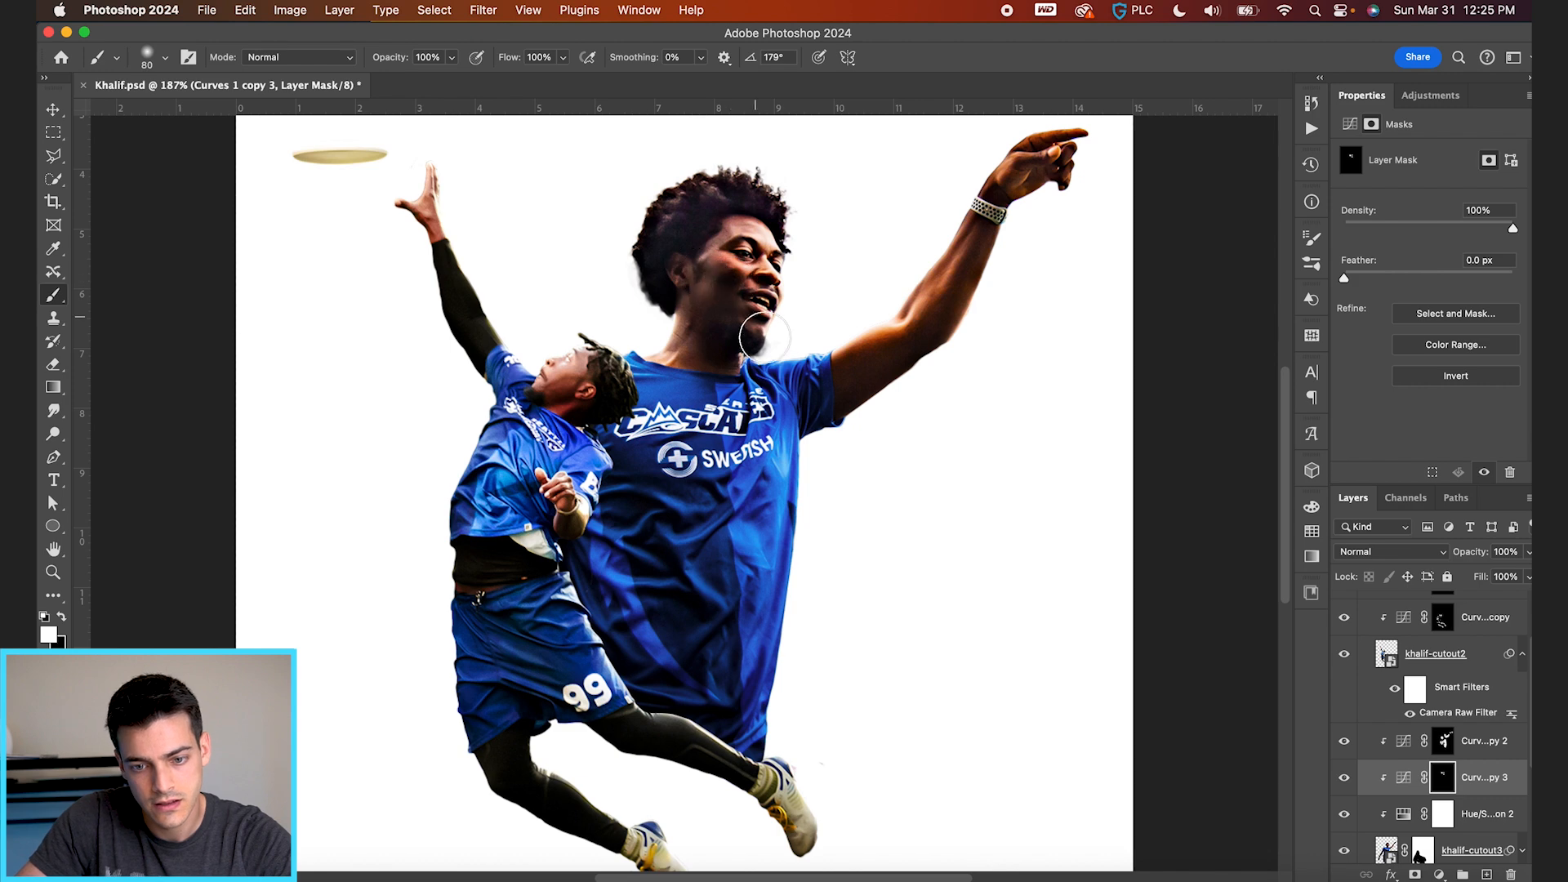
# Lower the brush flow to 31% and its size to 50 px, and deepen the shading along the large player's outstretched arm
pyautogui.moveTo(487, 61); pyautogui.dragTo(446, 61)
pyautogui.scroll(3, 737, 409)
pyautogui.press('[')
pyautogui.press('[')
pyautogui.press('[')
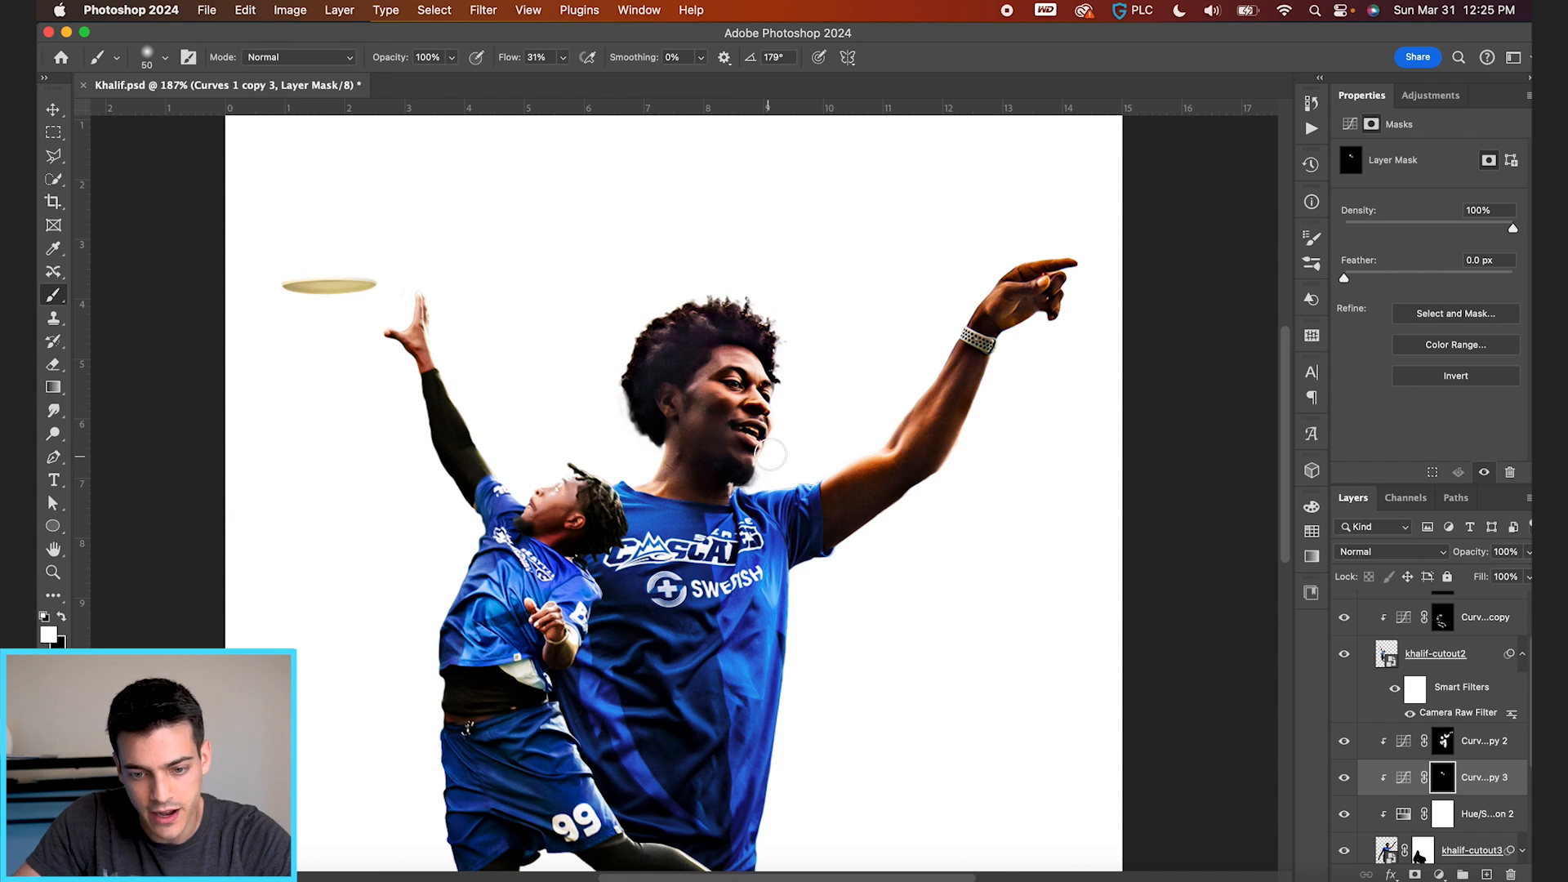
pyautogui.moveTo(967, 404)
pyautogui.mouseDown()
pyautogui.moveTo(924, 448)
pyautogui.moveTo(1006, 304)
pyautogui.moveTo(997, 330)
pyautogui.mouseUp()
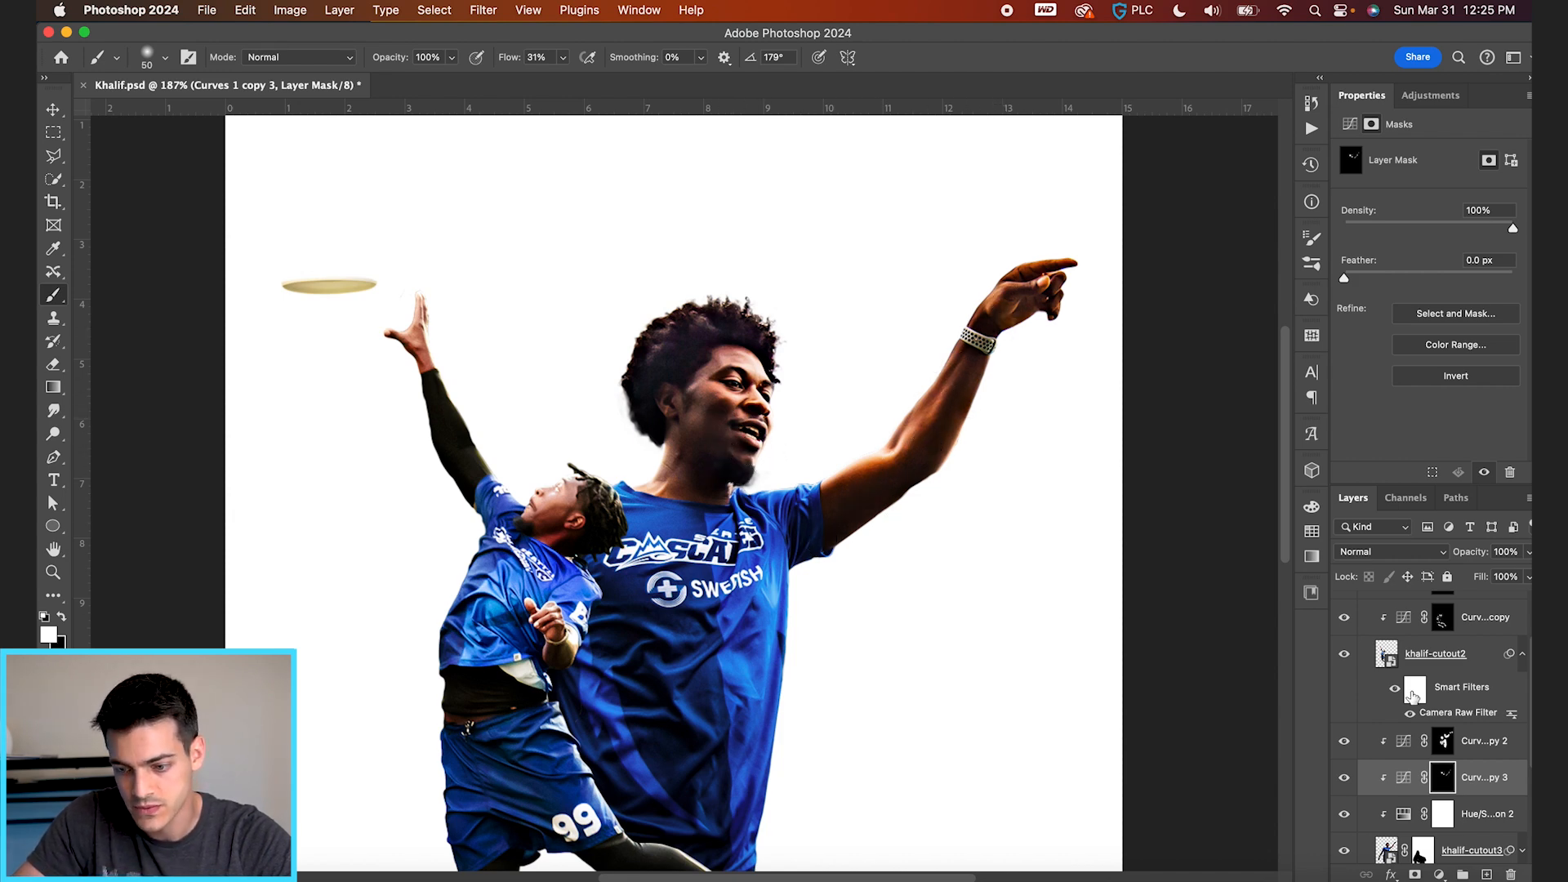
# Return to the Curves 1 copy 2 mask and reduce the brush to 20 px for fine shading on the large player's upper body
pyautogui.click(1444, 740)
pyautogui.scroll(4, 823, 367)
pyautogui.press('[')
pyautogui.press('[')
pyautogui.press('[')
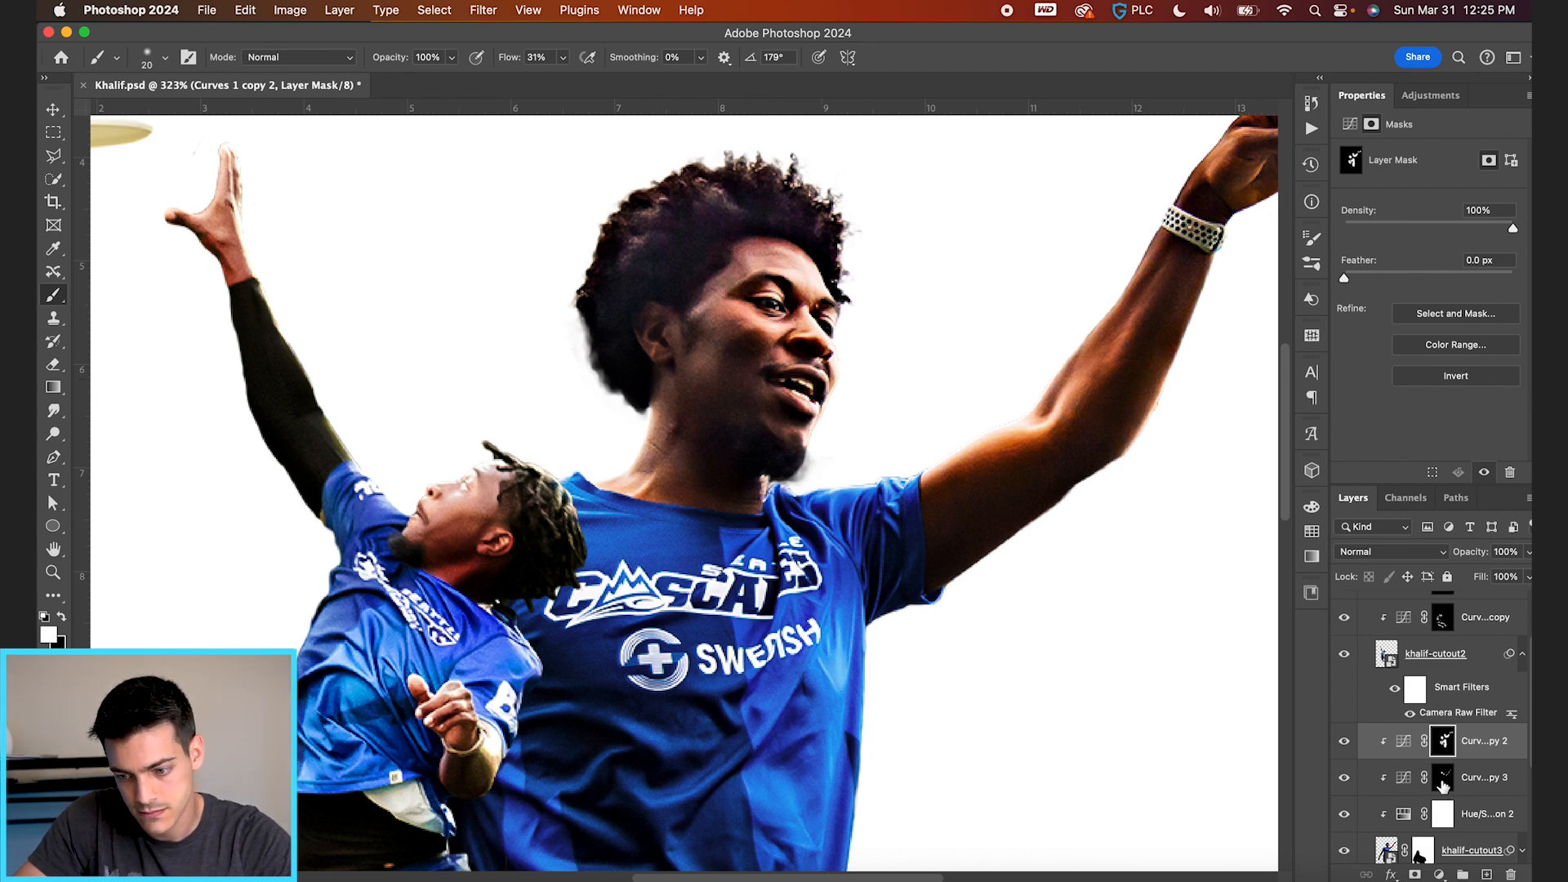
# Paint white on the Curves 1 copy 3 mask with a 20 px brush to deepen the creases and side edge of the large player's shirt
pyautogui.click(1443, 786)
pyautogui.scroll(-3, 888, 582)
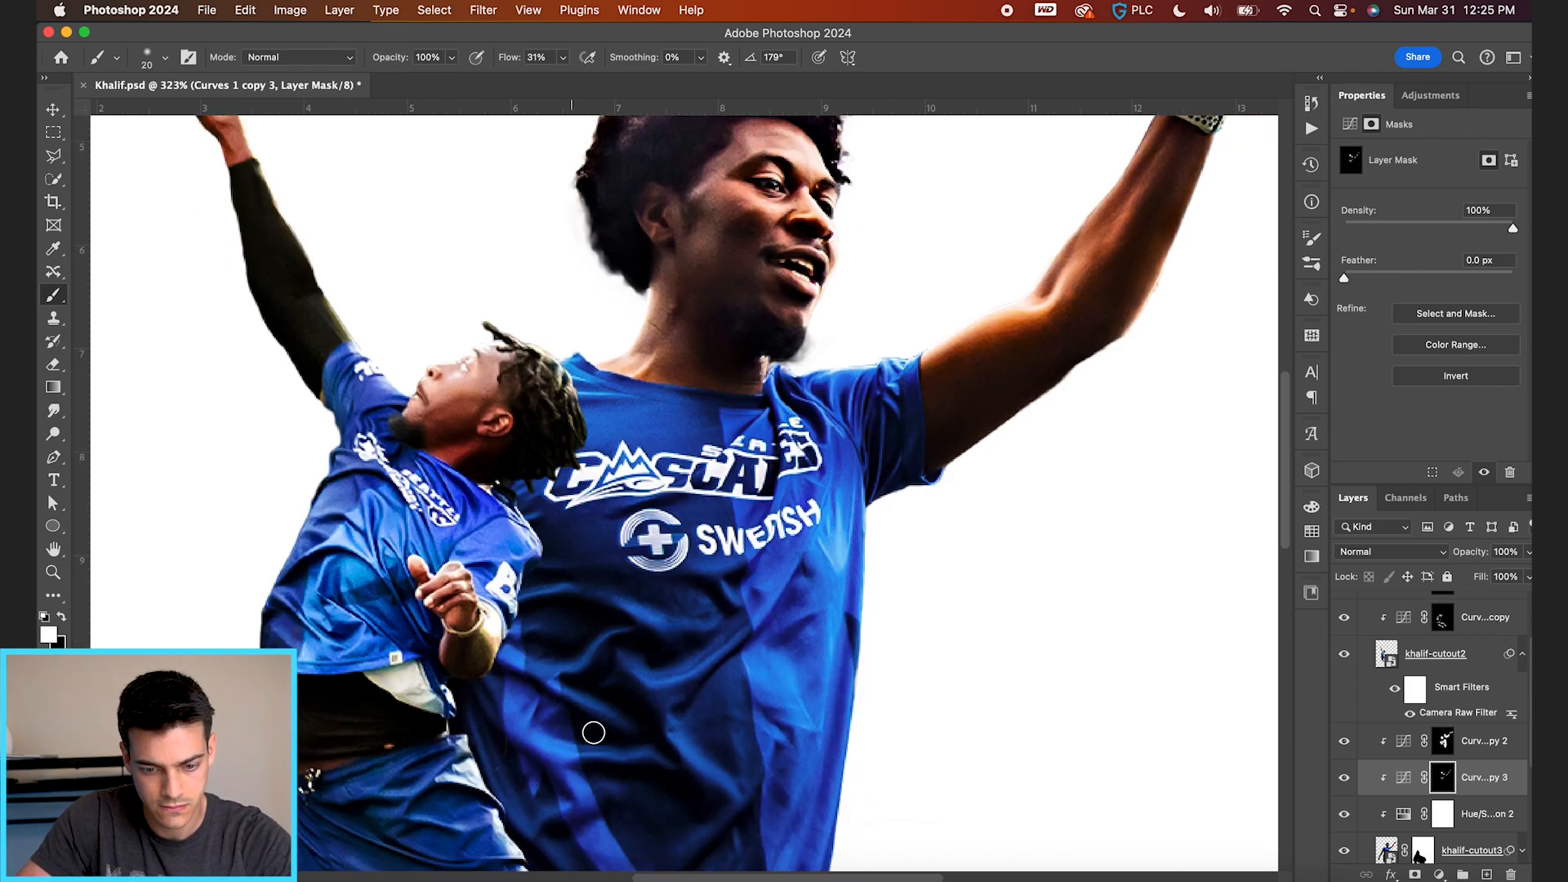
pyautogui.scroll(-3, 592, 732)
pyautogui.hscroll(2, 592, 732)
pyautogui.scroll(-2, 564, 670)
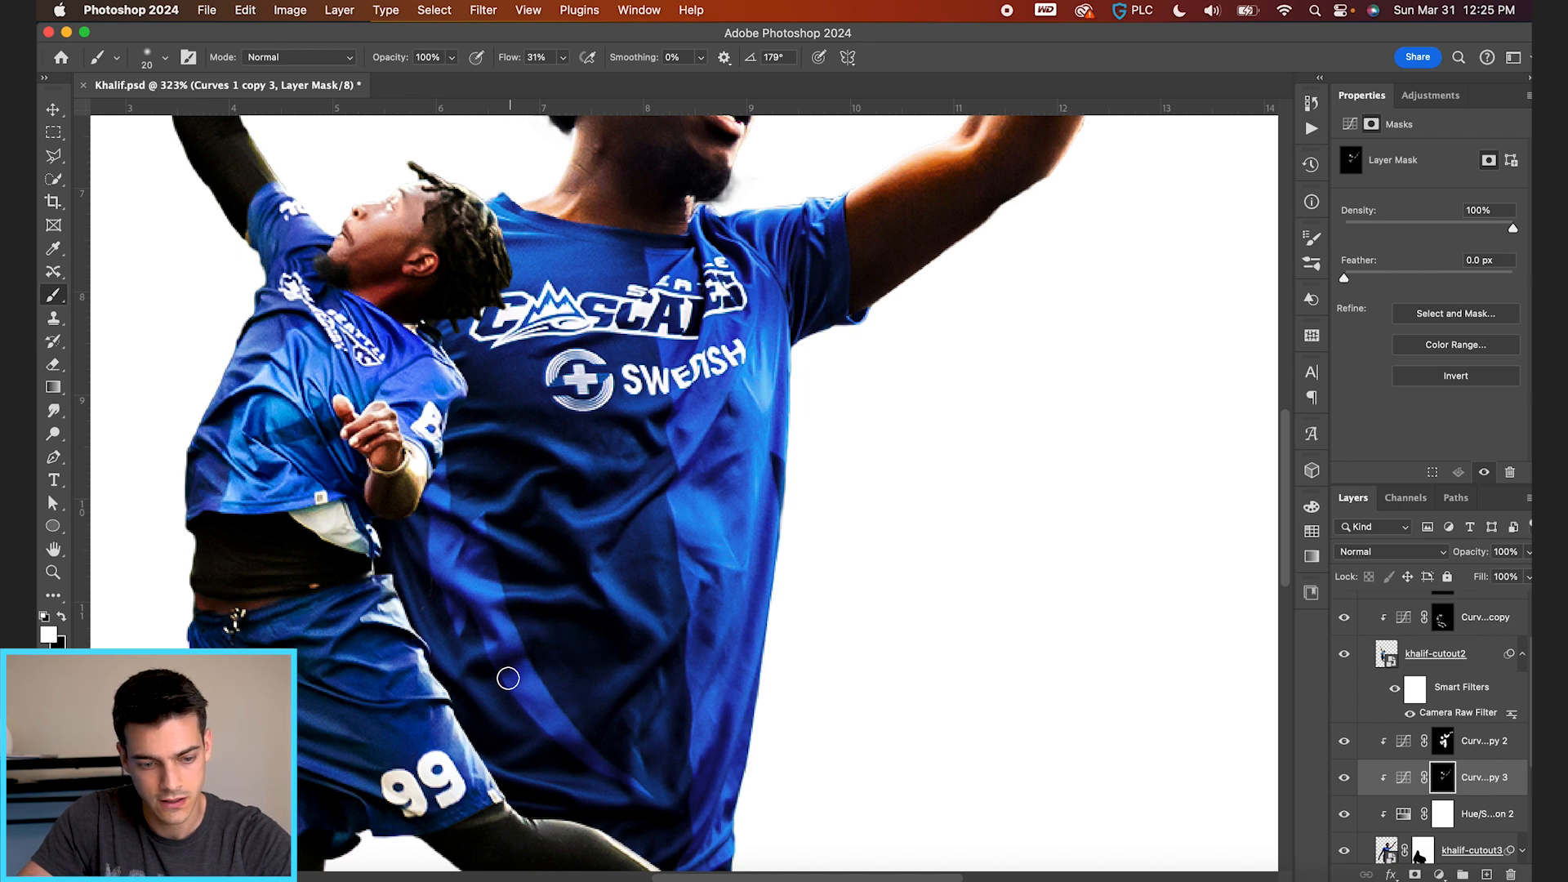
pyautogui.scroll(-3, 531, 661)
pyautogui.hscroll(1, 531, 661)
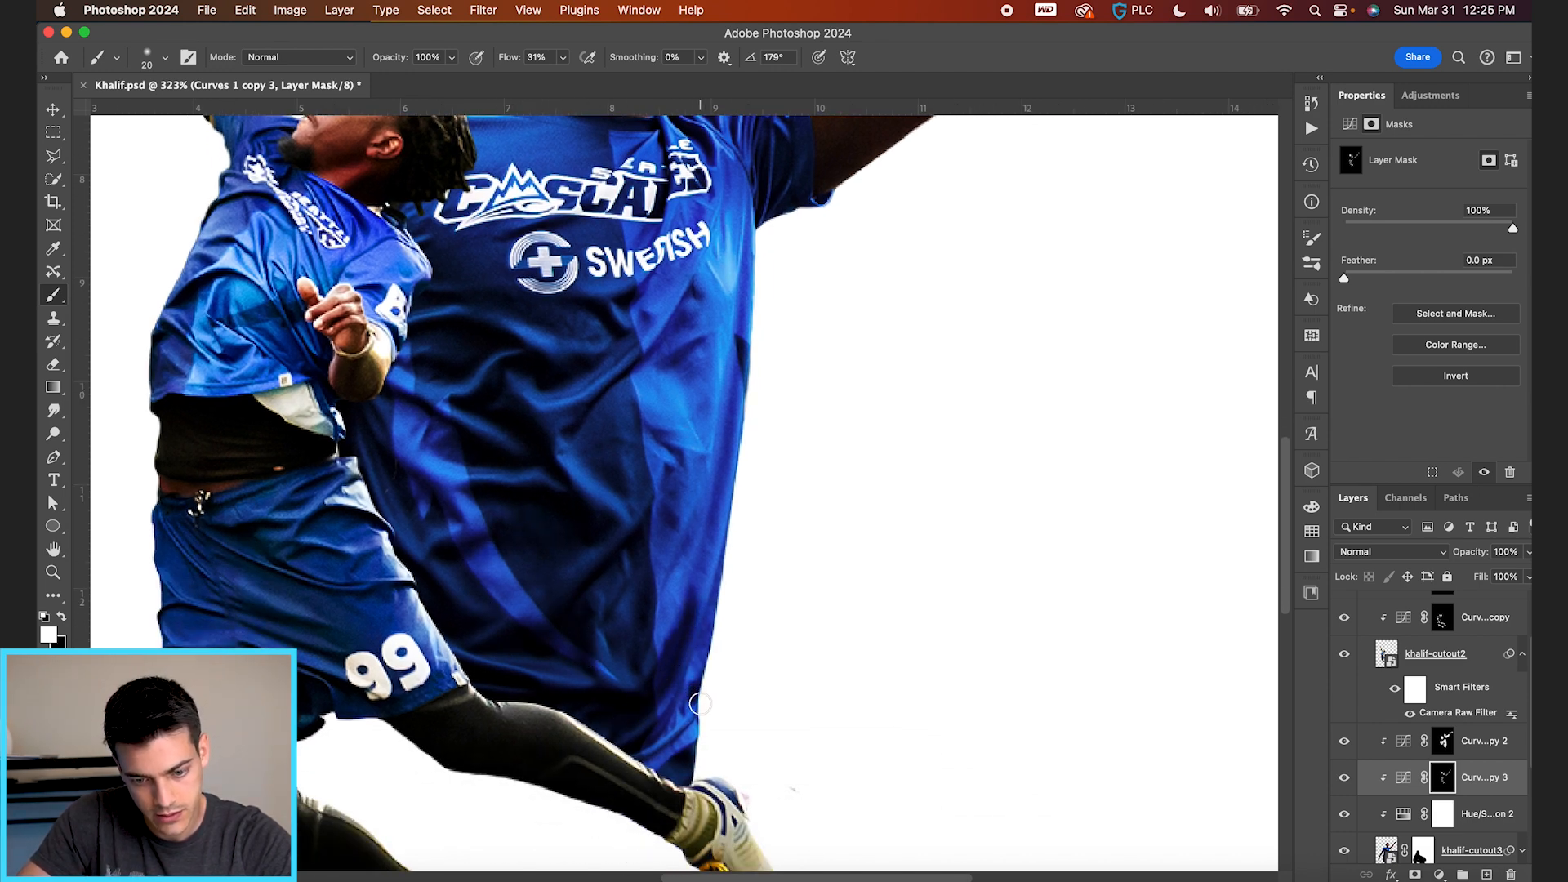
pyautogui.moveTo(744, 325)
pyautogui.mouseDown()
pyautogui.moveTo(707, 465)
pyautogui.moveTo(728, 371)
pyautogui.mouseUp()
pyautogui.moveTo(727, 483); pyautogui.dragTo(669, 648)
pyautogui.press('x')
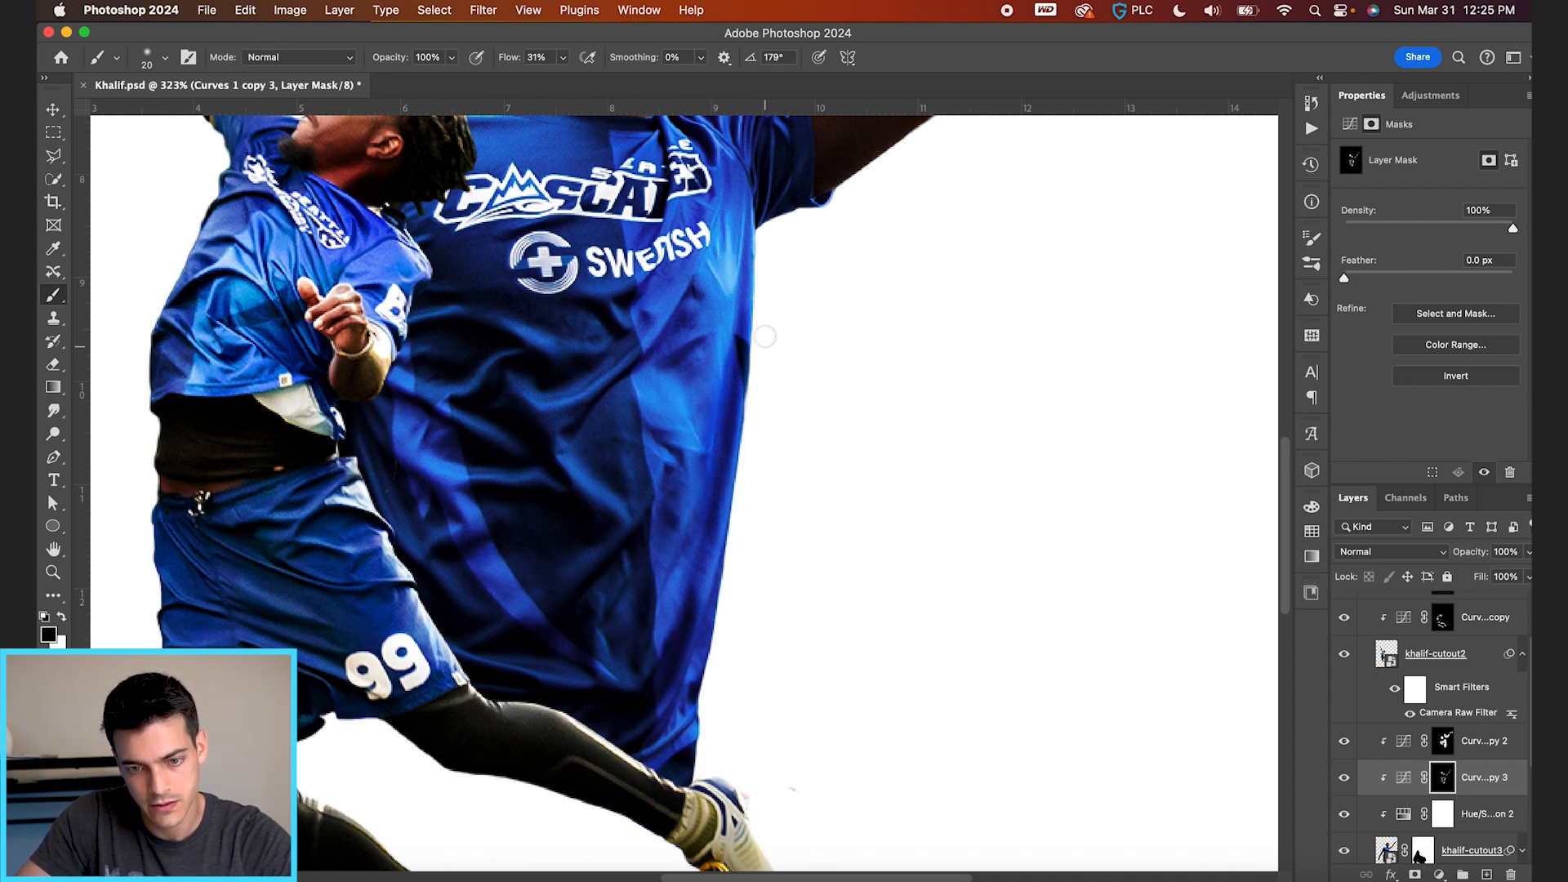
pyautogui.scroll(4, 765, 359)
pyautogui.press('x')
# Fit the whole poster in view and save the document
pyautogui.press('v')
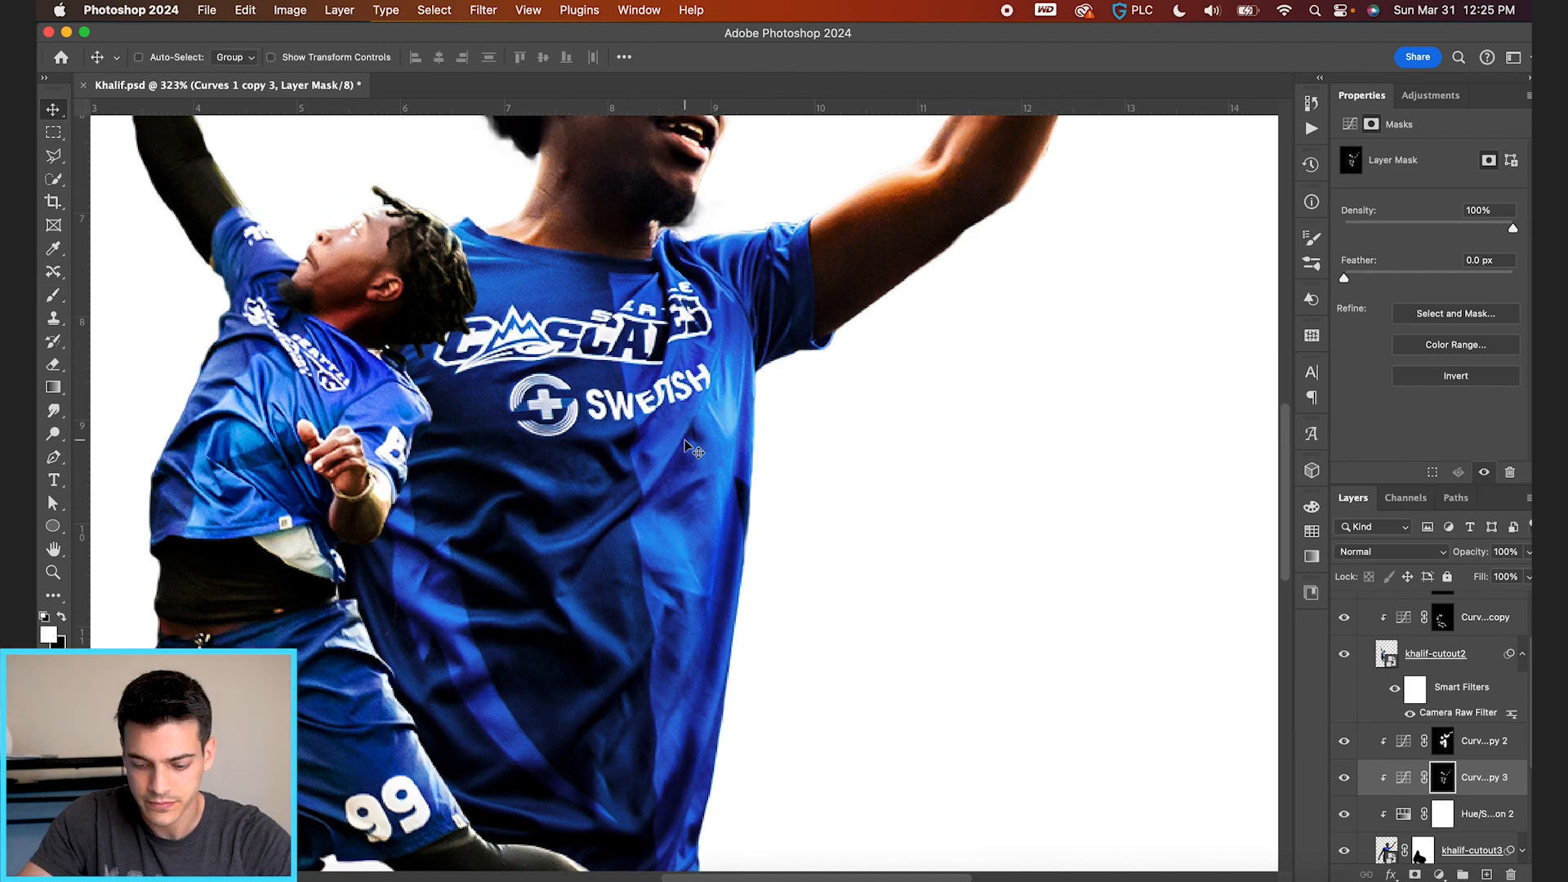
pyautogui.press('super+0')
pyautogui.press('super+s')
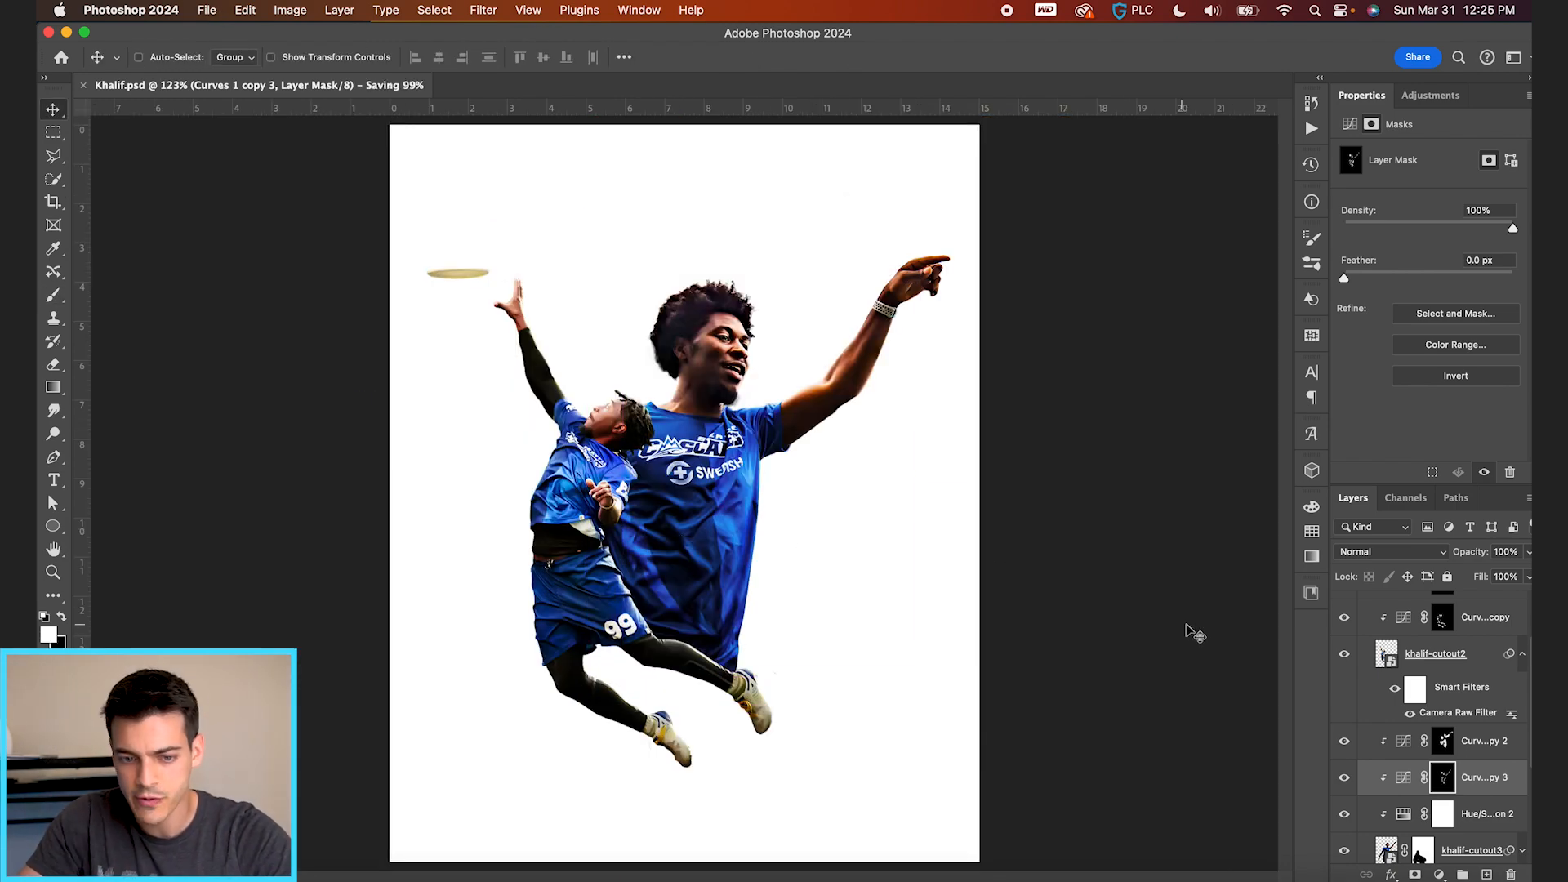
# Add a clipped Hue/Saturation adjustment directly above the khalif-cutout2 layer
pyautogui.scroll(2, 734, 489)
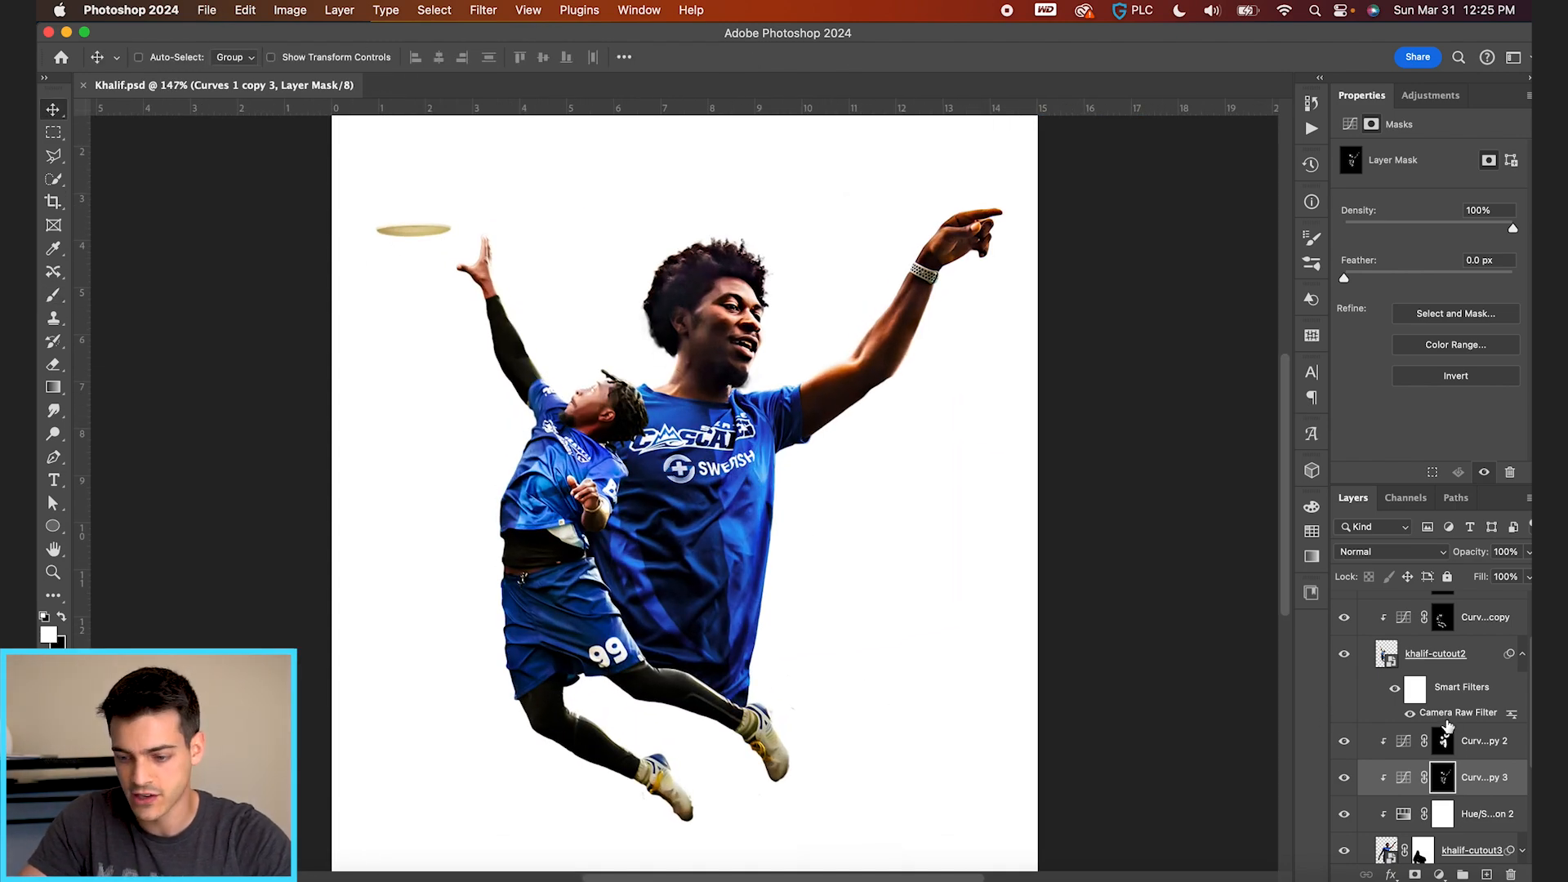
pyautogui.click(1388, 658)
pyautogui.scroll(2, 1391, 735)
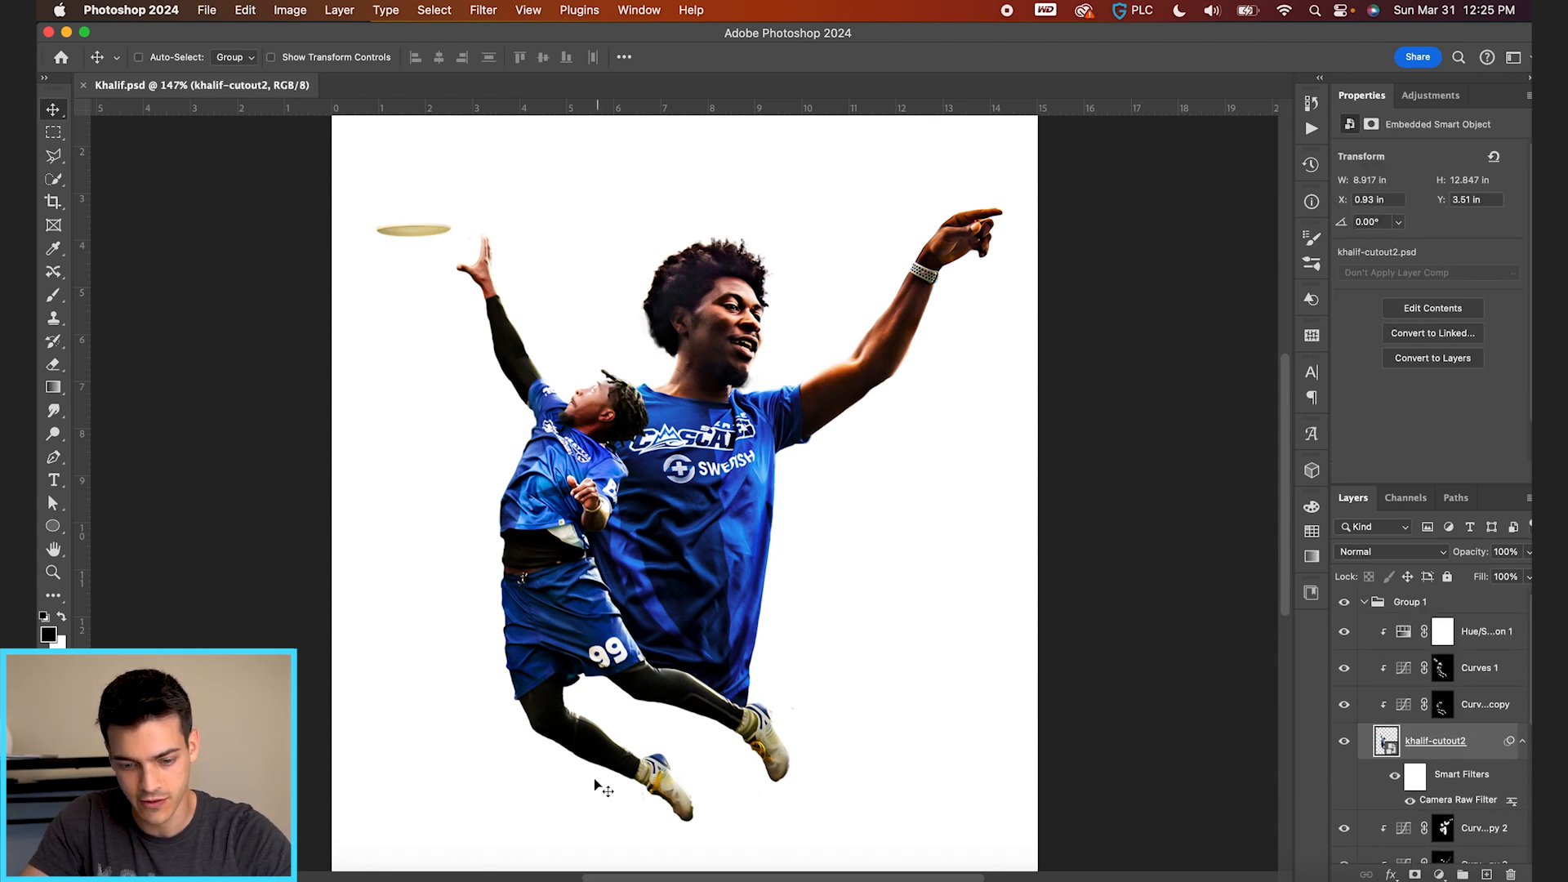
pyautogui.click(1441, 875)
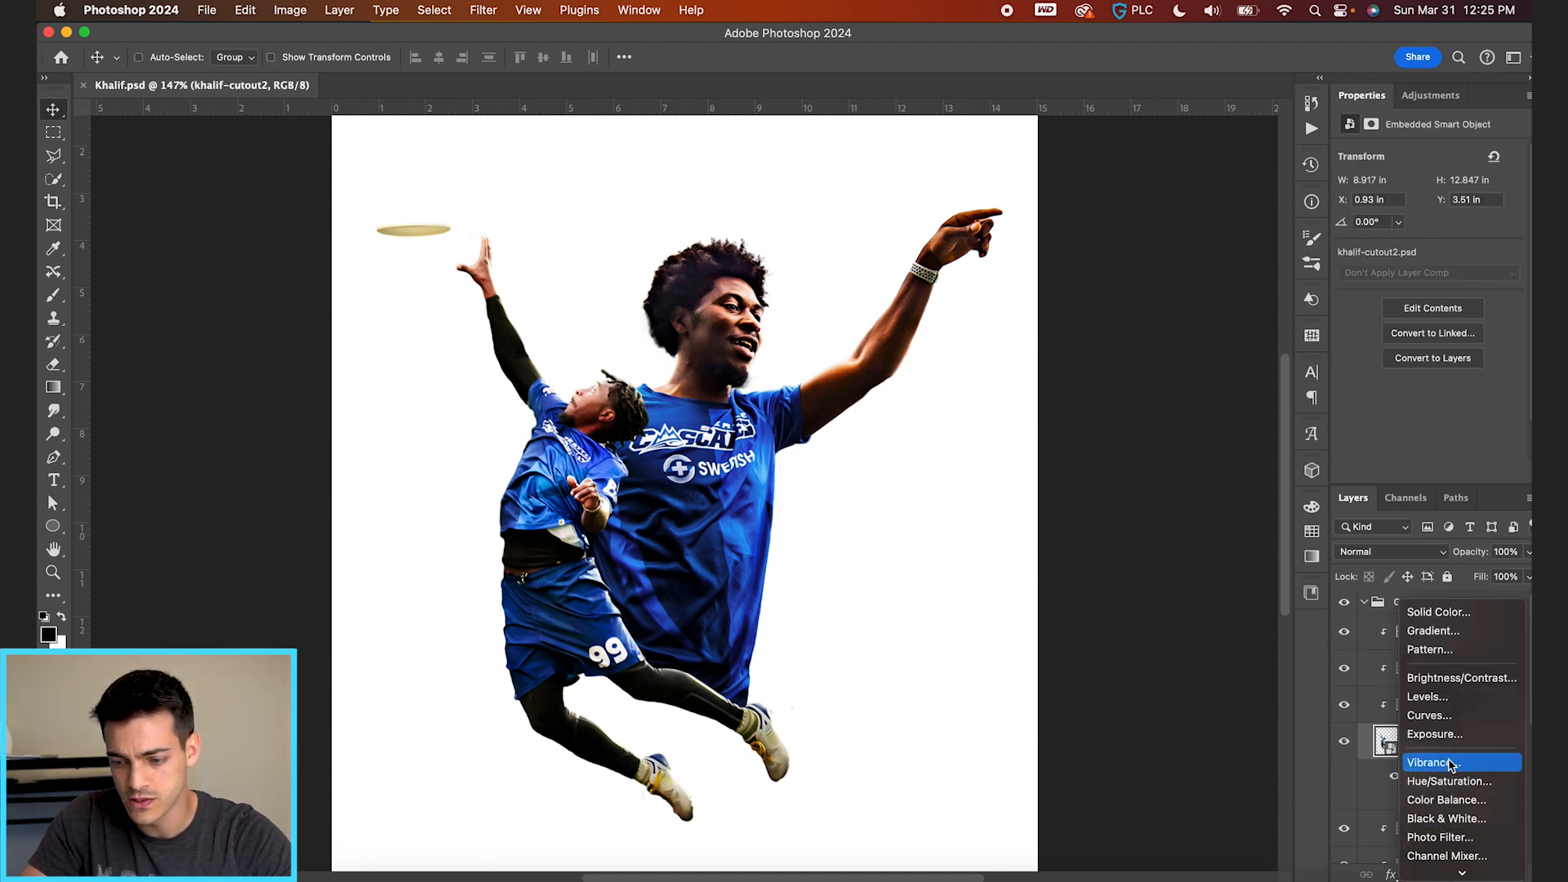
pyautogui.click(1450, 784)
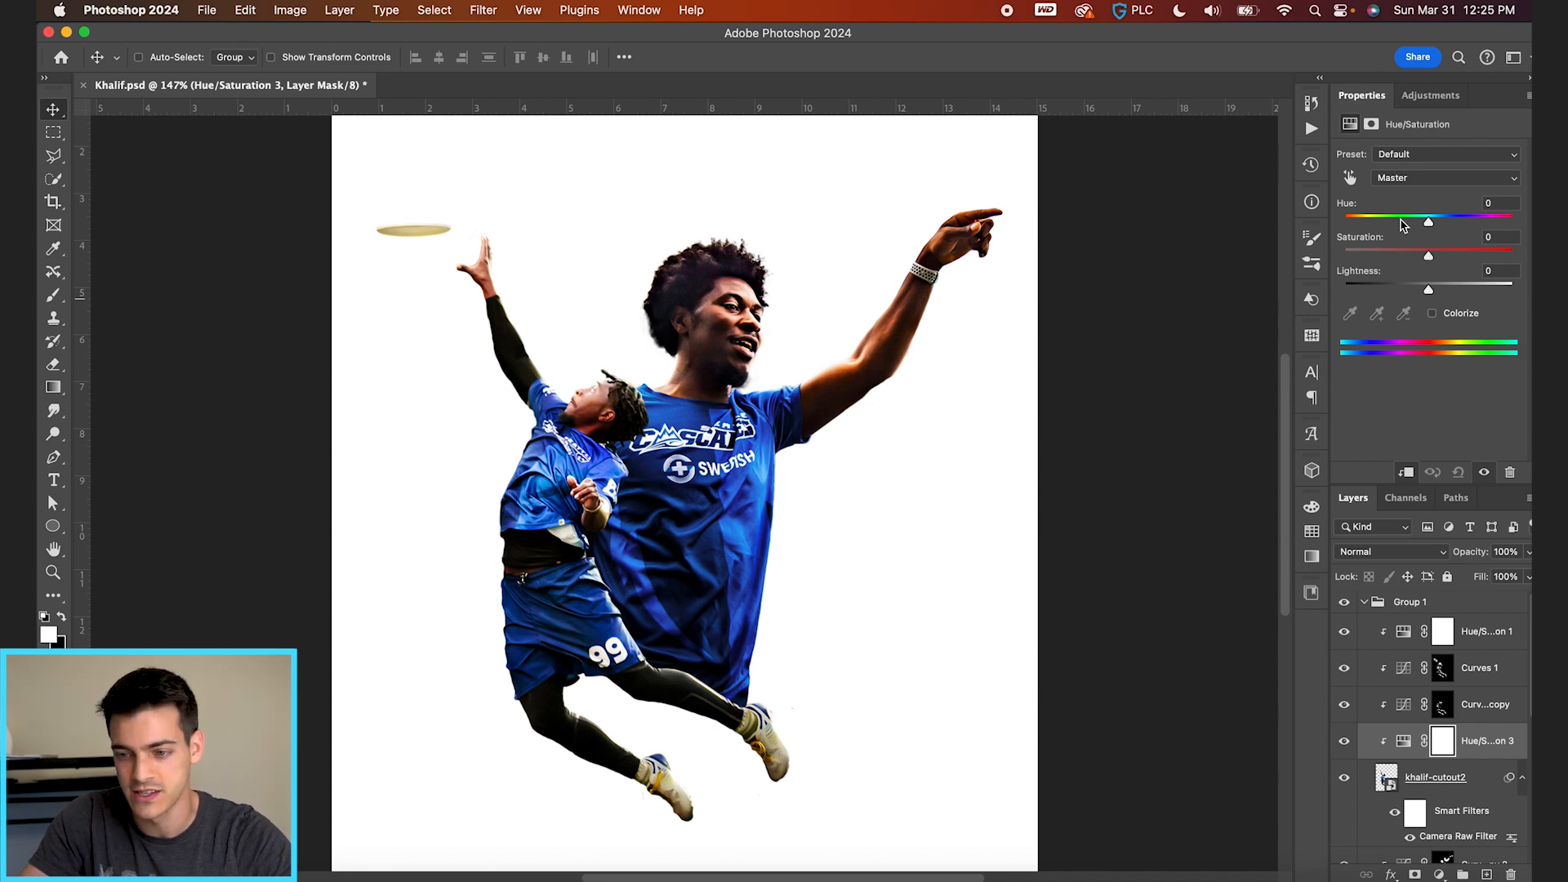
# Set the saturation of only the Yellows to -100 in the new Hue/Saturation adjustment and compare the jumping player with and without it
pyautogui.moveTo(1429, 258); pyautogui.dragTo(1222, 264)
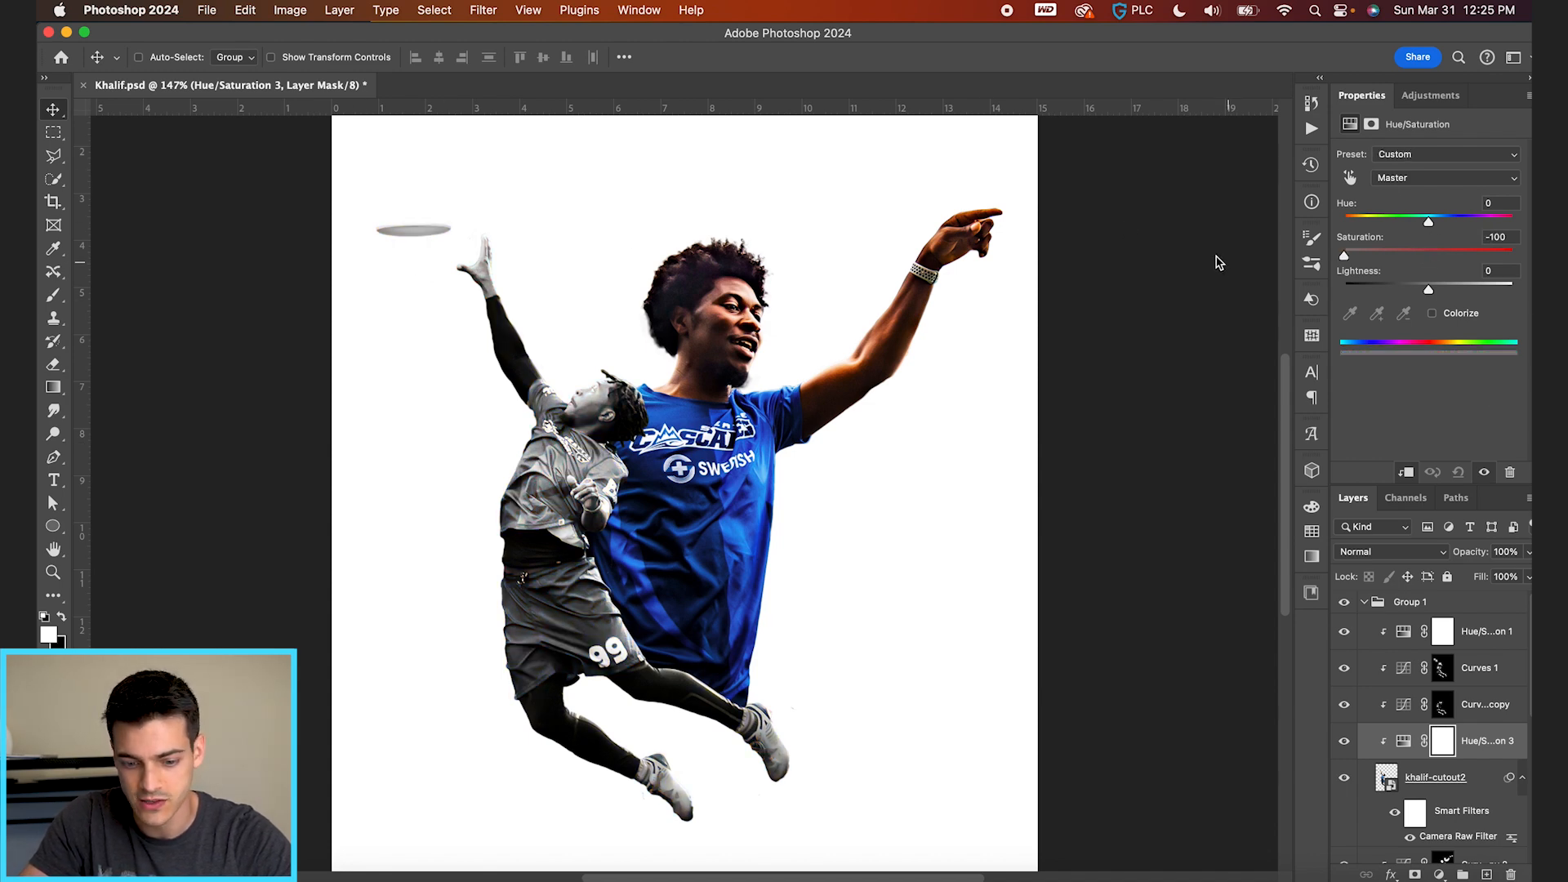
pyautogui.press('super+z')
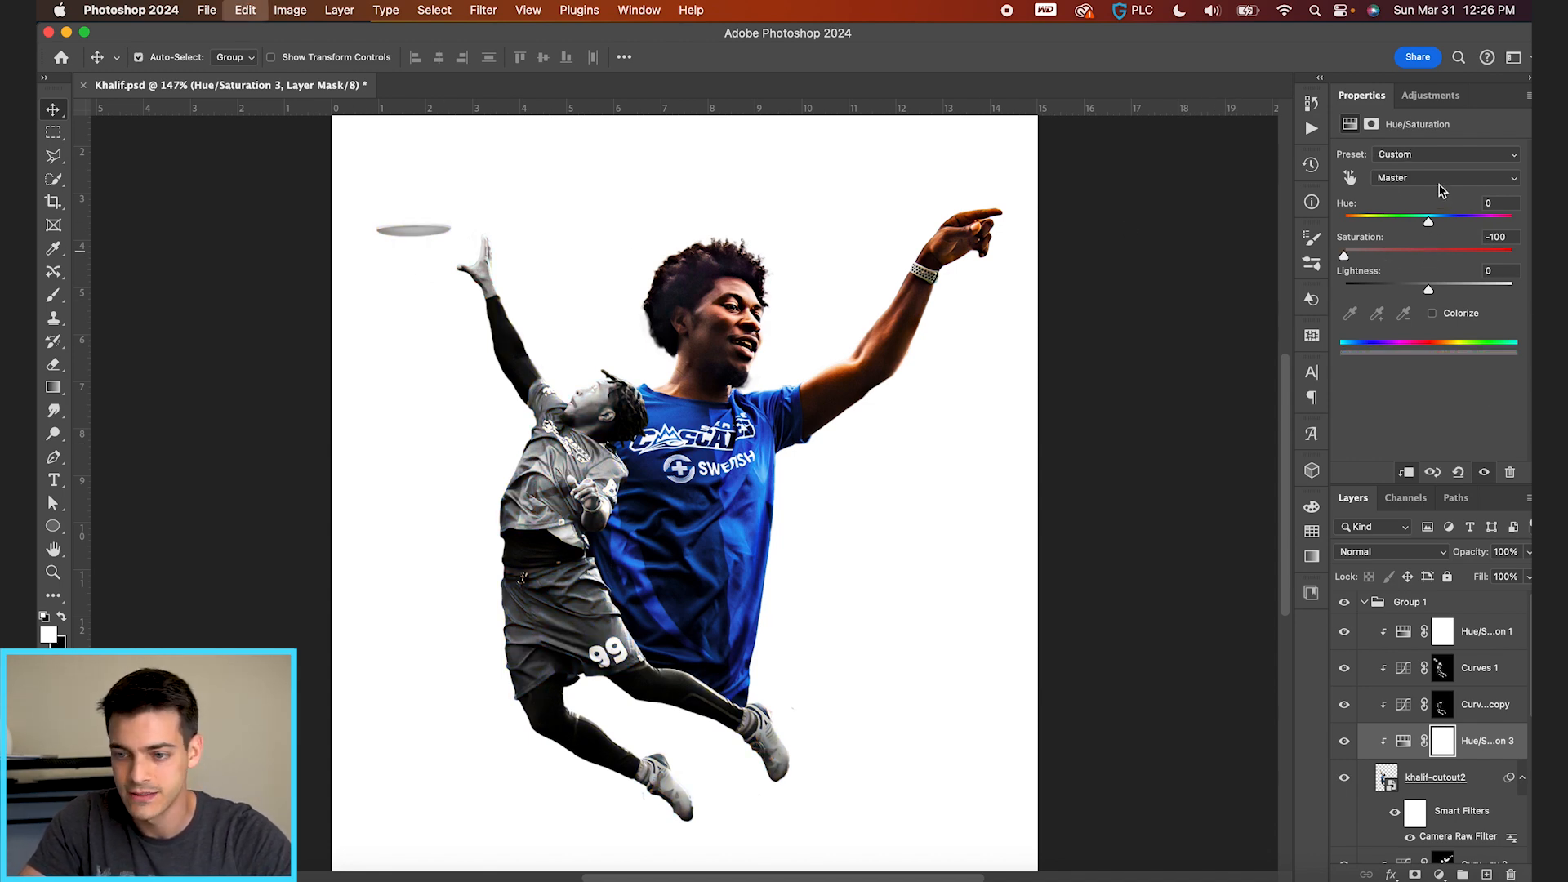
pyautogui.click(1458, 184)
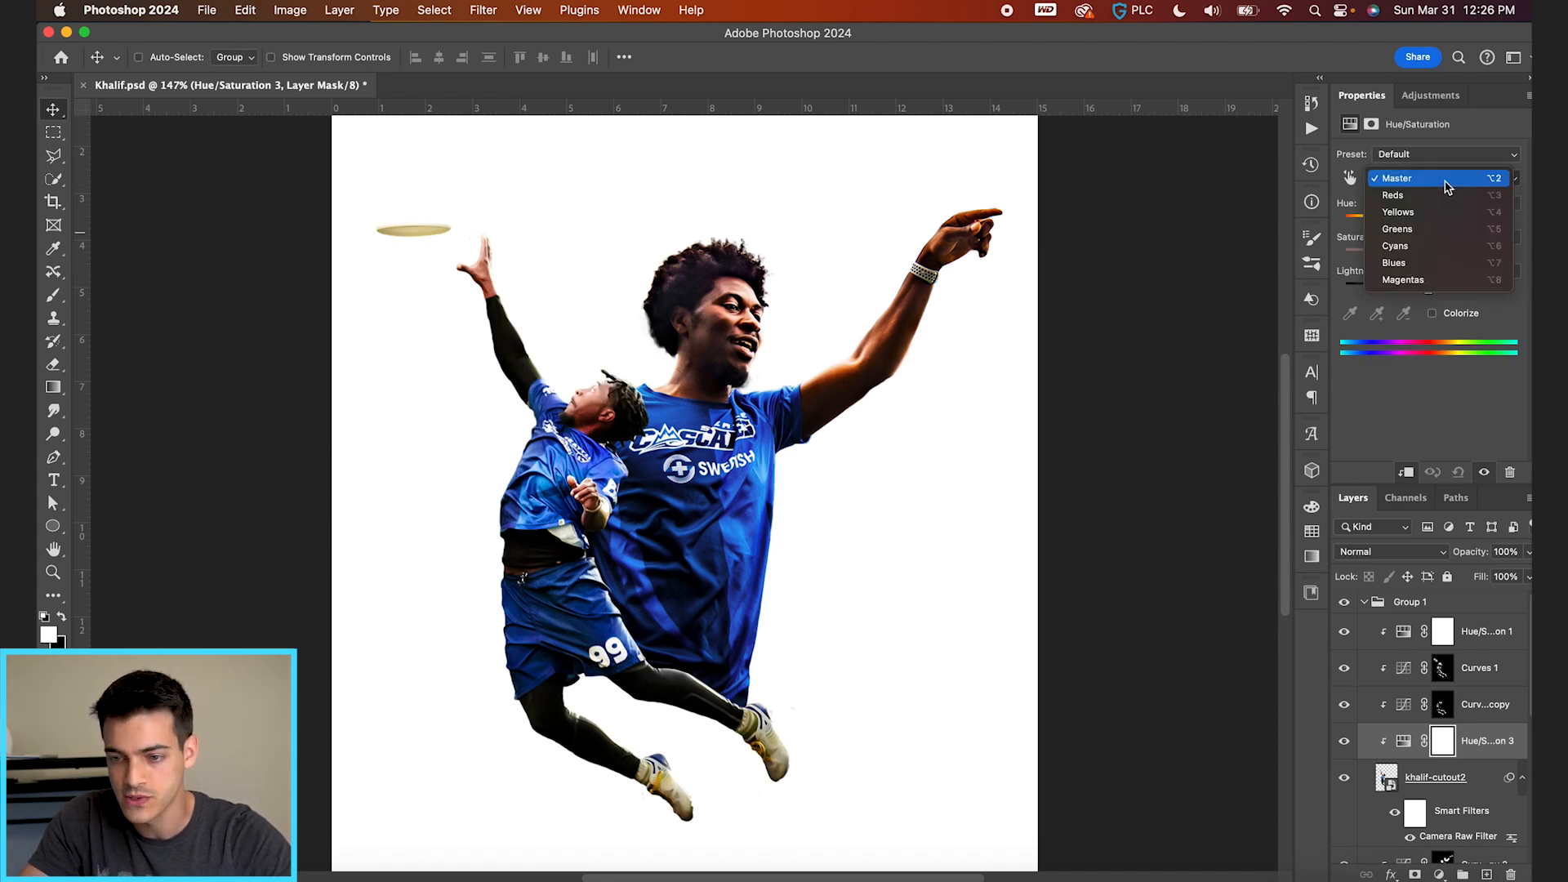
pyautogui.click(1433, 210)
pyautogui.moveTo(1308, 257); pyautogui.dragTo(1260, 258)
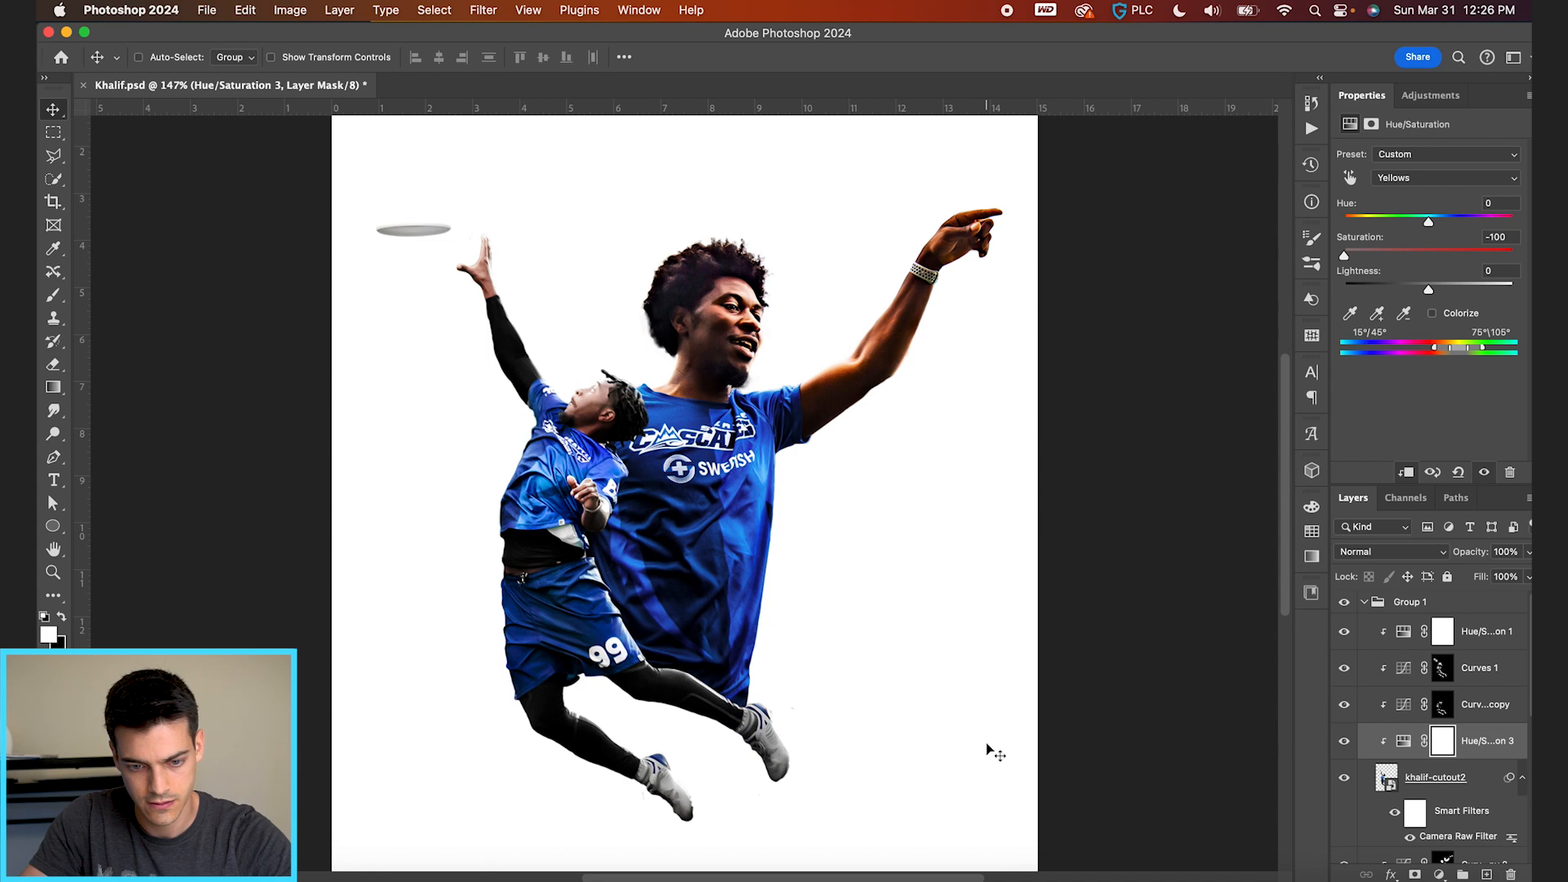
pyautogui.click(1343, 741)
pyautogui.click(1344, 741)
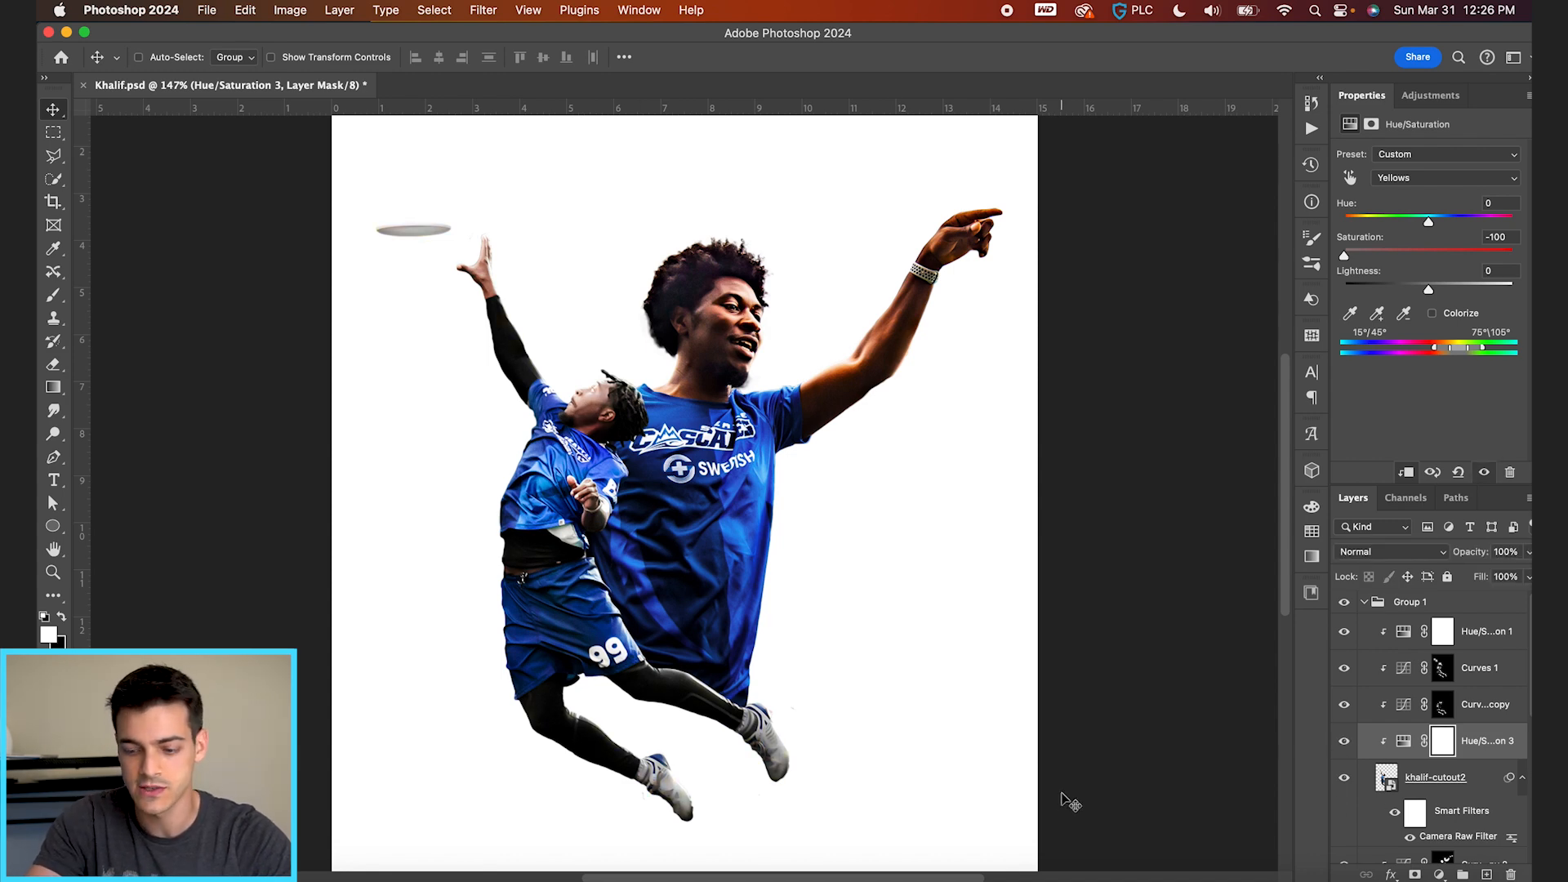
# Invert the Hue/Saturation 3 mask to black and paint white over the jumping player's shoes and the frisbee to neutralize their yellow tint
pyautogui.press('super+i')
pyautogui.press('b')
pyautogui.press(']')
pyautogui.press(']')
pyautogui.moveTo(922, 728); pyautogui.dragTo(902, 826)
pyautogui.press('x')
pyautogui.press('x')
pyautogui.moveTo(759, 705)
pyautogui.mouseDown()
pyautogui.moveTo(767, 767)
pyautogui.moveTo(753, 702)
pyautogui.moveTo(787, 763)
pyautogui.mouseUp()
pyautogui.moveTo(622, 768)
pyautogui.mouseDown()
pyautogui.moveTo(669, 804)
pyautogui.moveTo(681, 791)
pyautogui.moveTo(663, 777)
pyautogui.moveTo(693, 816)
pyautogui.mouseUp()
pyautogui.moveTo(438, 222)
pyautogui.mouseDown()
pyautogui.moveTo(339, 222)
pyautogui.moveTo(409, 229)
pyautogui.mouseUp()
pyautogui.press('v')
pyautogui.scroll(2, 729, 439)
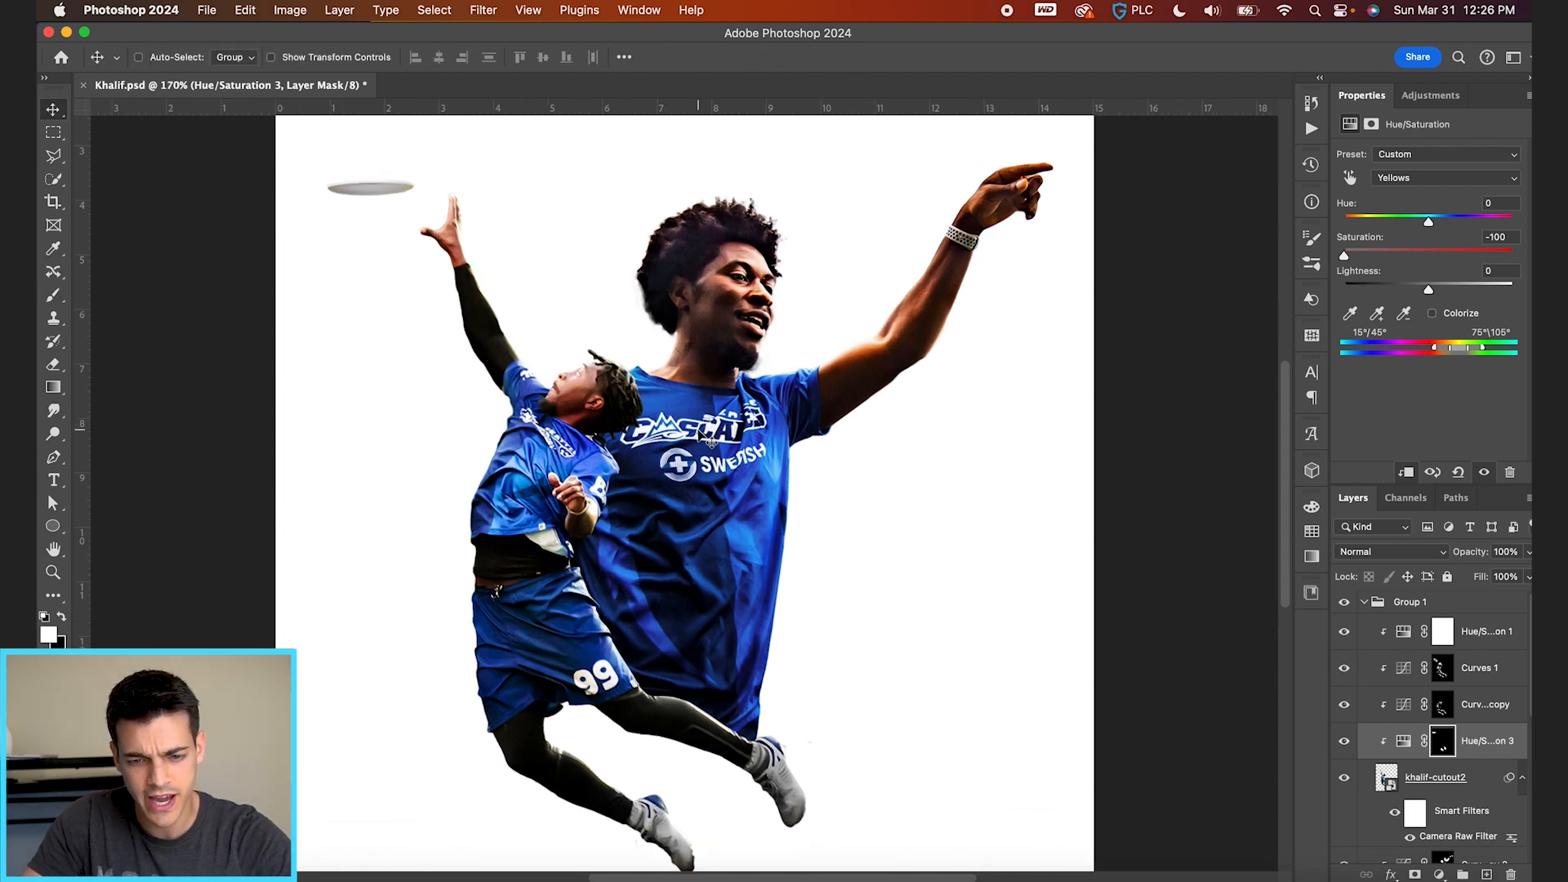
# Reduce the brush to 15 px and paint white on the Hue/Saturation 3 mask over the white fabric flap below the jumping player's shirt
pyautogui.scroll(10, 600, 557)
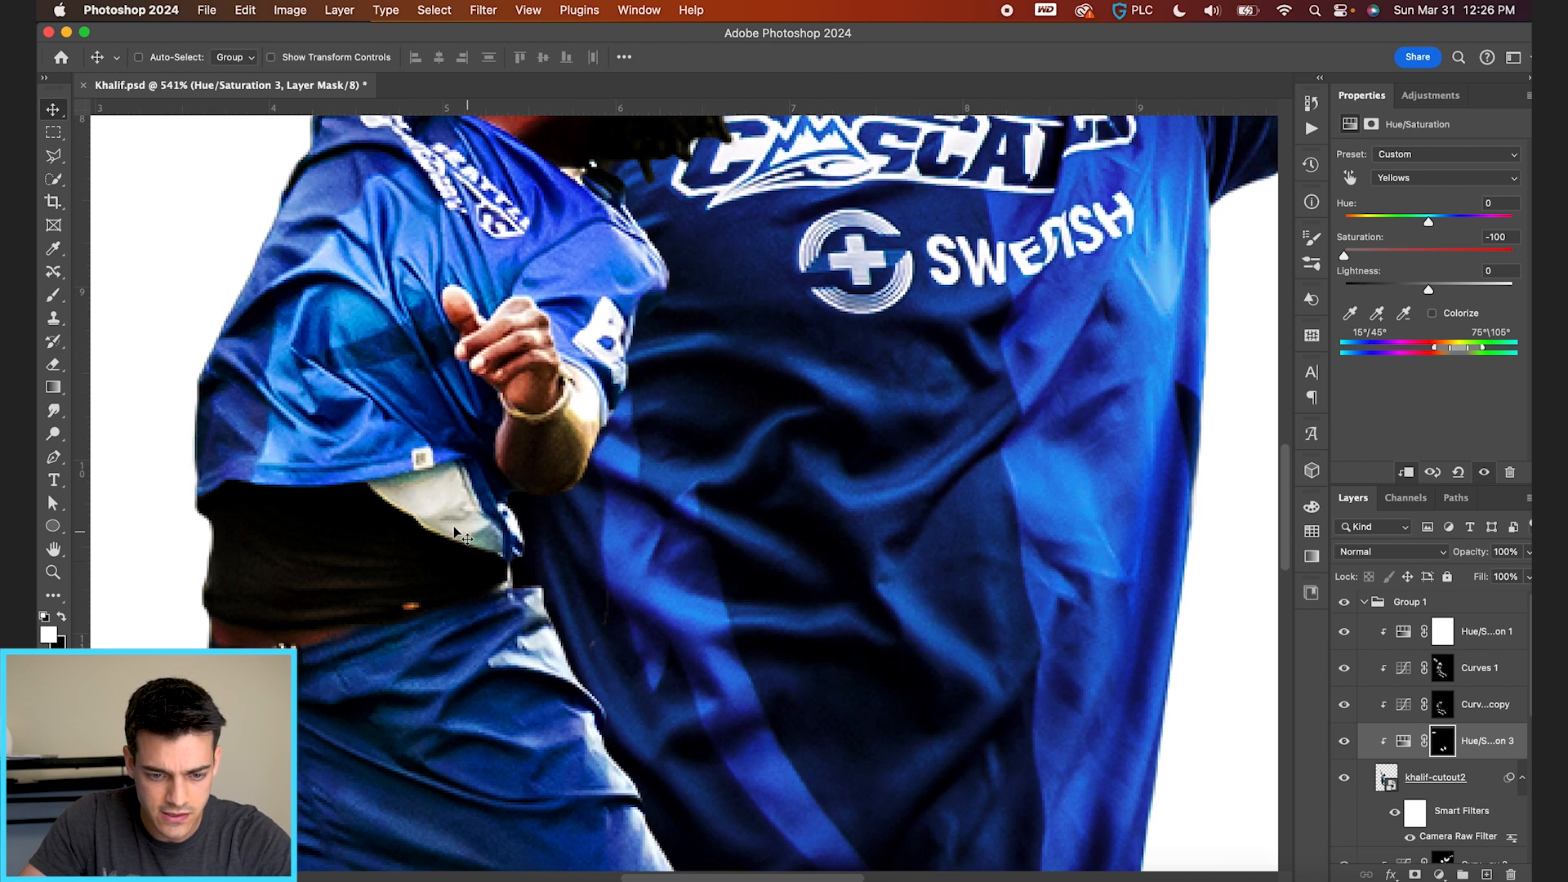
pyautogui.press('b')
pyautogui.press('[')
pyautogui.press('[')
pyautogui.press('[')
pyautogui.press('[')
pyautogui.press('[')
pyautogui.keyDown('ctrl'); pyautogui.keyDown('alt'); pyautogui.moveTo(444, 523); pyautogui.dragTo(469, 102); pyautogui.keyUp('alt'); pyautogui.keyUp('ctrl')
pyautogui.moveTo(455, 477)
pyautogui.mouseDown()
pyautogui.moveTo(442, 517)
pyautogui.moveTo(461, 528)
pyautogui.moveTo(437, 499)
pyautogui.moveTo(386, 495)
pyautogui.mouseUp()
pyautogui.press('[')
pyautogui.press('[')
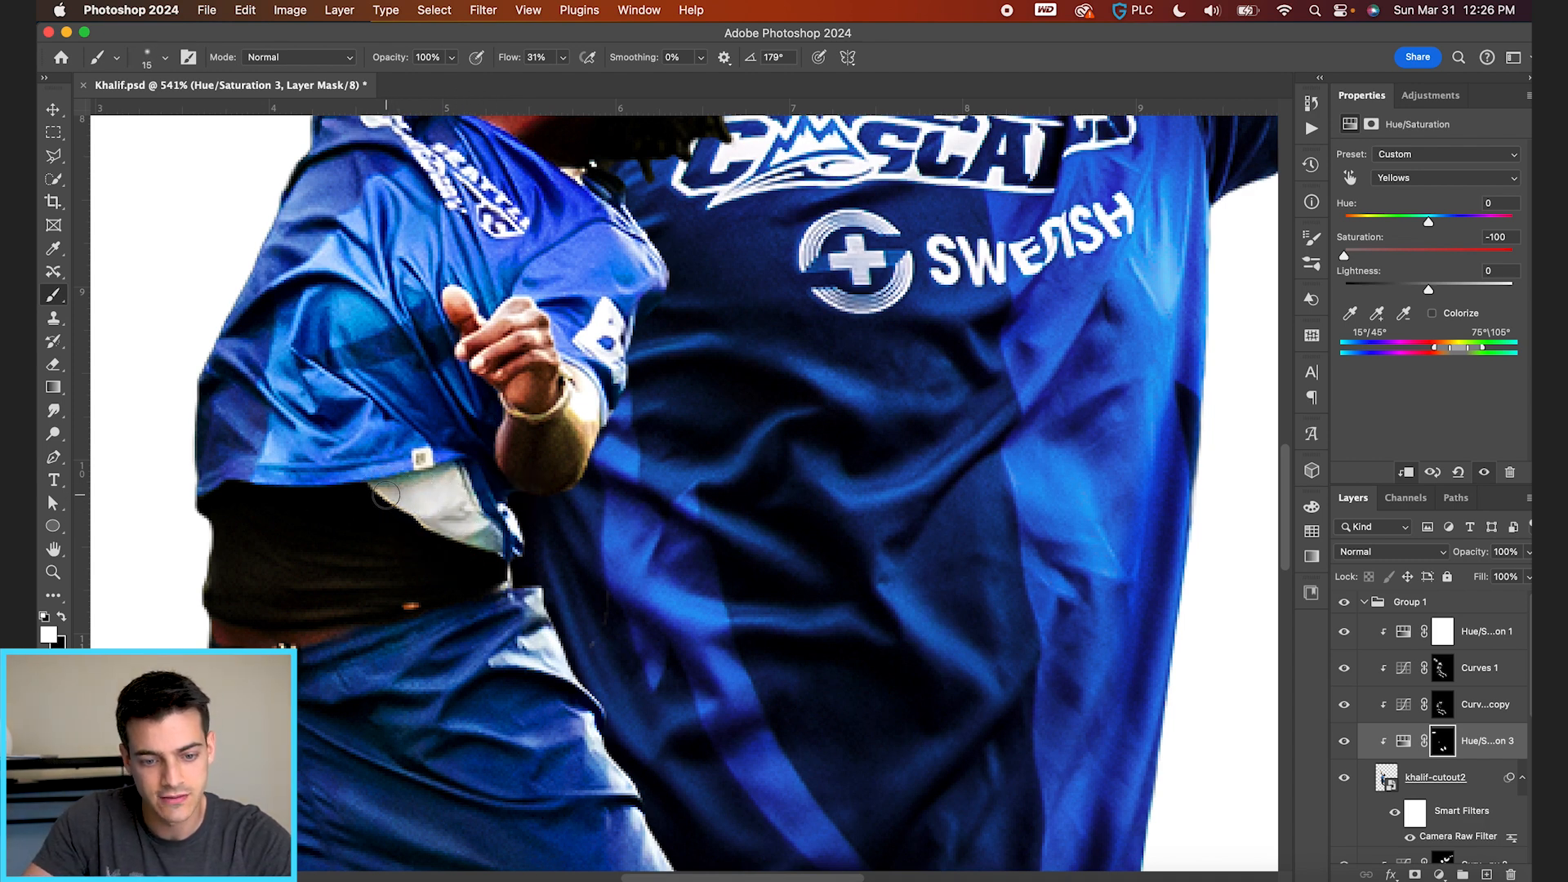
pyautogui.moveTo(459, 476); pyautogui.dragTo(406, 501)
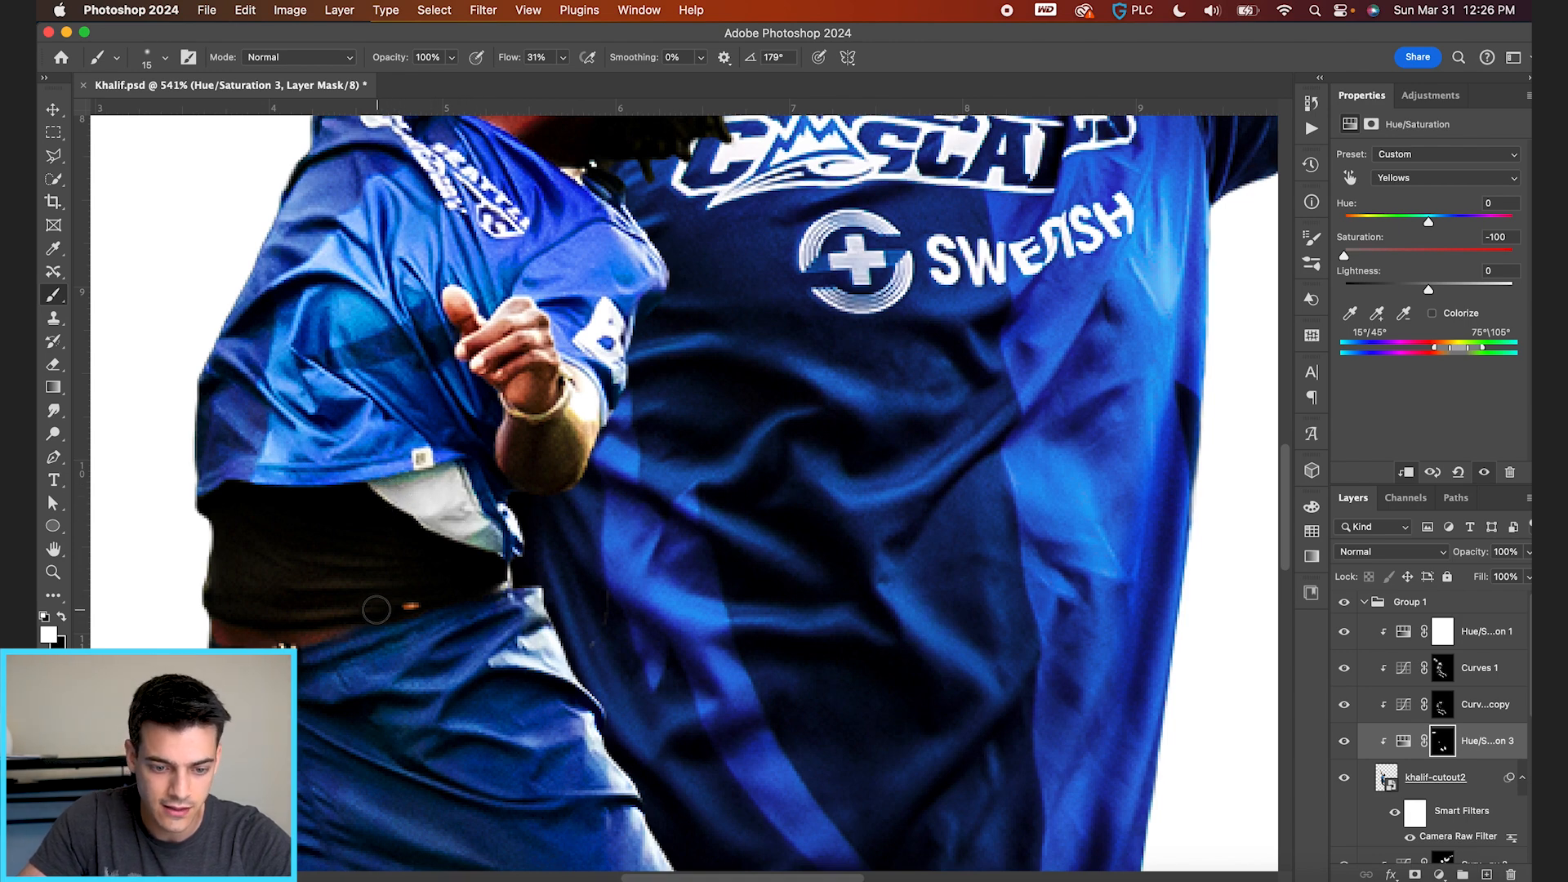
# Check the jumping player's recolored areas, fit the poster in view and save the document
pyautogui.scroll(-1, 694, 490)
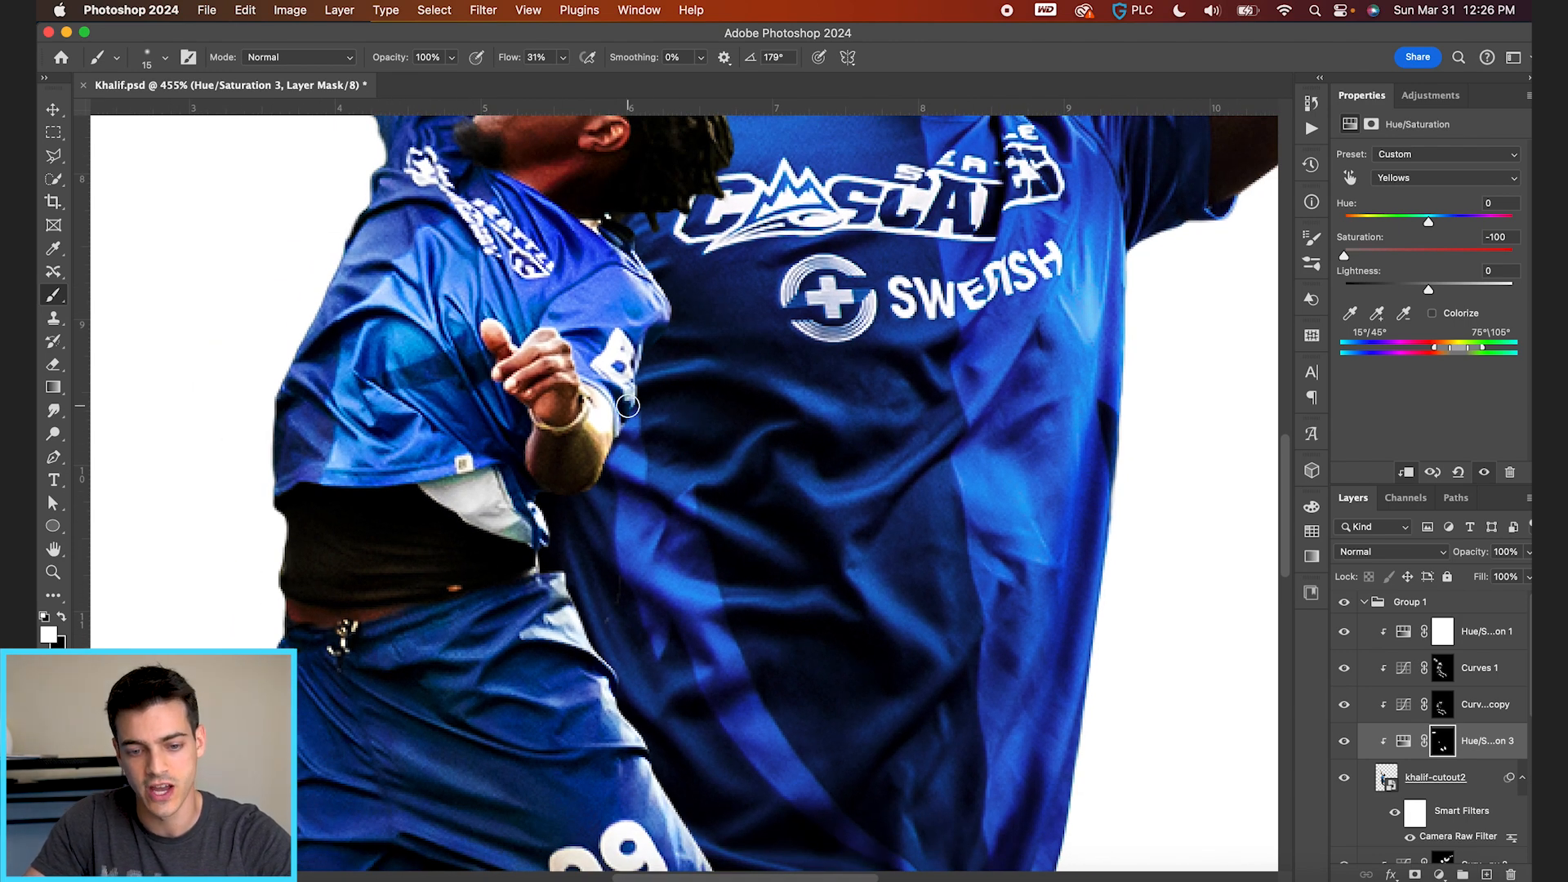
pyautogui.scroll(3, 631, 407)
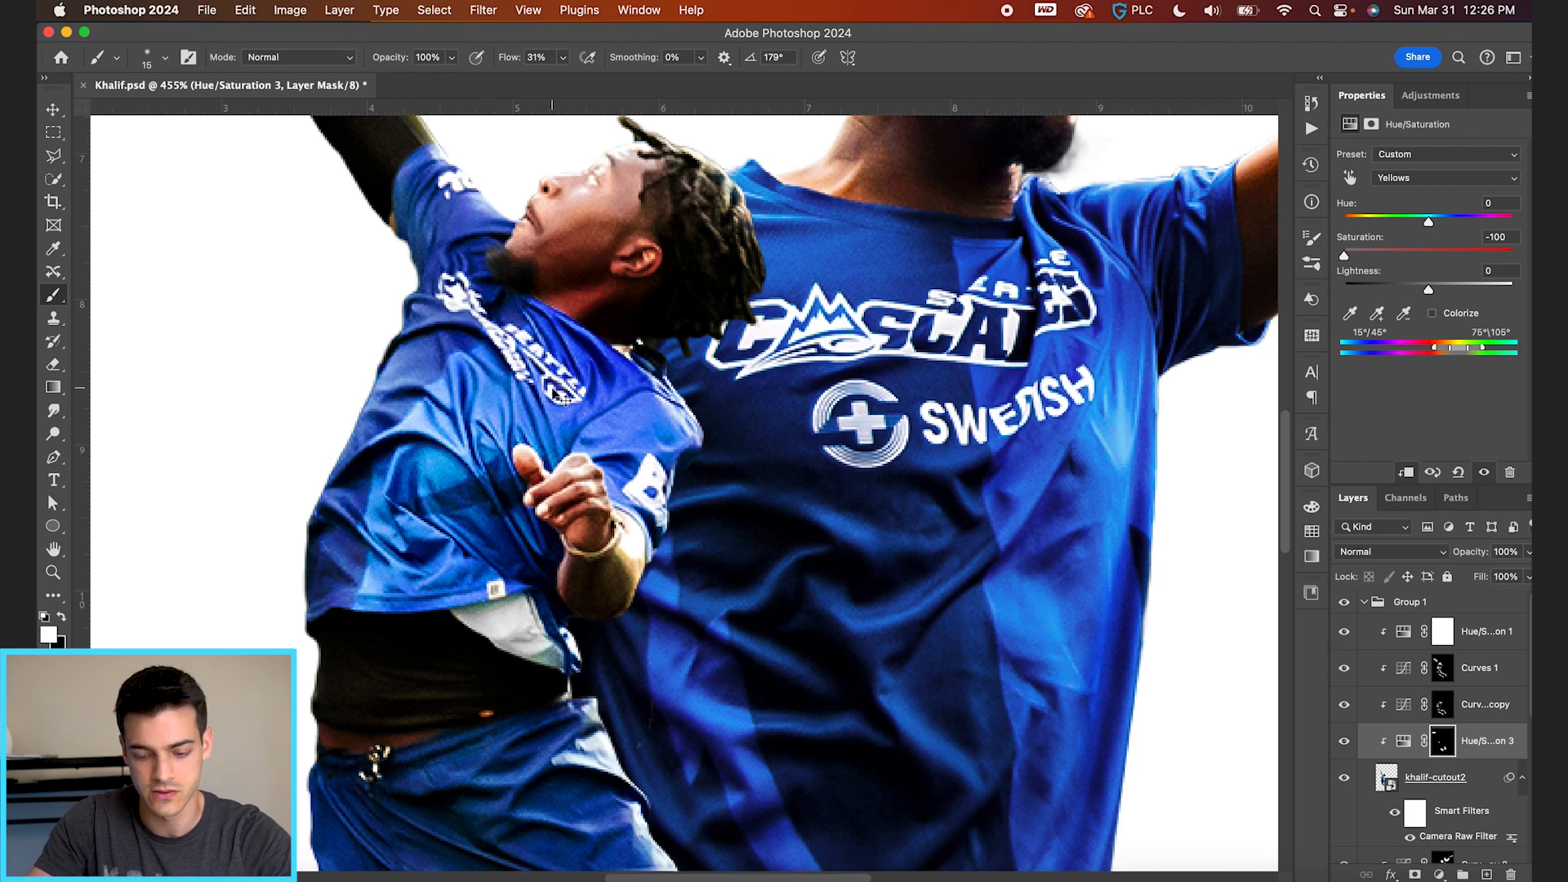
pyautogui.press('v')
pyautogui.press('super+0')
pyautogui.press('super+s')
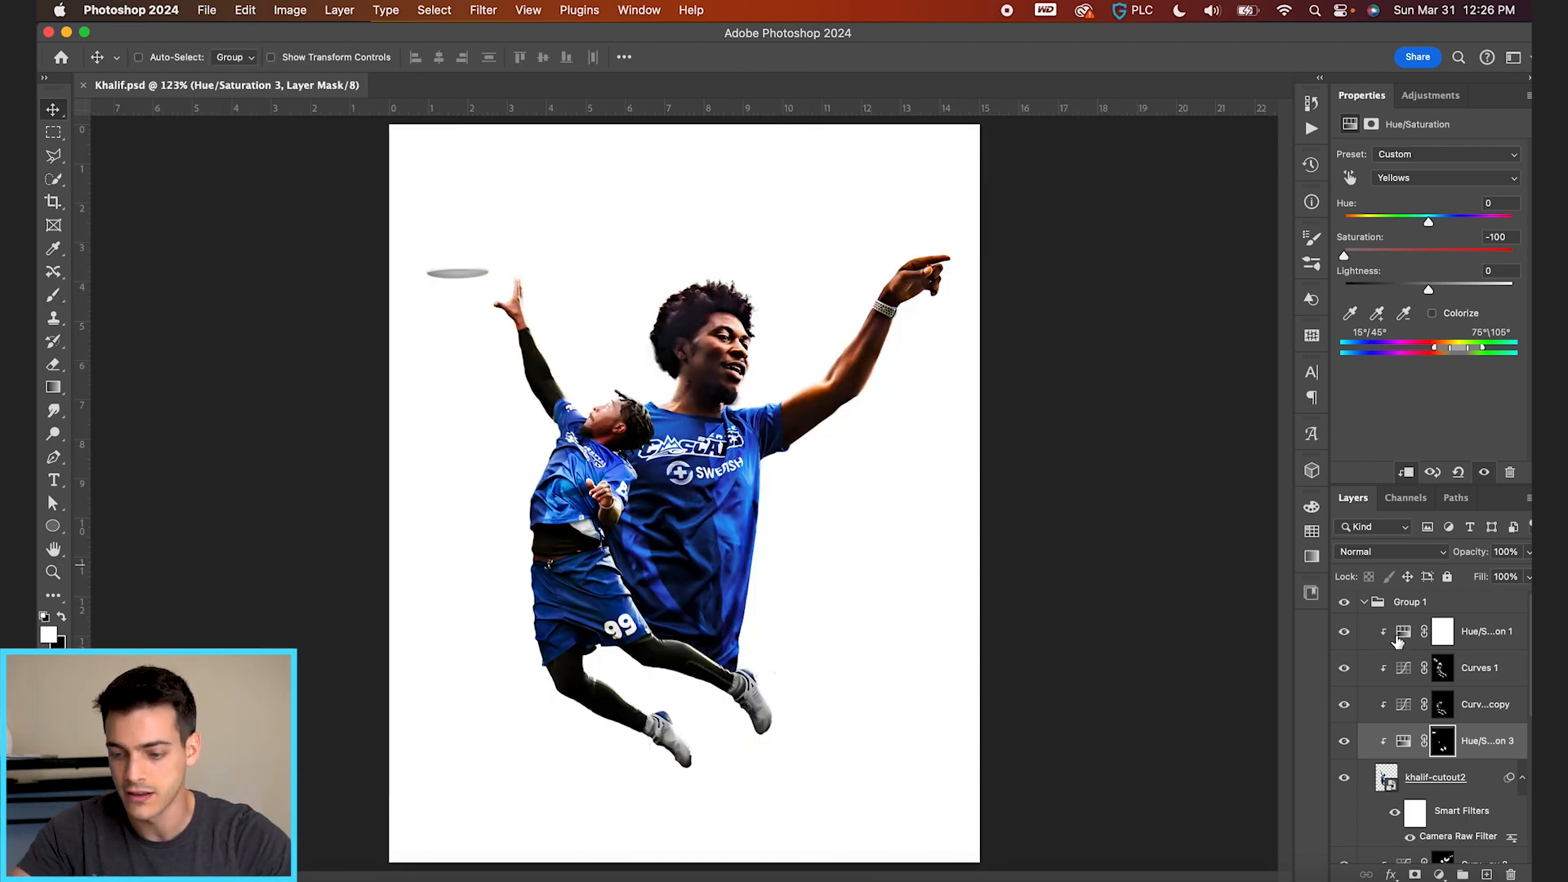
# Collapse Group 1, rename it Players, and select the hidden KHALIF text layer
pyautogui.click(1365, 604)
pyautogui.doubleClick(1405, 602)
pyautogui.write('Players')
pyautogui.press('Return')
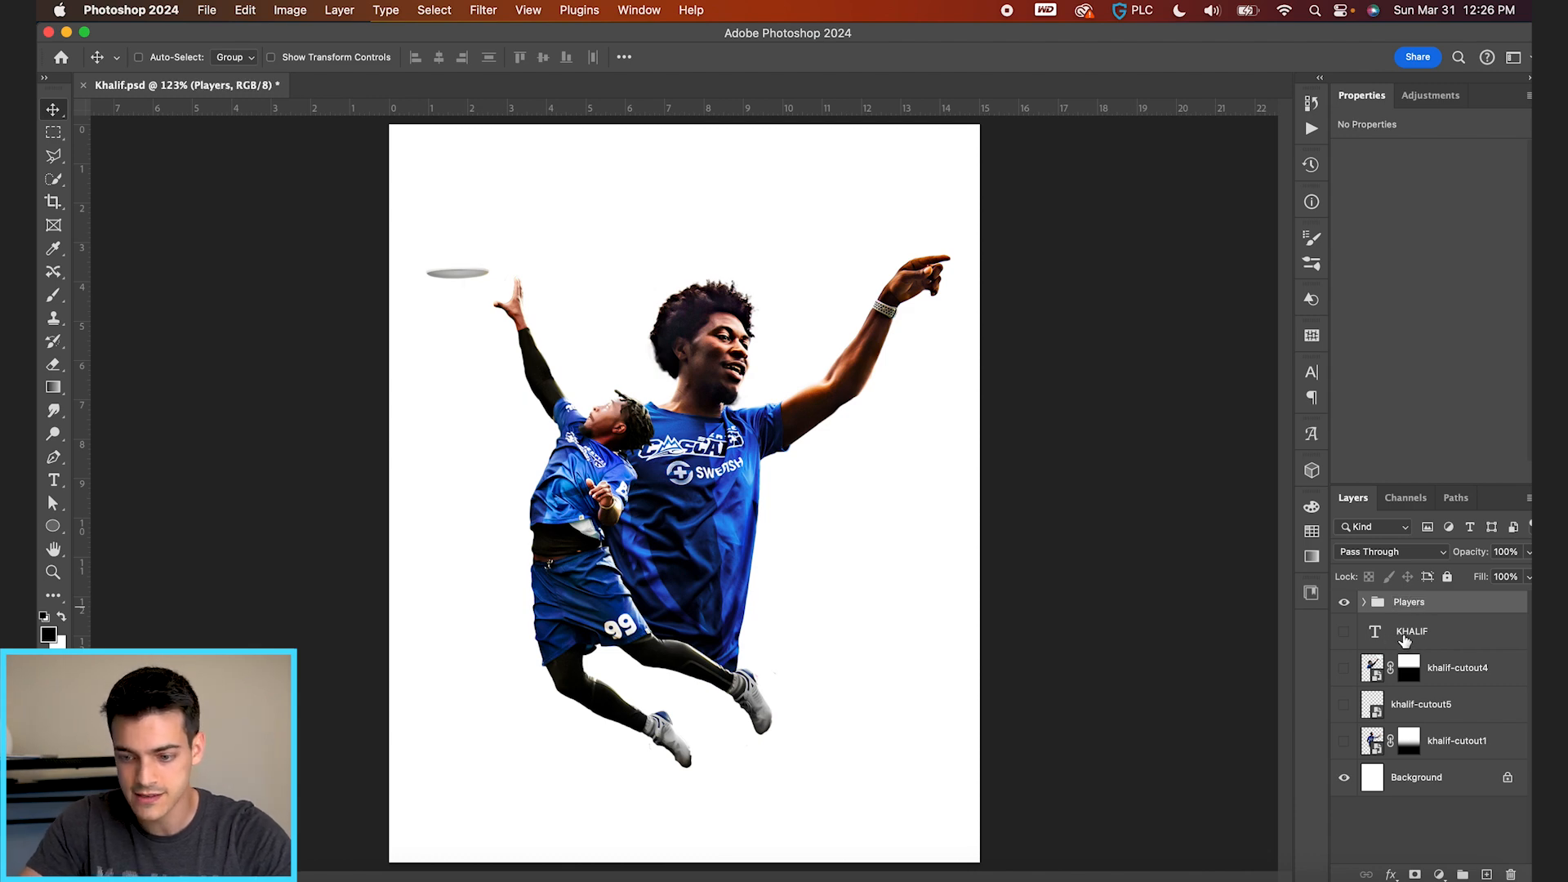
pyautogui.click(1401, 644)
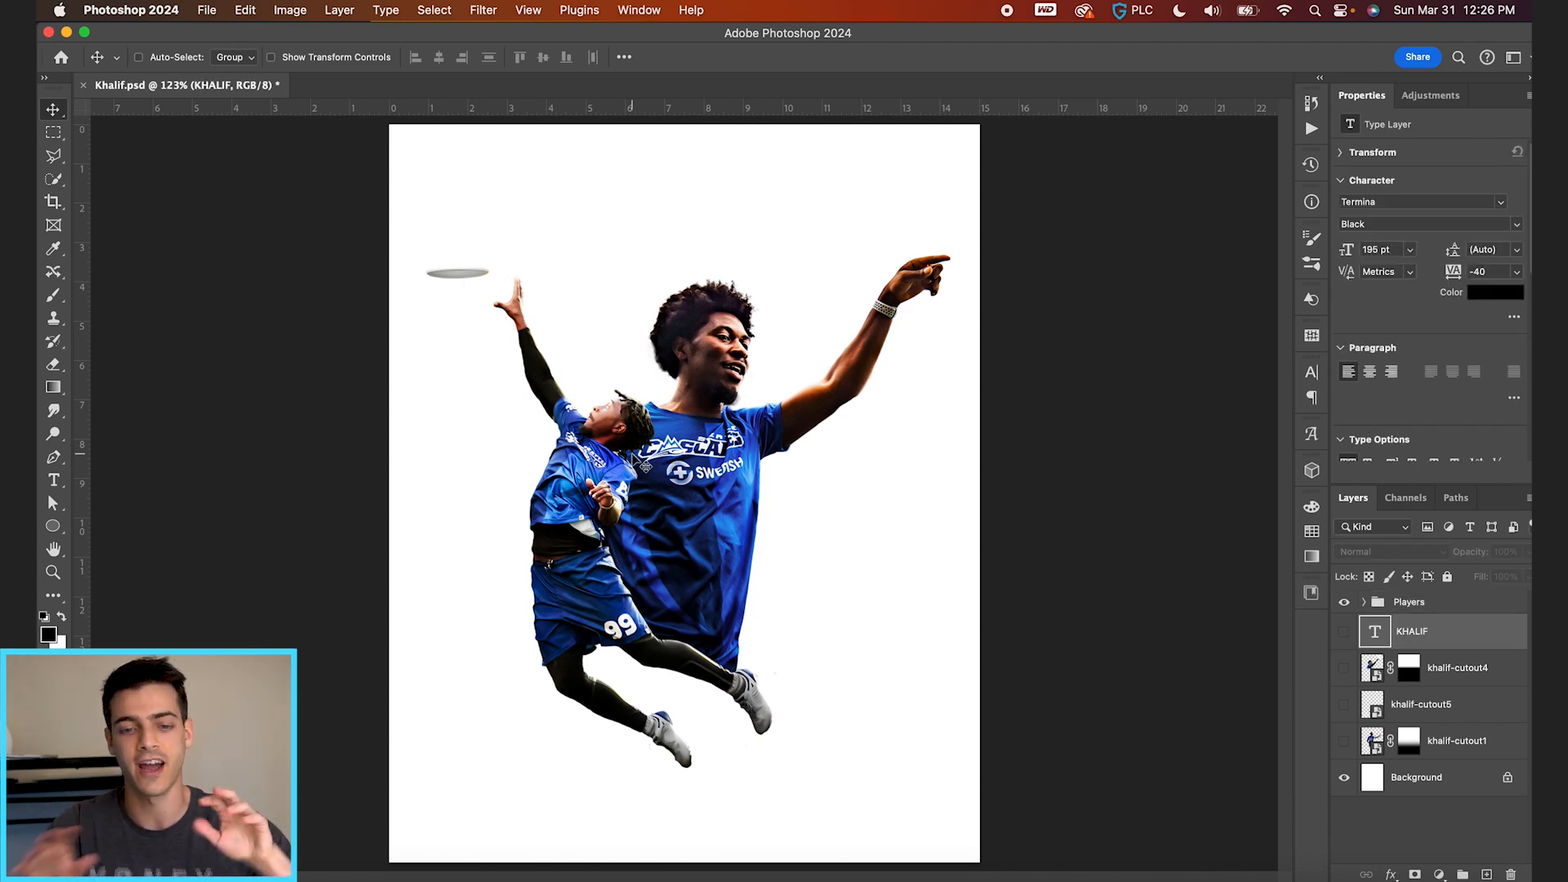
# Scale the Players group to 96.50% and move it slightly upward on the poster
pyautogui.click(1413, 602)
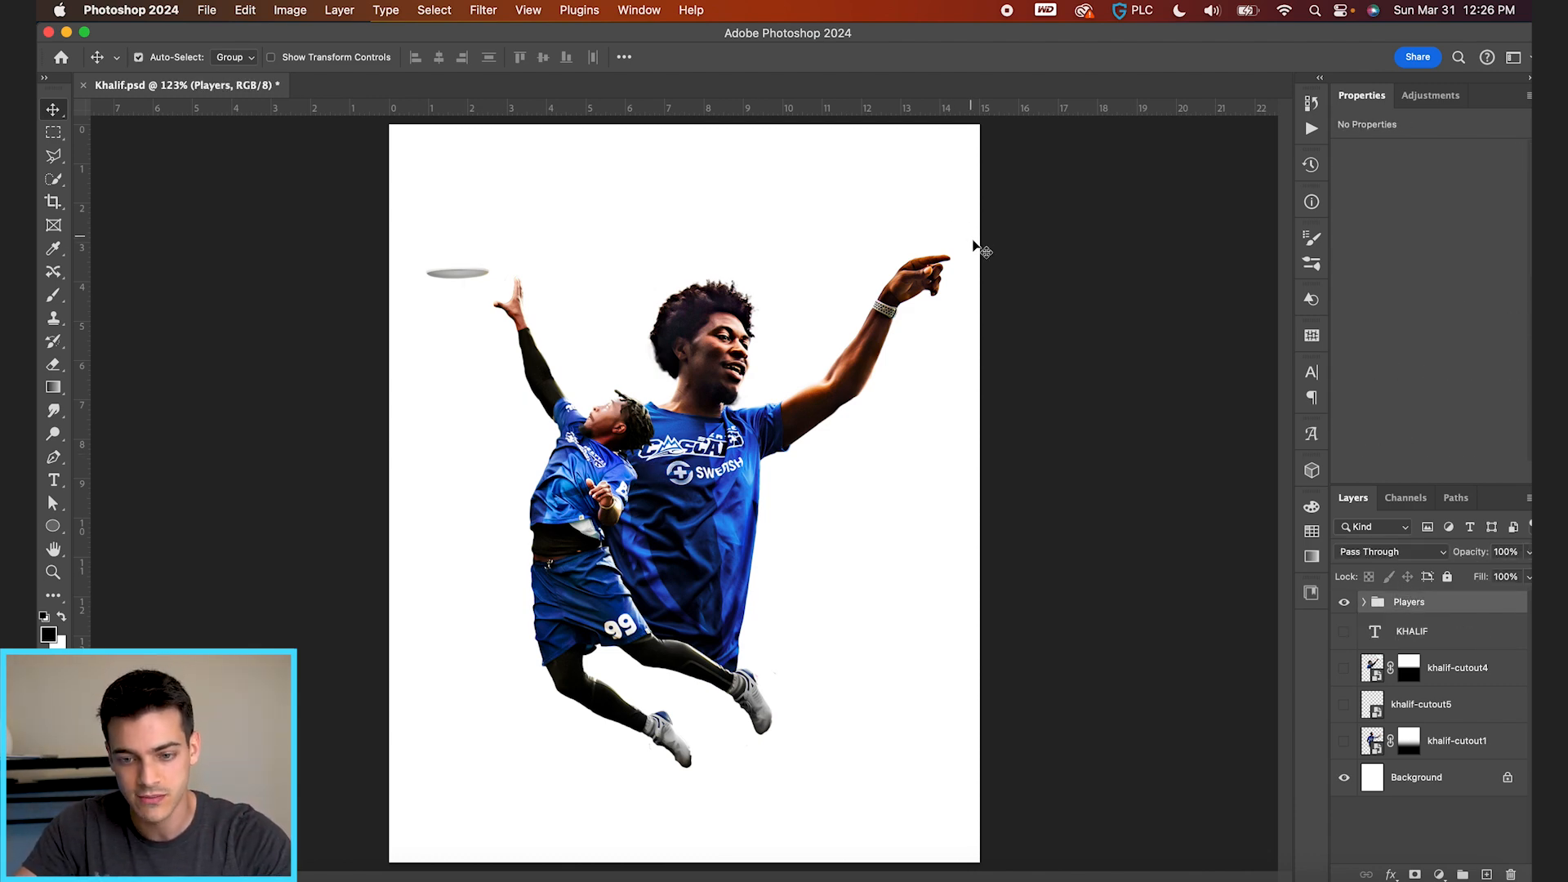
pyautogui.press('super+t')
pyautogui.moveTo(981, 193); pyautogui.dragTo(966, 201)
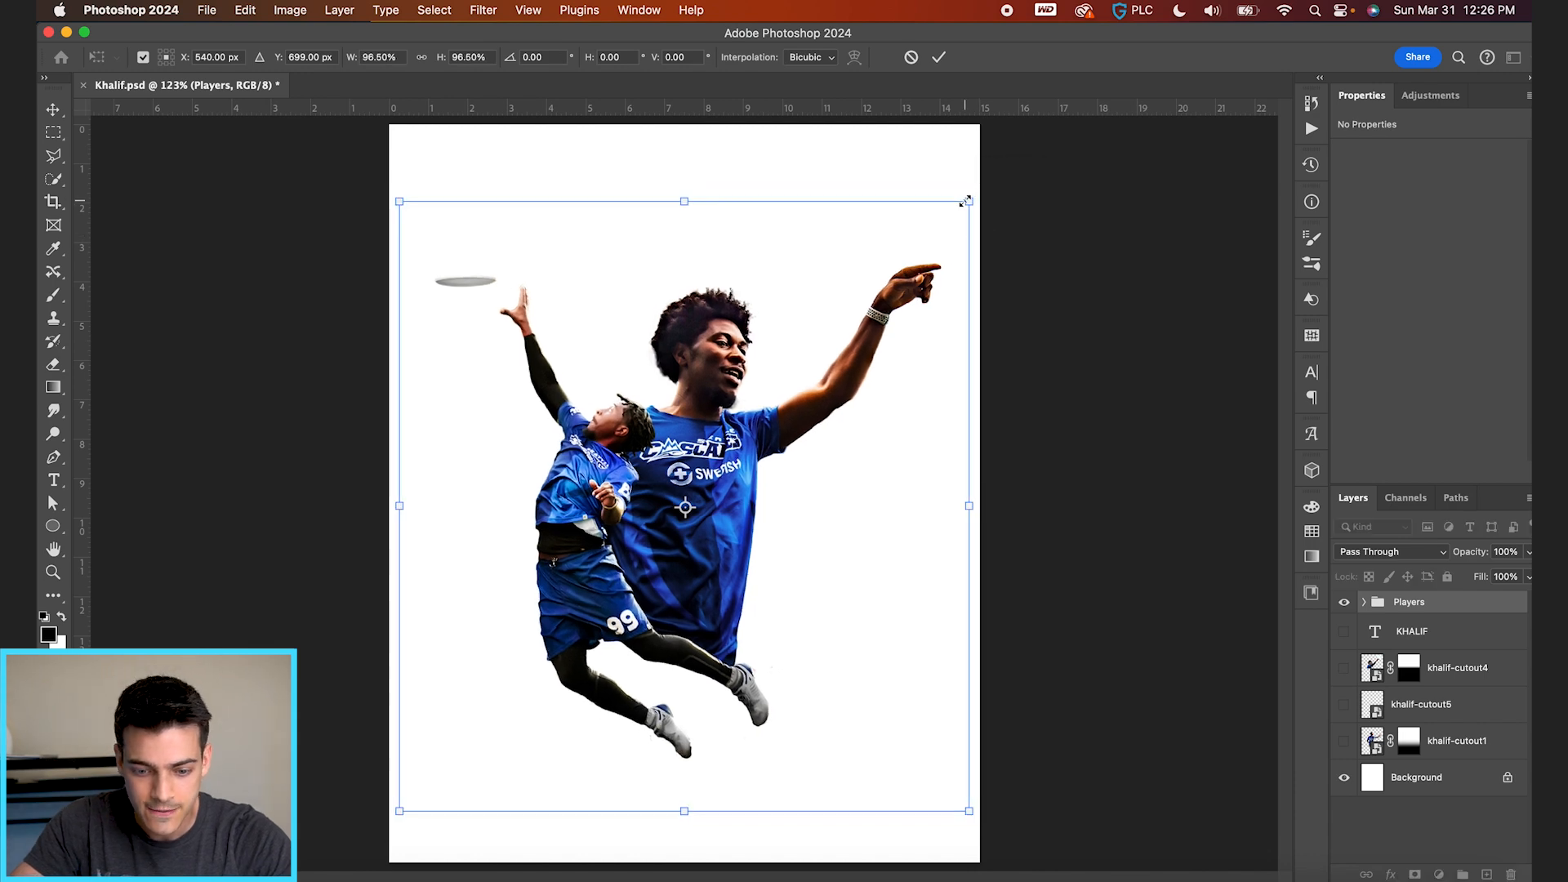
pyautogui.press('Return')
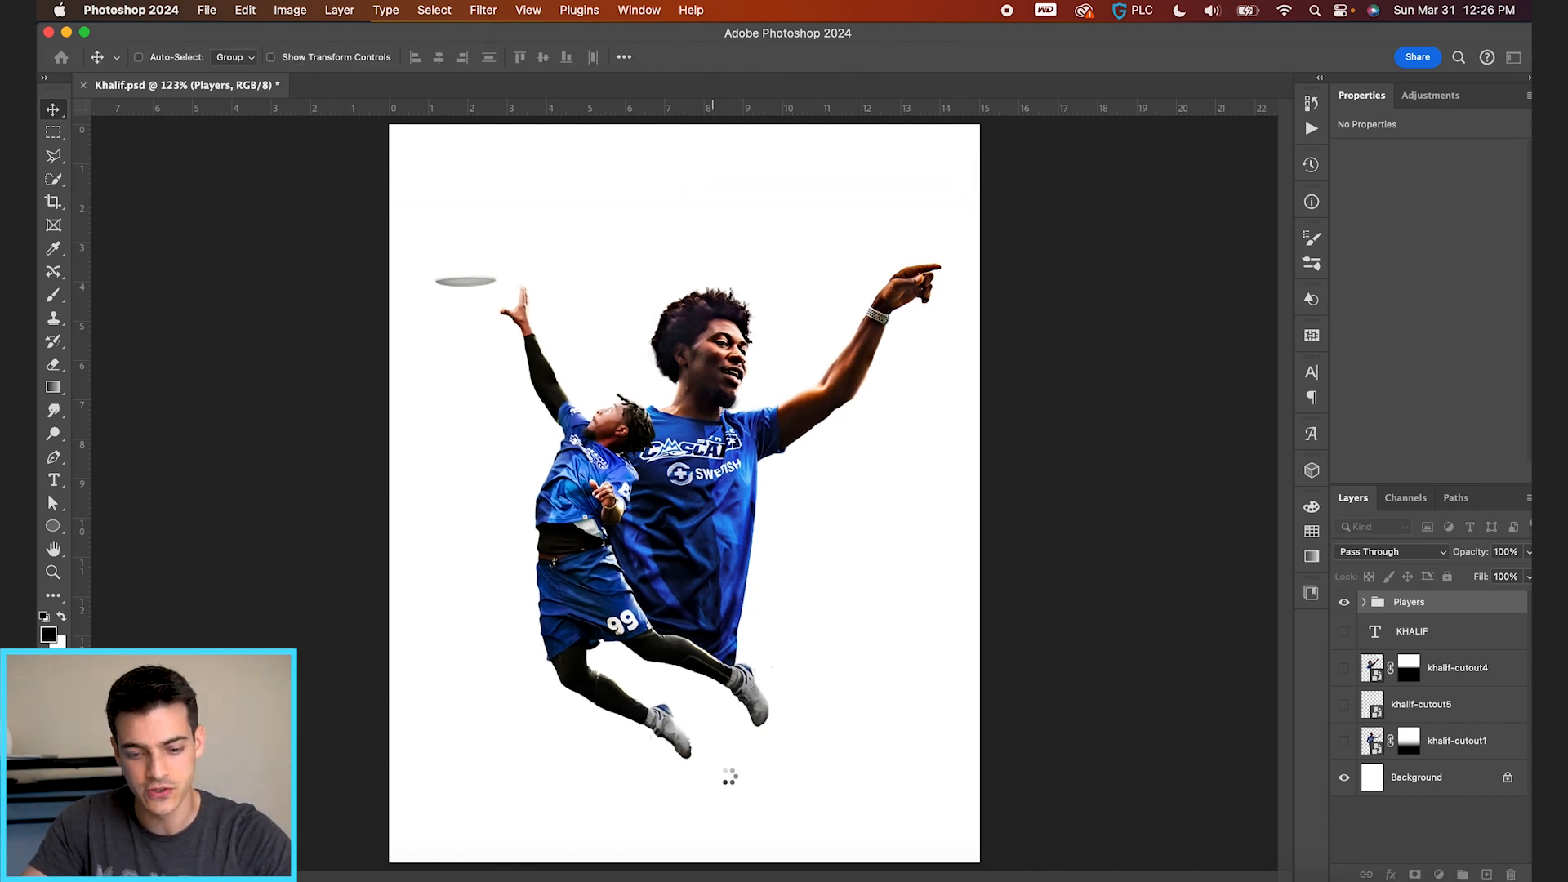
pyautogui.moveTo(779, 703); pyautogui.dragTo(778, 699)
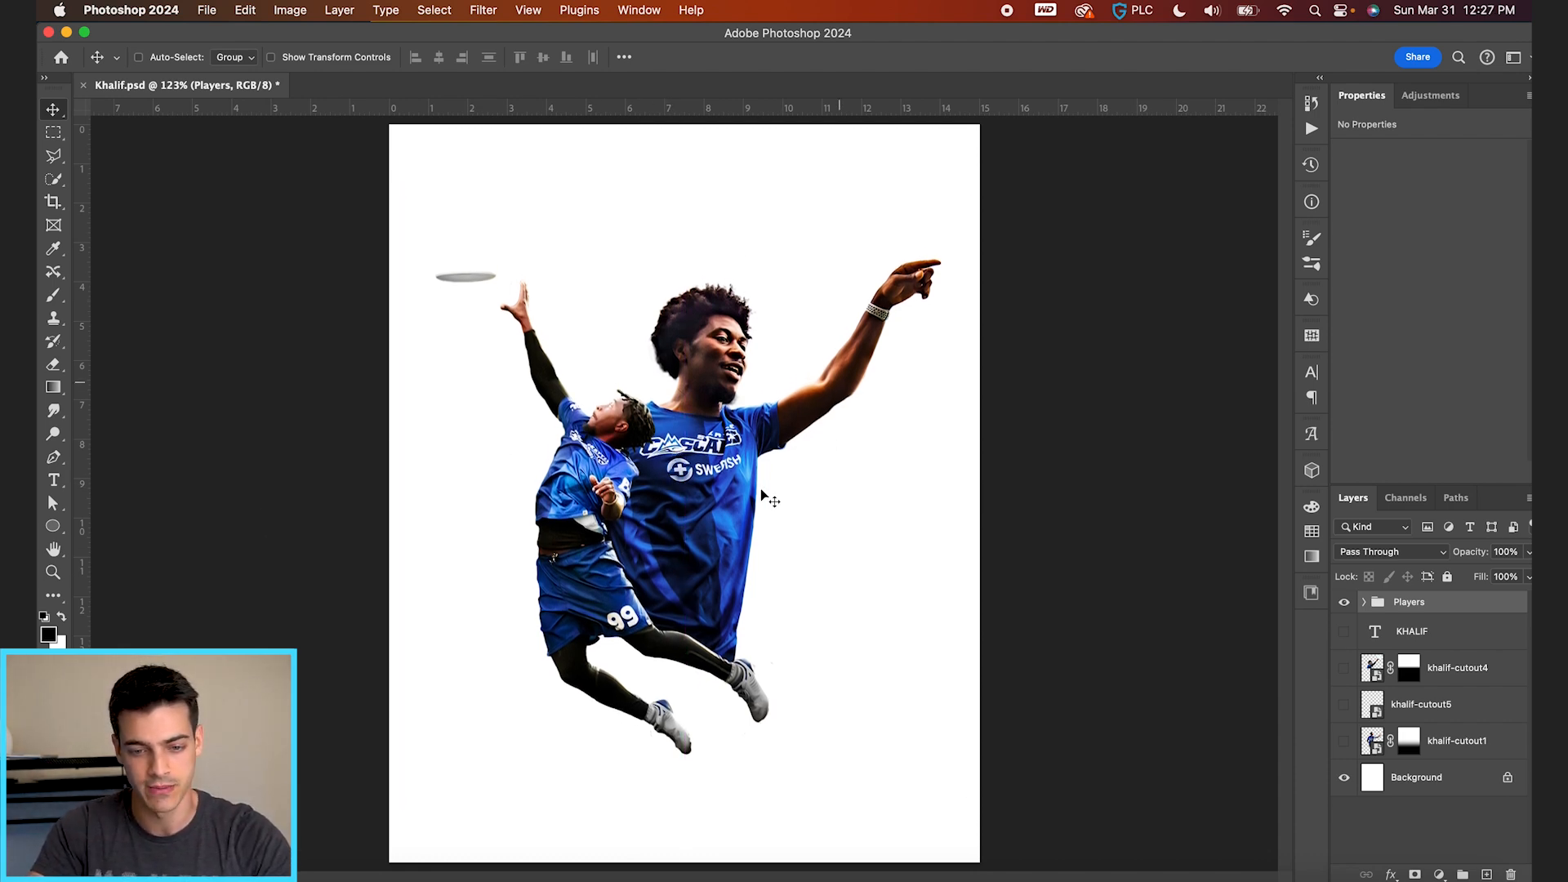
# Switch to Finder and place cascadeMountain.jpeg directly above the Background layer, enlarged to about 31.125 in wide so it covers the canvas
pyautogui.click(1373, 782)
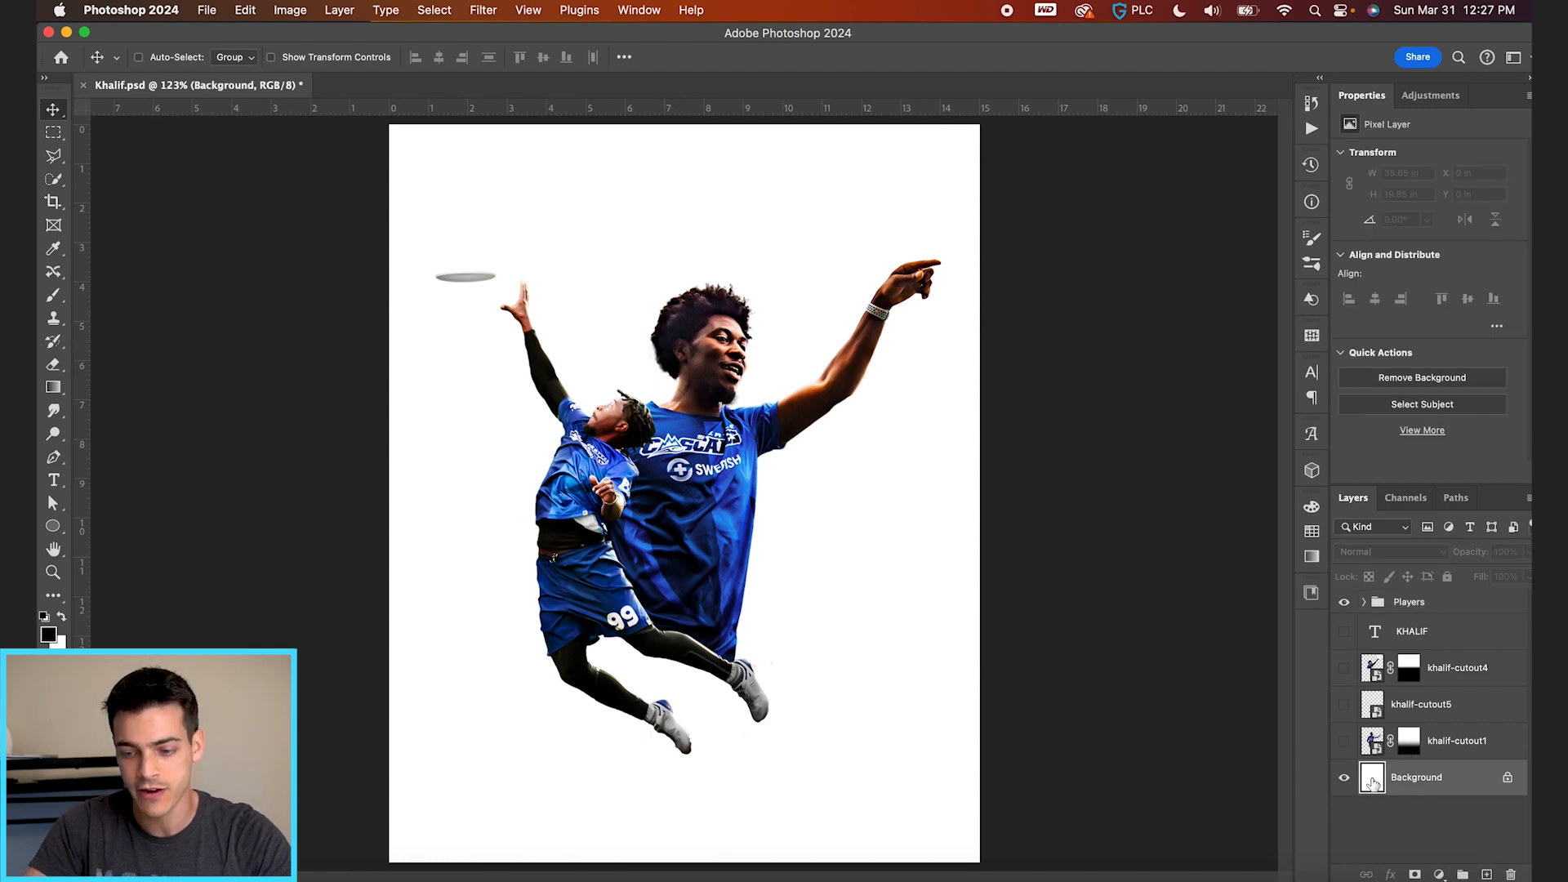
pyautogui.press('super+Tab')
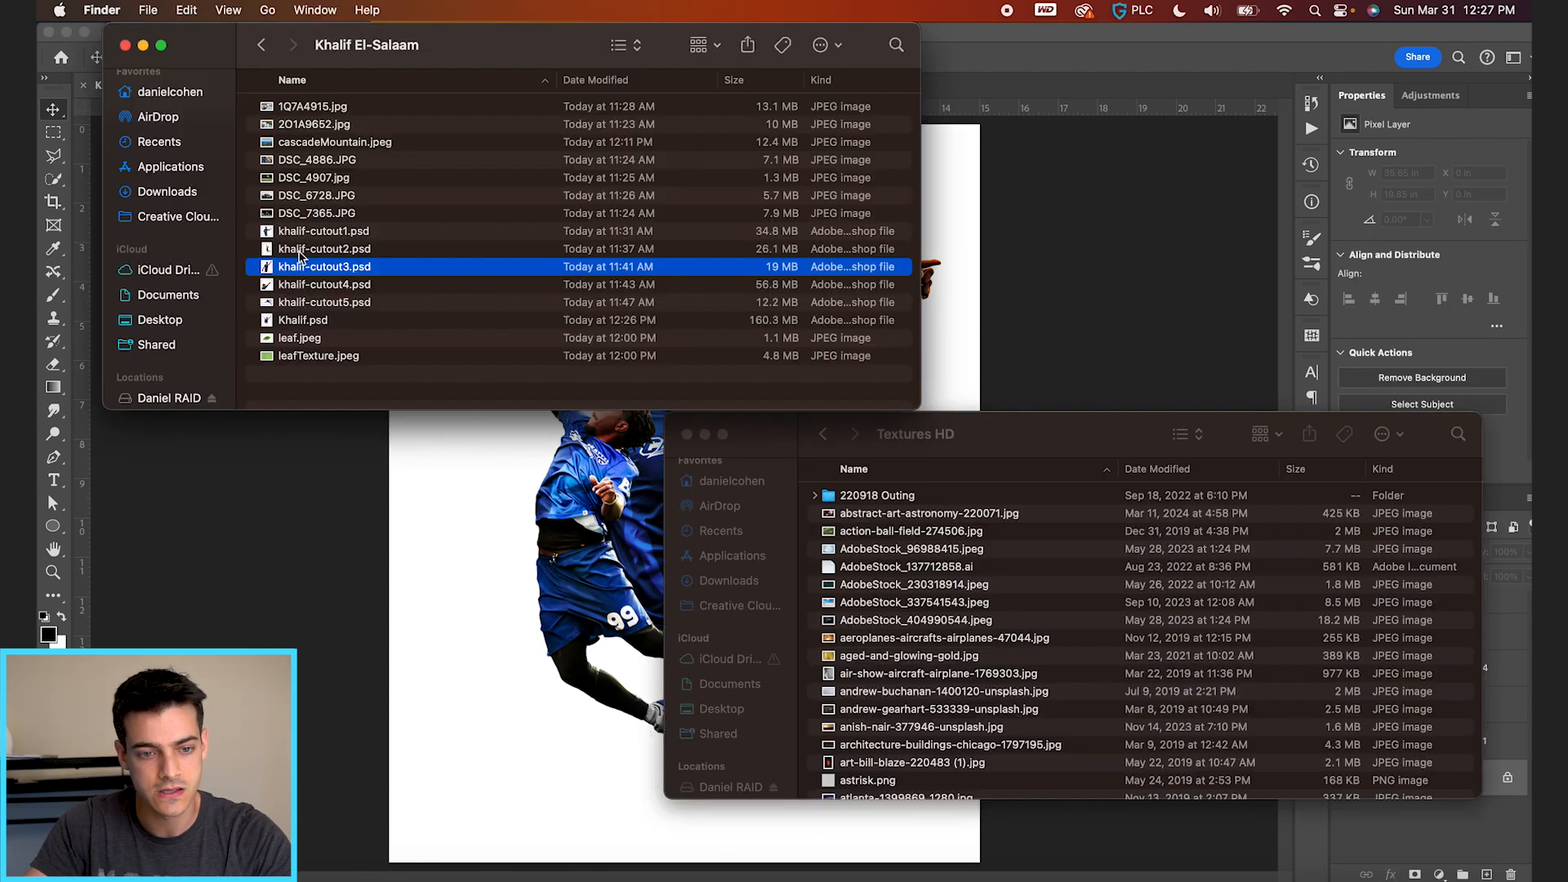
pyautogui.moveTo(324, 266); pyautogui.dragTo(515, 637)
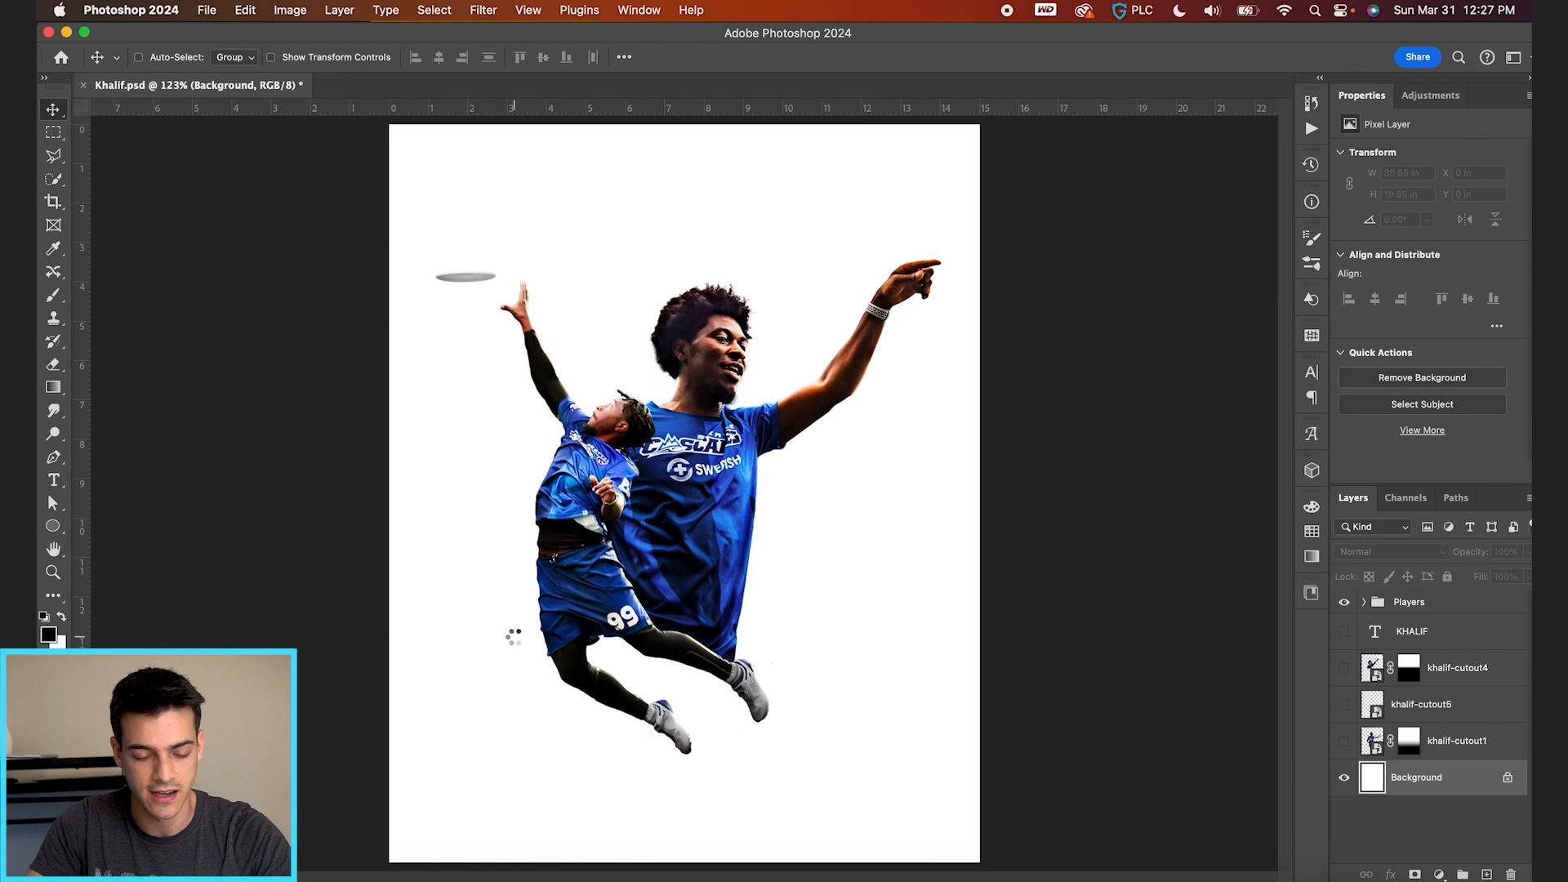
pyautogui.moveTo(983, 277); pyautogui.dragTo(1321, 80)
pyautogui.moveTo(939, 476); pyautogui.dragTo(950, 527)
pyautogui.press('Return')
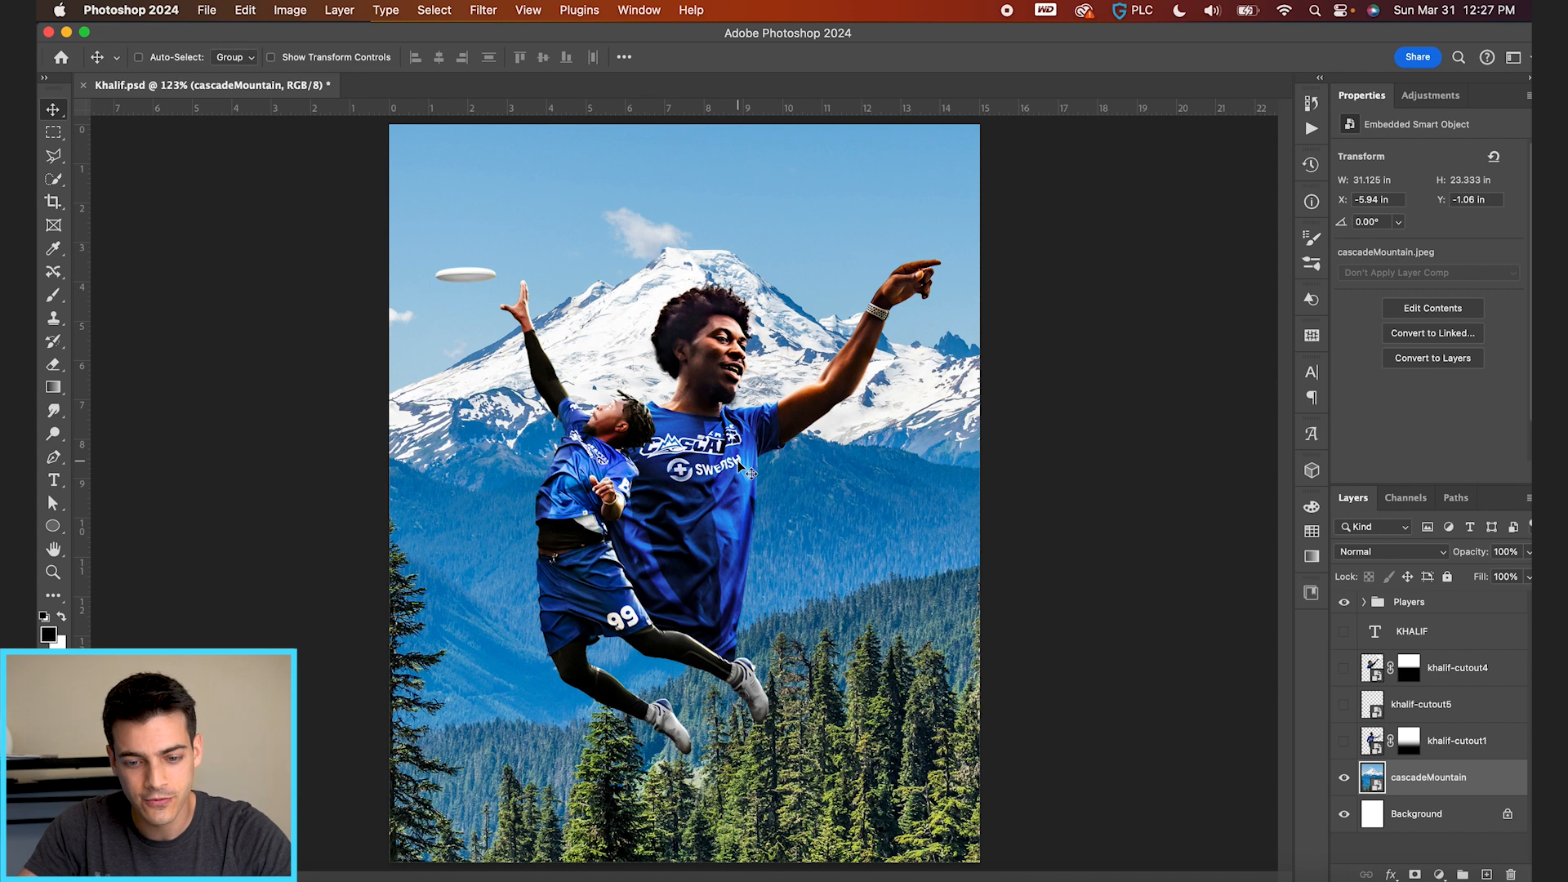
# Add a Gradient Map above the mountain photo, running from the large player's bright jersey blue to white with the white stop at about 77
pyautogui.click(1439, 875)
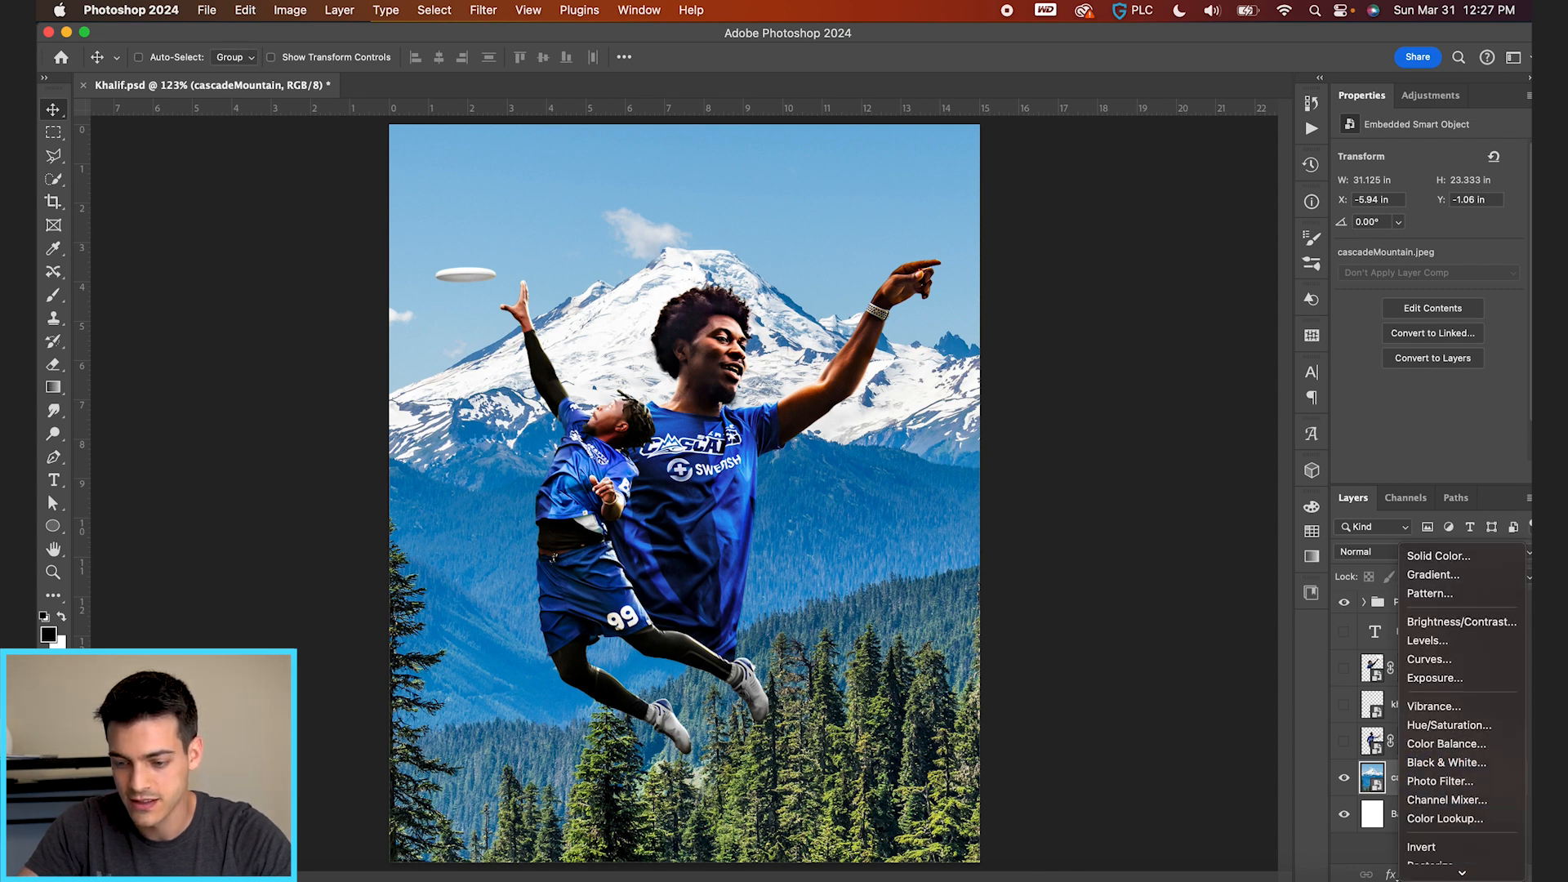
pyautogui.click(1437, 845)
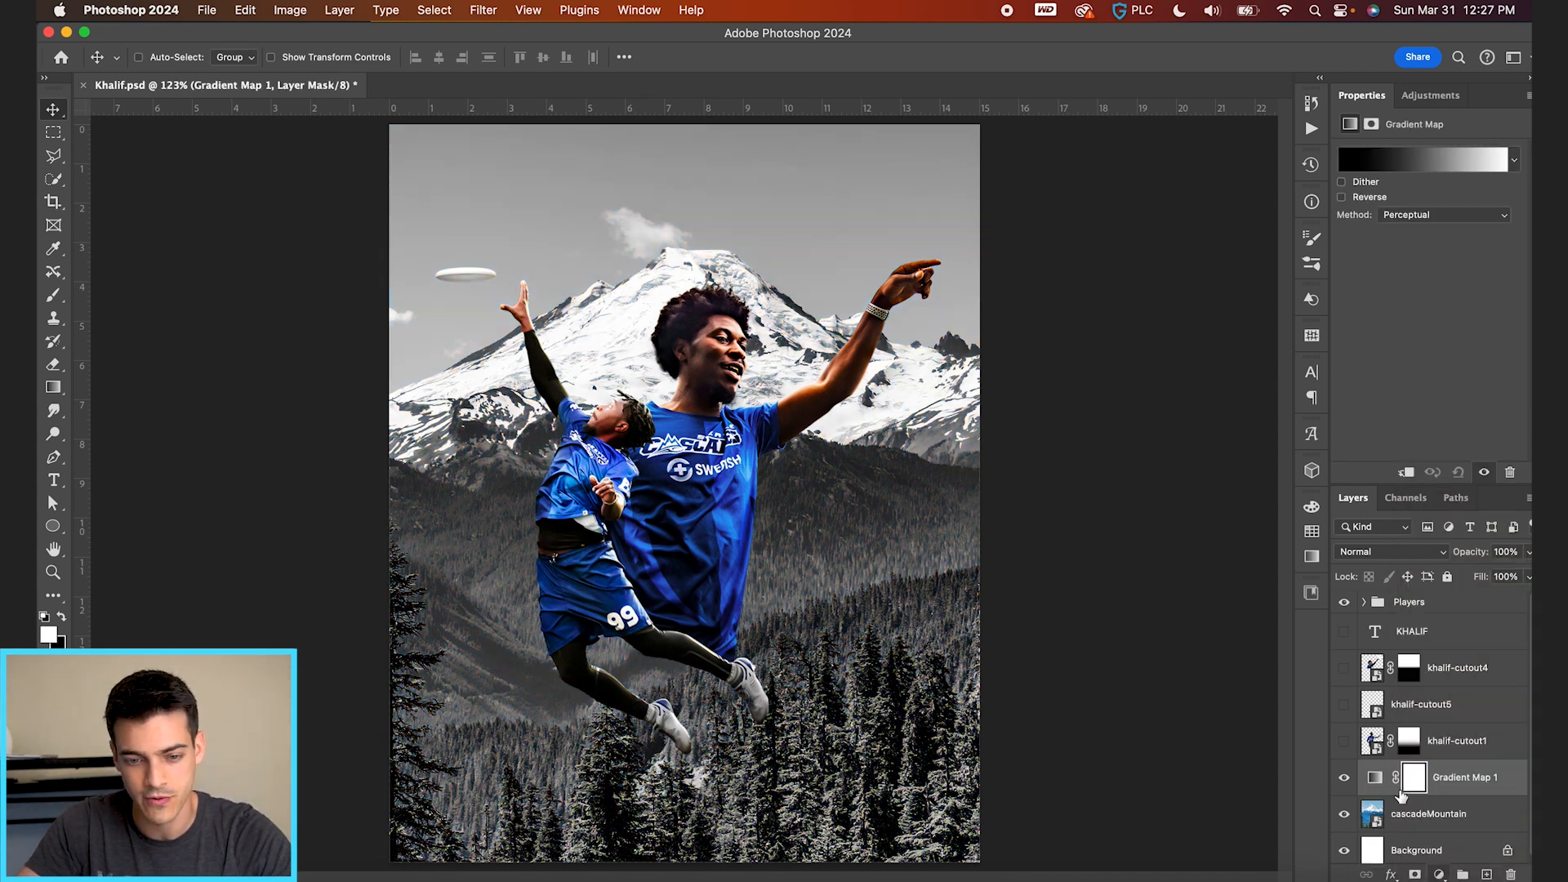
pyautogui.click(1376, 785)
pyautogui.click(1442, 168)
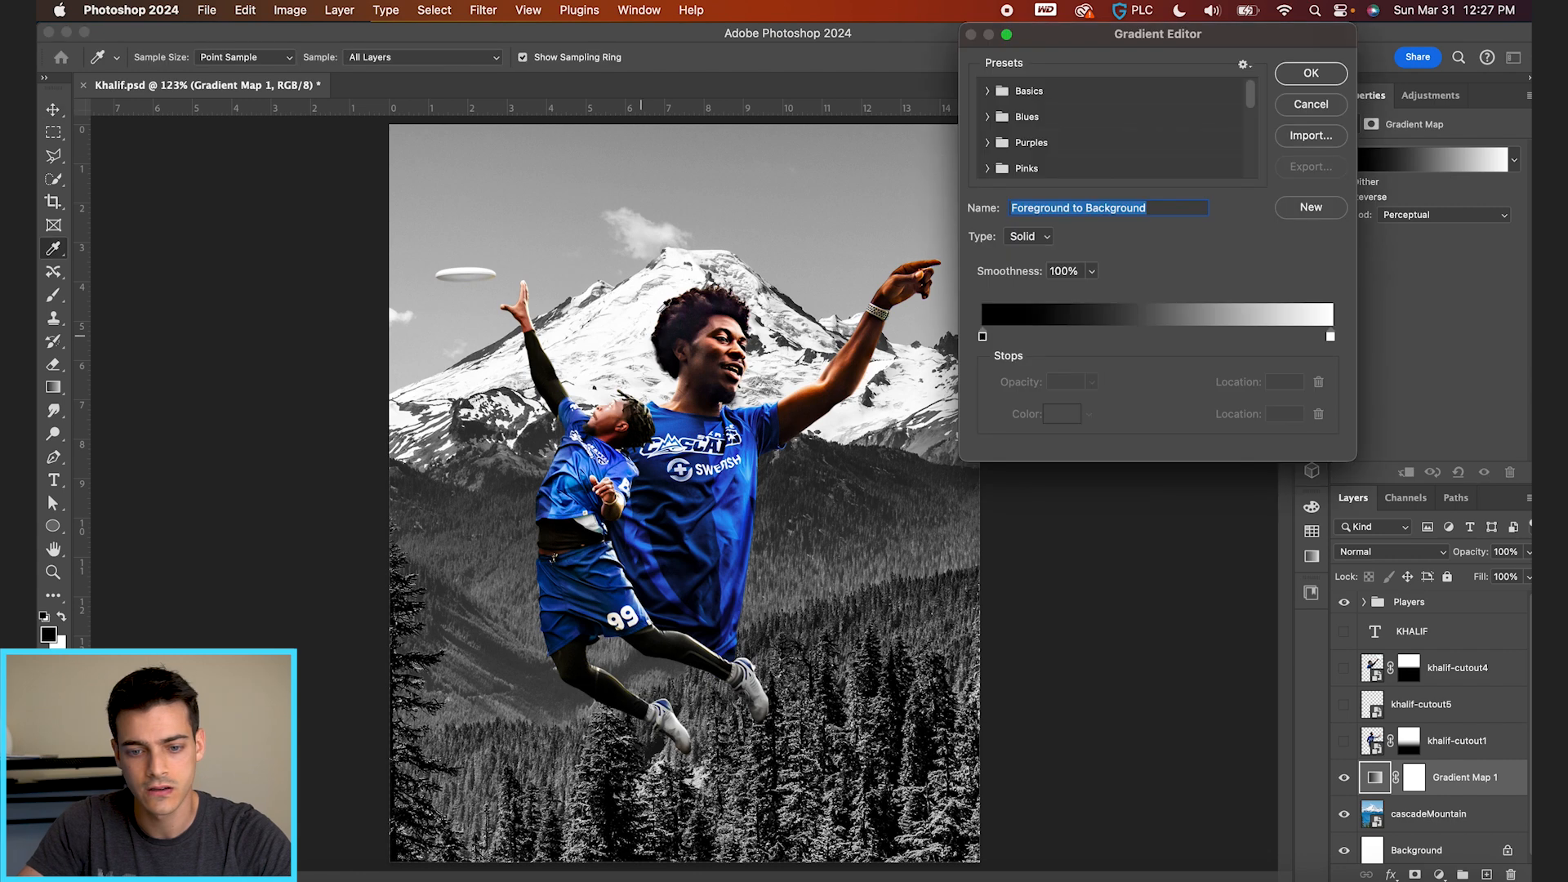
pyautogui.click(983, 336)
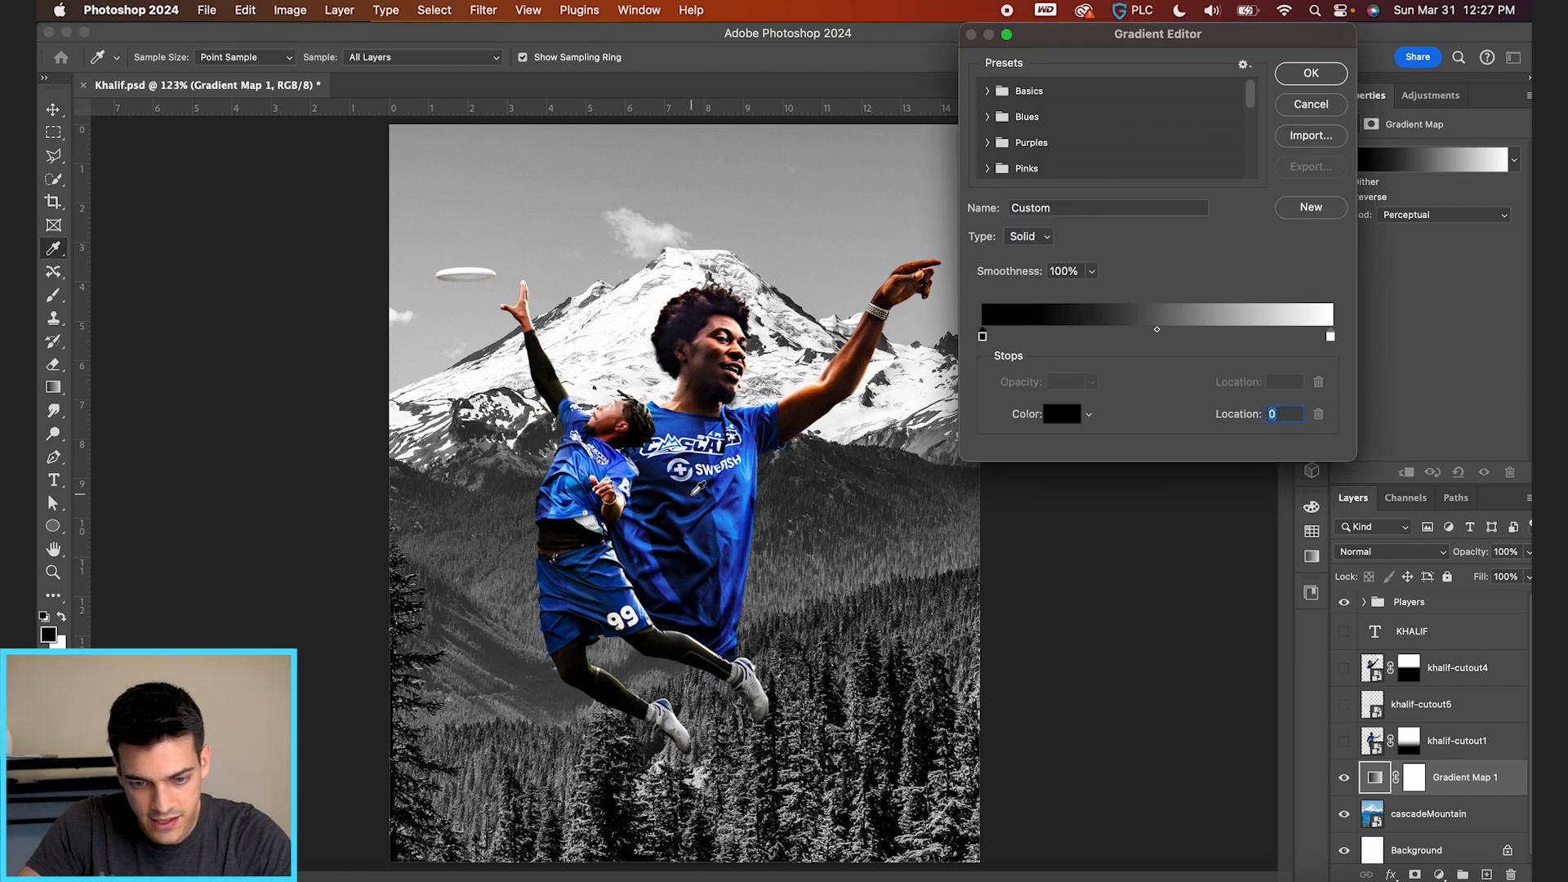
pyautogui.click(708, 494)
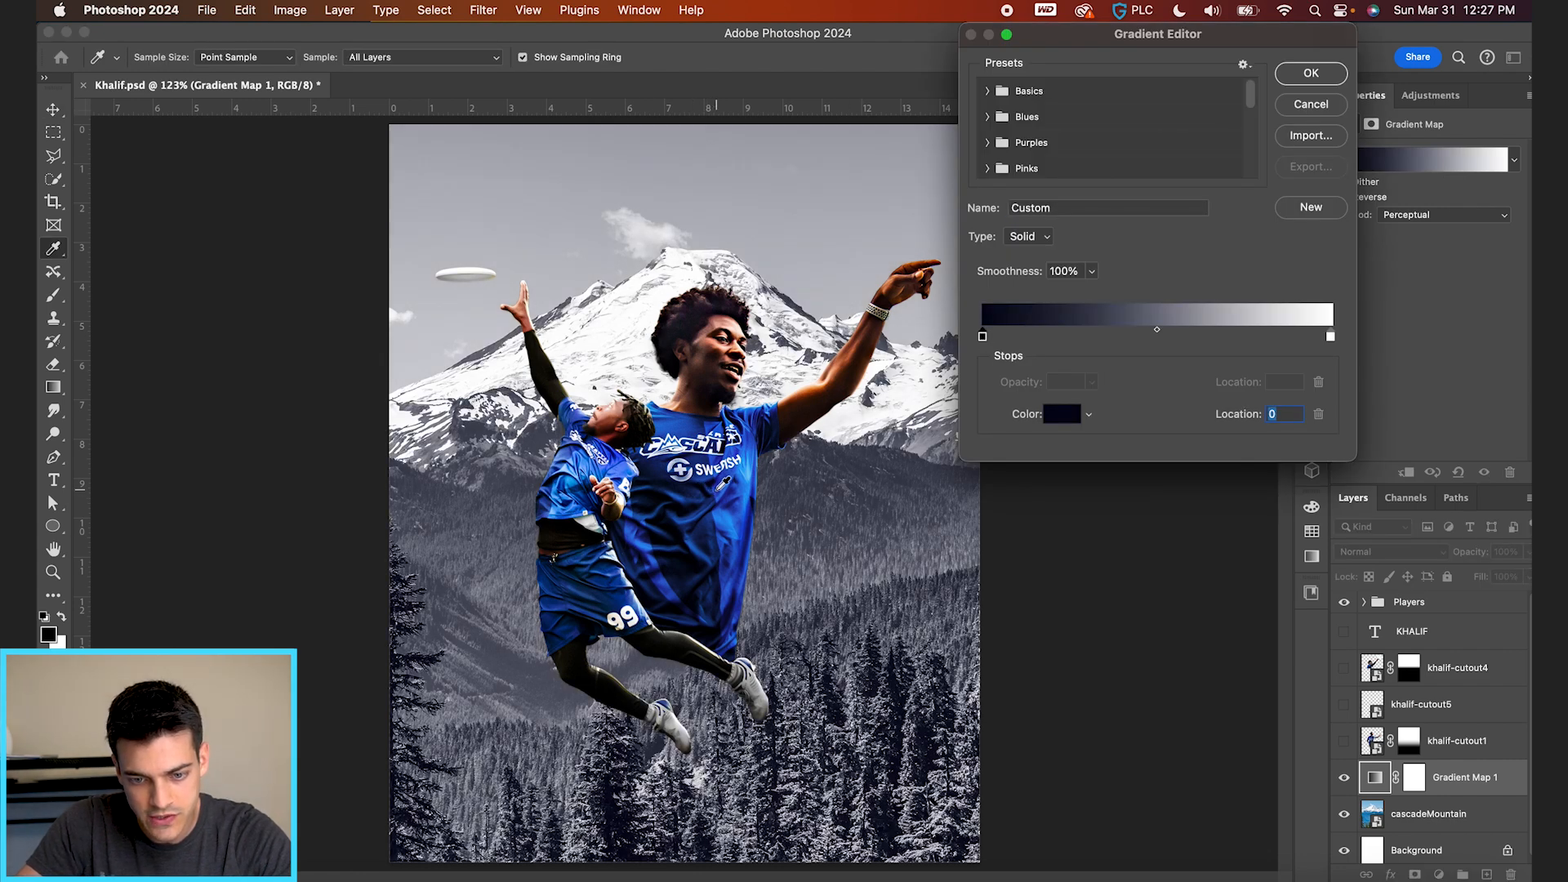
pyautogui.click(718, 490)
pyautogui.click(725, 486)
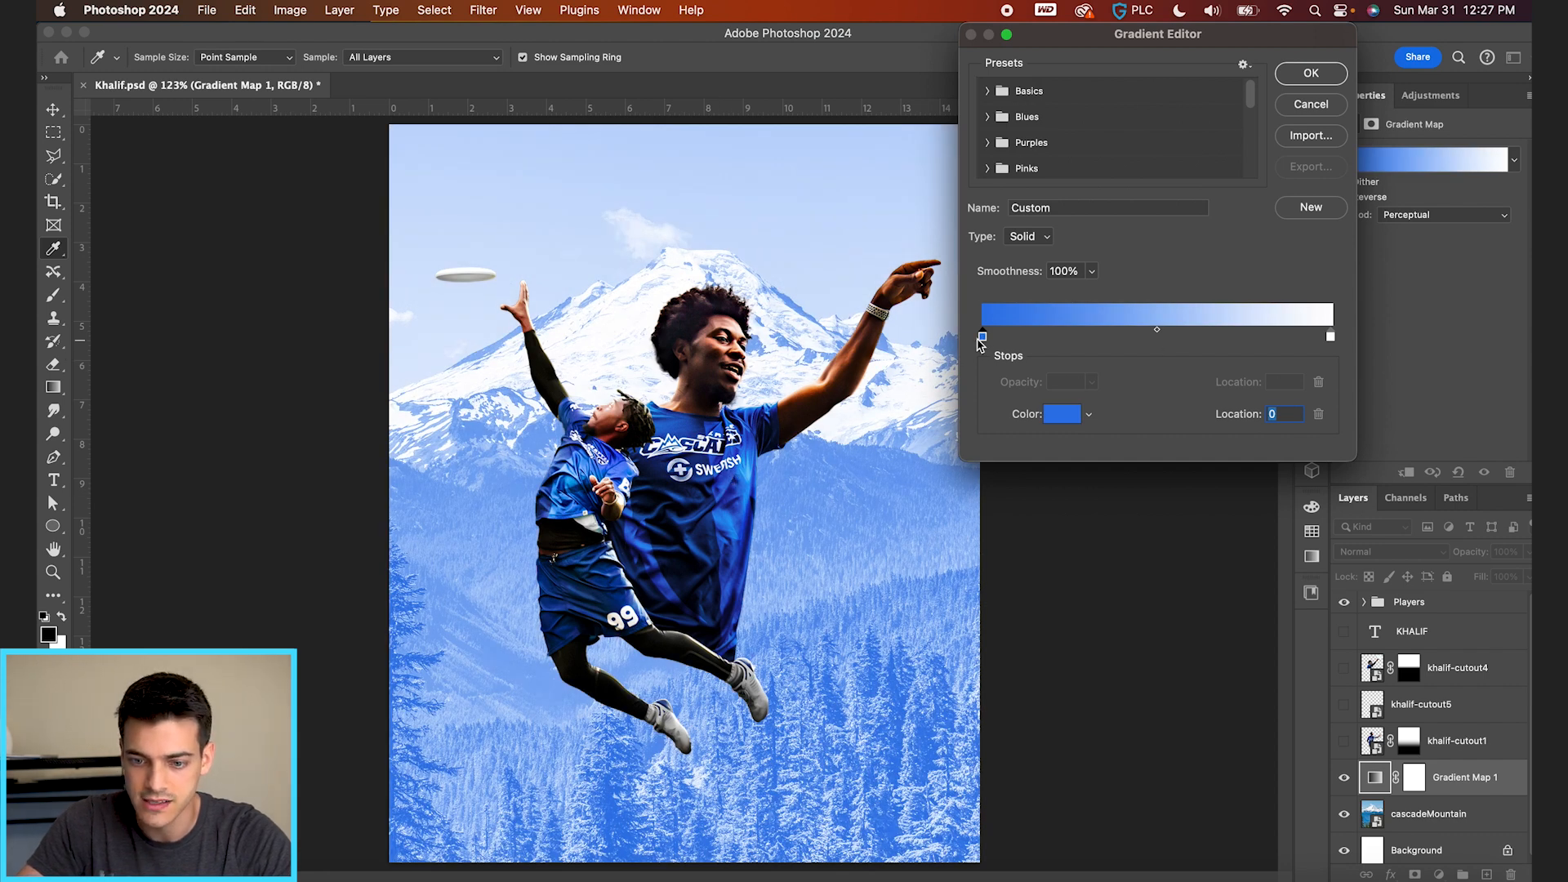
pyautogui.moveTo(1329, 342); pyautogui.dragTo(1239, 339)
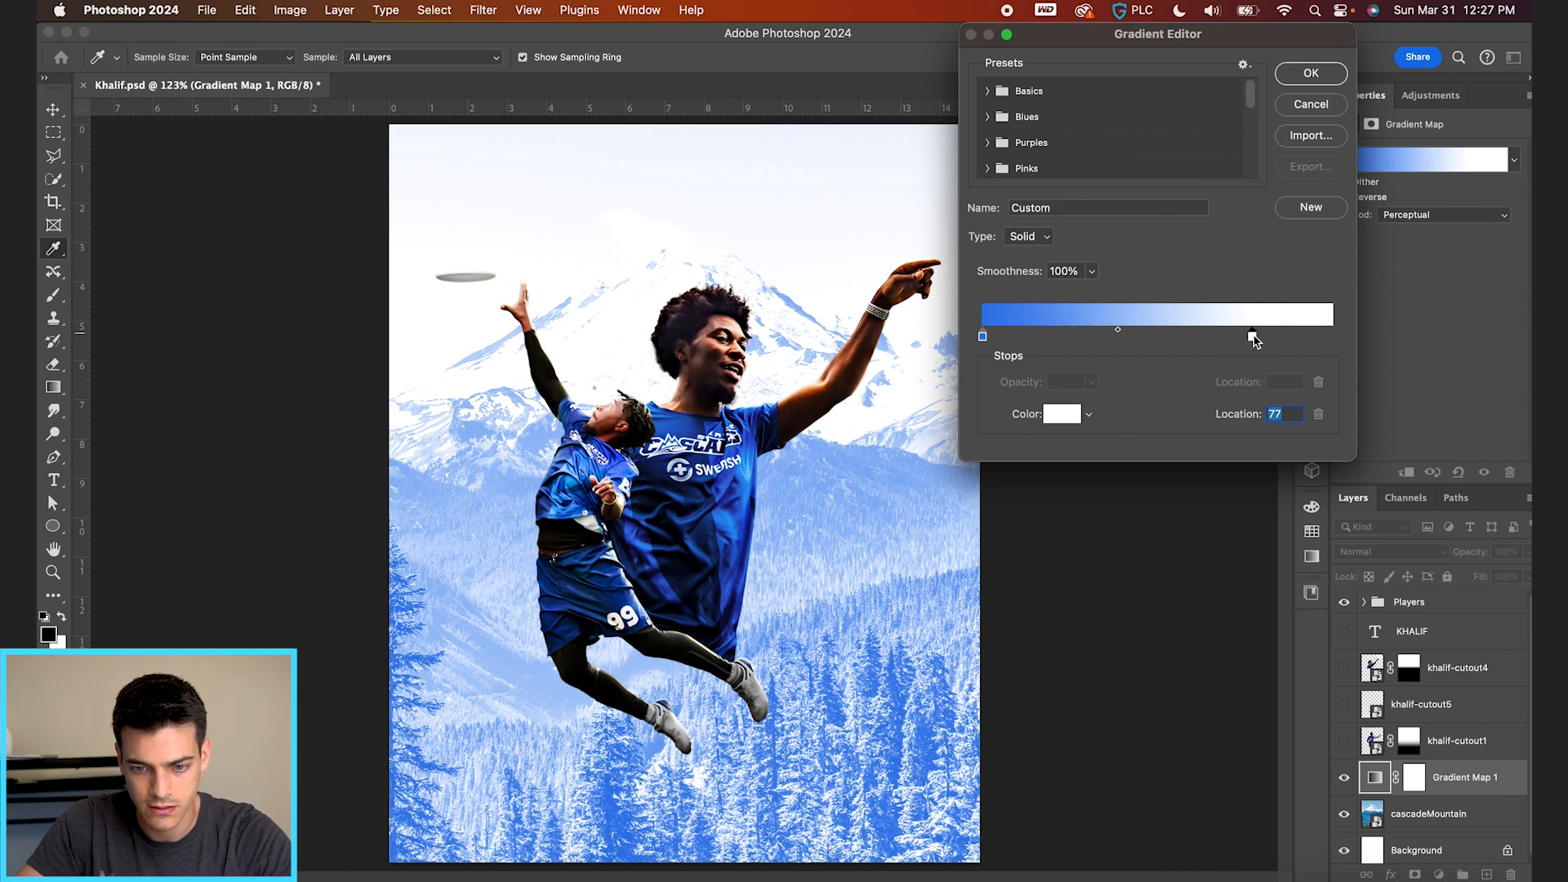
pyautogui.press('Return')
# Mask the cascadeMountain layer with a vertical black-to-white gradient that fades its lower part into white, and save the document
pyautogui.click(1438, 814)
pyautogui.click(1415, 875)
pyautogui.press('g')
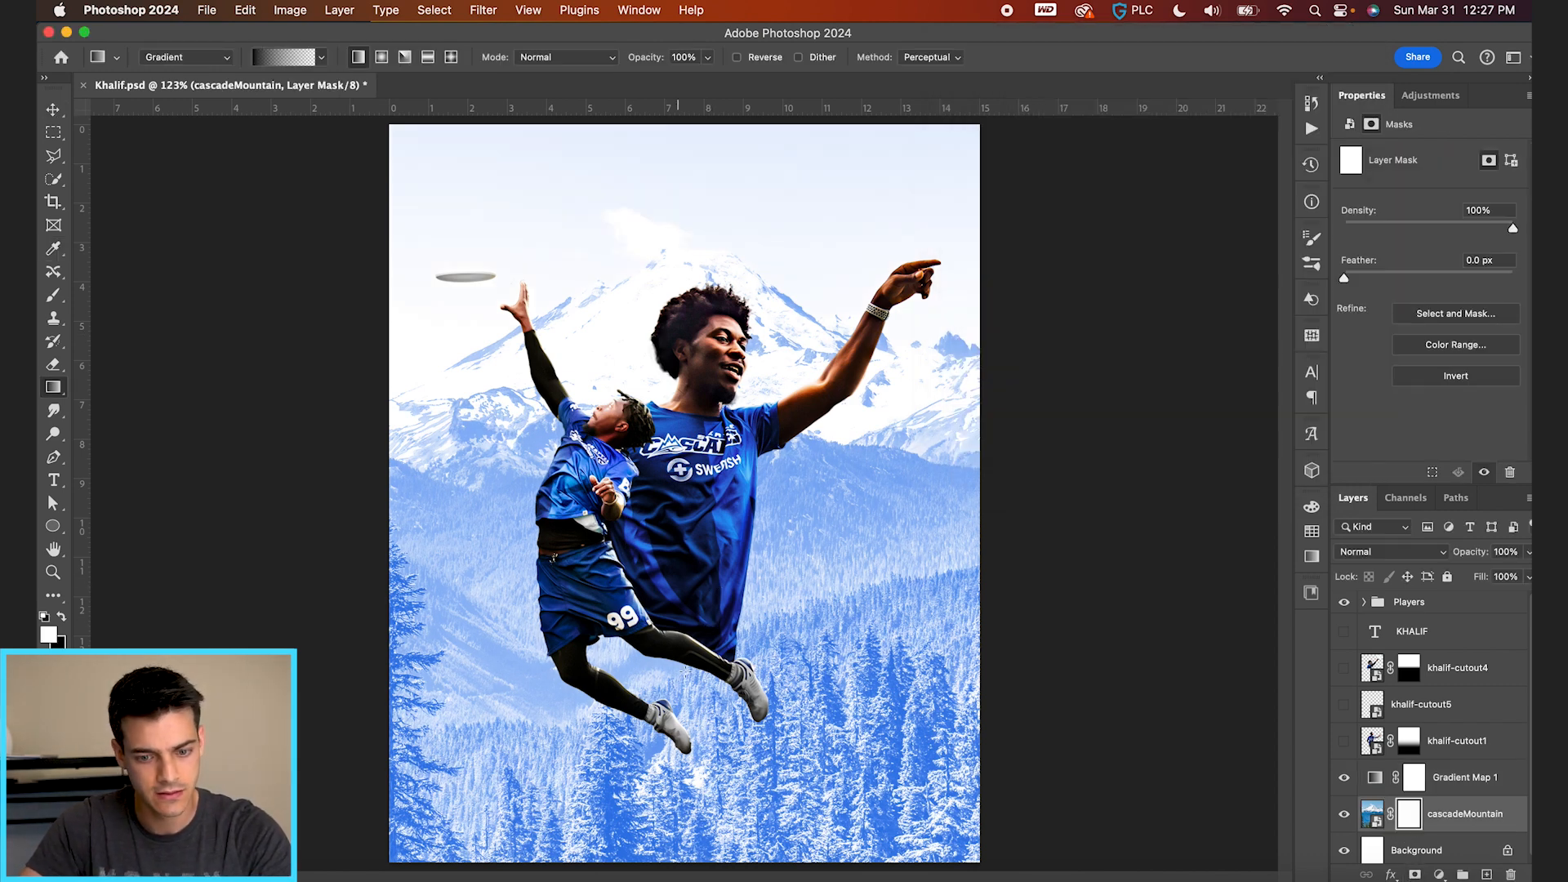
pyautogui.moveTo(667, 789); pyautogui.dragTo(668, 287)
pyautogui.moveTo(668, 790)
pyautogui.mouseDown()
pyautogui.moveTo(668, 659)
pyautogui.moveTo(667, 775)
pyautogui.mouseUp()
pyautogui.moveTo(668, 288); pyautogui.dragTo(667, 222)
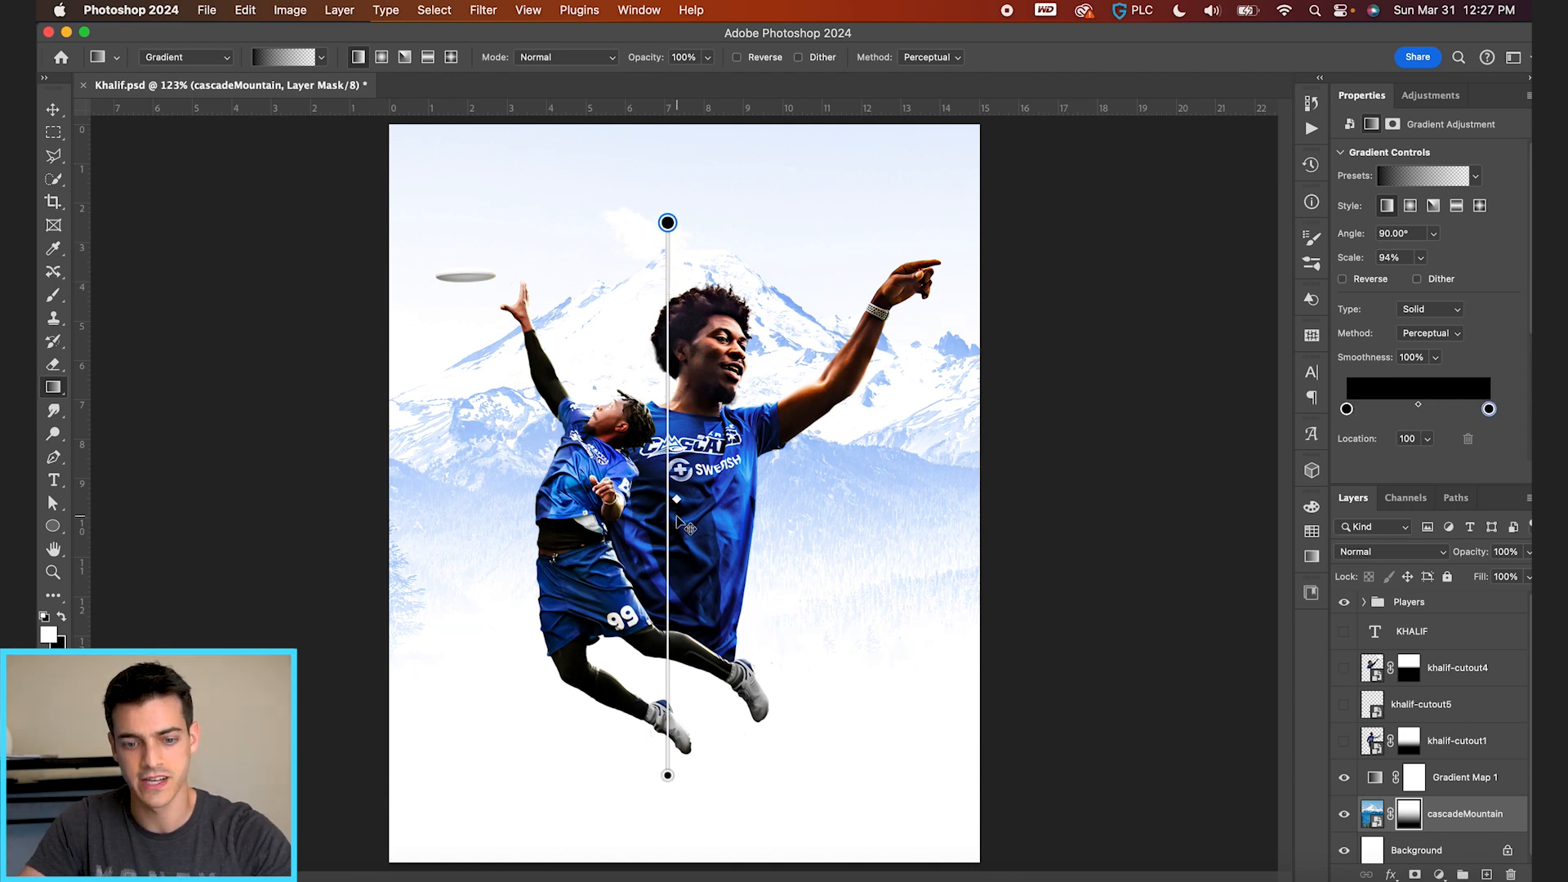
pyautogui.press('v')
pyautogui.press('super+s')
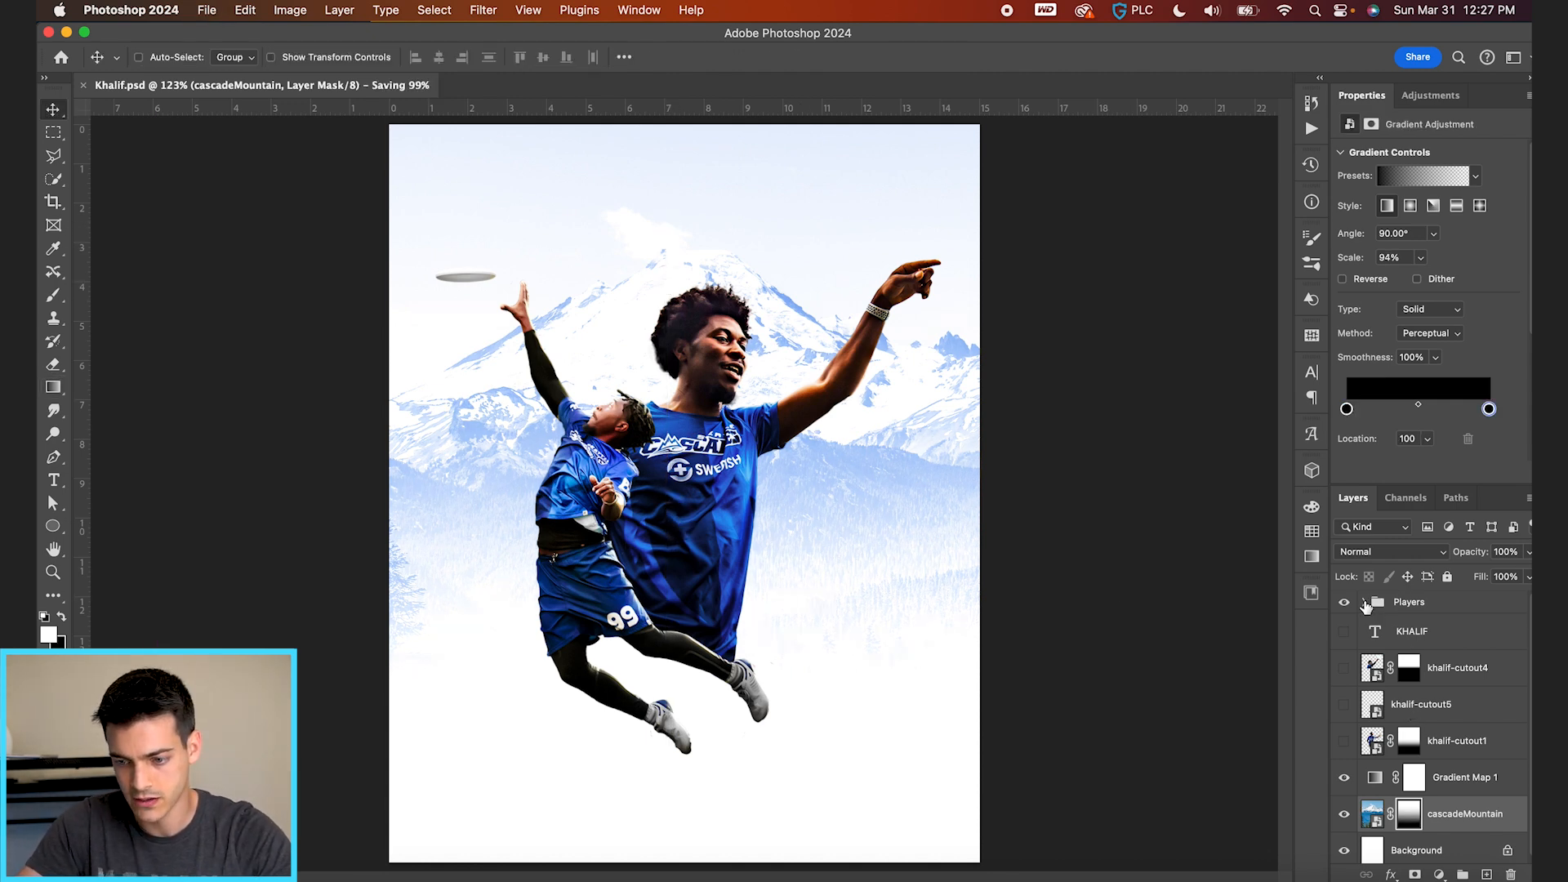
# Expand the Players group and add a new empty layer directly beneath khalif-cutout2
pyautogui.click(1364, 602)
pyautogui.scroll(-1, 1405, 700)
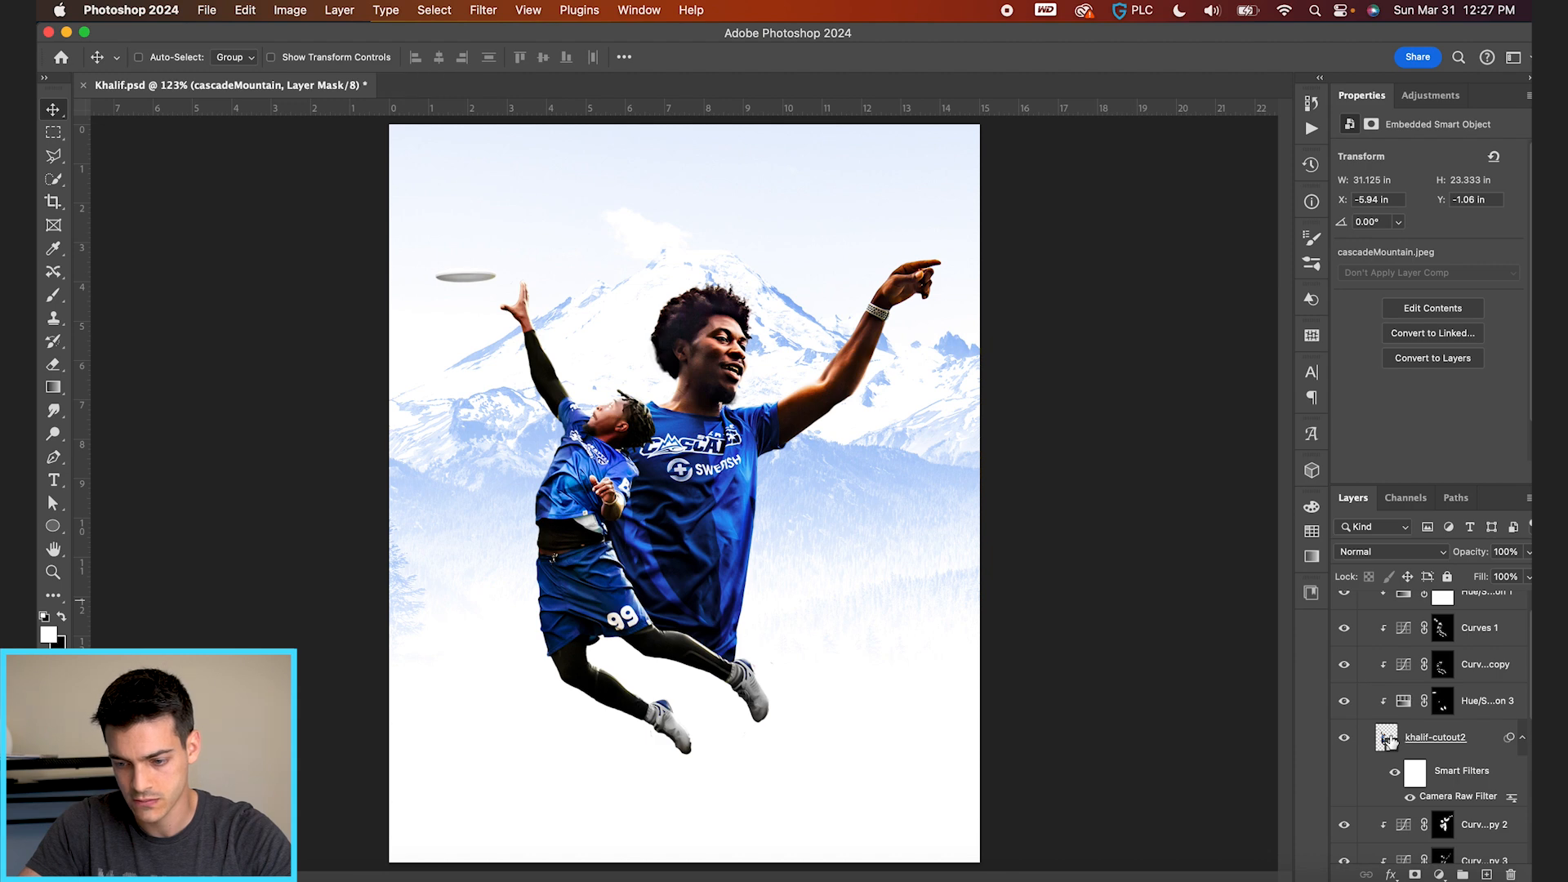
pyautogui.click(1393, 740)
pyautogui.click(1405, 823)
pyautogui.press('super+shift+alt+n')
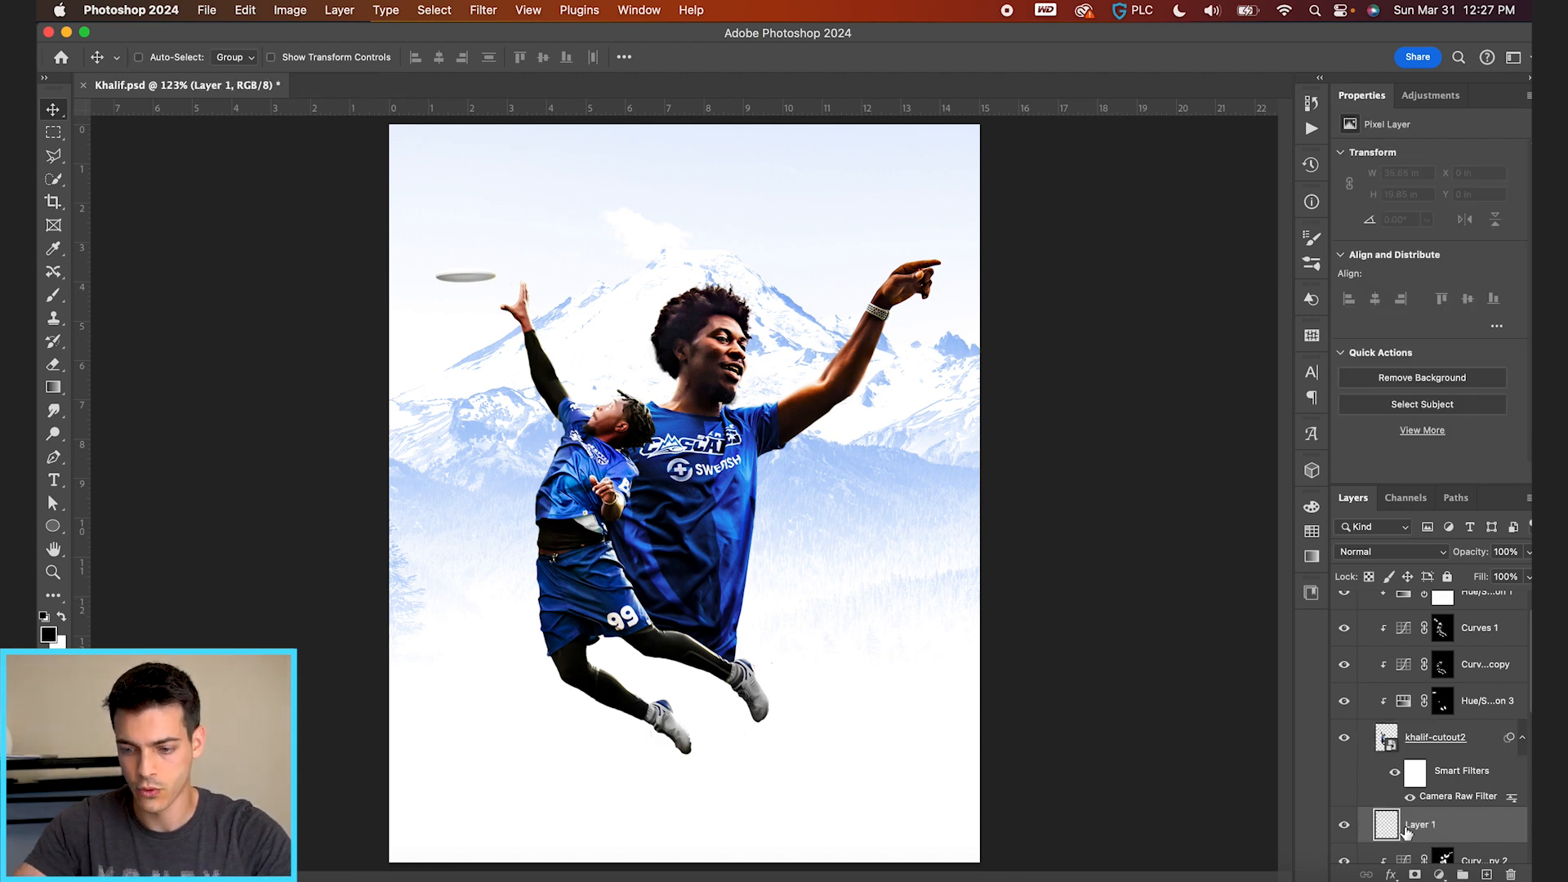
# Set up a flattened soft round black brush with 0% hardness and 14% flow
pyautogui.press('b')
pyautogui.press(']')
pyautogui.press(']')
pyautogui.press(']')
pyautogui.press(']')
pyautogui.press(']')
pyautogui.press(']')
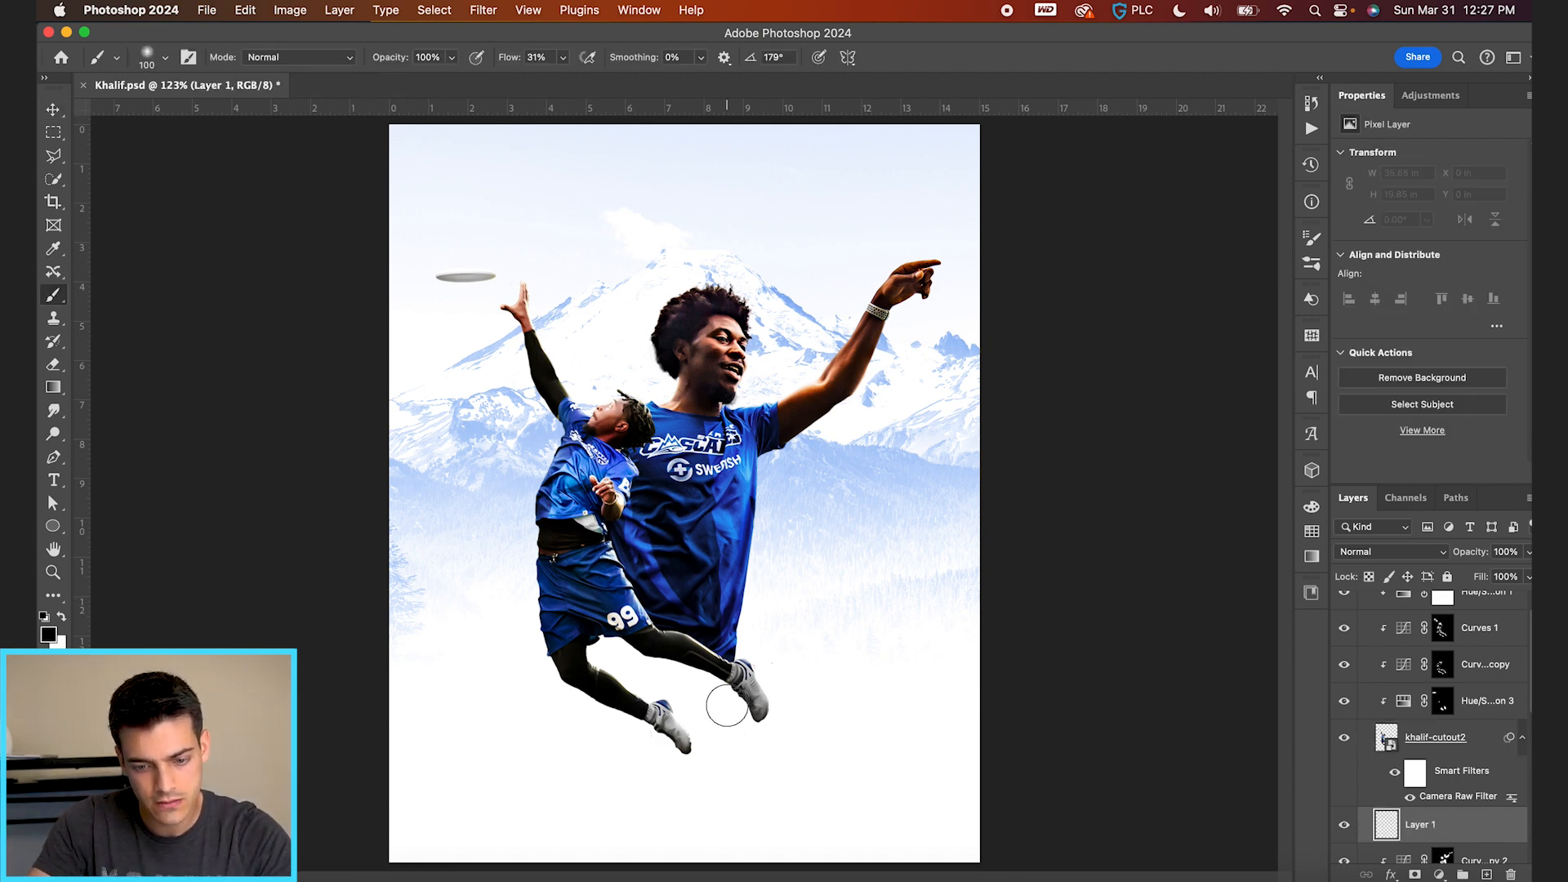
pyautogui.click(166, 58)
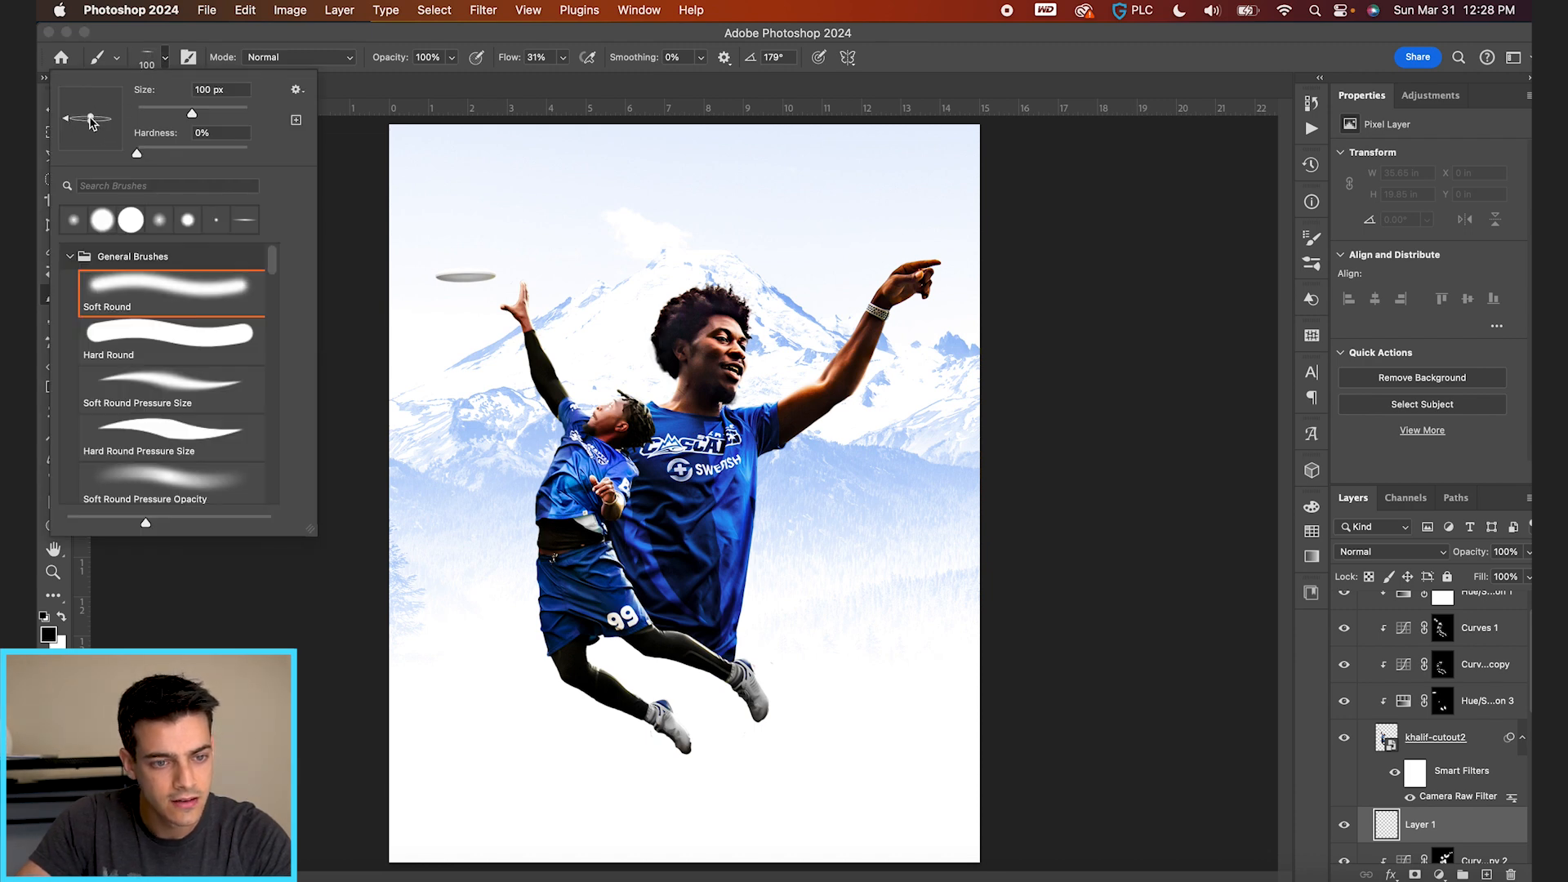
pyautogui.click(167, 59)
pyautogui.moveTo(514, 64); pyautogui.dragTo(495, 64)
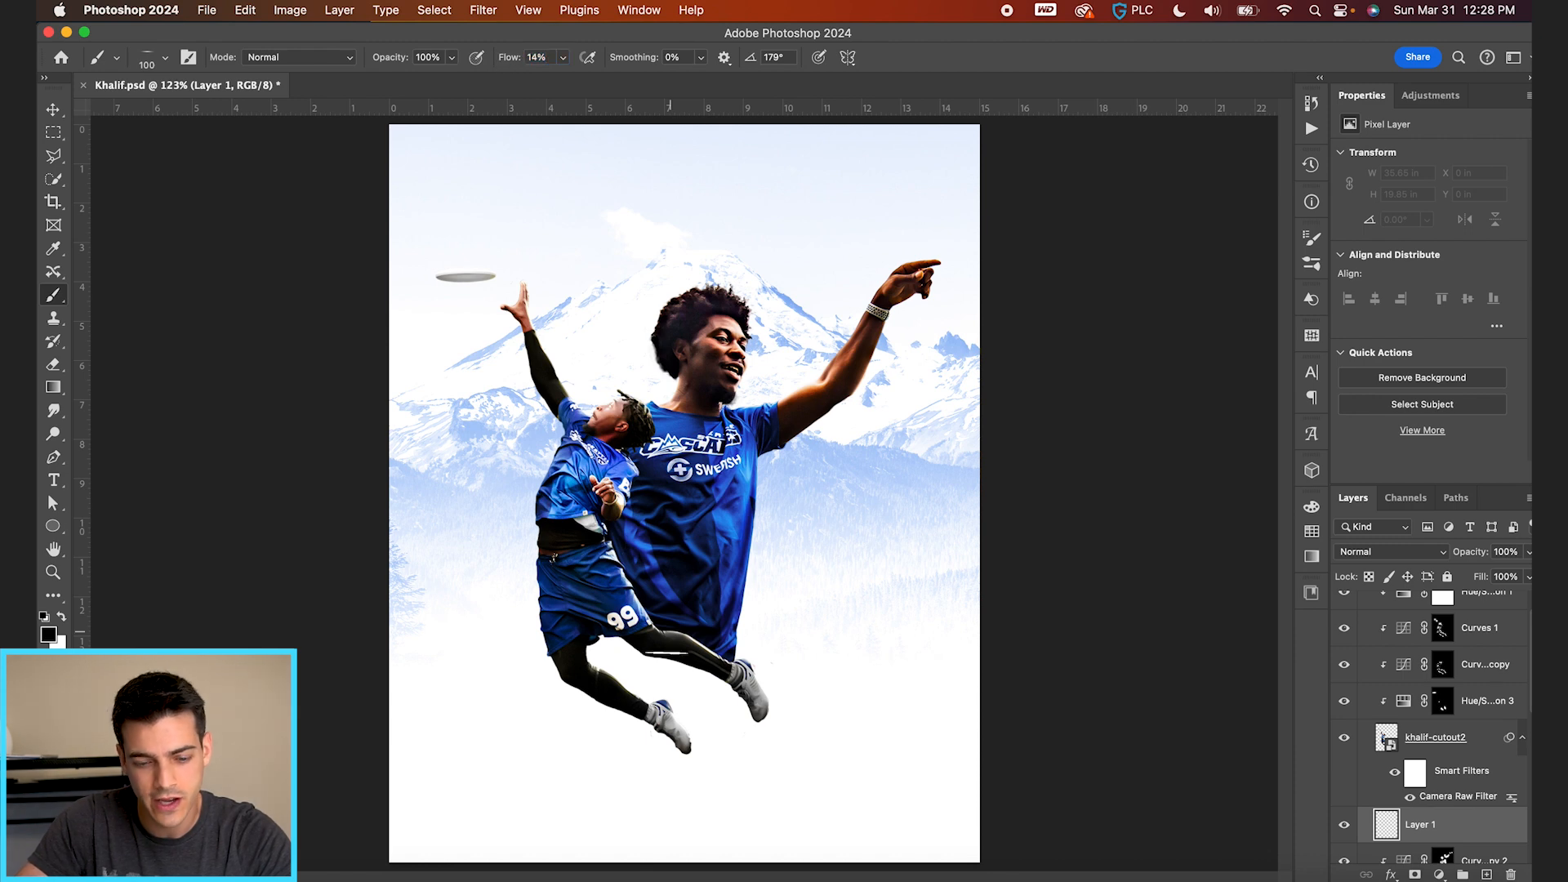
# Enlarge the brush to 800 px and paint one flat, soft ground shadow on Layer 1 below the jumping player's feet
pyautogui.press(']')
pyautogui.press(']')
pyautogui.press(']')
pyautogui.press(']')
pyautogui.press(']')
pyautogui.press(']')
pyautogui.press(']')
pyautogui.press(']')
pyautogui.press(']')
pyautogui.press(']')
pyautogui.press(']')
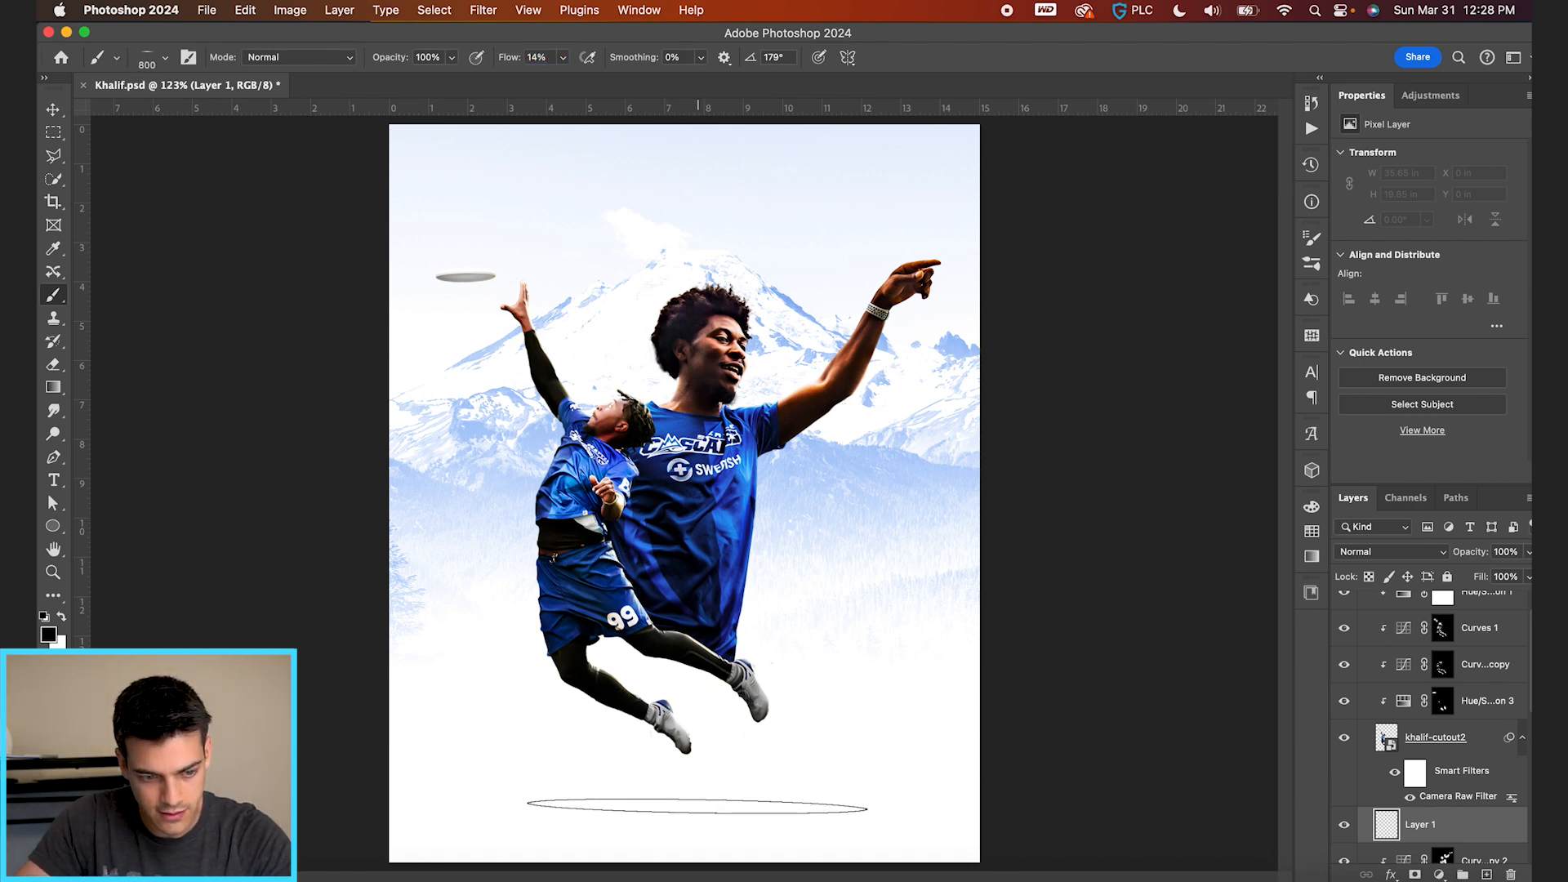
pyautogui.click(693, 812)
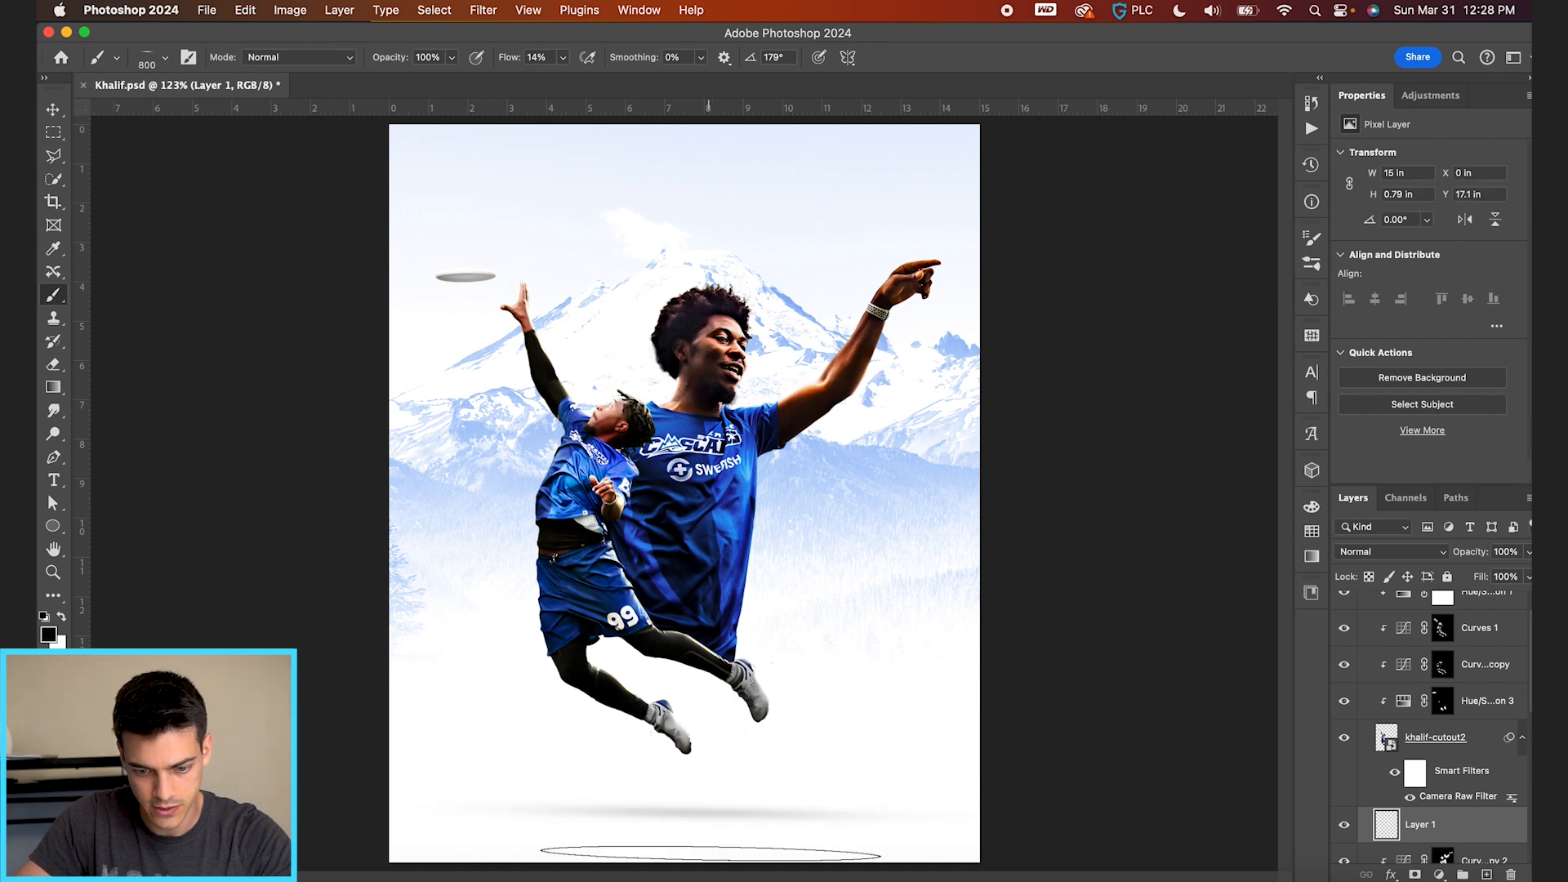
# Try darkening the middle of the ground shadow with a smaller 125 px brush, and undo the strokes
pyautogui.press('[')
pyautogui.press('[')
pyautogui.press('[')
pyautogui.press('[')
pyautogui.press('[')
pyautogui.press('[')
pyautogui.press('[')
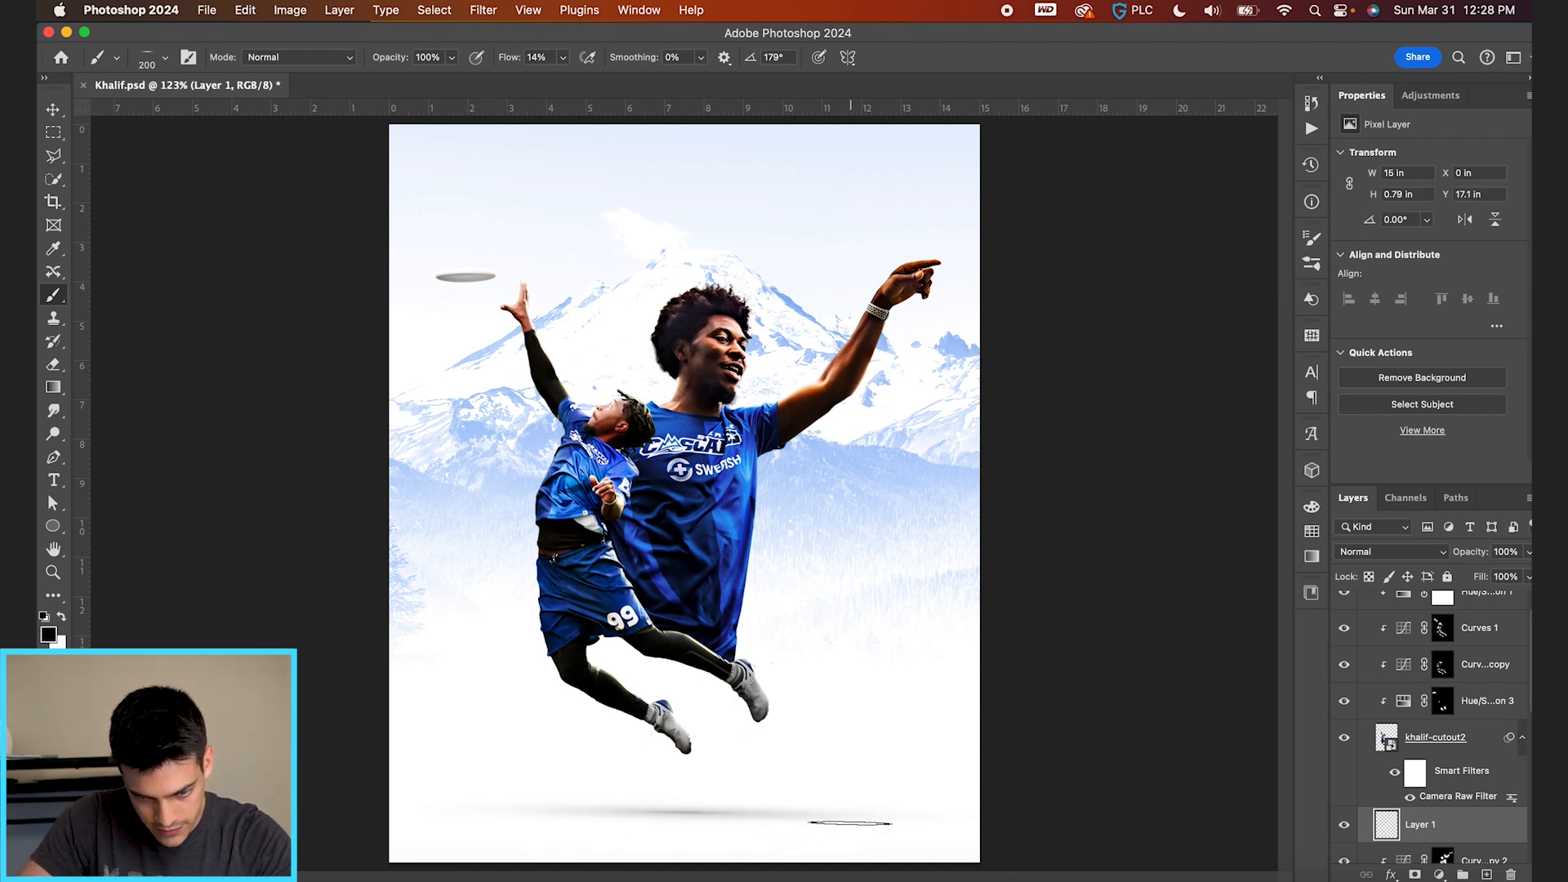
pyautogui.press('[')
pyautogui.press('[')
pyautogui.press('[')
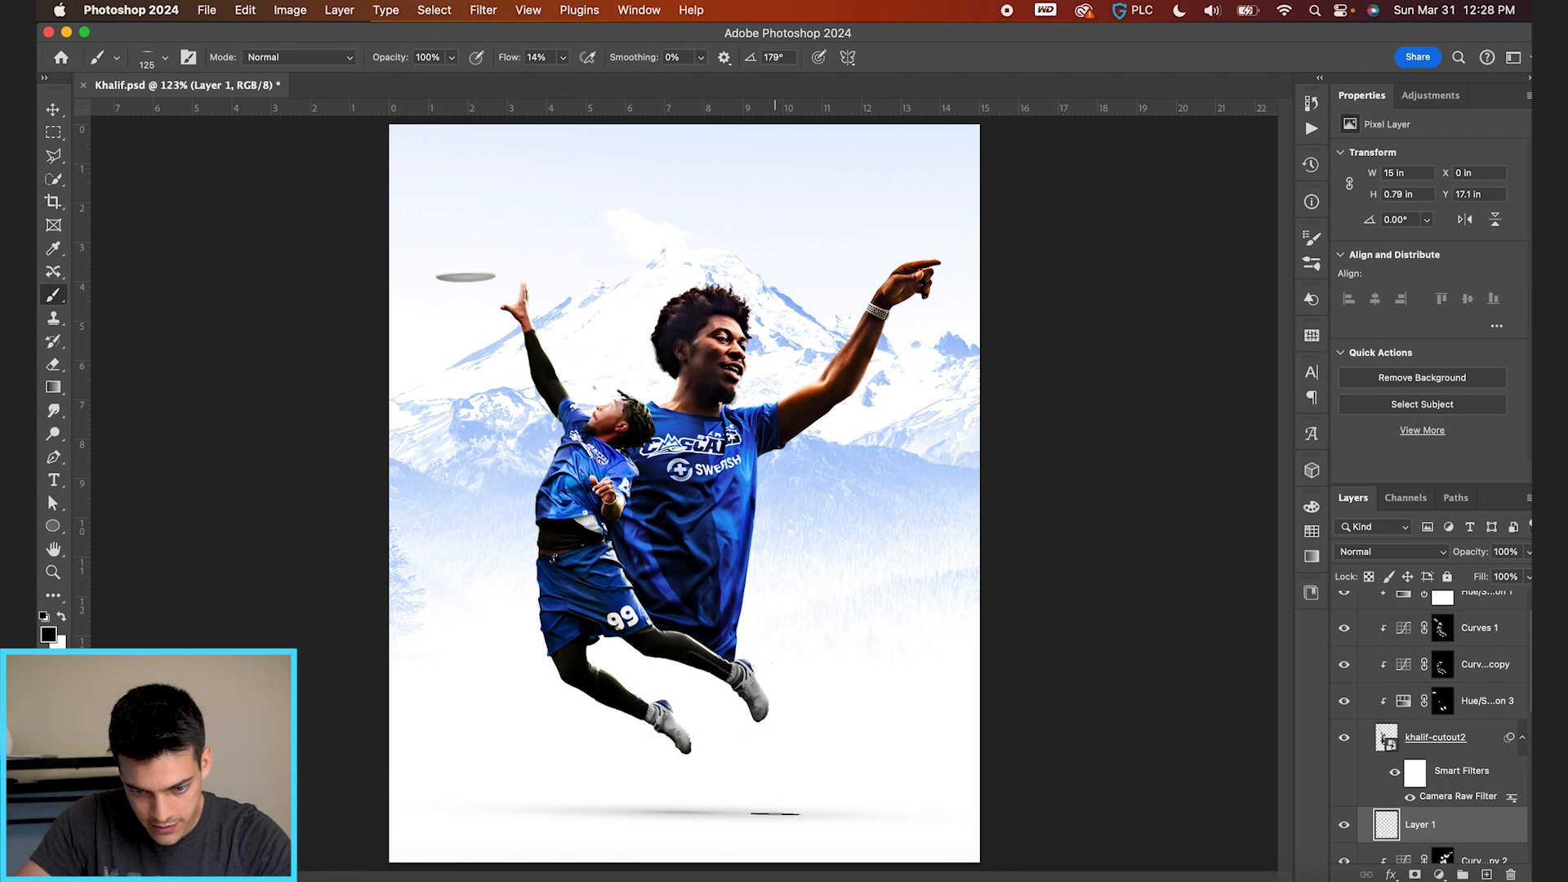
pyautogui.press('super+z')
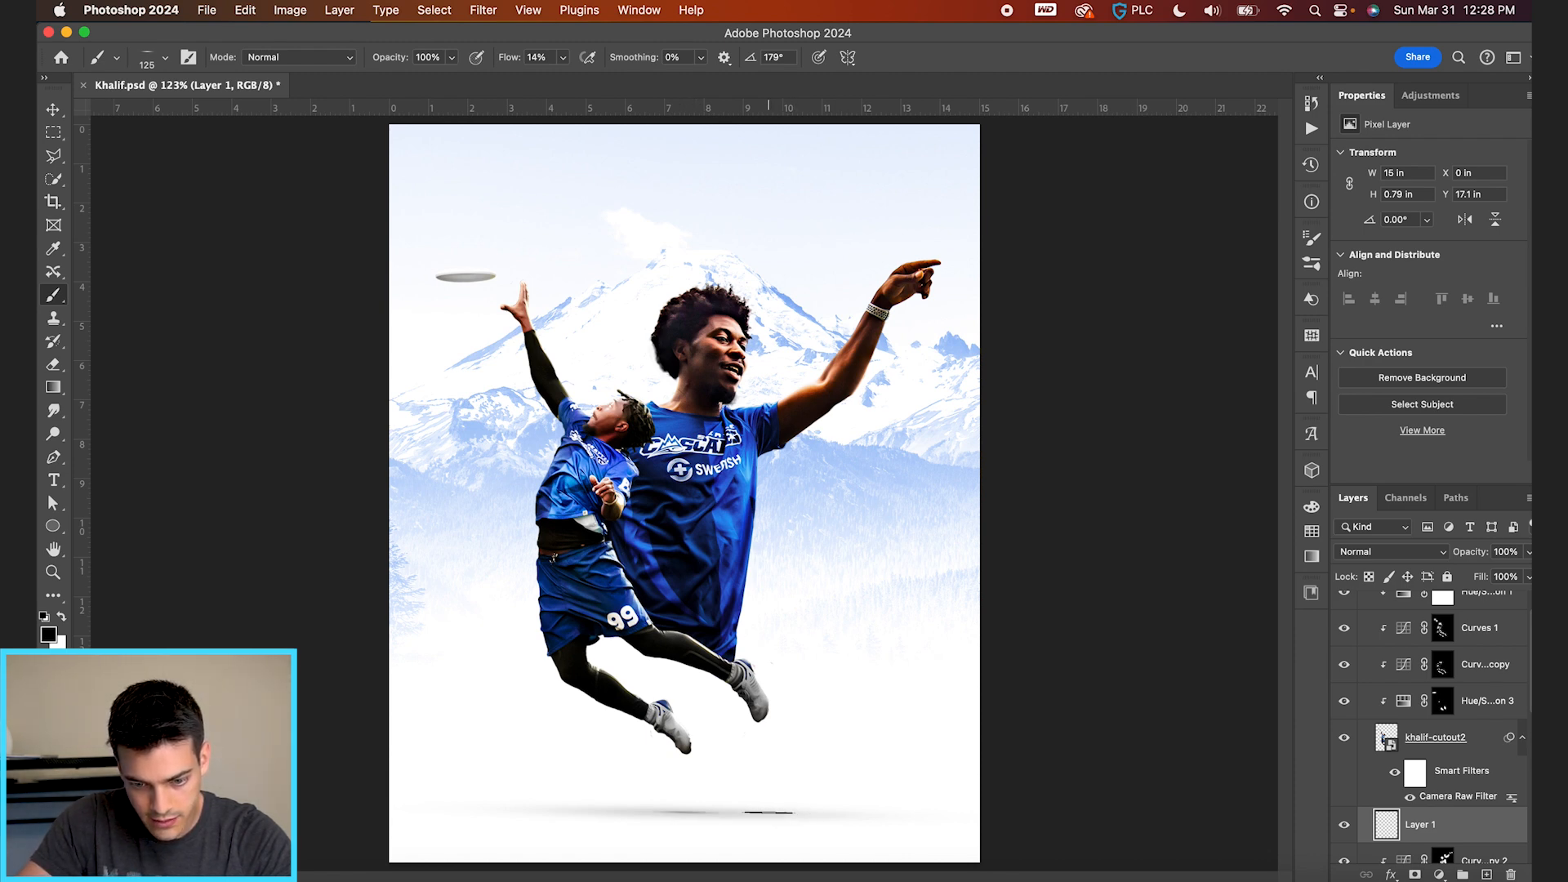
pyautogui.press('super+z')
# Lower the brush flow to 5% and enlarge the brush to 1400 px for a wider, fainter shadow
pyautogui.moveTo(509, 65); pyautogui.dragTo(499, 66)
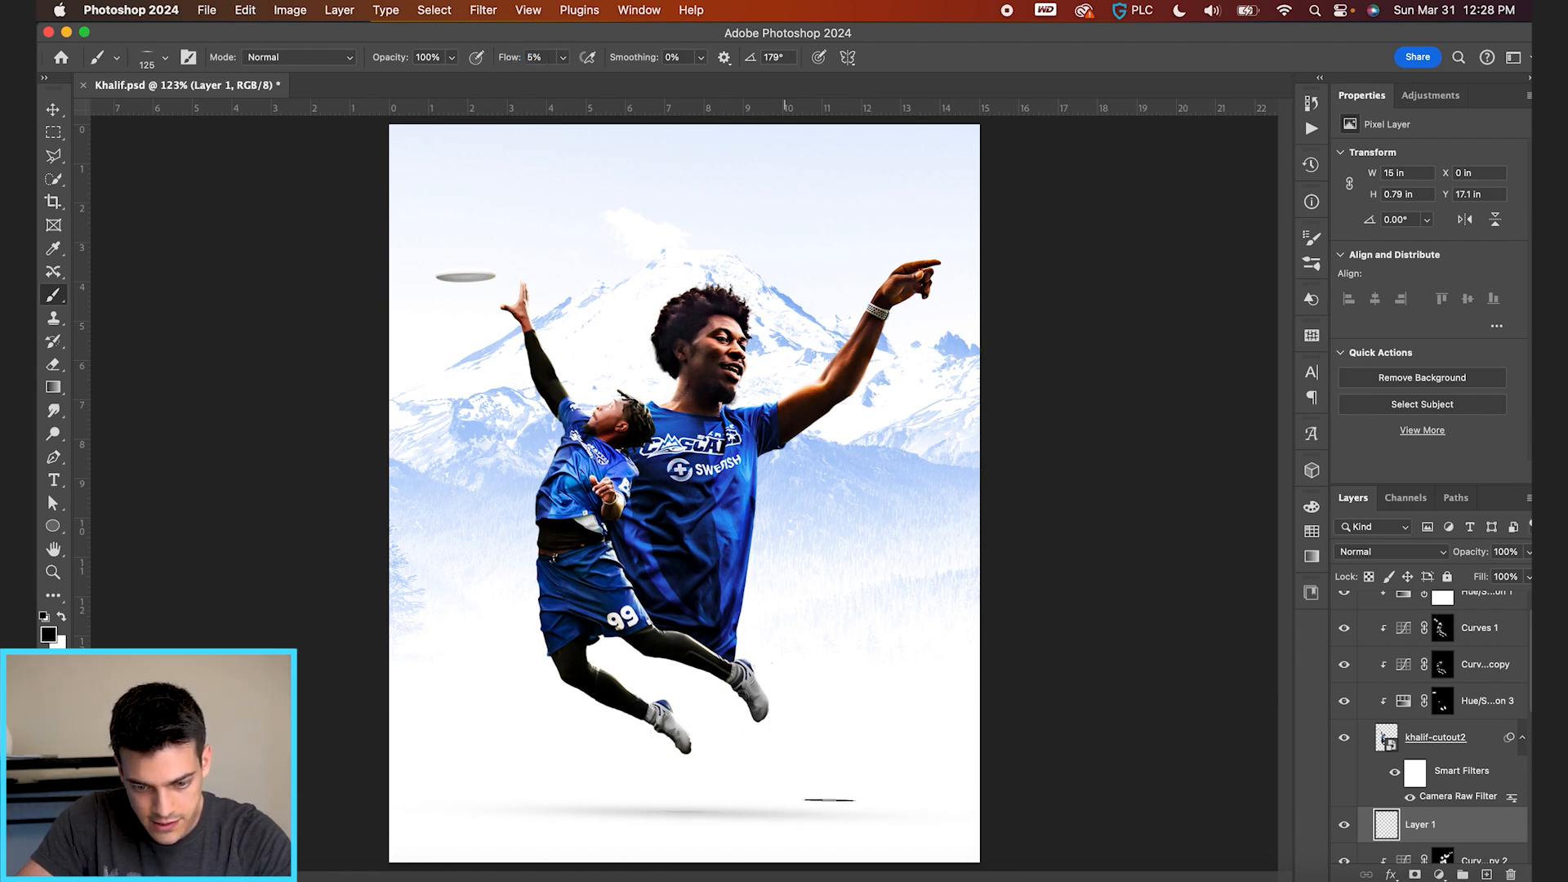
pyautogui.press(']')
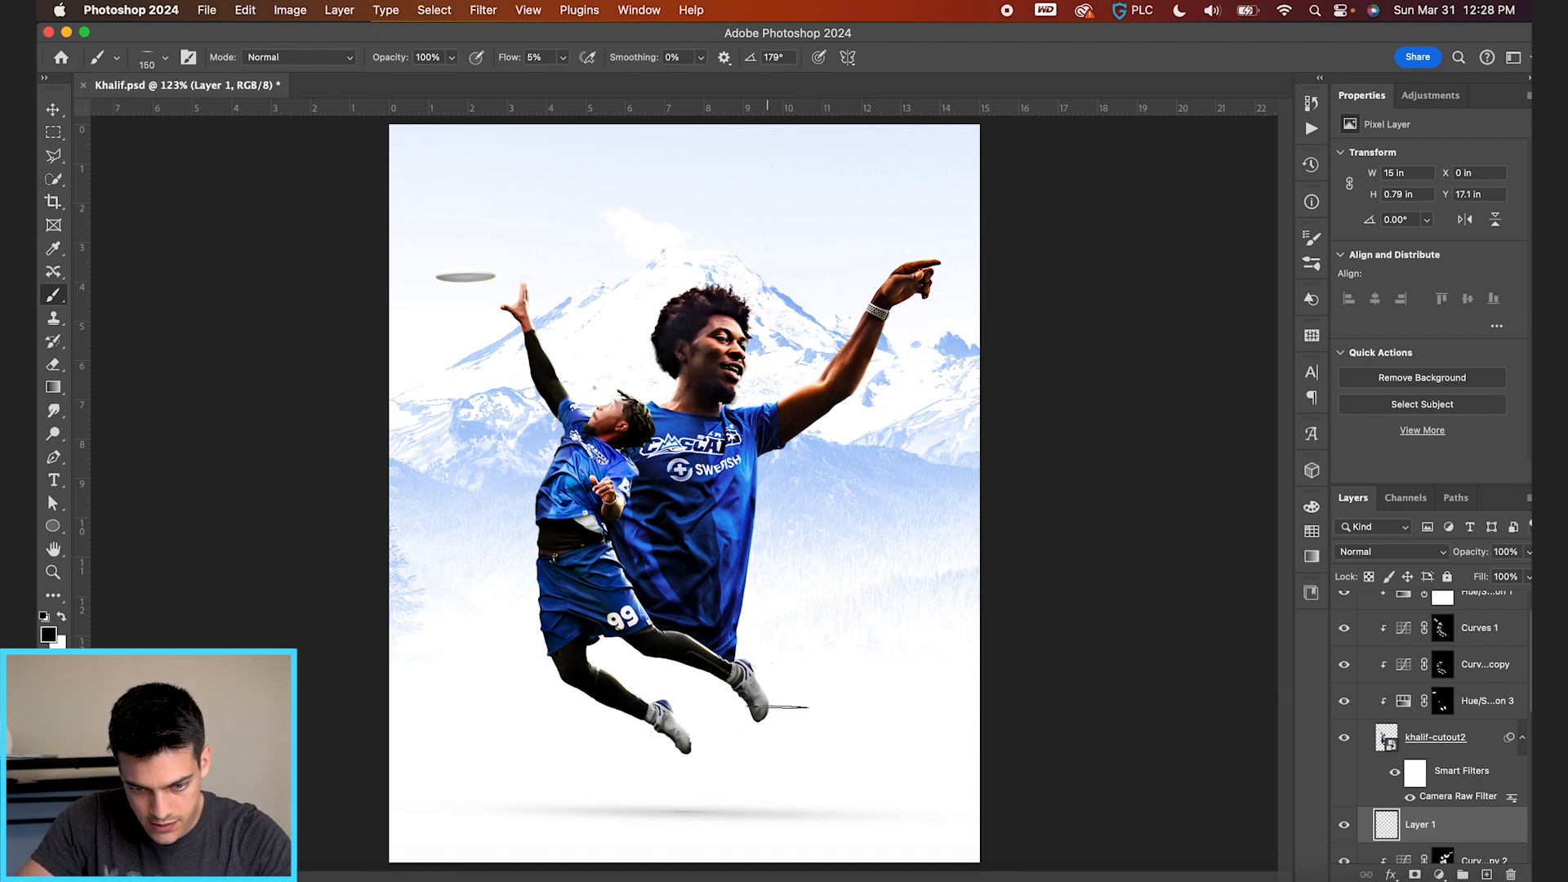
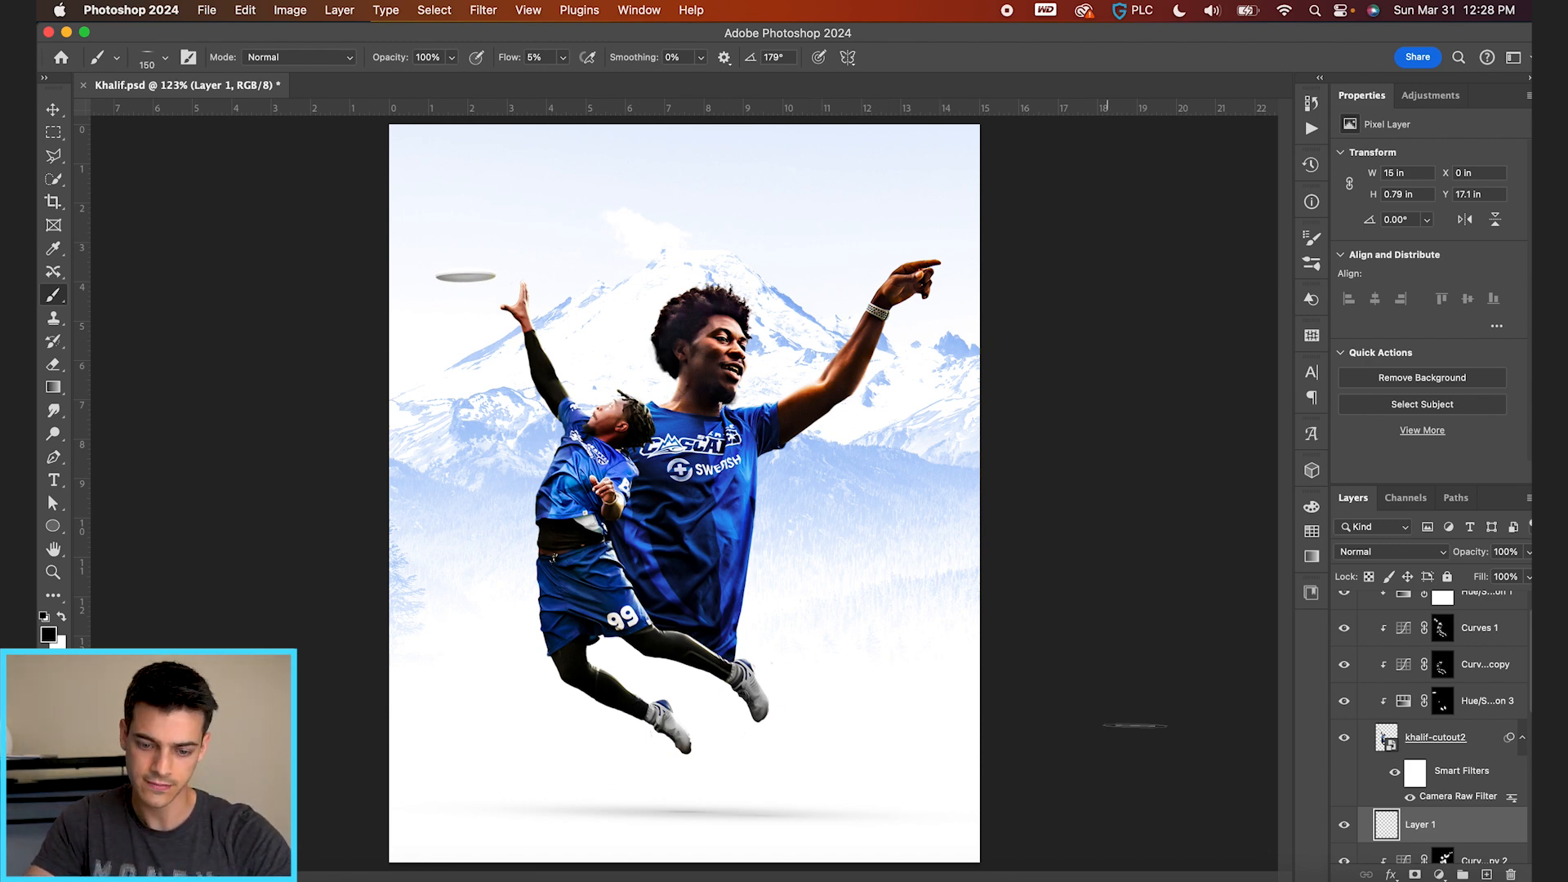
pyautogui.scroll(-1, 1384, 807)
pyautogui.press(']')
pyautogui.press(']')
pyautogui.press(']')
pyautogui.press(']')
pyautogui.press(']')
pyautogui.press(']')
pyautogui.press(']')
pyautogui.press(']')
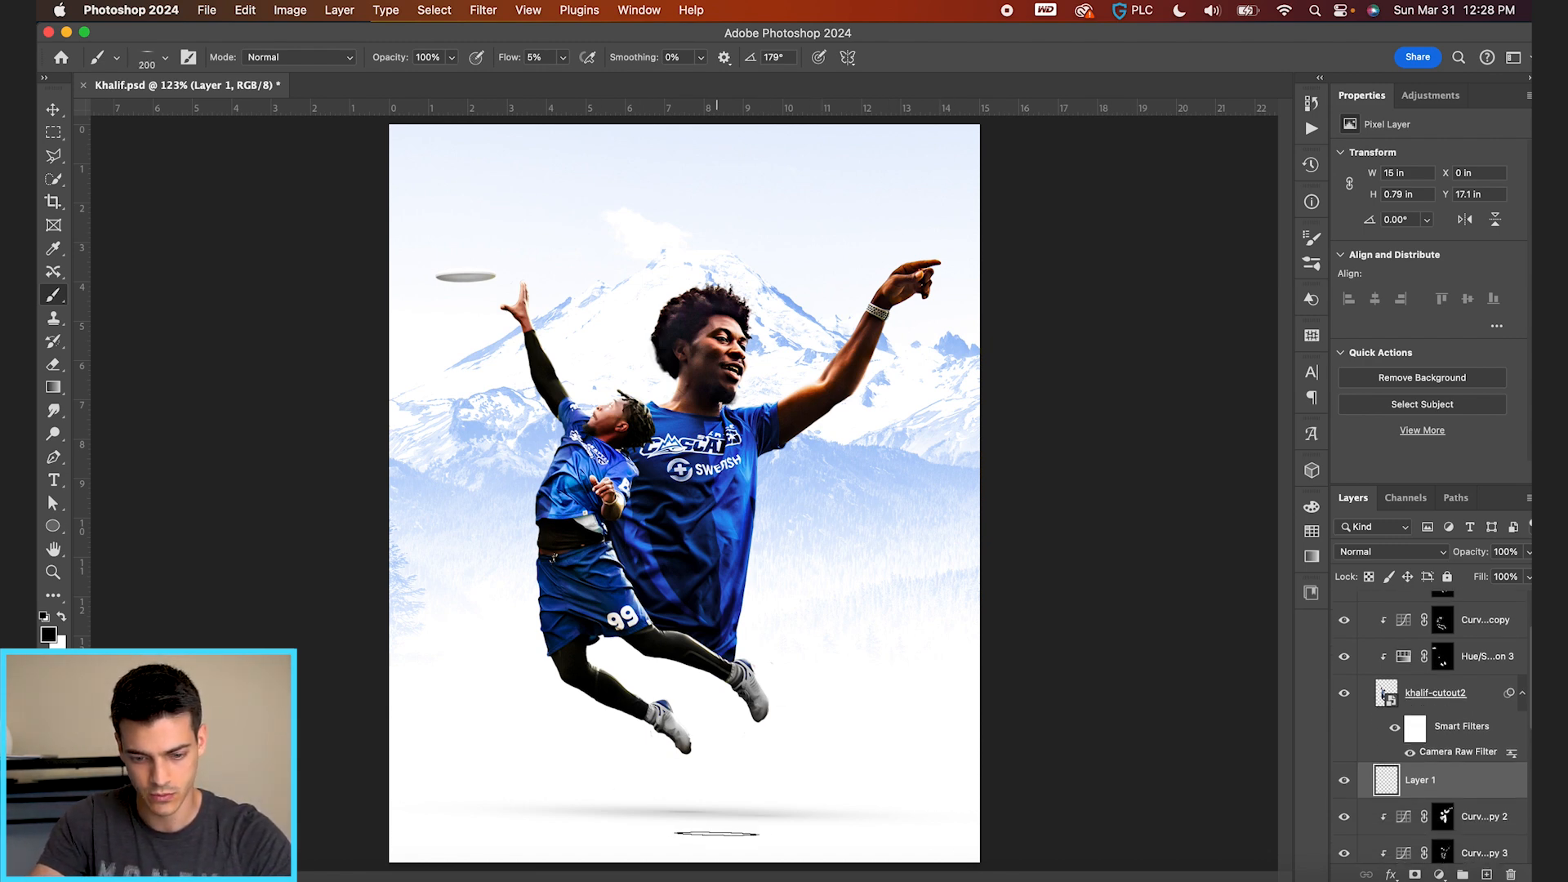
pyautogui.press(']')
pyautogui.press(']')
pyautogui.press(']')
pyautogui.press(']')
pyautogui.press(']')
pyautogui.press(']')
pyautogui.press(']')
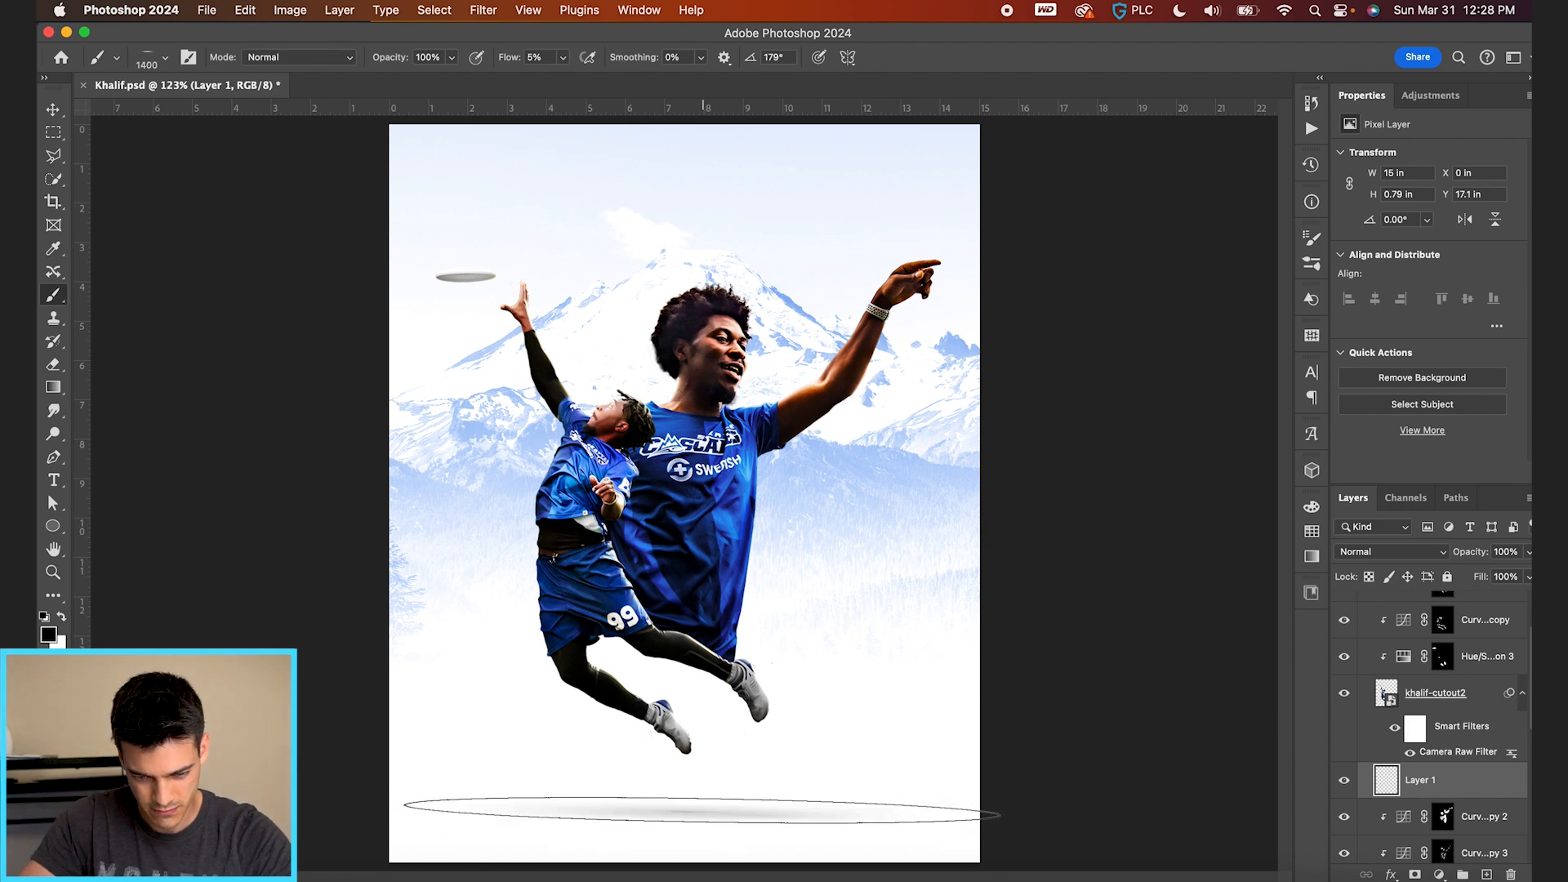
# Test a wide shadow dab and undo it, and move the existing ground shadow down to Y 17.24 in
pyautogui.click(697, 815)
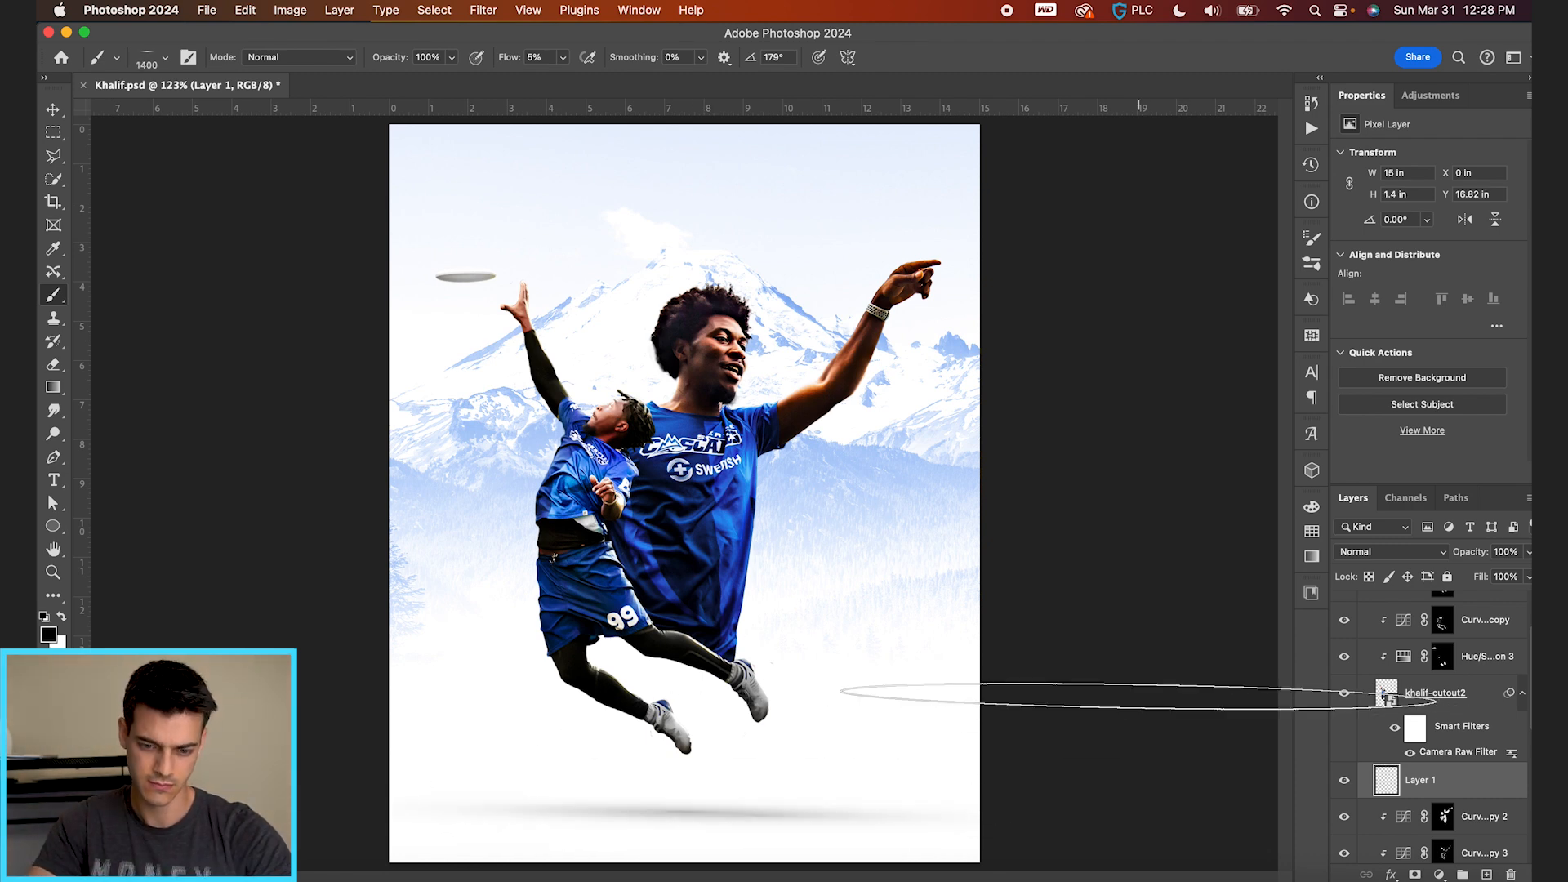
pyautogui.press('super+z')
pyautogui.press('v')
pyautogui.scroll(-1, 774, 750)
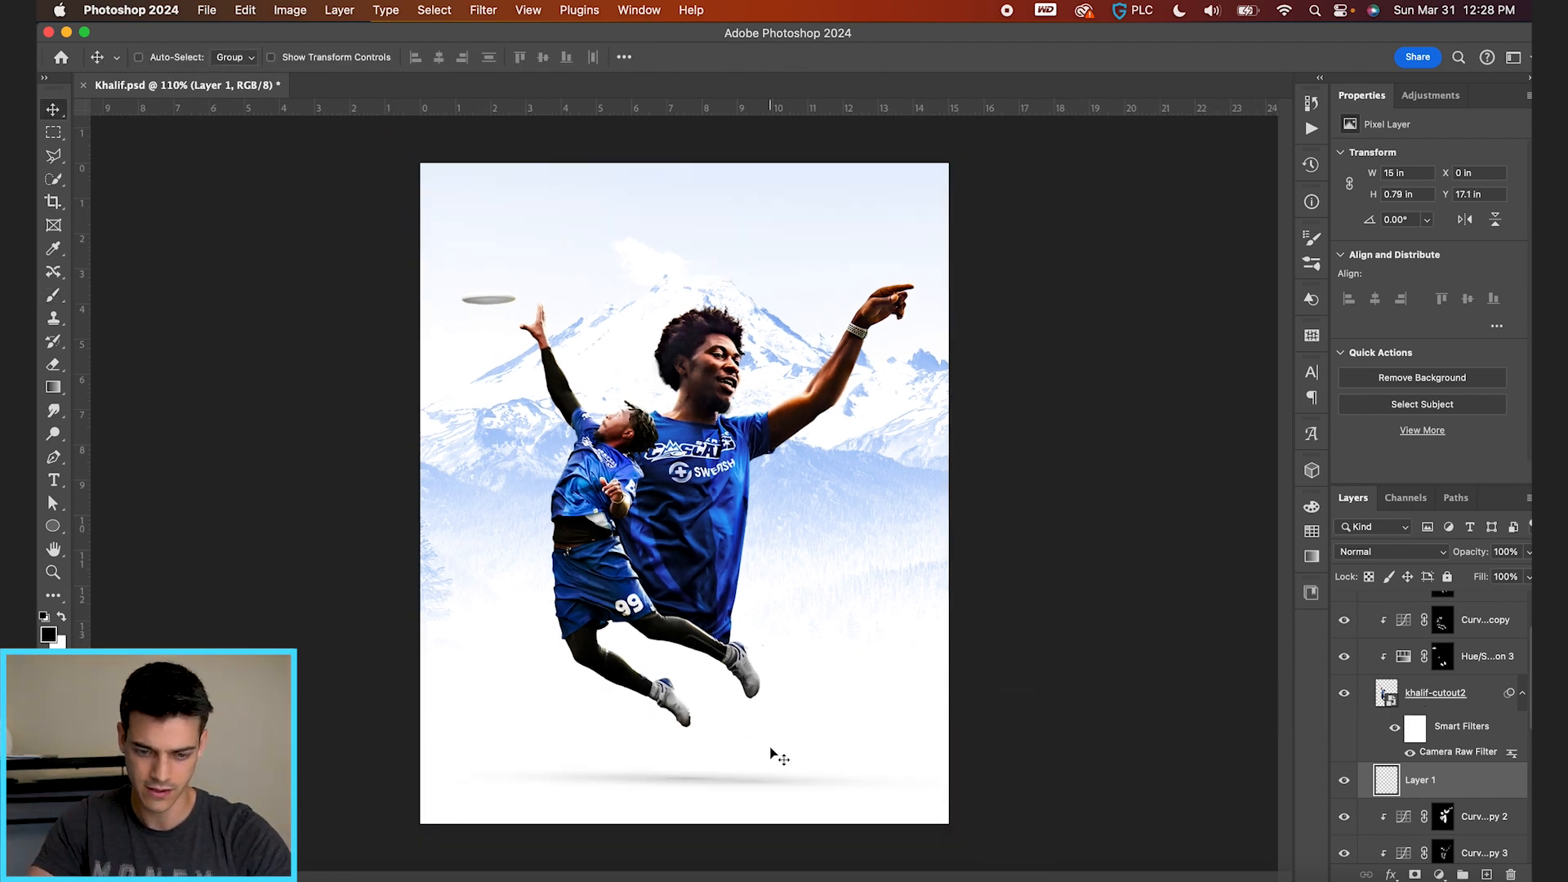
pyautogui.scroll(1, 776, 753)
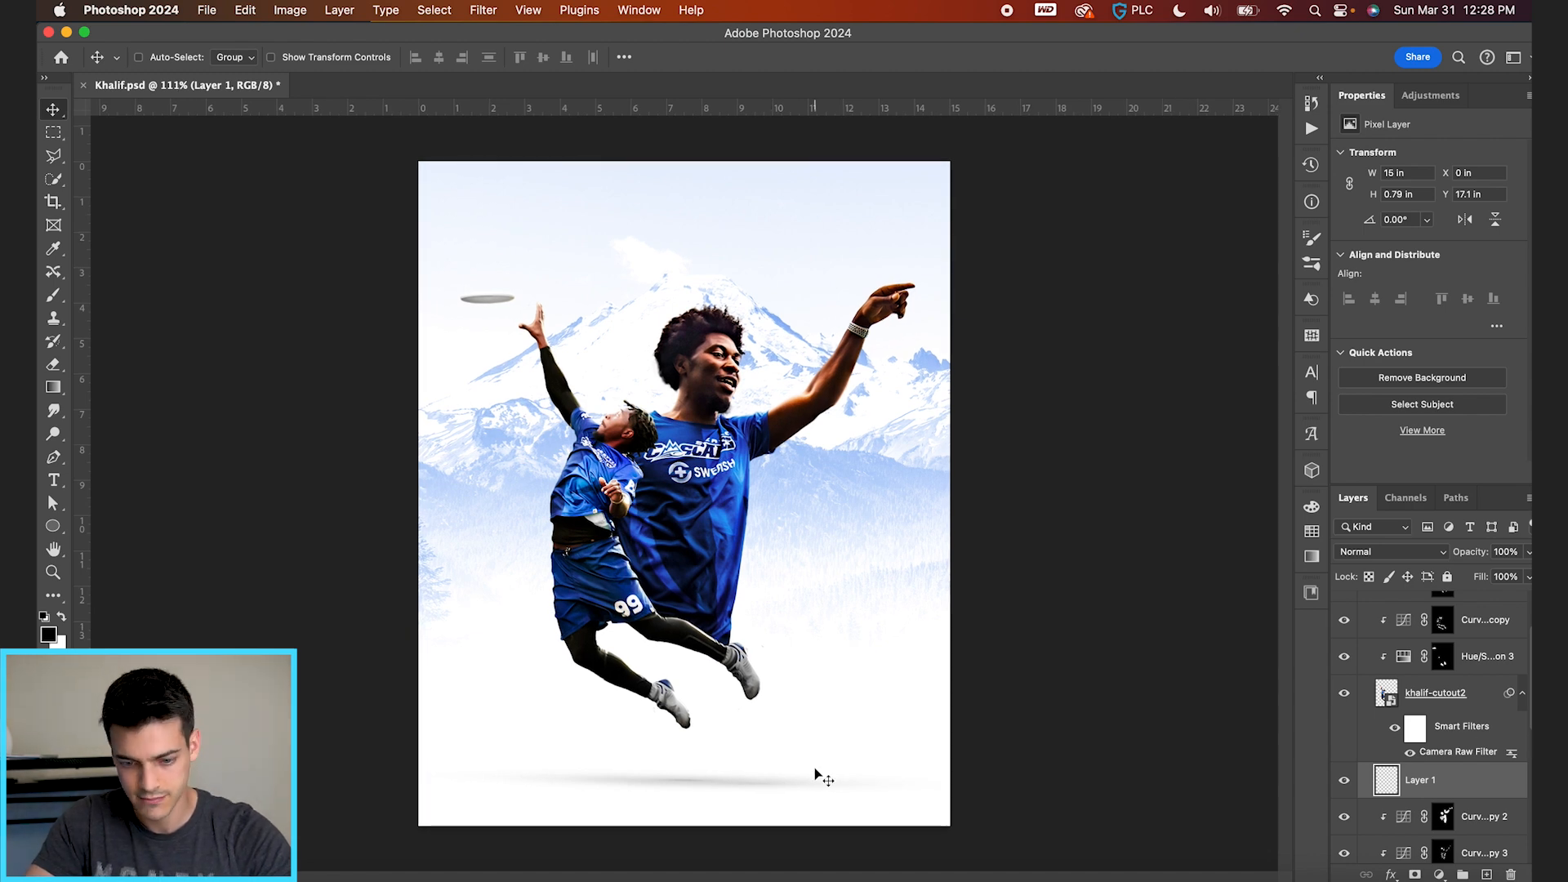
pyautogui.hotkey('shift', 'Down')
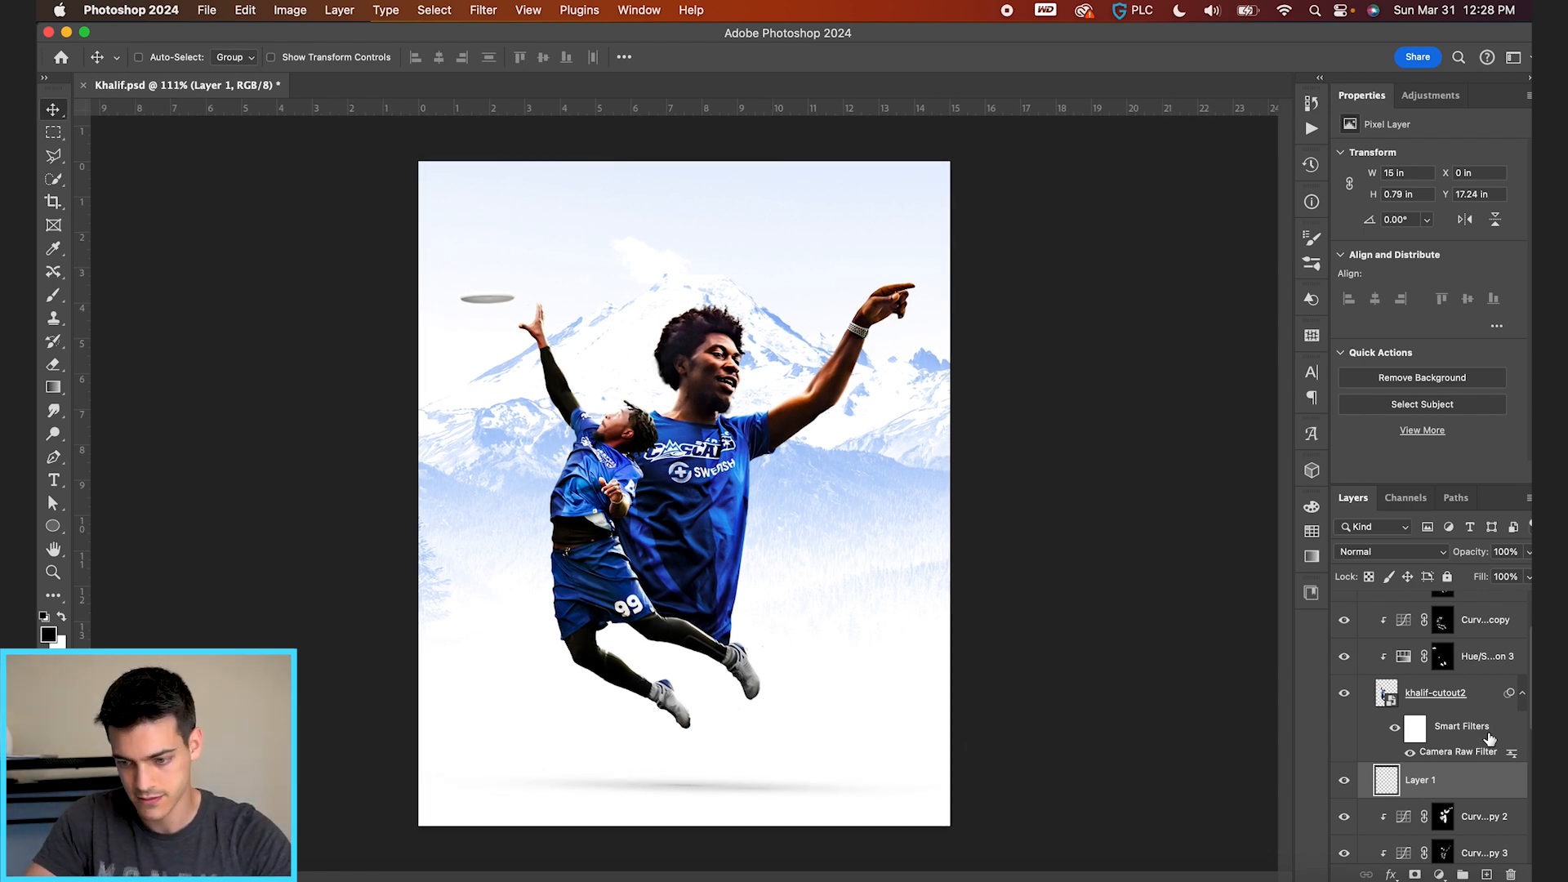
# Paint one wide, faint 1400 px dab over the ground shadow on Layer 1
pyautogui.press('b')
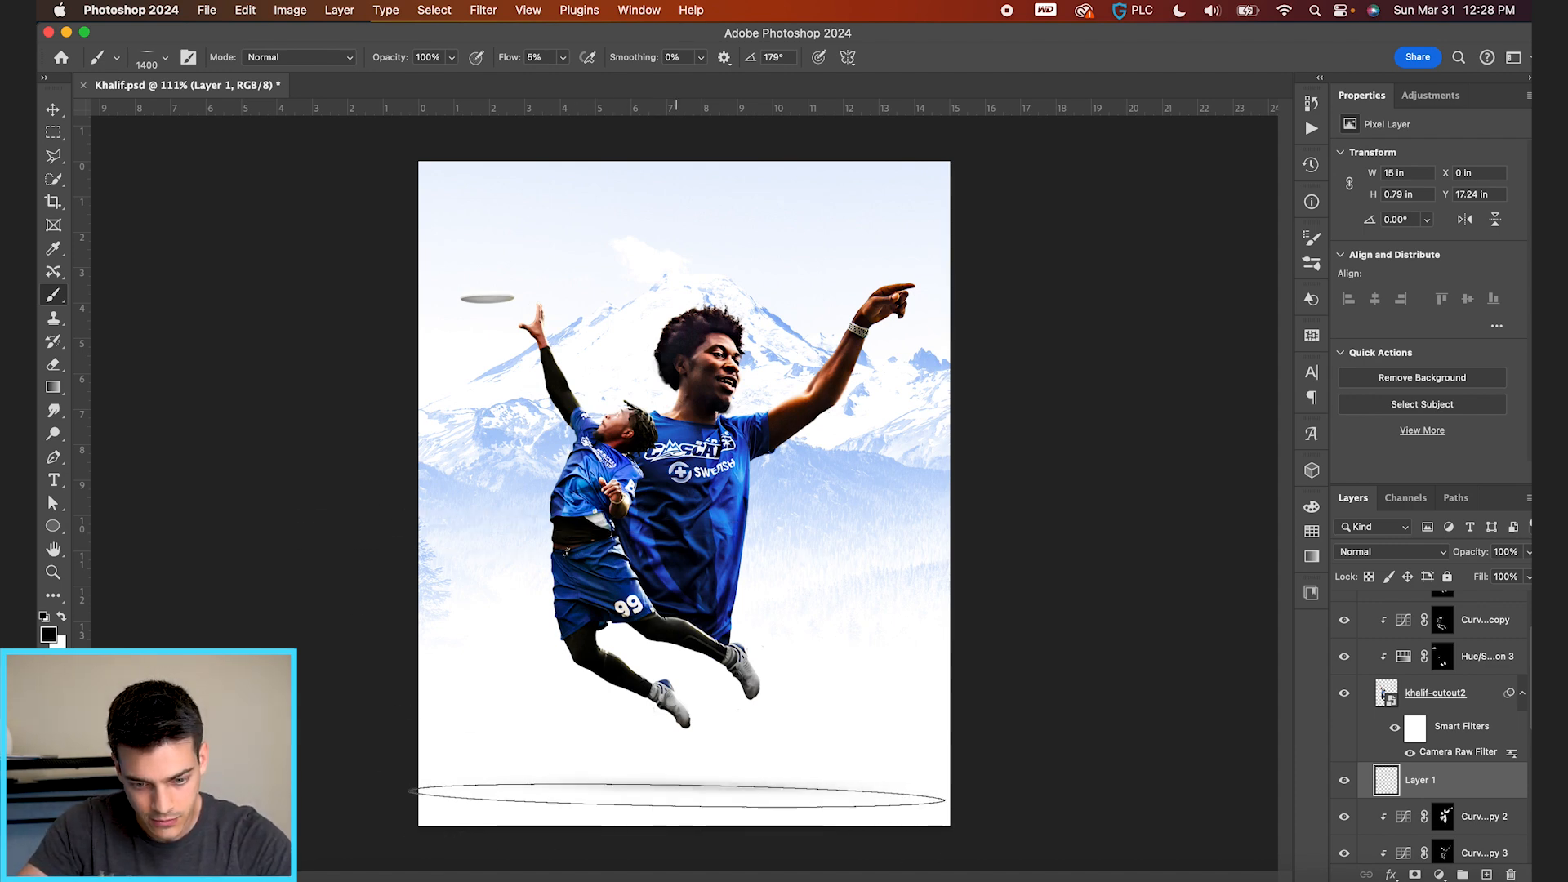
pyautogui.click(677, 796)
pyautogui.press('v')
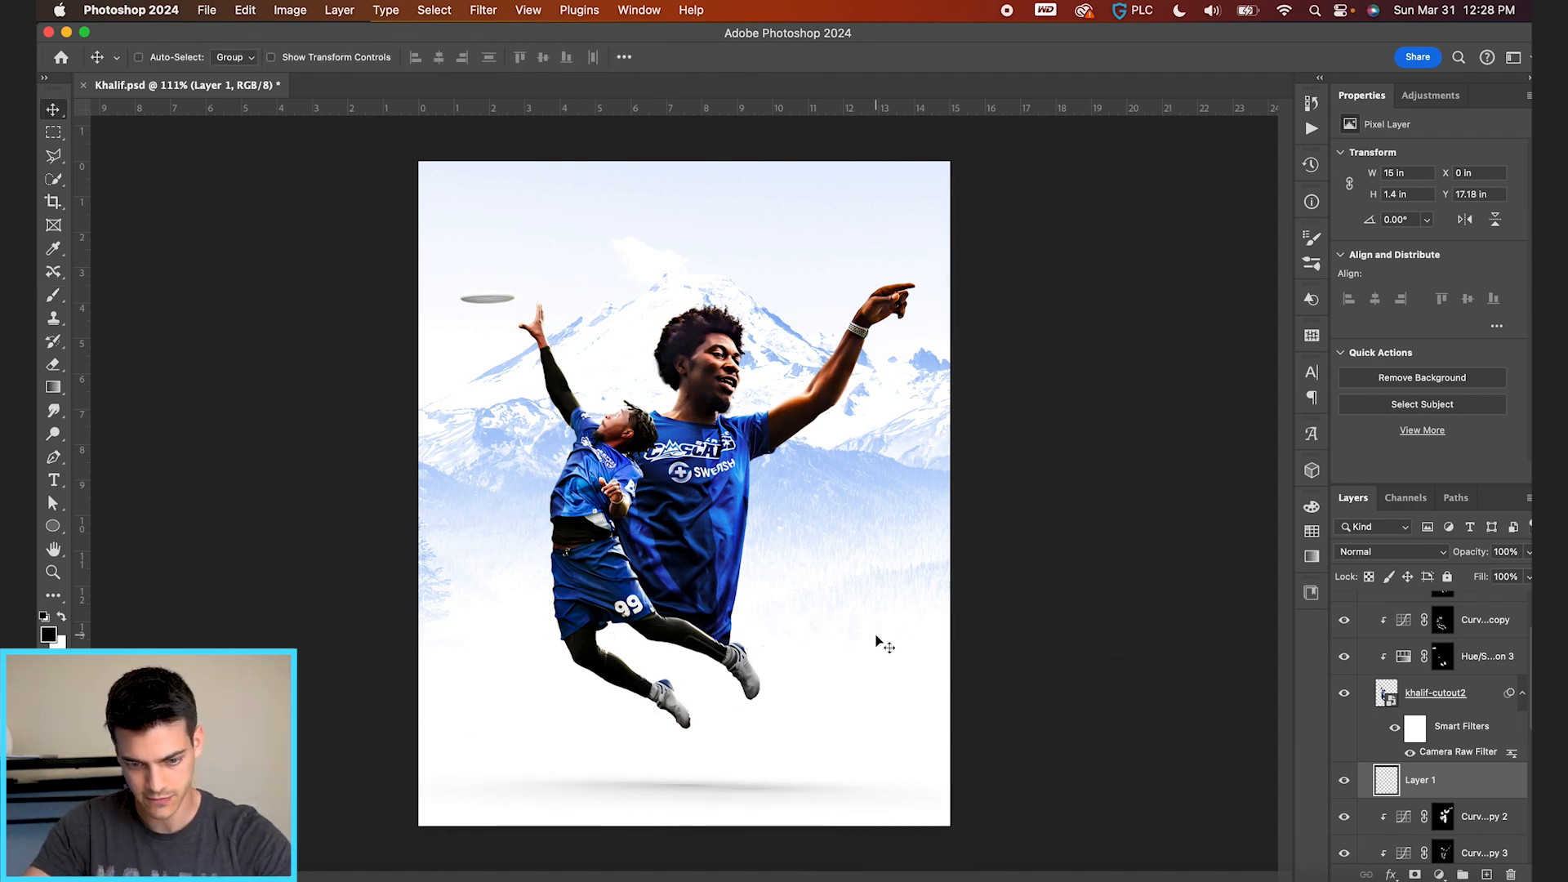
pyautogui.press('super+minus')
pyautogui.scroll(-2, 878, 641)
pyautogui.scroll(2, 1437, 714)
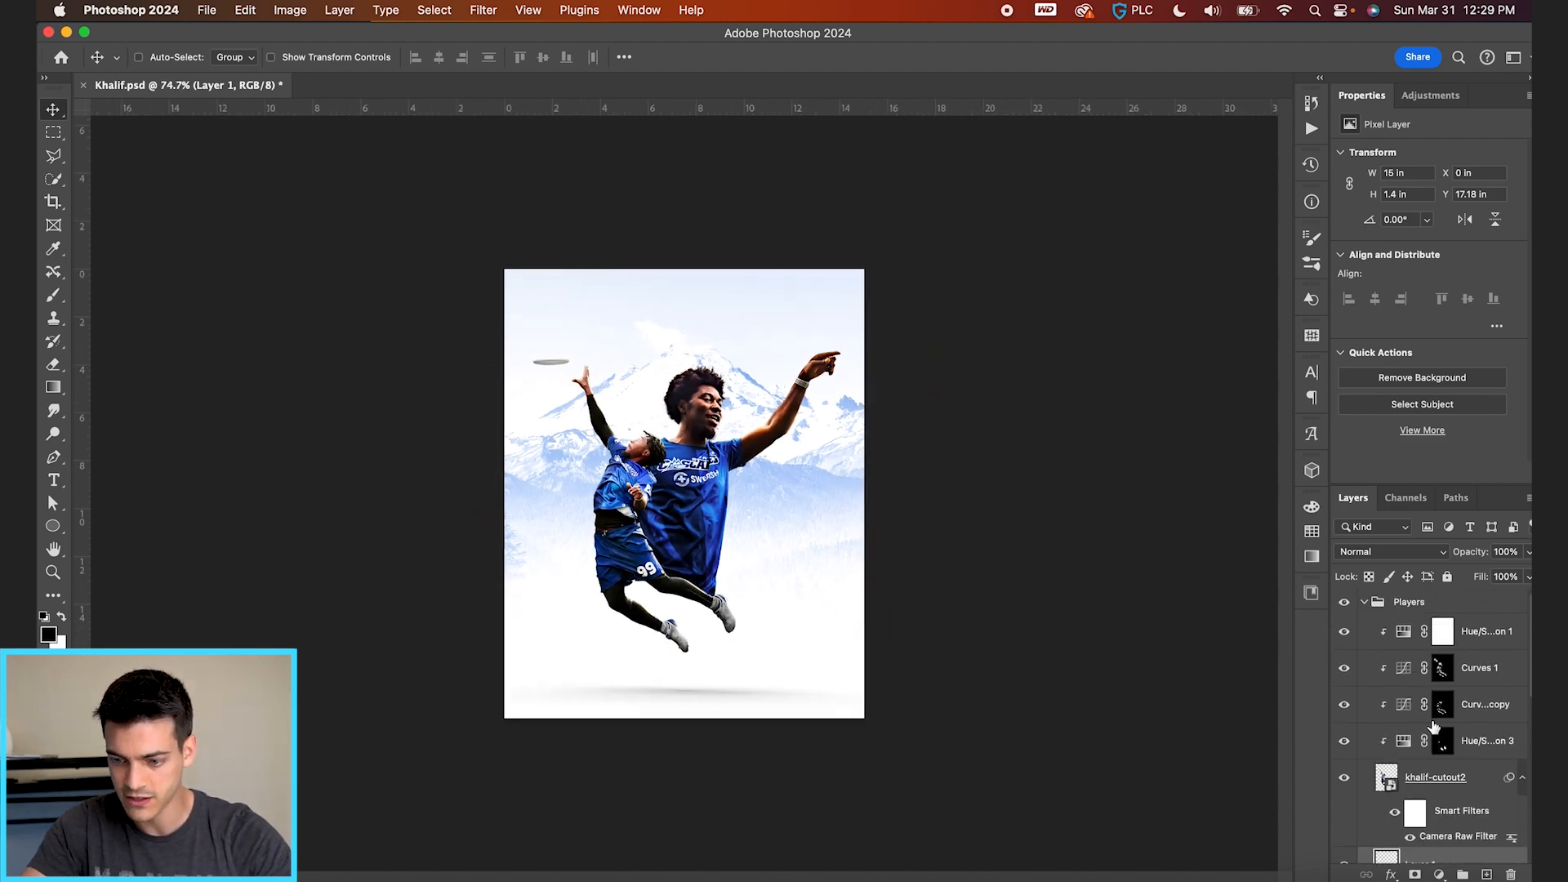
# Group the smaller player's cutout, its adjustment layers and Layer 1 inside Players as "Small Cutout", and save the document
pyautogui.keyDown('shift'); pyautogui.click(1475, 639); pyautogui.keyUp('shift')
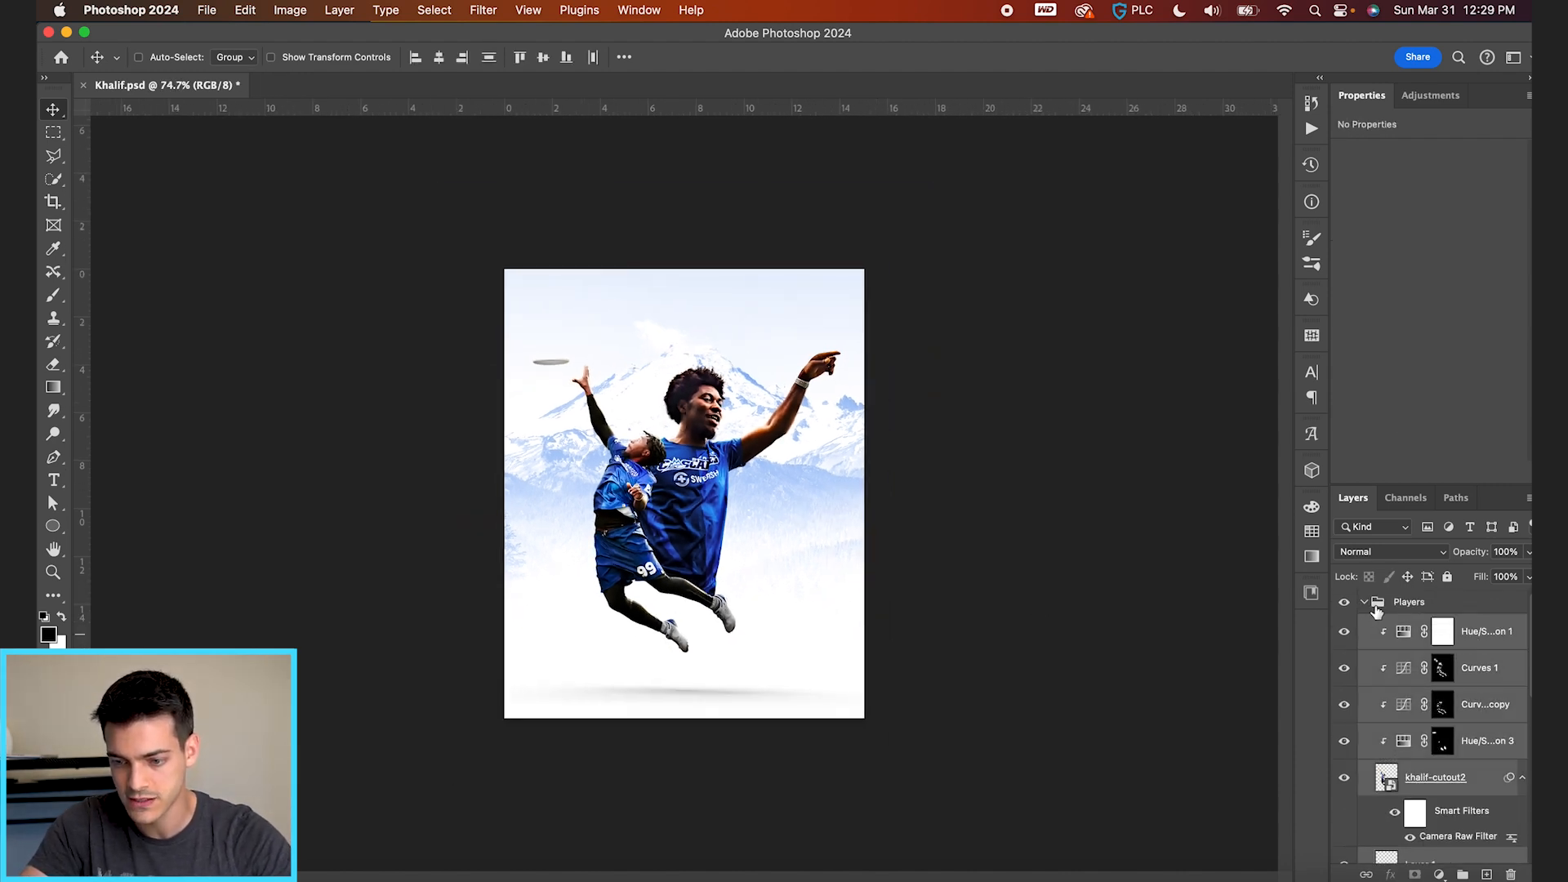
pyautogui.click(1464, 874)
pyautogui.doubleClick(1421, 624)
pyautogui.write('S')
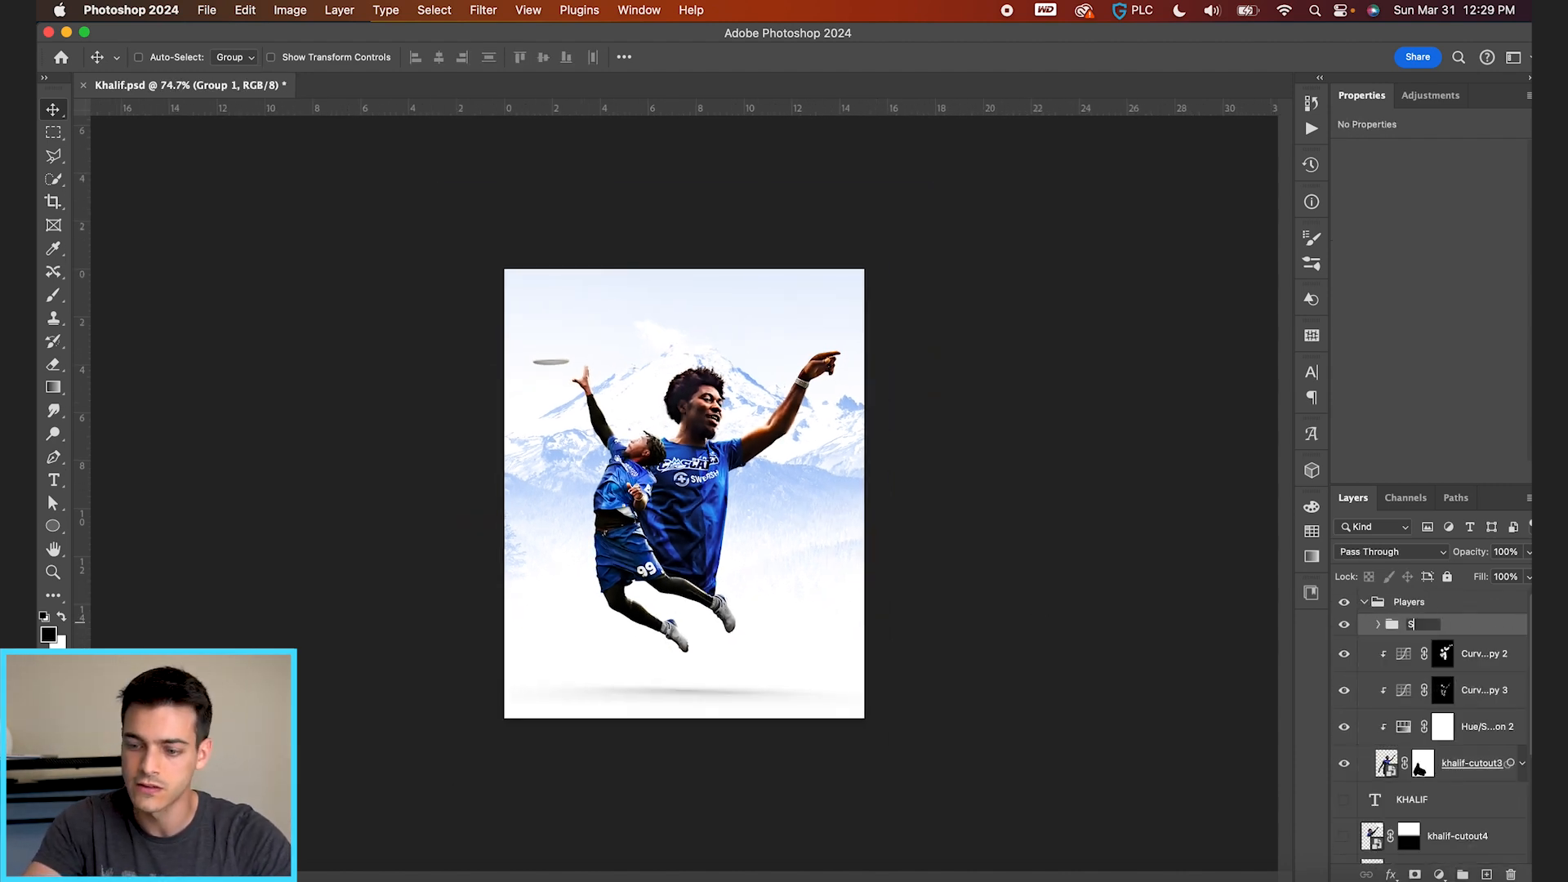
pyautogui.write('mall Cutout')
pyautogui.press('Return')
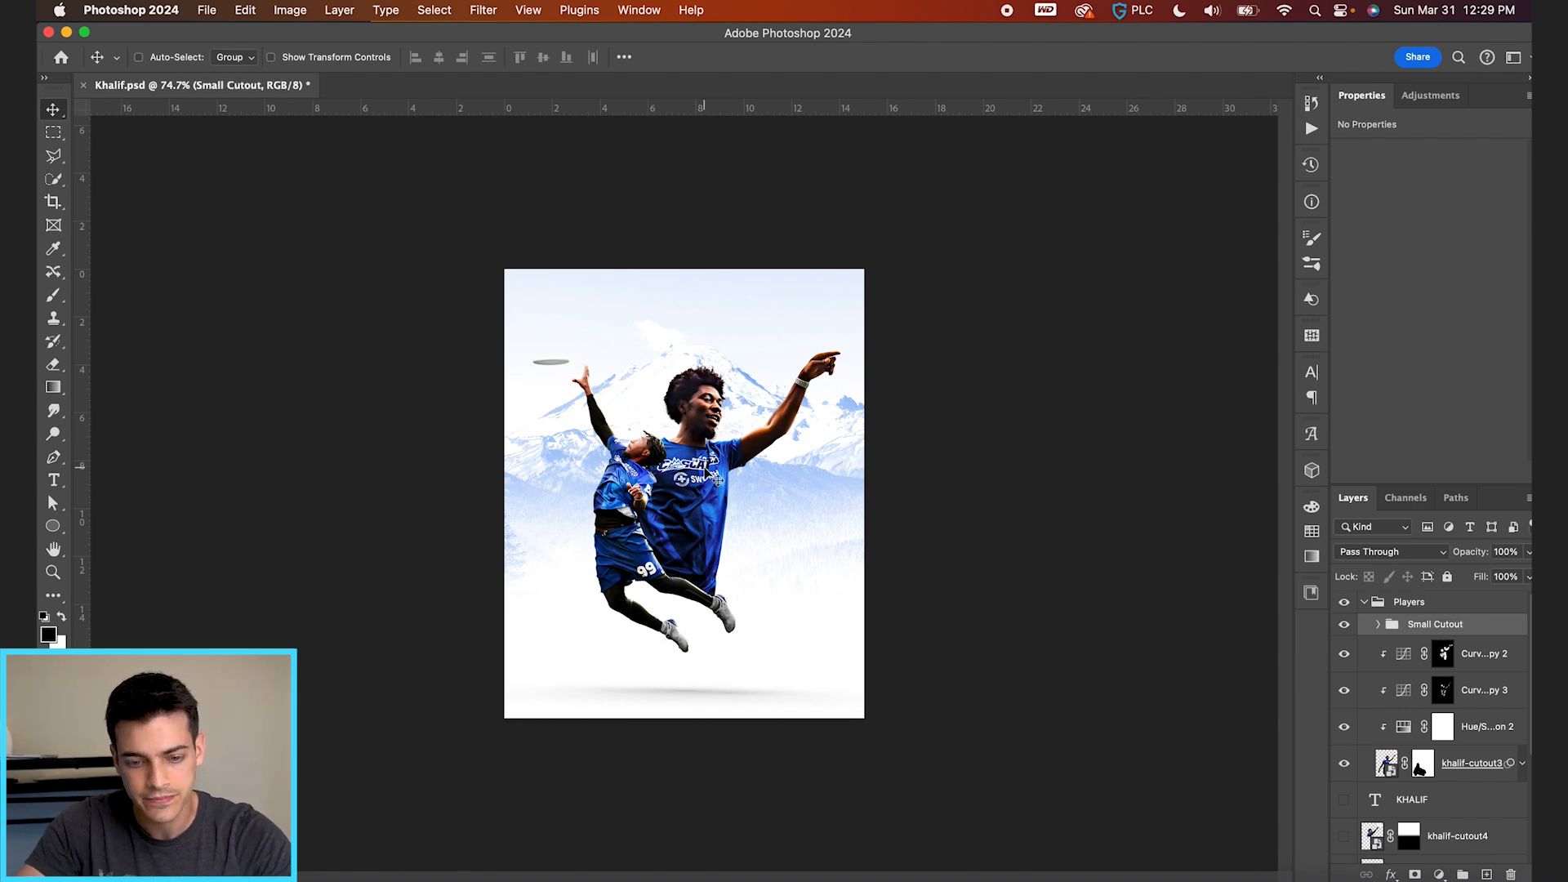
pyautogui.press('super+equal')
pyautogui.press('super+s')
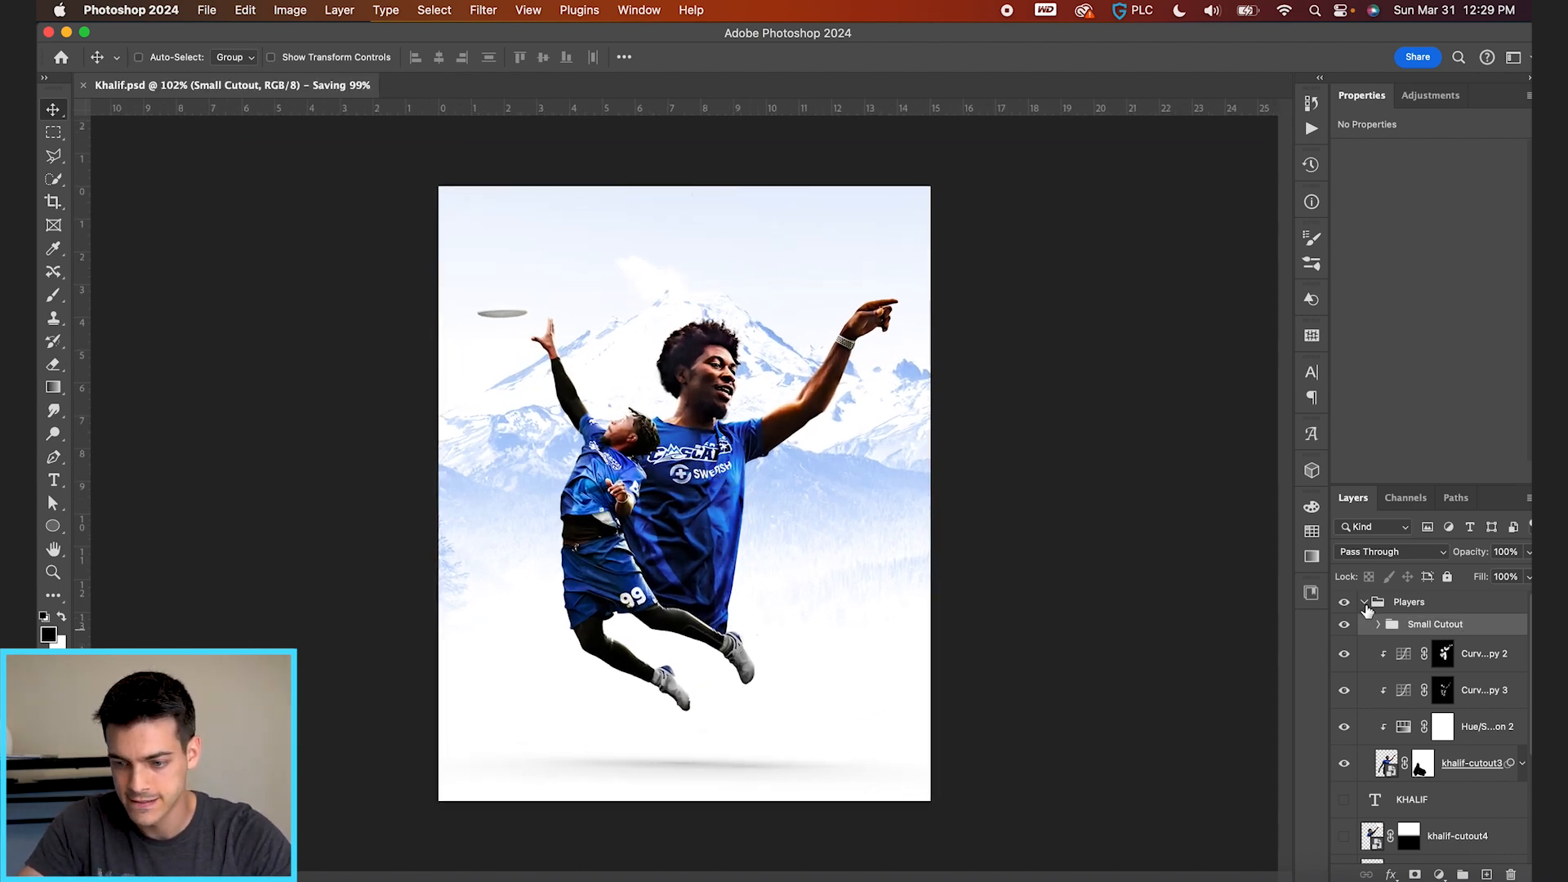
# Scale the whole Players group down to about 95% around its centre and fine-tune its position
pyautogui.click(1364, 602)
pyautogui.press('super+t')
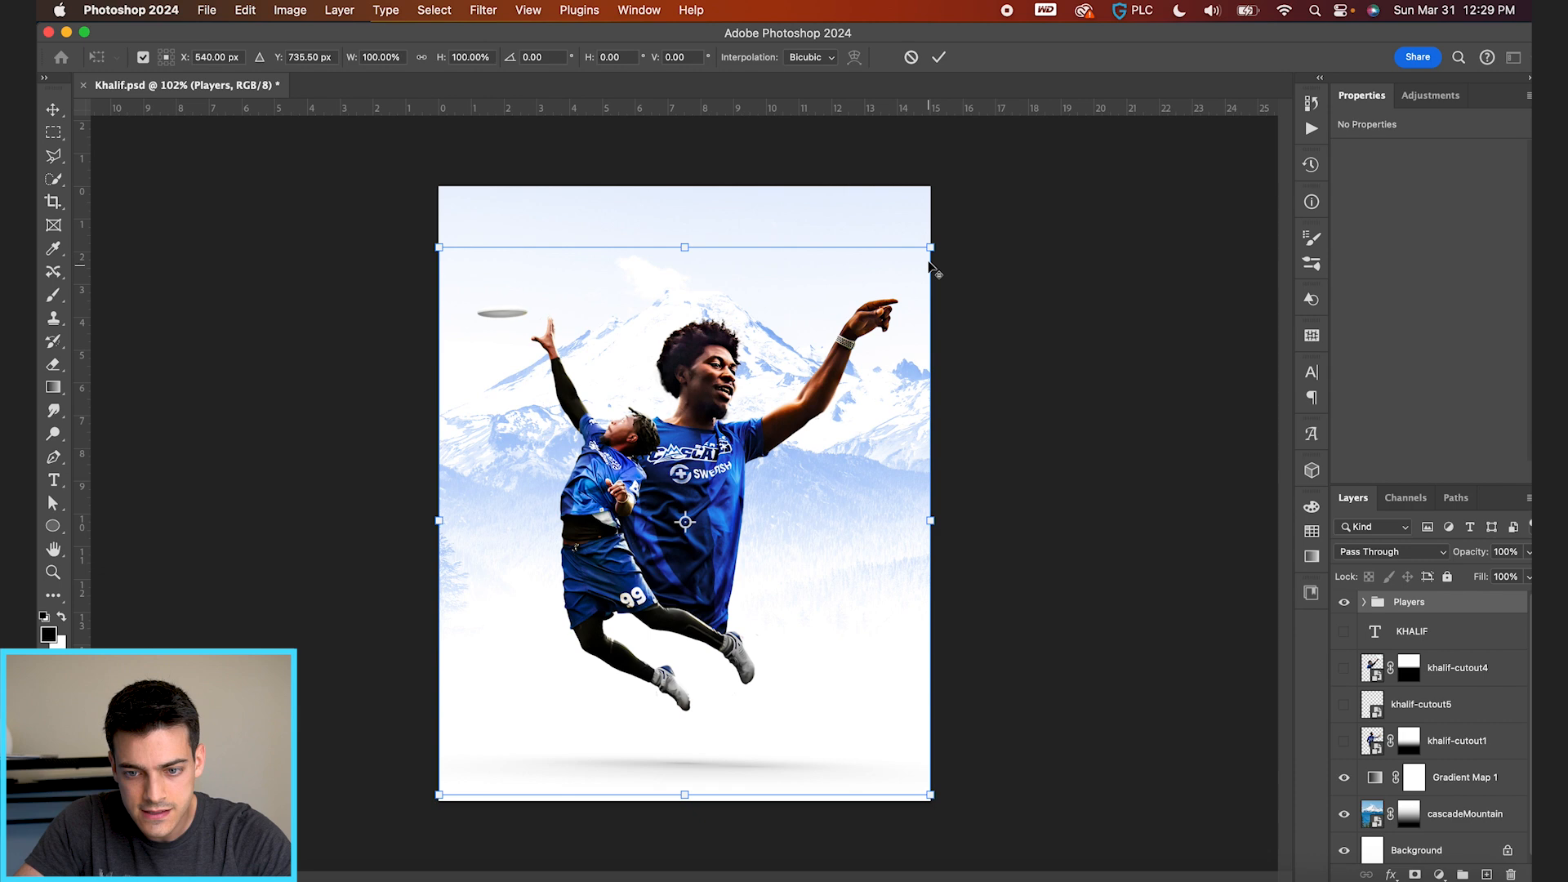
pyautogui.moveTo(924, 256); pyautogui.dragTo(916, 262)
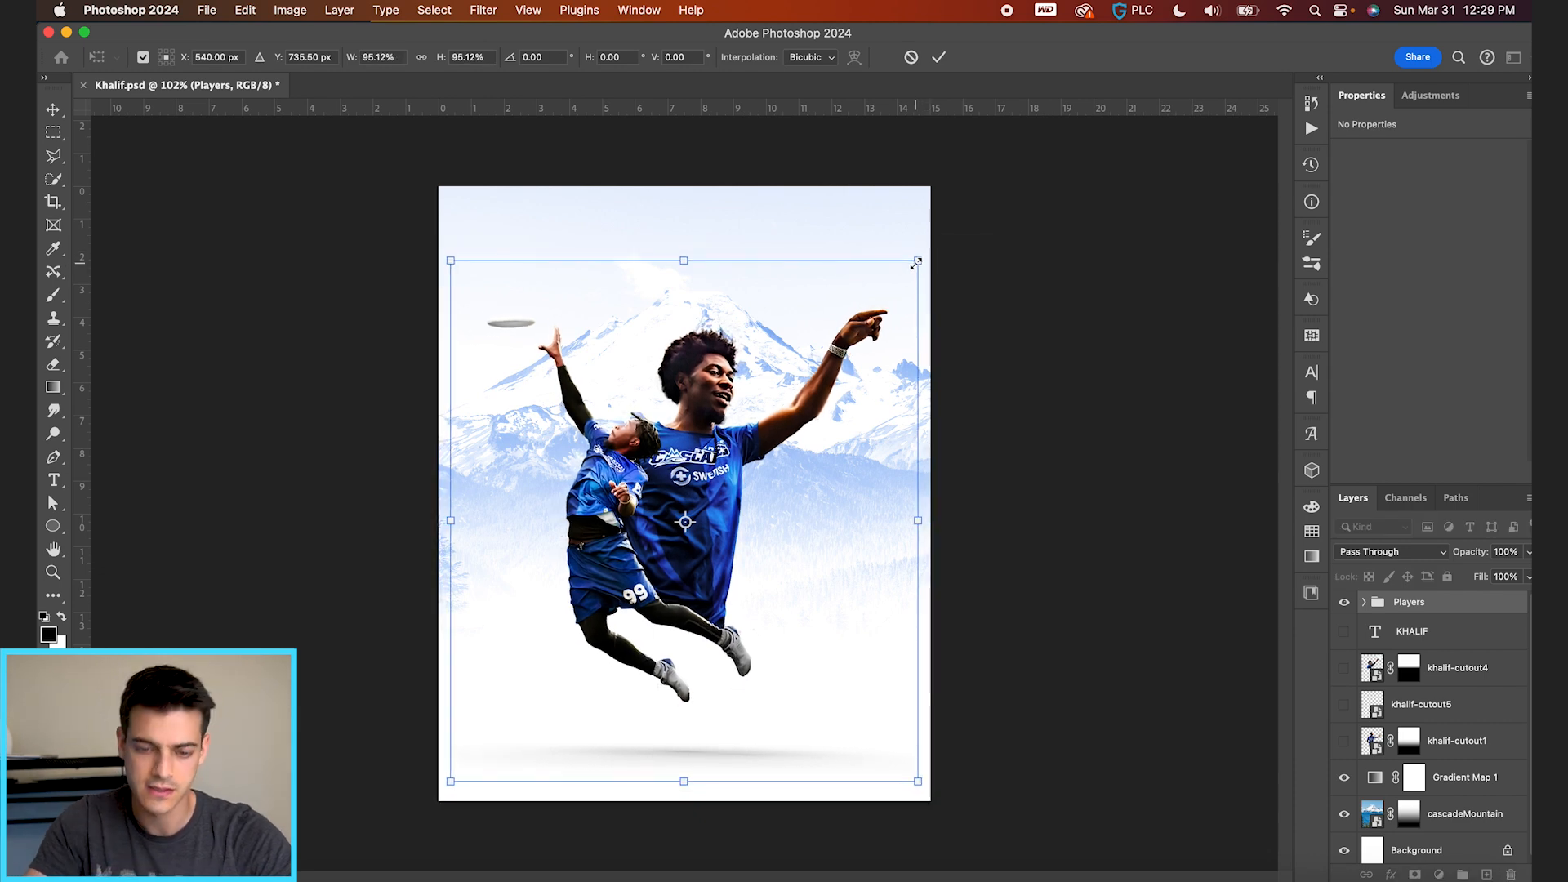
pyautogui.press('Return')
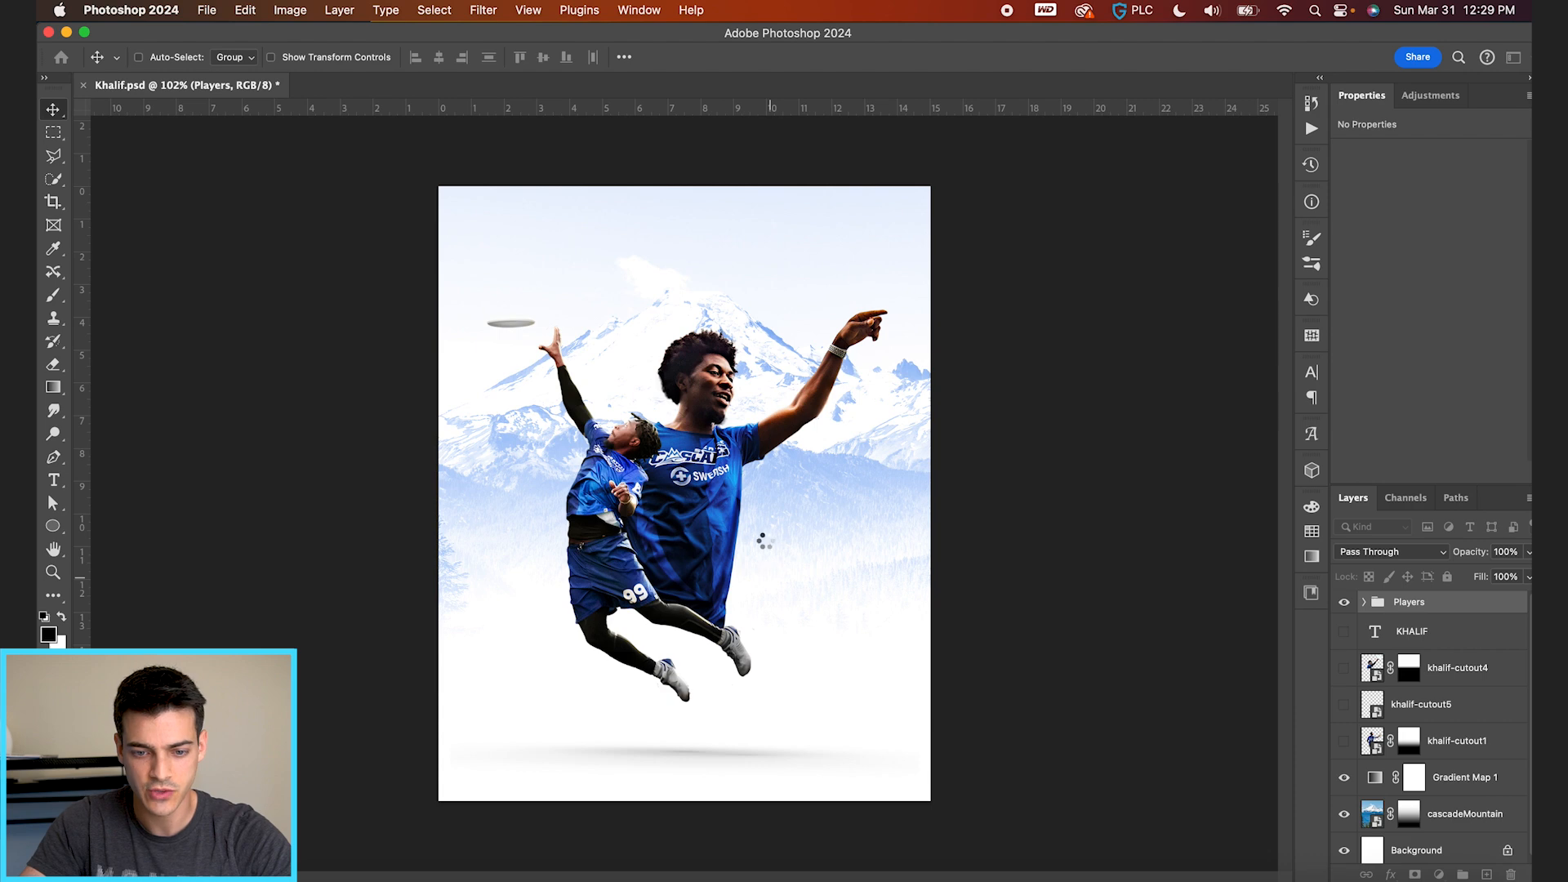
pyautogui.moveTo(756, 548); pyautogui.dragTo(757, 547)
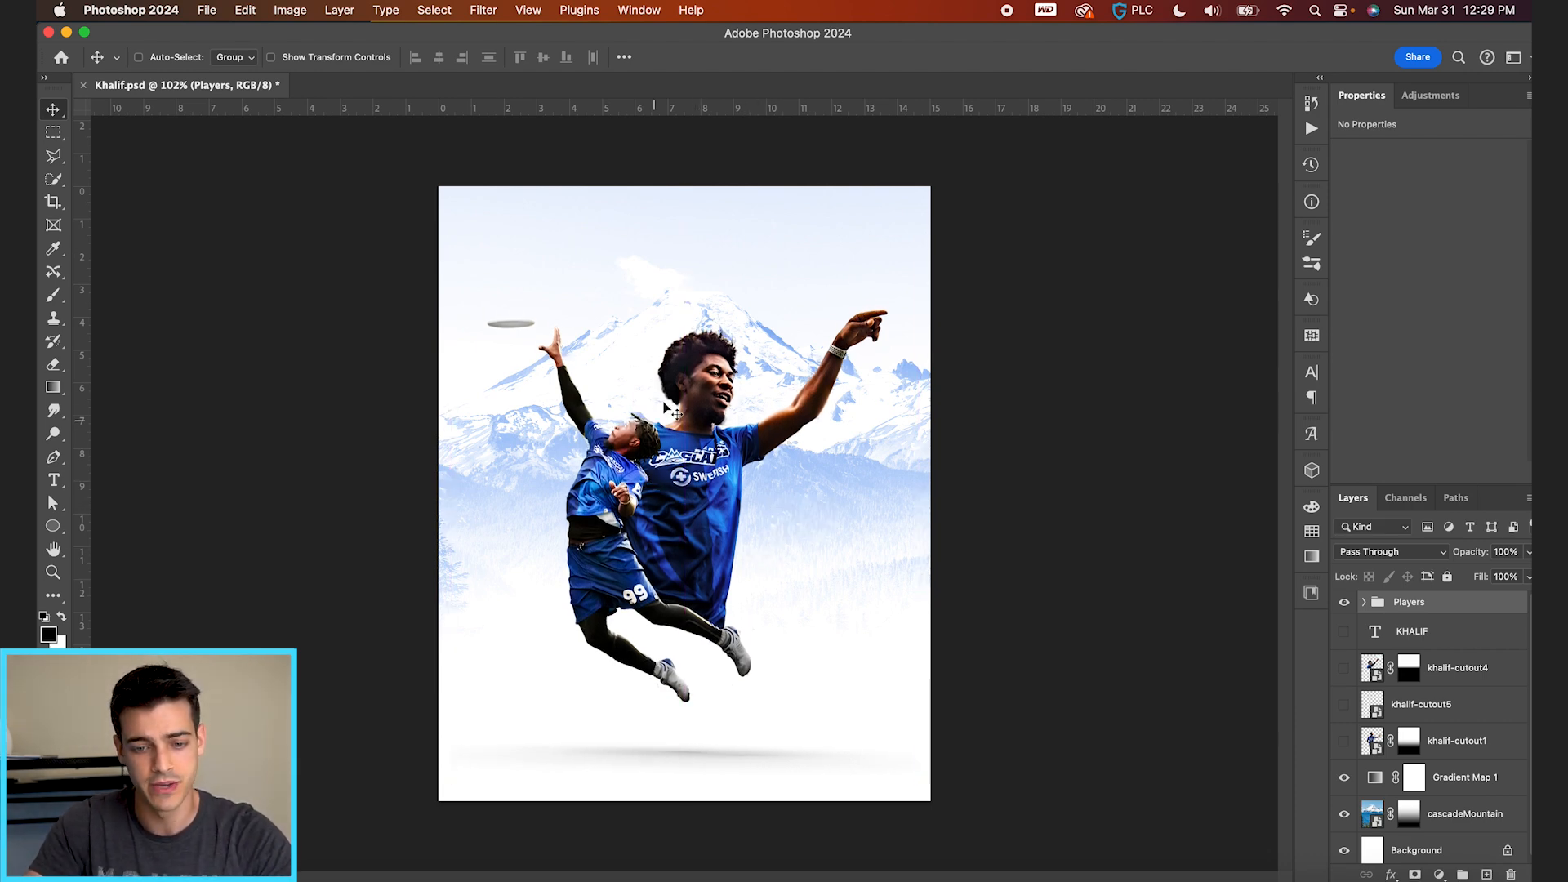
# Add a new layer directly beneath the Players group and enter the text "99" above the mountain peak
pyautogui.press('super+shift+alt+n')
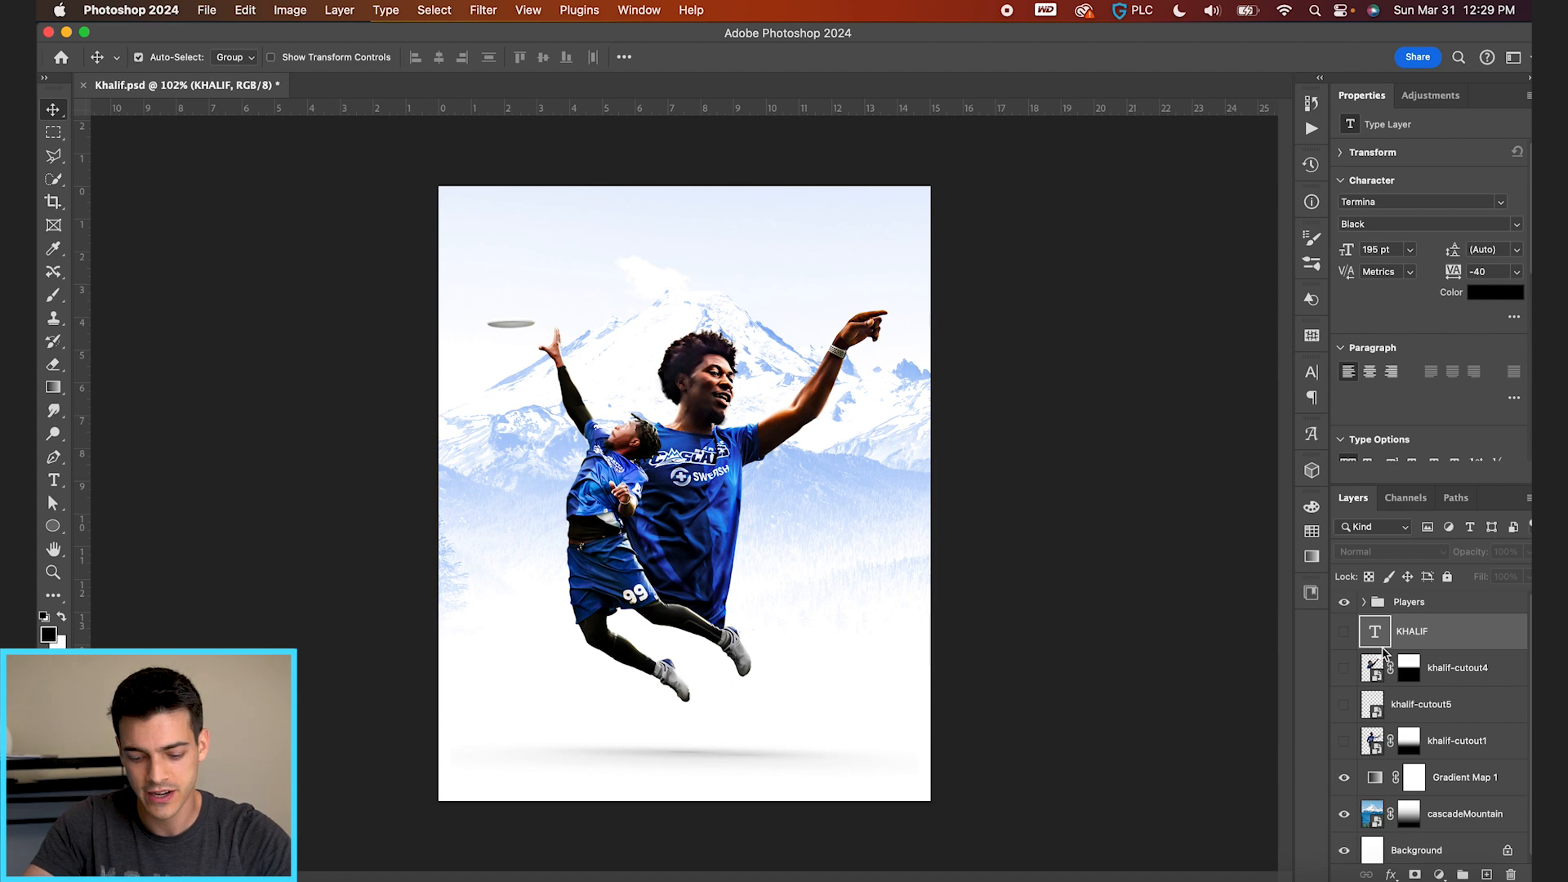
pyautogui.press('t')
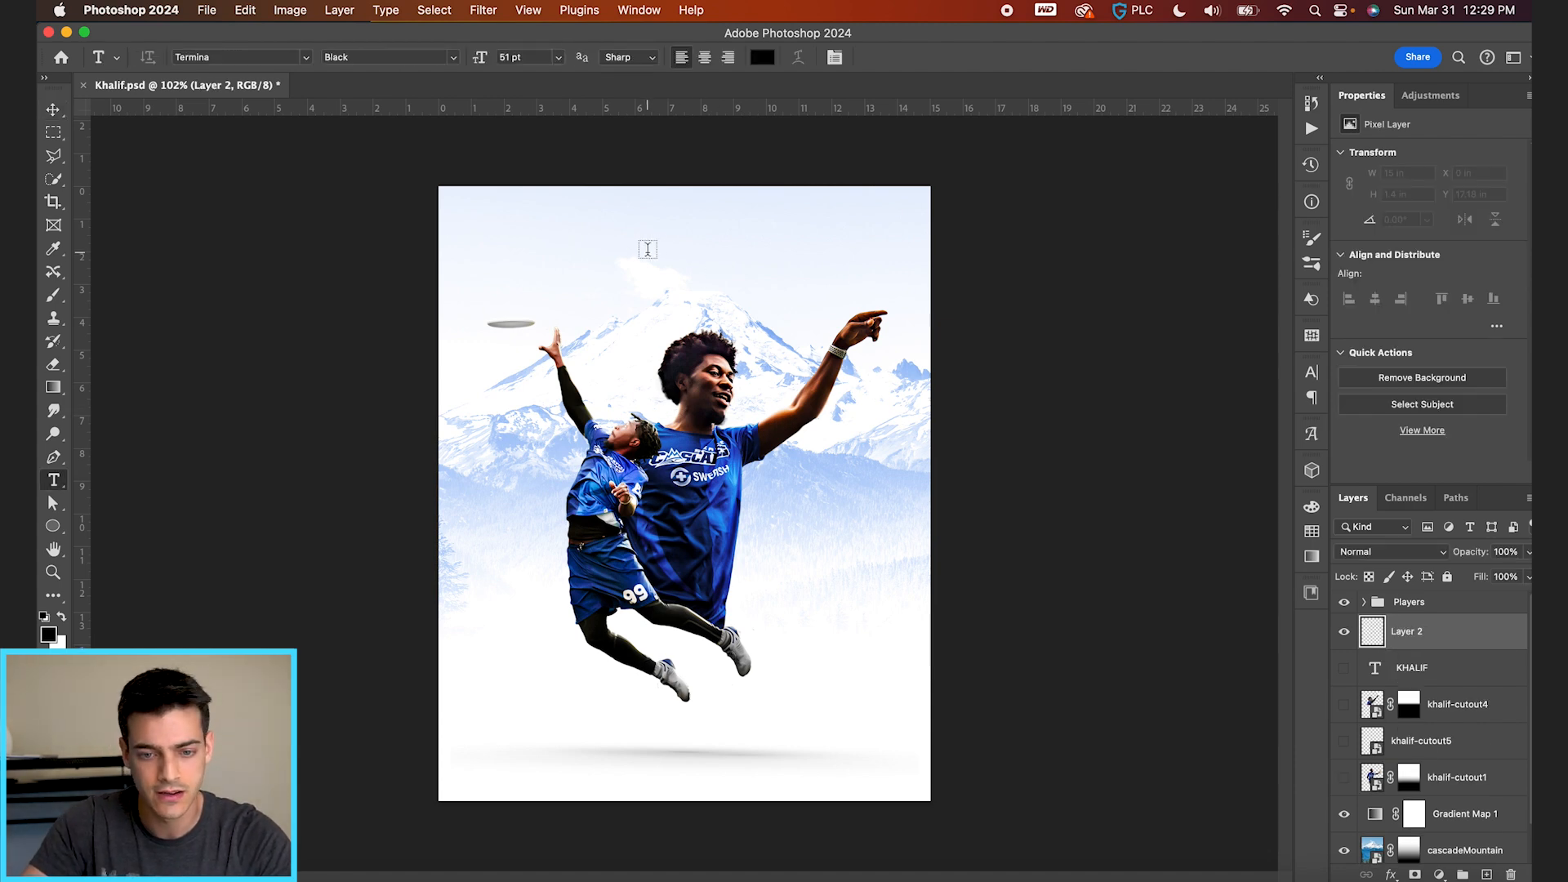
pyautogui.click(648, 249)
pyautogui.write('99')
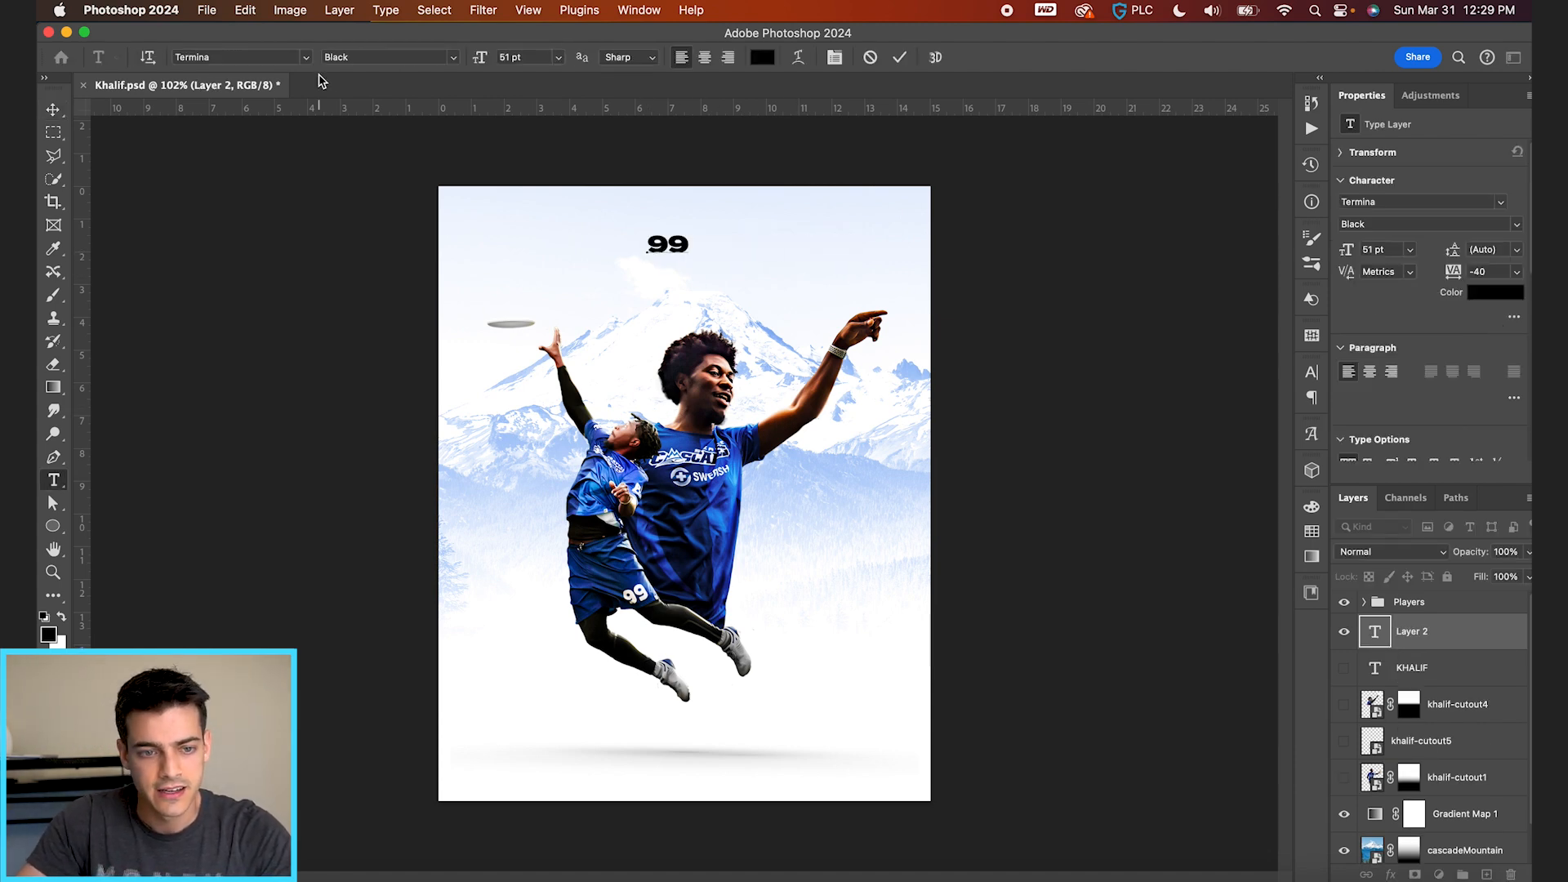
# Set the font of the 99 text to CascadesPlayerNumbers Regular and commit the text
pyautogui.press('super+a')
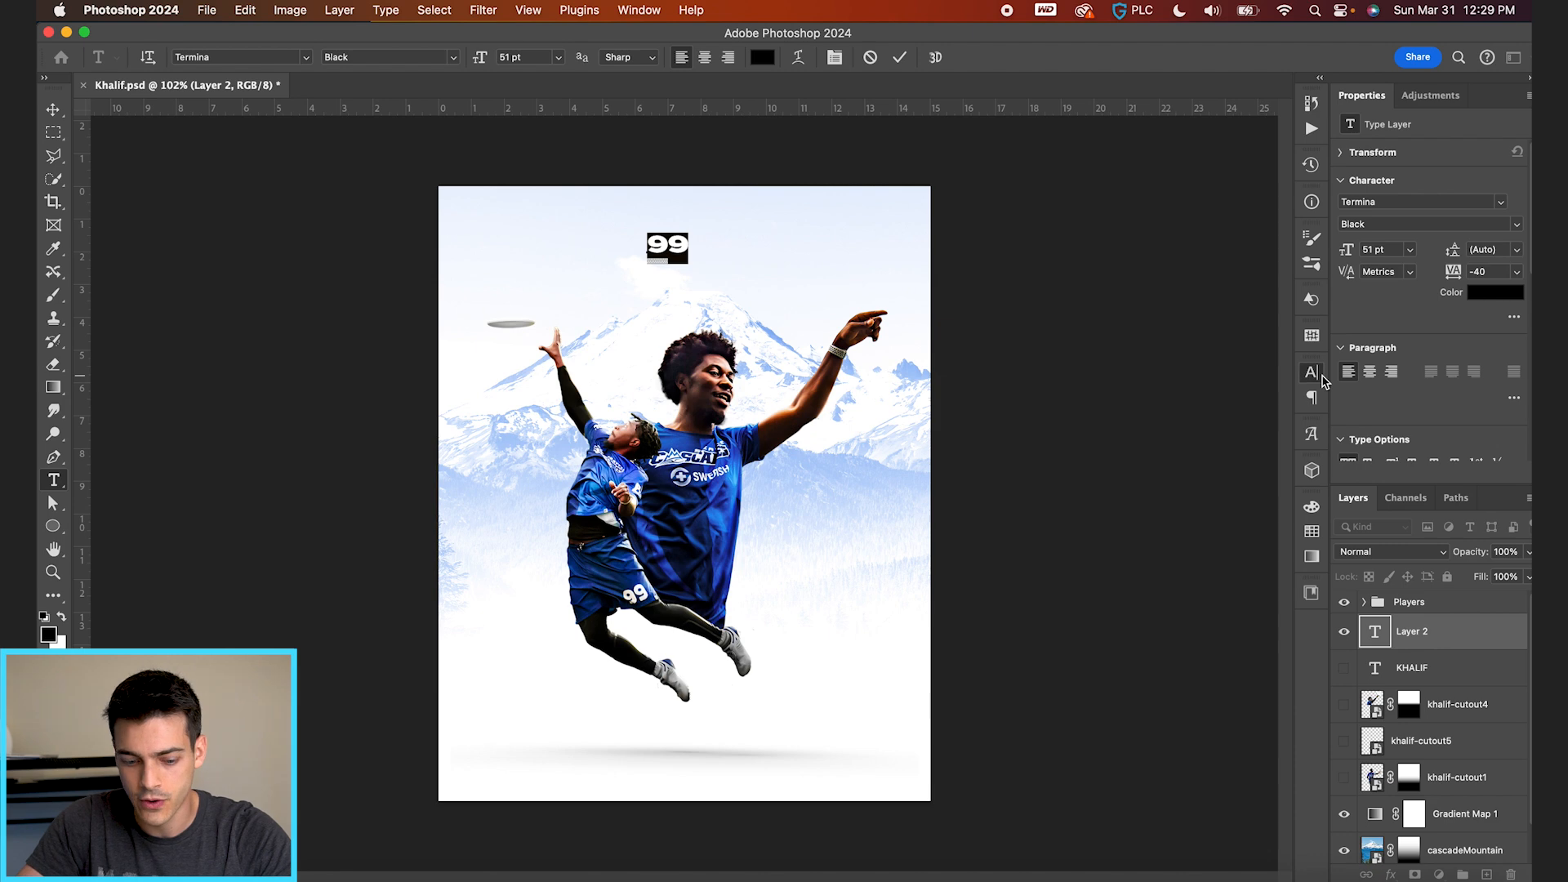
pyautogui.click(1311, 373)
pyautogui.click(1200, 399)
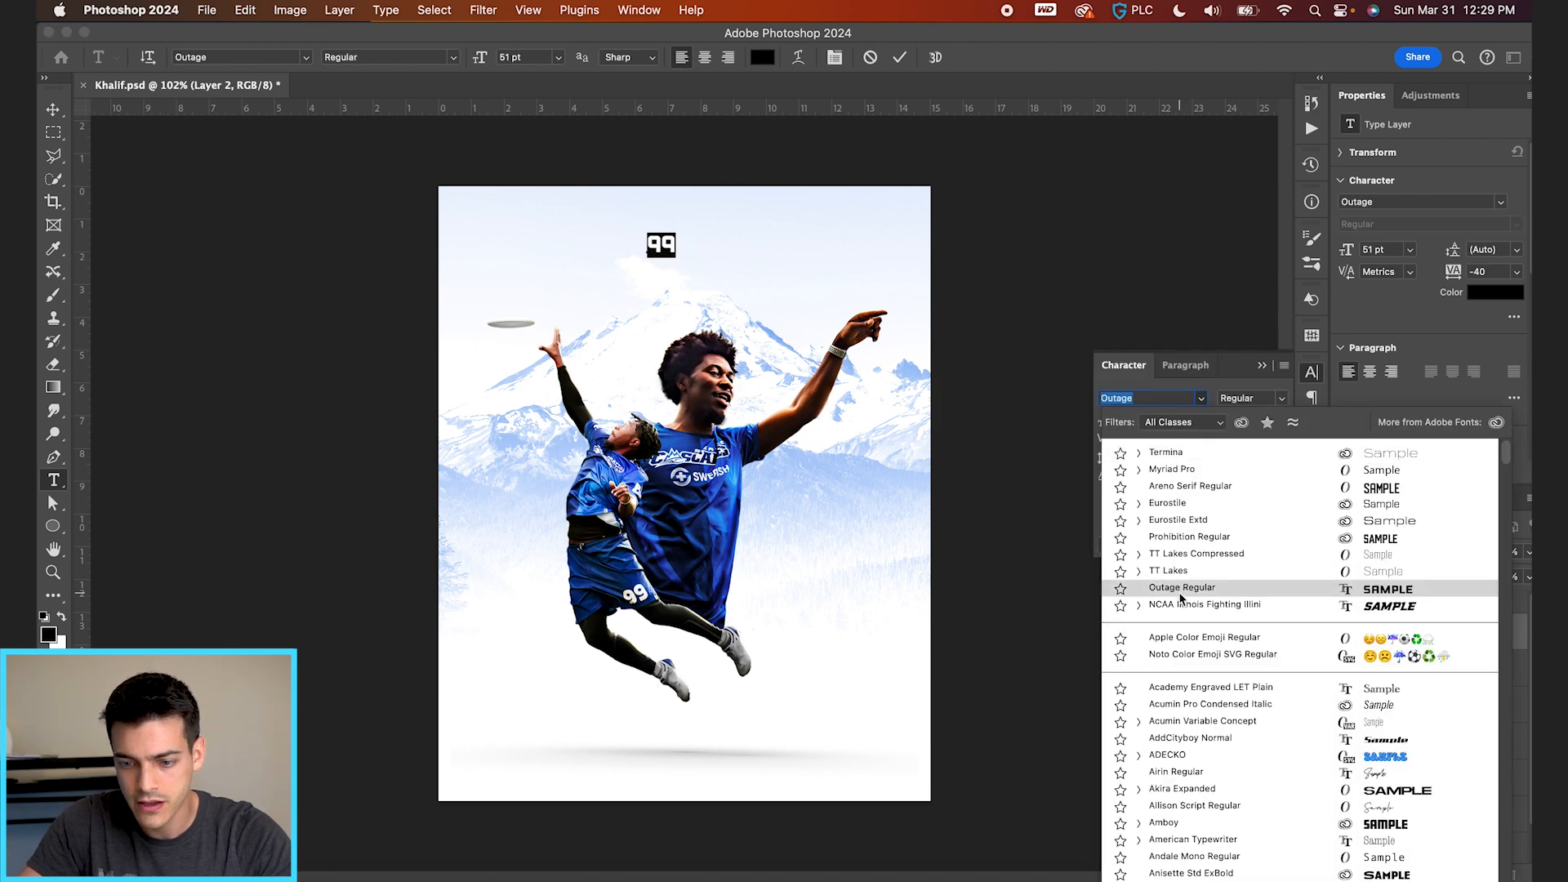
pyautogui.scroll(-3, 1183, 595)
pyautogui.scroll(-3, 1183, 721)
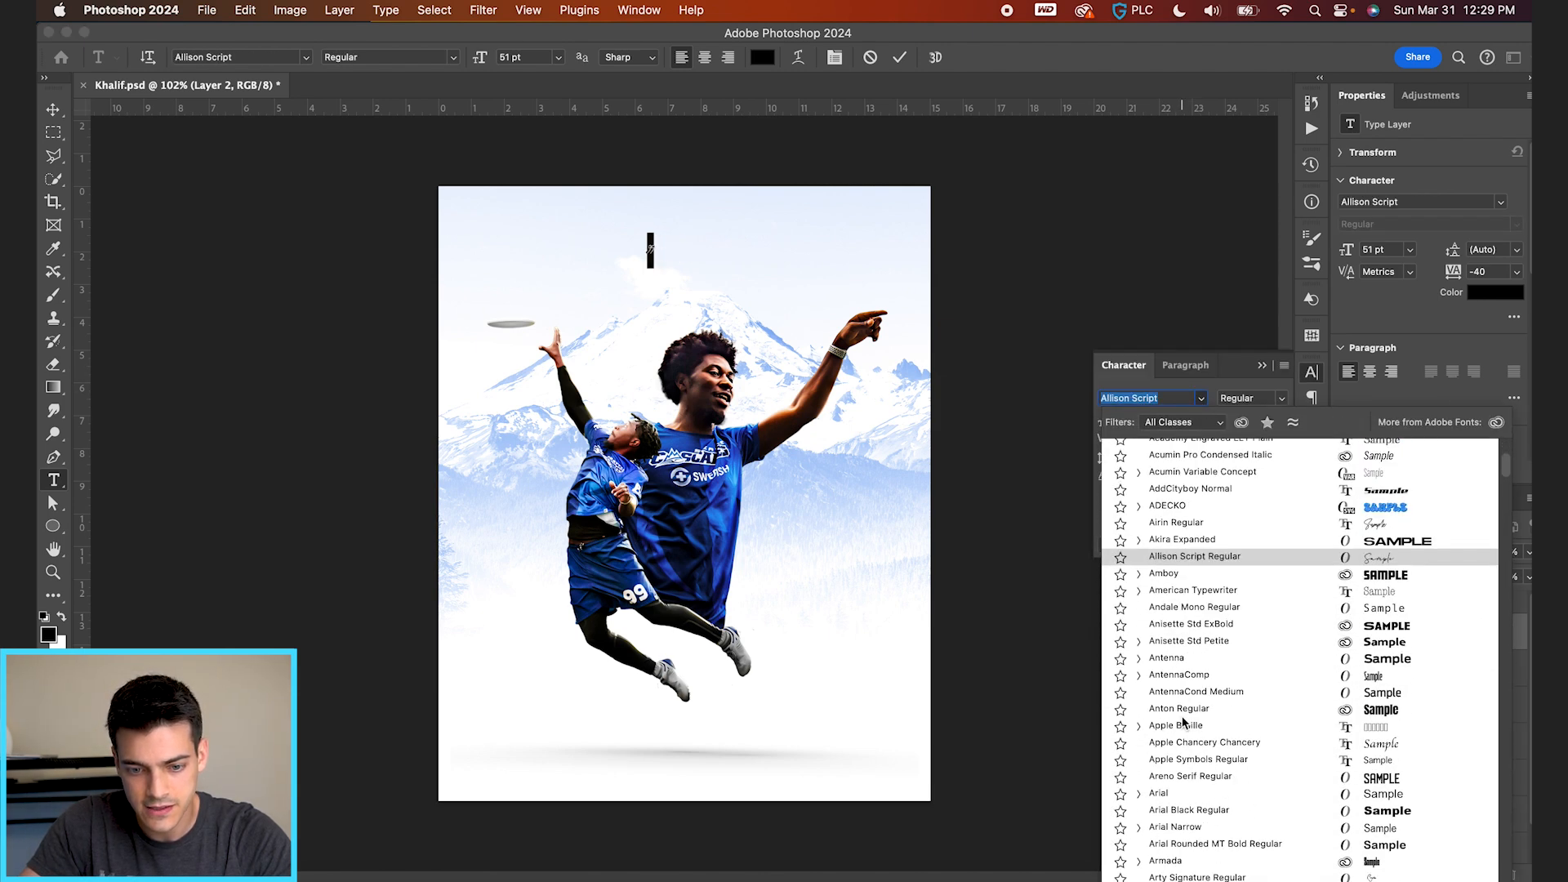
pyautogui.scroll(4, 1263, 718)
pyautogui.scroll(2, 1262, 718)
pyautogui.write('casca')
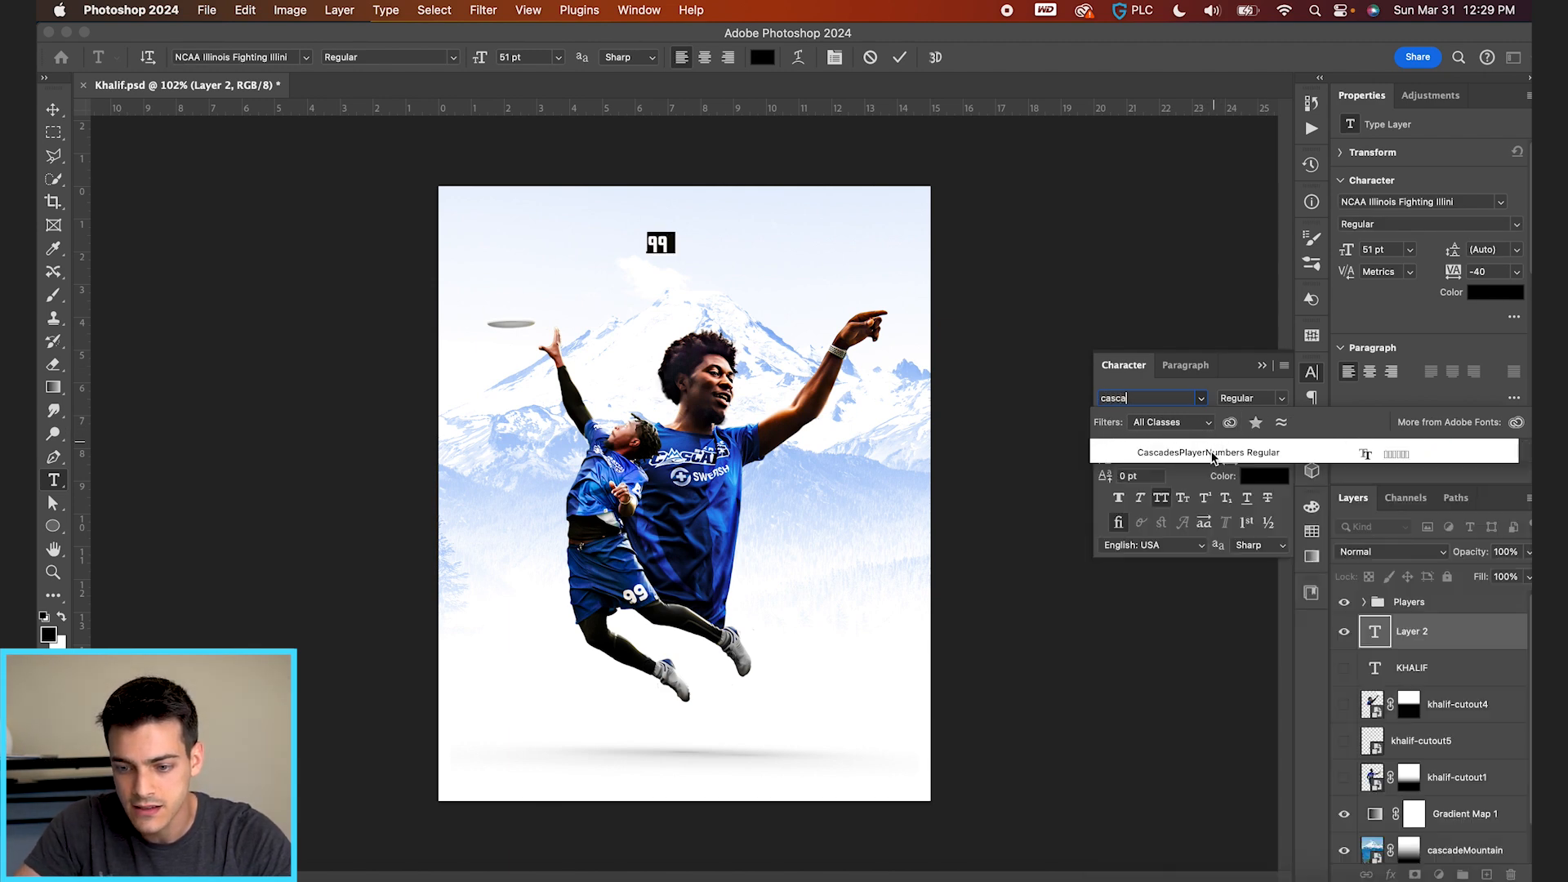
pyautogui.click(1213, 455)
pyautogui.click(900, 57)
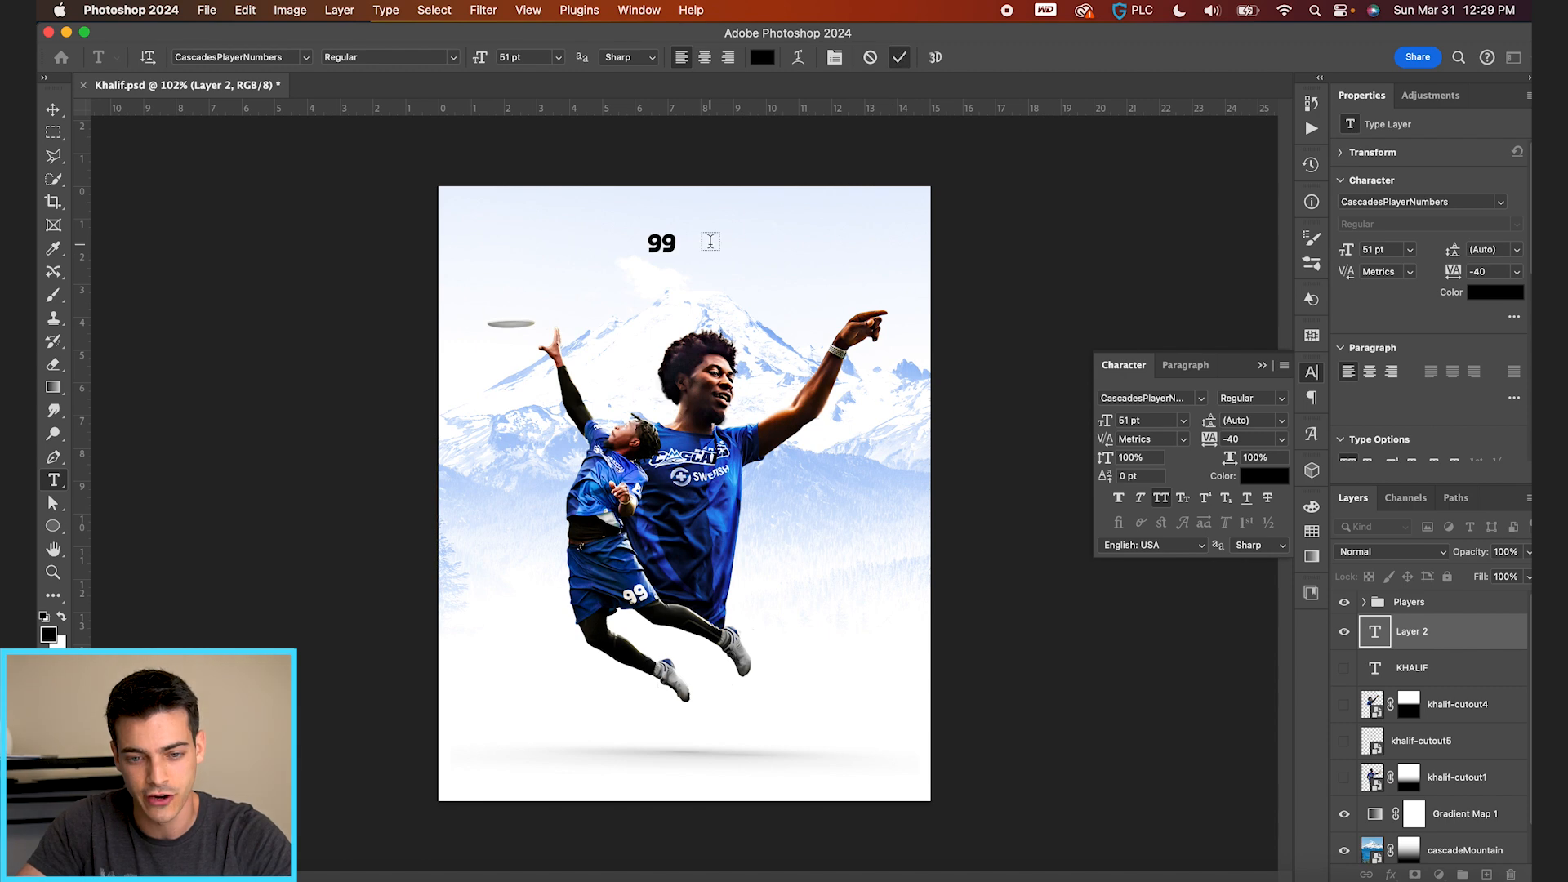
# Enlarge the 99 to about 649 pt and place it behind the players, across the mountain
pyautogui.press('super+t')
pyautogui.moveTo(677, 232); pyautogui.dragTo(778, 160)
pyautogui.press('Return')
pyautogui.moveTo(774, 298); pyautogui.dragTo(834, 369)
pyautogui.press('super+t')
pyautogui.press('Return')
pyautogui.moveTo(777, 241); pyautogui.dragTo(777, 387)
pyautogui.press('super+t')
pyautogui.moveTo(837, 258)
pyautogui.mouseDown()
pyautogui.moveTo(893, 221)
pyautogui.moveTo(824, 268)
pyautogui.moveTo(845, 256)
pyautogui.mouseUp()
pyautogui.press('Return')
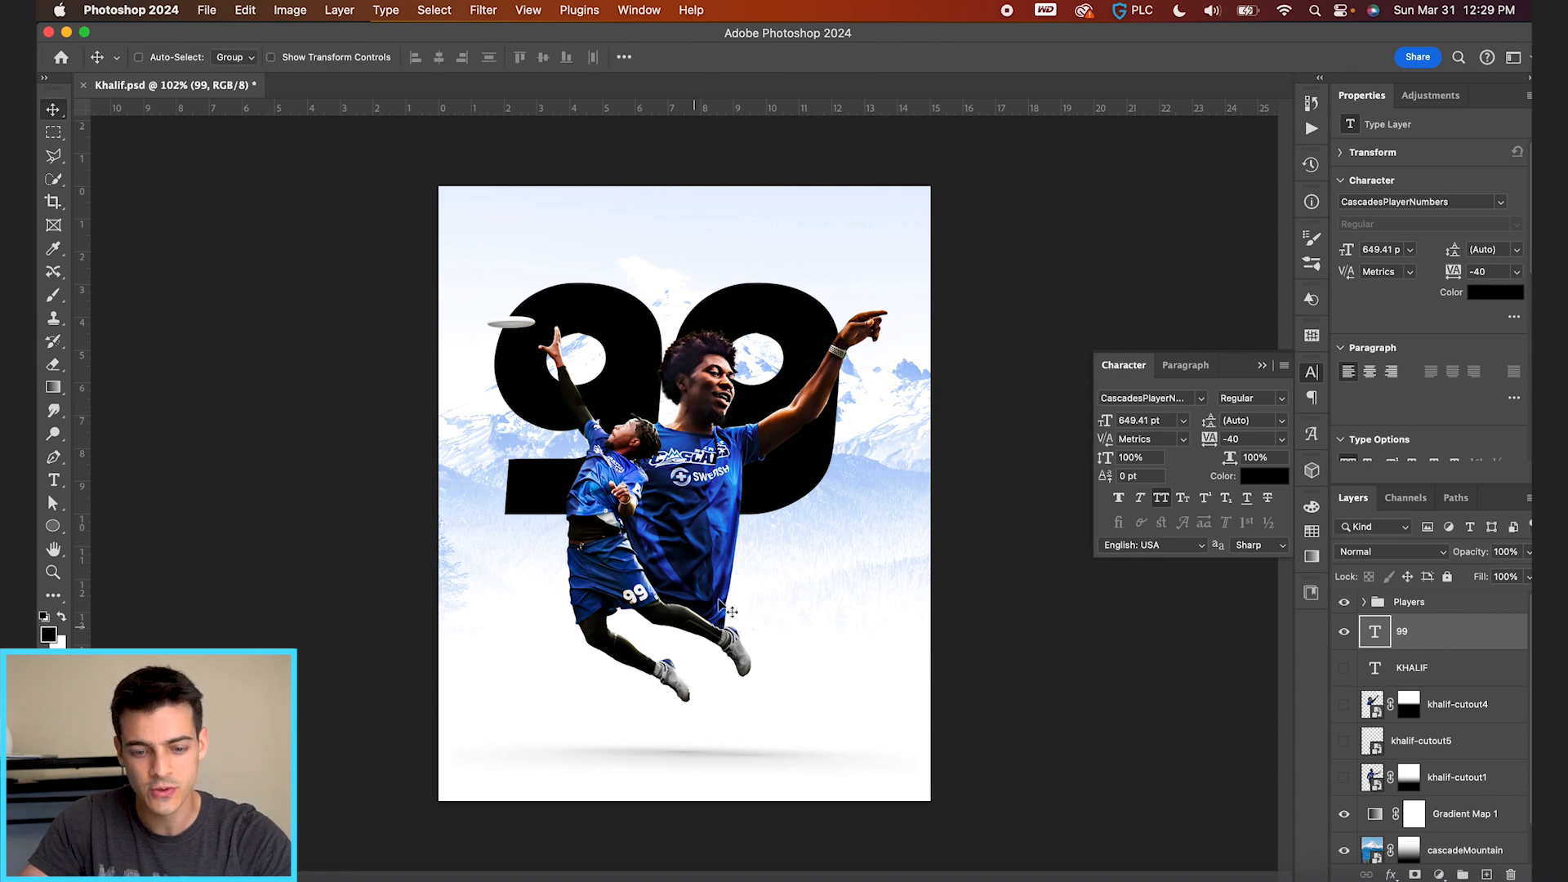
pyautogui.moveTo(823, 720); pyautogui.dragTo(823, 747)
# Change the 99's font to Dharma Gothic M Bold, move it behind the larger player and set its tracking to 0
pyautogui.click(1171, 398)
pyautogui.write('dharm')
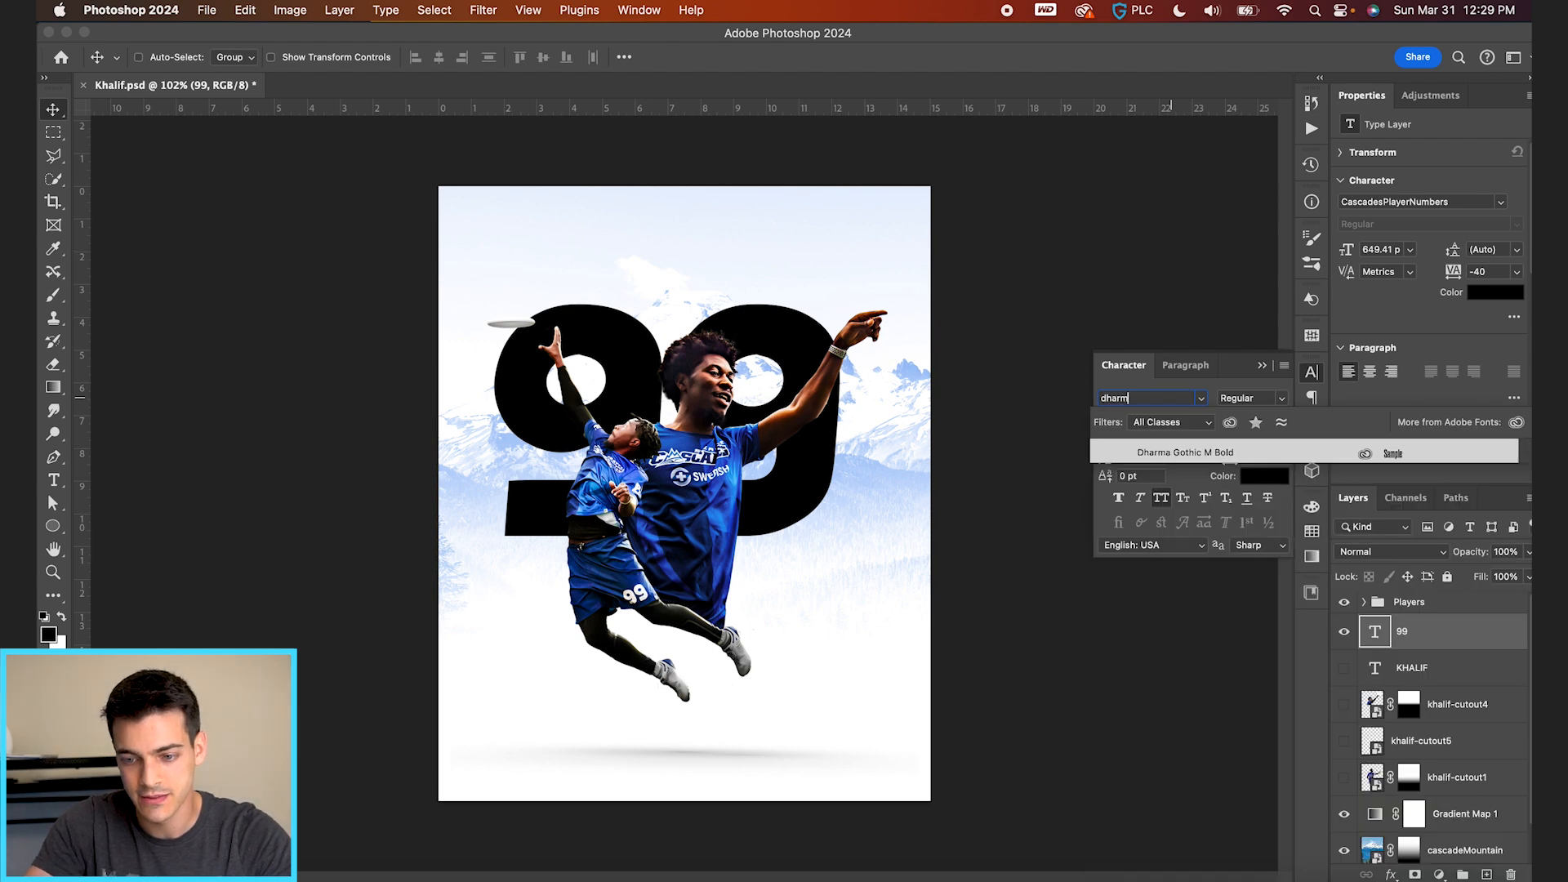
pyautogui.click(1175, 455)
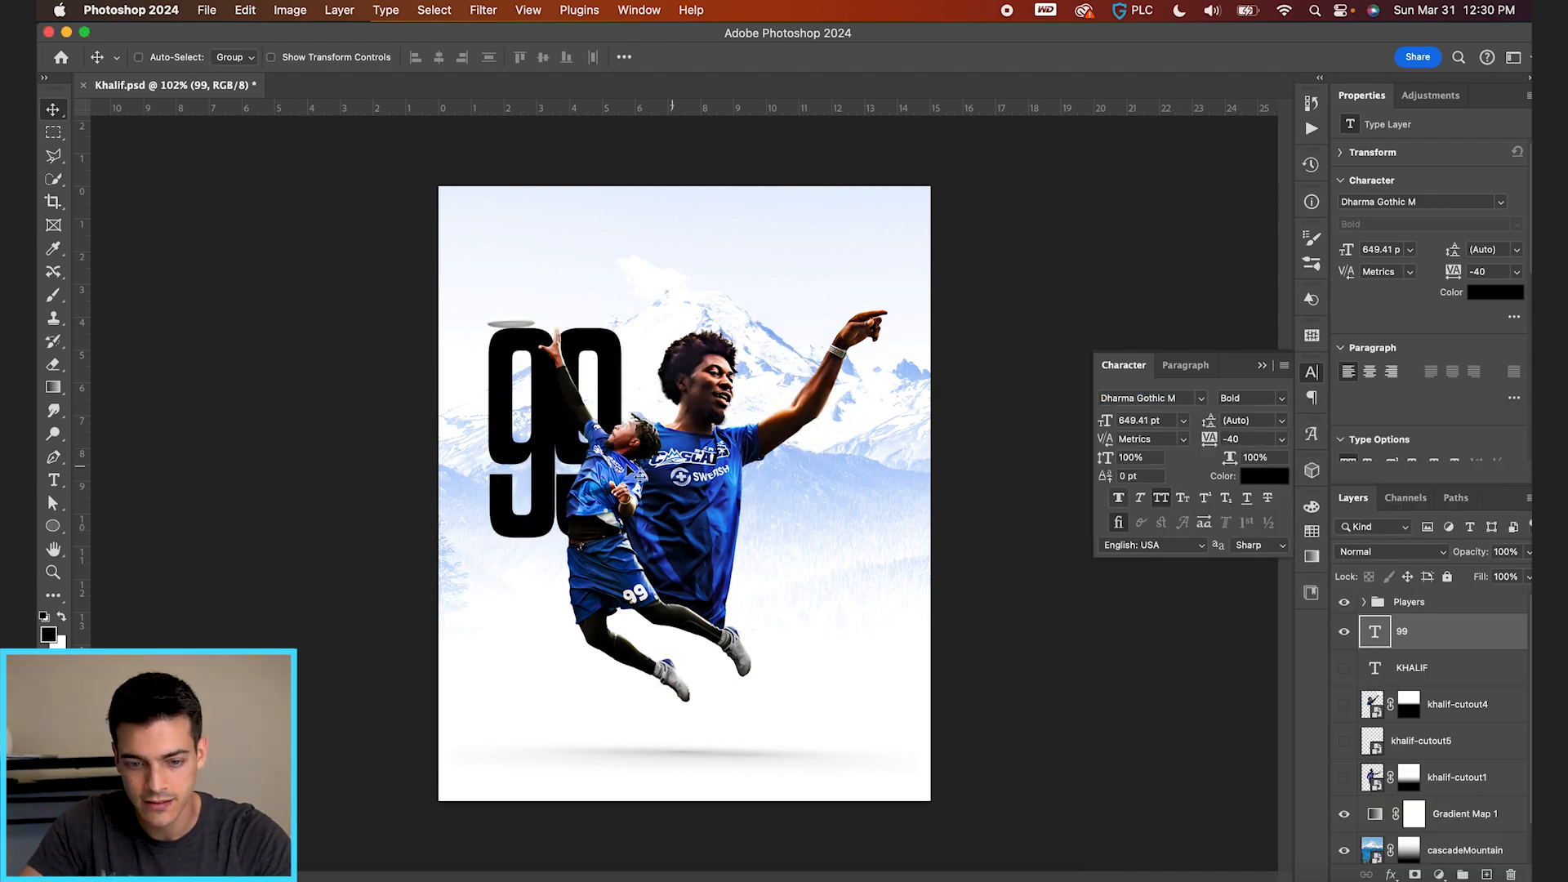
pyautogui.rightClick(629, 472)
pyautogui.click(809, 408)
pyautogui.moveTo(595, 447); pyautogui.dragTo(768, 446)
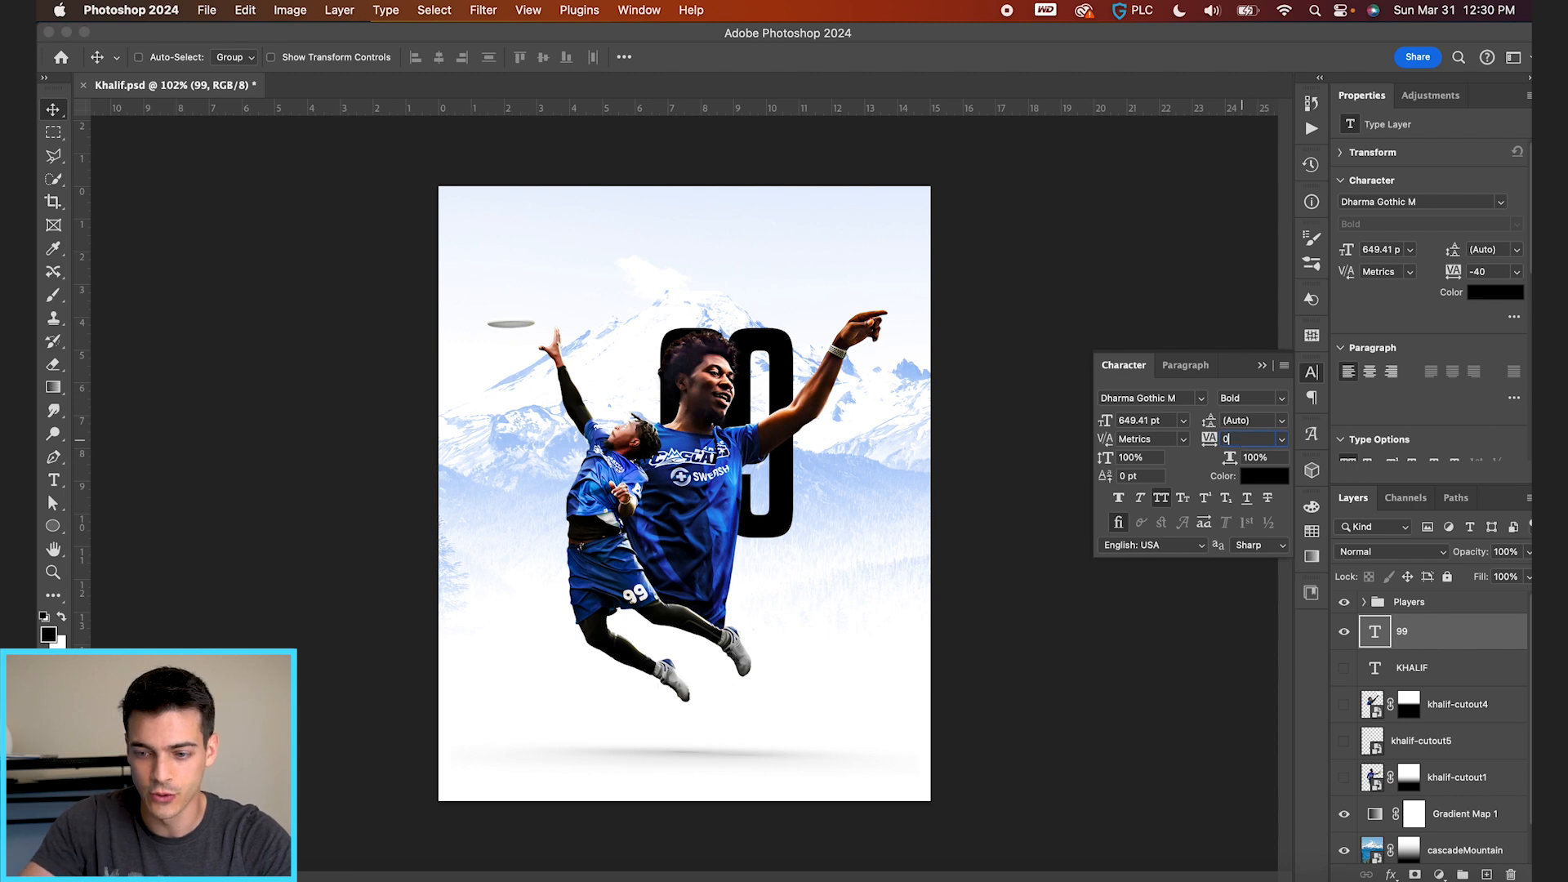
pyautogui.press('Return')
# Enlarge the 99 to about 1181 pt and position it roughly centred behind both players
pyautogui.press('super+t')
pyautogui.moveTo(815, 278); pyautogui.dragTo(912, 160)
pyautogui.press('Return')
pyautogui.moveTo(863, 455); pyautogui.dragTo(801, 470)
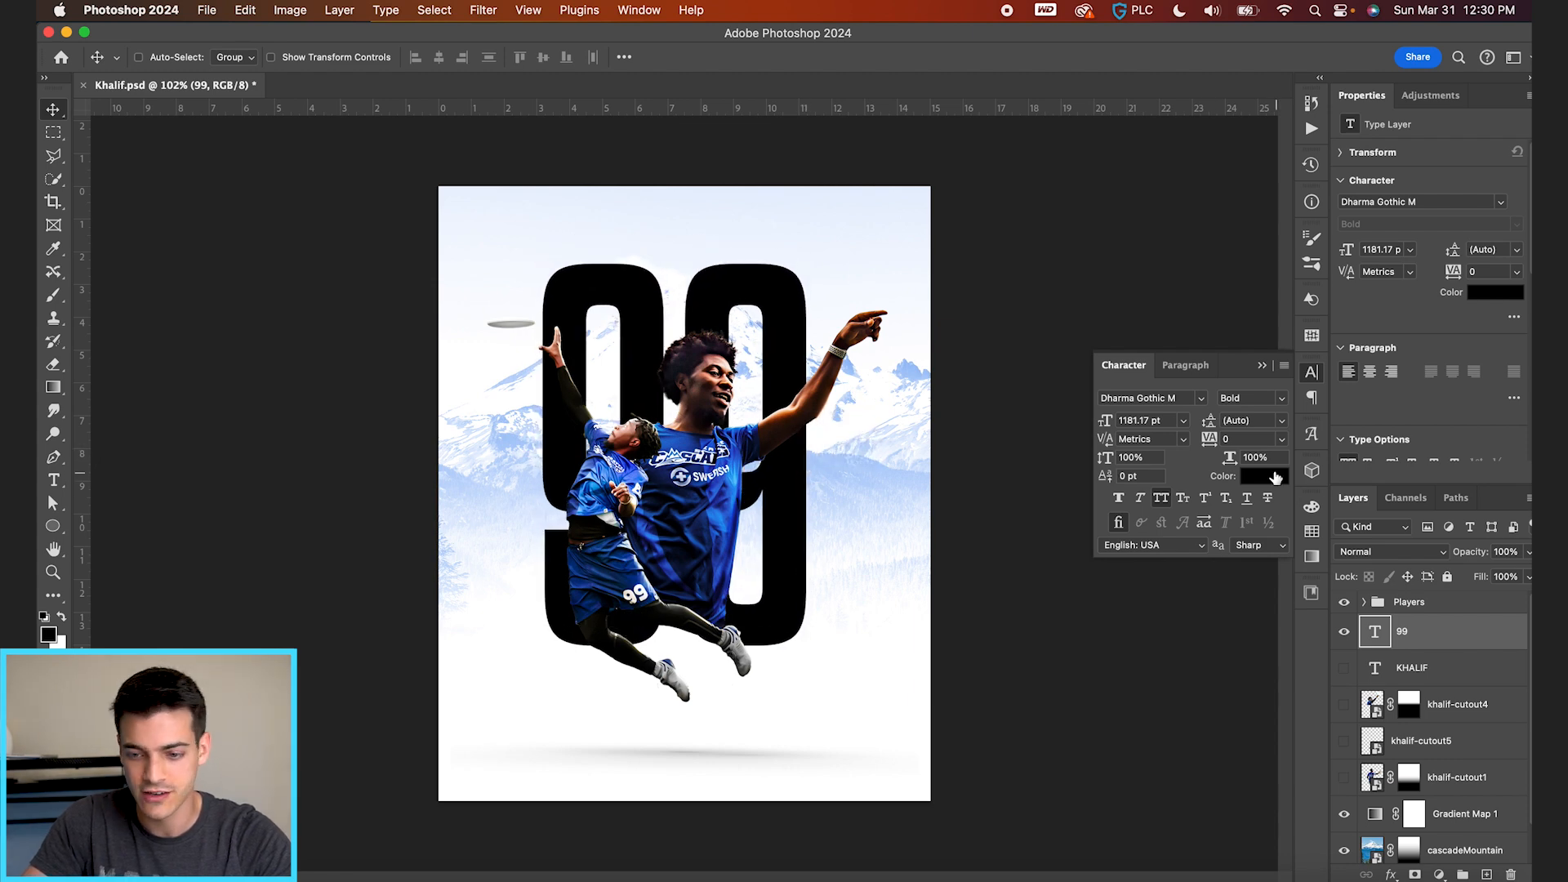
# Change the 99's font to Bebas Neue Regular, reposition it behind the players and set its tracking to -40
pyautogui.click(1171, 400)
pyautogui.write('bebas')
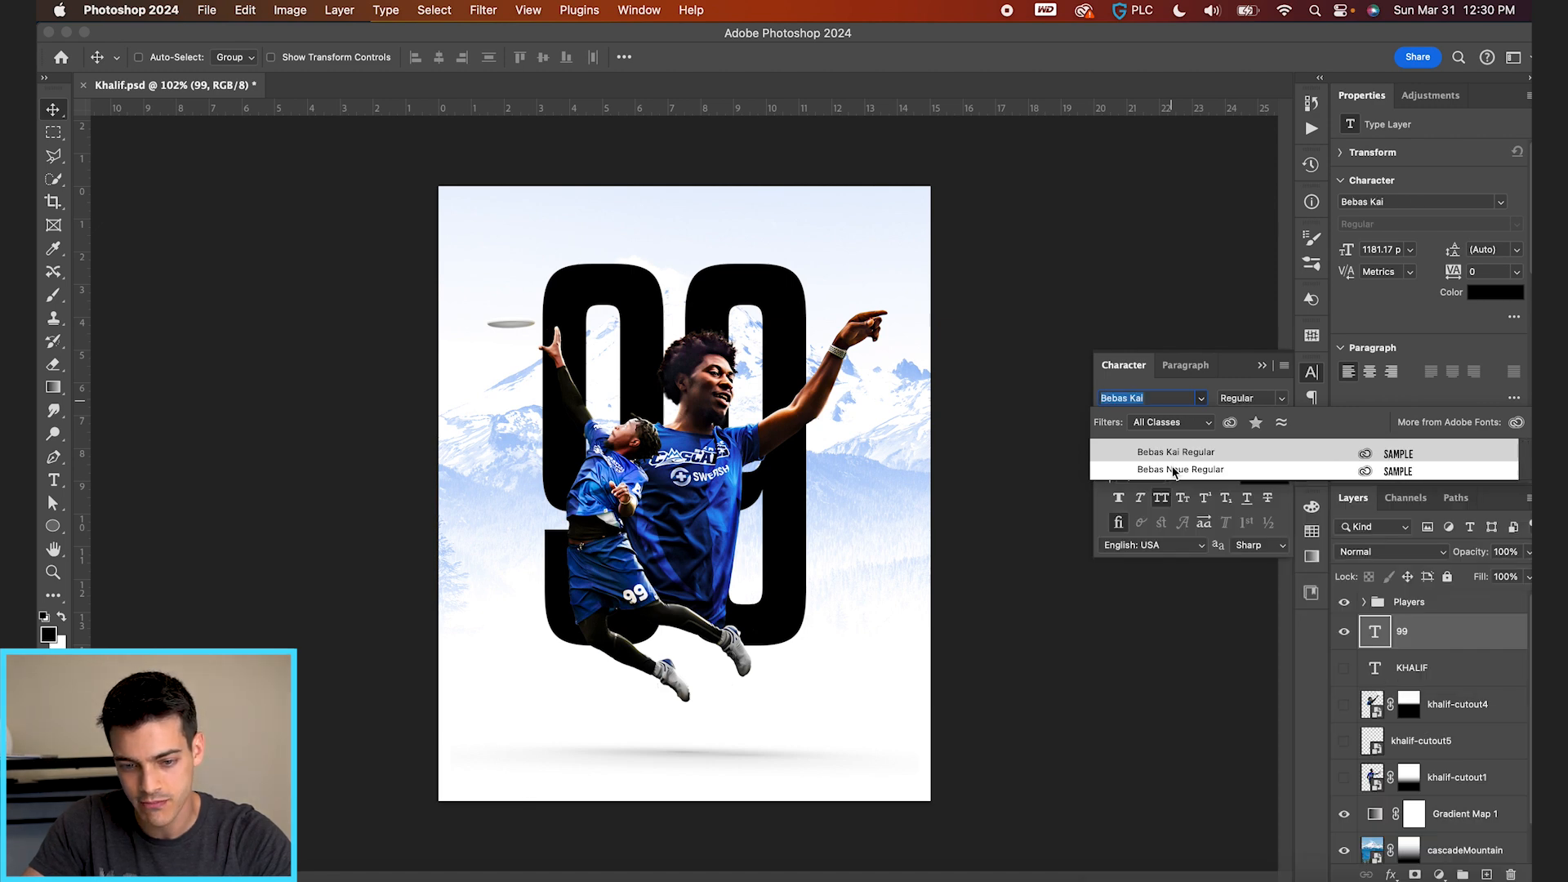
pyautogui.click(1175, 470)
pyautogui.moveTo(938, 505); pyautogui.dragTo(878, 504)
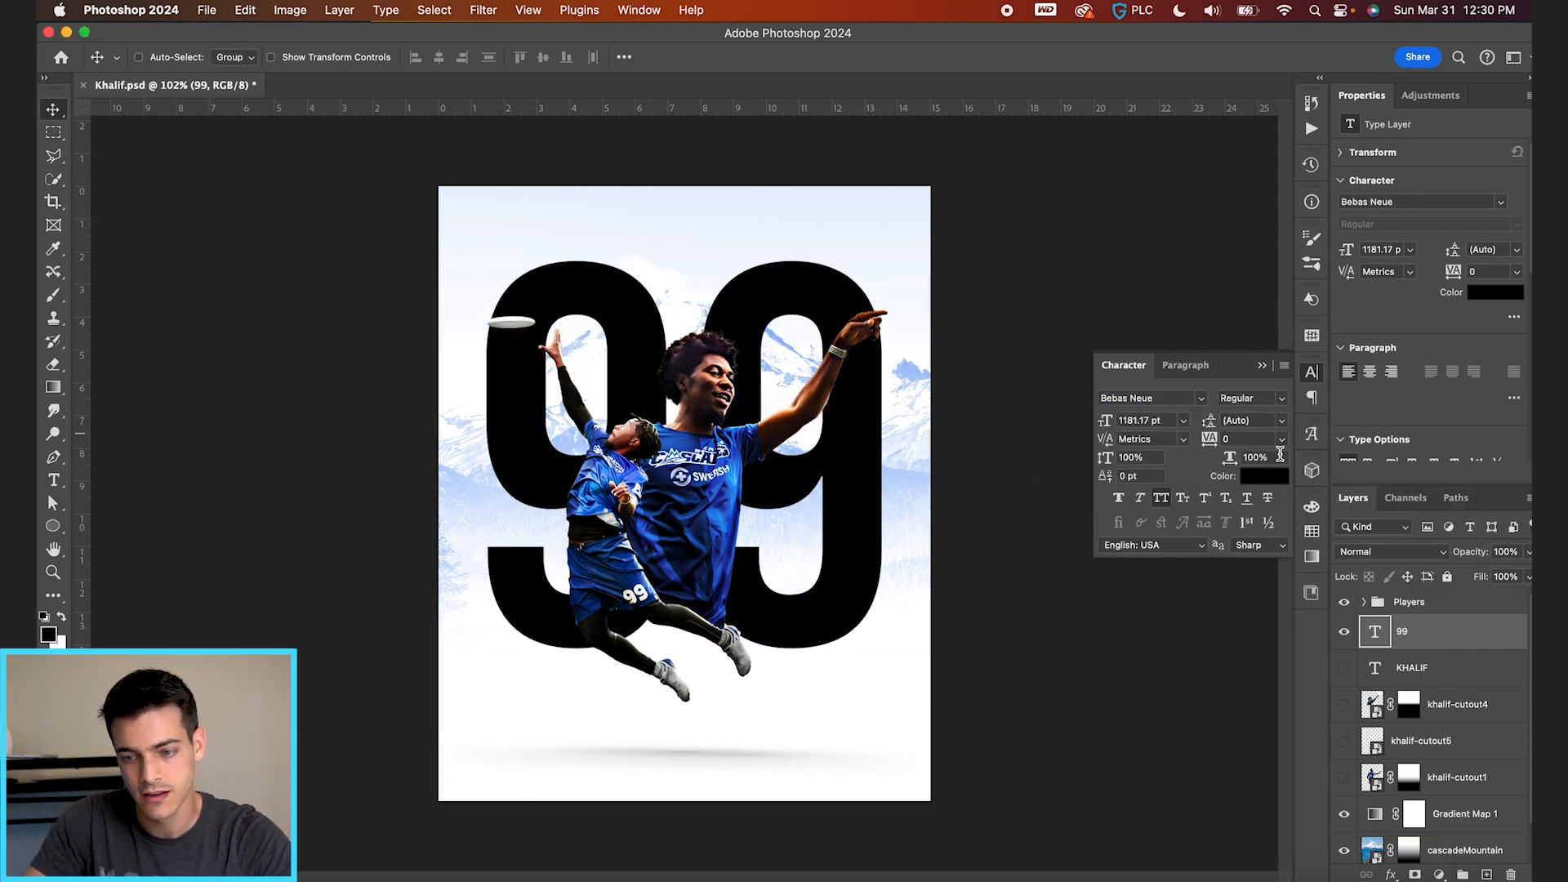
pyautogui.write('-40')
pyautogui.press('Return')
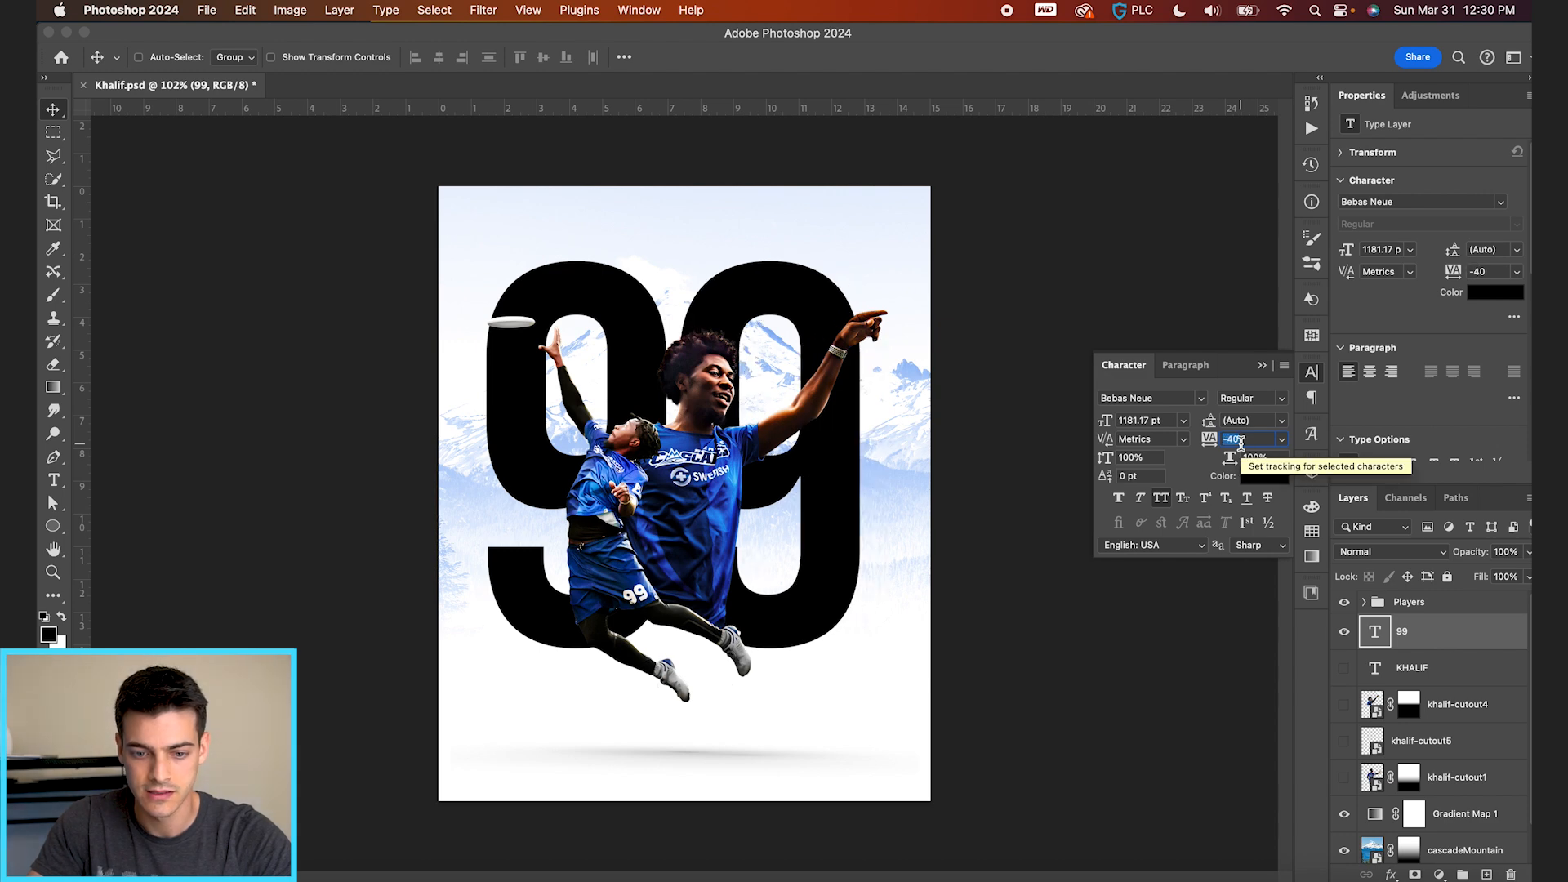
# Align the 99 to the horizontal centre of the whole canvas and clear the selection
pyautogui.press('super+a')
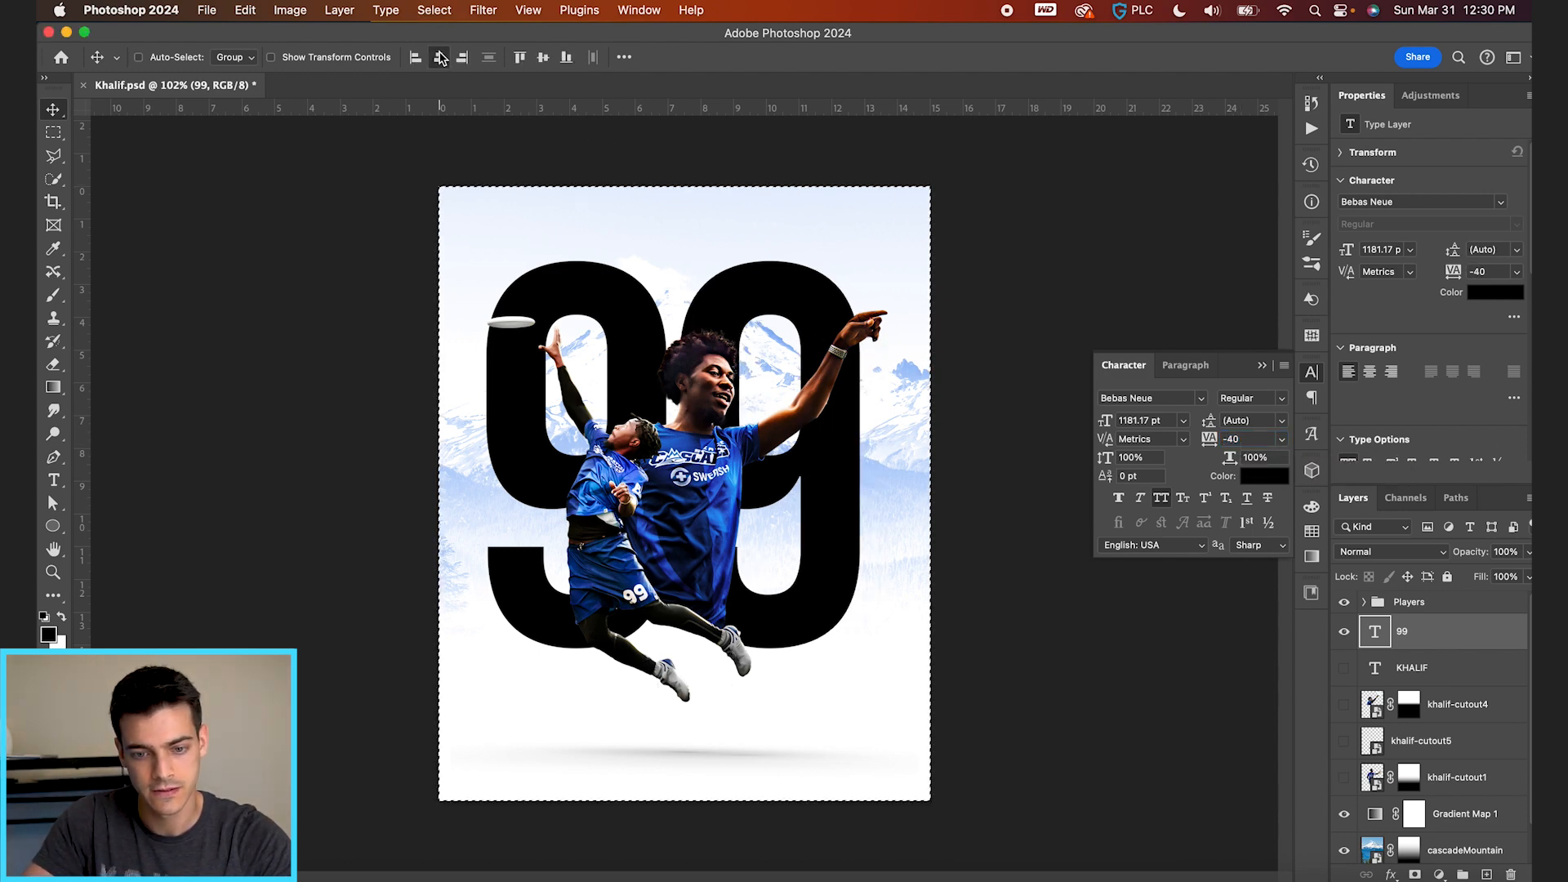
pyautogui.click(439, 57)
pyautogui.press('super+d')
# Scale the 99 down to about 95% around its centre and nudge it slightly downward
pyautogui.press('super+t')
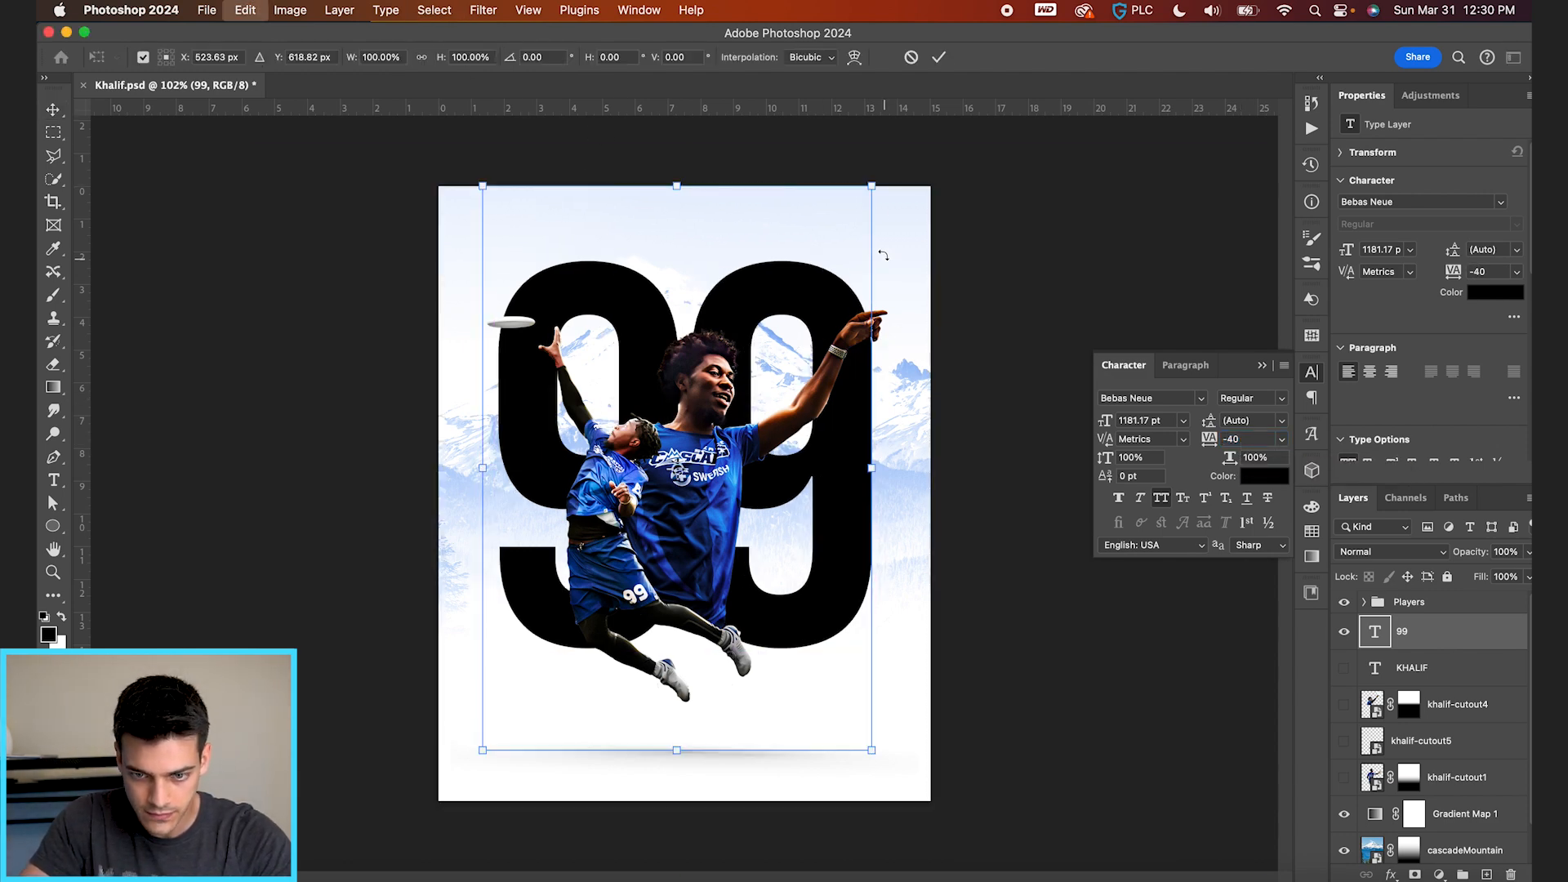
pyautogui.moveTo(872, 196); pyautogui.dragTo(865, 204)
pyautogui.press('Return')
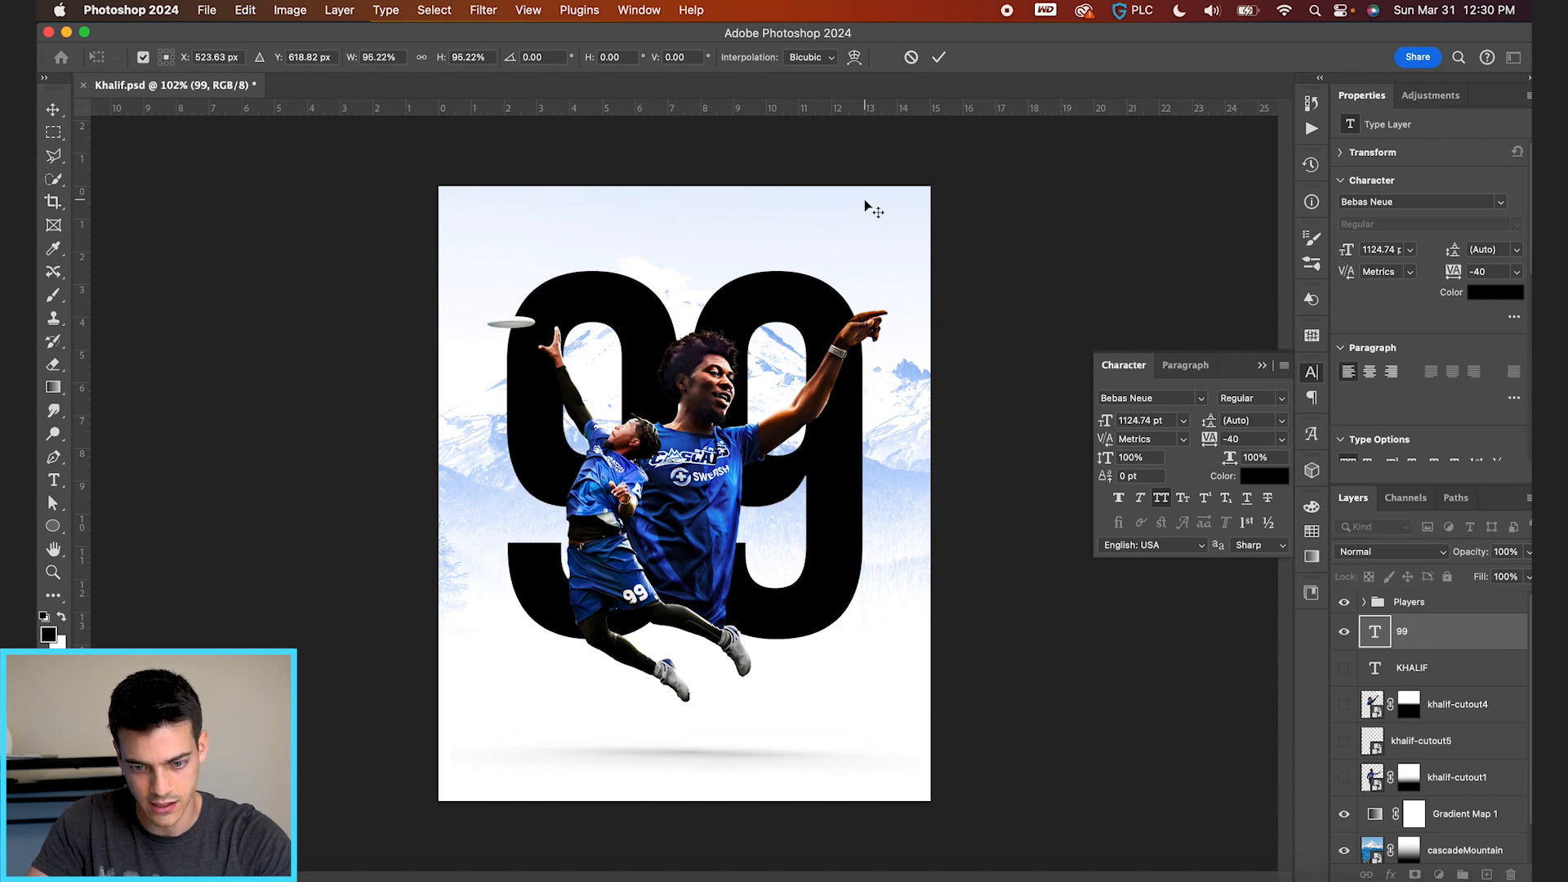
pyautogui.moveTo(835, 560); pyautogui.dragTo(835, 567)
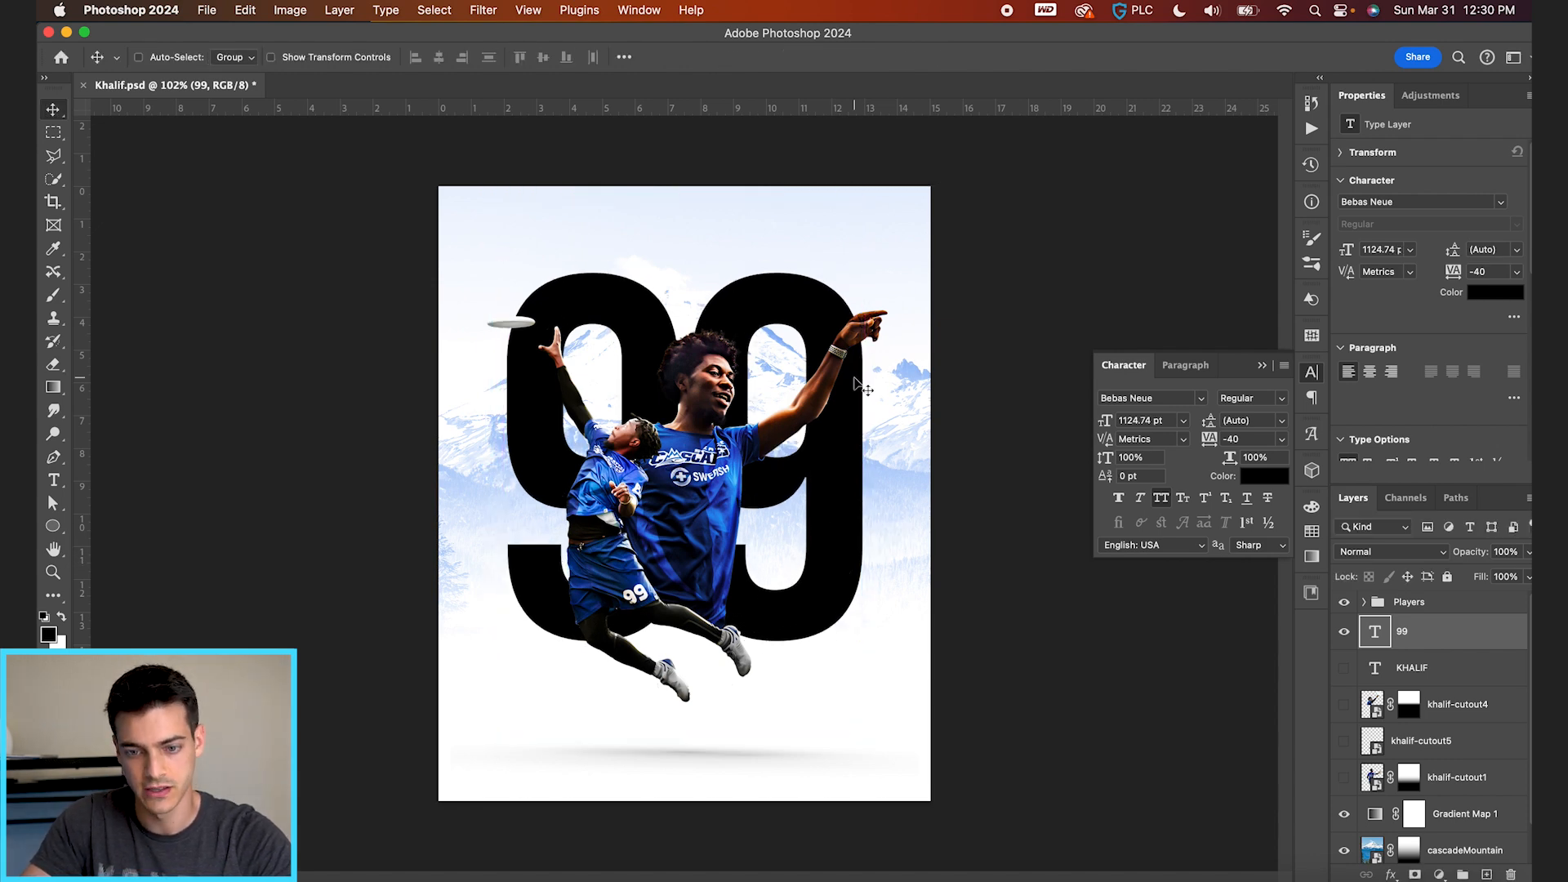
# Sample the light blue of the mountain slope beside the pointing hand as the foreground colour
pyautogui.scroll(3, 690, 448)
pyautogui.click(1312, 539)
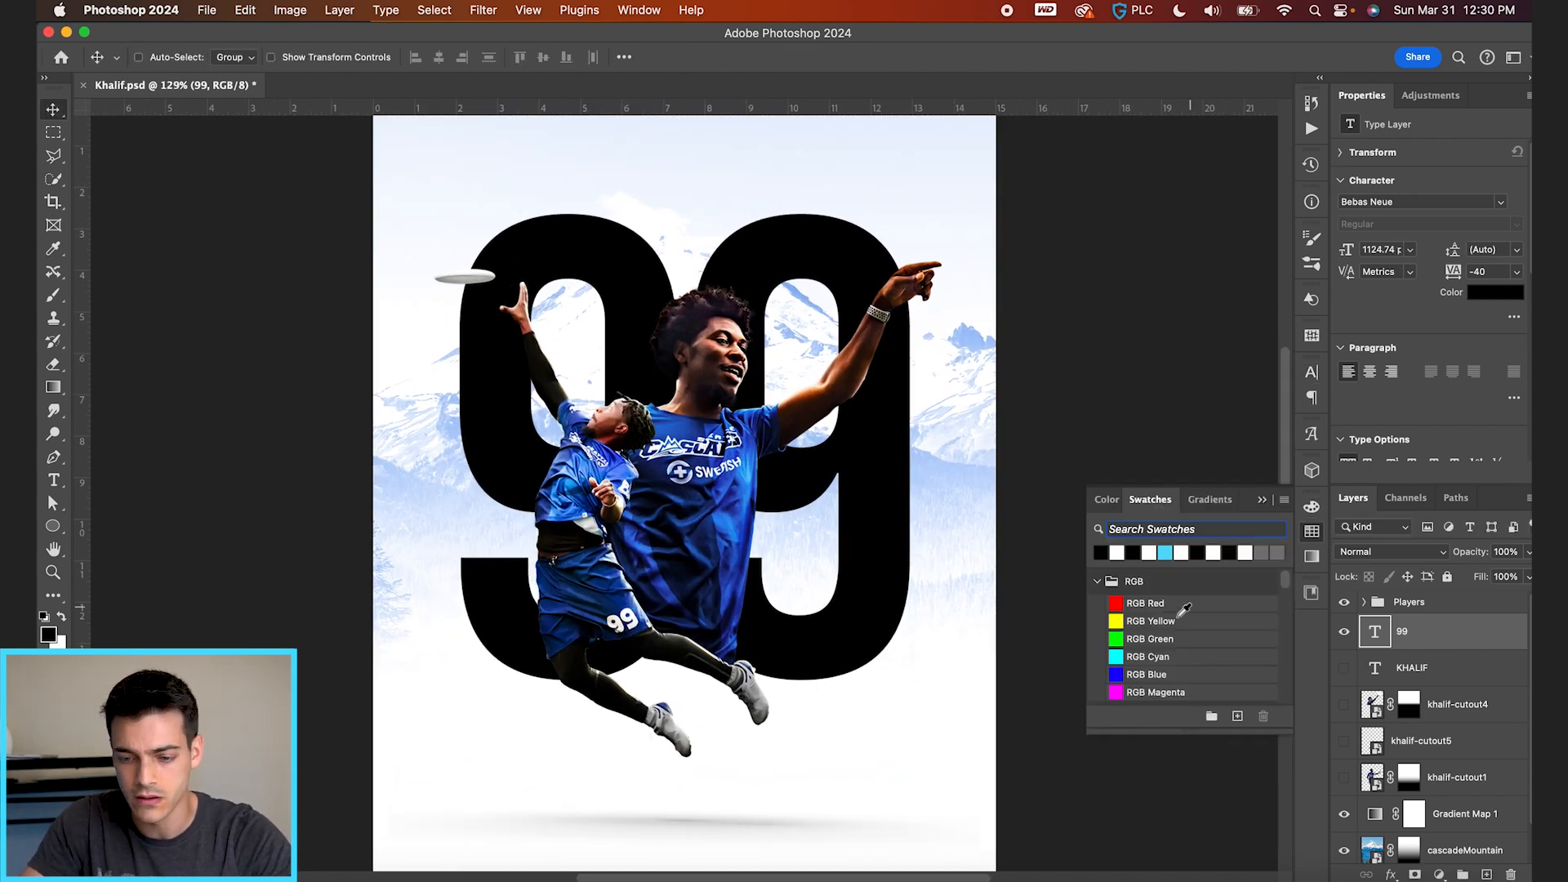
pyautogui.press('b')
pyautogui.keyDown('alt'); pyautogui.click(969, 334); pyautogui.keyUp('alt')
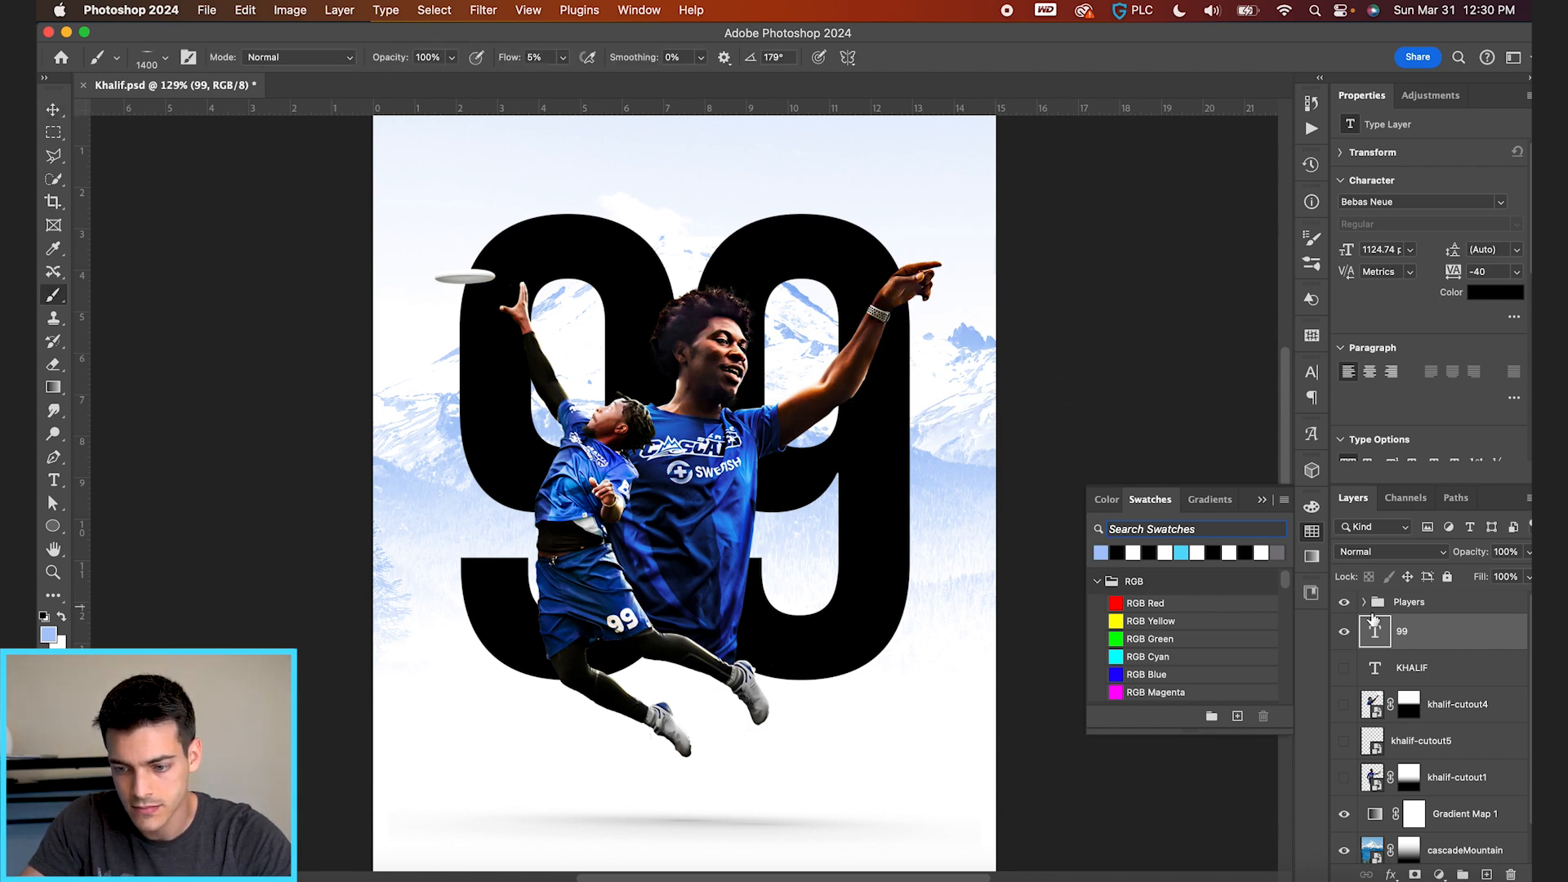
# Disable the cascadeMountain layer mask, sample a stronger blue from the forest as the foreground colour, and re-enable the mask
pyautogui.scroll(-1, 1373, 618)
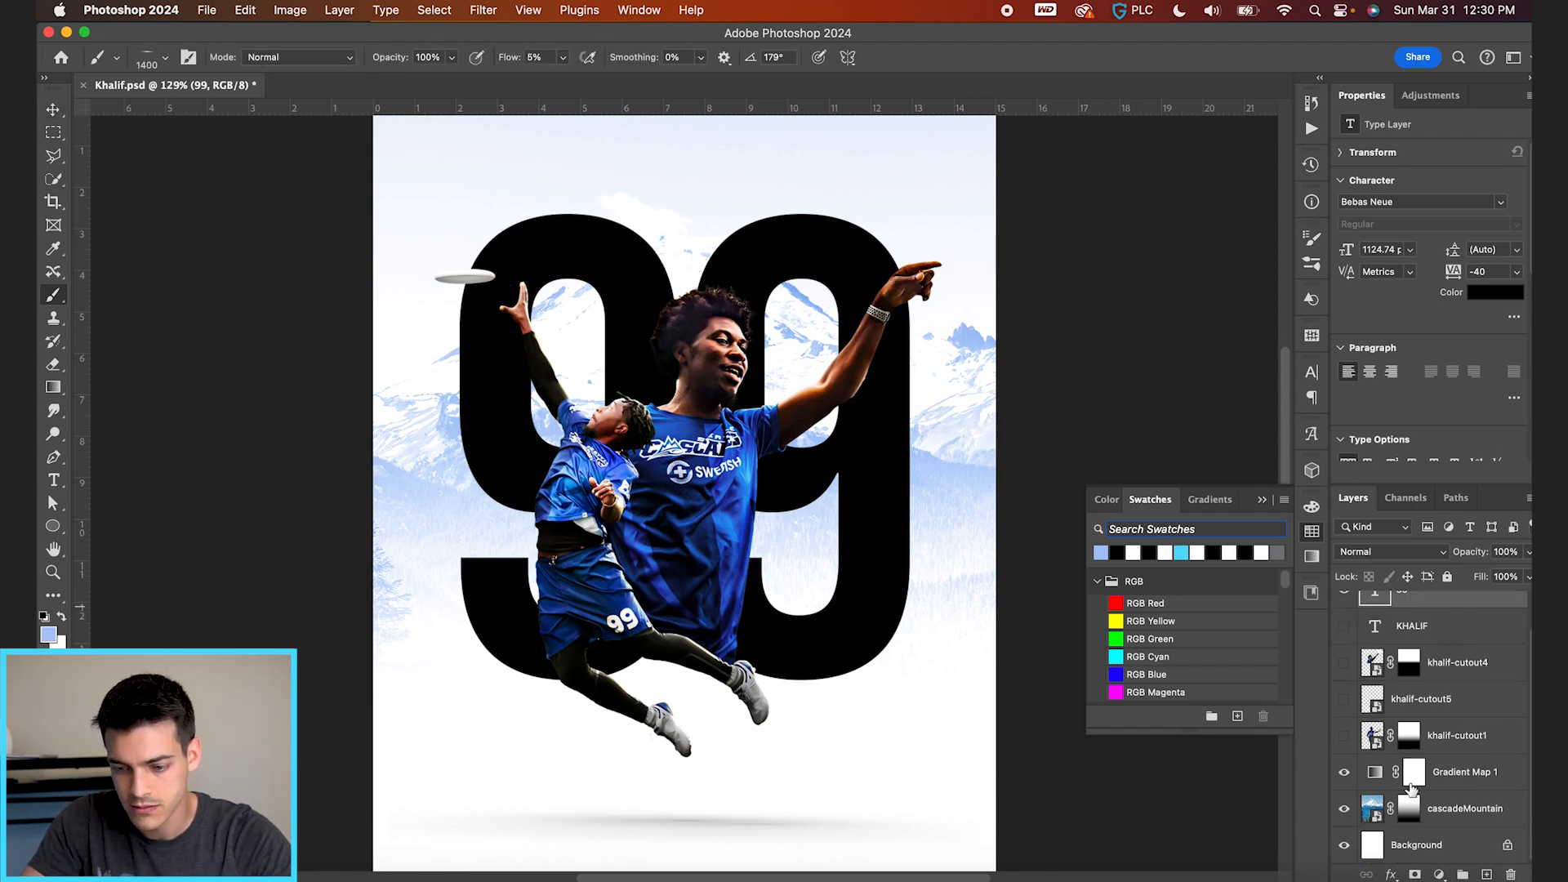
pyautogui.click(1345, 774)
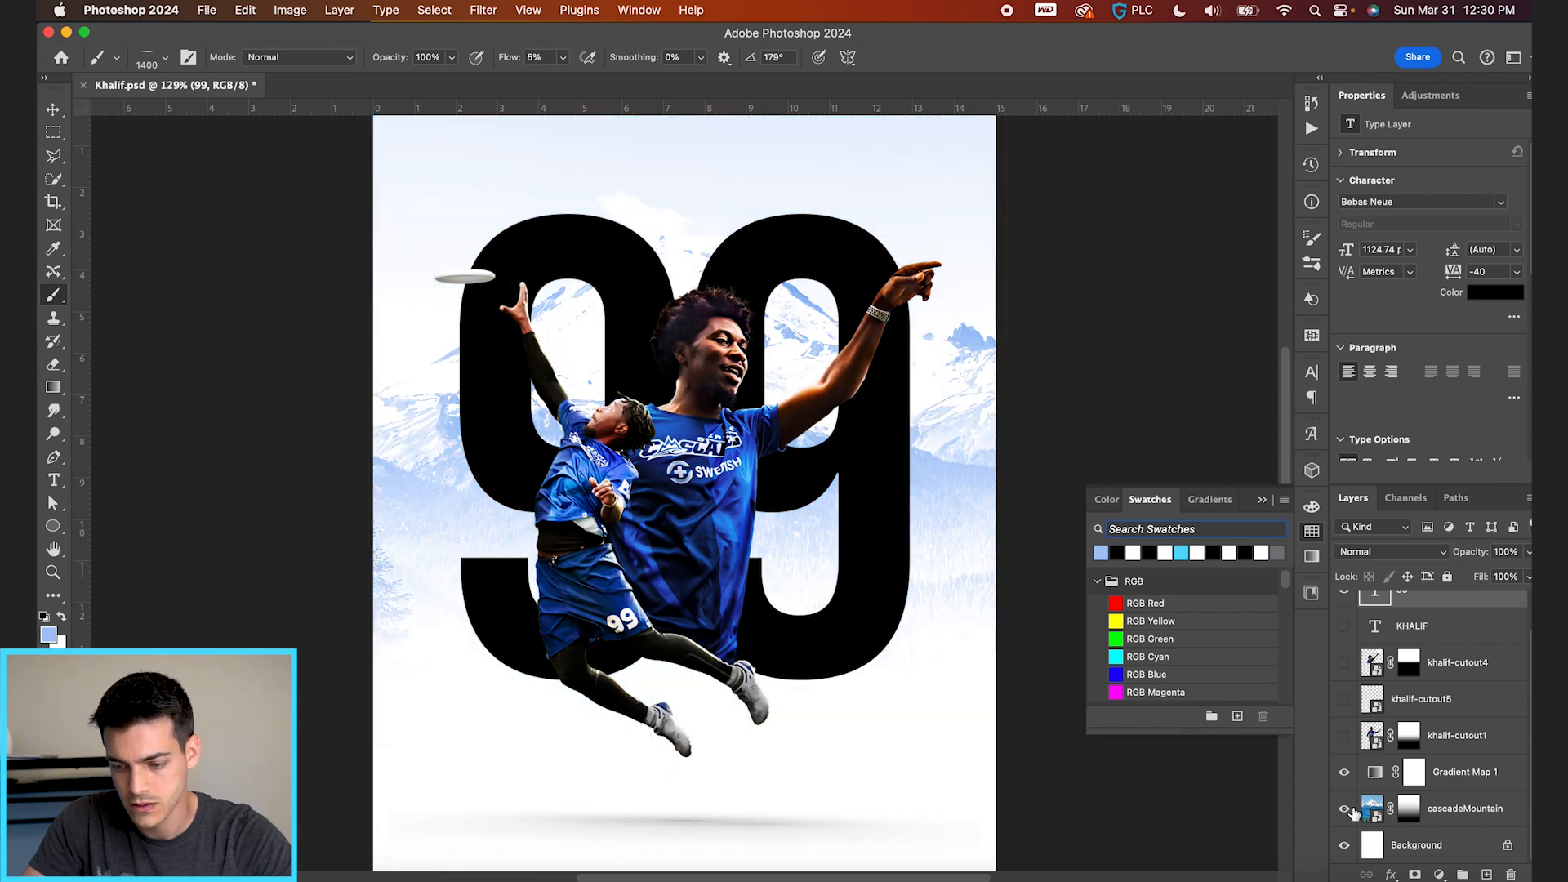
pyautogui.keyDown('shift'); pyautogui.click(1408, 811); pyautogui.keyUp('shift')
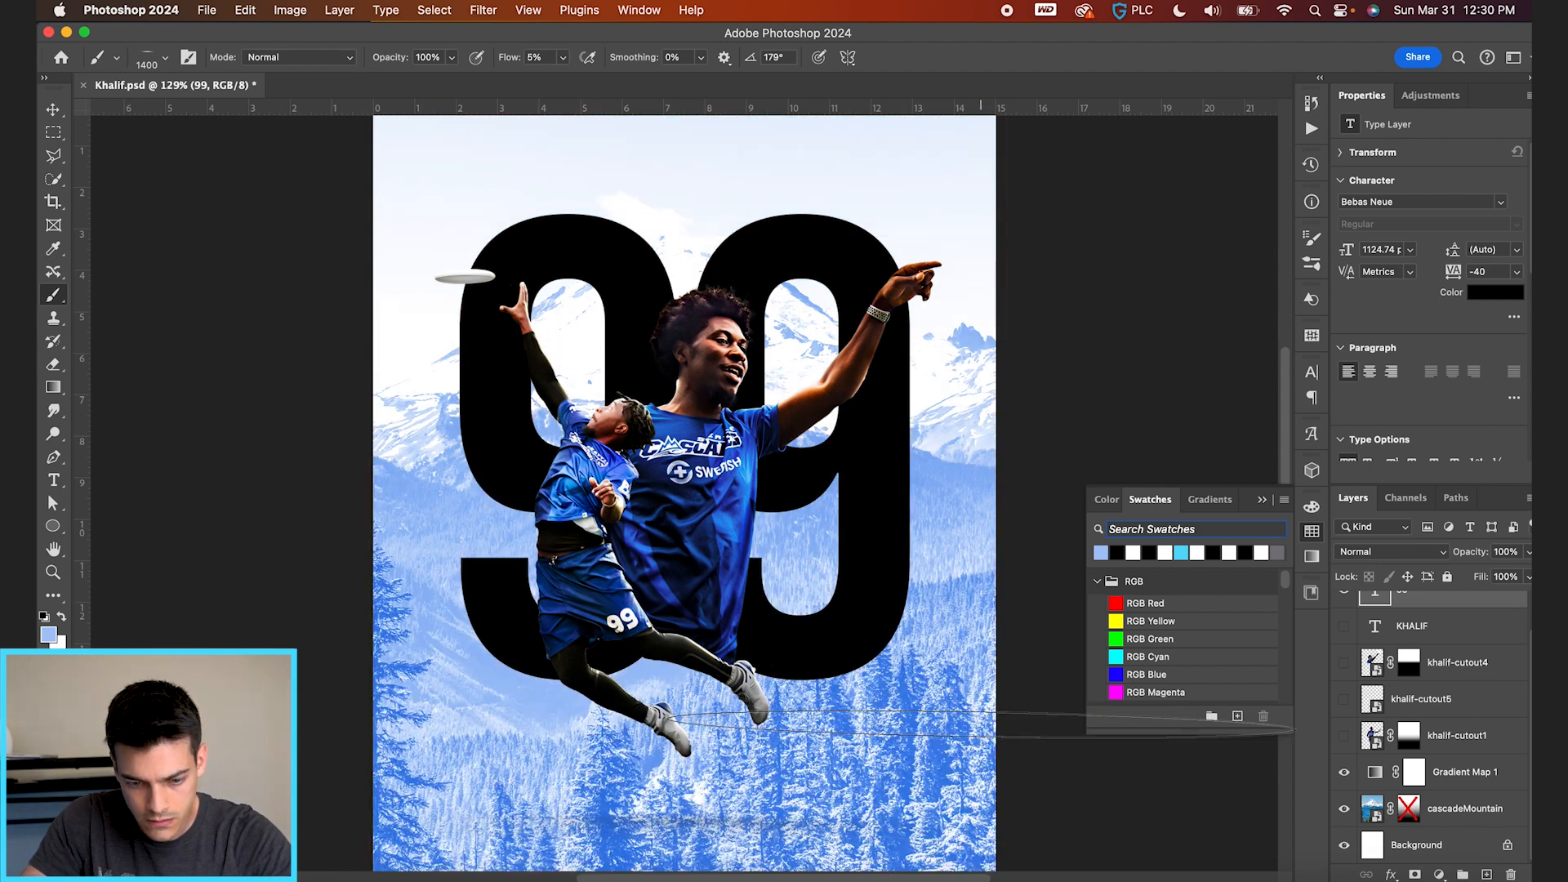
pyautogui.keyDown('alt'); pyautogui.click(615, 819); pyautogui.keyUp('alt')
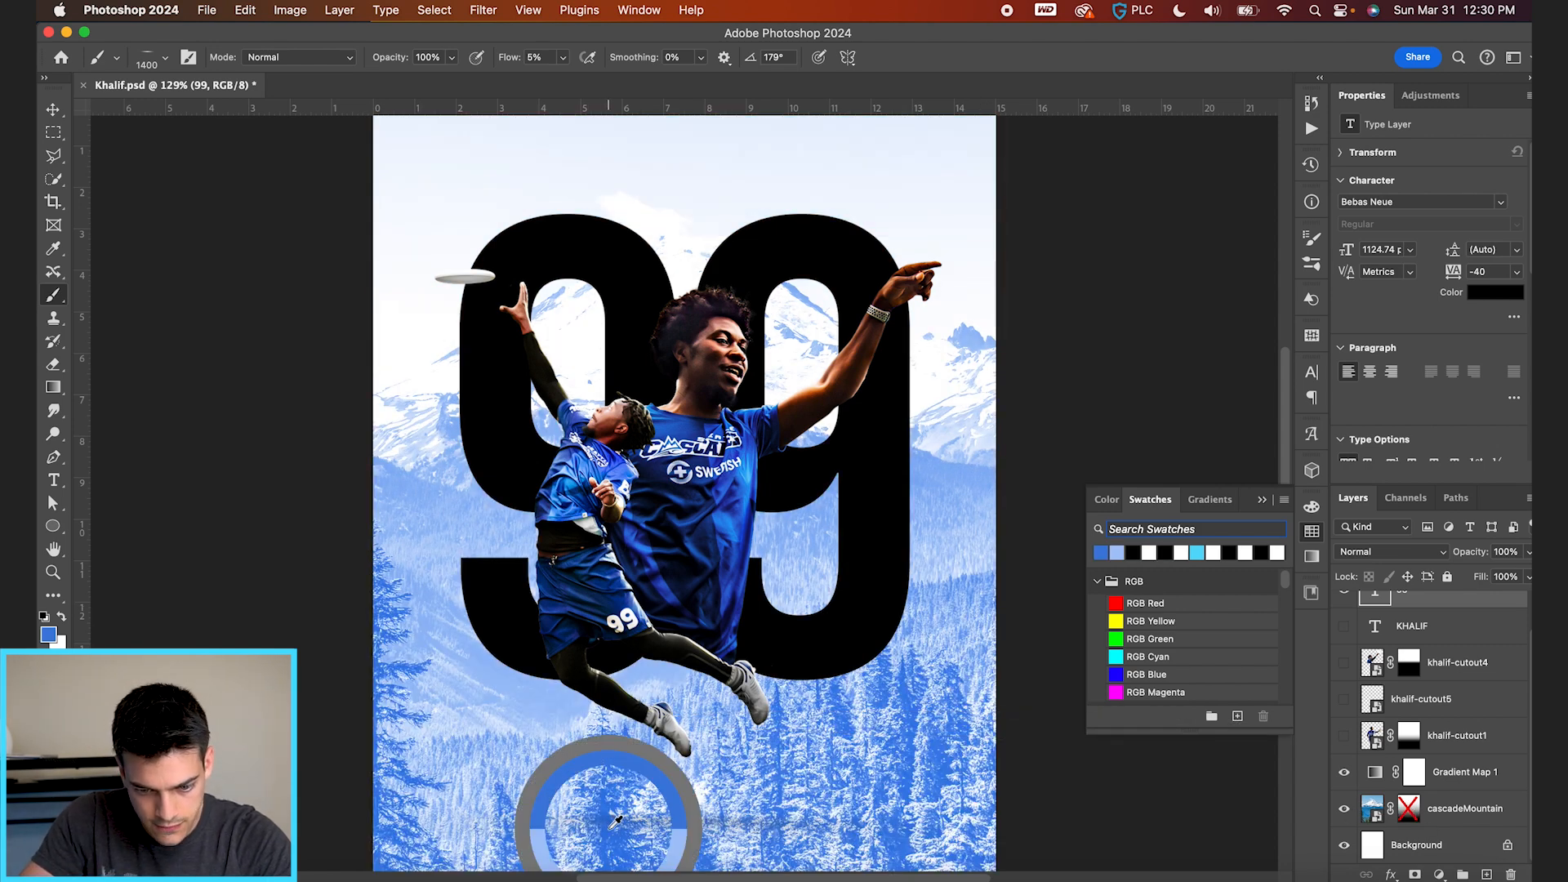
pyautogui.keyDown('shift'); pyautogui.click(1408, 817); pyautogui.keyUp('shift')
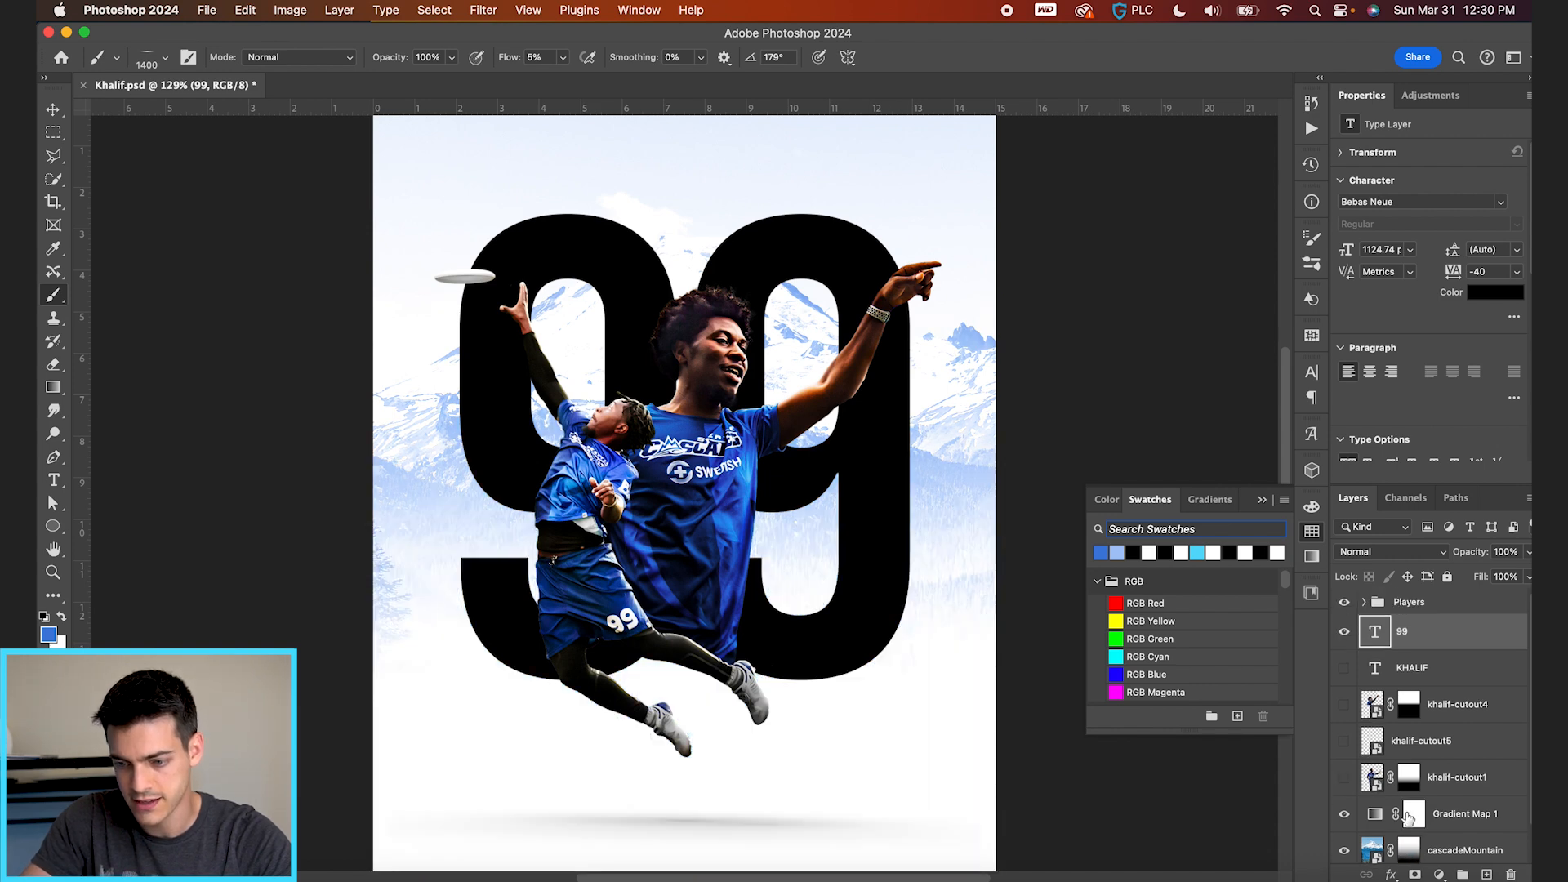
# Recolour the 99 with the sampled stronger blue and set its blend mode to Multiply
pyautogui.click(1101, 557)
pyautogui.press('v')
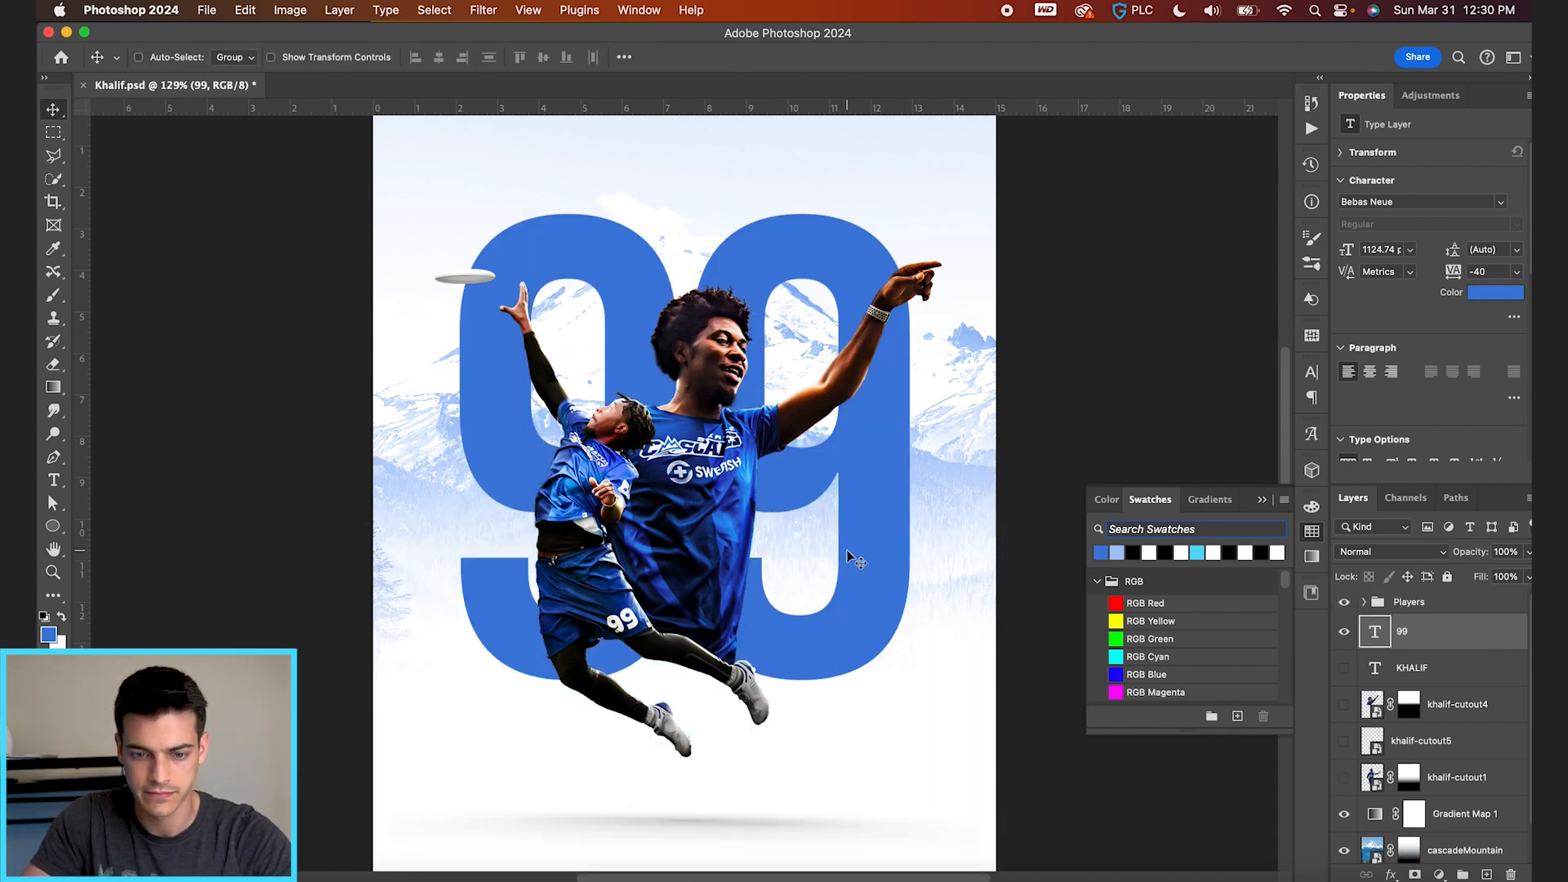
pyautogui.scroll(-3, 847, 558)
pyautogui.scroll(2, 847, 557)
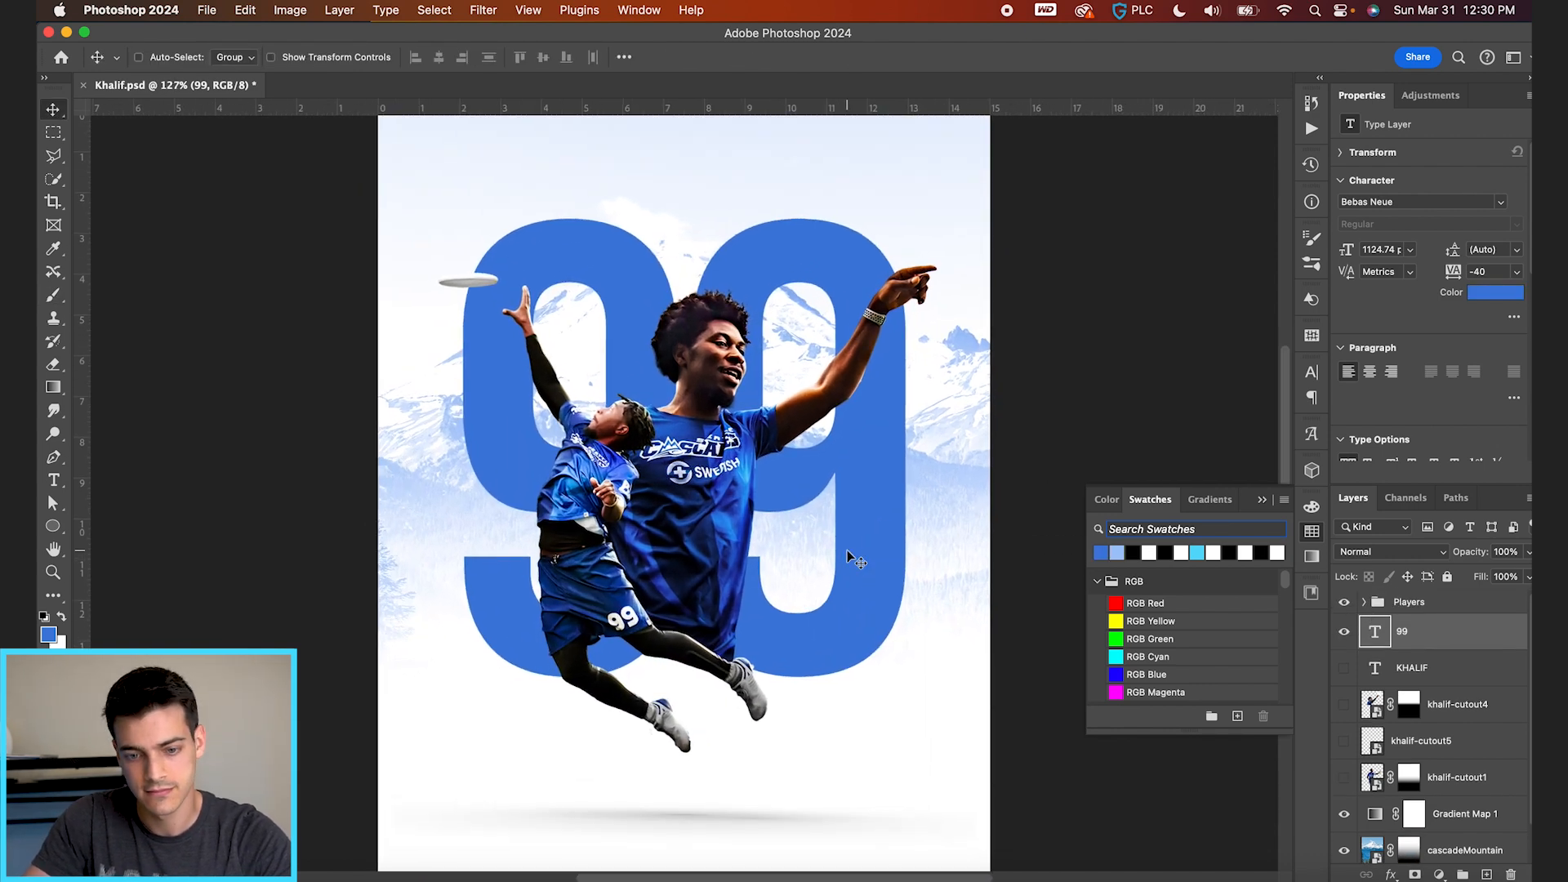
pyautogui.click(1422, 560)
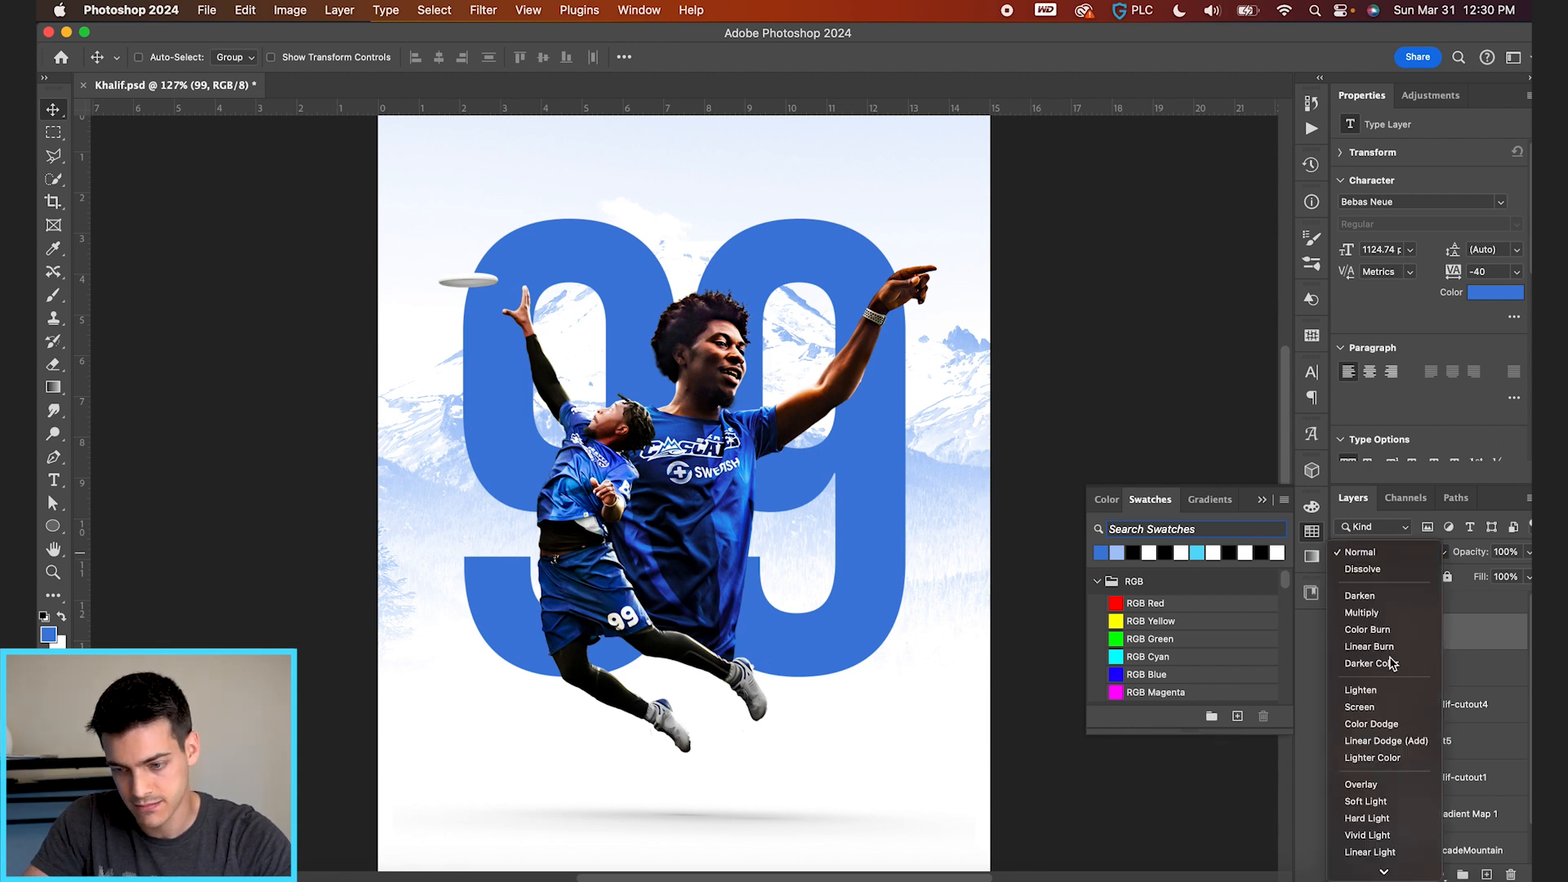
pyautogui.click(1387, 614)
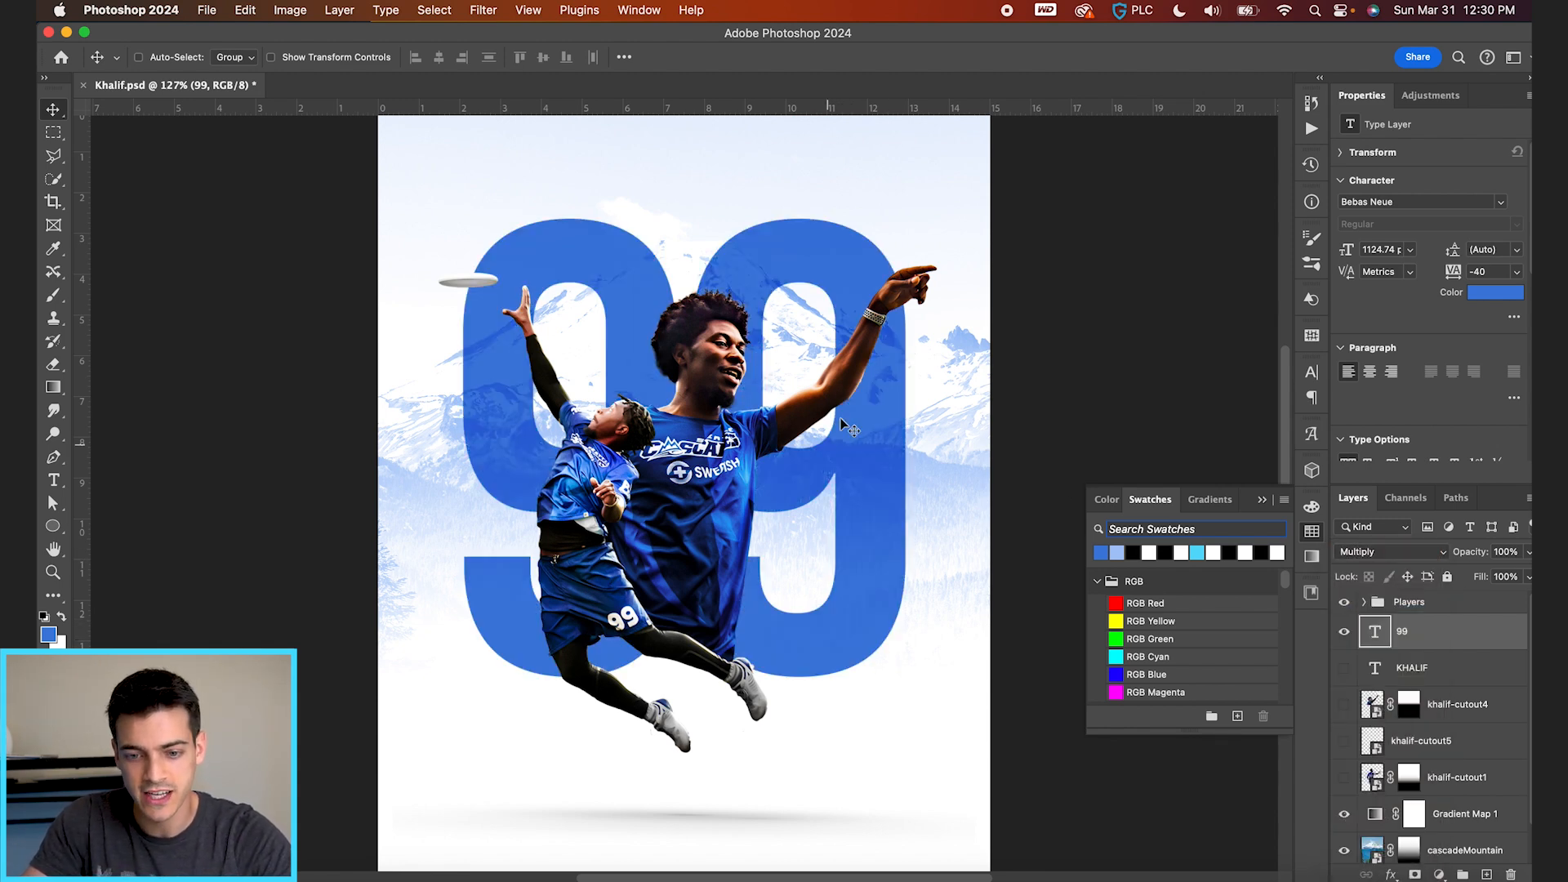
pyautogui.scroll(4, 939, 441)
pyautogui.hscroll(4, 961, 454)
pyautogui.scroll(2, 961, 453)
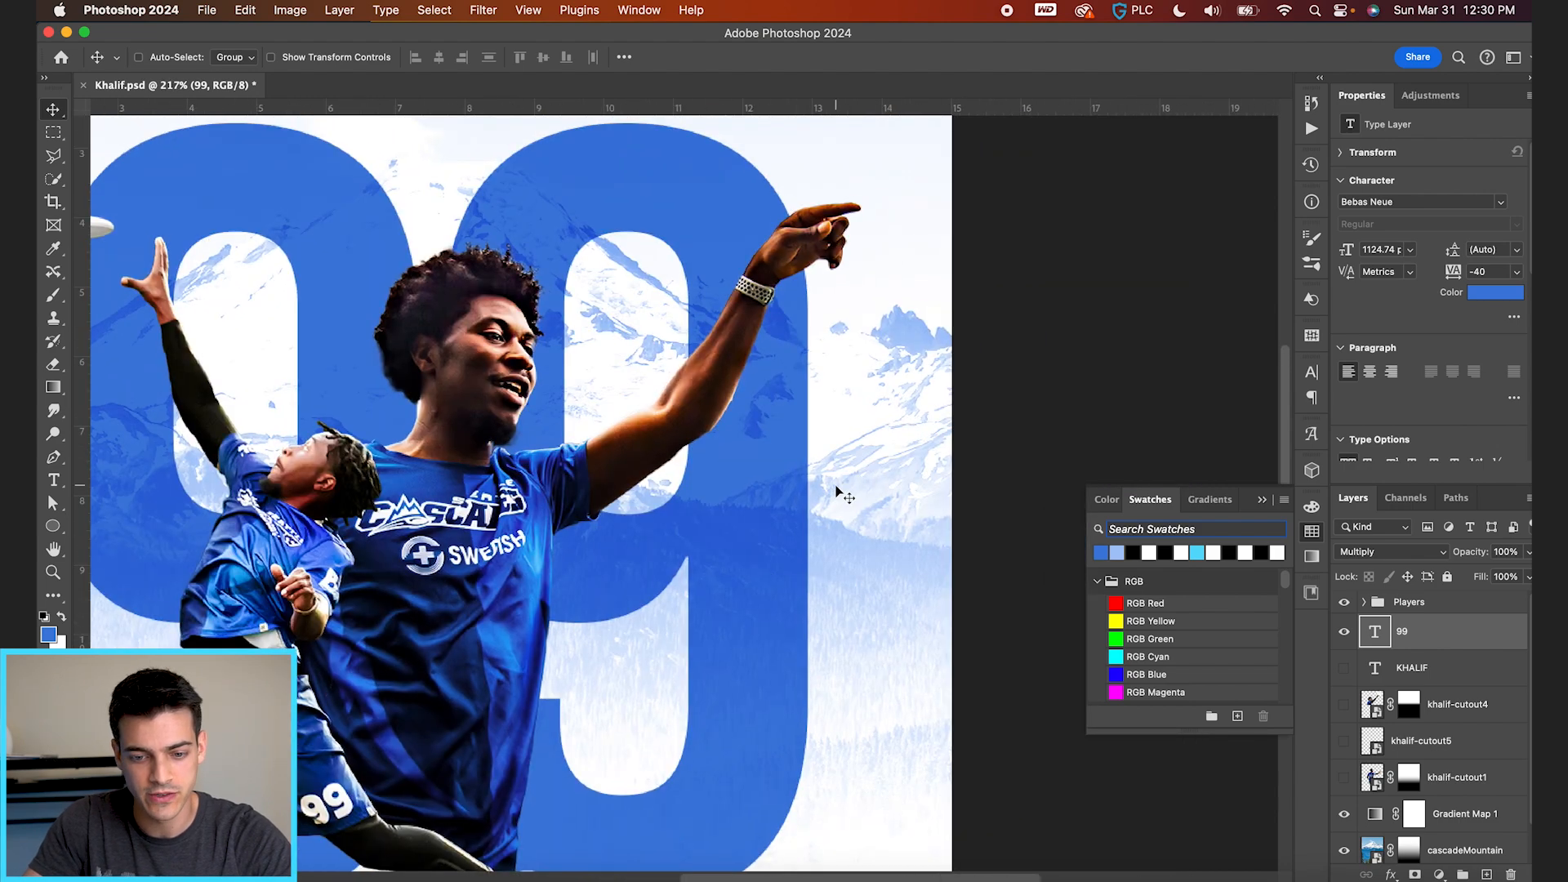
pyautogui.hscroll(-5, 836, 490)
pyautogui.scroll(1, 836, 490)
pyautogui.press('super+0')
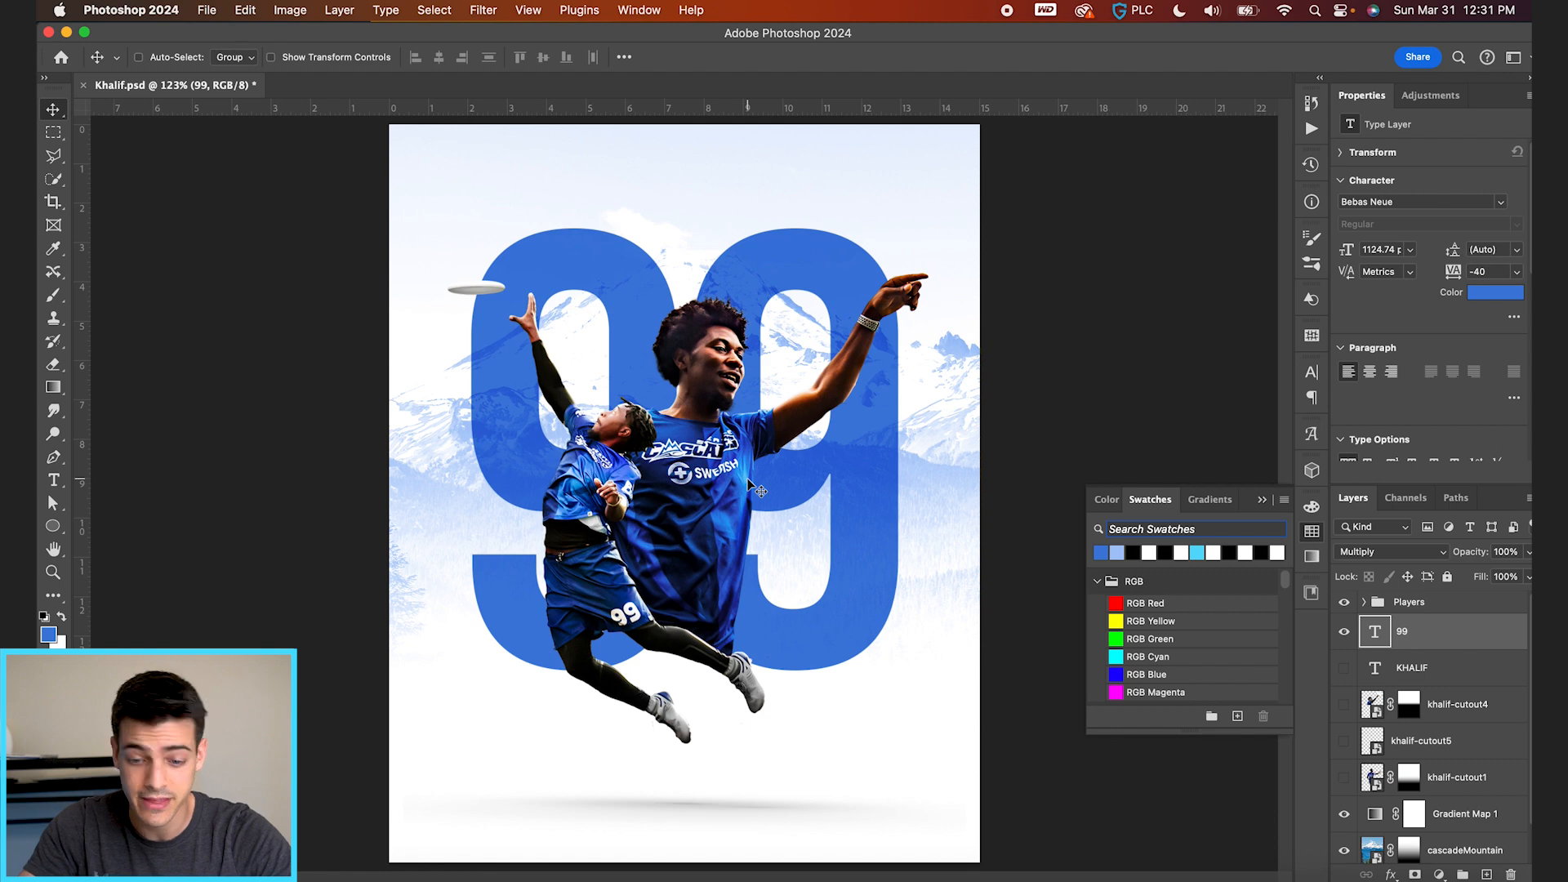
# Try adding a 2 px inside stroke to the 99 in the sampled blue
pyautogui.click(1391, 874)
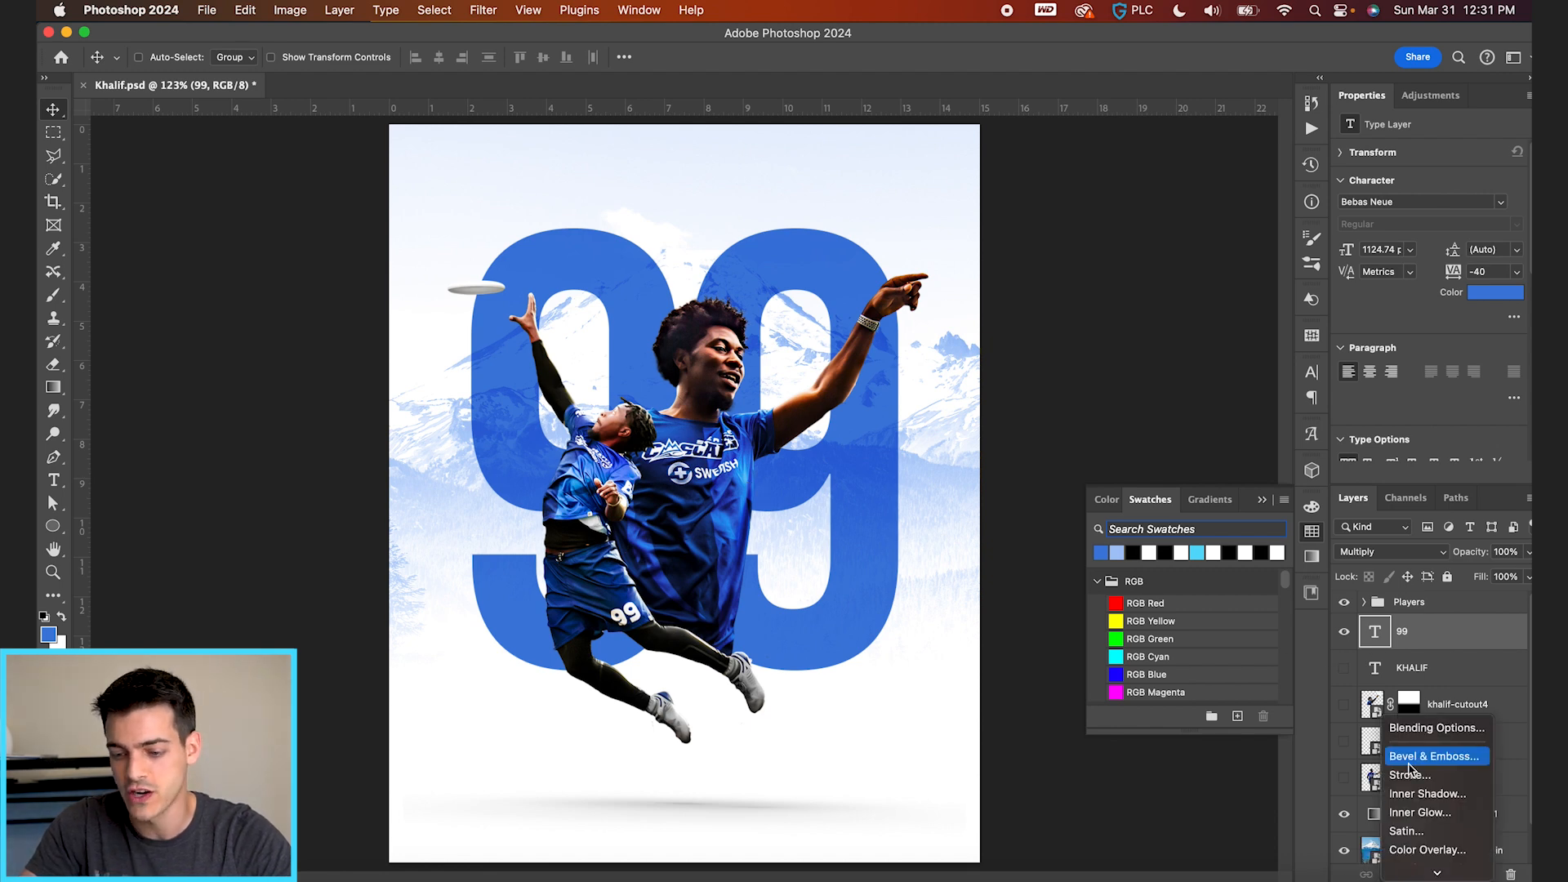
pyautogui.click(1410, 778)
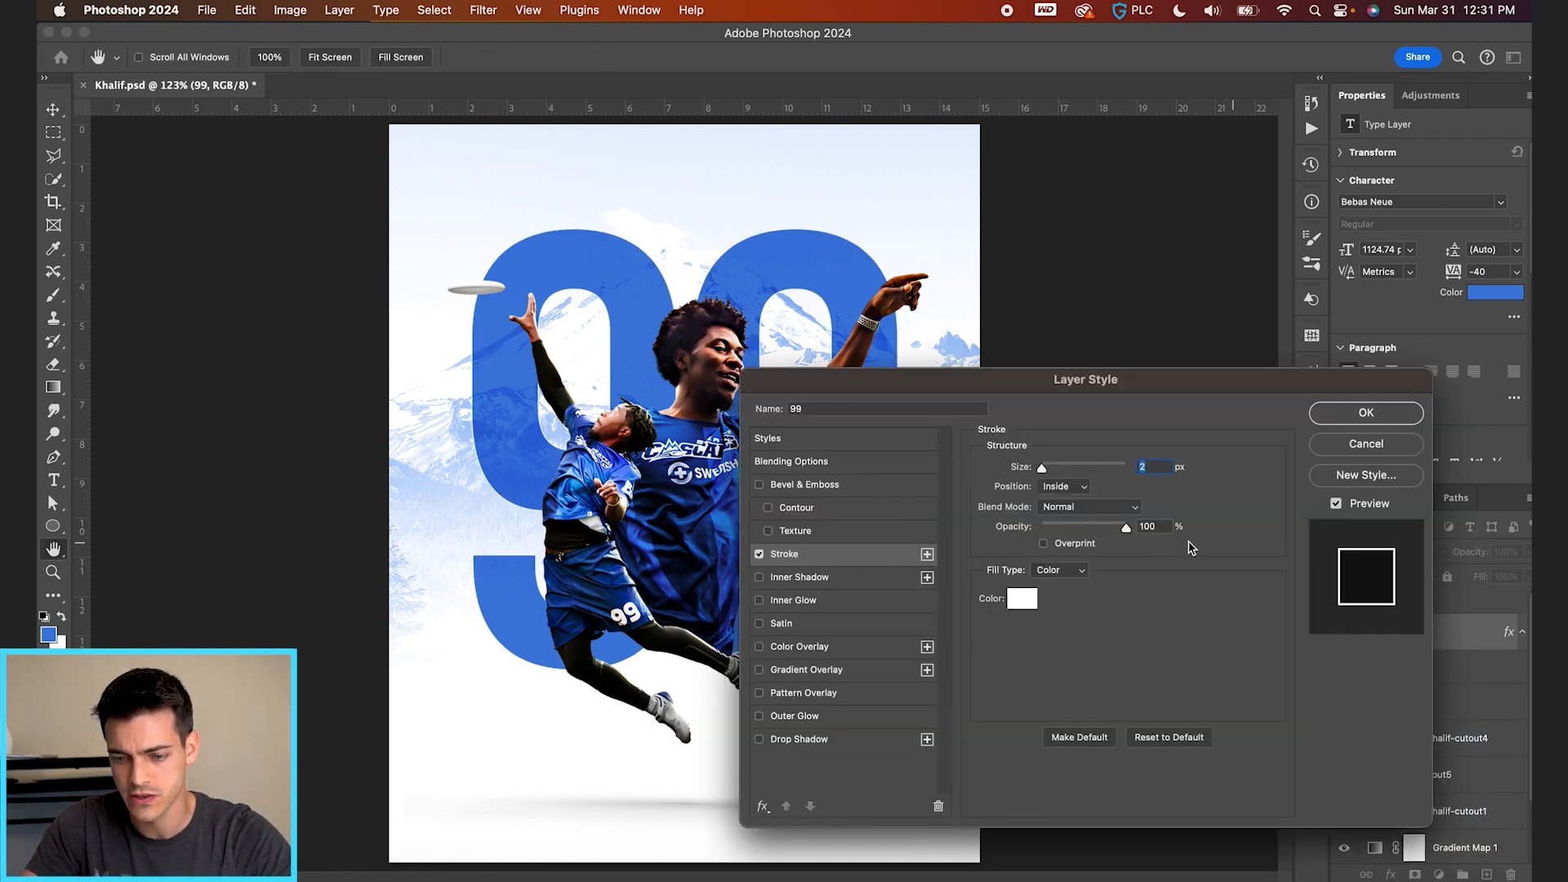
pyautogui.moveTo(1143, 382)
pyautogui.mouseDown()
pyautogui.moveTo(1073, 196)
pyautogui.moveTo(1067, 116)
pyautogui.moveTo(1144, 666)
pyautogui.moveTo(1197, 640)
pyautogui.mouseUp()
pyautogui.click(948, 334)
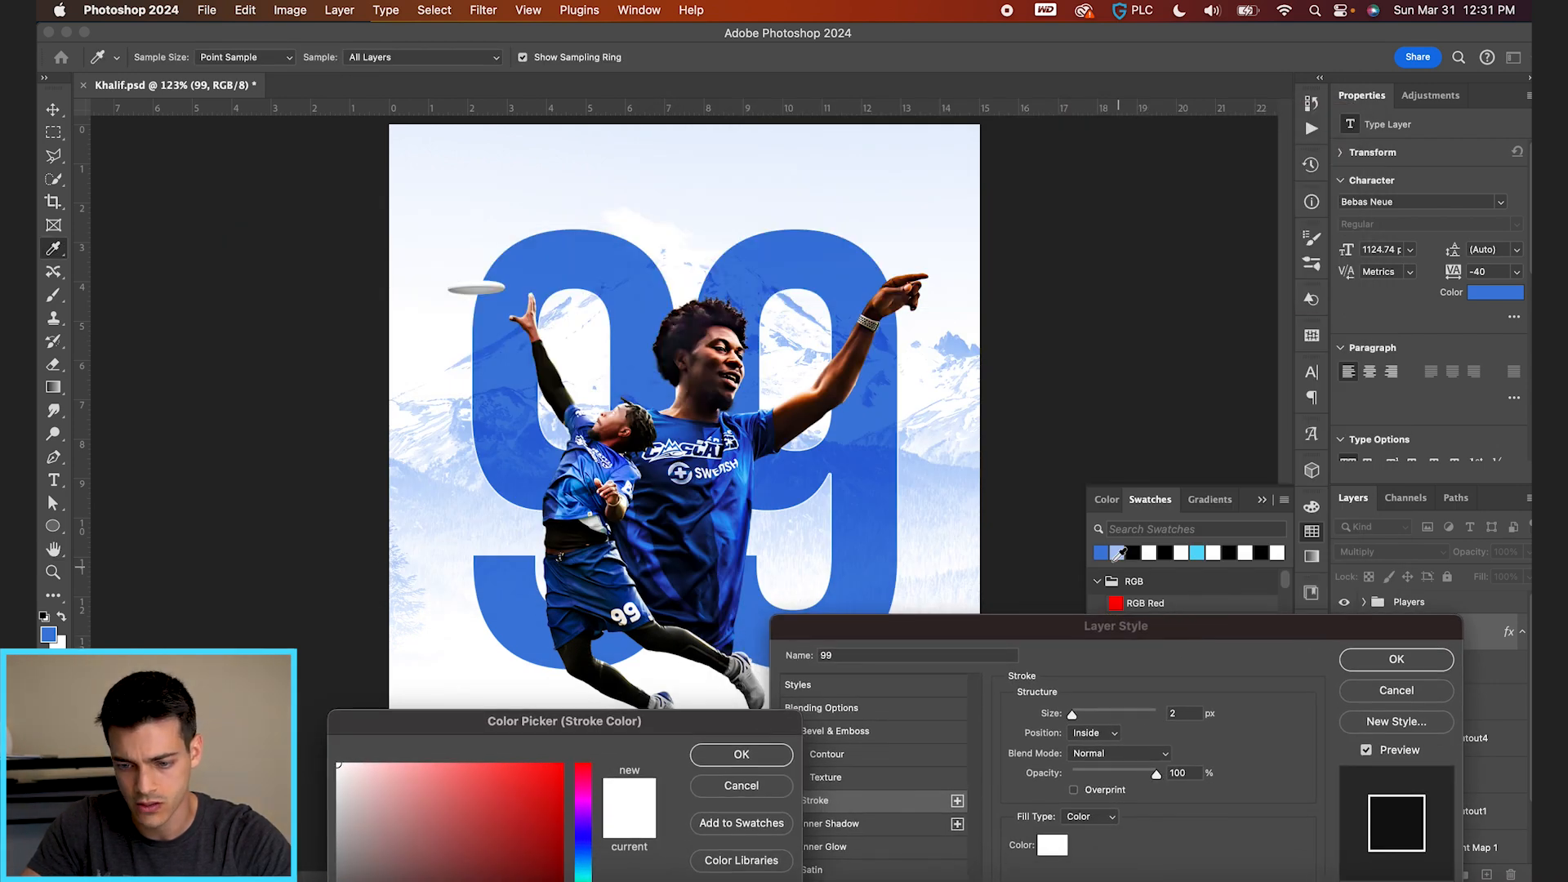
pyautogui.click(1117, 555)
pyautogui.press('Return')
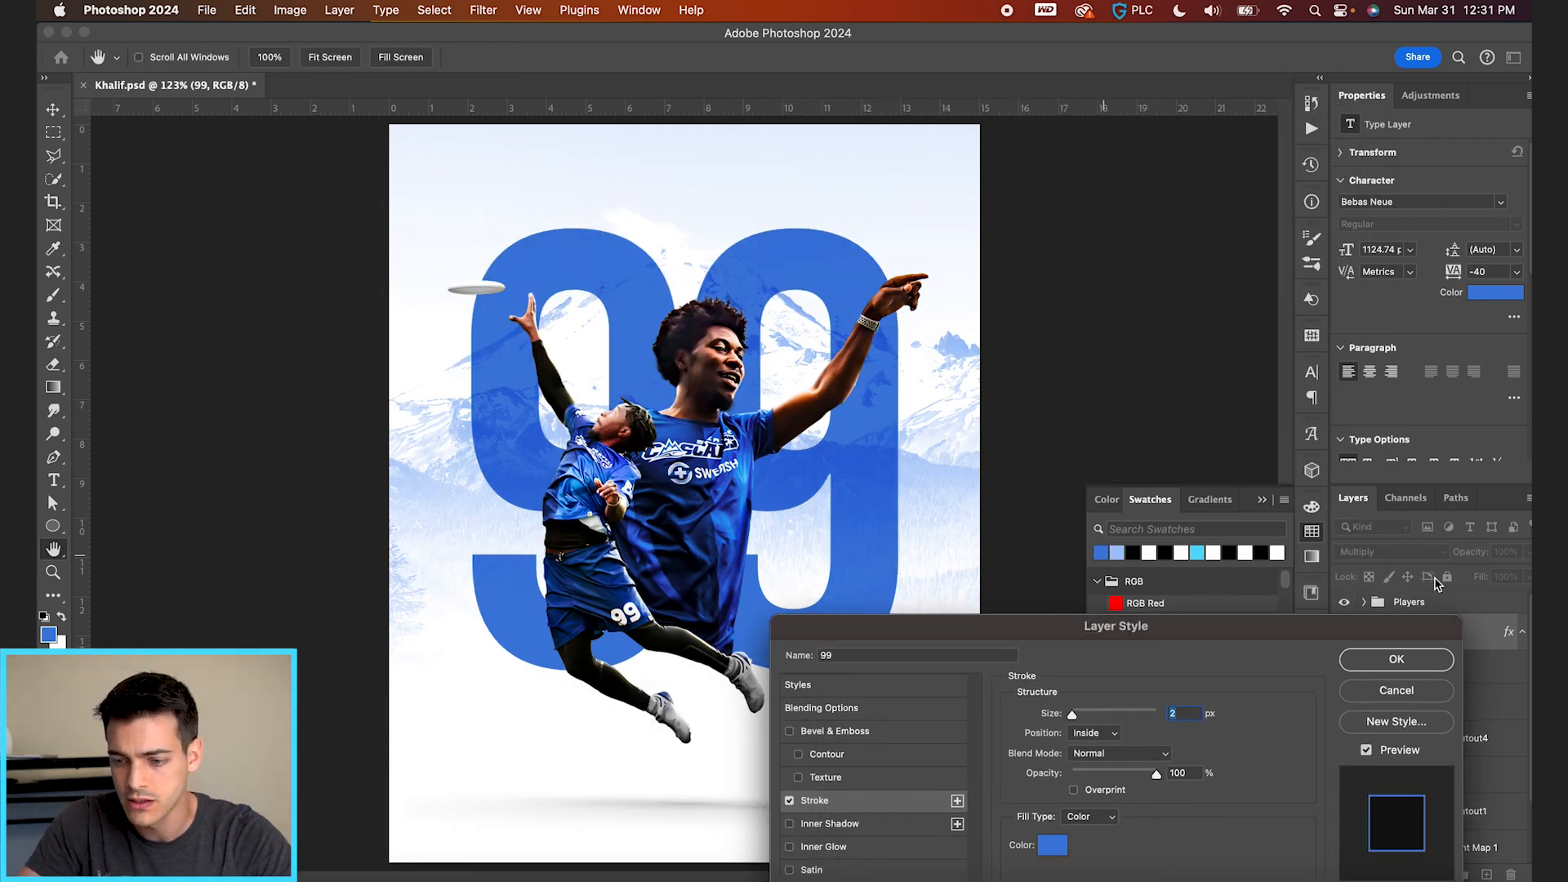
pyautogui.press('Return')
# Try setting the 99's fill to 0% so only the outline shows, and undo both the fill change and the stroke
pyautogui.moveTo(1479, 577); pyautogui.dragTo(1047, 551)
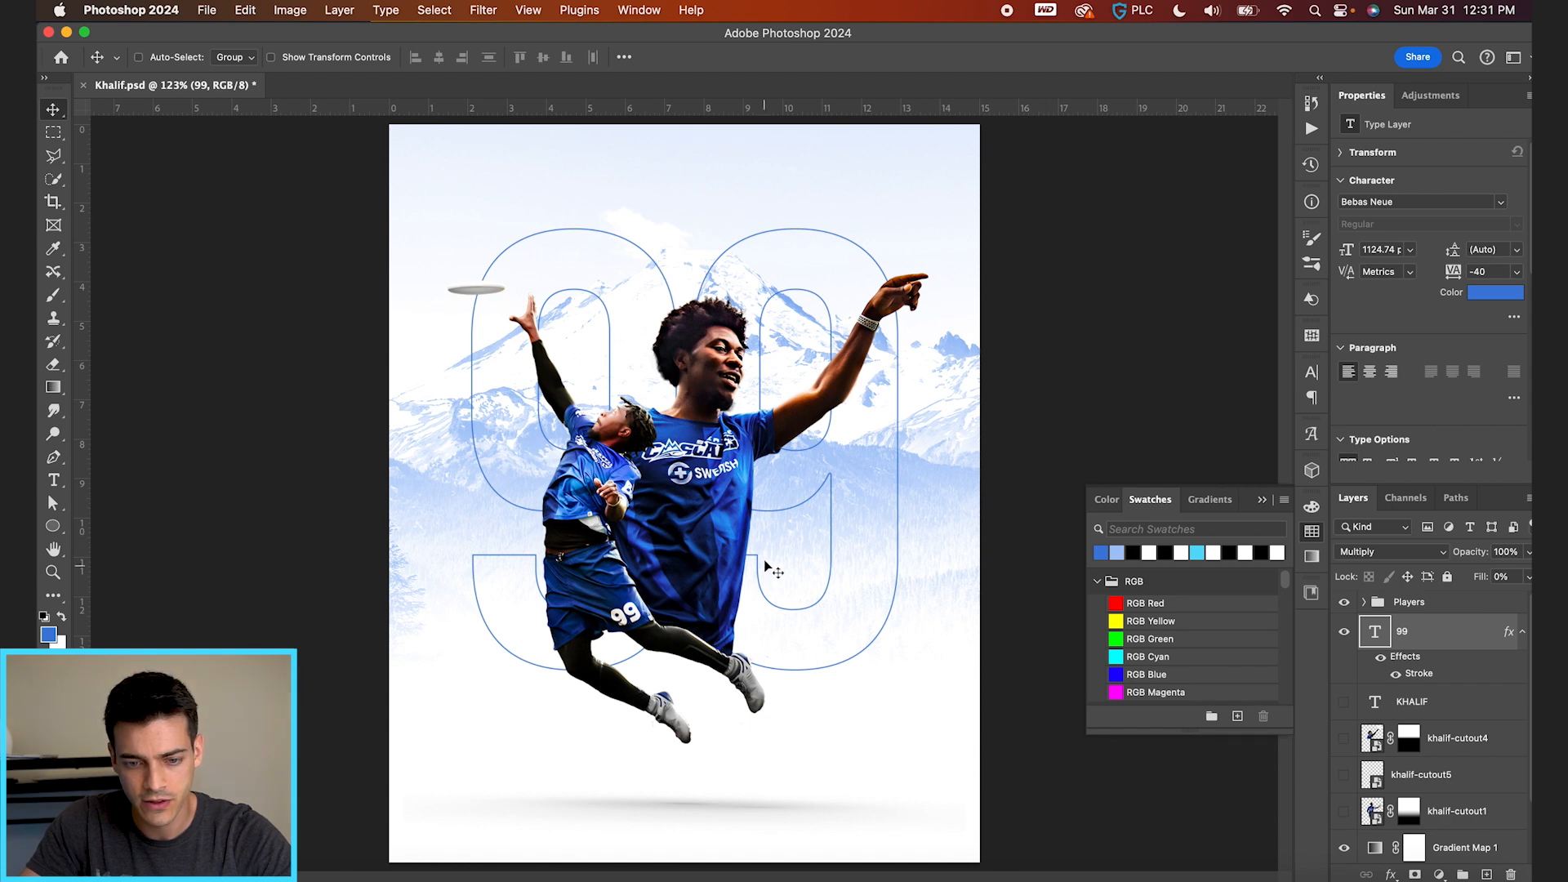
pyautogui.press('super+0')
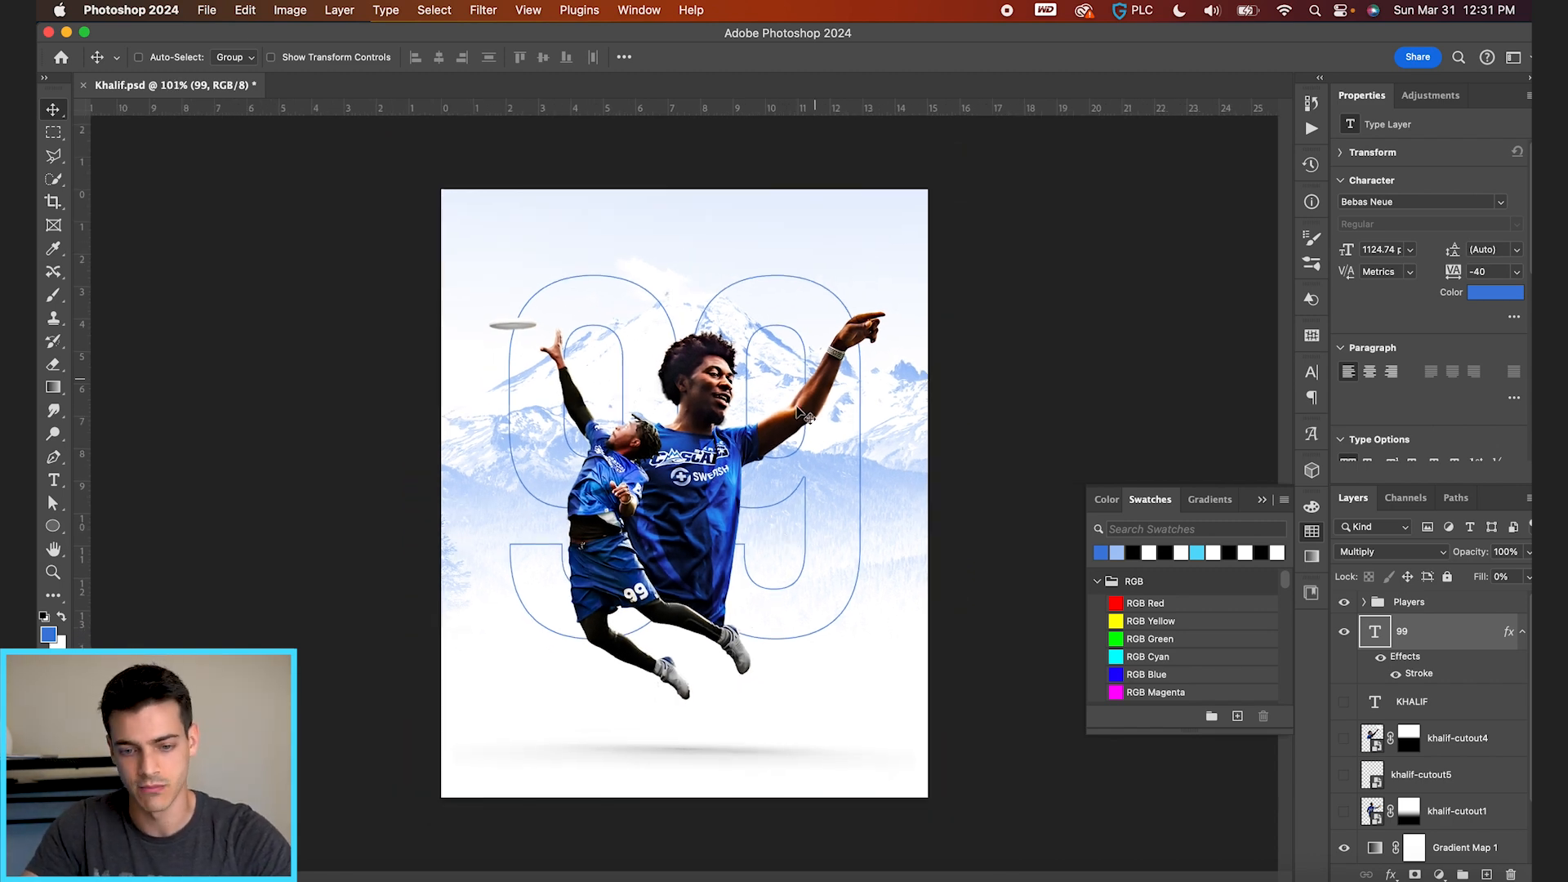
pyautogui.press('super+equal')
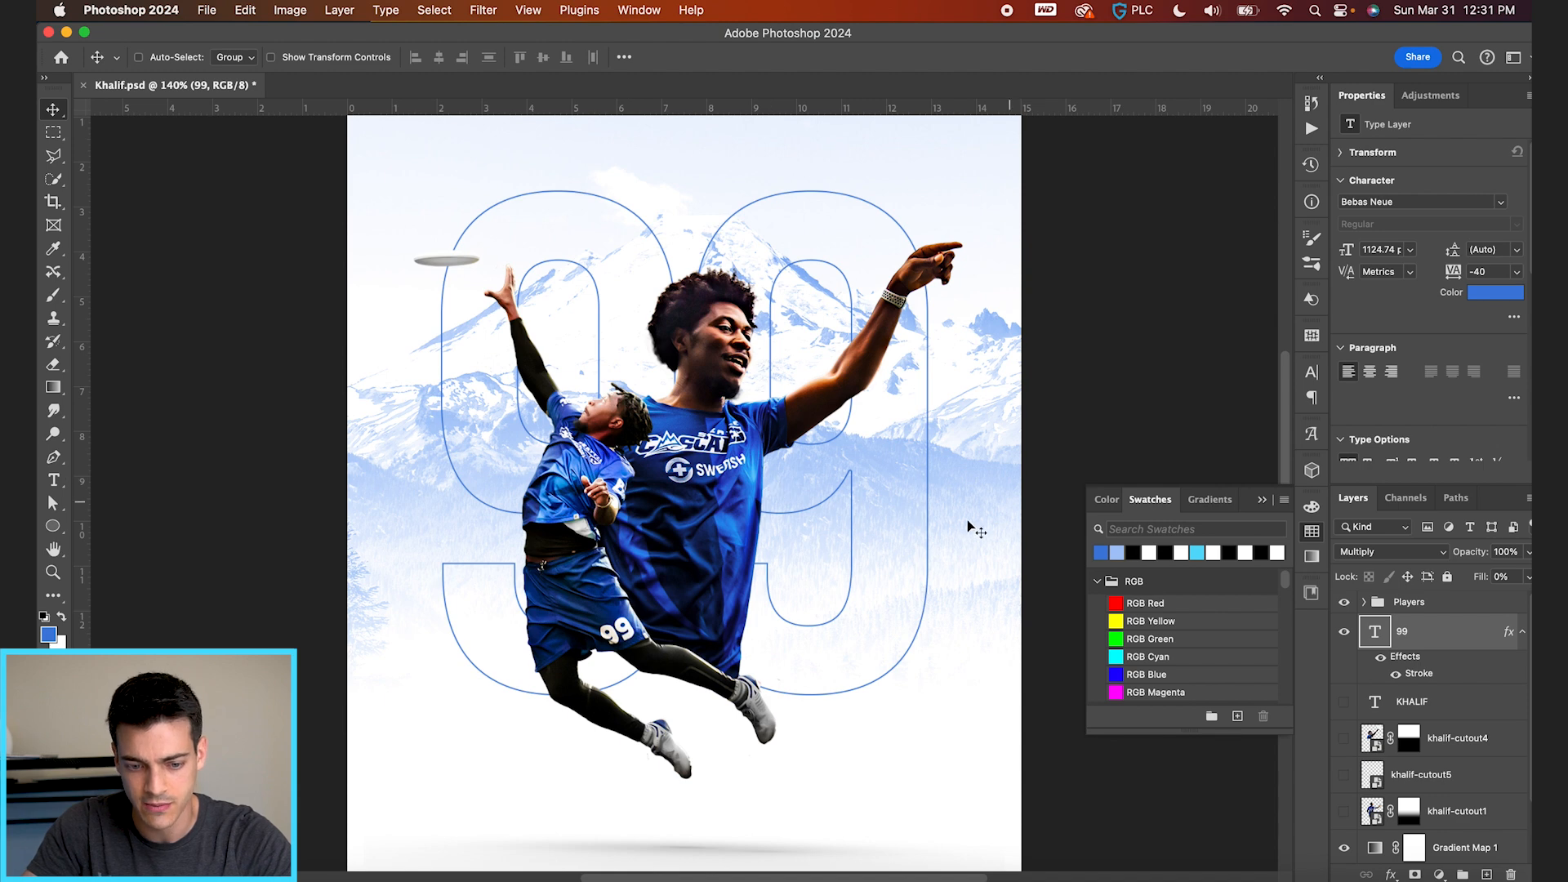
pyautogui.press('super+z')
pyautogui.press('super+z')
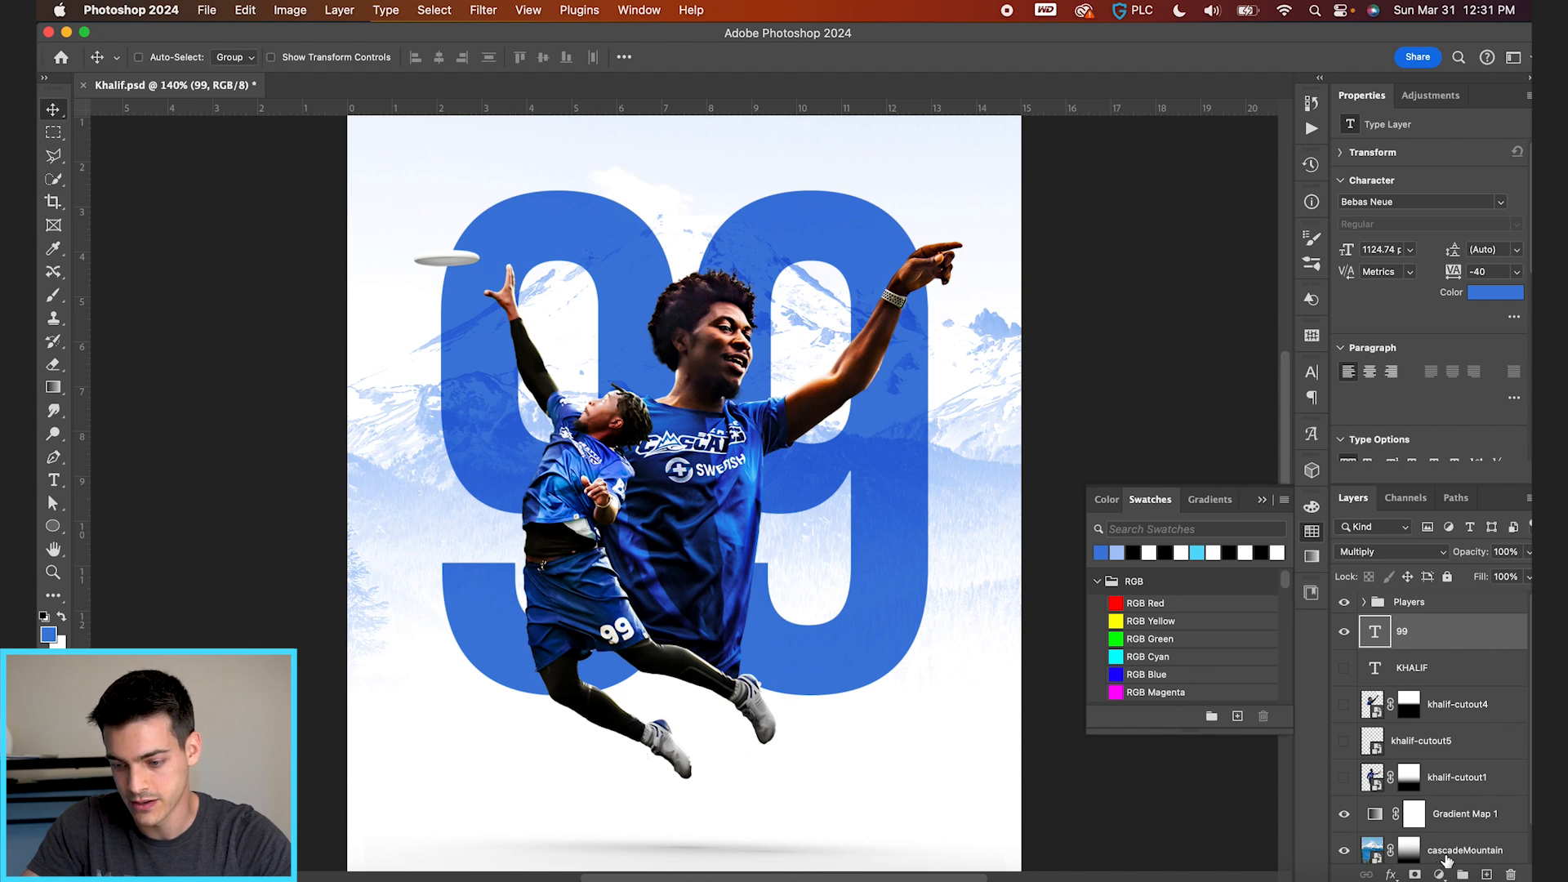
# Place the 99 layer in its own group and clip a Curves adjustment layer to that group
pyautogui.click(1462, 875)
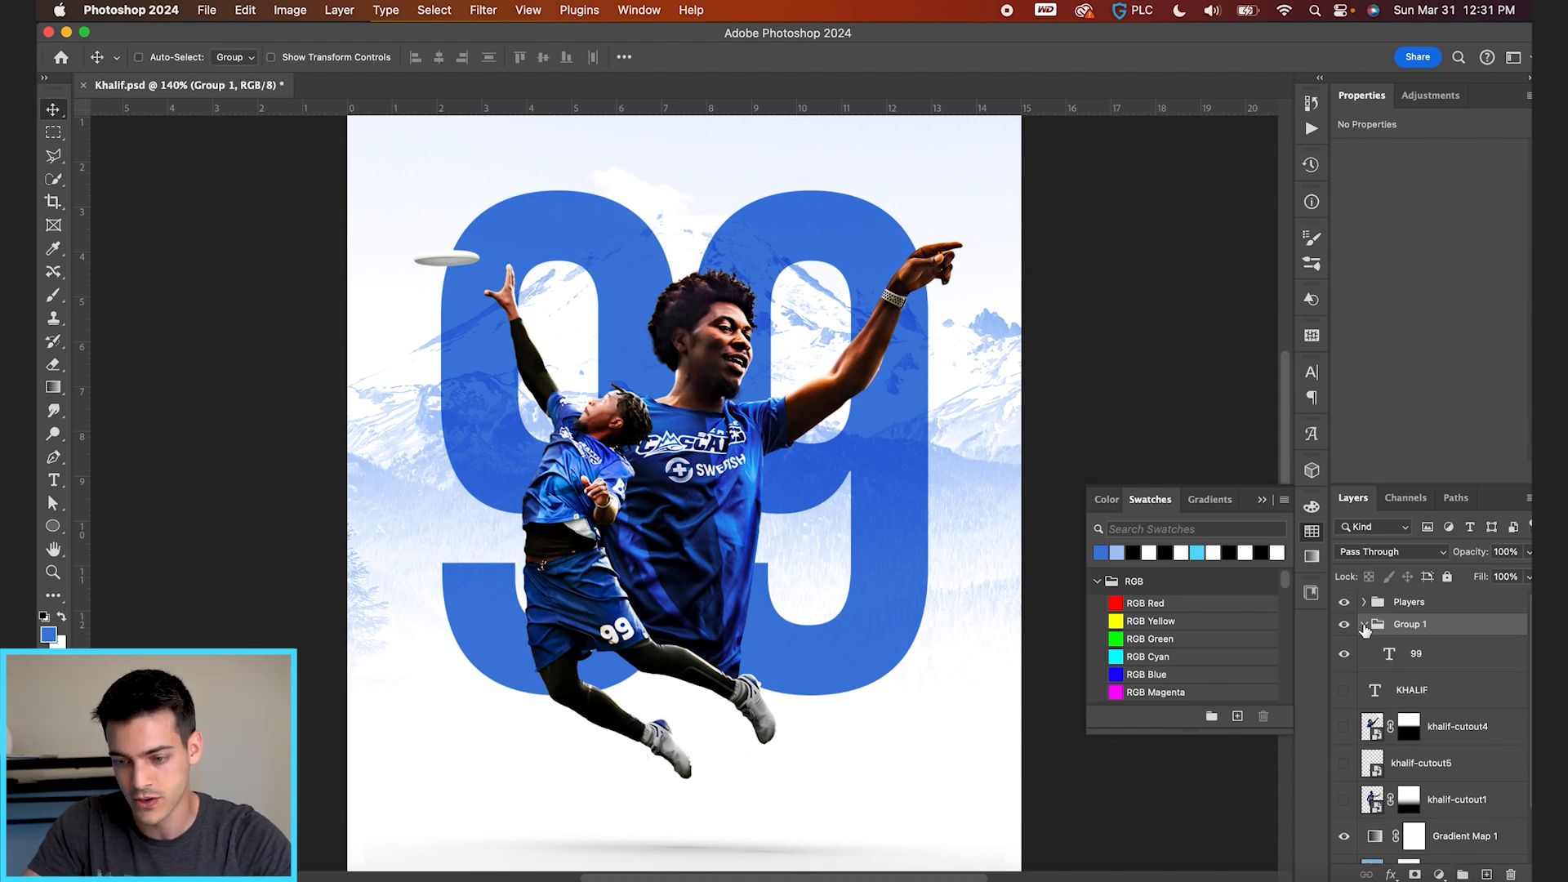
pyautogui.click(1364, 625)
pyautogui.click(1442, 876)
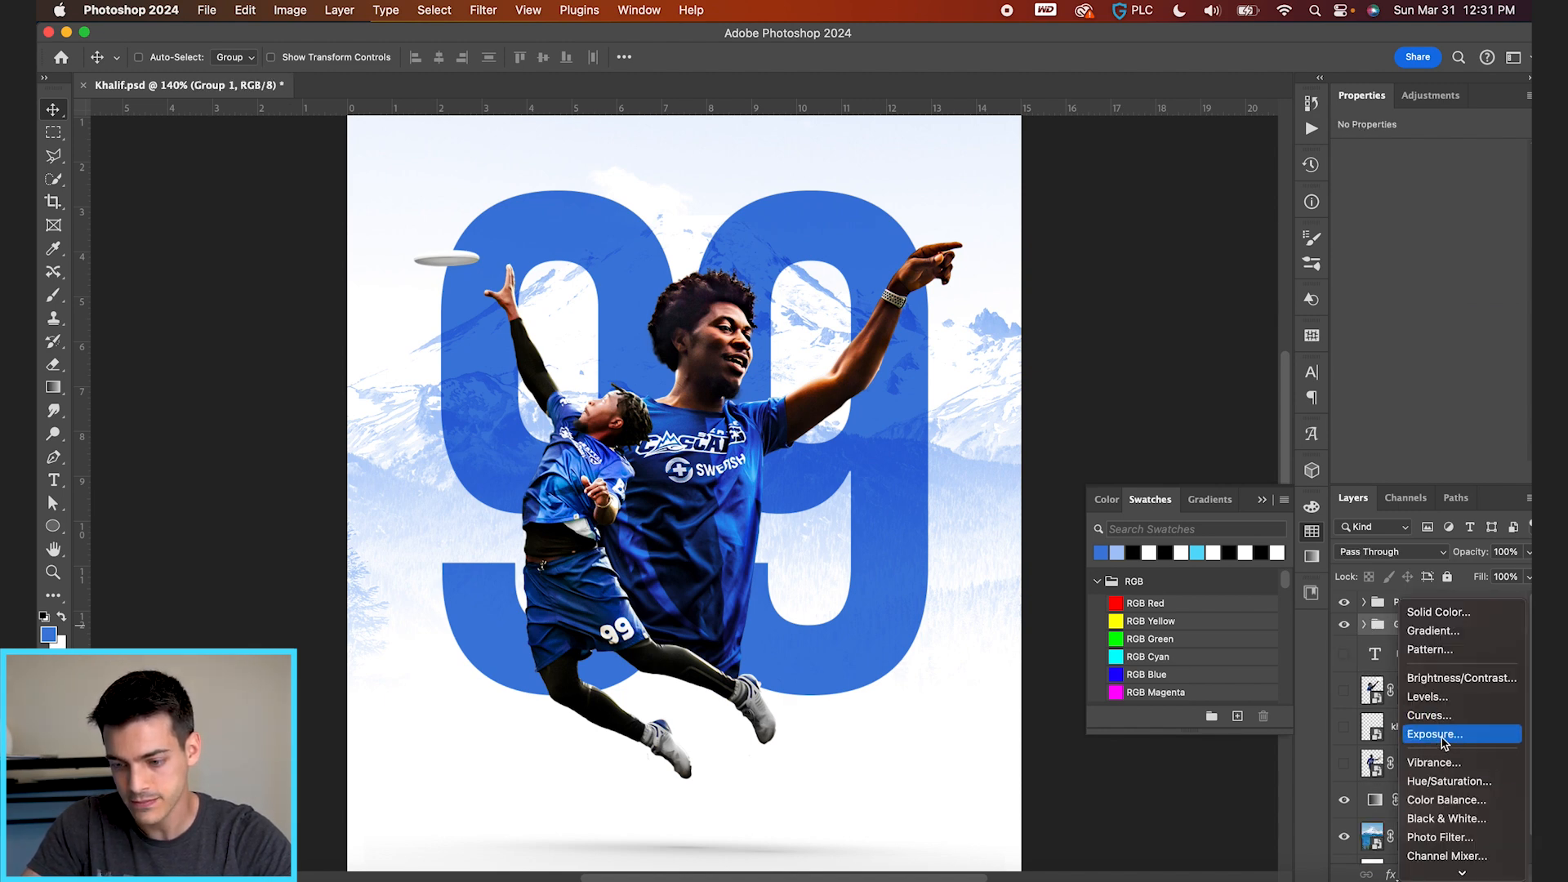
pyautogui.click(1444, 720)
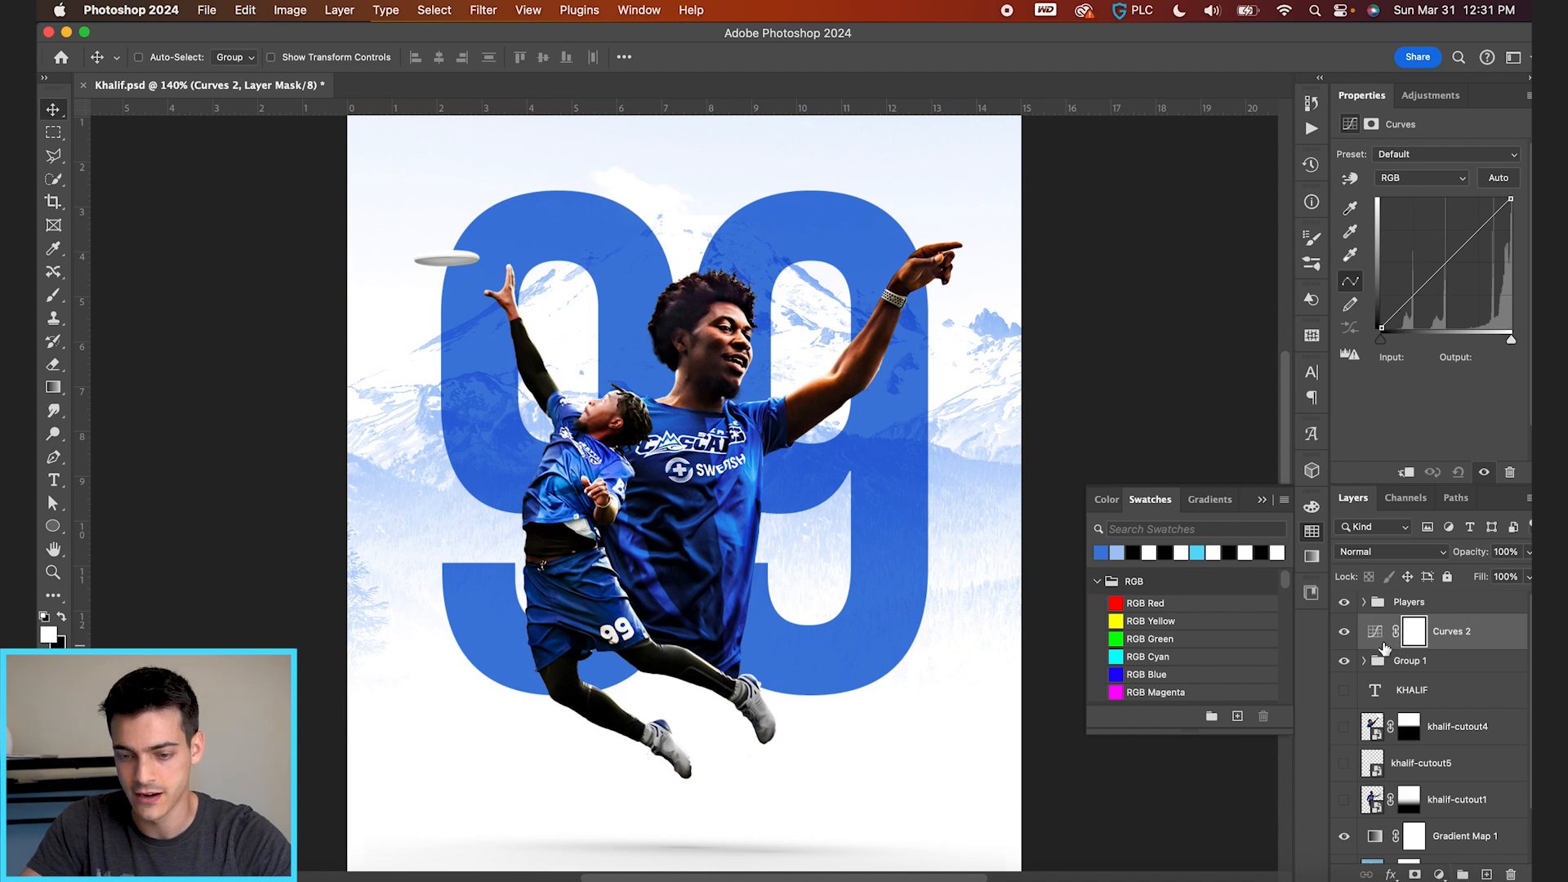
pyautogui.keyDown('alt'); pyautogui.click(1383, 641); pyautogui.keyUp('alt')
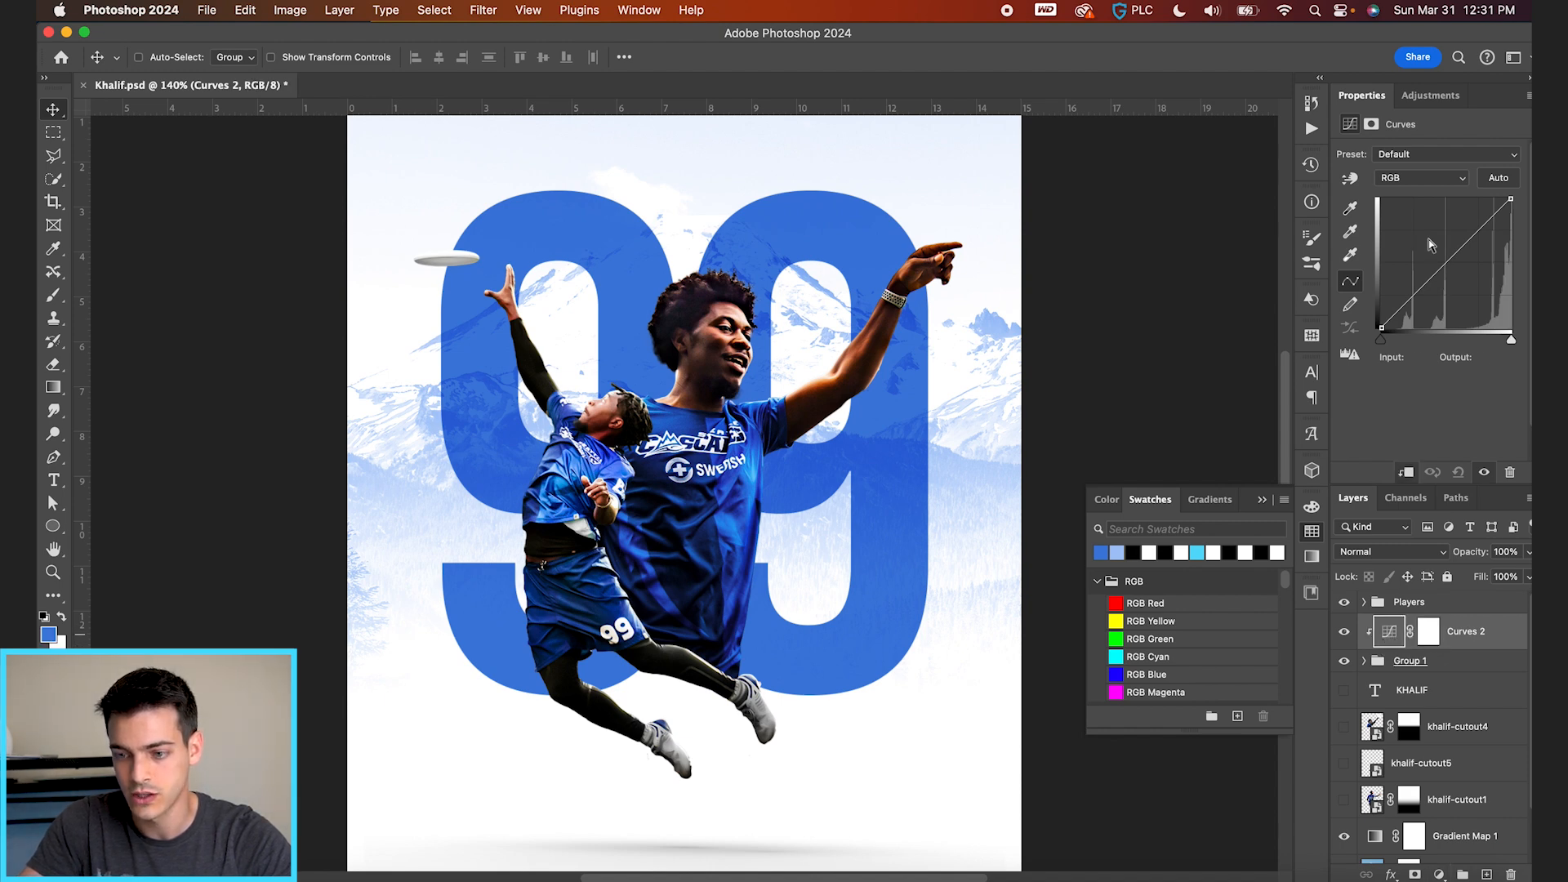
# Brighten the curve with a point at input 143, output 232, and invert the adjustment's mask to black
pyautogui.moveTo(1461, 245); pyautogui.dragTo(1453, 213)
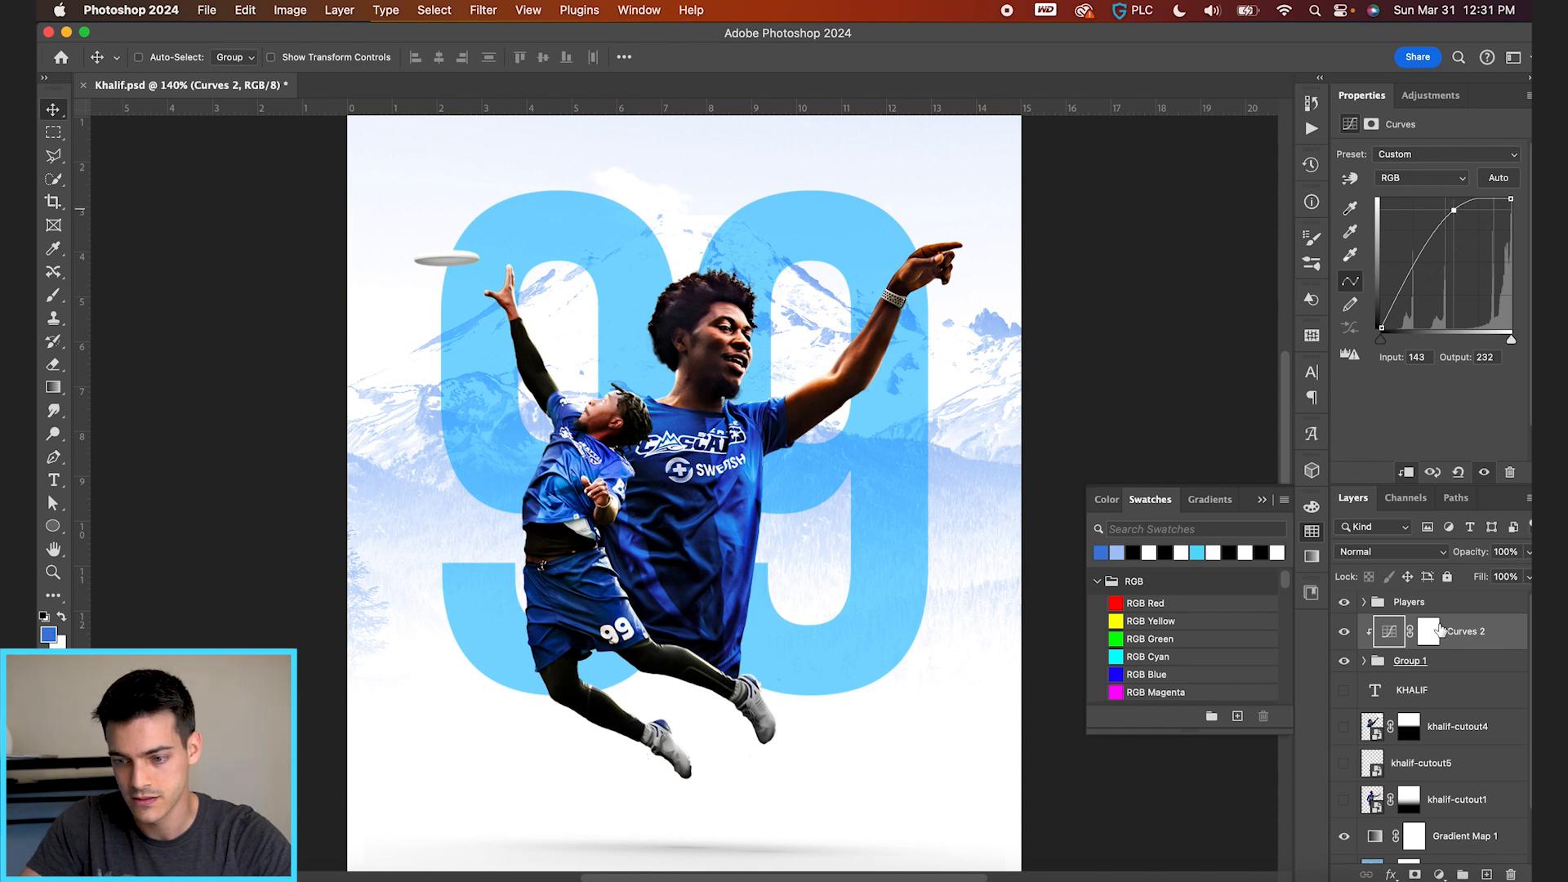
pyautogui.click(1427, 641)
pyautogui.press('super+i')
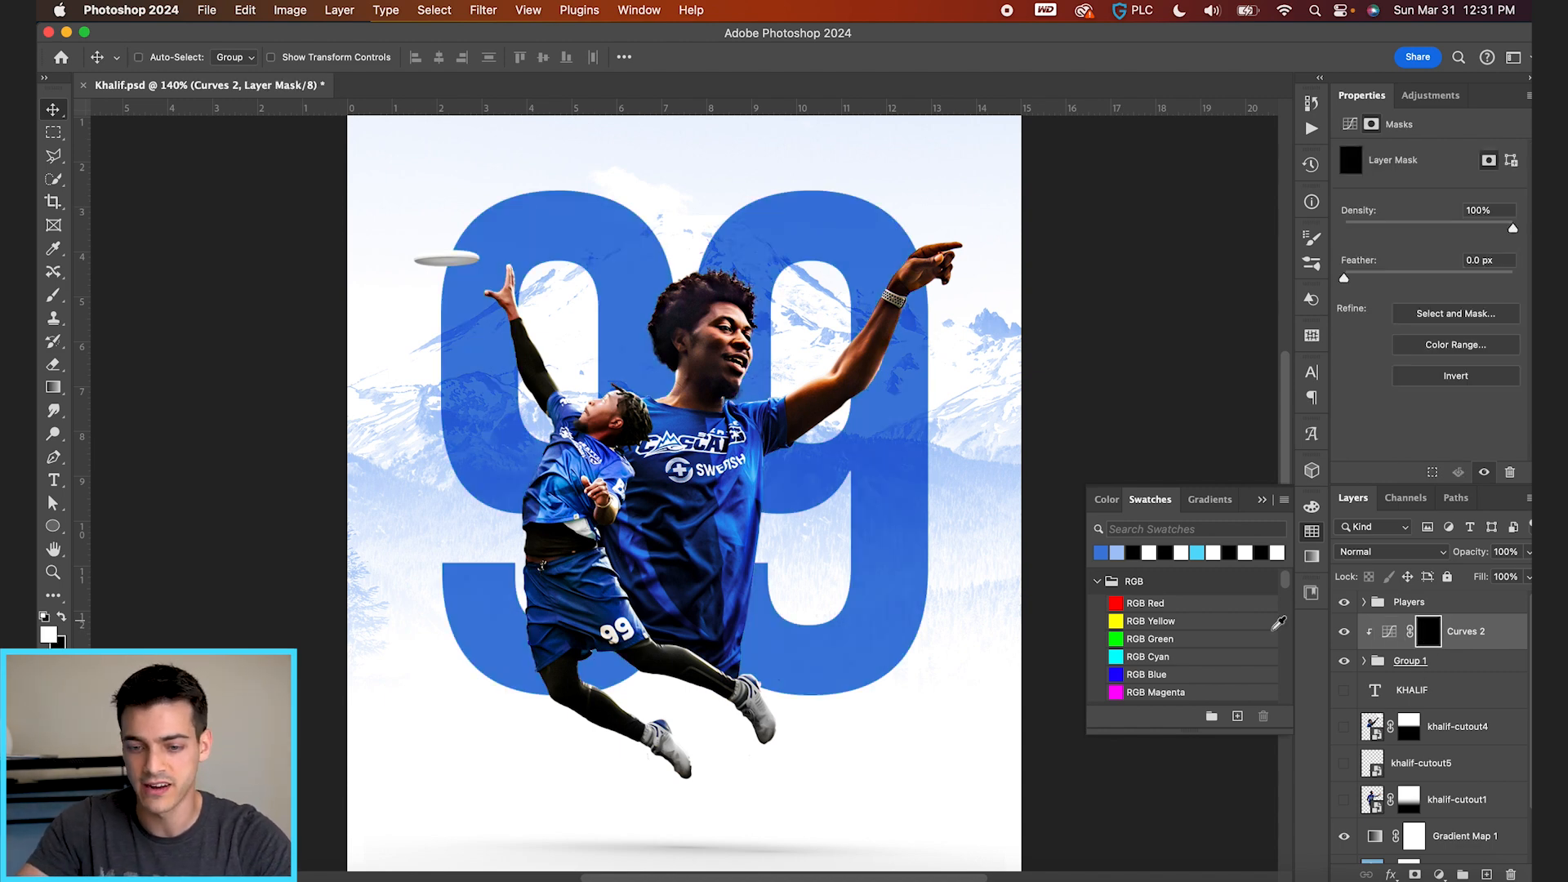
# Set up a soft round brush at 1000 px with 100% flow for painting on the Curves mask
pyautogui.scroll(-2, 641, 263)
pyautogui.scroll(-1, 642, 263)
pyautogui.press('b')
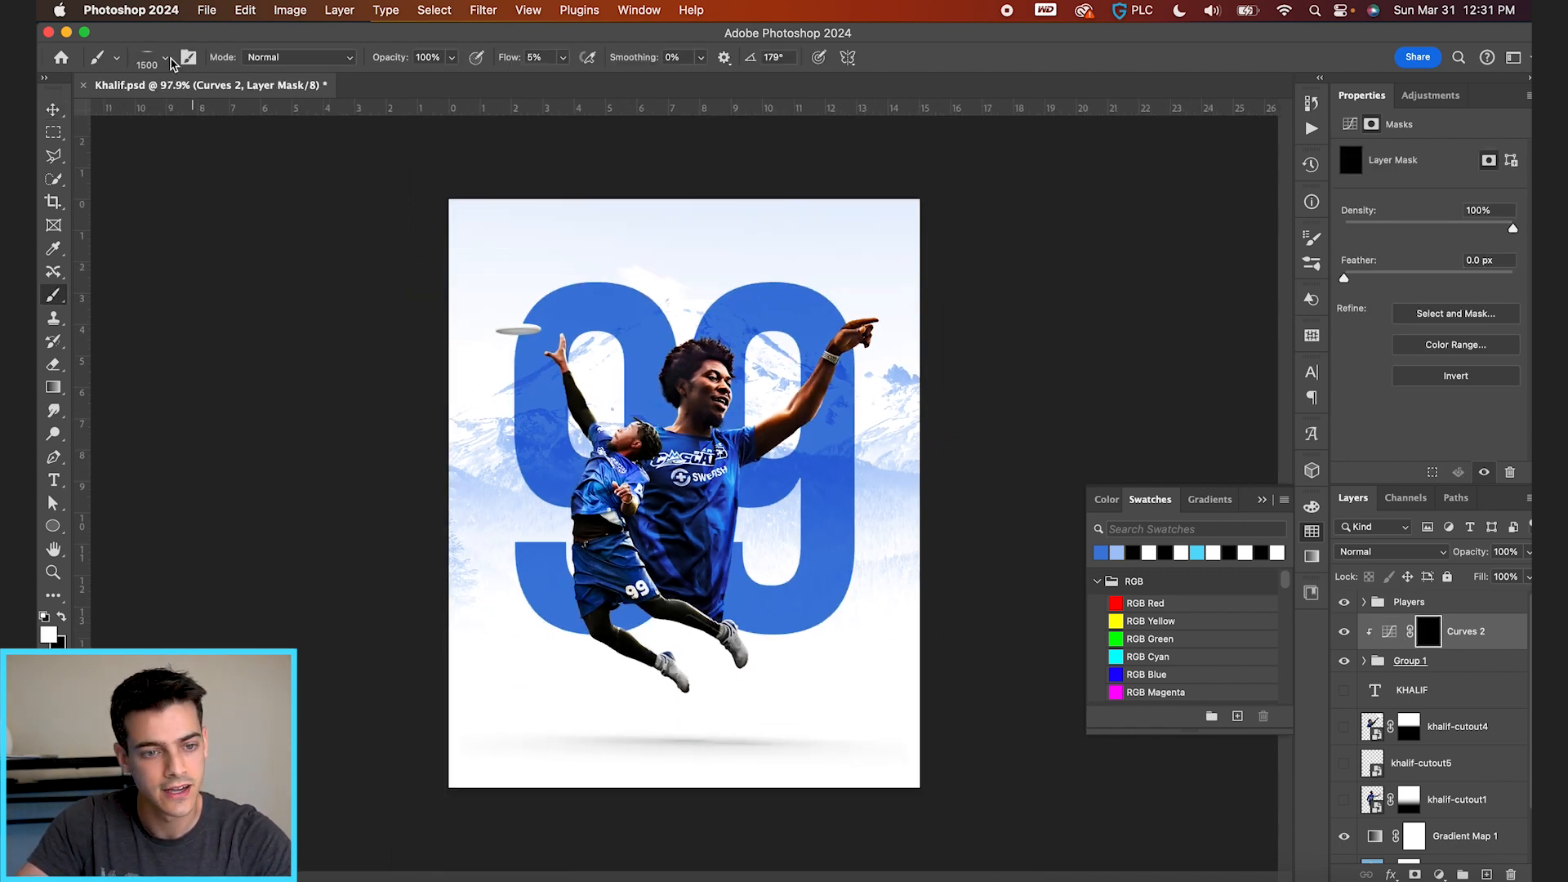
pyautogui.click(168, 59)
pyautogui.moveTo(92, 129); pyautogui.dragTo(93, 154)
pyautogui.moveTo(513, 58); pyautogui.dragTo(1089, 88)
pyautogui.press('[')
pyautogui.press('[')
pyautogui.press('[')
pyautogui.press('[')
pyautogui.press('super+plus')
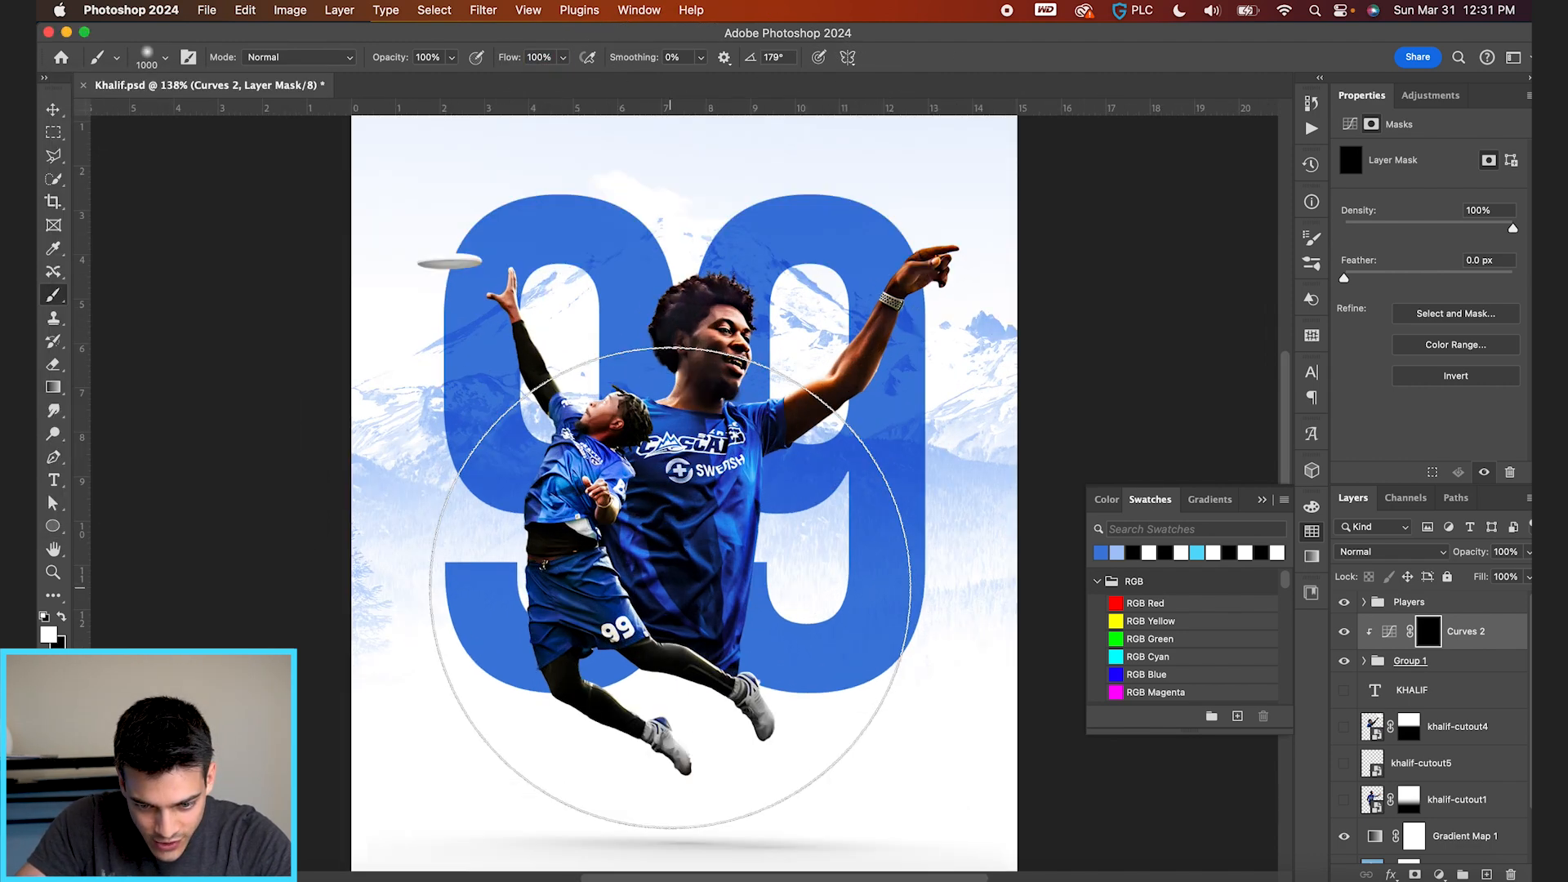
# Look through the Players group and its Small Cutout subgroup for the ground shadow layer
pyautogui.scroll(-2, 670, 588)
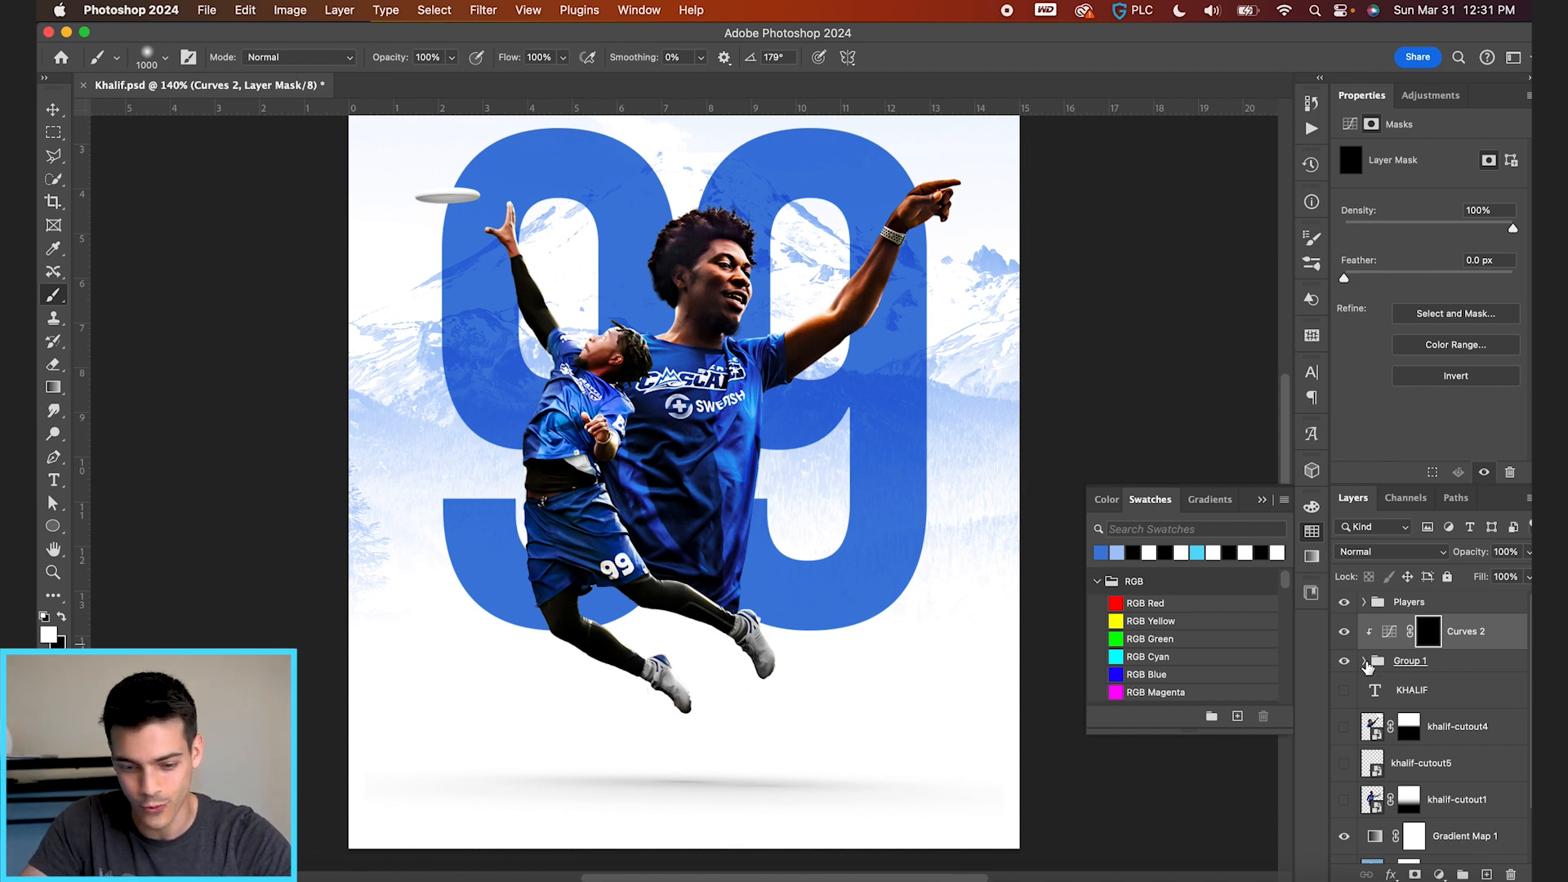
pyautogui.scroll(-2, 1369, 666)
pyautogui.scroll(3, 1417, 677)
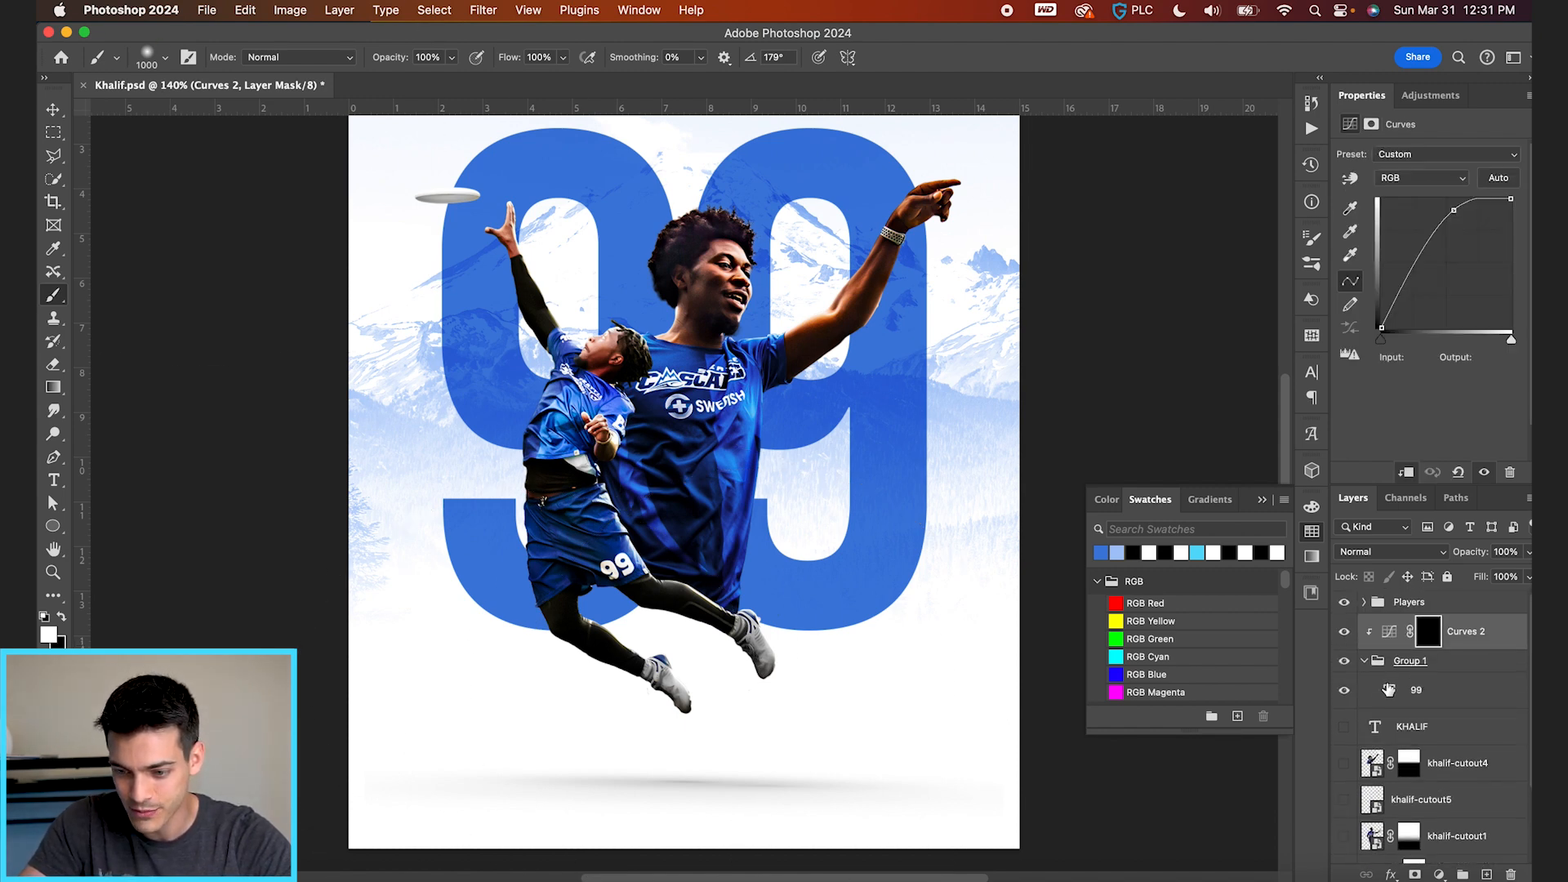
pyautogui.click(1365, 662)
pyautogui.click(1363, 602)
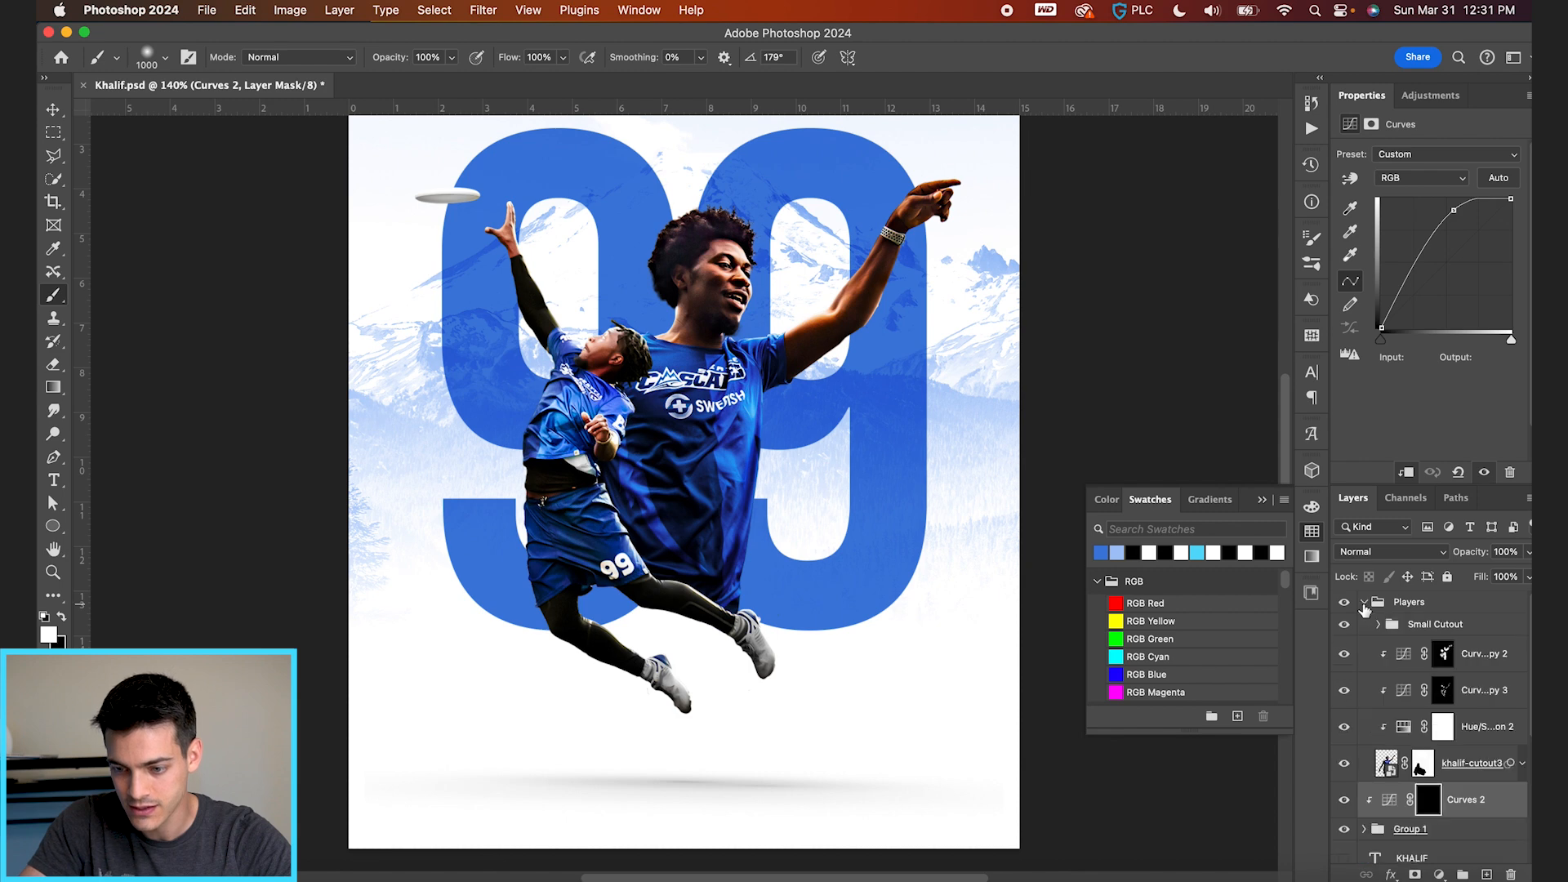
pyautogui.scroll(-2, 1368, 628)
pyautogui.click(1378, 784)
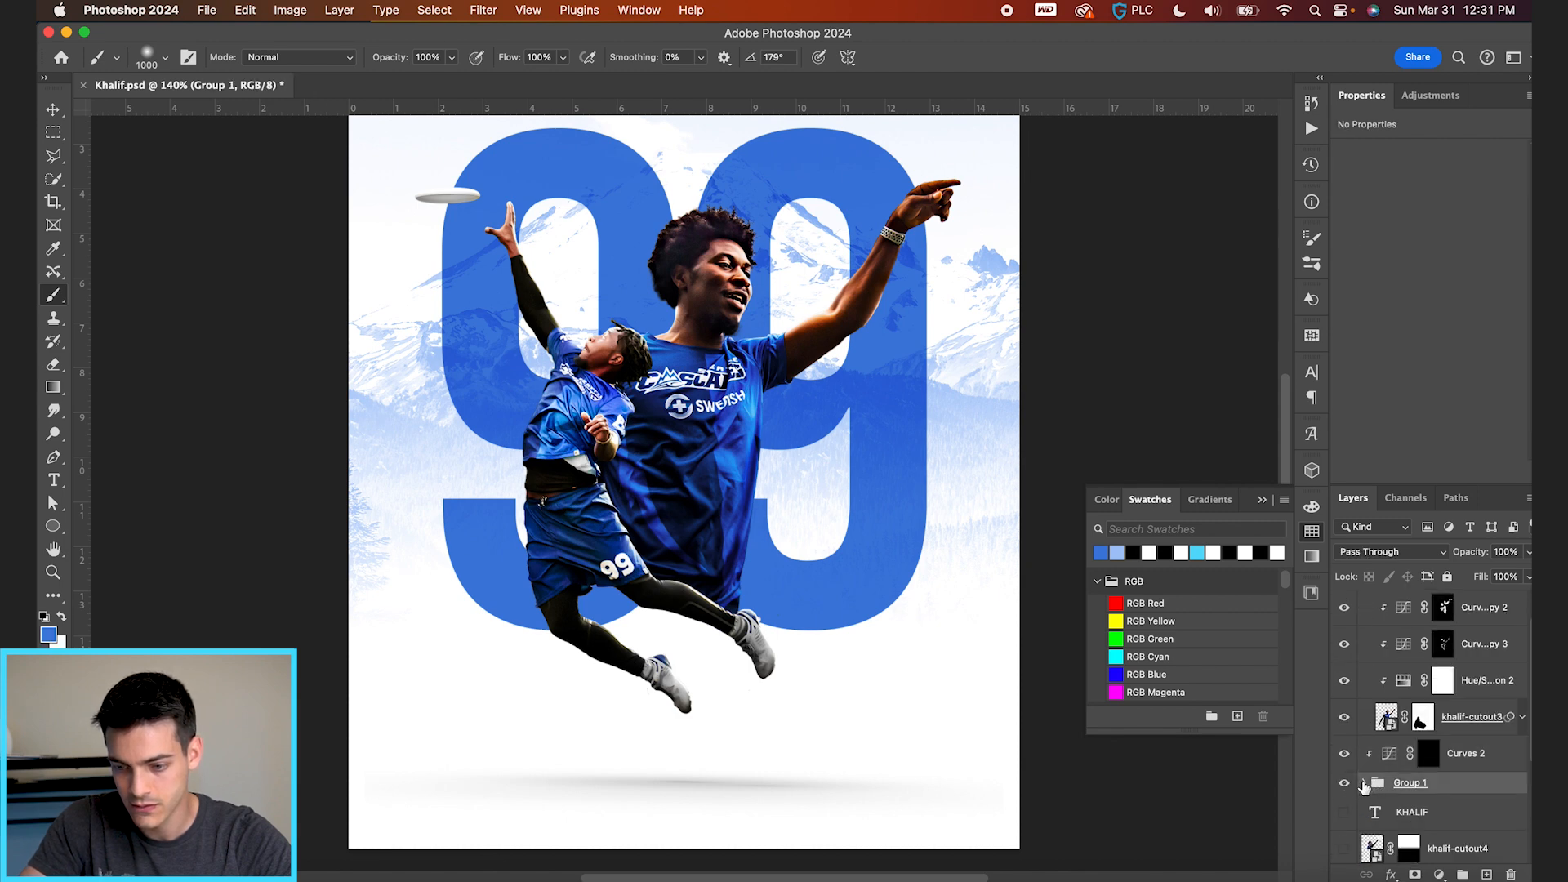
pyautogui.scroll(-2, 1362, 786)
pyautogui.scroll(3, 1362, 786)
pyautogui.scroll(-3, 1365, 785)
pyautogui.scroll(-2, 1364, 786)
pyautogui.scroll(4, 1364, 792)
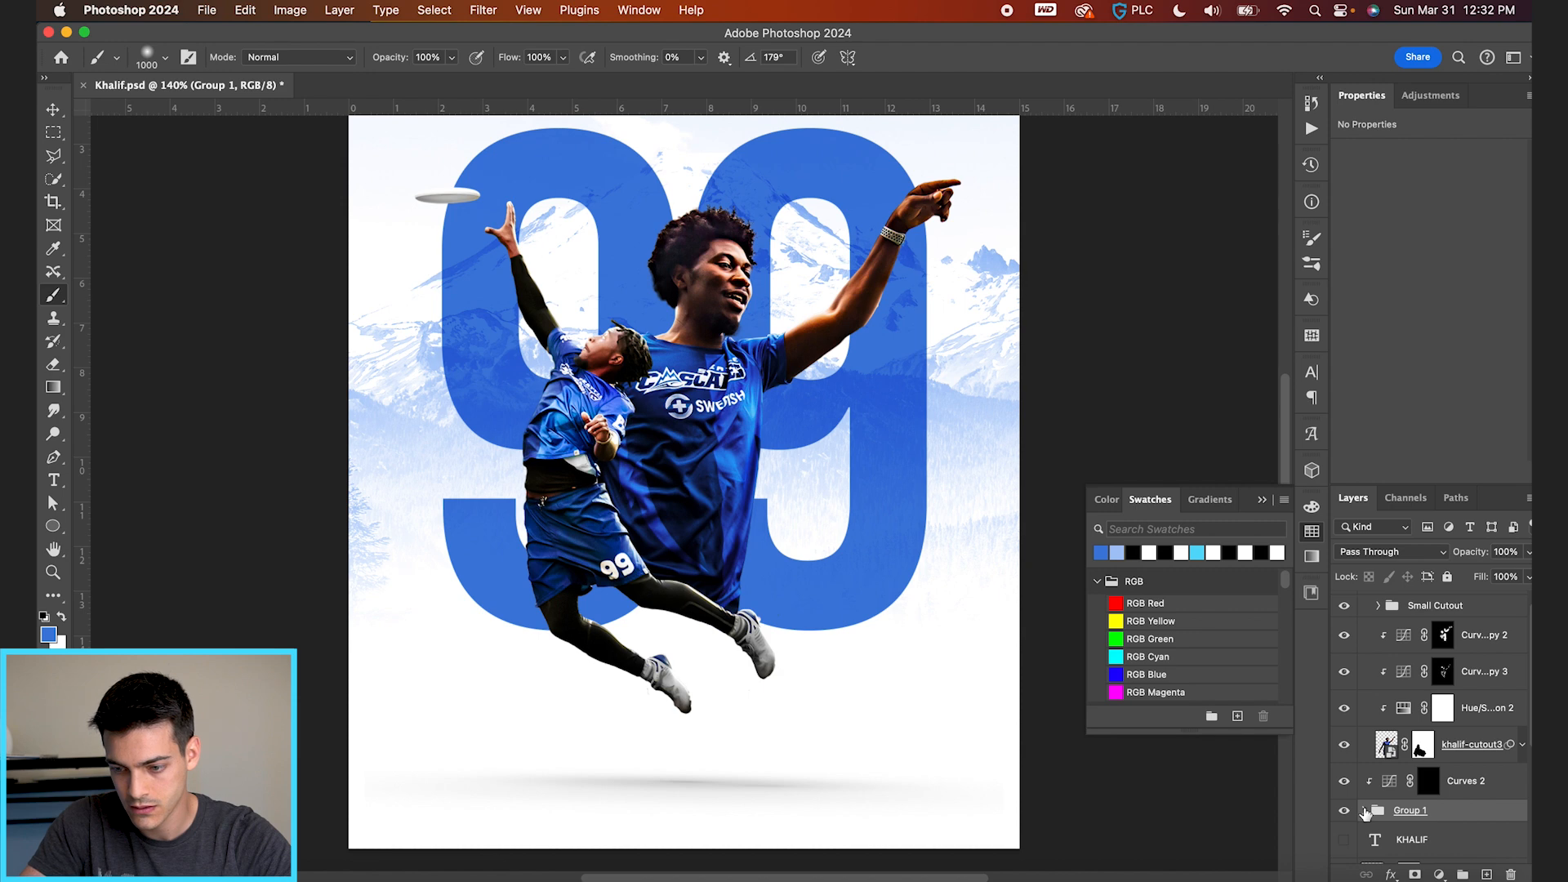
pyautogui.click(1379, 605)
pyautogui.scroll(-2, 1388, 735)
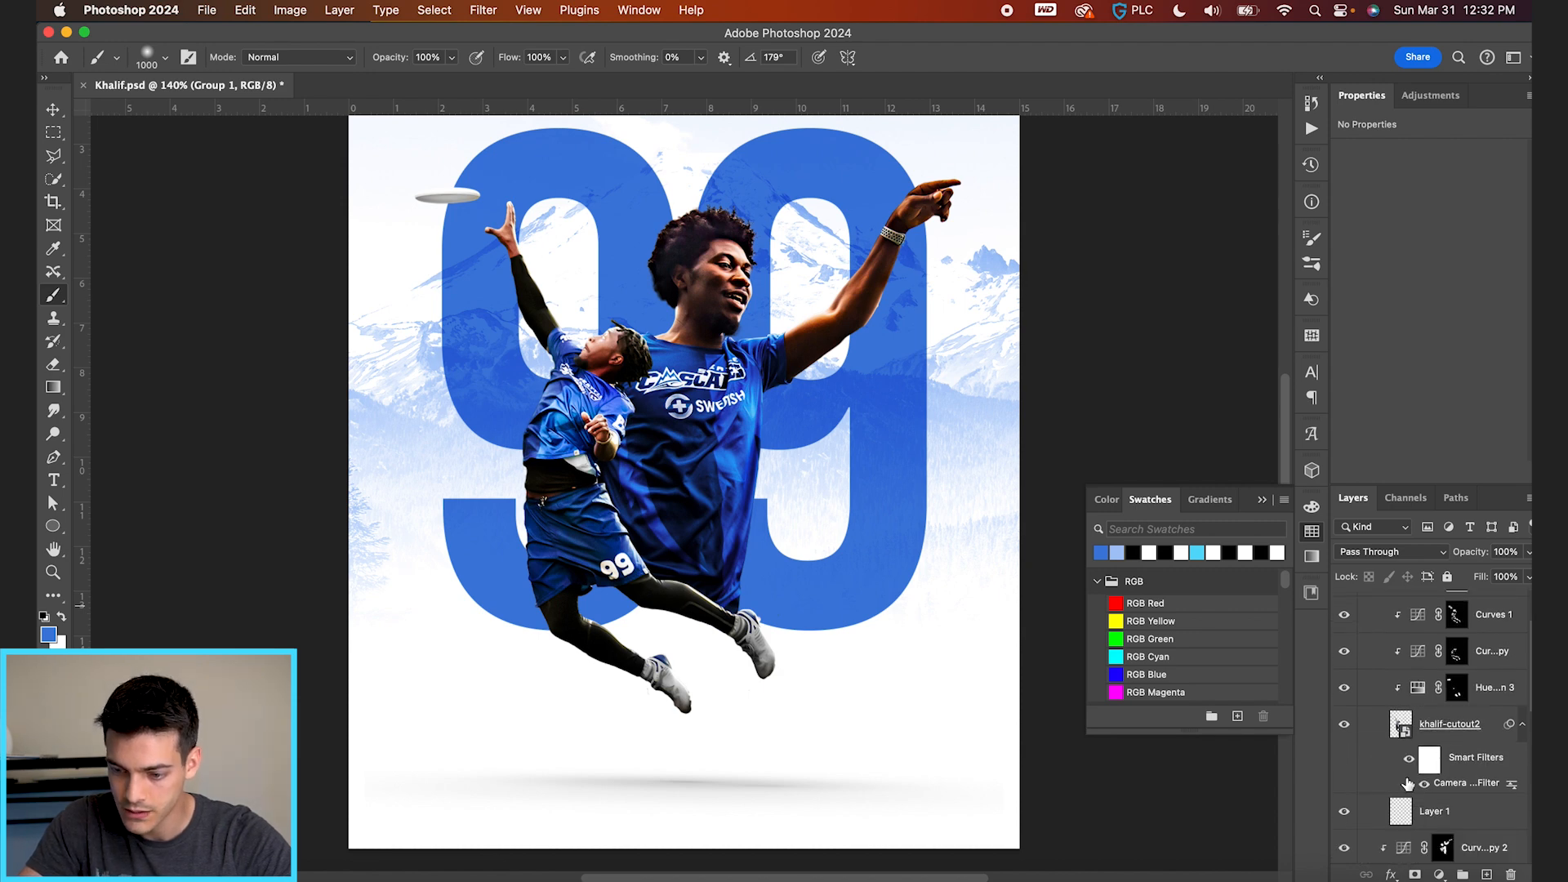
# Rotate the ground shadow on Layer 1 by about -0.7°, using the grid to level it
pyautogui.click(1401, 811)
pyautogui.press('super+t')
pyautogui.moveTo(1031, 822); pyautogui.dragTo(1036, 820)
pyautogui.press('super+apostrophe')
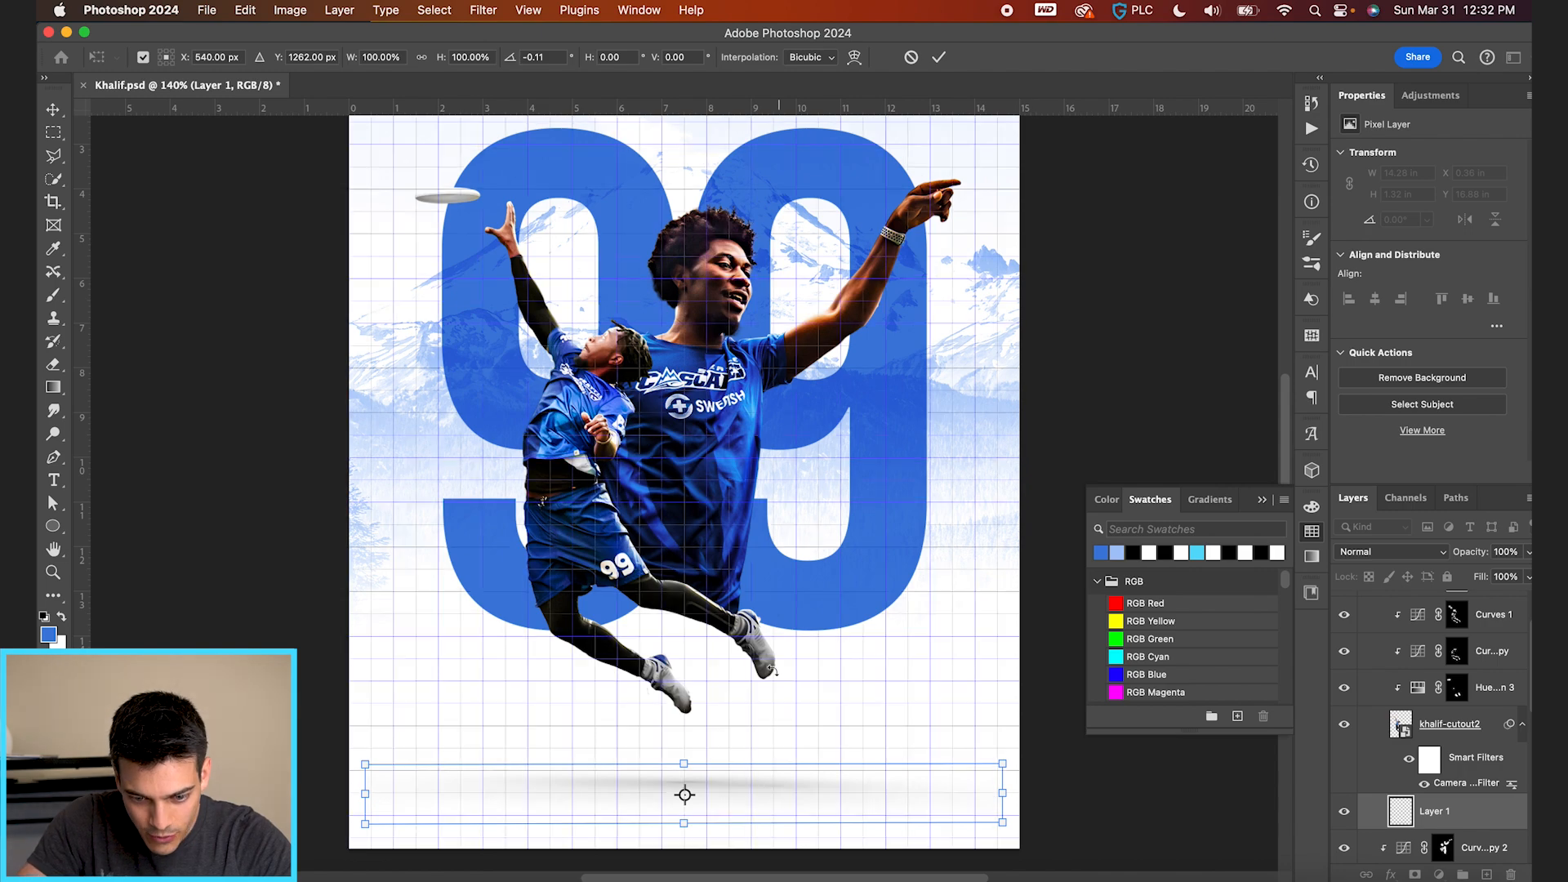
pyautogui.scroll(5, 772, 670)
pyautogui.scroll(-5, 776, 667)
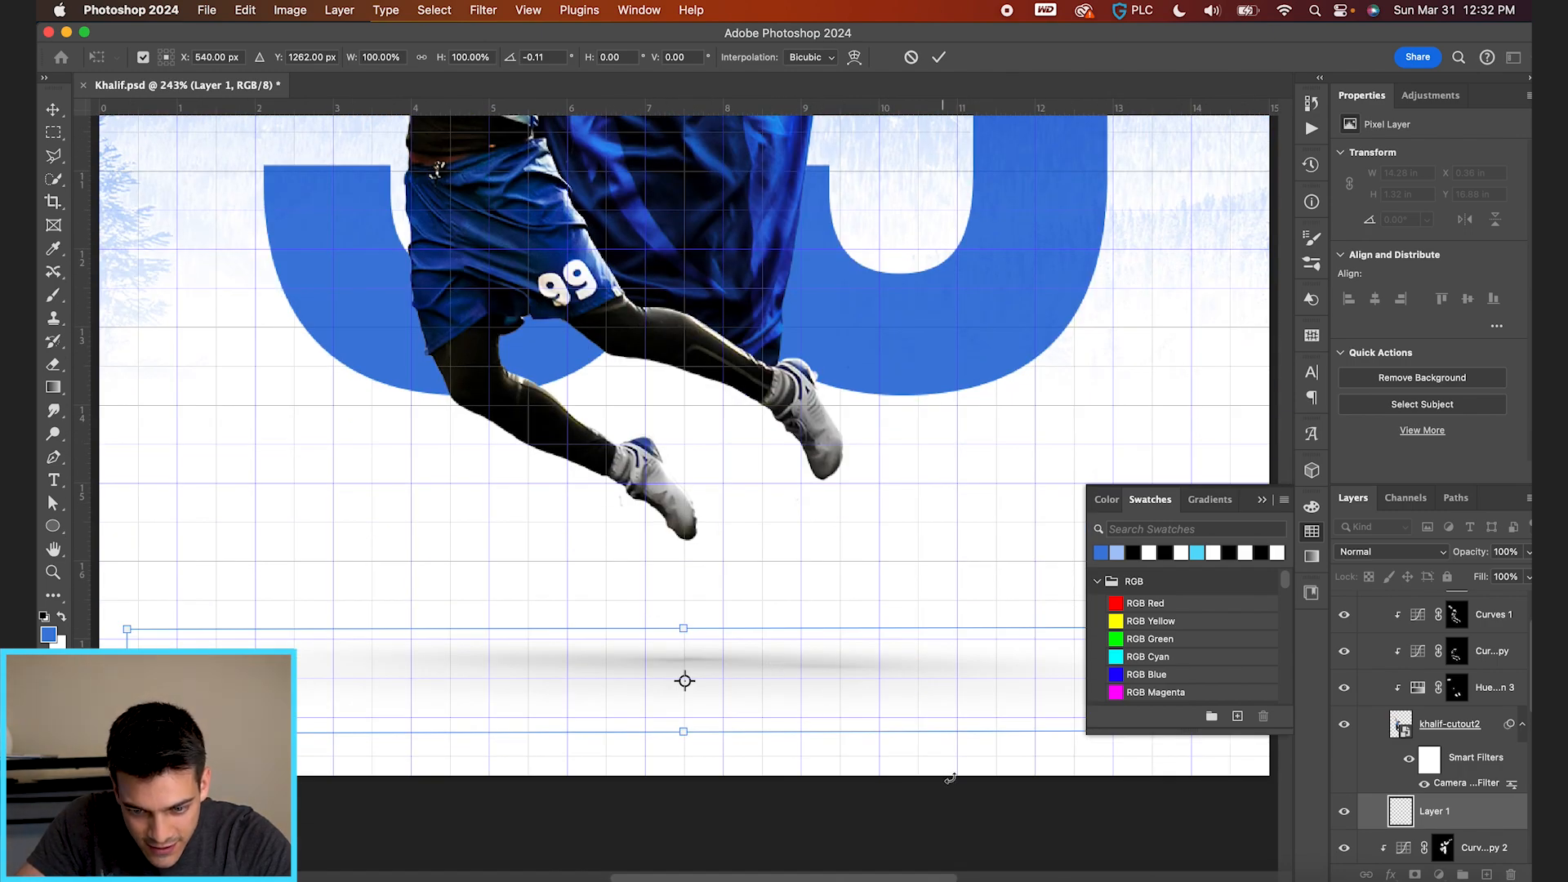
pyautogui.hscroll(4, 950, 778)
pyautogui.moveTo(1103, 761); pyautogui.dragTo(1119, 759)
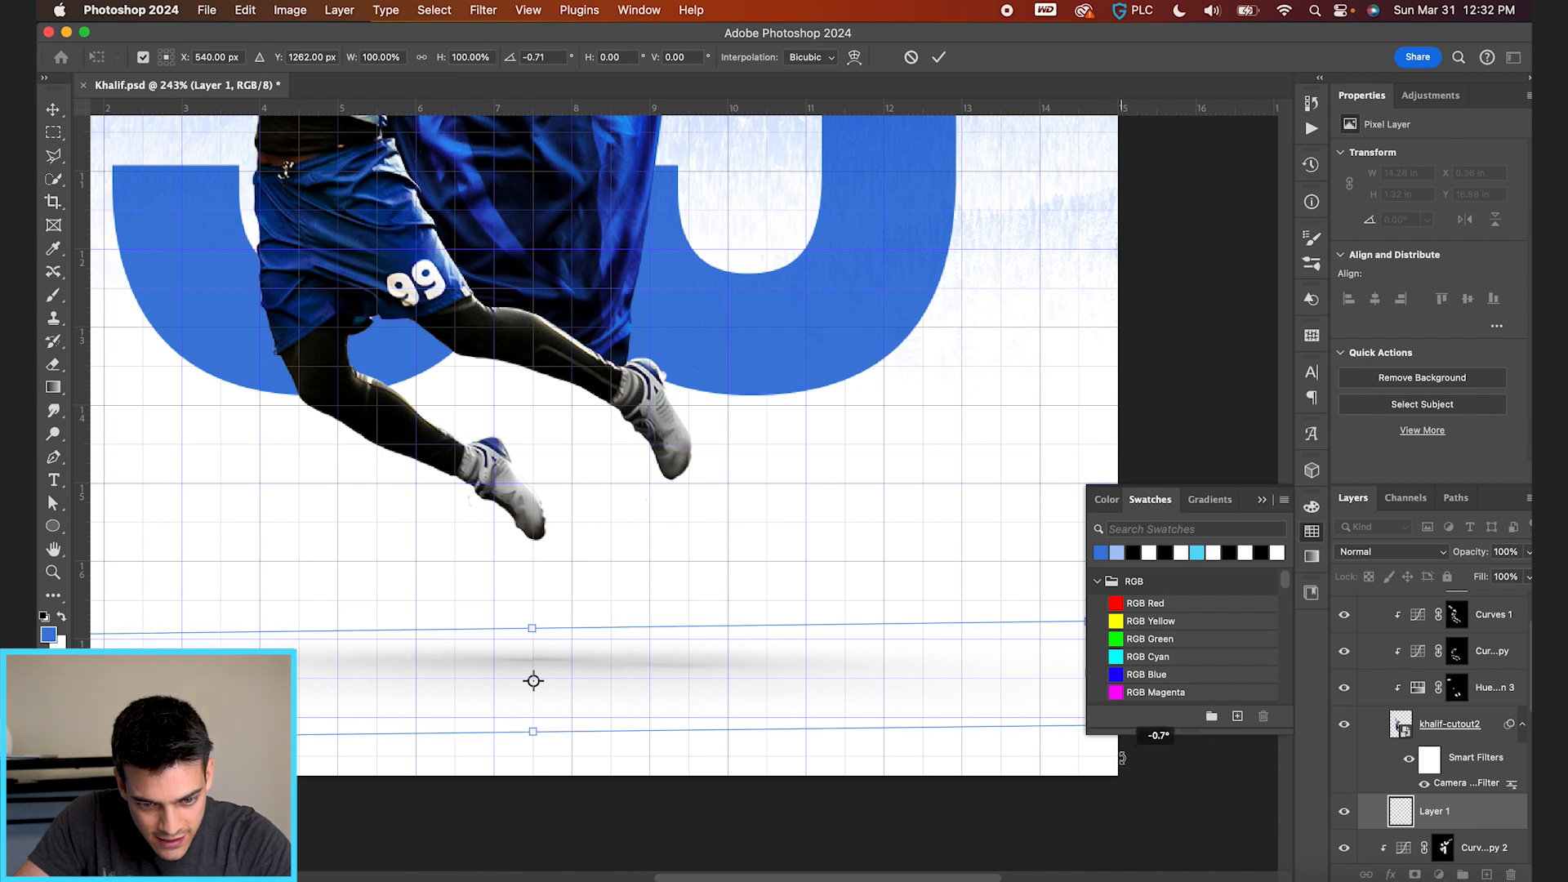
pyautogui.press('Return')
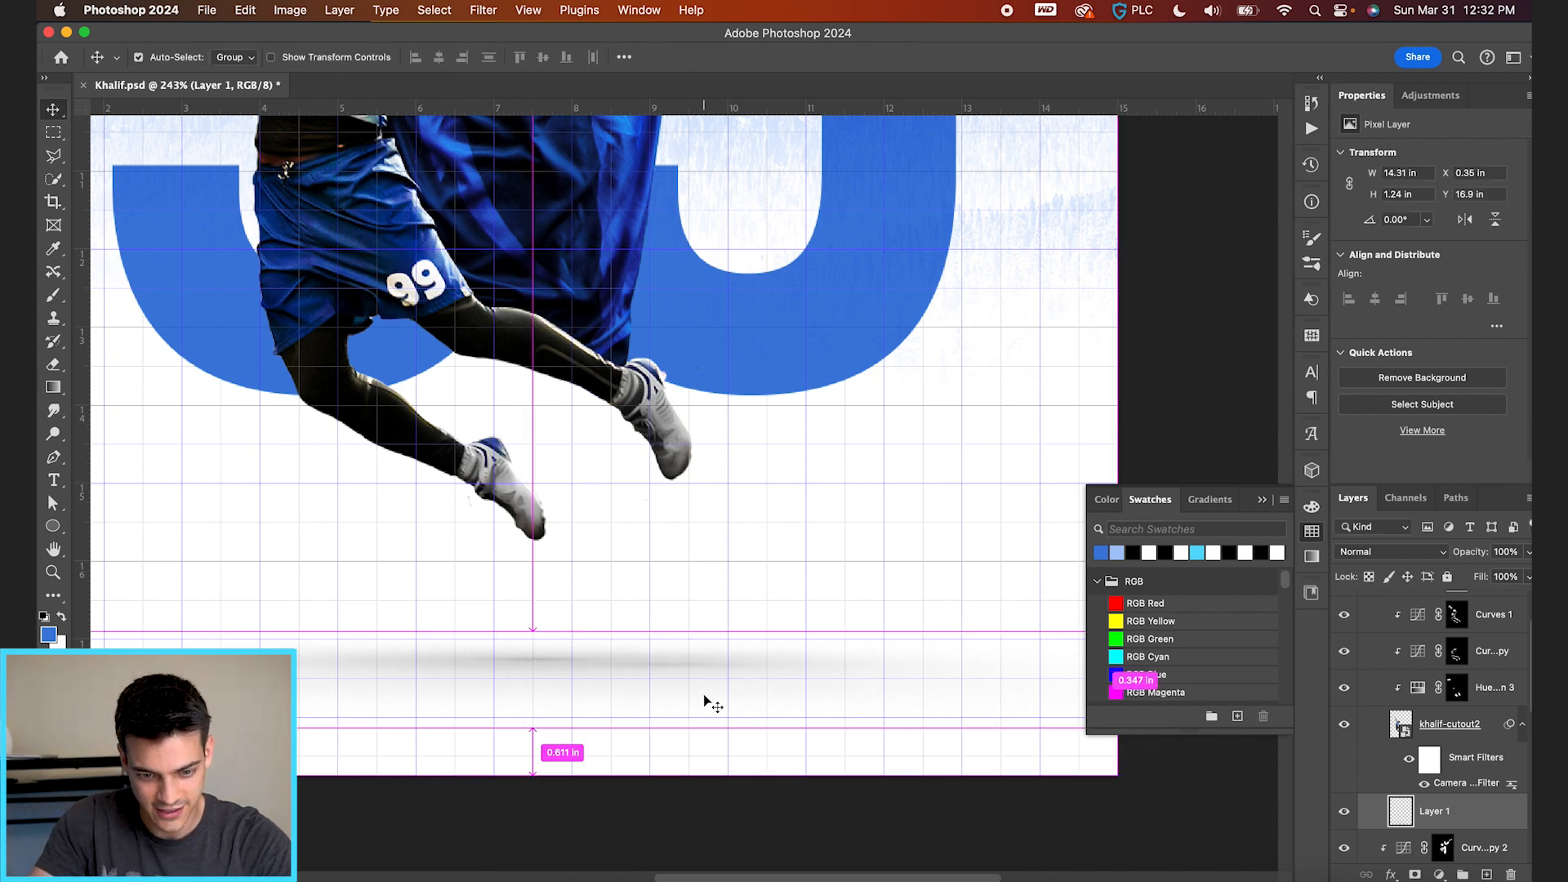
pyautogui.press('super+0')
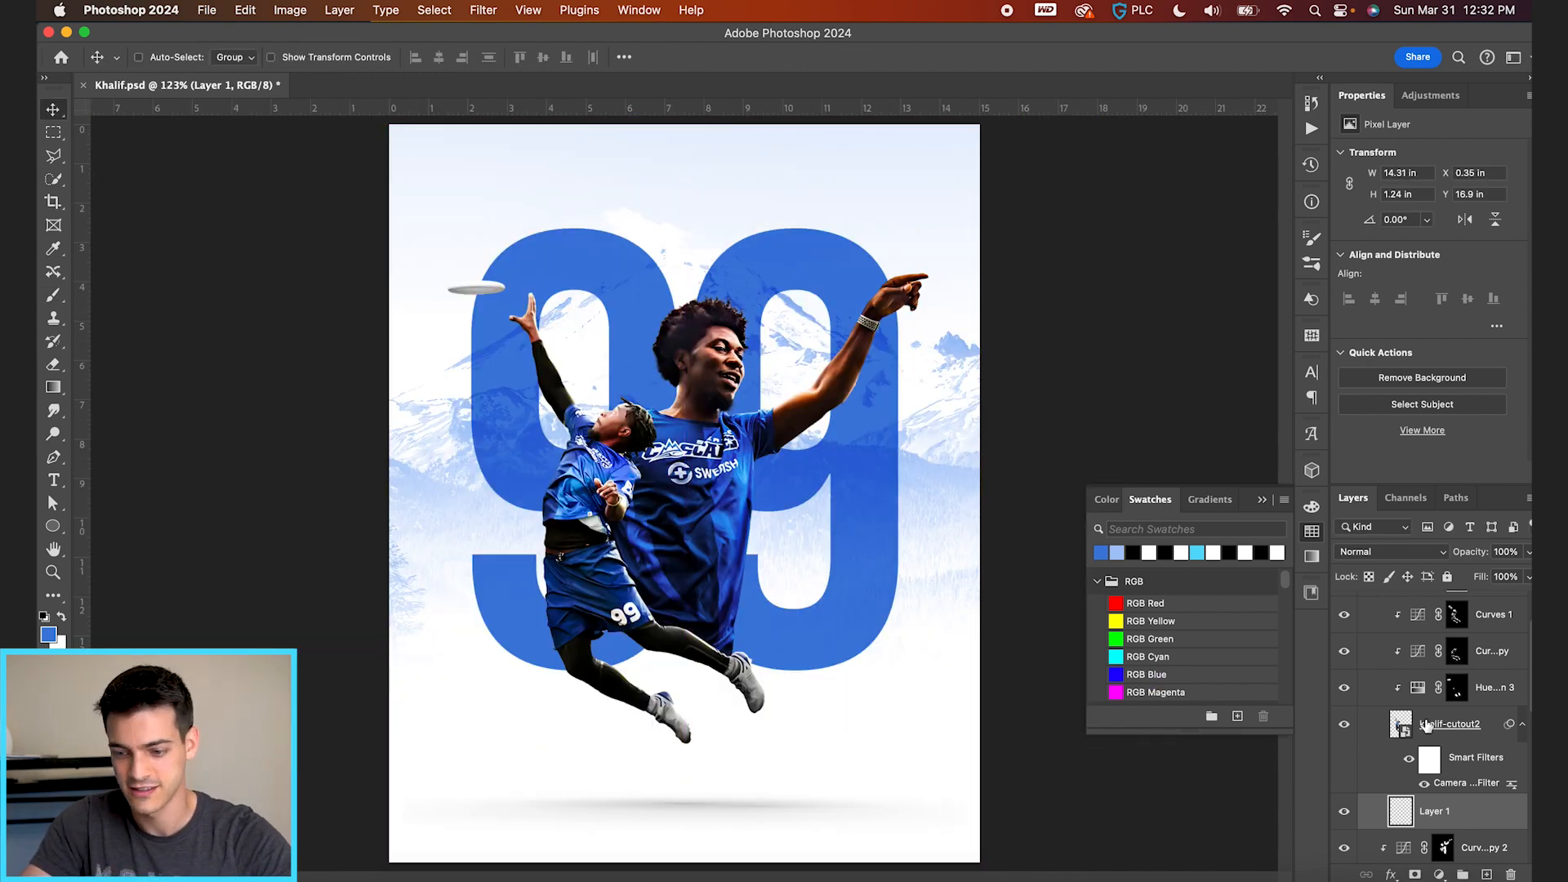
# Collapse the Small Cutout and Players groups in the layer stack
pyautogui.scroll(2, 1408, 727)
pyautogui.click(1378, 626)
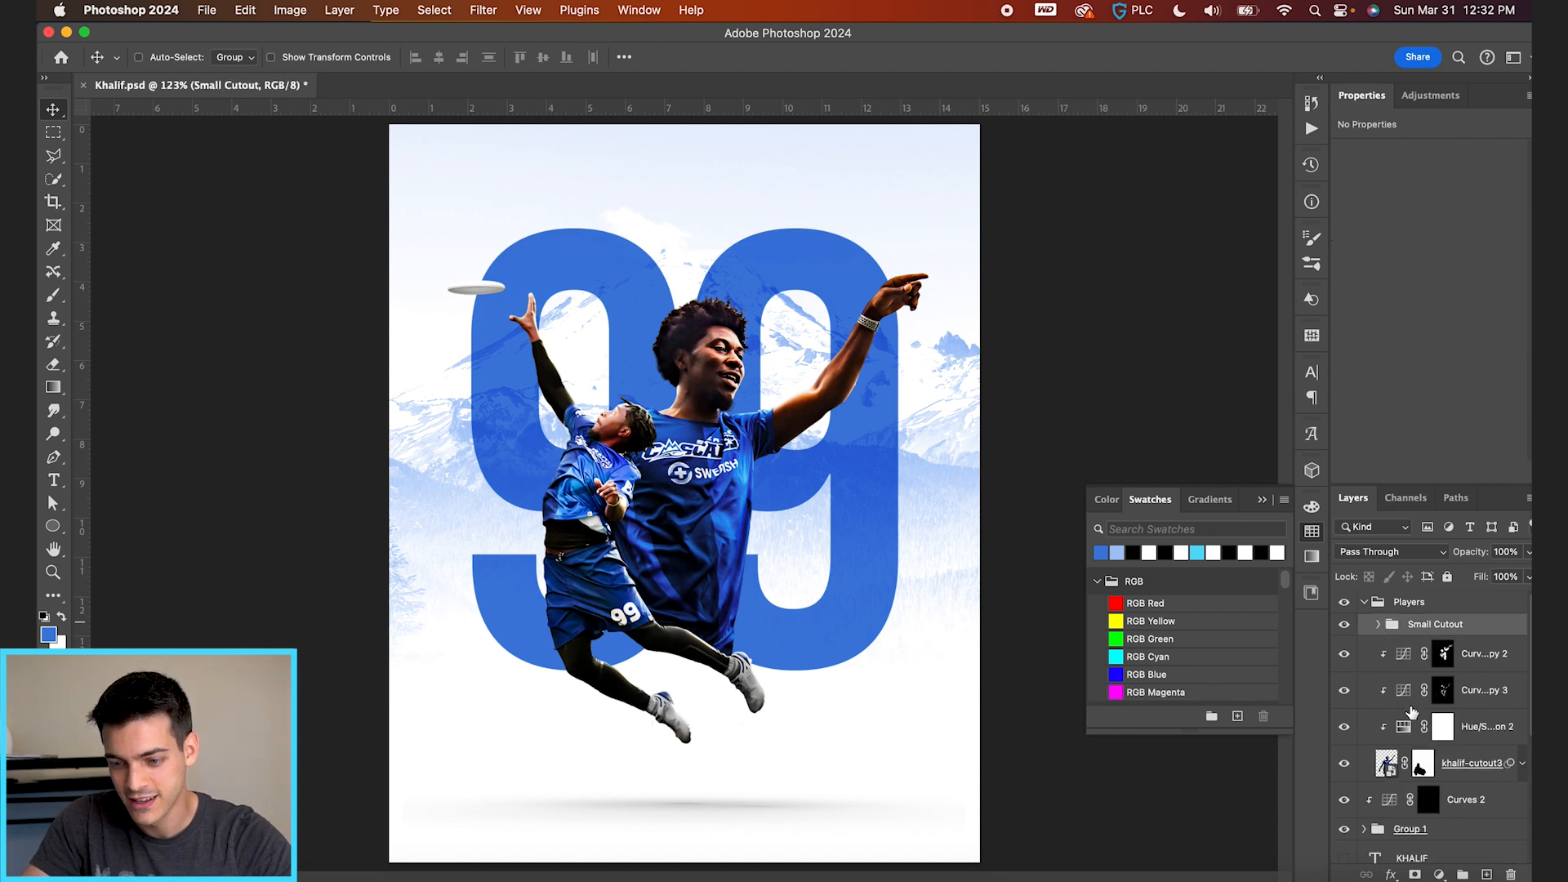
pyautogui.click(1366, 603)
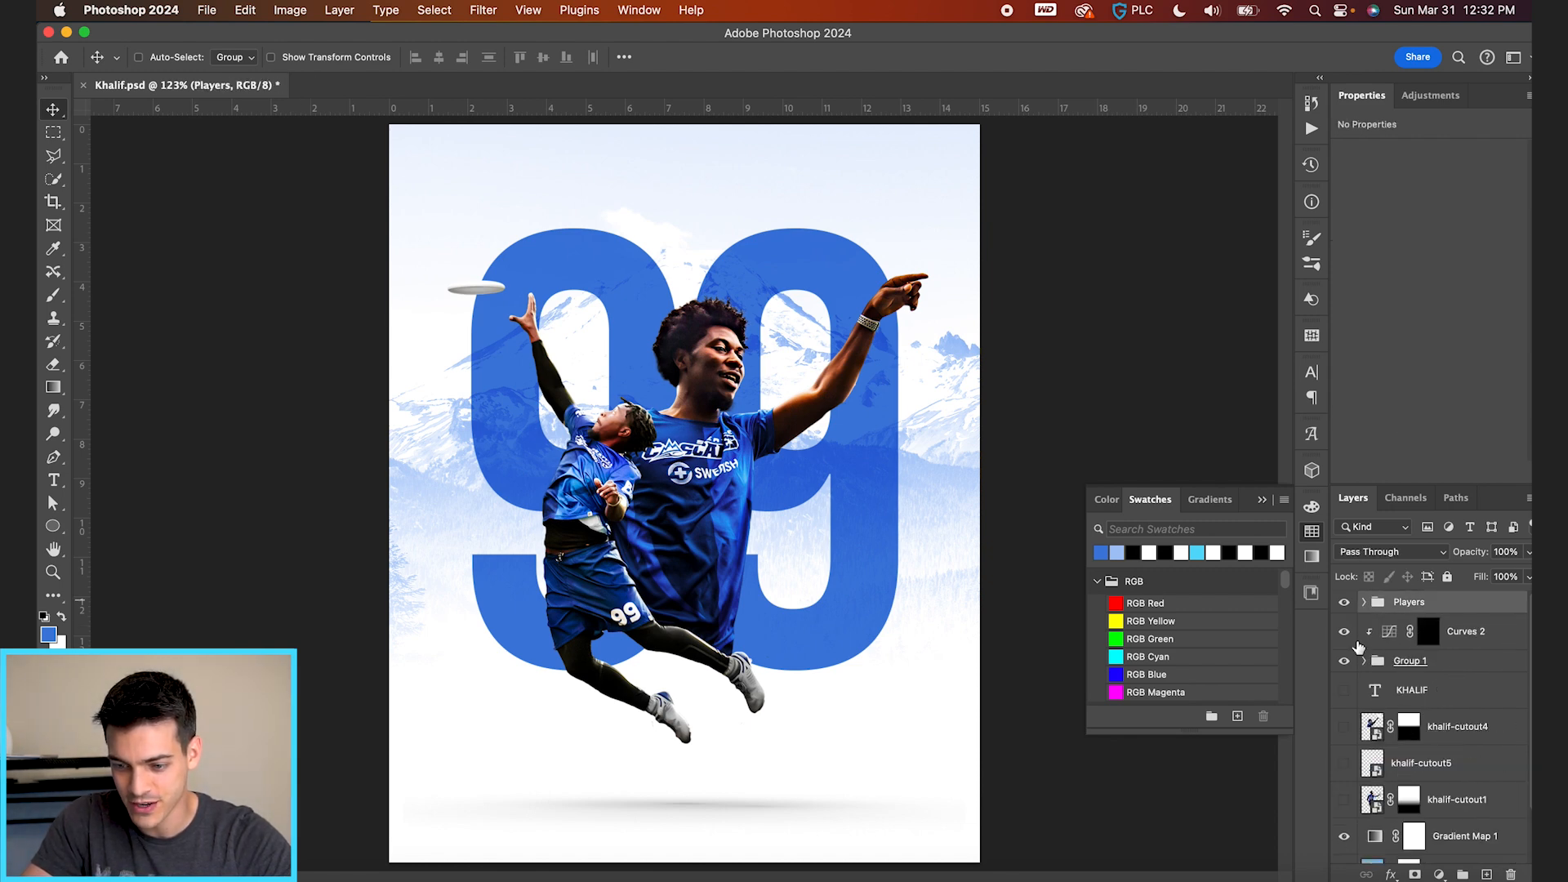
# Paint white on the Curves 2 mask across the top of the 99 with a soft brush enlarged to 1200 px
pyautogui.click(1431, 639)
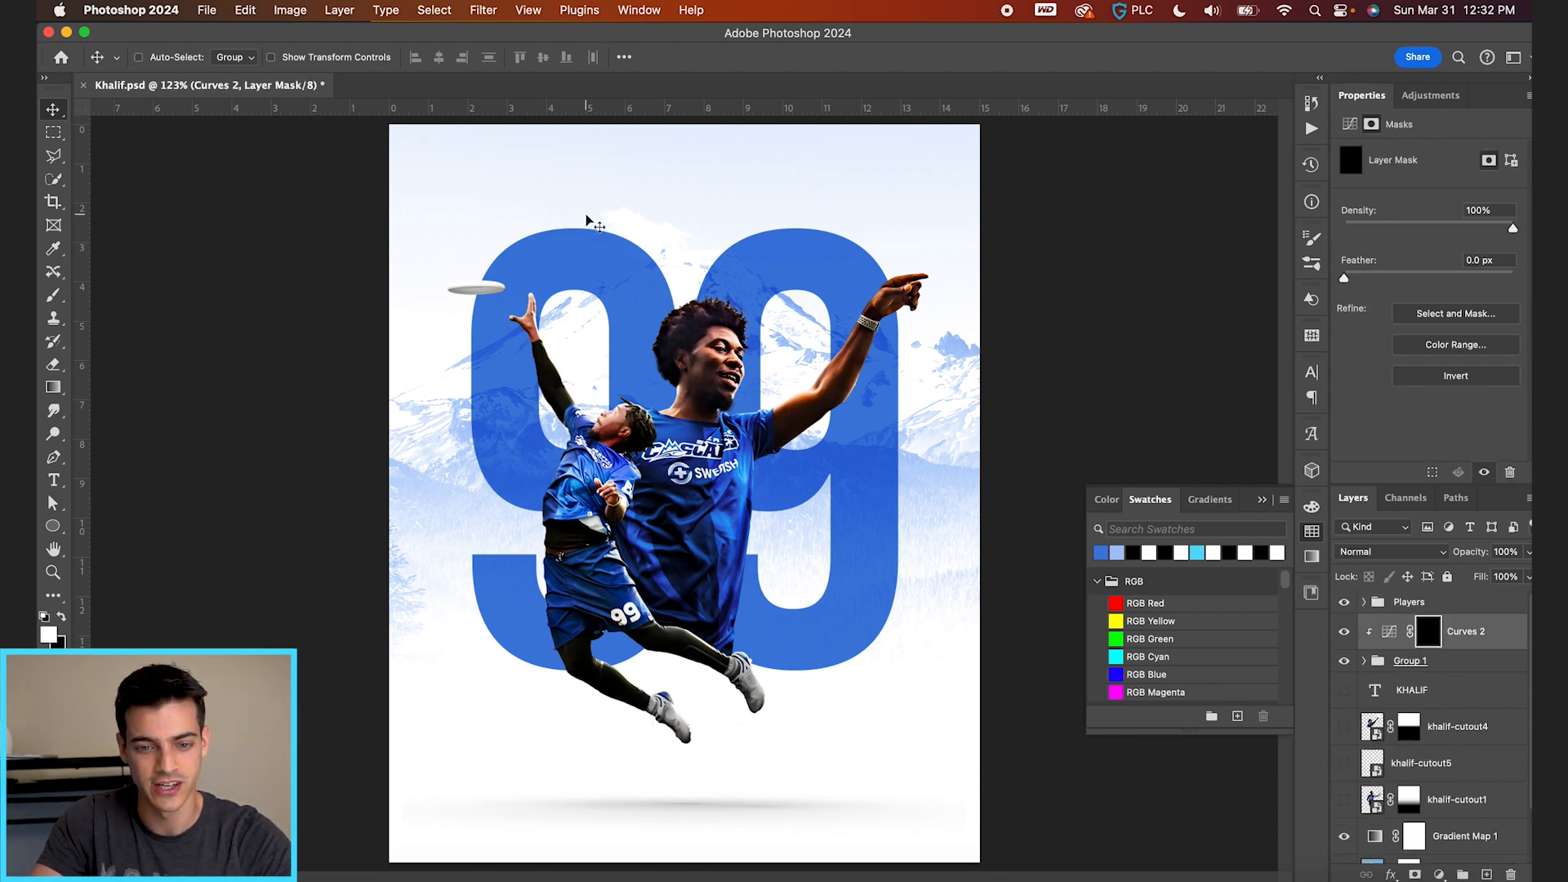
pyautogui.press('b')
pyautogui.scroll(-3, 666, 359)
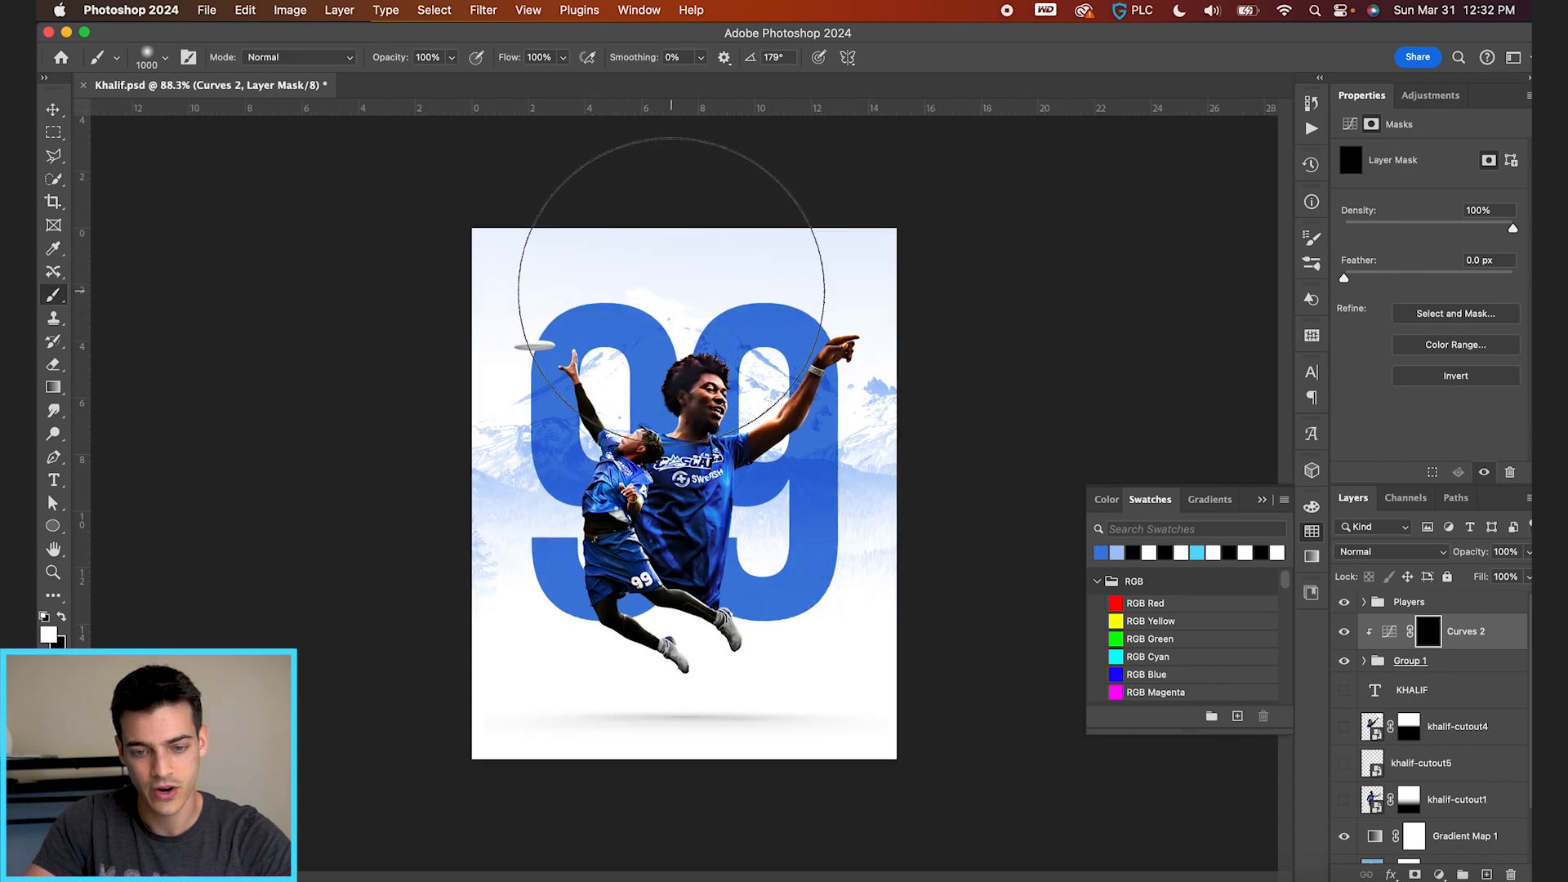
pyautogui.press(']')
pyautogui.press(']')
pyautogui.press(']')
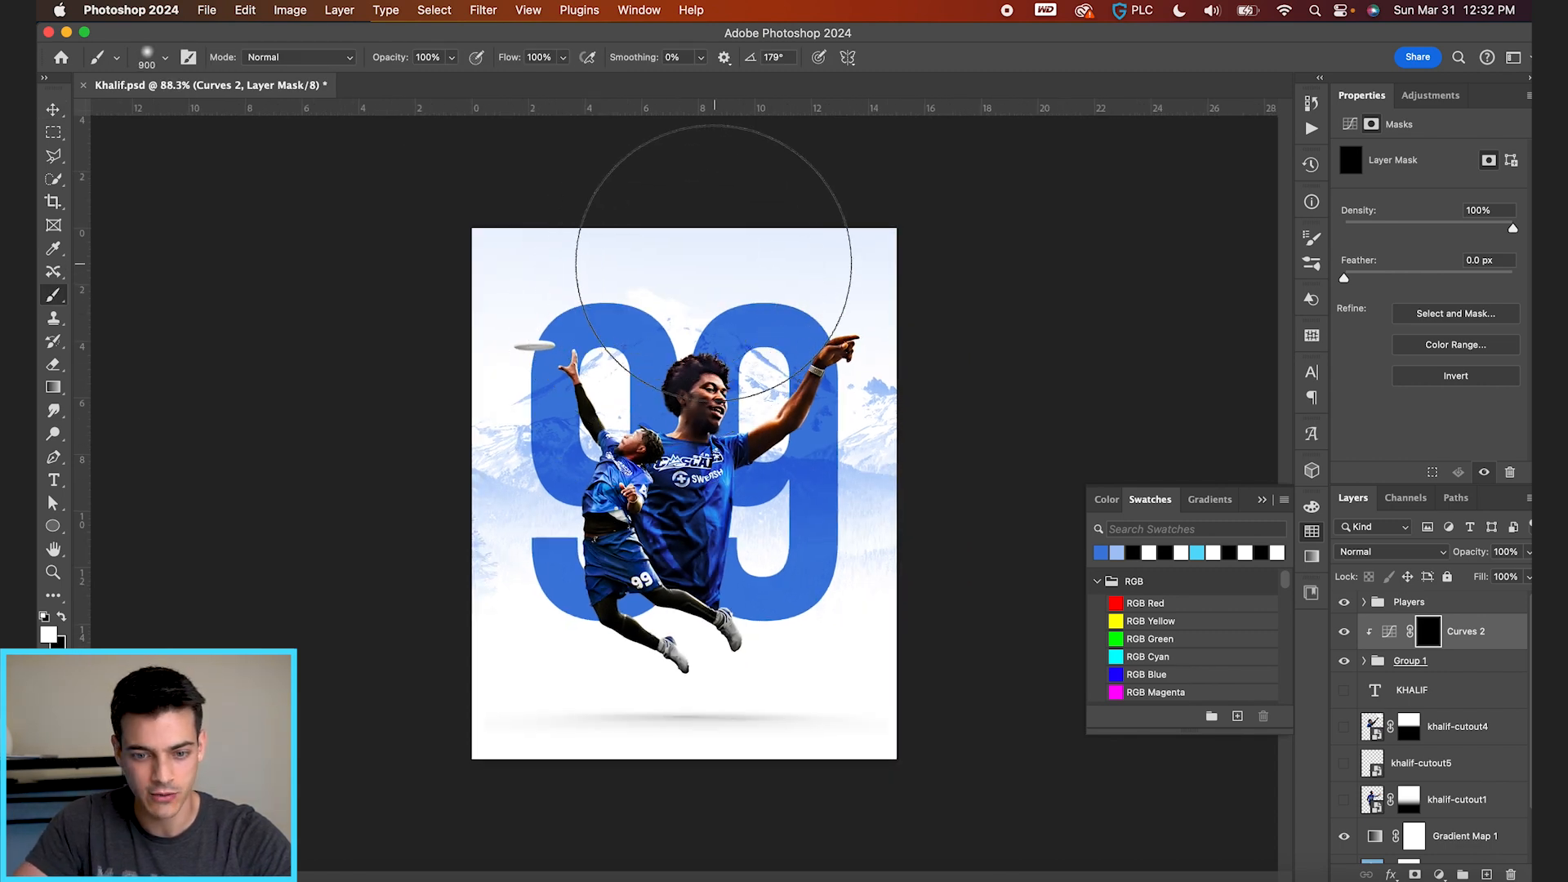
pyautogui.click(682, 265)
pyautogui.press(']')
pyautogui.press(']')
pyautogui.press(']')
pyautogui.click(682, 245)
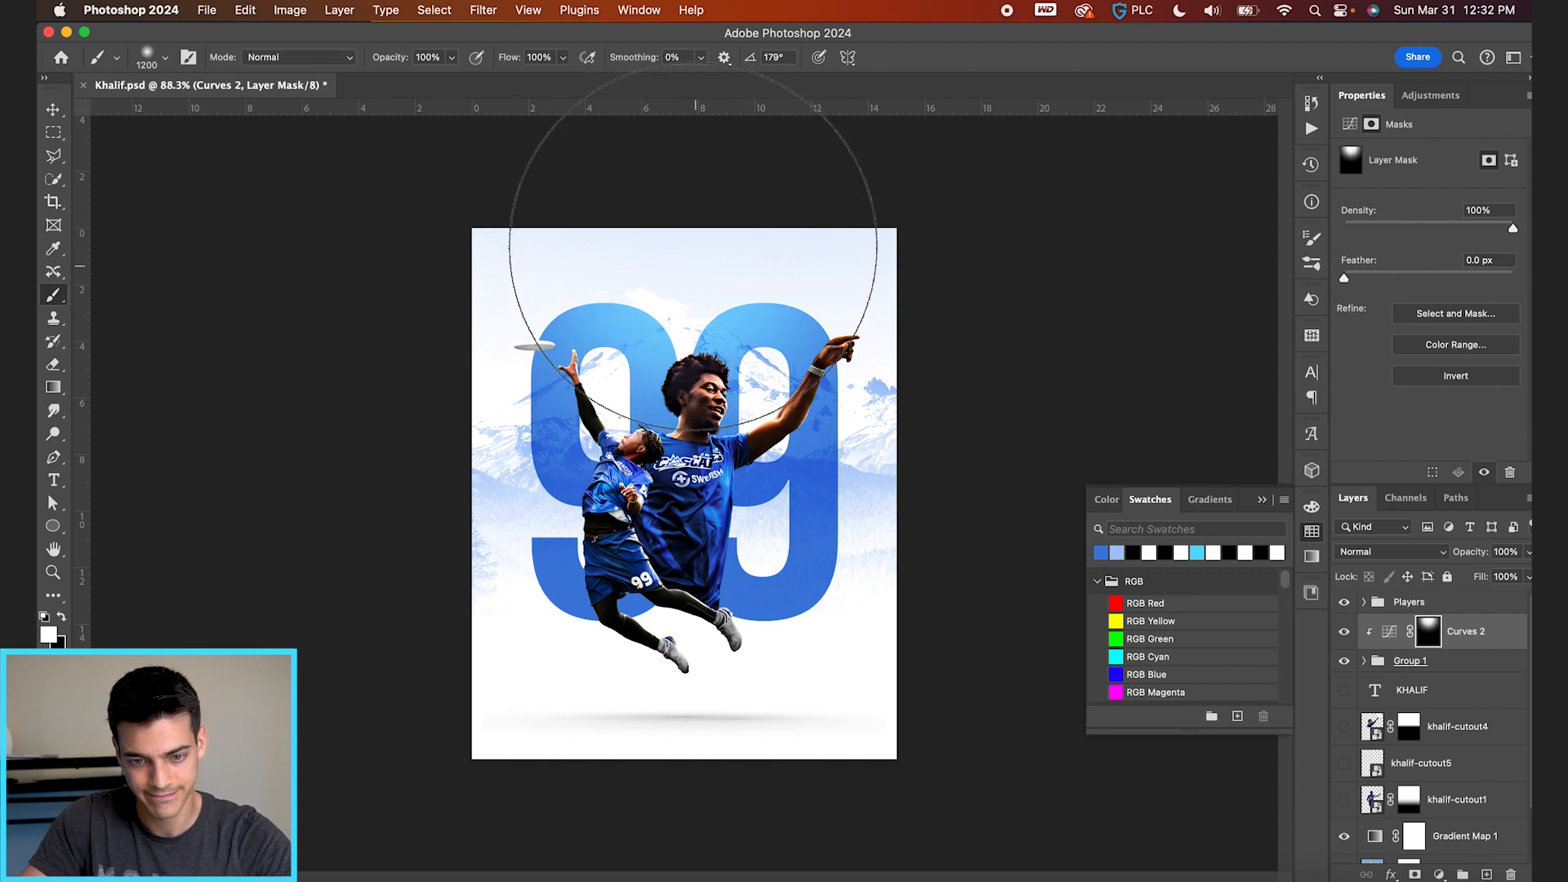
# Try a 1000 px dab on the Curves 2 mask beside the lower part of the 99, and undo it
pyautogui.press('[')
pyautogui.press('[')
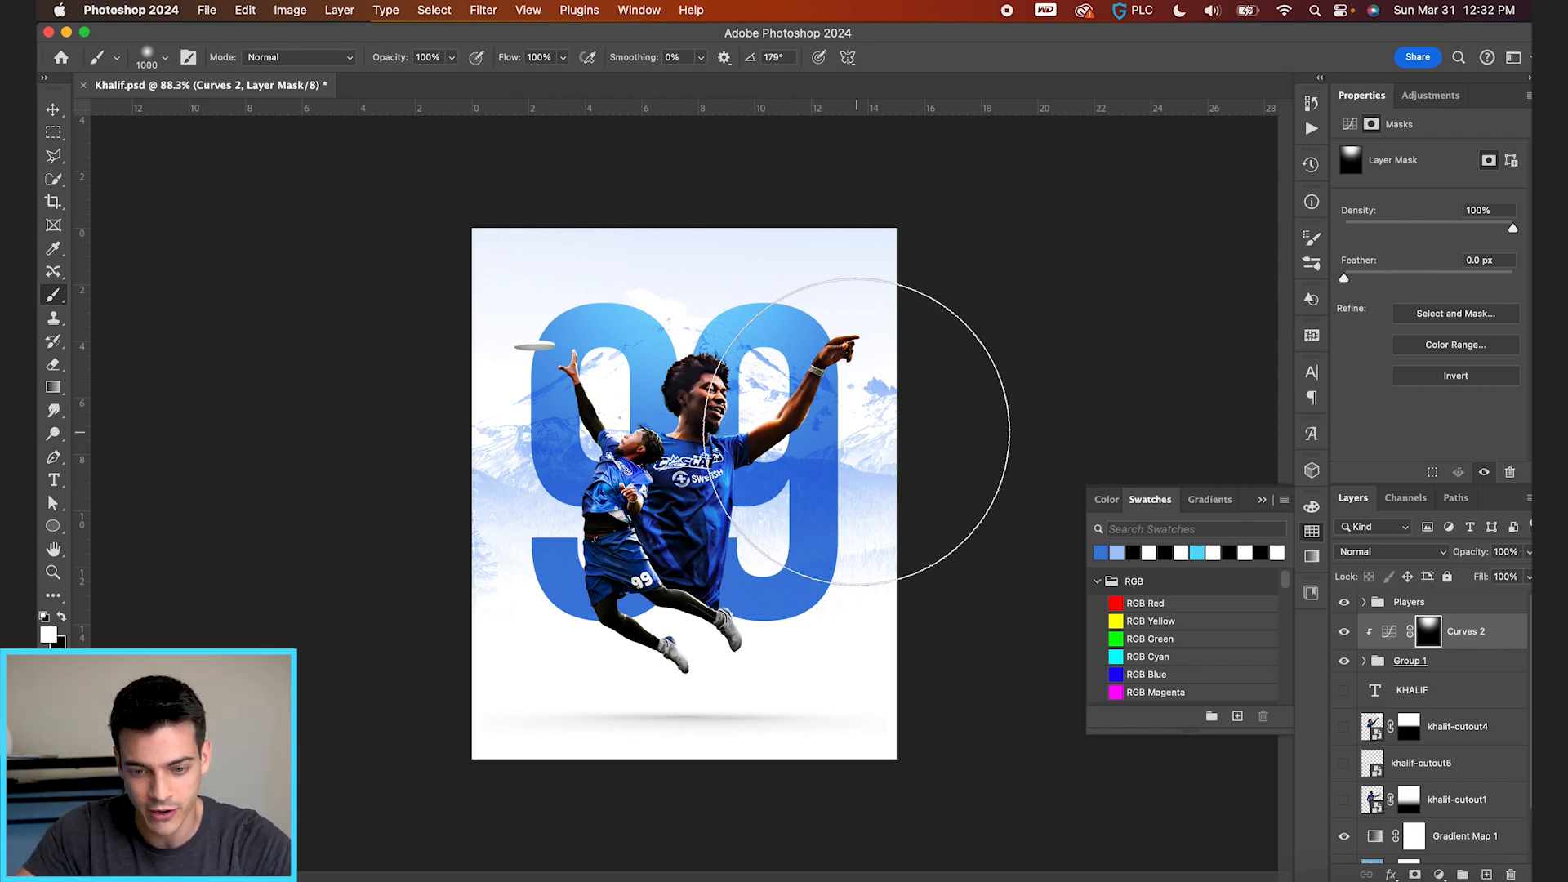
pyautogui.click(932, 525)
pyautogui.press('super+z')
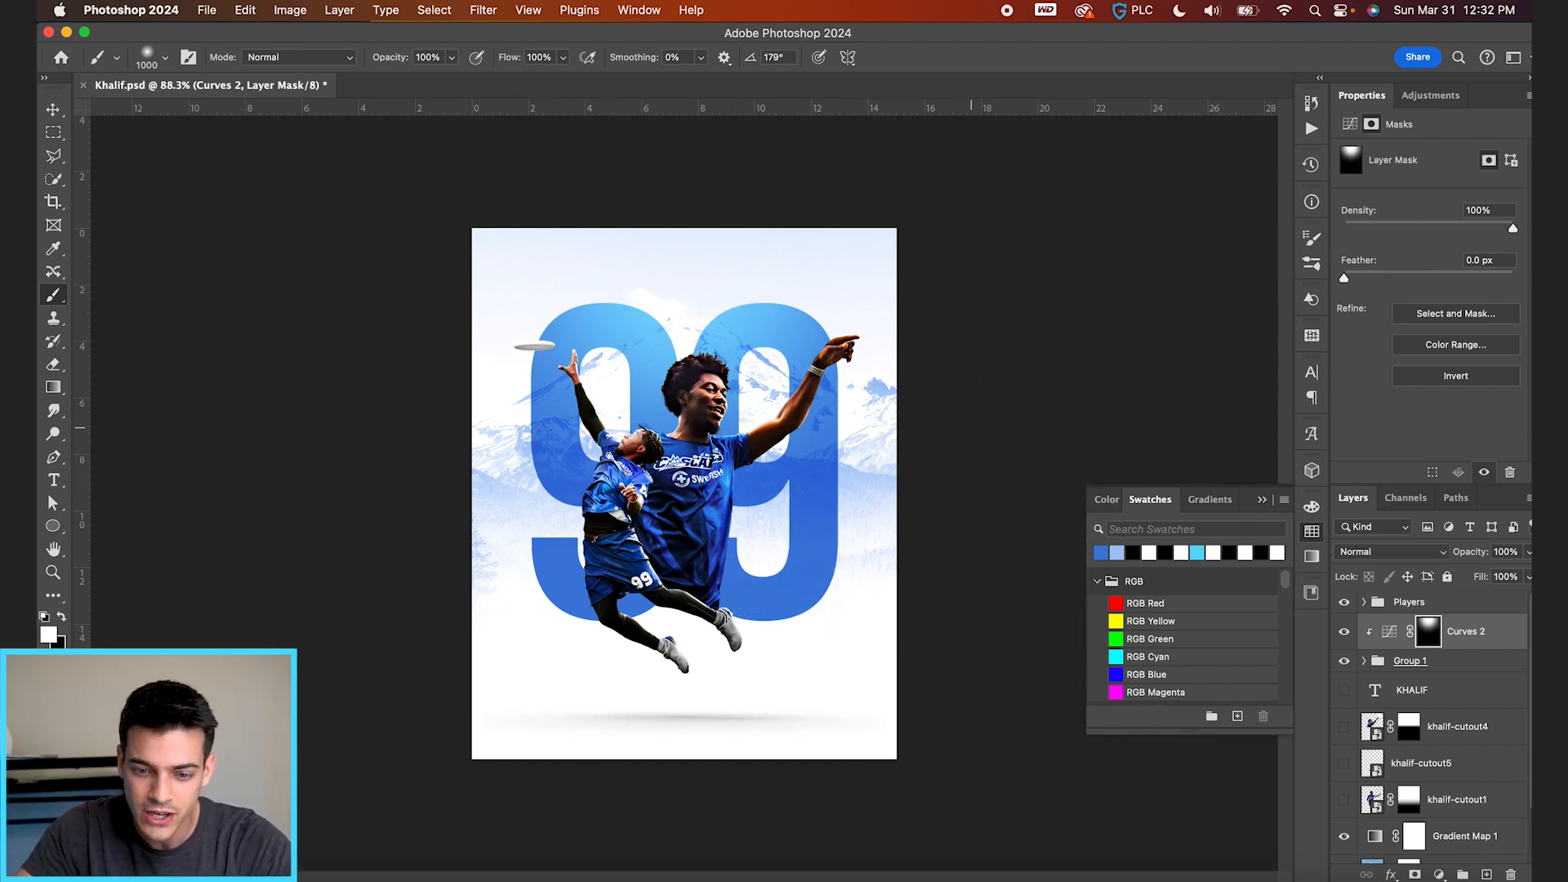
pyautogui.scroll(3, 874, 434)
pyautogui.press('[')
pyautogui.press('[')
pyautogui.press('[')
pyautogui.press('[')
pyautogui.press('[')
pyautogui.press('[')
pyautogui.press('[')
pyautogui.press('[')
pyautogui.press('[')
pyautogui.press('[')
pyautogui.press('[')
pyautogui.press('[')
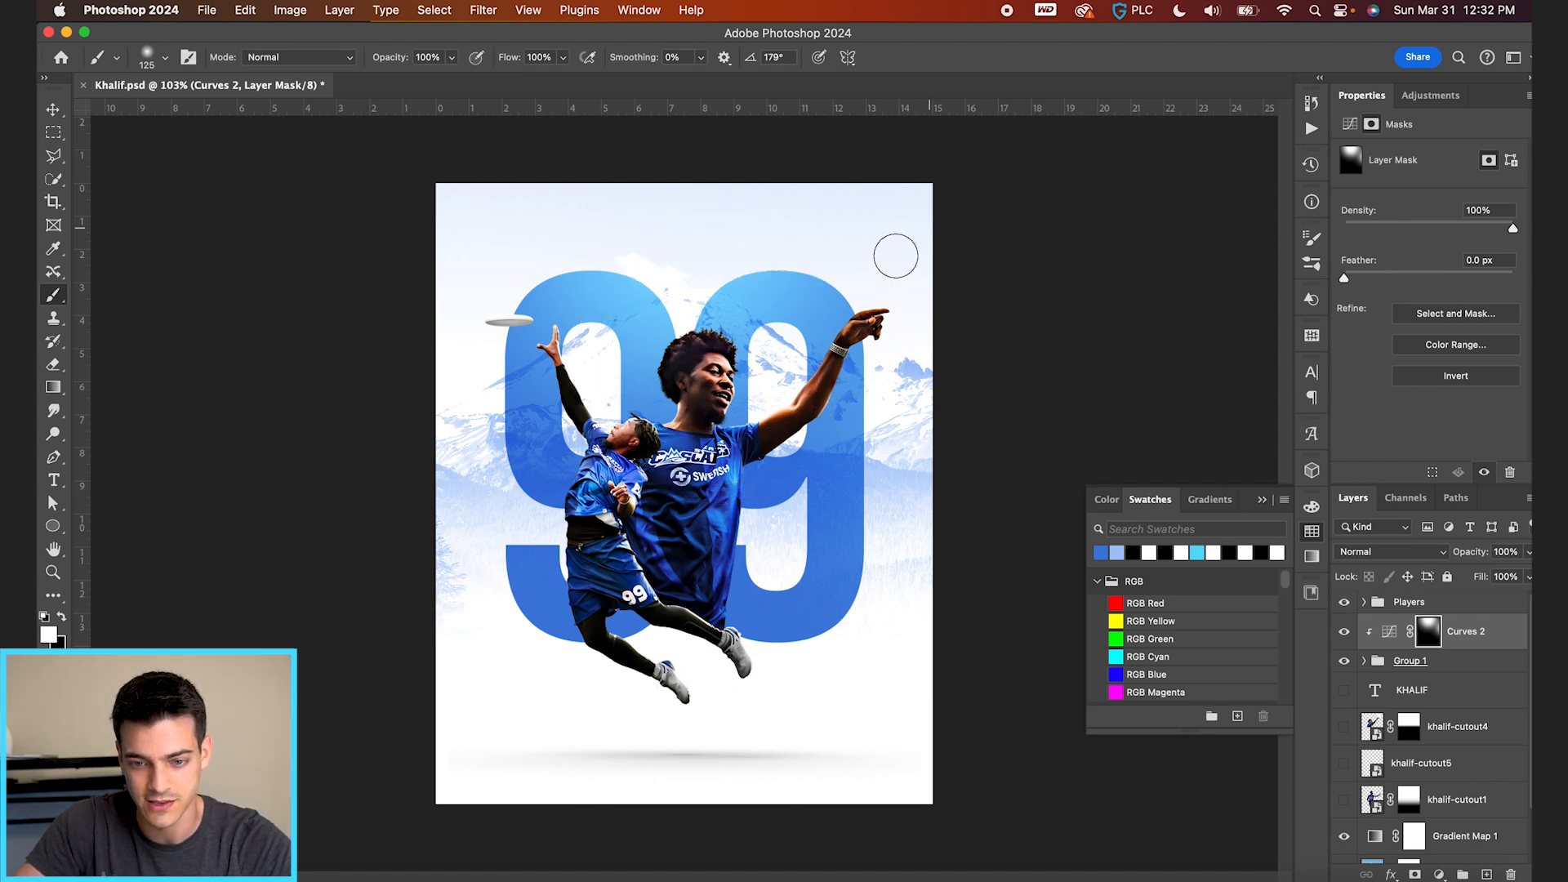
pyautogui.scroll(2, 583, 435)
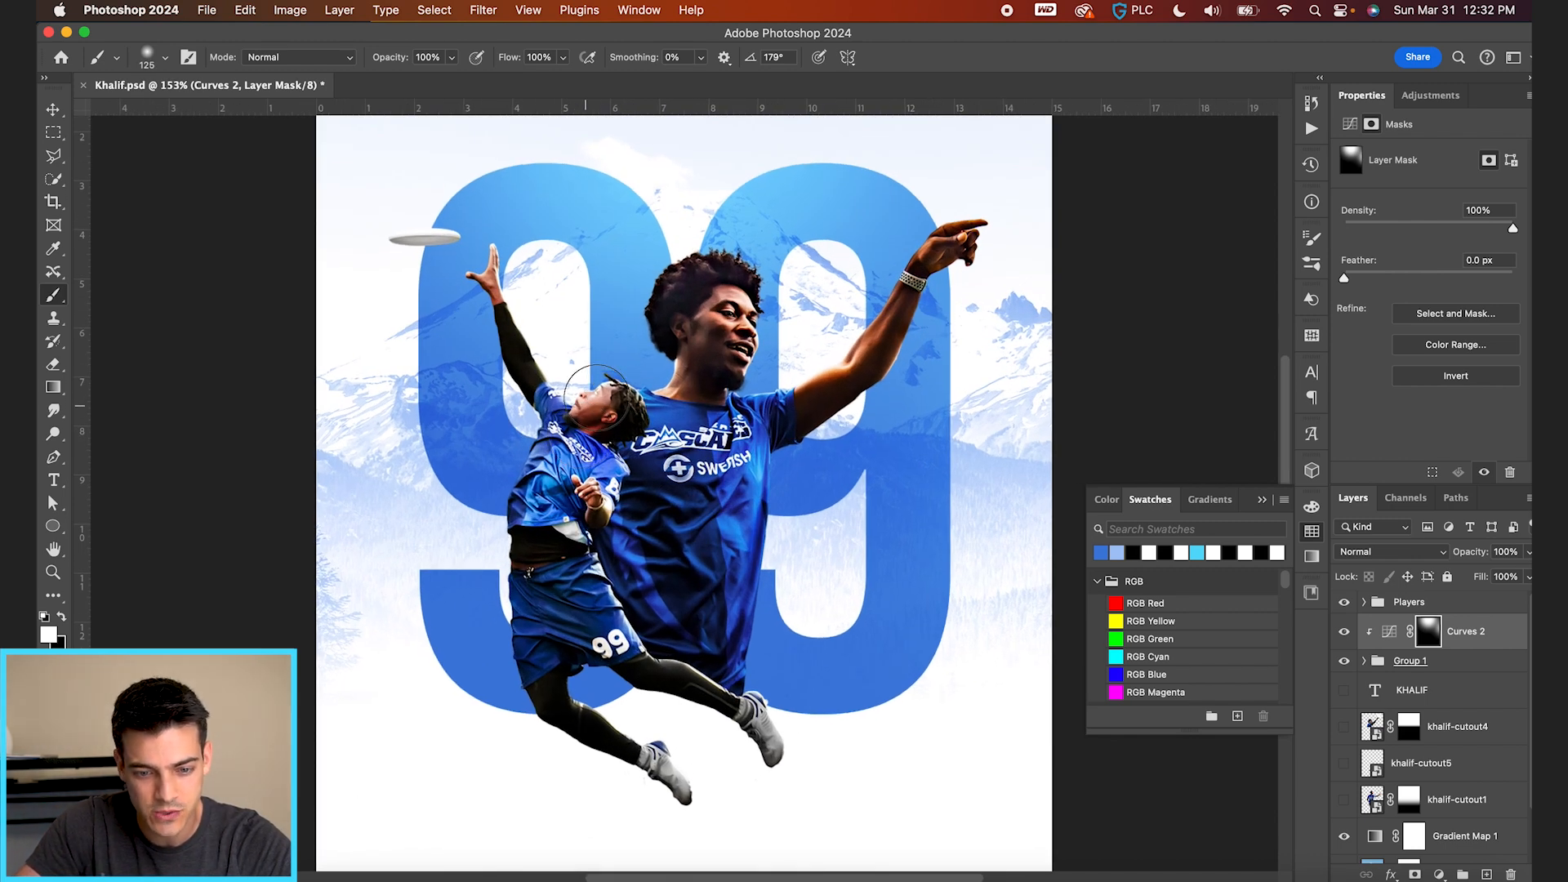
pyautogui.scroll(-2, 601, 569)
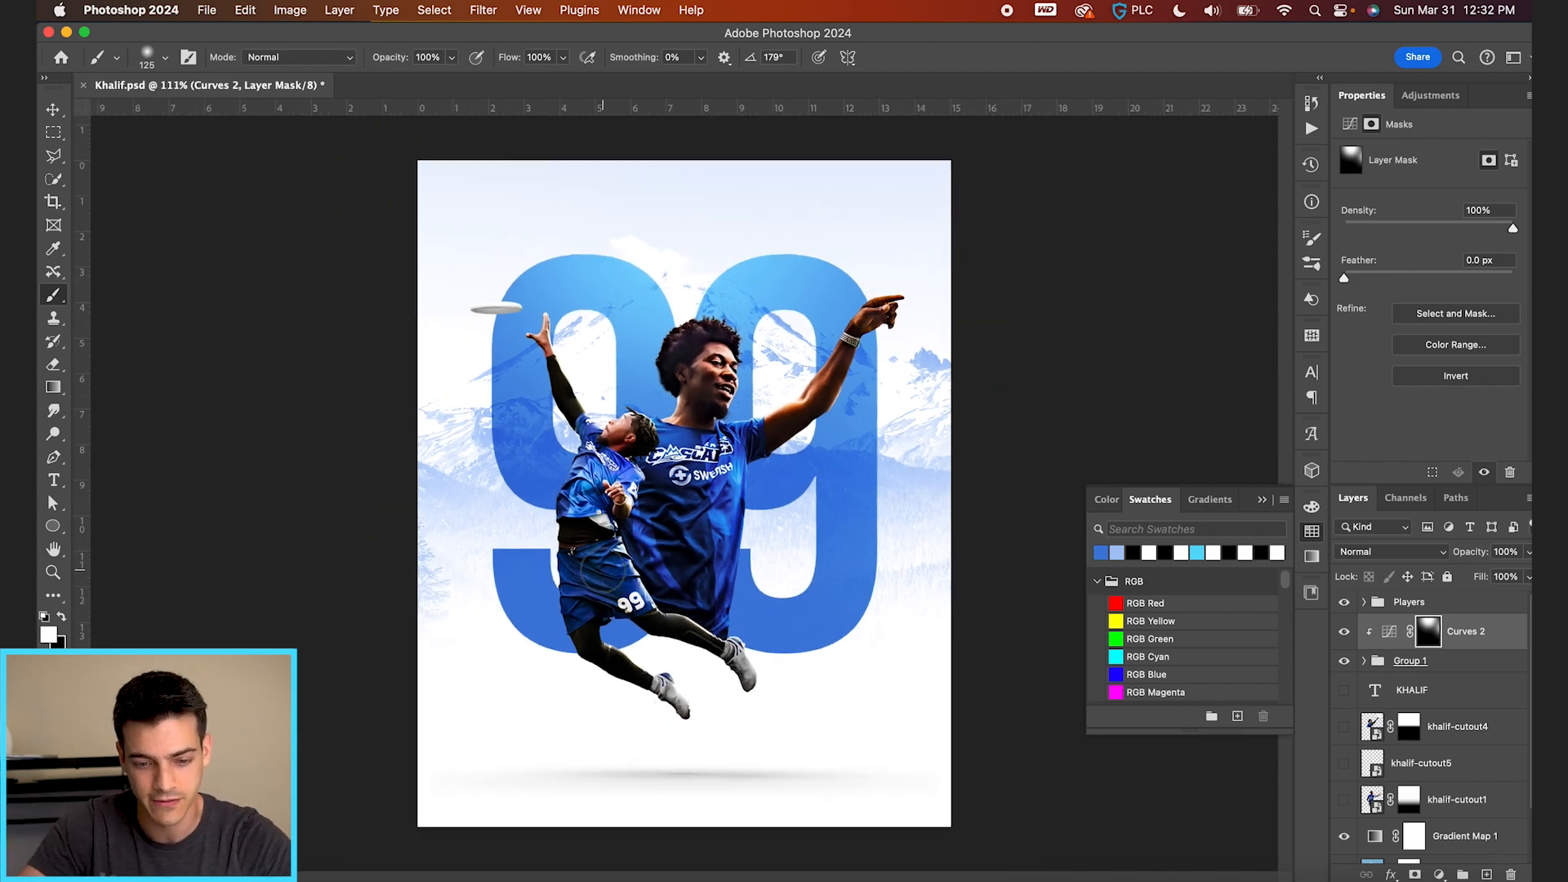
# Paint the Curves 2 mask behind the players at the centre of the 99 with a 500 to 700 px brush, and save the document
pyautogui.press(']')
pyautogui.press(']')
pyautogui.press(']')
pyautogui.press(']')
pyautogui.press(']')
pyautogui.press(']')
pyautogui.press(']')
pyautogui.press(']')
pyautogui.press(']')
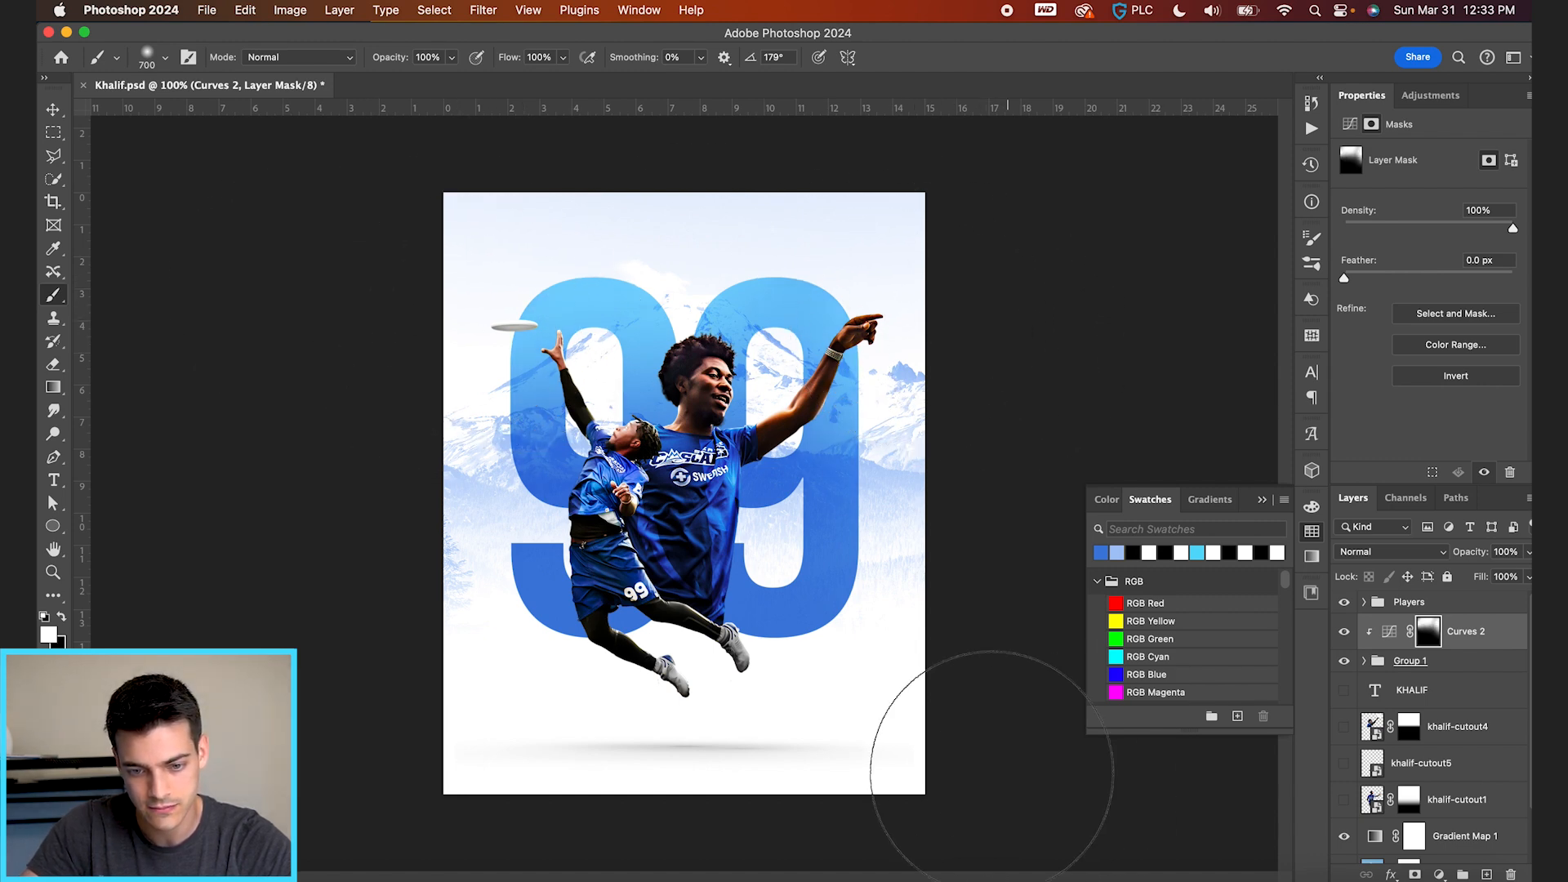
pyautogui.click(691, 448)
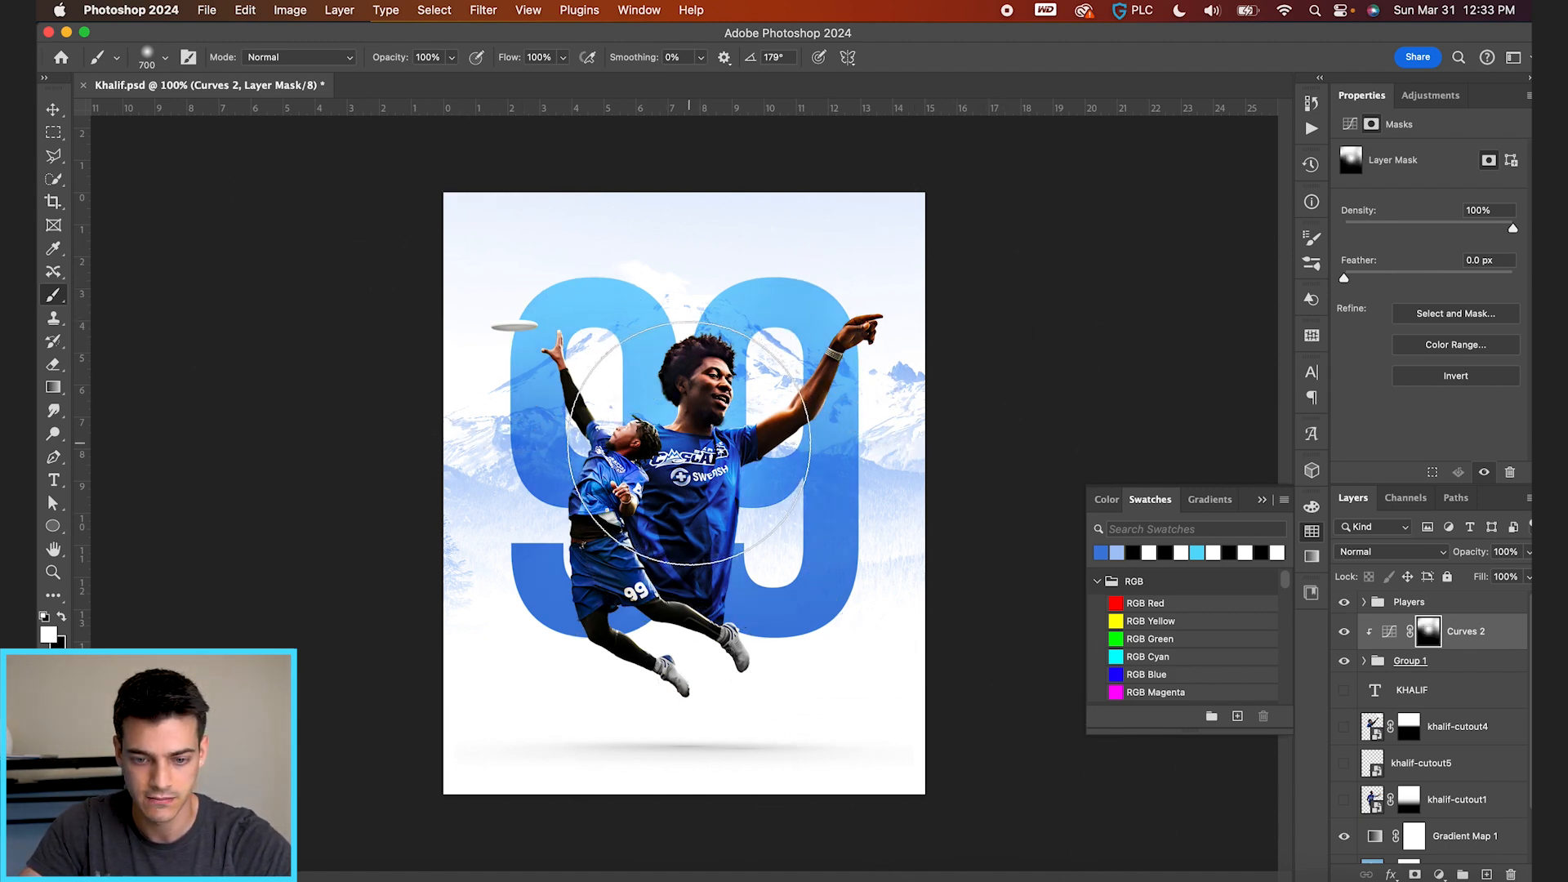
pyautogui.press('[')
pyautogui.press('[')
pyautogui.press('[')
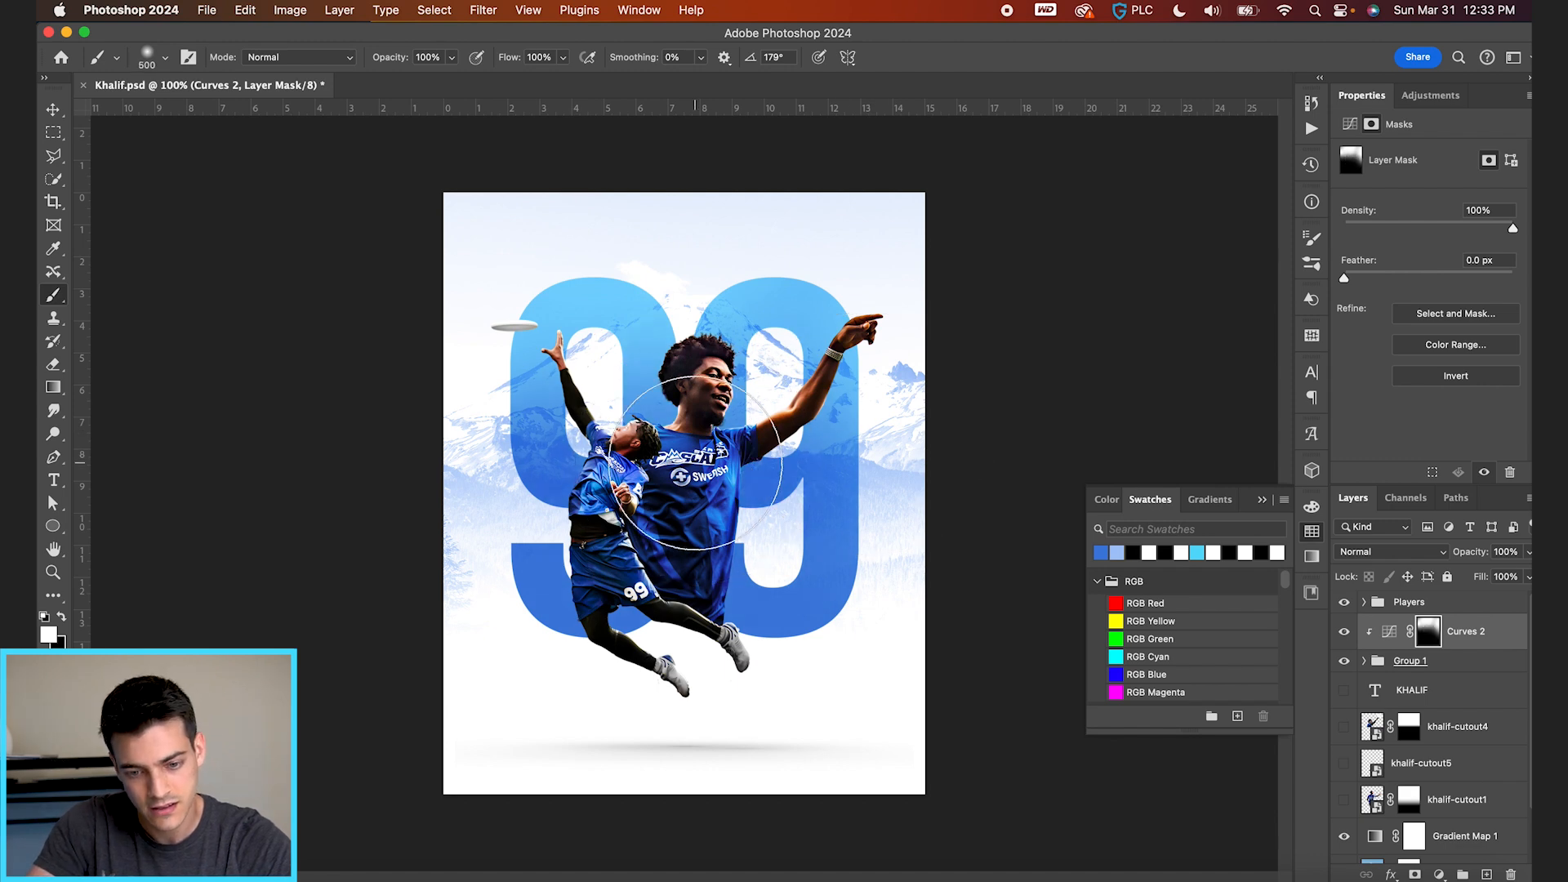
pyautogui.press(']')
pyautogui.press('v')
pyautogui.press('super+s')
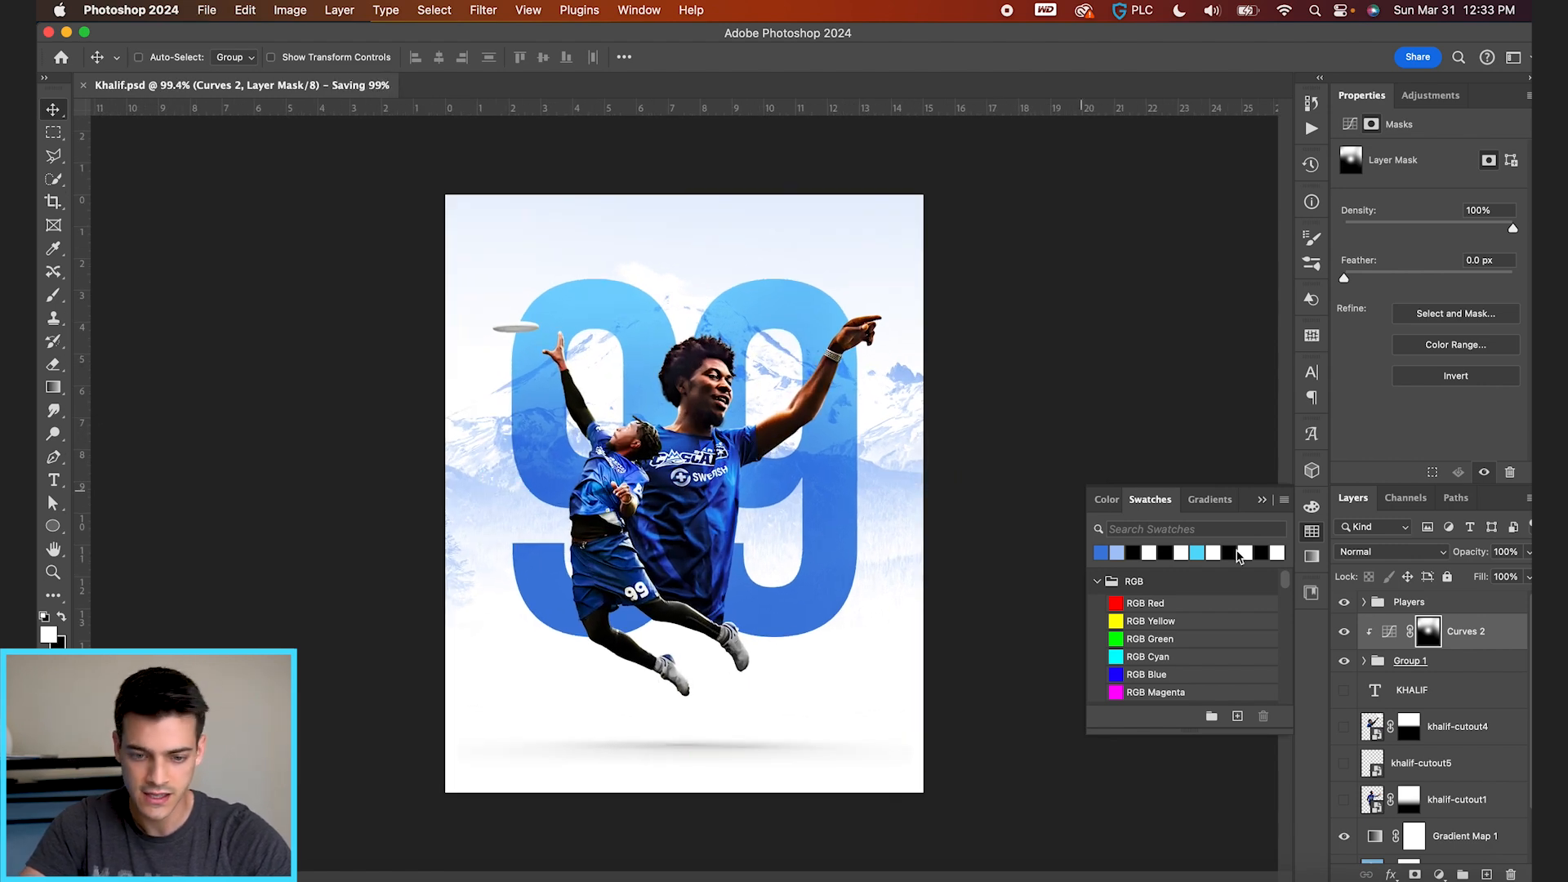
# Scale Players, Curves 2 and Group 1 together to about 91.4% around their centre, and nudge them into place
pyautogui.click(1387, 664)
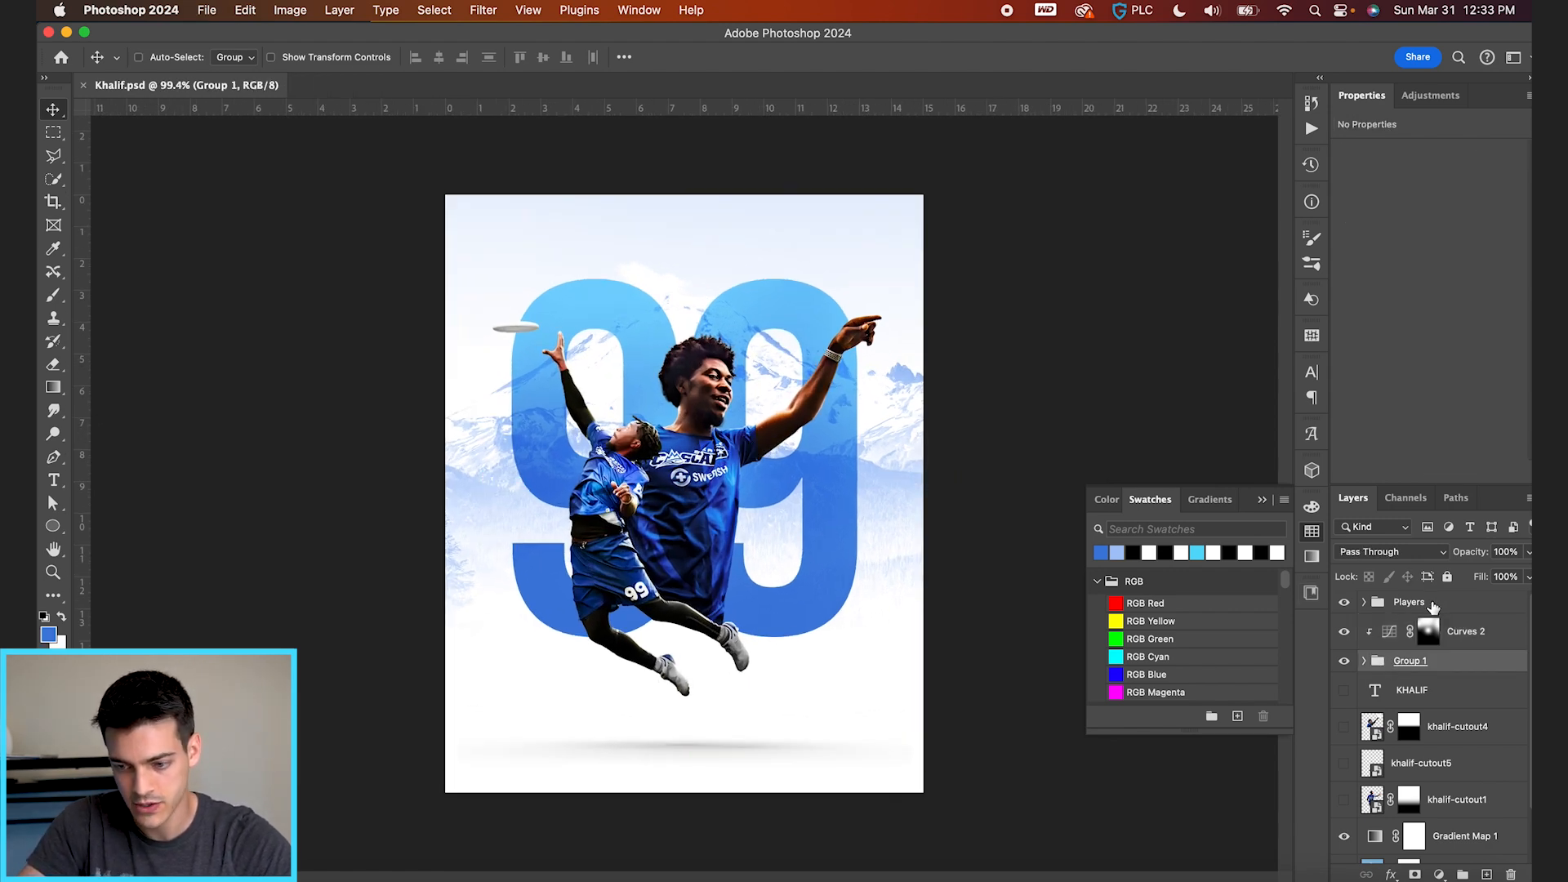
pyautogui.keyDown('shift'); pyautogui.click(1433, 606); pyautogui.keyUp('shift')
pyautogui.press('super+t')
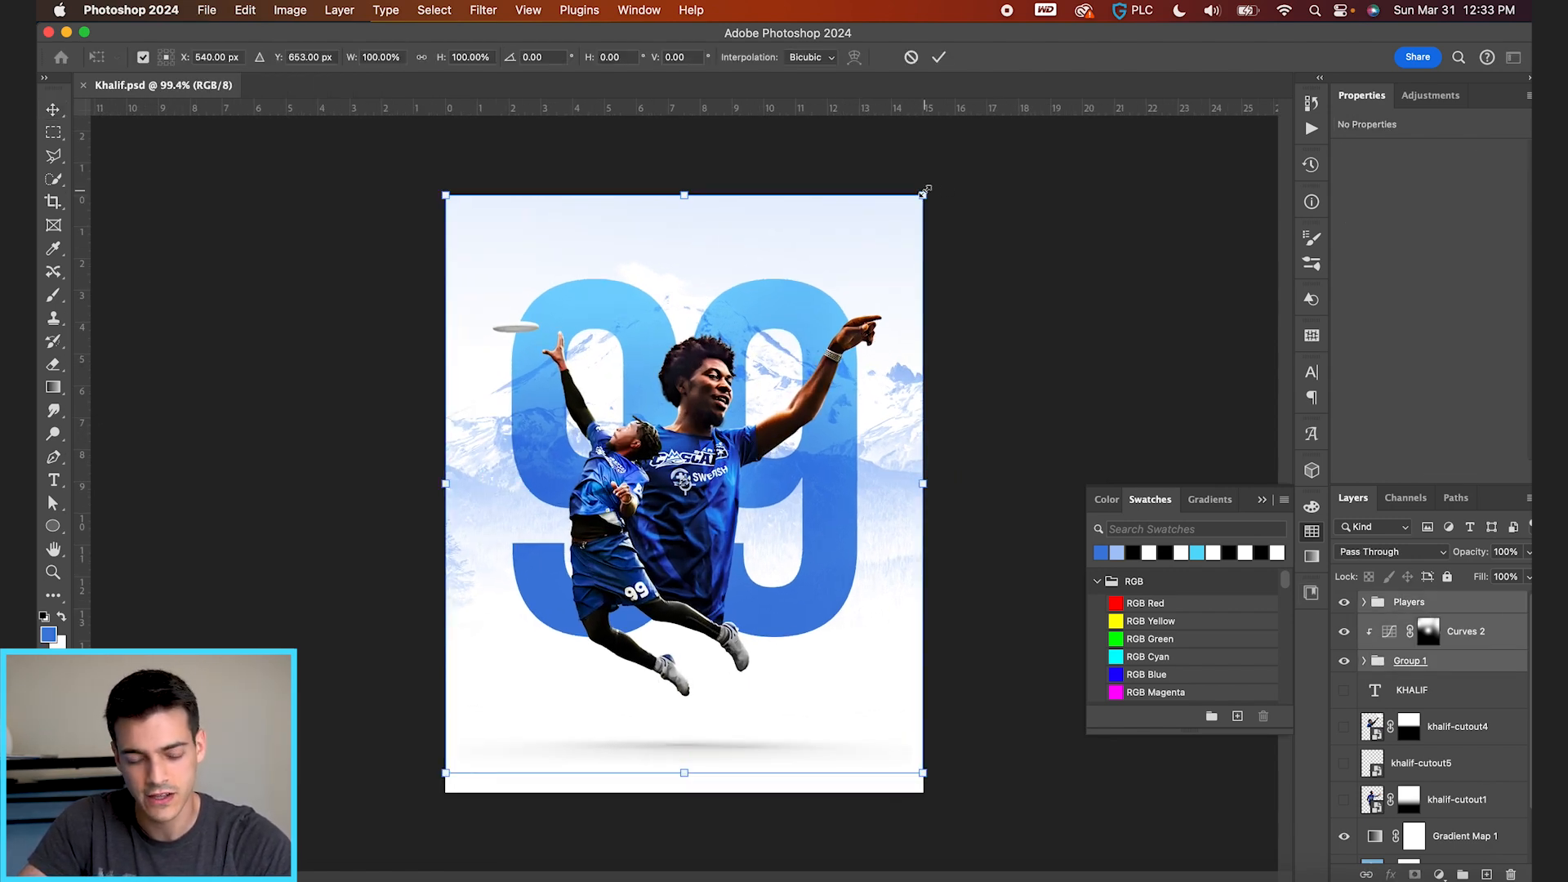
pyautogui.moveTo(923, 194); pyautogui.dragTo(898, 211)
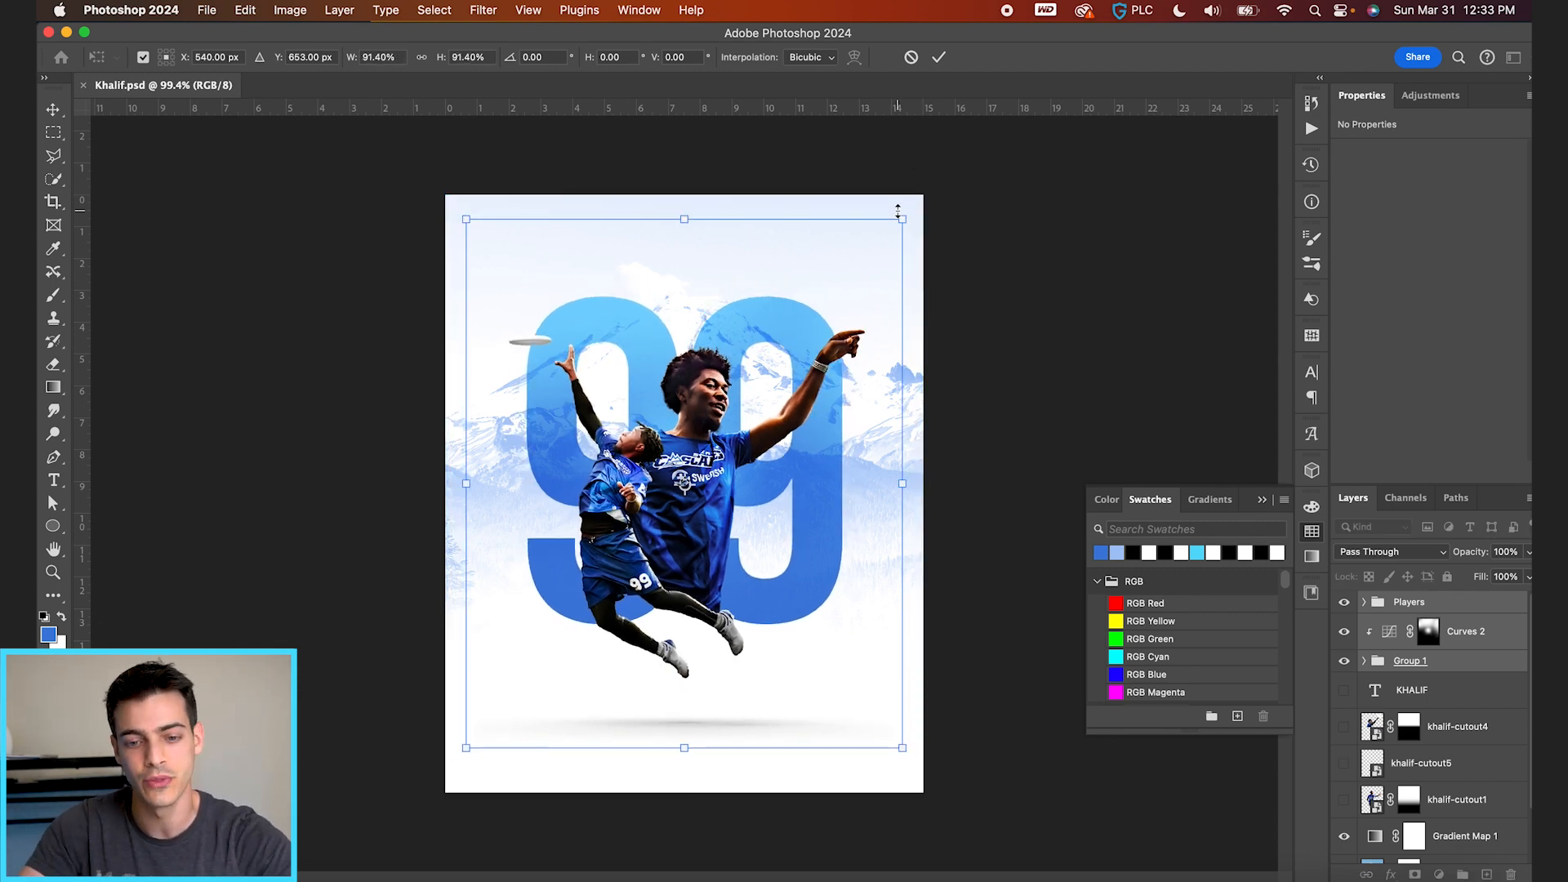
pyautogui.press('Return')
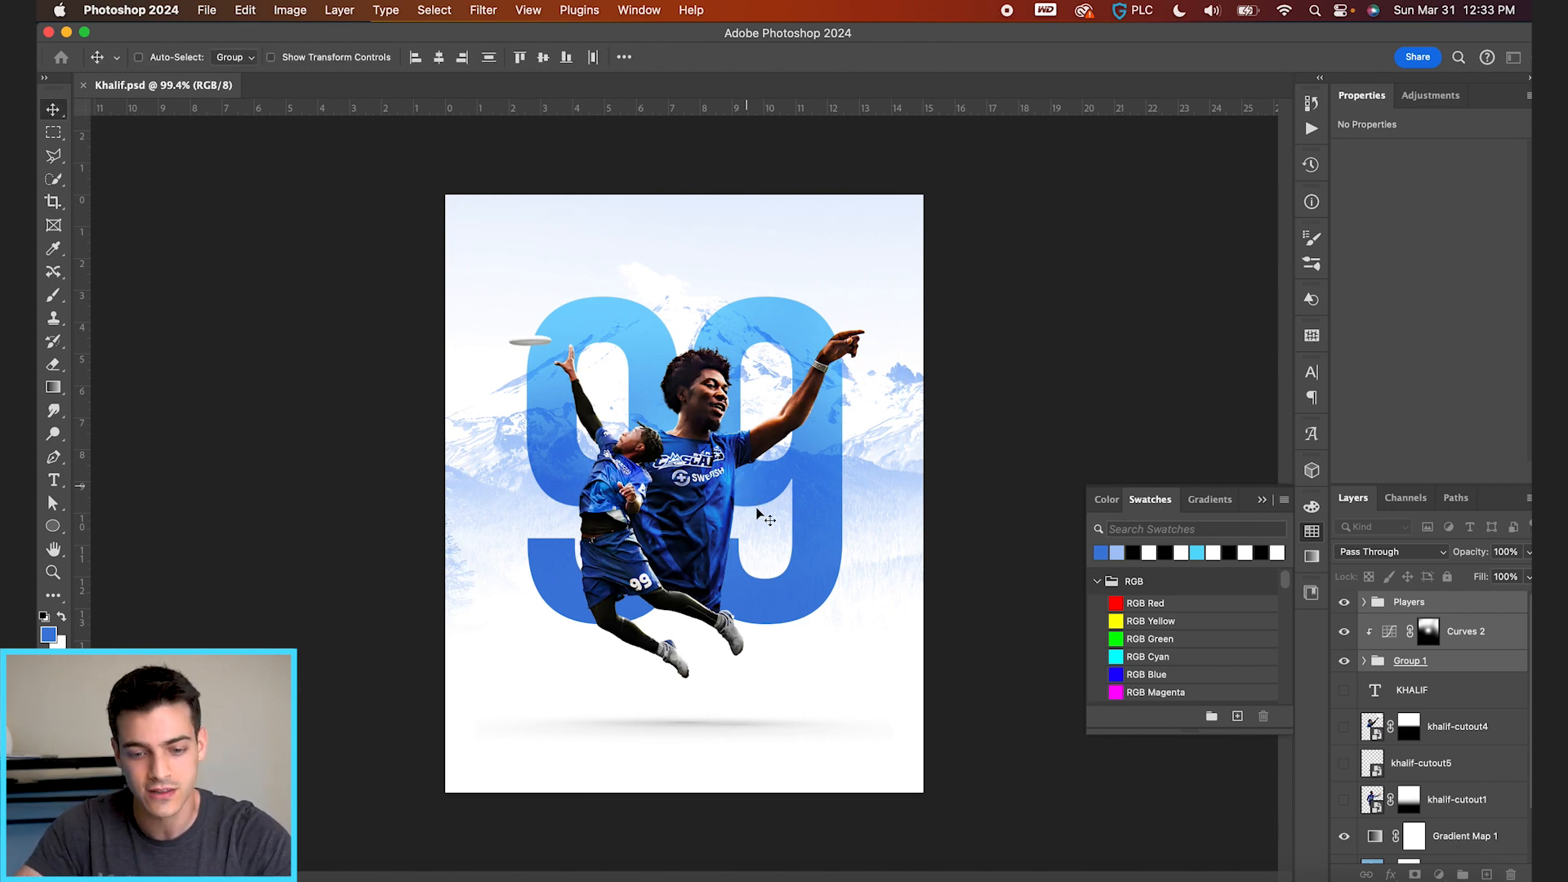
pyautogui.moveTo(768, 578)
pyautogui.mouseDown()
pyautogui.moveTo(768, 565)
pyautogui.moveTo(770, 578)
pyautogui.mouseUp()
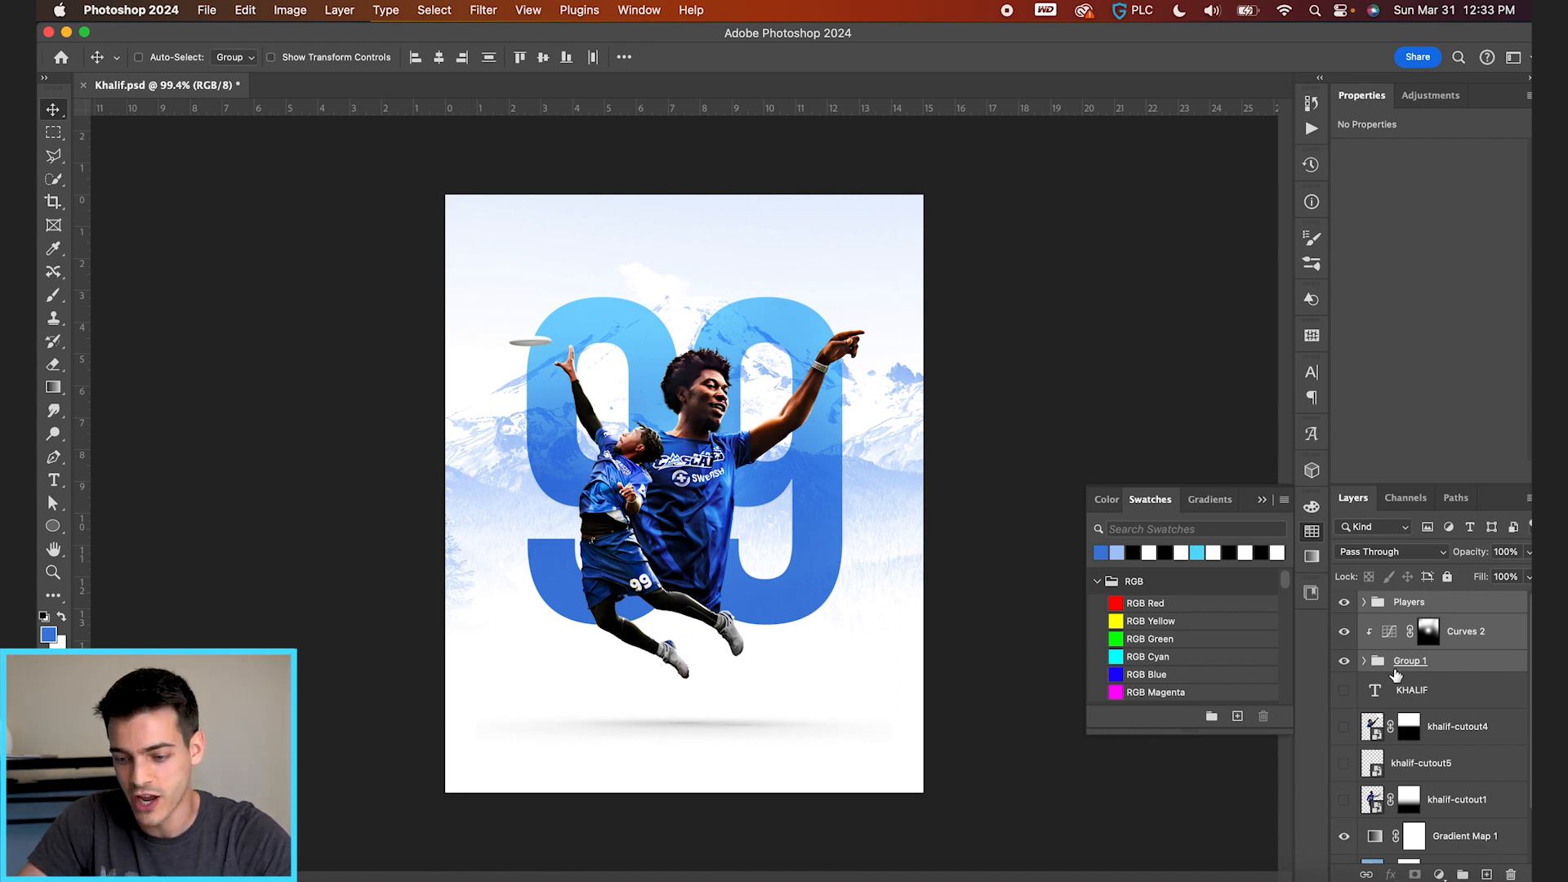
# Rename Layer 1 in the Small Cutout subgroup of the Players group as shadow
pyautogui.click(1364, 604)
pyautogui.scroll(-2, 1387, 735)
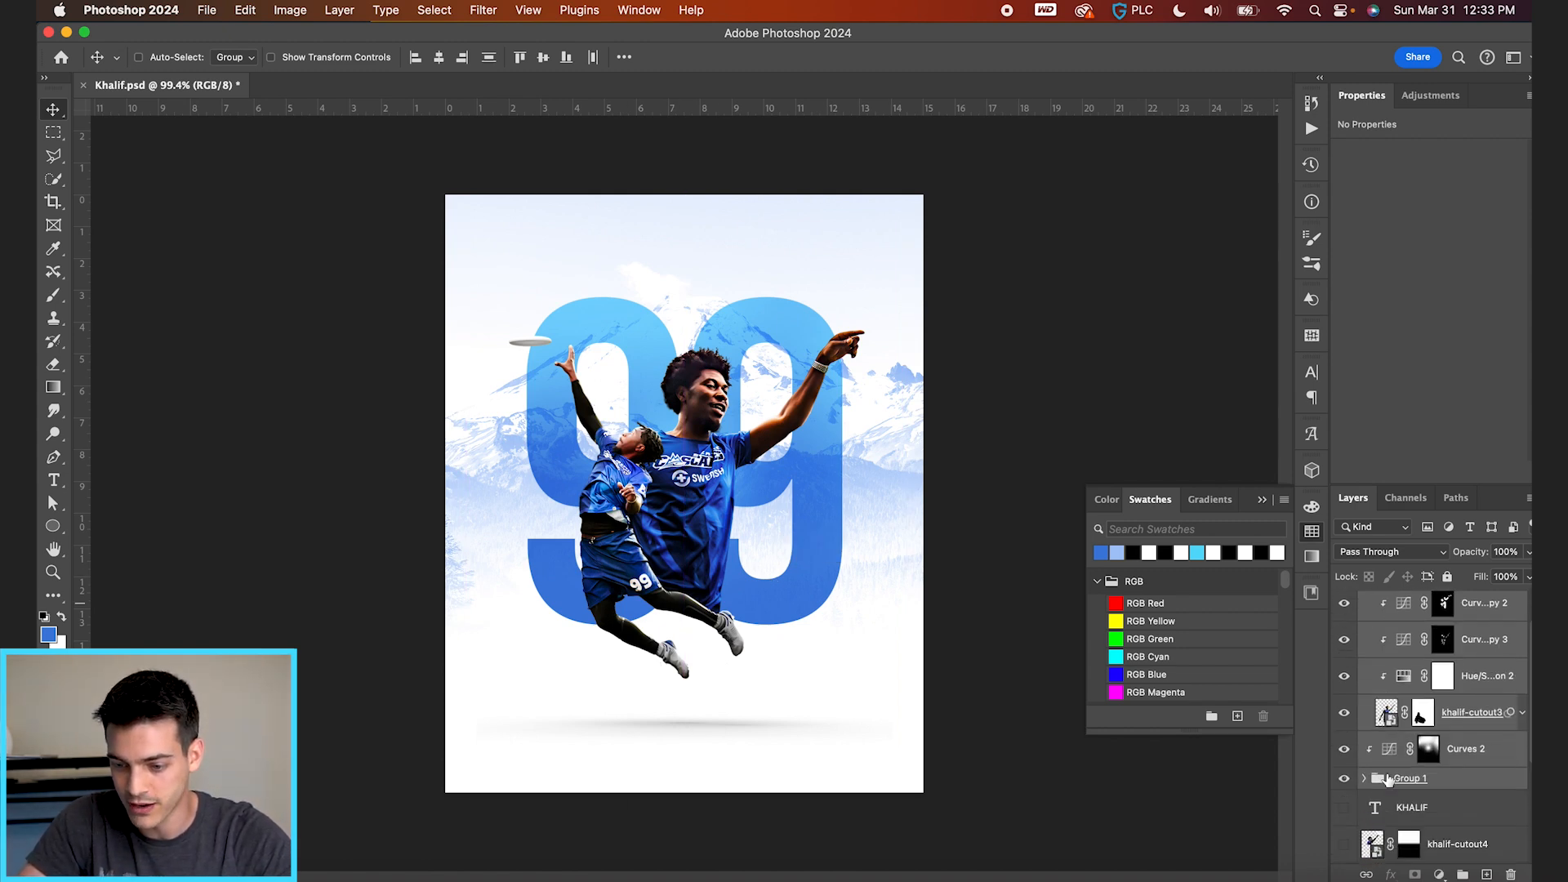
pyautogui.click(1365, 785)
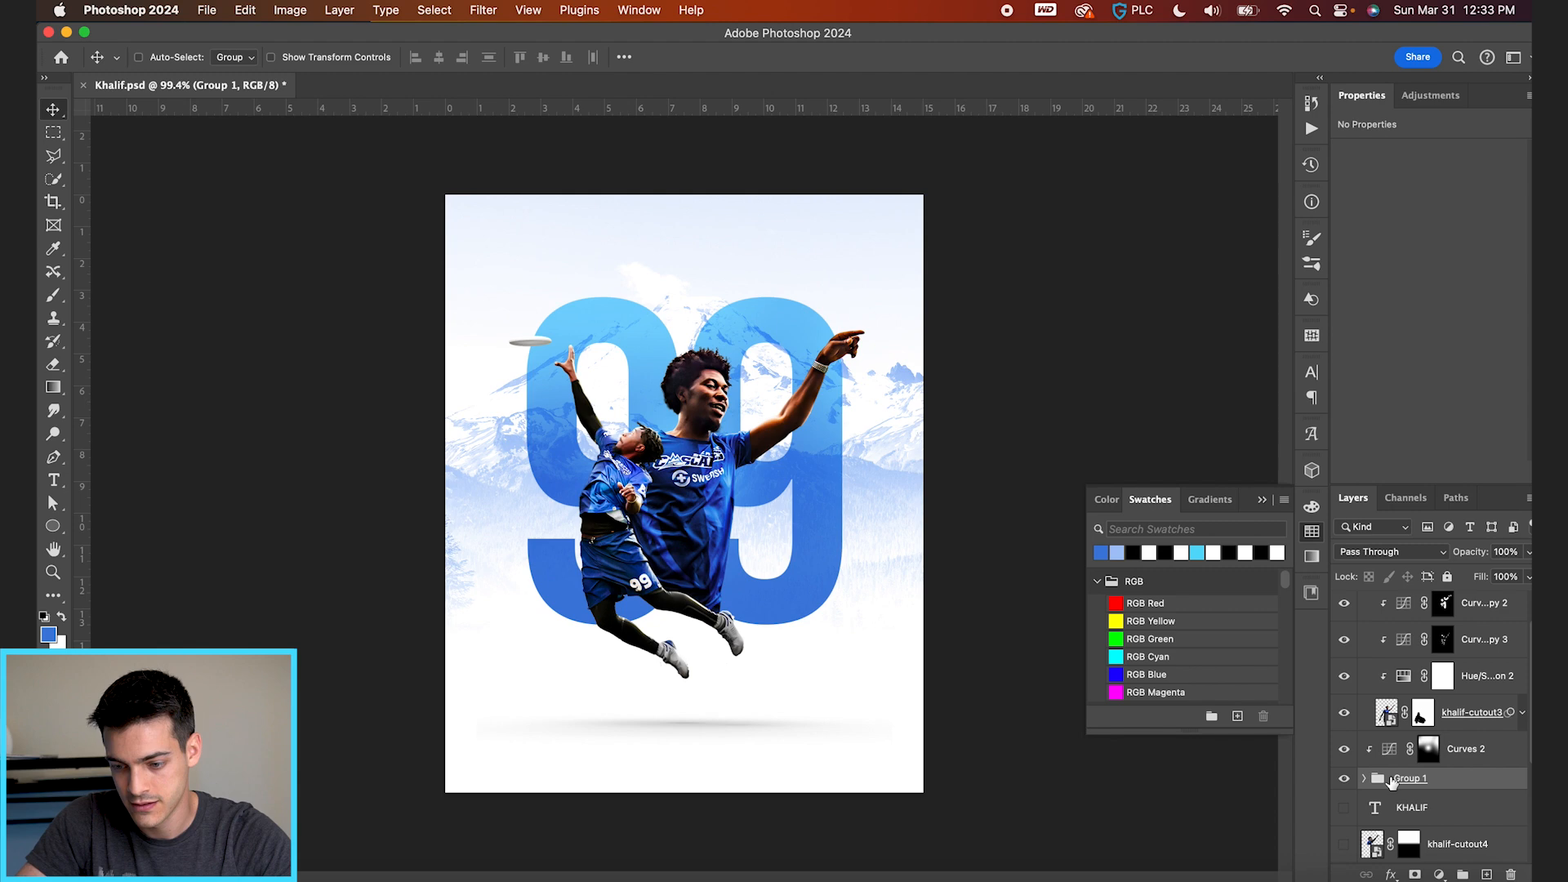
pyautogui.click(1380, 626)
pyautogui.scroll(-3, 1405, 760)
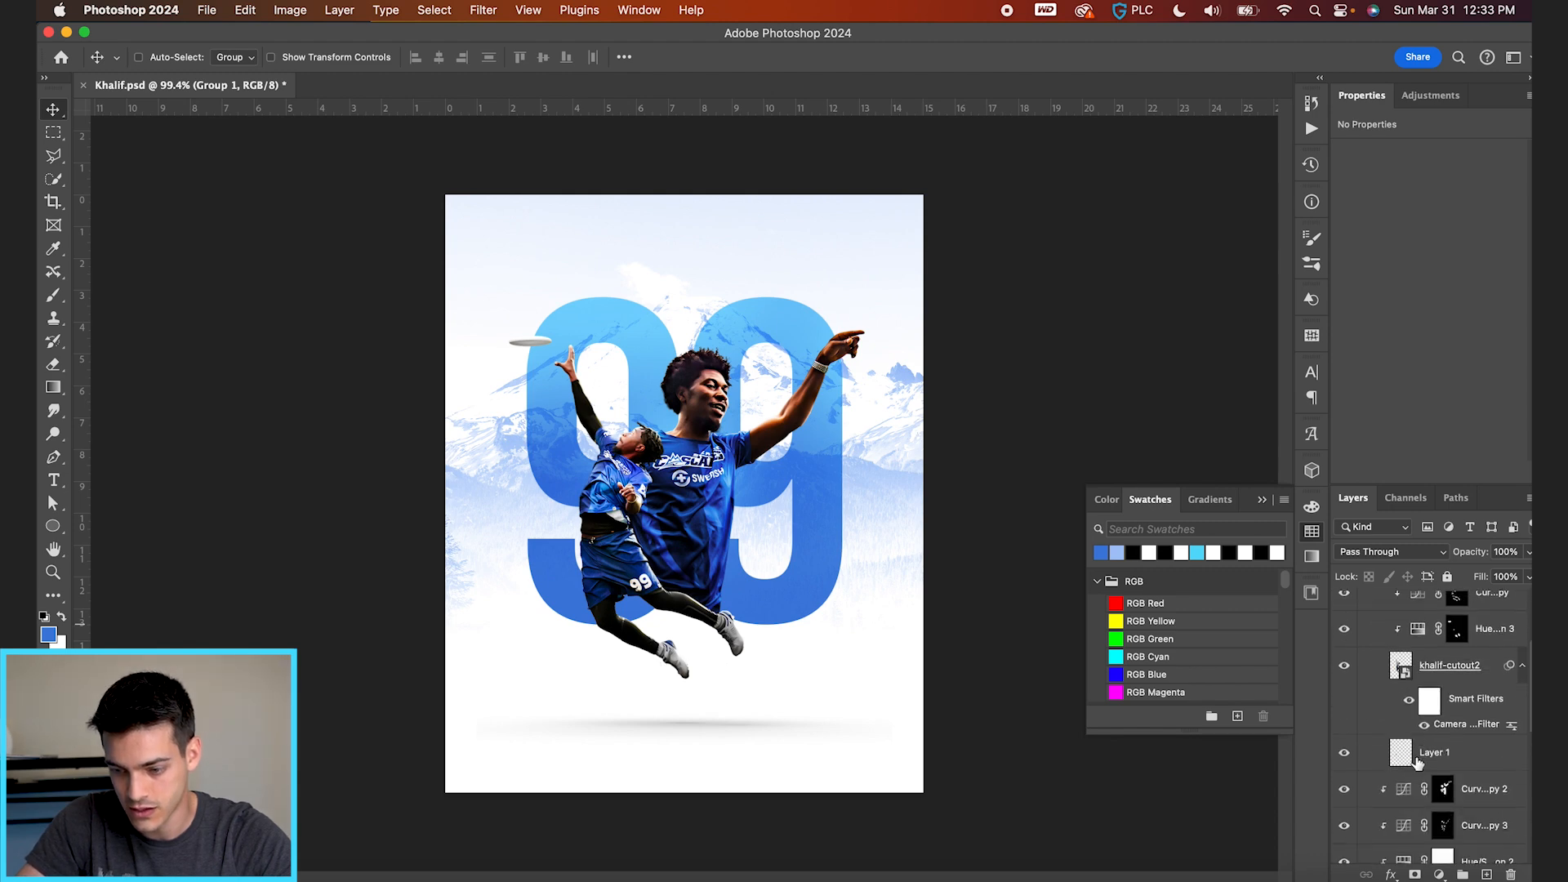
pyautogui.click(1436, 755)
pyautogui.write('sh')
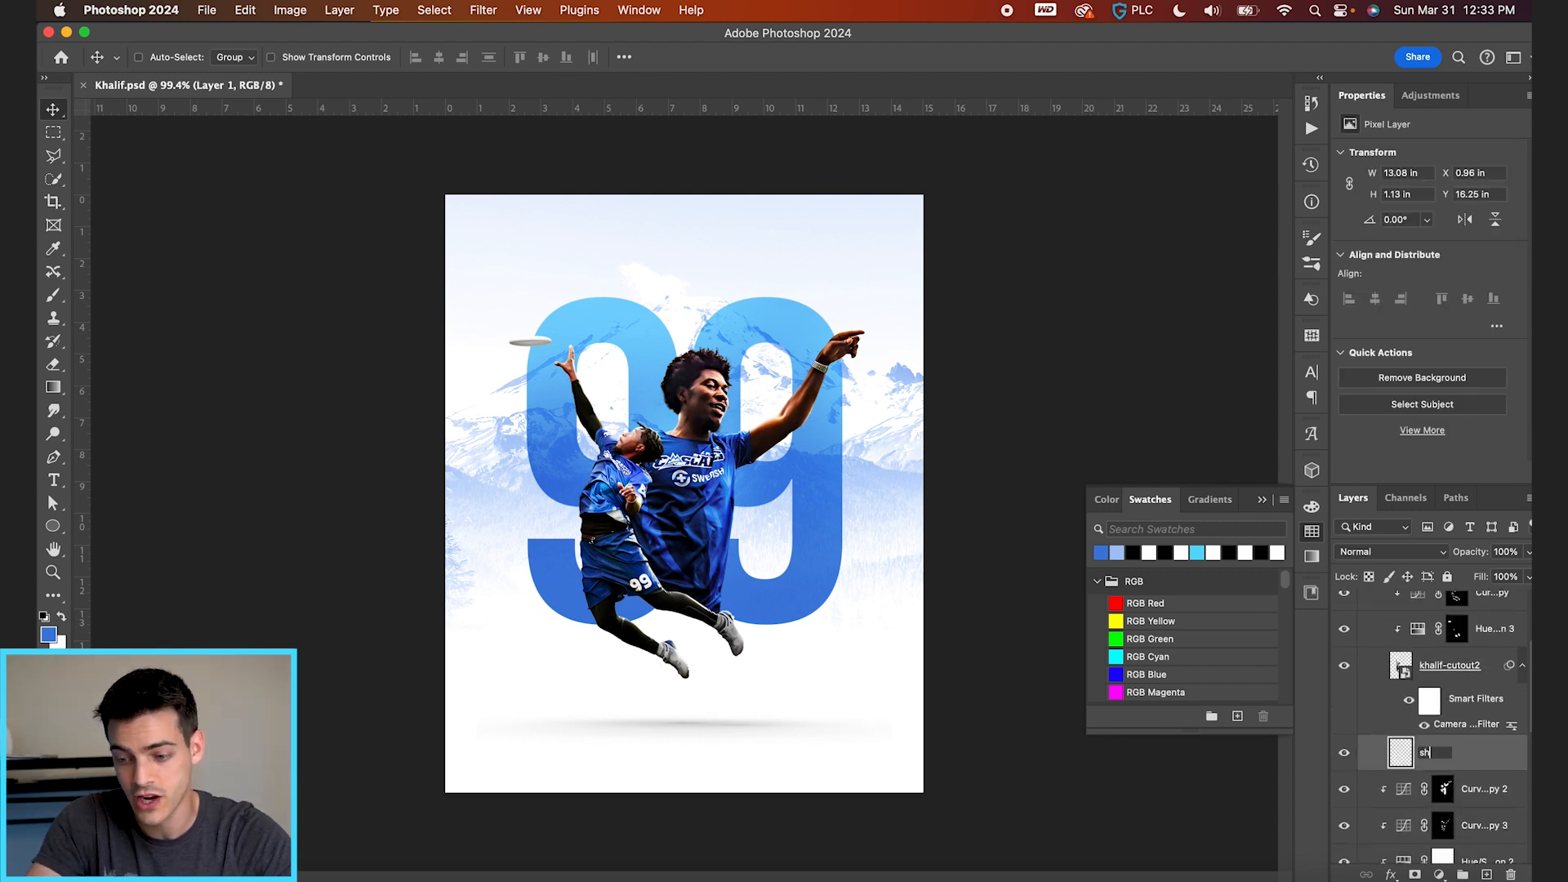
pyautogui.press('Return')
# Move the shadow layer straight down to a Y position of 17.36 in near the poster's lower edge
pyautogui.hotkey('shift', 'Down')
pyautogui.hotkey('shift', 'Down')
pyautogui.hotkey('shift', 'Down')
pyautogui.hotkey('shift', 'Down')
pyautogui.hotkey('shift', 'Down')
pyautogui.hotkey('shift', 'Down')
pyautogui.hotkey('shift', 'Down')
pyautogui.hotkey('shift', 'Down')
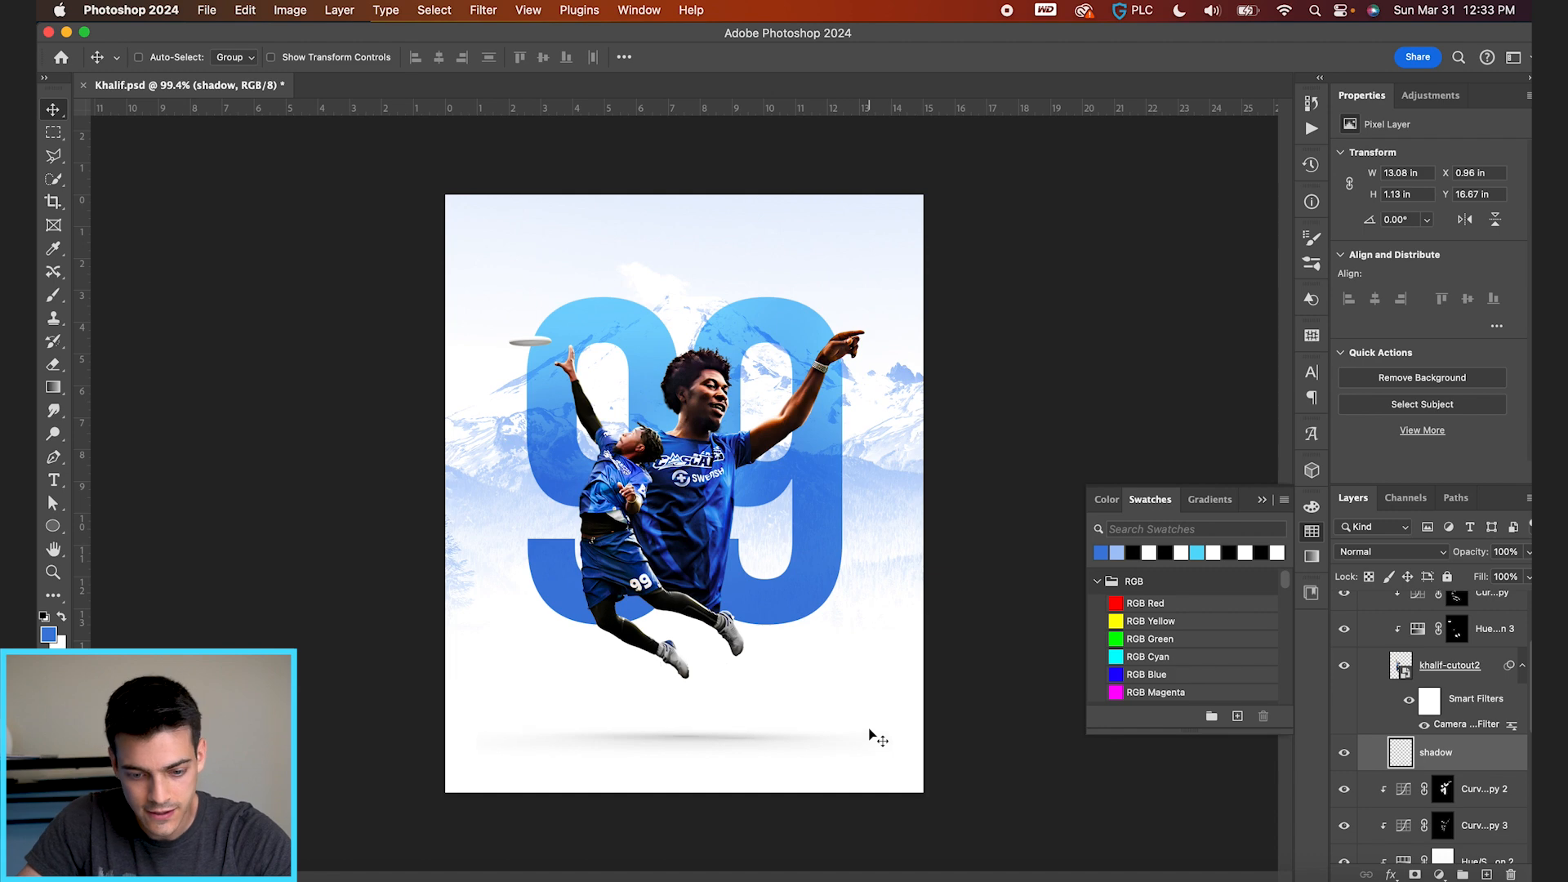
pyautogui.hotkey('shift', 'Down')
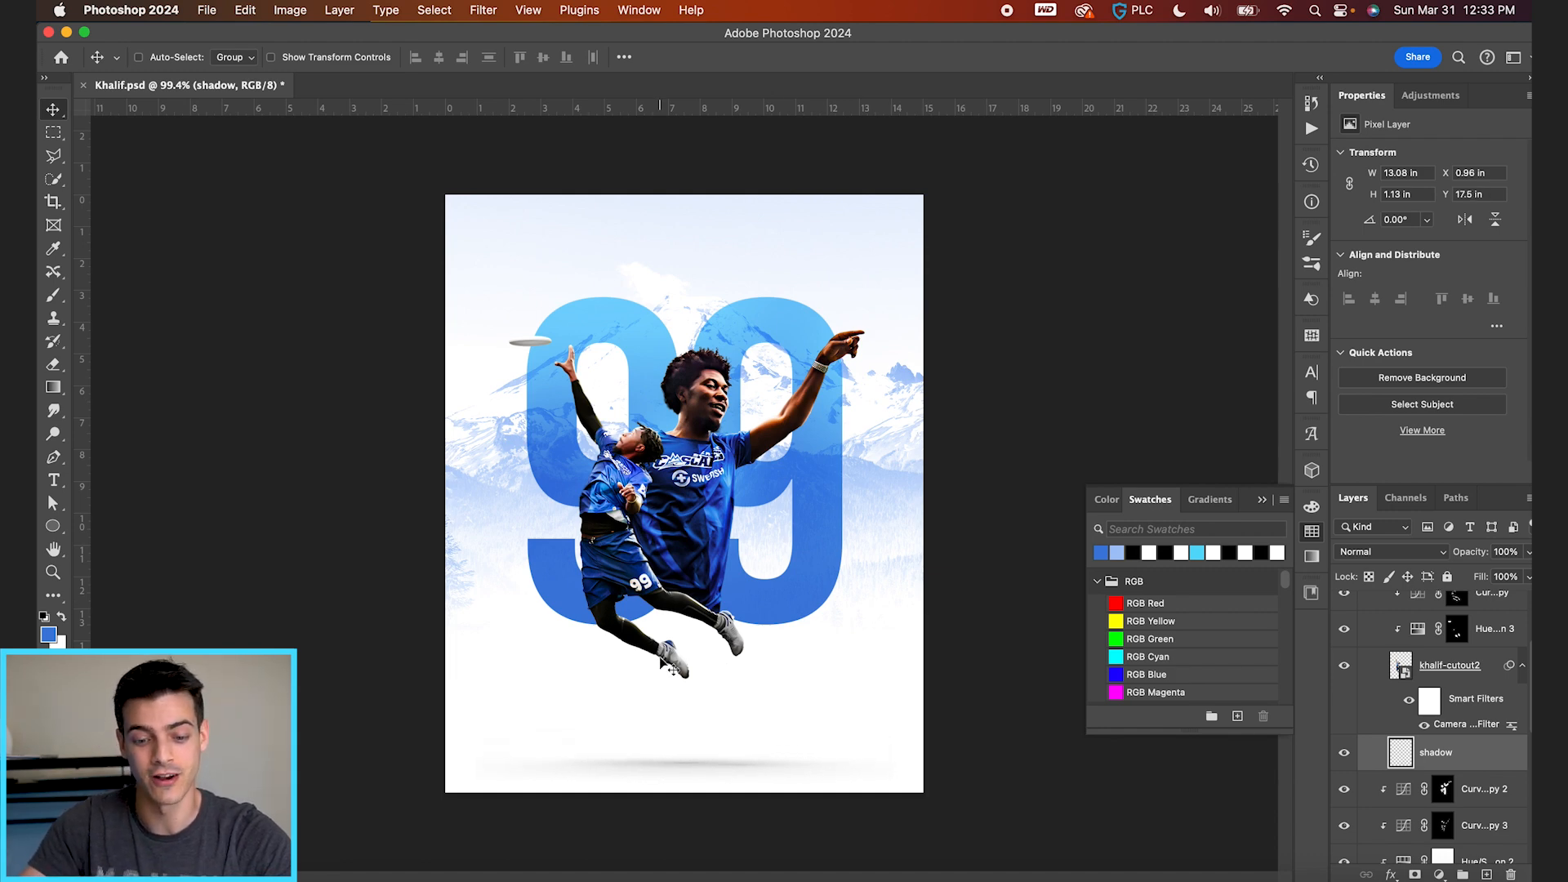
pyautogui.hotkey('shift', 'Down')
pyautogui.hotkey('shift', 'Up')
pyautogui.hotkey('shift', 'Up')
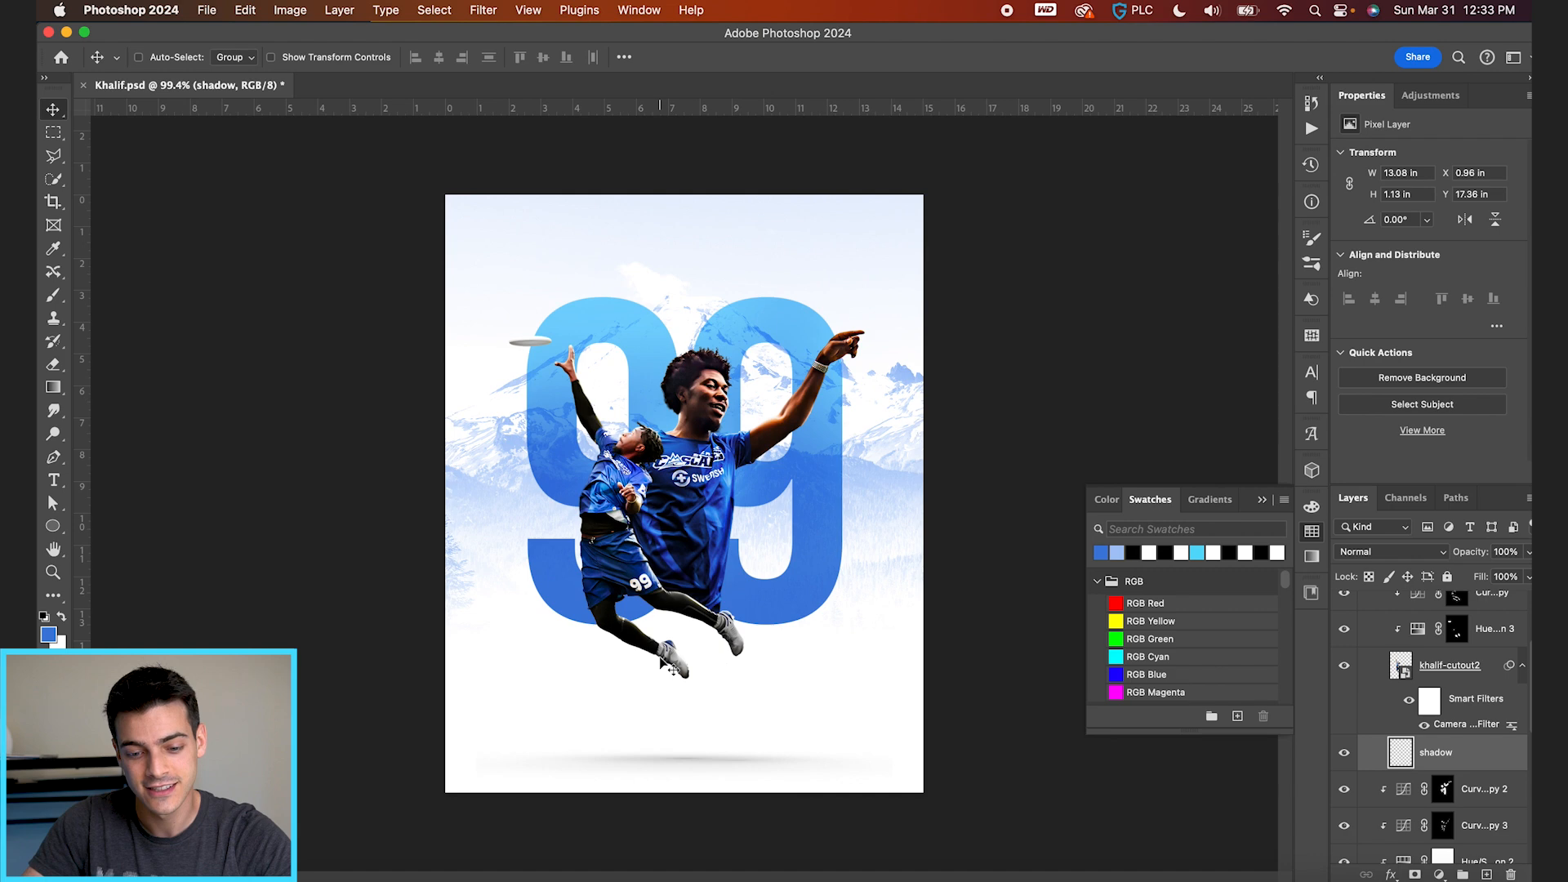
# Collapse the Small Cutout and Players groups, fit the poster in view, and save the document
pyautogui.scroll(3, 1427, 680)
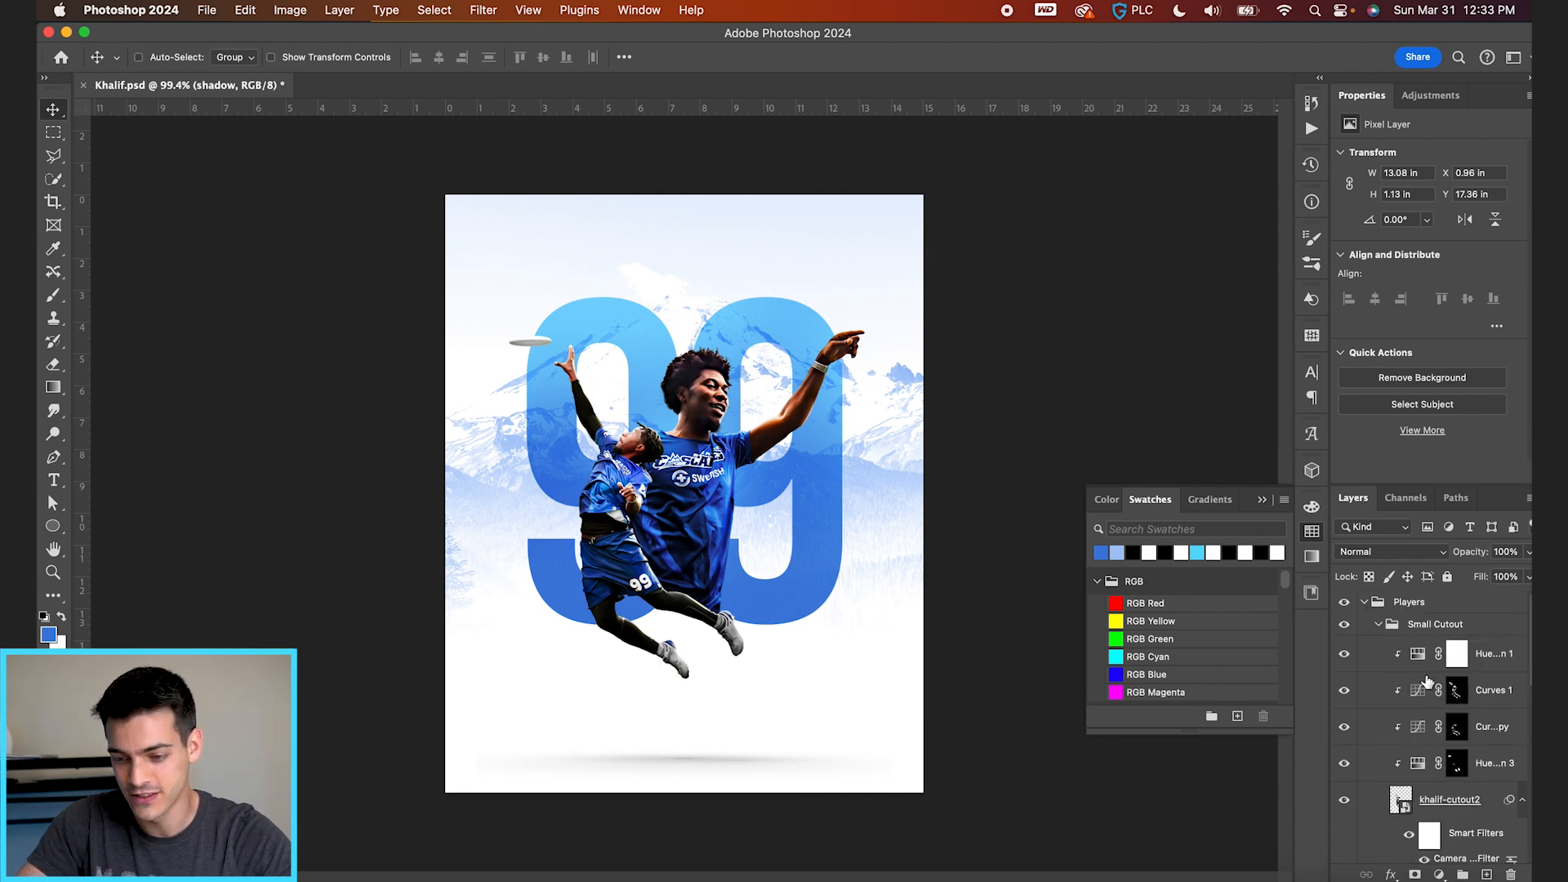
pyautogui.click(1380, 629)
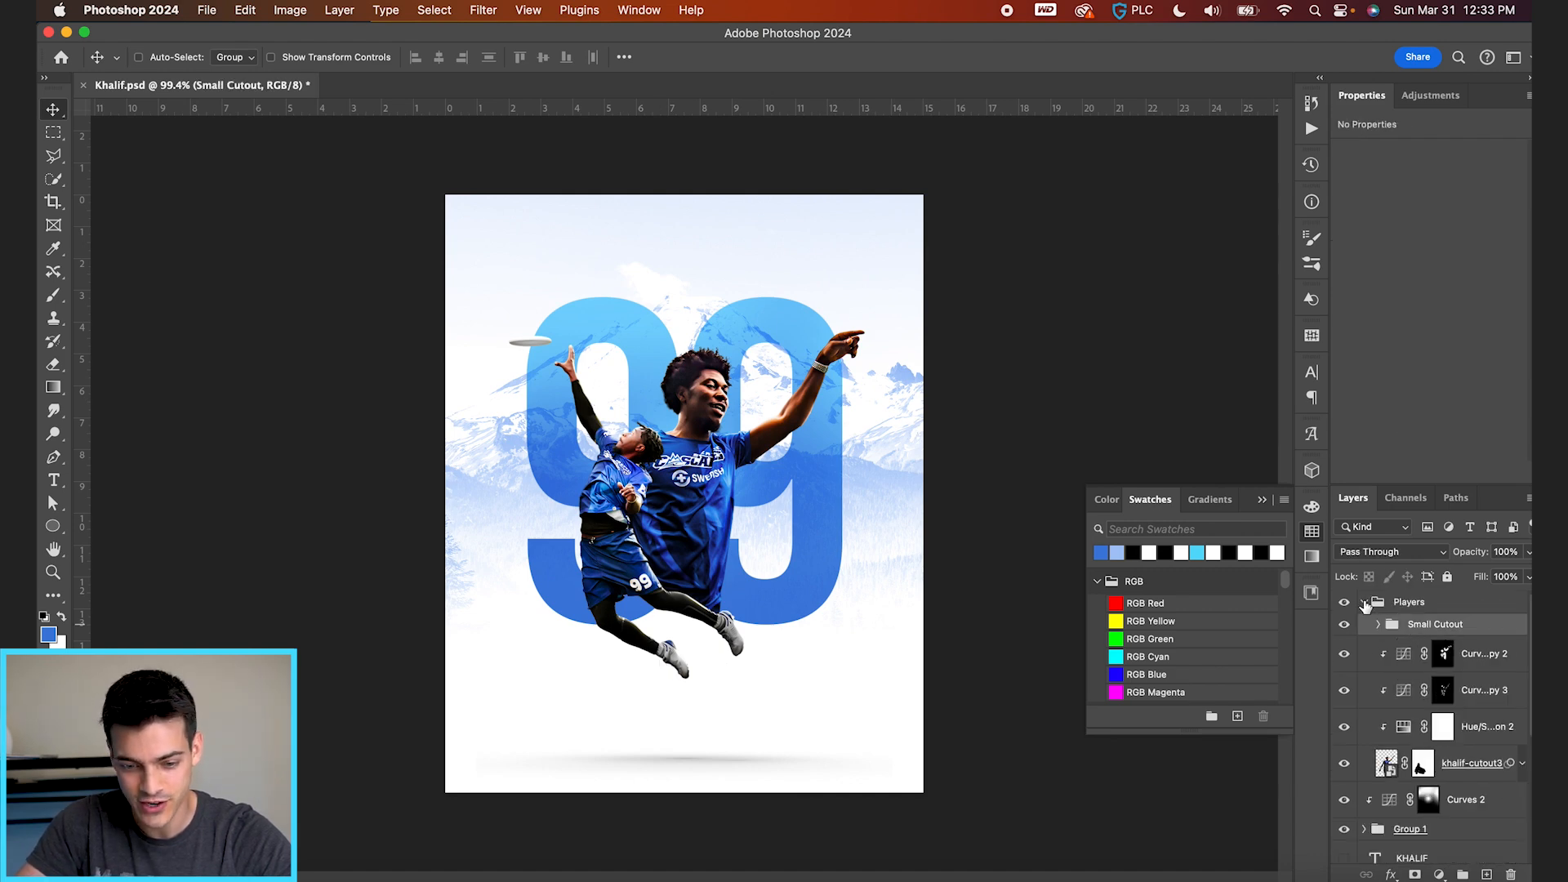
pyautogui.click(1365, 603)
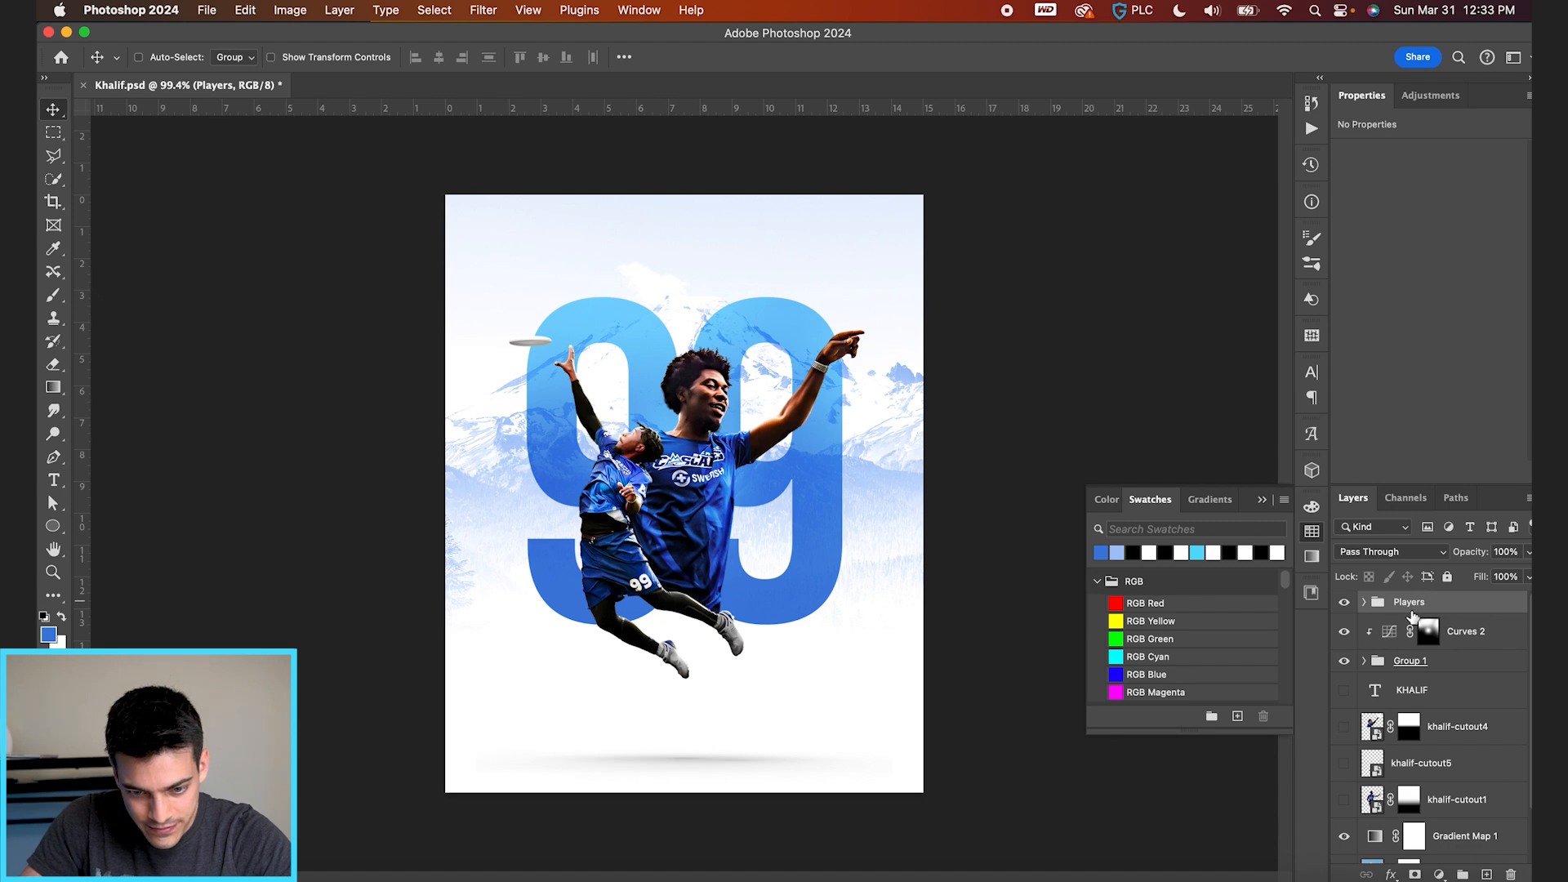
pyautogui.scroll(5, 740, 522)
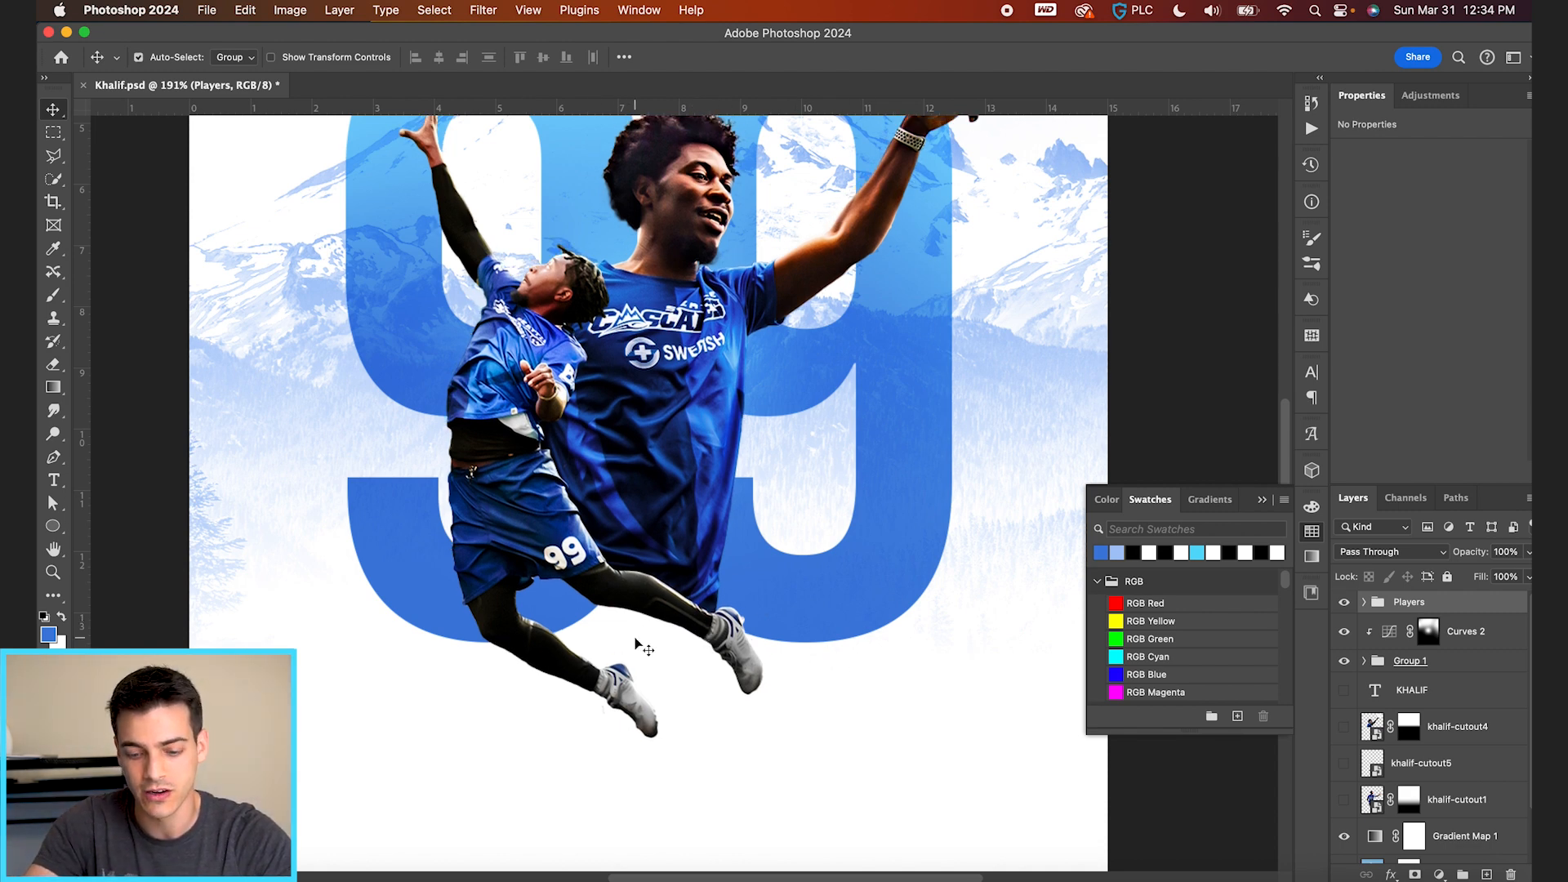
pyautogui.press('super+0')
pyautogui.press('super+s')
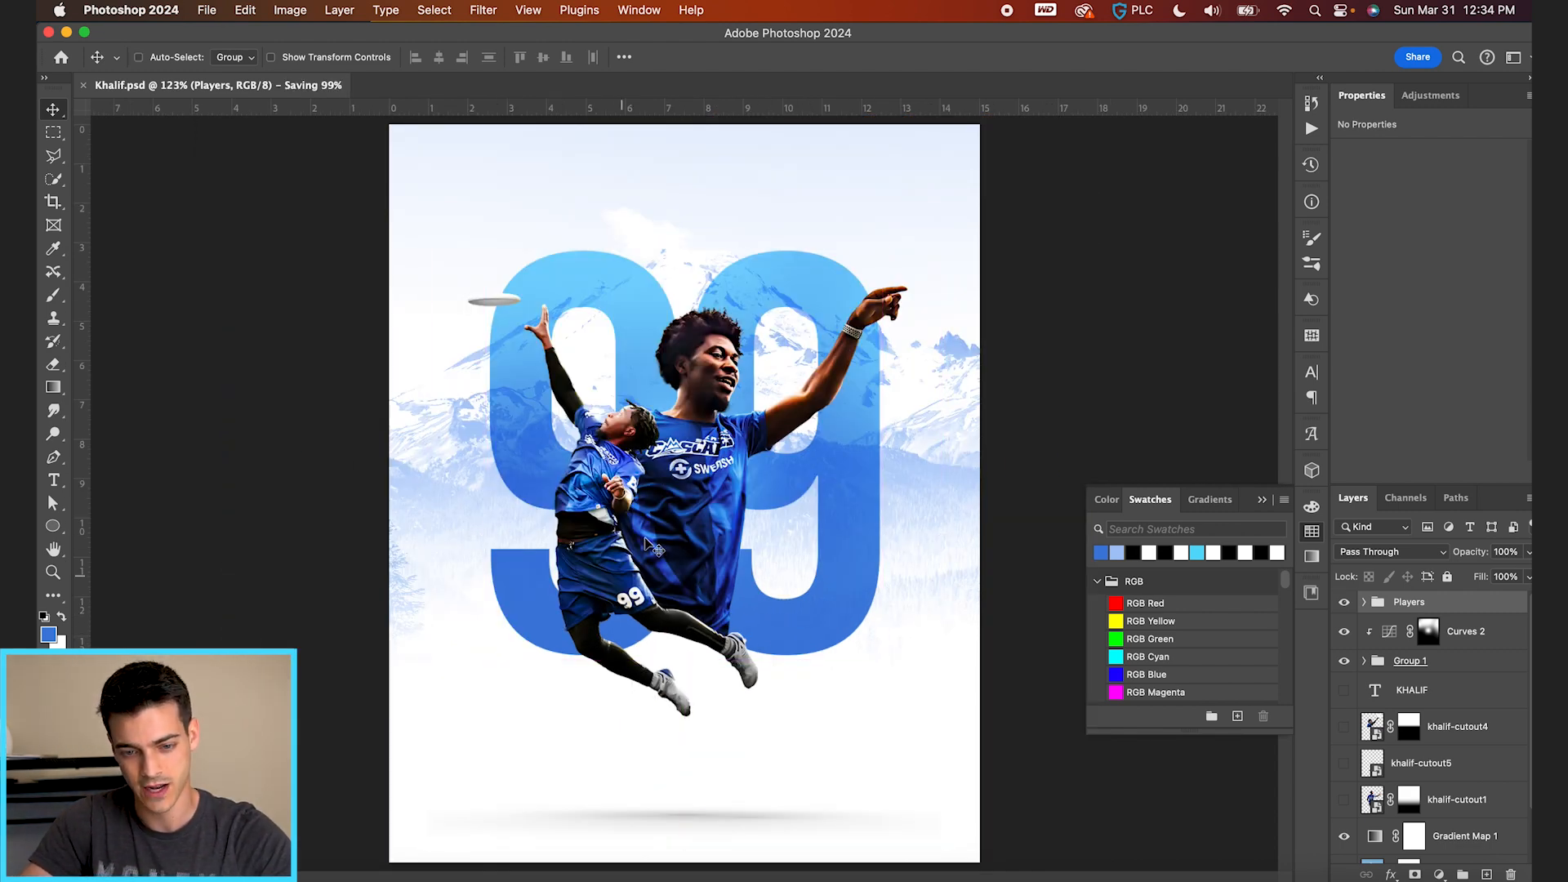
# Scale Players, Curves 2 and Group 1 down slightly as one selection, and fine-tune their position on the poster
pyautogui.click(1411, 660)
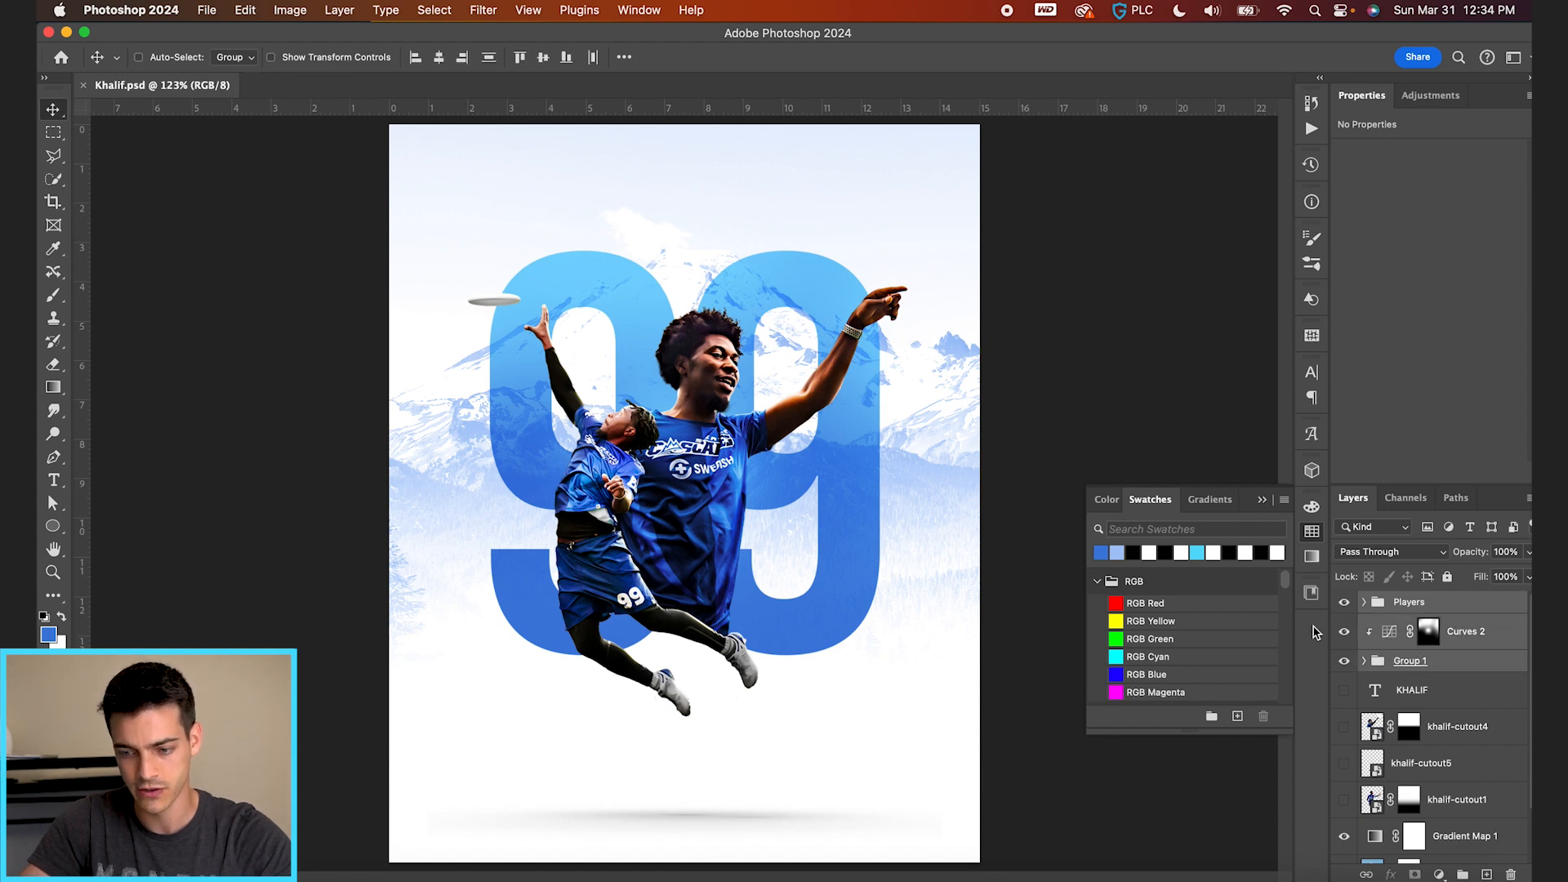
pyautogui.press('super+t')
pyautogui.moveTo(950, 160); pyautogui.dragTo(942, 166)
pyautogui.moveTo(877, 459); pyautogui.dragTo(876, 458)
pyautogui.press('Return')
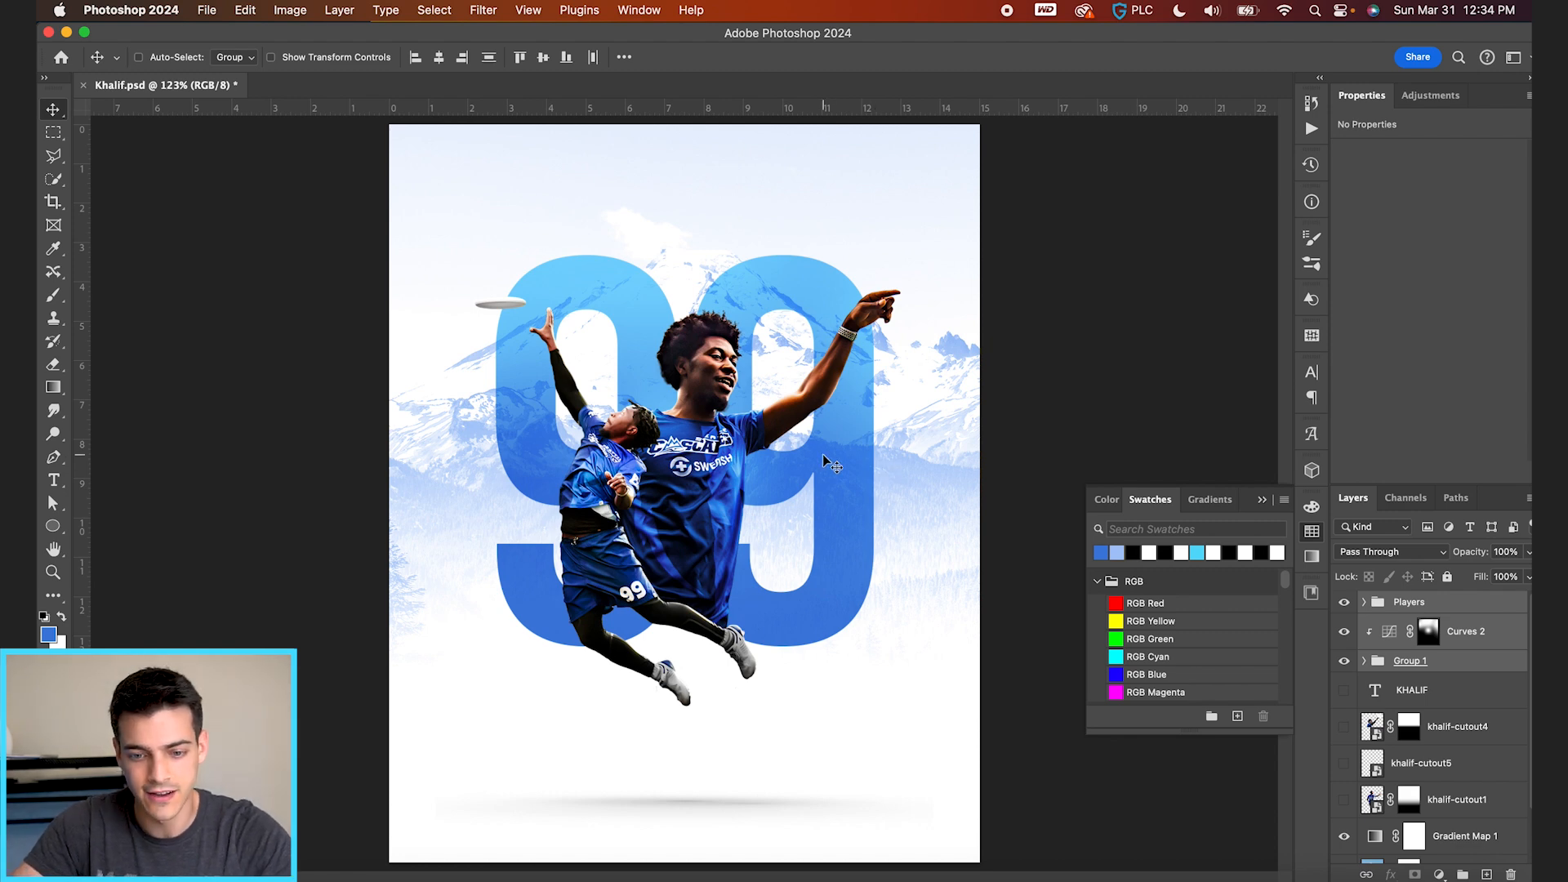
pyautogui.scroll(-3, 825, 463)
pyautogui.moveTo(821, 466); pyautogui.dragTo(821, 472)
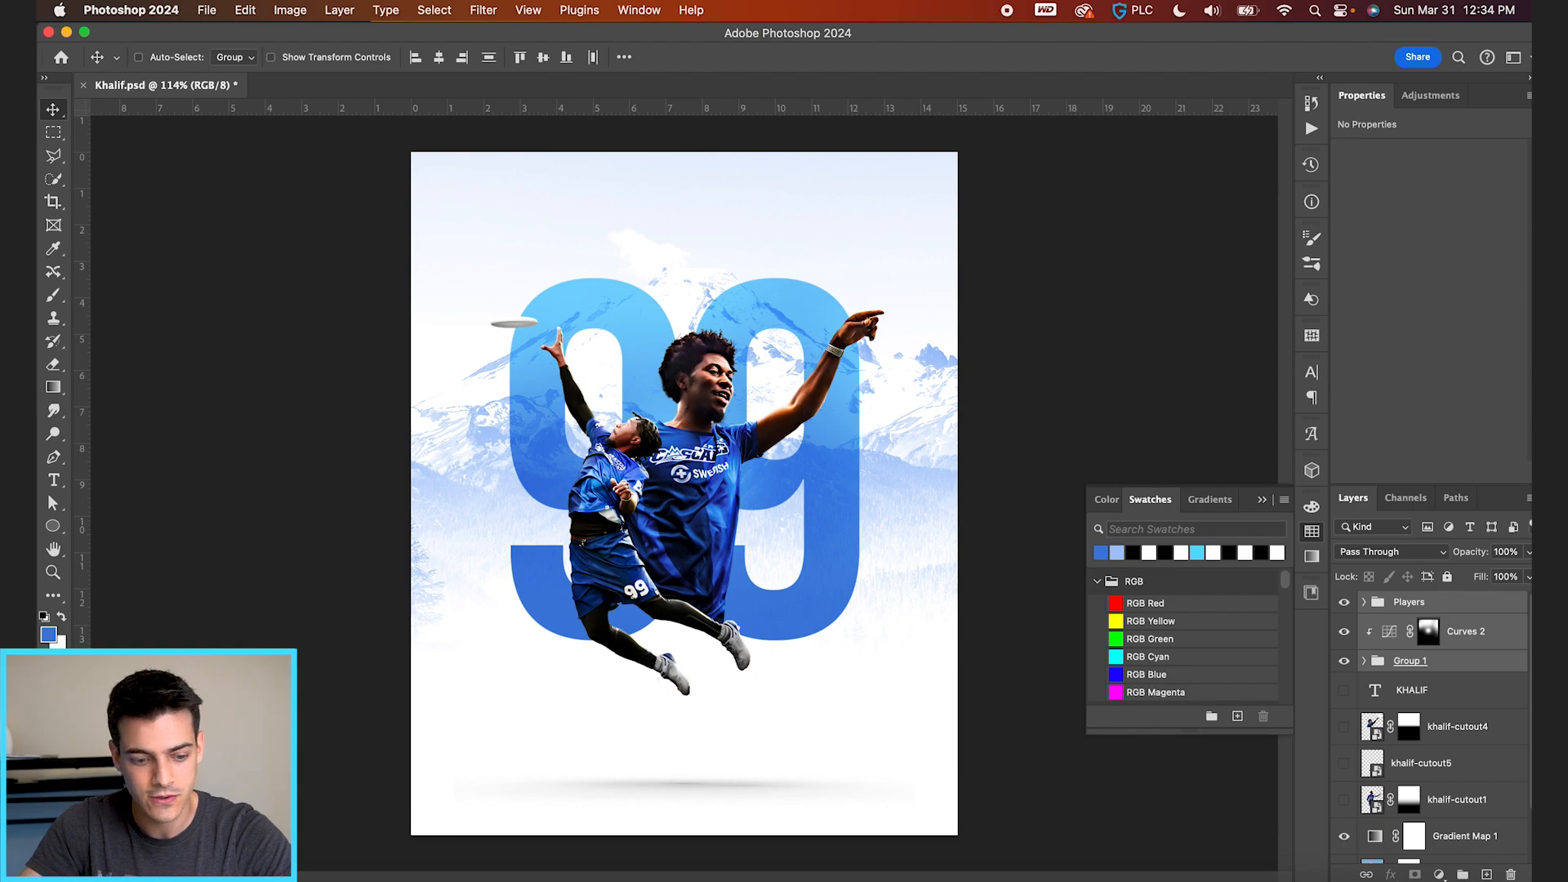
# Place leafTexture.jpeg from the project folder into the poster, scale it to about 137.61%, and position it over the 99
pyautogui.press('super+Tab')
pyautogui.click(316, 340)
pyautogui.press('space')
pyautogui.press('space')
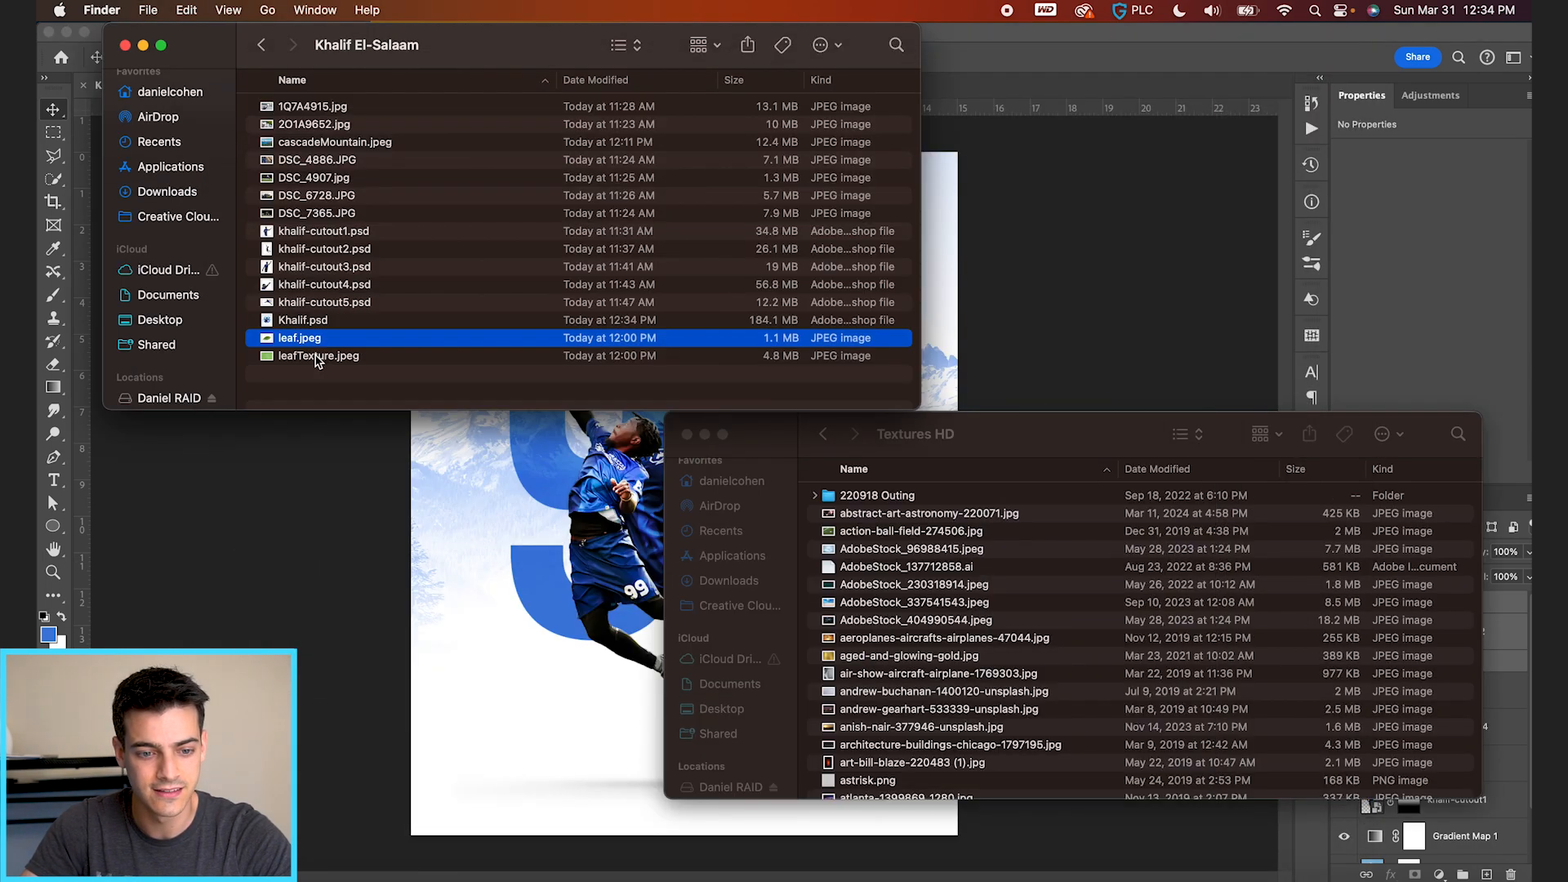
pyautogui.moveTo(316, 360); pyautogui.dragTo(571, 695)
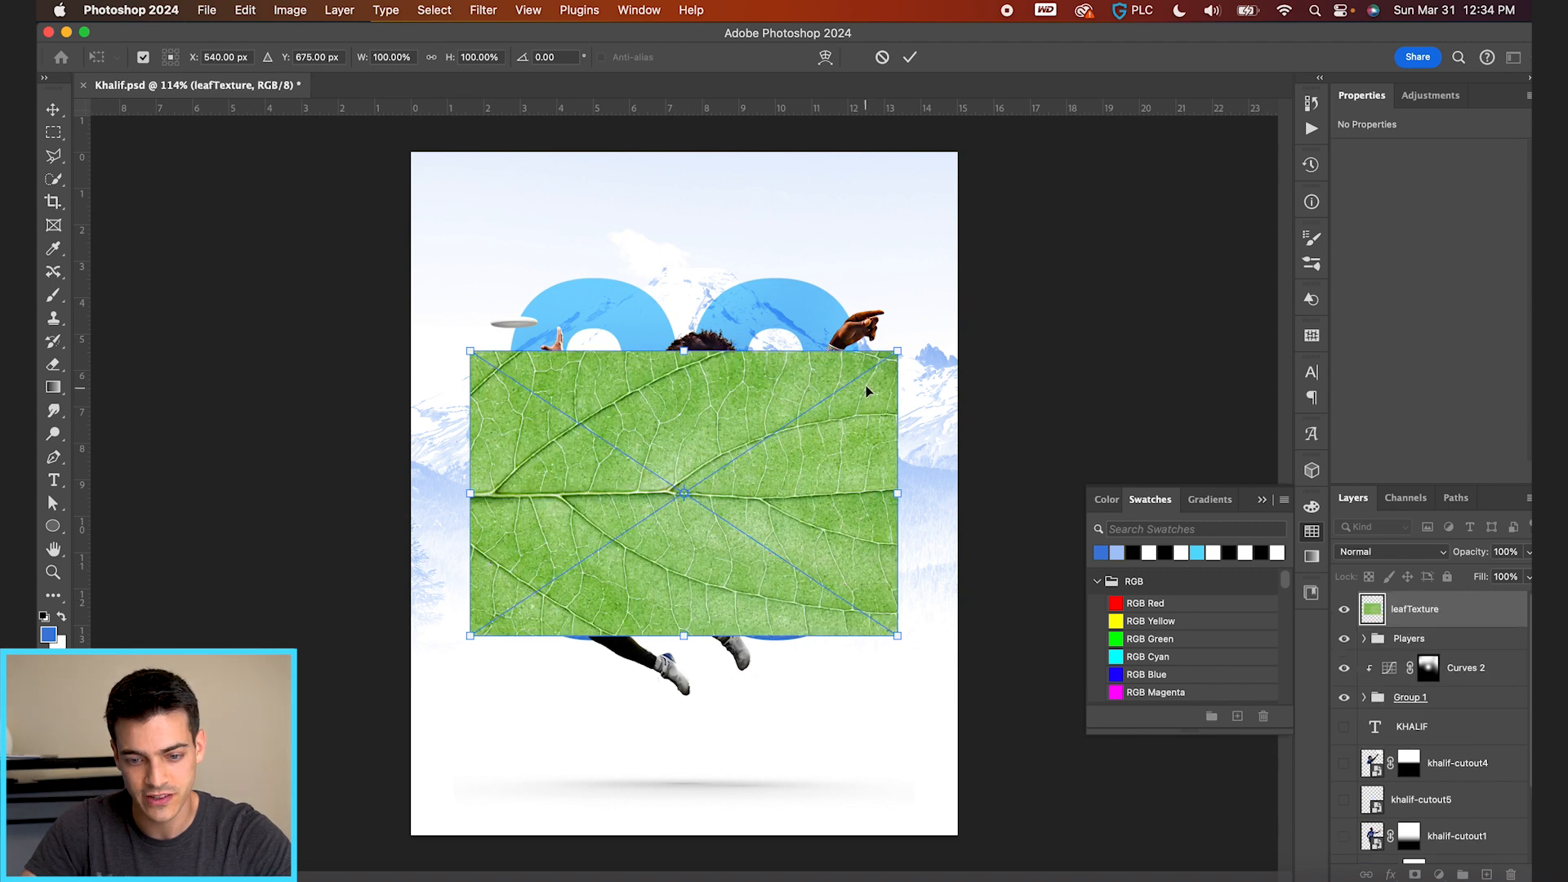
pyautogui.moveTo(894, 349); pyautogui.dragTo(989, 289)
pyautogui.moveTo(912, 481); pyautogui.dragTo(910, 437)
pyautogui.moveTo(987, 247); pyautogui.dragTo(979, 256)
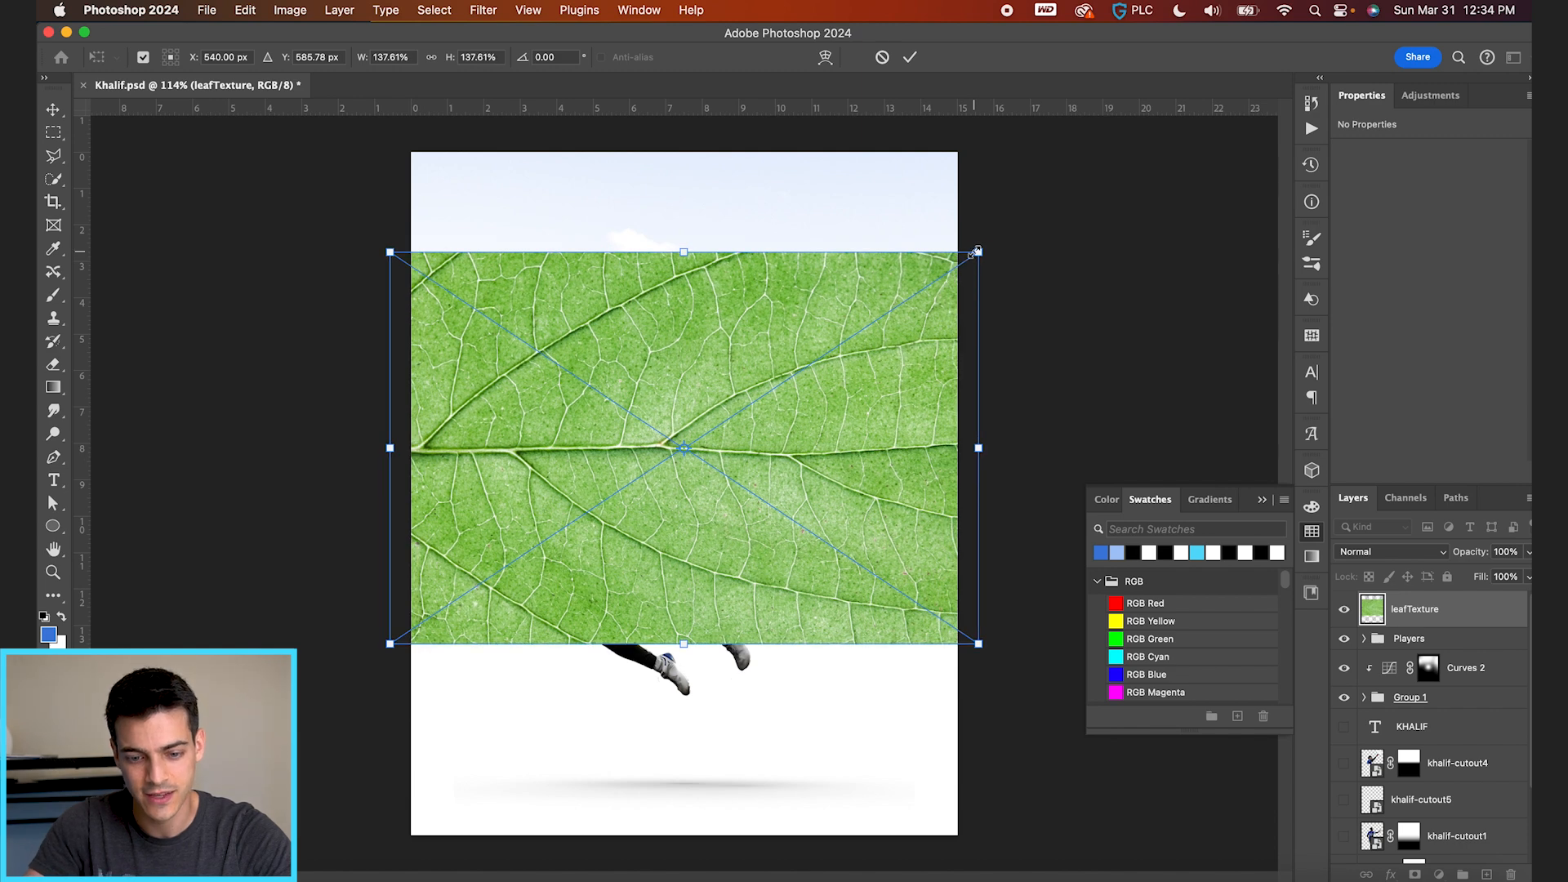
pyautogui.press('Return')
pyautogui.moveTo(942, 365); pyautogui.dragTo(935, 377)
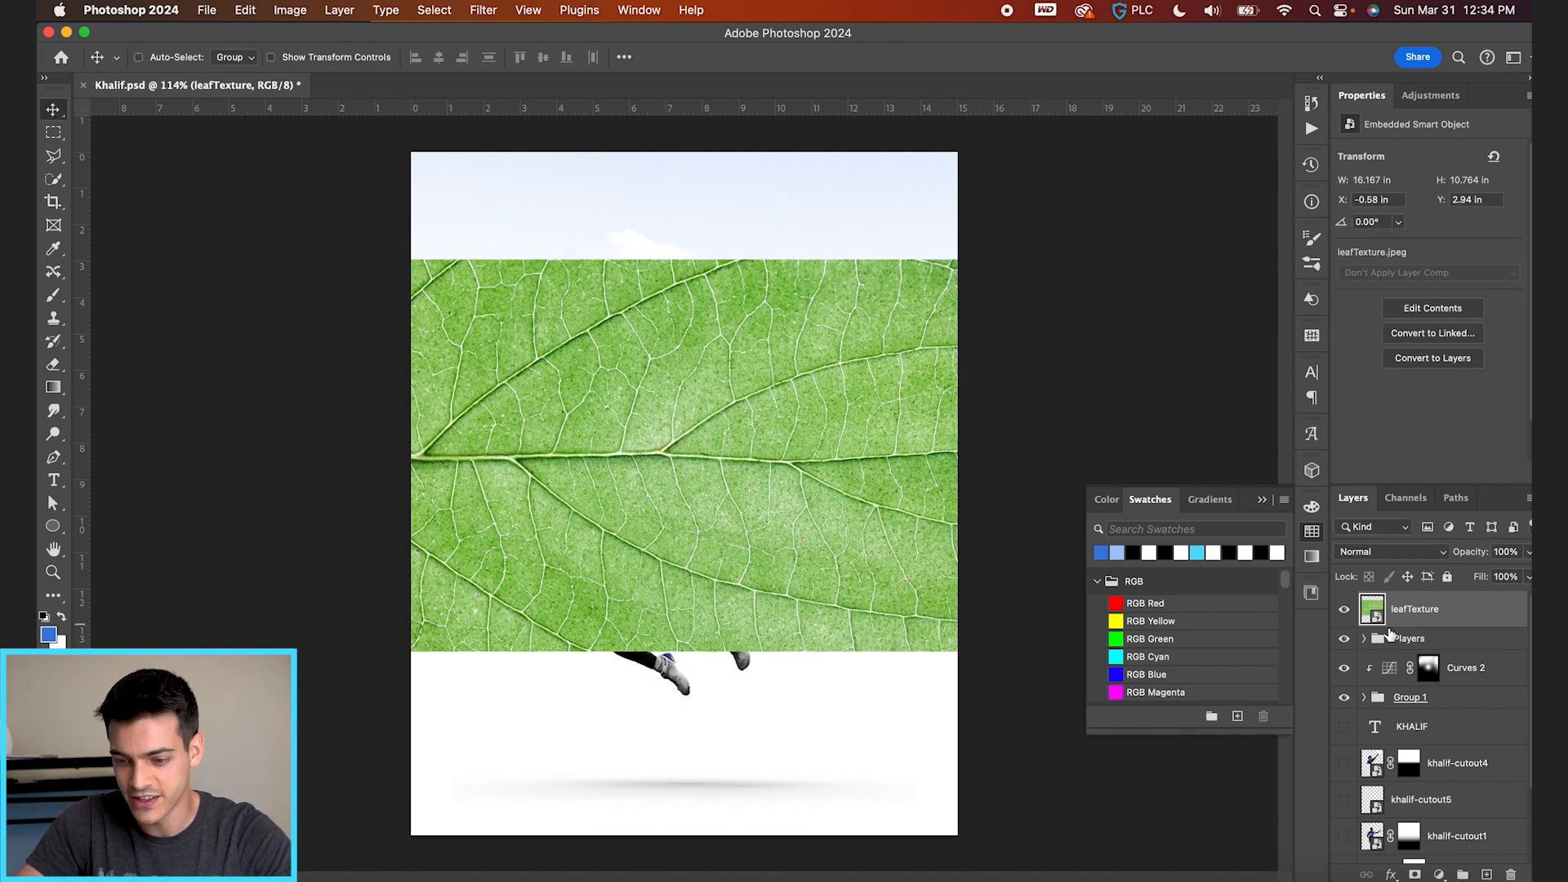
# Rename Group 1 as 99, and move leafTexture below the Players group, clipped to the 99
pyautogui.doubleClick(1410, 697)
pyautogui.write('999')
pyautogui.press('BackSpace')
pyautogui.moveTo(1381, 610); pyautogui.dragTo(1409, 667)
pyautogui.keyDown('alt'); pyautogui.click(1383, 647); pyautogui.keyUp('alt')
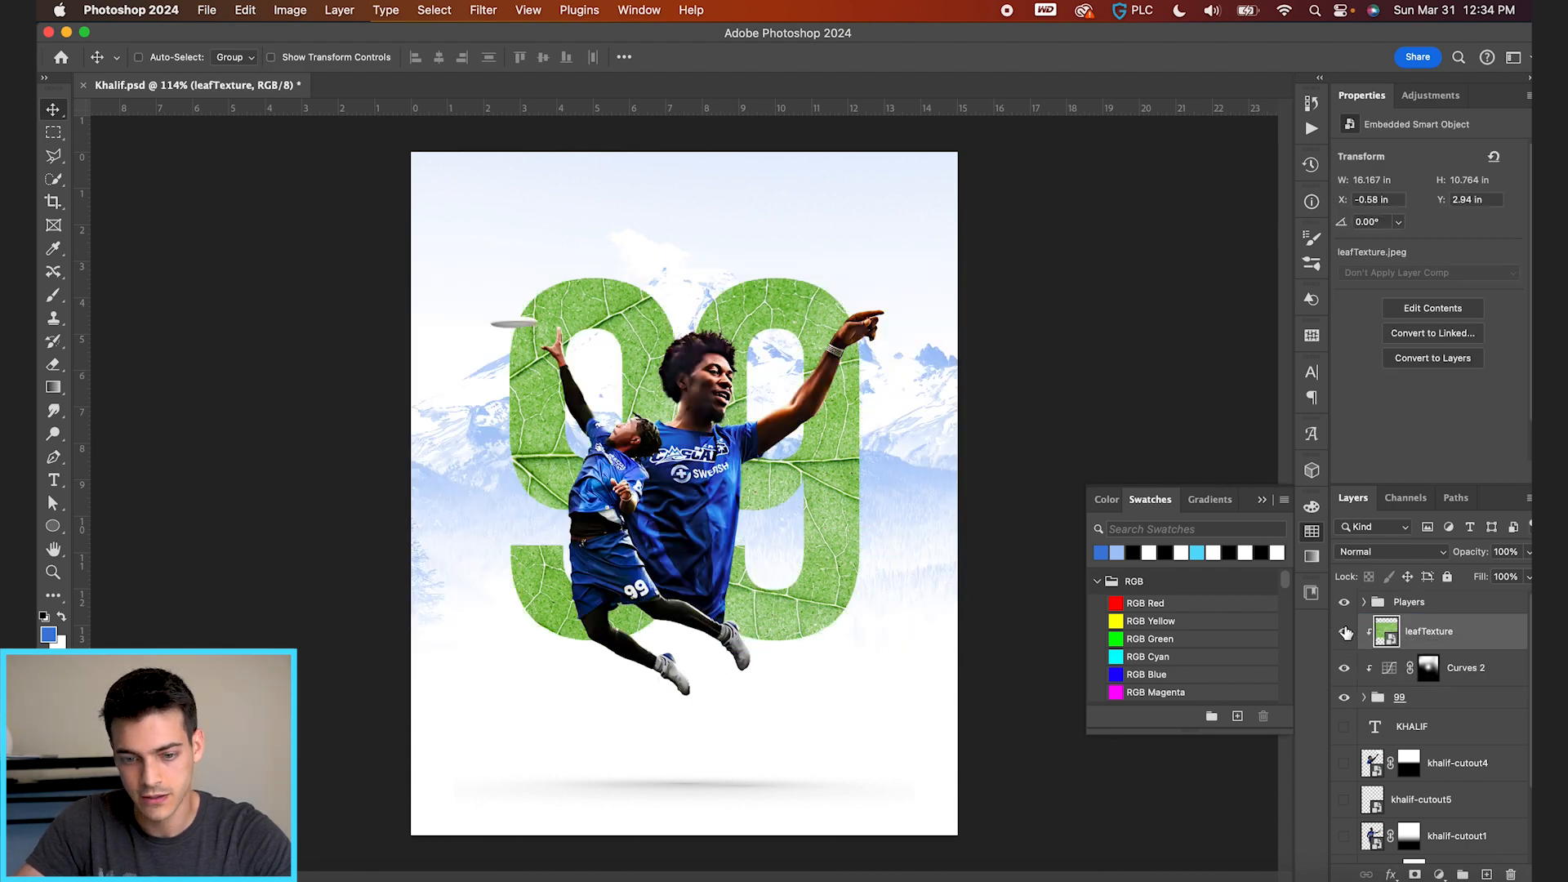
# Set the leafTexture layer's blend mode to Luminosity and lower its opacity to 18%
pyautogui.click(1381, 552)
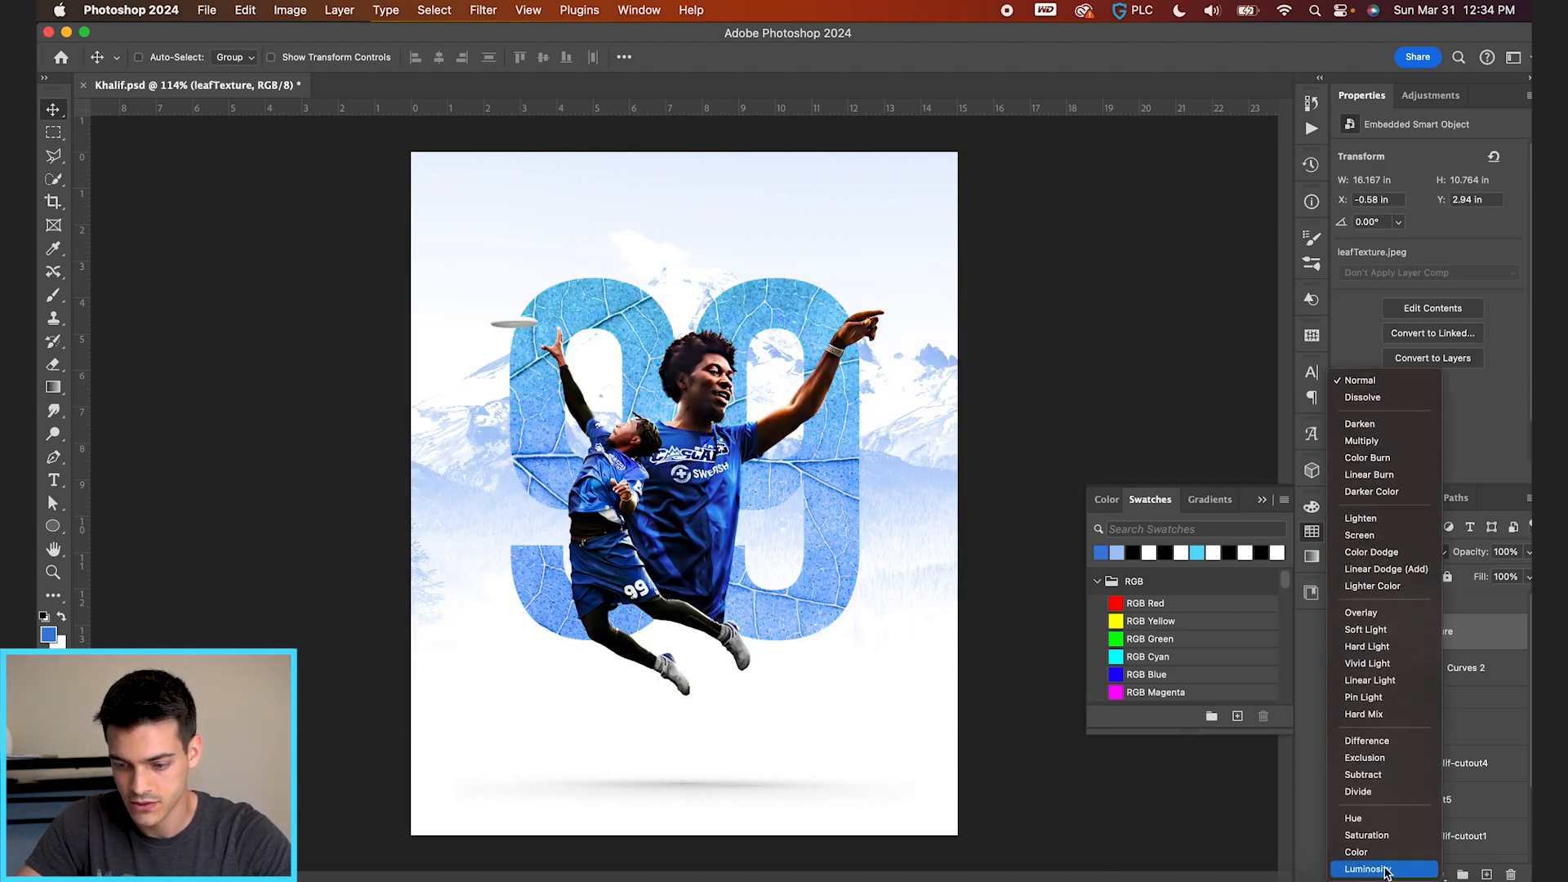
pyautogui.click(1386, 869)
pyautogui.moveTo(1473, 554); pyautogui.dragTo(1396, 556)
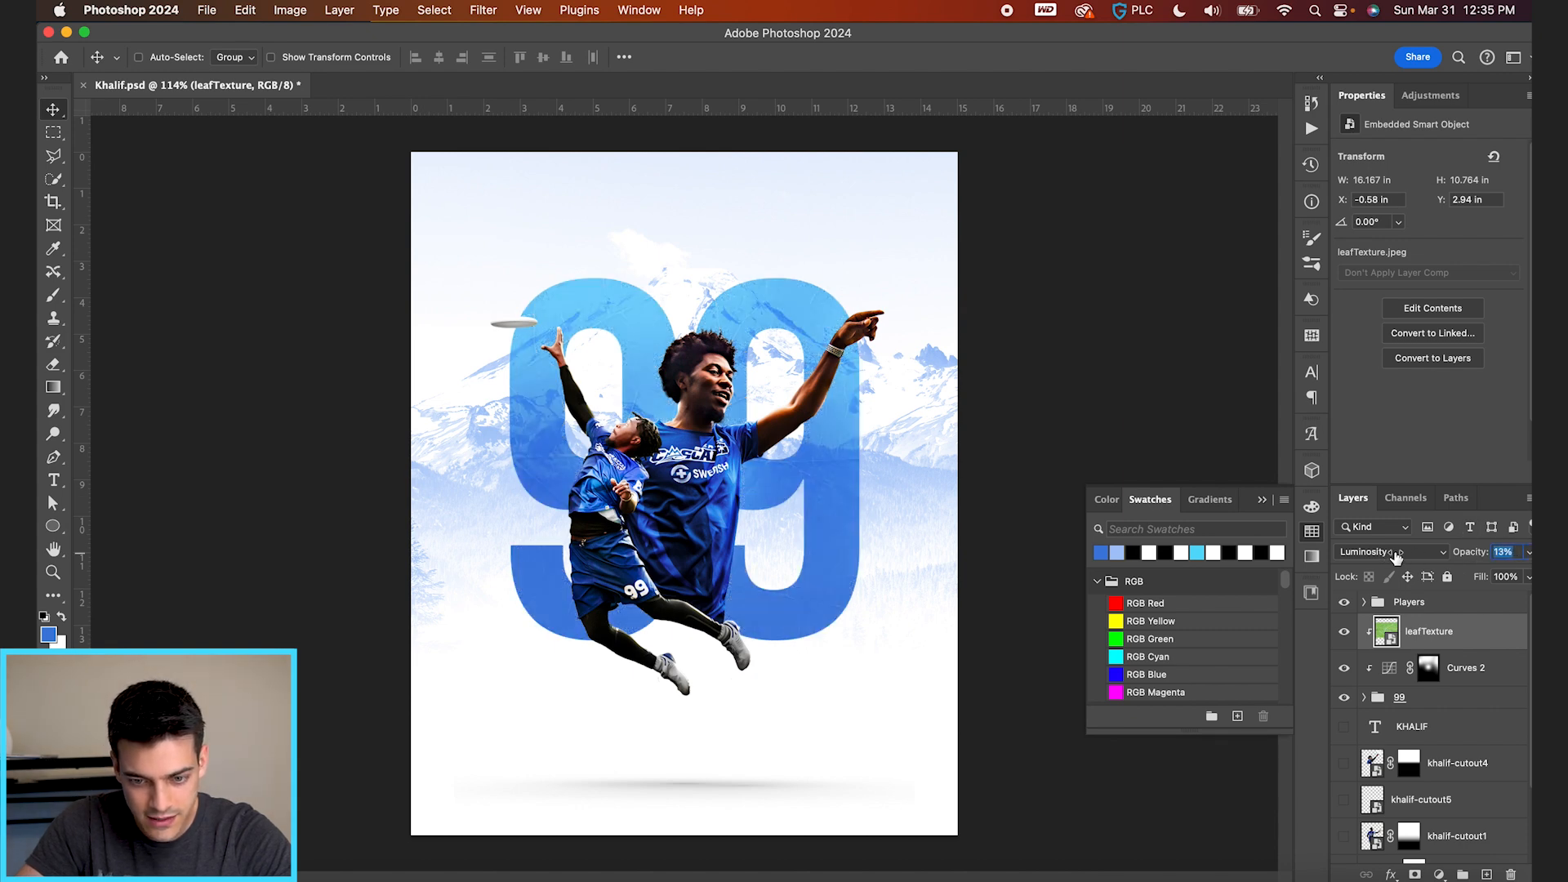
pyautogui.scroll(5, 742, 539)
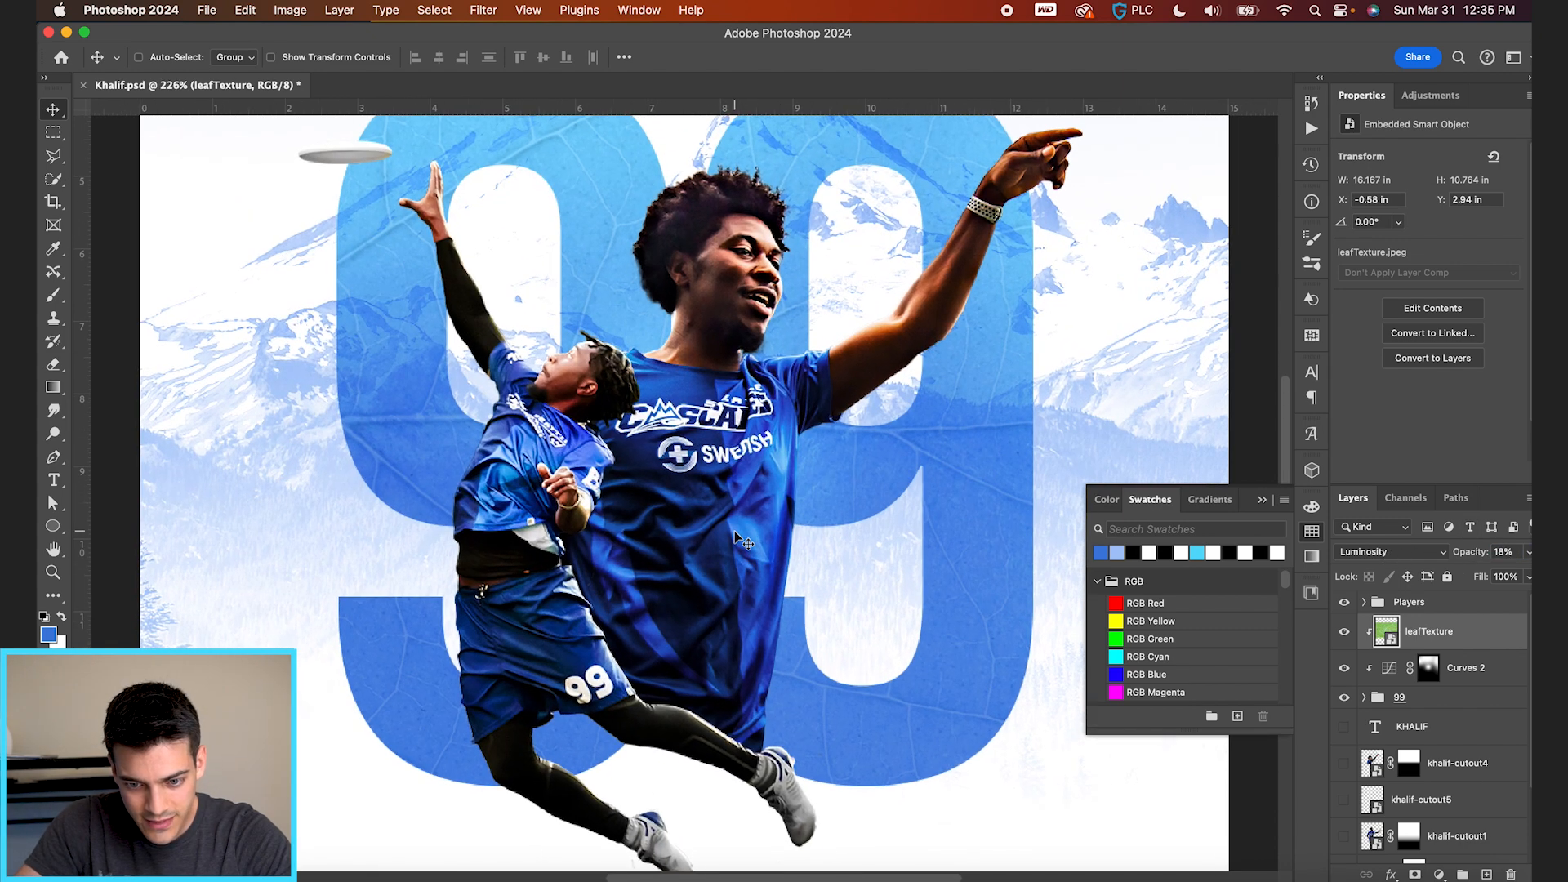
pyautogui.hscroll(1, 739, 536)
pyautogui.hscroll(-3, 736, 535)
pyautogui.scroll(-3, 748, 542)
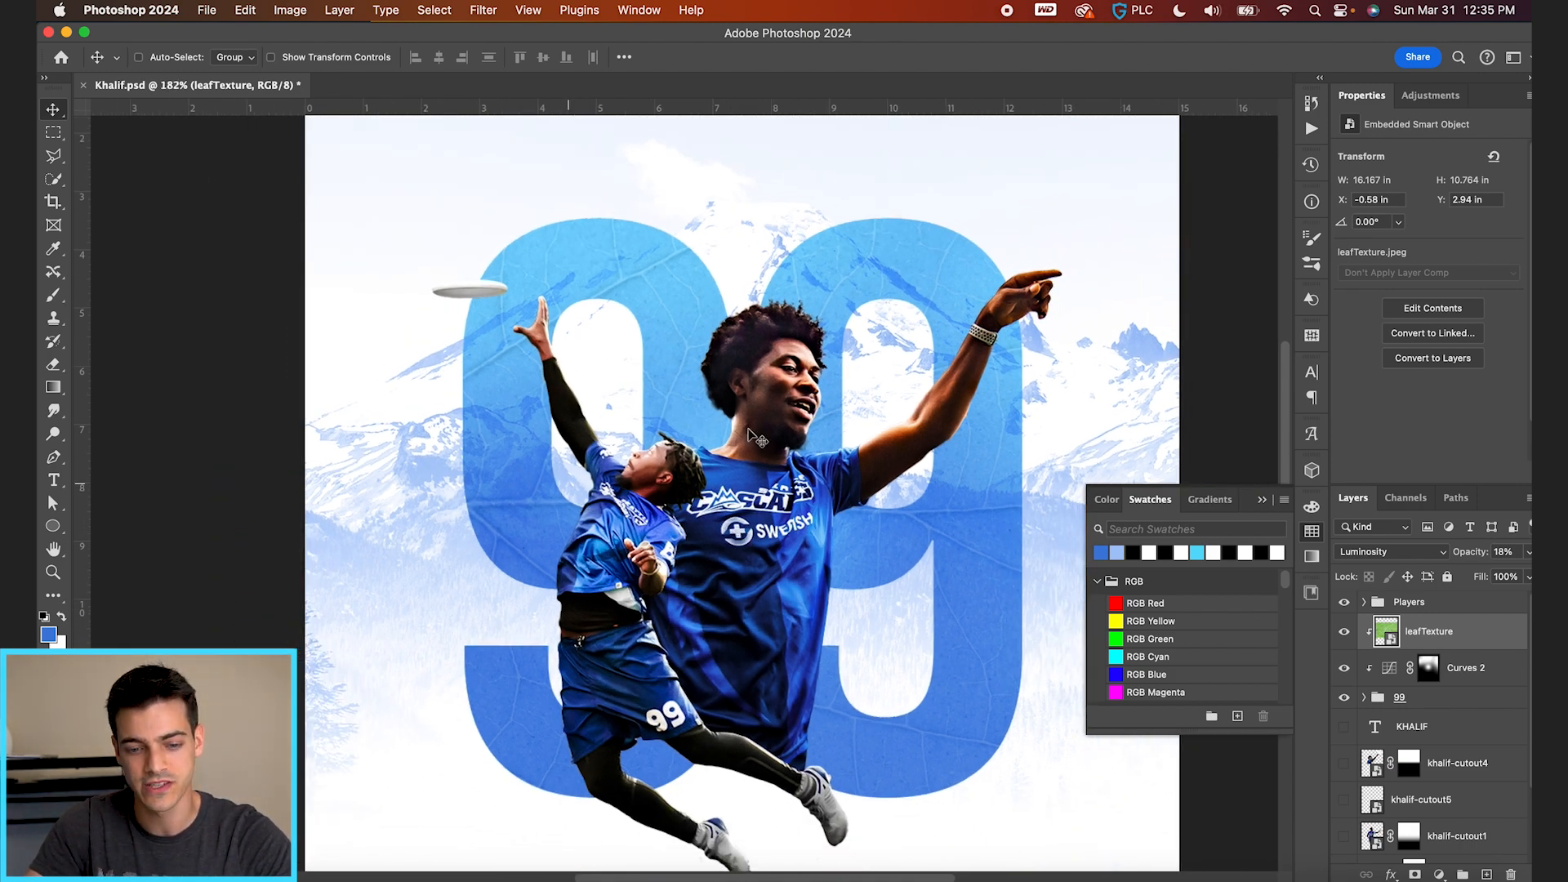
# Expand the 99 group and set the 99 text layer's blend mode to Normal
pyautogui.click(1379, 700)
pyautogui.click(1365, 698)
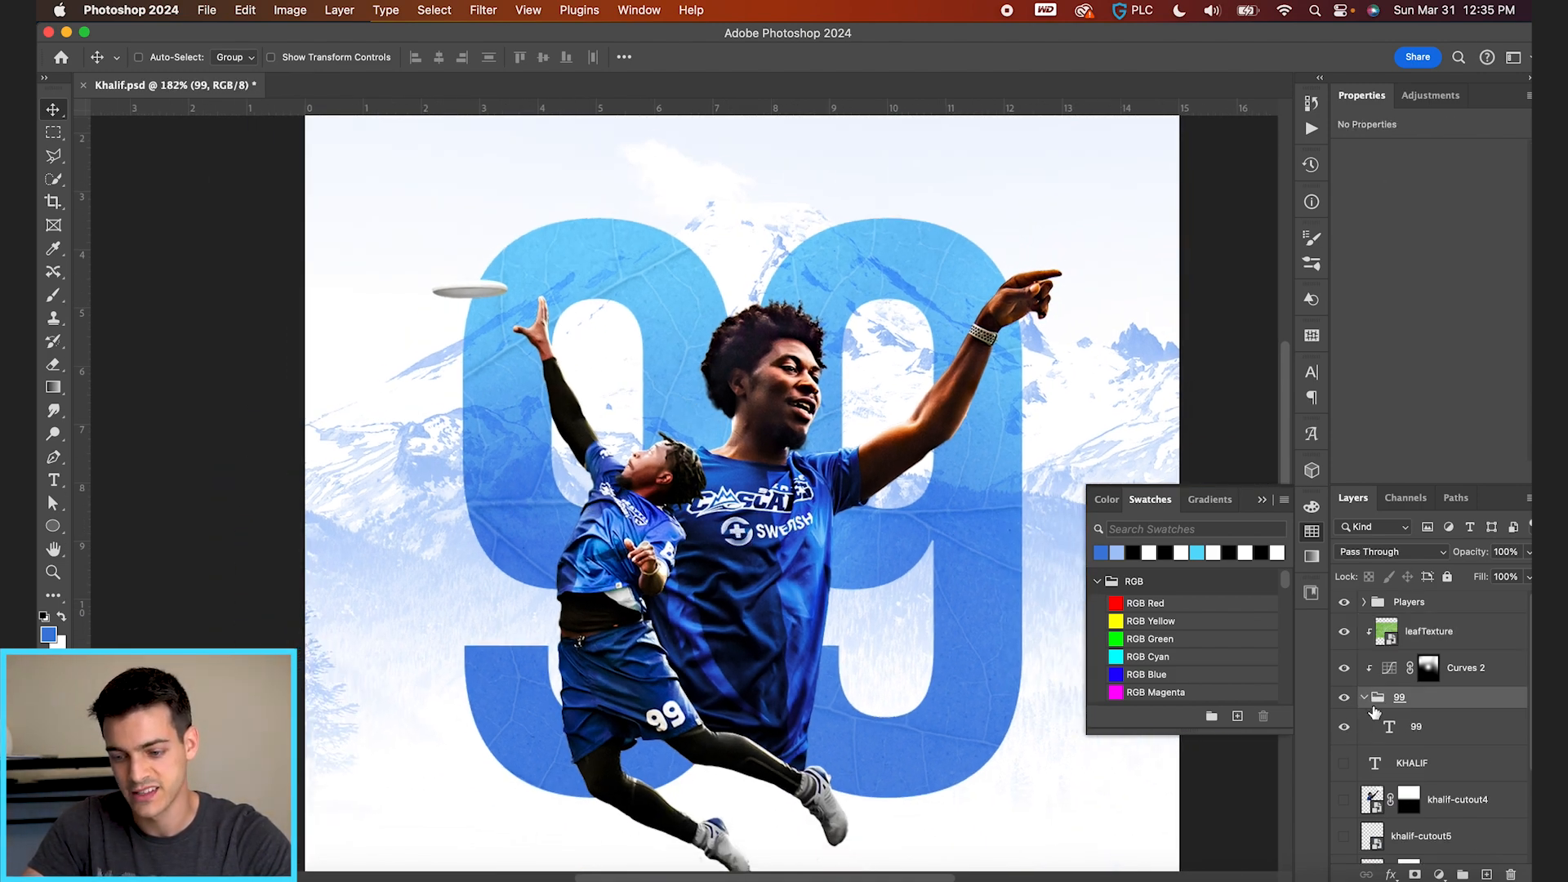
pyautogui.click(1389, 731)
pyautogui.click(1413, 554)
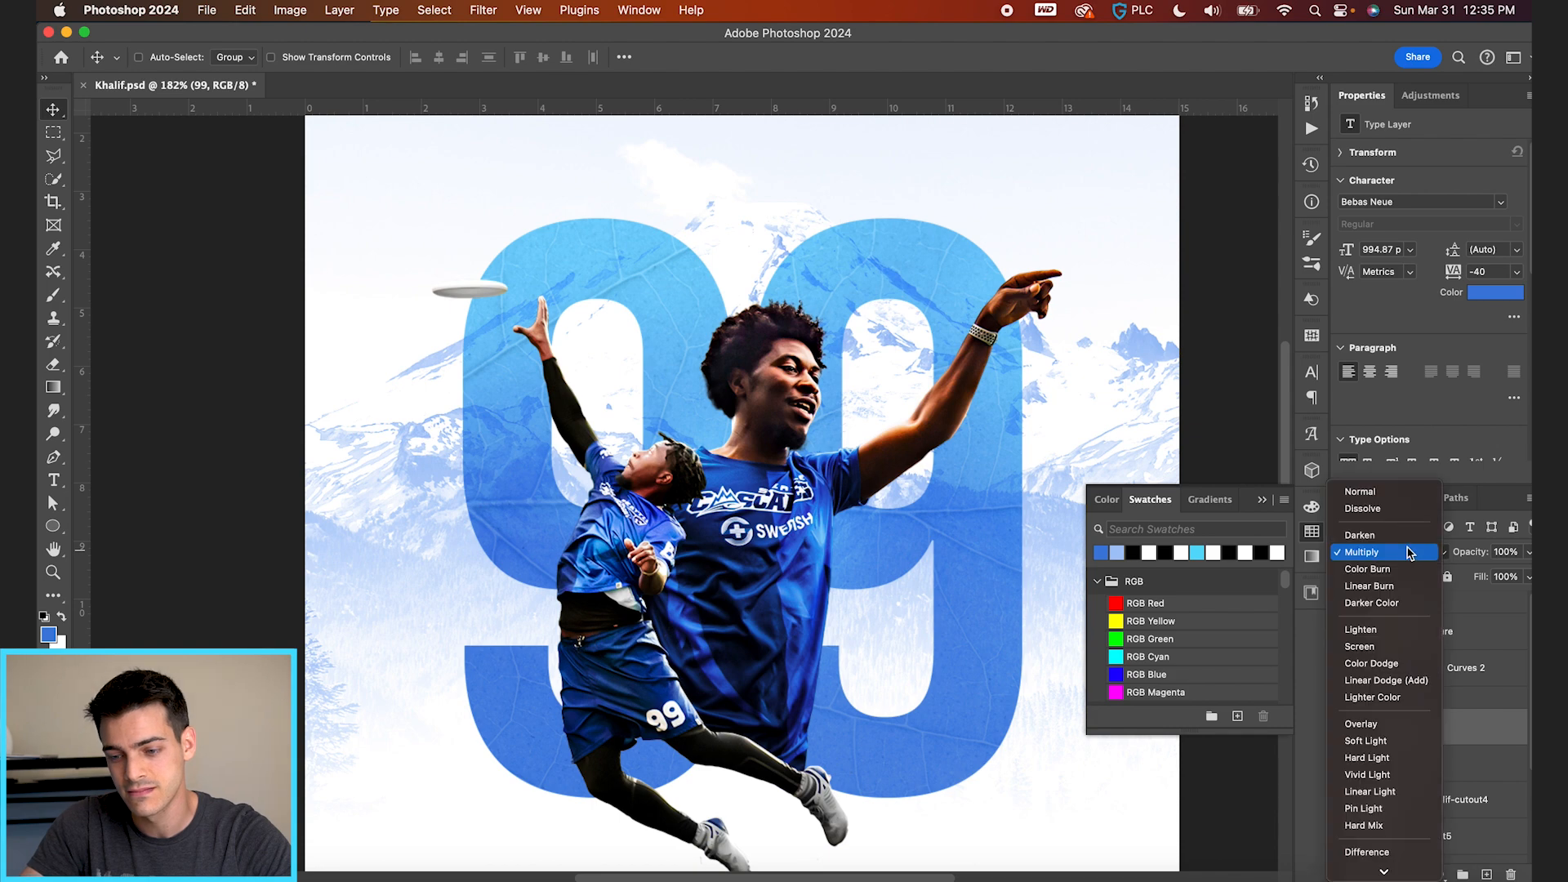
pyautogui.click(1396, 494)
pyautogui.scroll(-3, 729, 600)
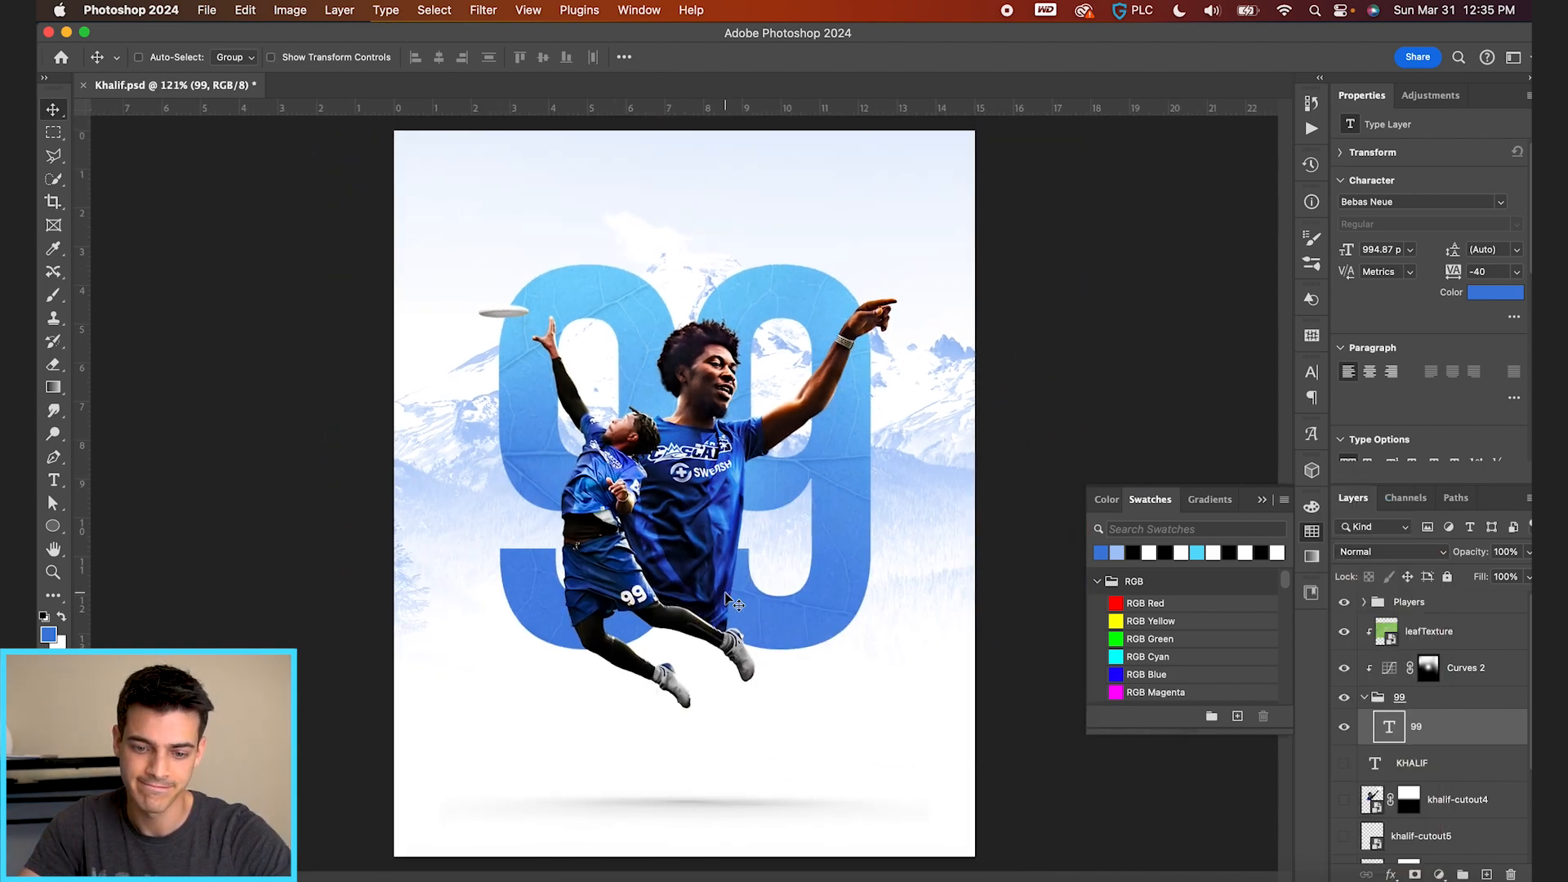
# Rotate the leafTexture layer to -90° so the leaf runs vertically behind the players
pyautogui.click(1429, 637)
pyautogui.press('super+t')
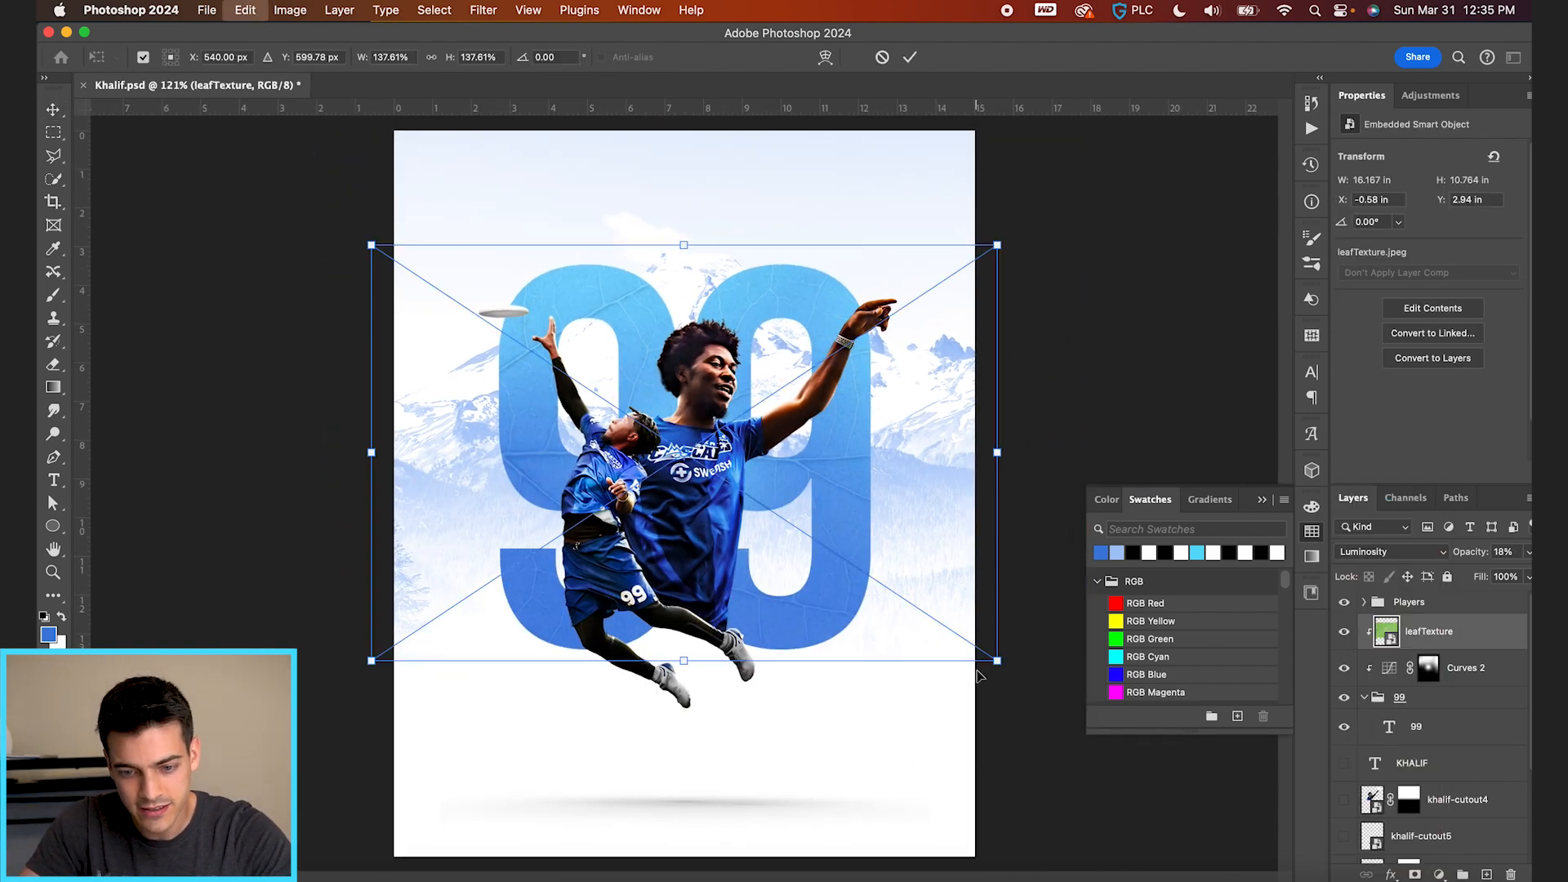
pyautogui.moveTo(1028, 679); pyautogui.dragTo(858, 147)
pyautogui.press('Return')
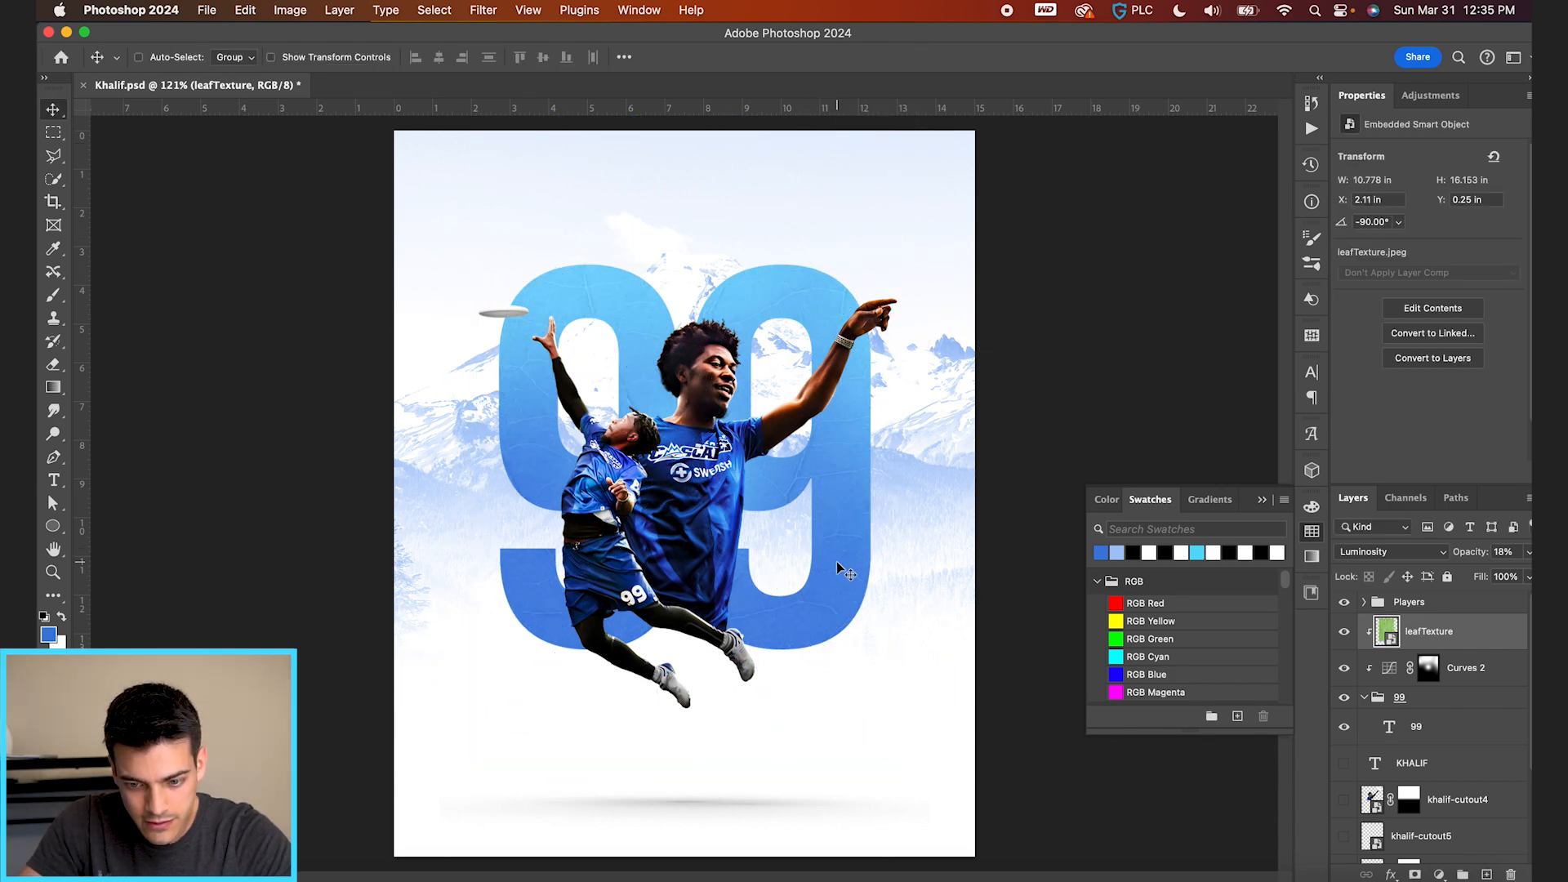
# Set leafTexture to Normal at 97% opacity and desaturate it with a Black & White adjustment
pyautogui.click(1421, 552)
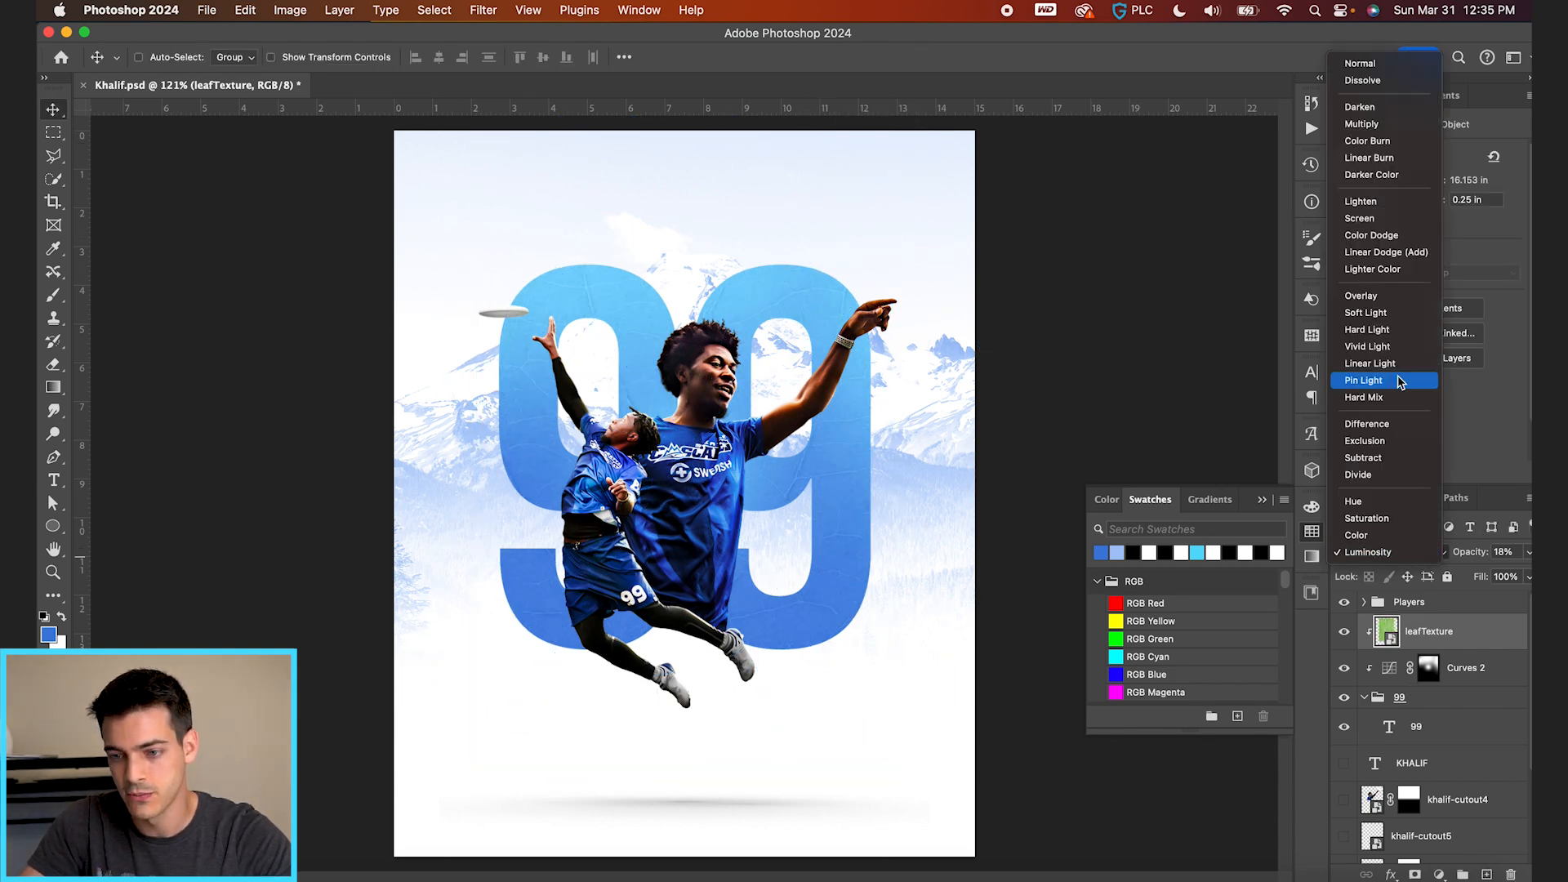
pyautogui.click(1402, 66)
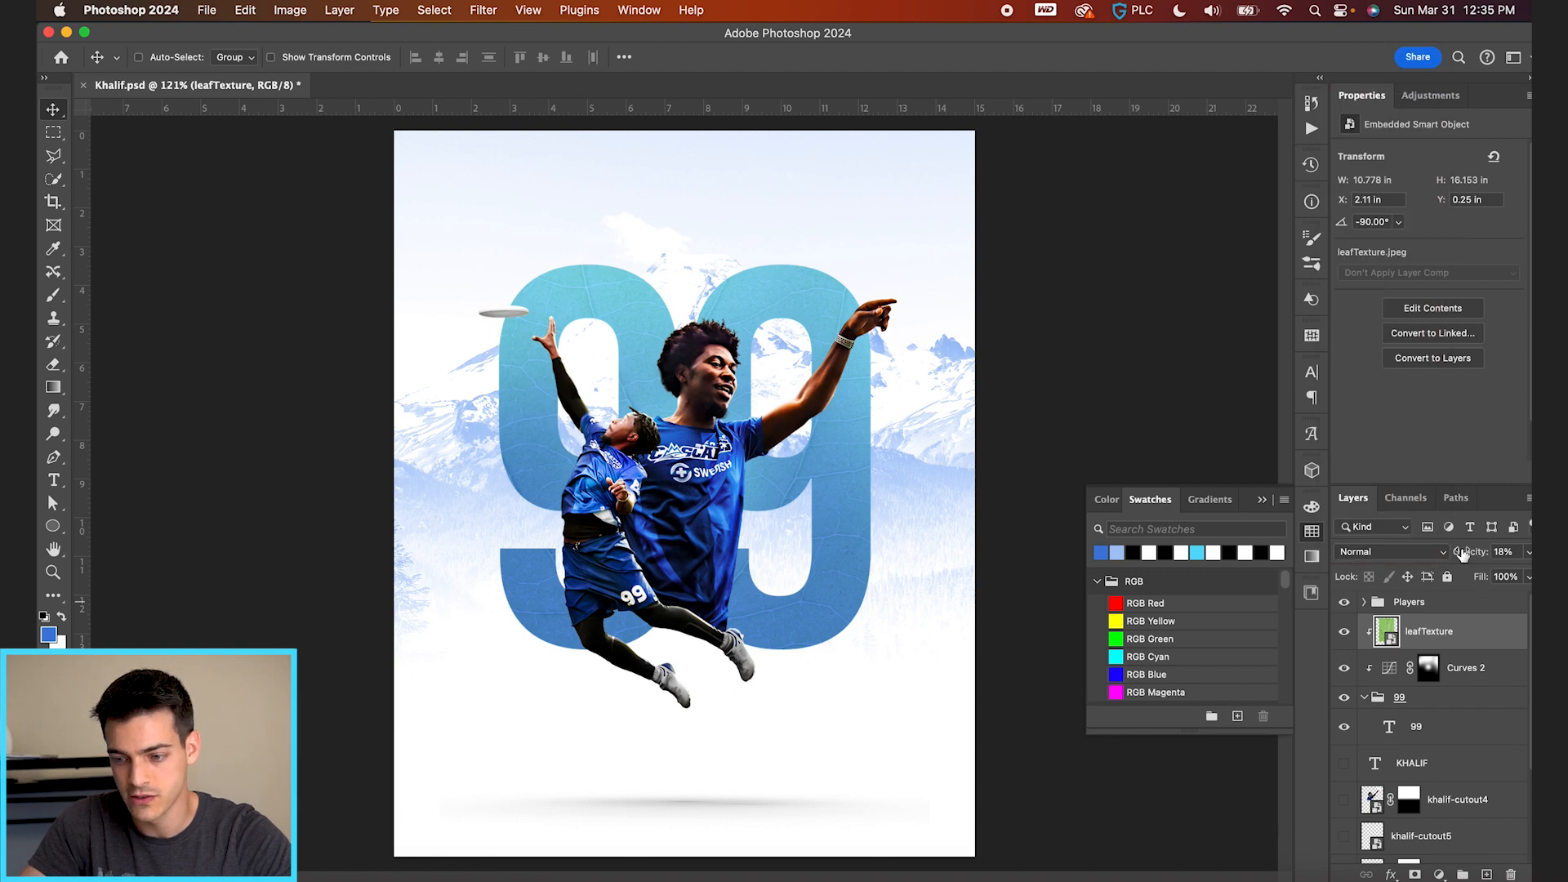
pyautogui.moveTo(1462, 553); pyautogui.dragTo(1526, 553)
pyautogui.click(290, 10)
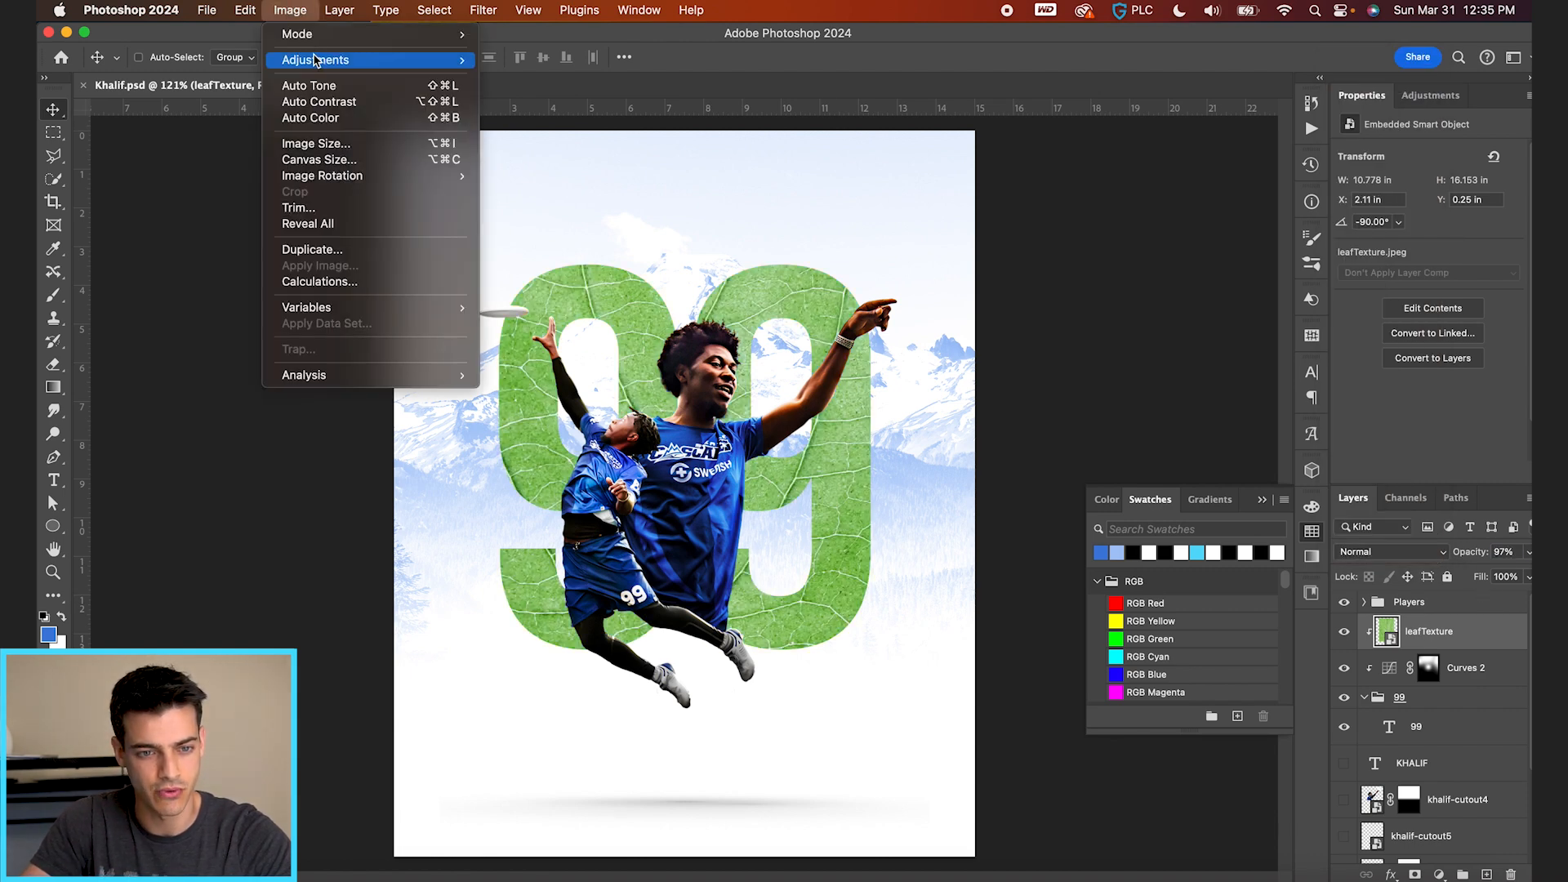
pyautogui.moveTo(316, 60)
pyautogui.click(585, 182)
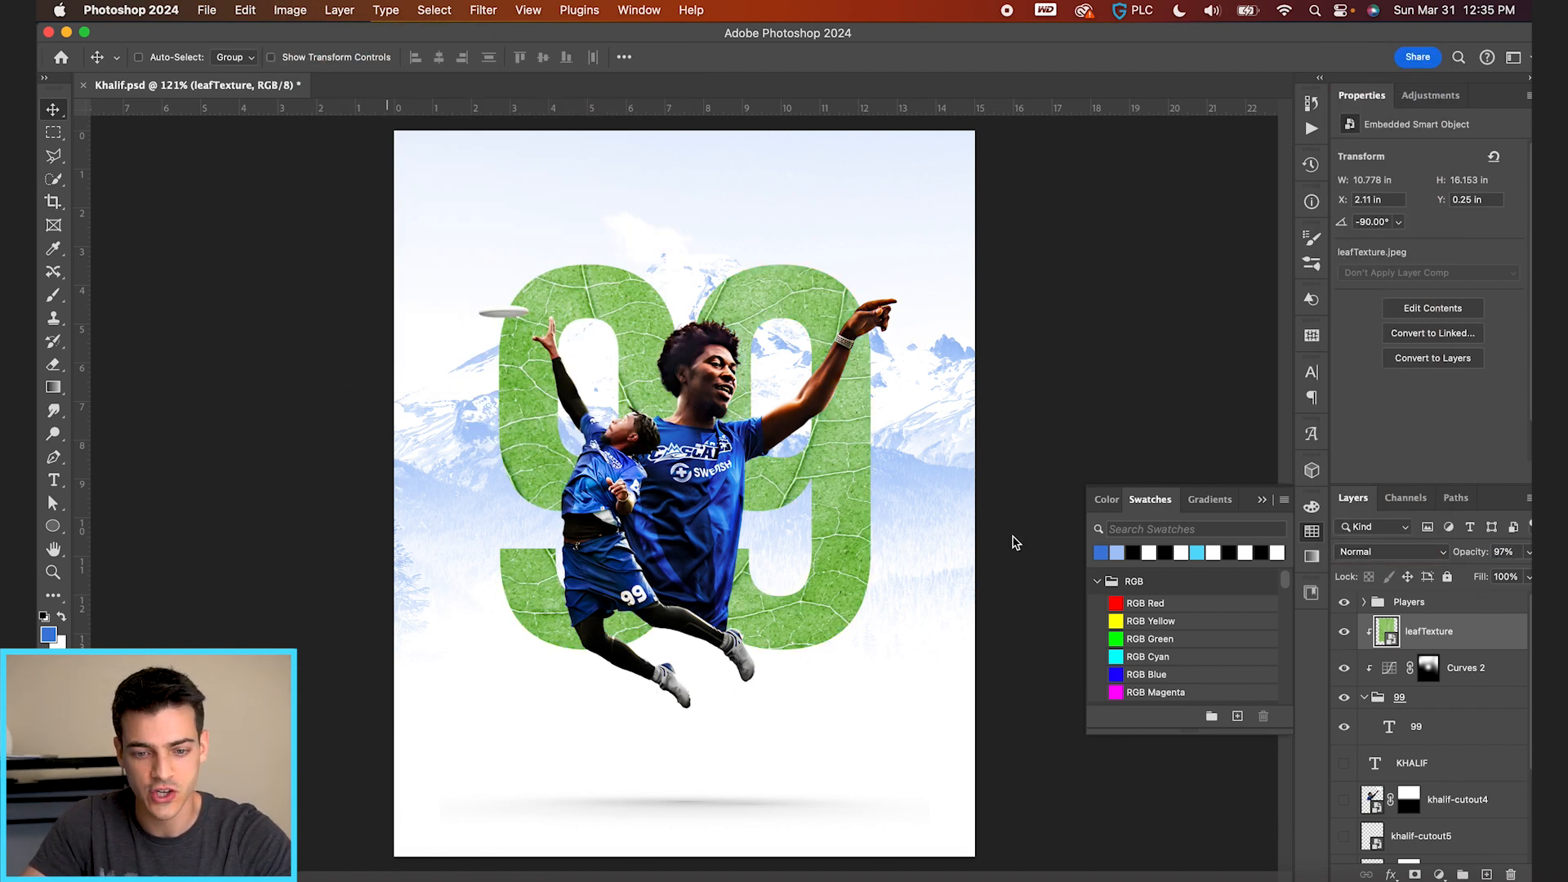
pyautogui.click(920, 191)
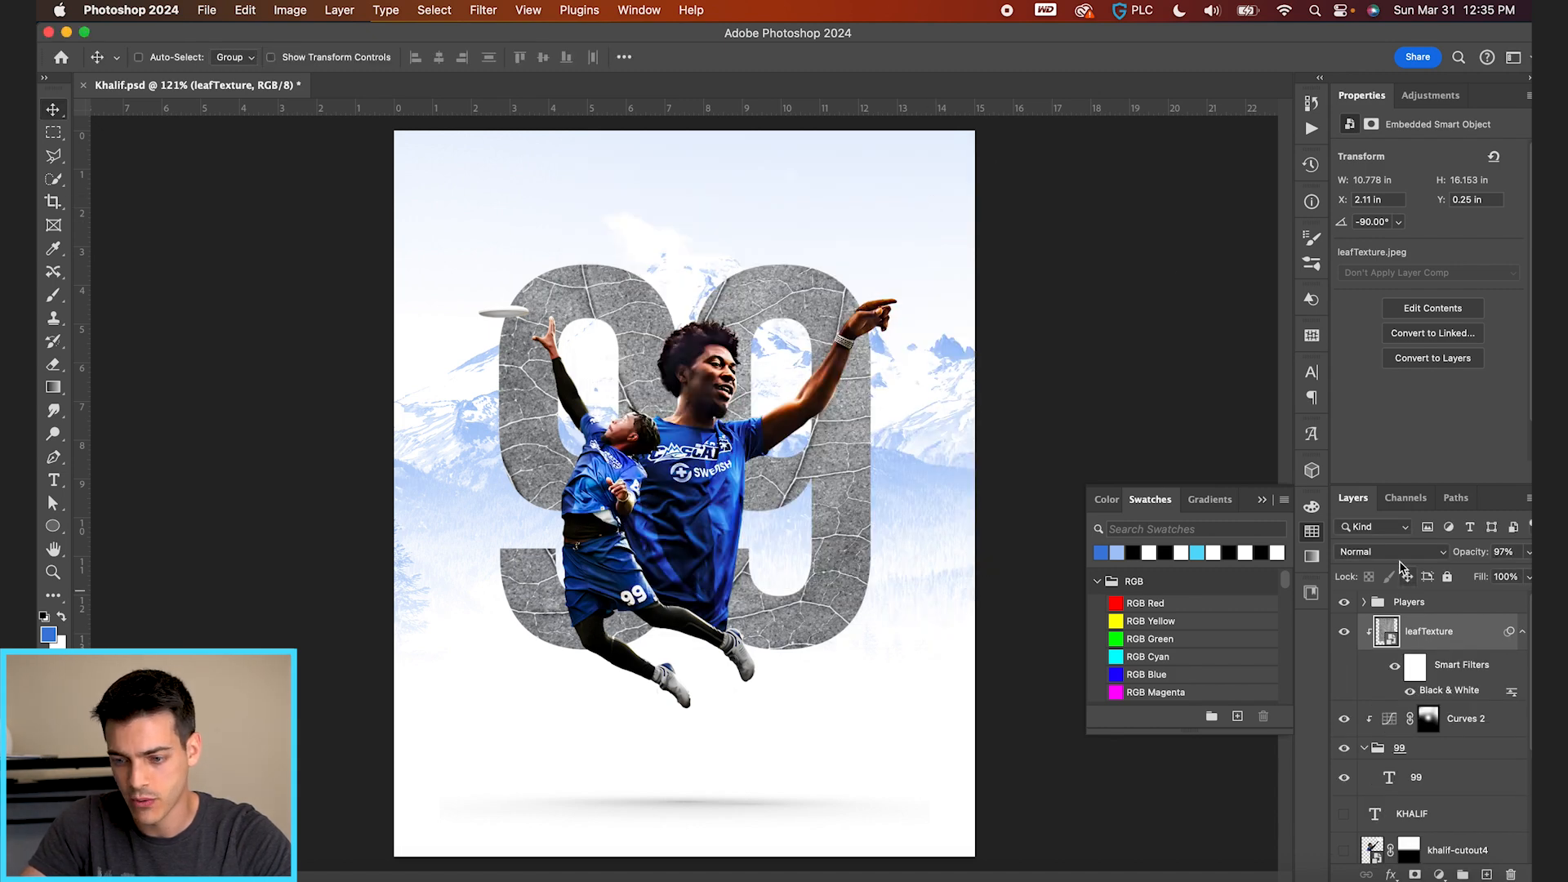
# Set the leafTexture layer's blend mode to Overlay and its opacity to 20%
pyautogui.click(1392, 553)
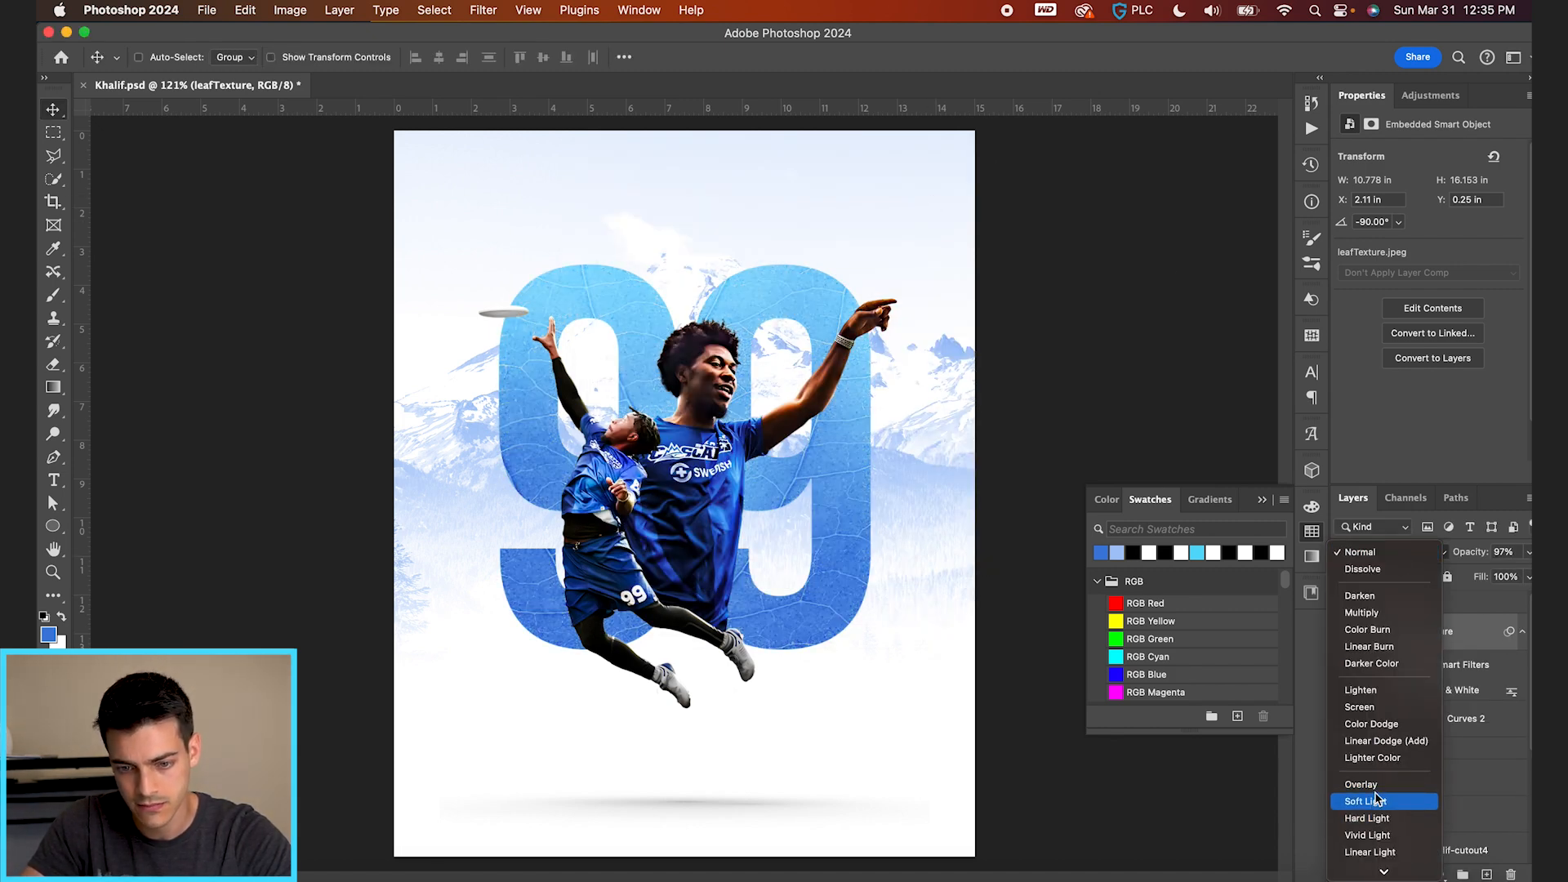
pyautogui.click(1362, 785)
pyautogui.moveTo(1475, 557); pyautogui.dragTo(1384, 552)
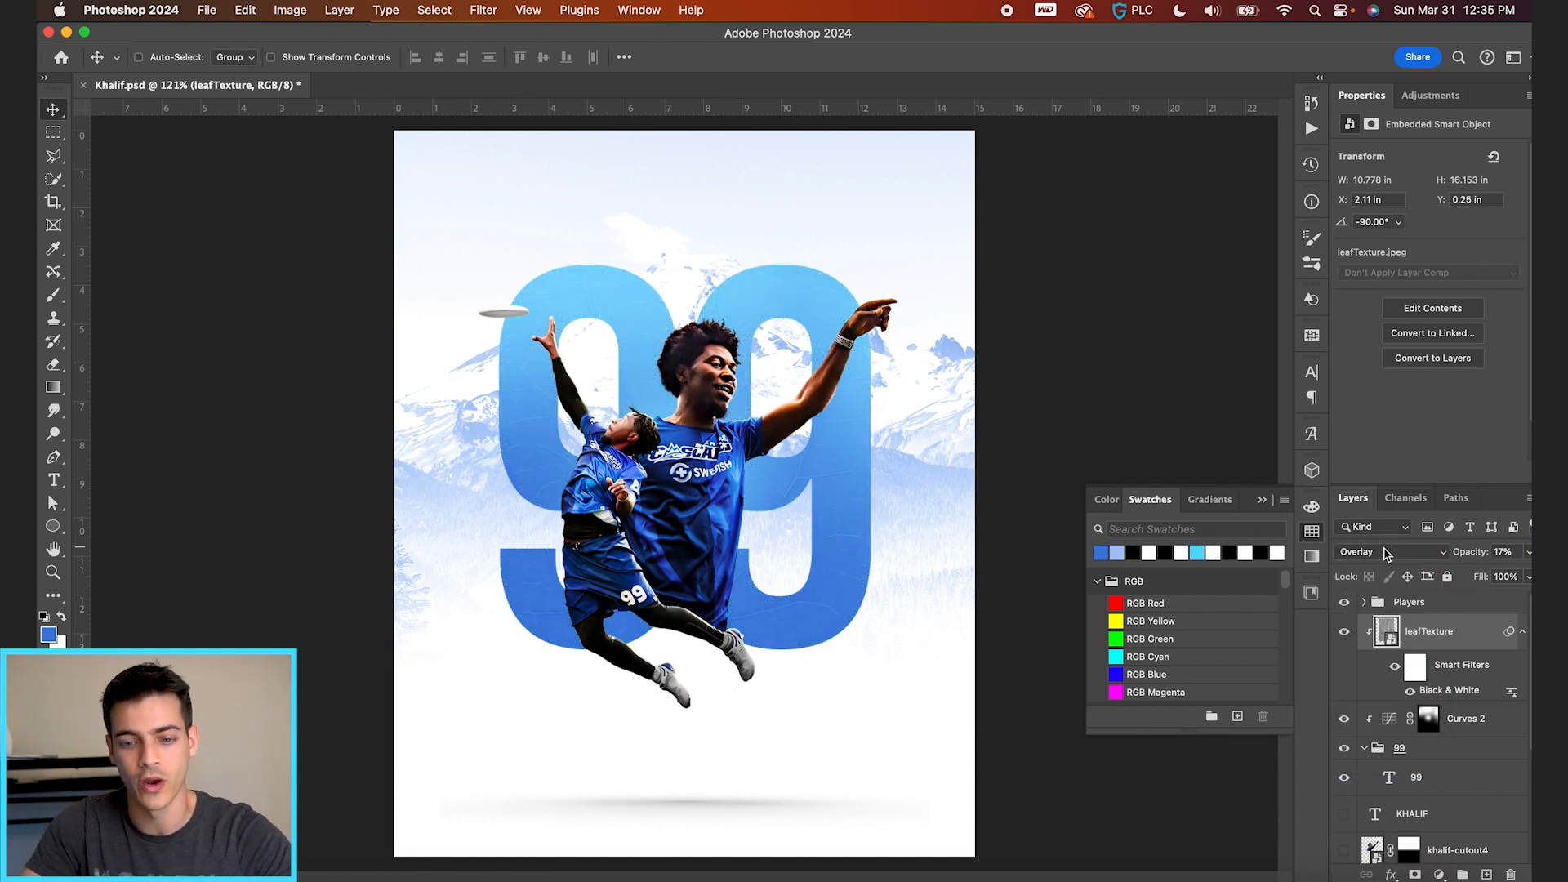
pyautogui.scroll(3, 787, 336)
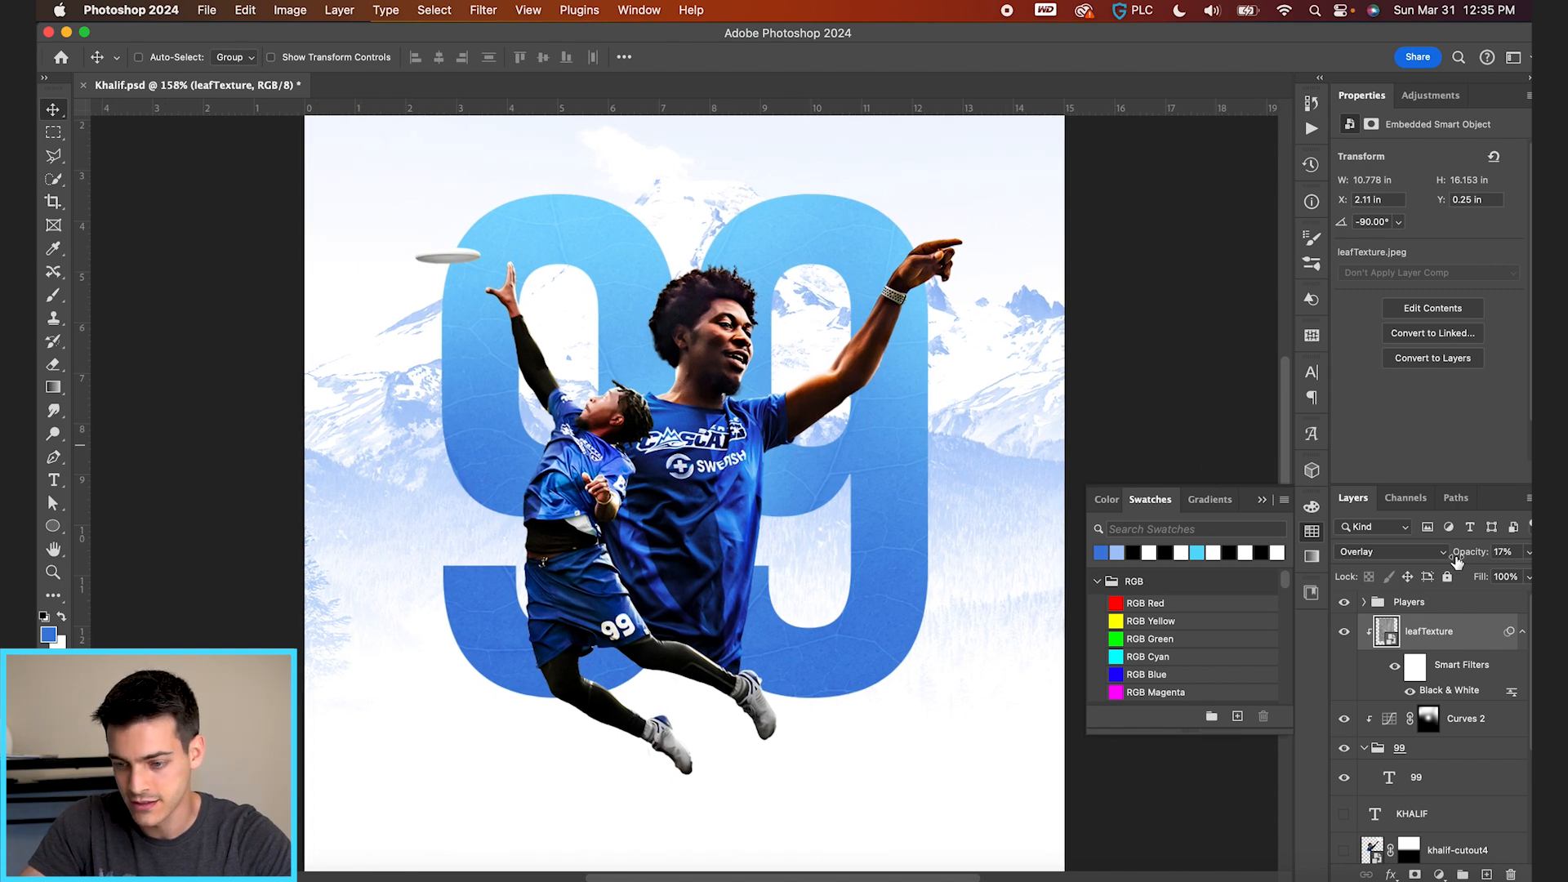
pyautogui.moveTo(1467, 558); pyautogui.dragTo(1473, 559)
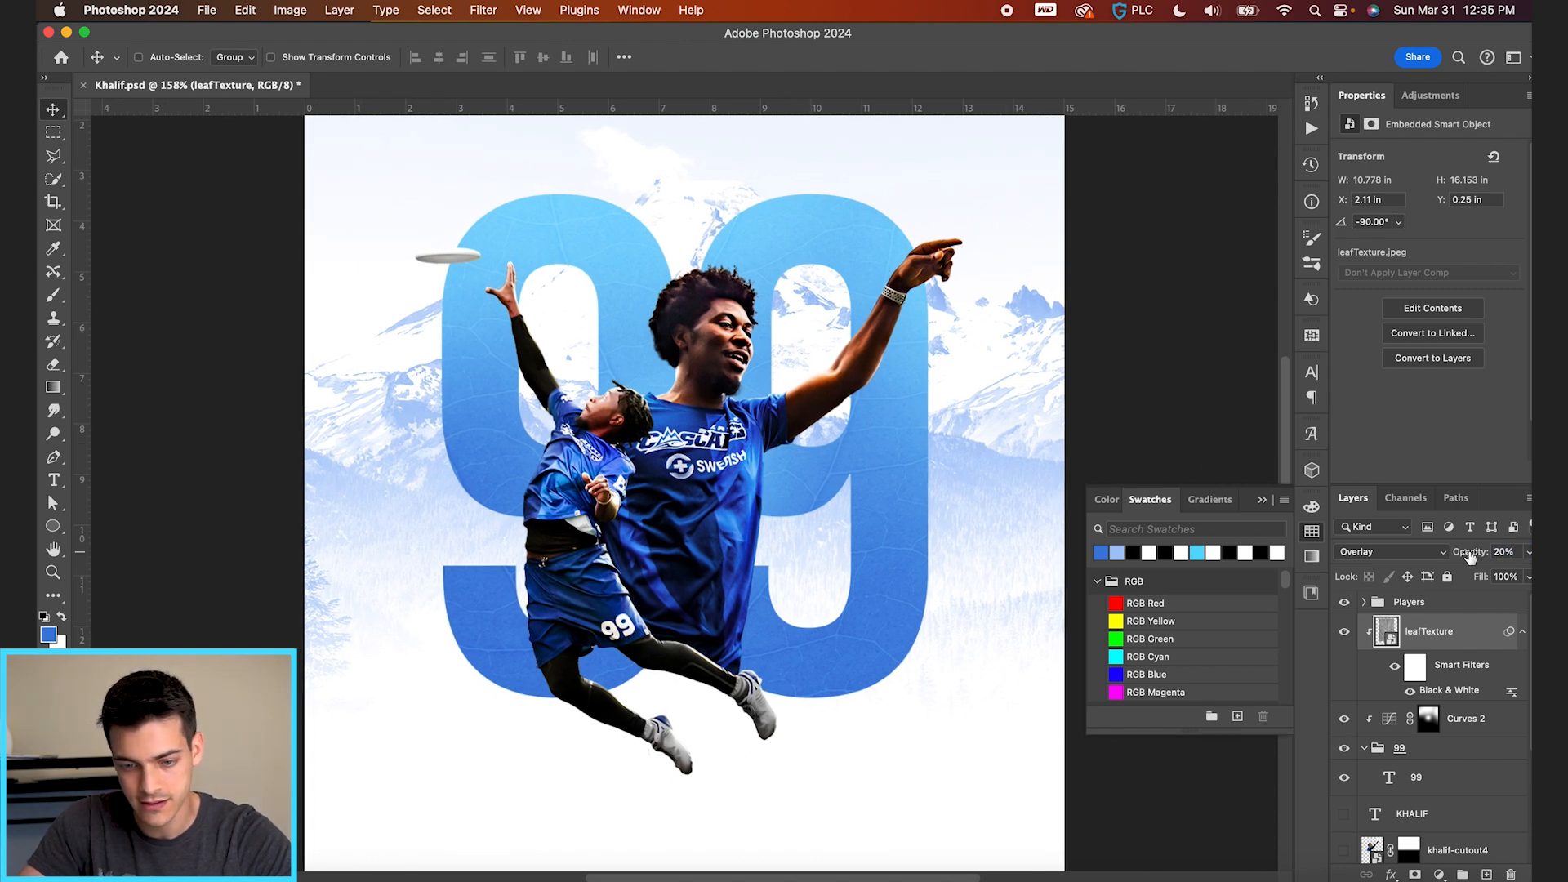
pyautogui.scroll(-3, 753, 515)
pyautogui.scroll(2, 752, 521)
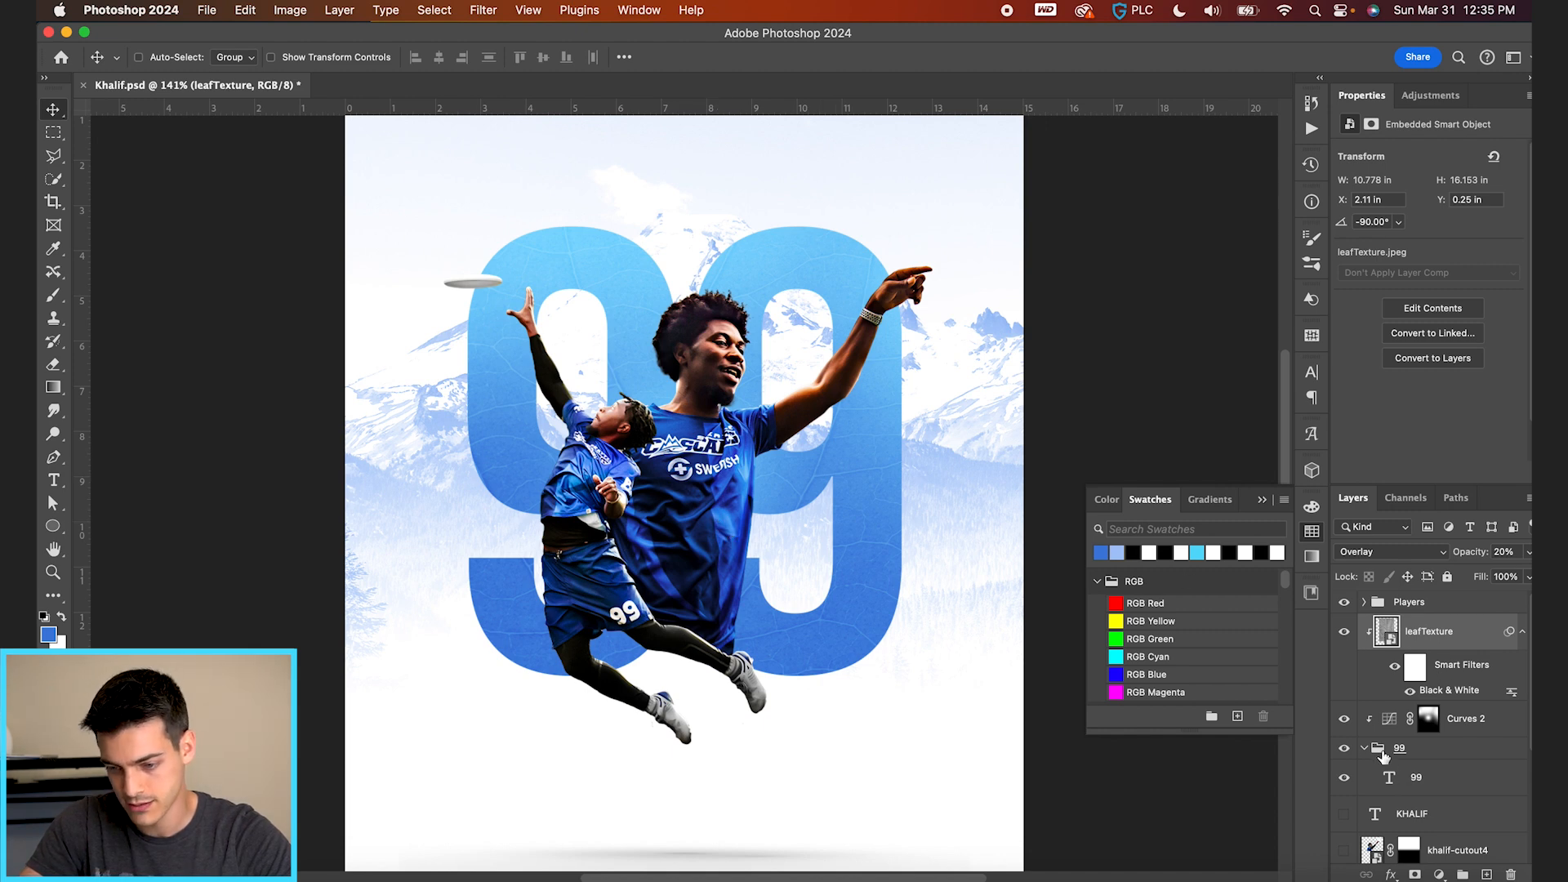
# Set the 99 text layer's blend mode back to Multiply
pyautogui.click(1397, 780)
pyautogui.click(1395, 552)
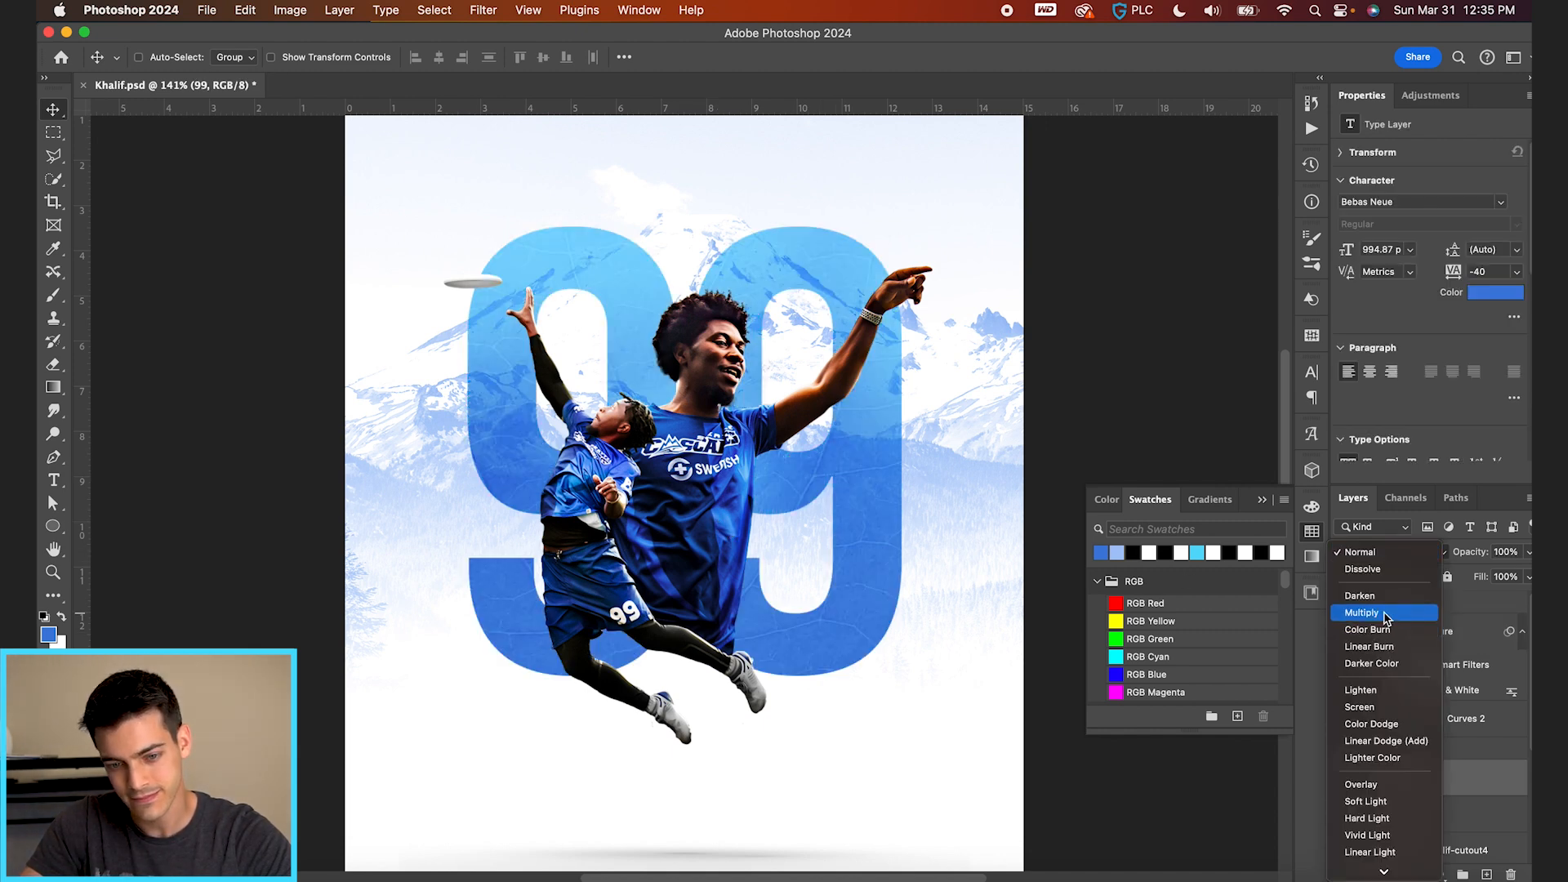
pyautogui.click(1385, 613)
pyautogui.scroll(-3, 703, 424)
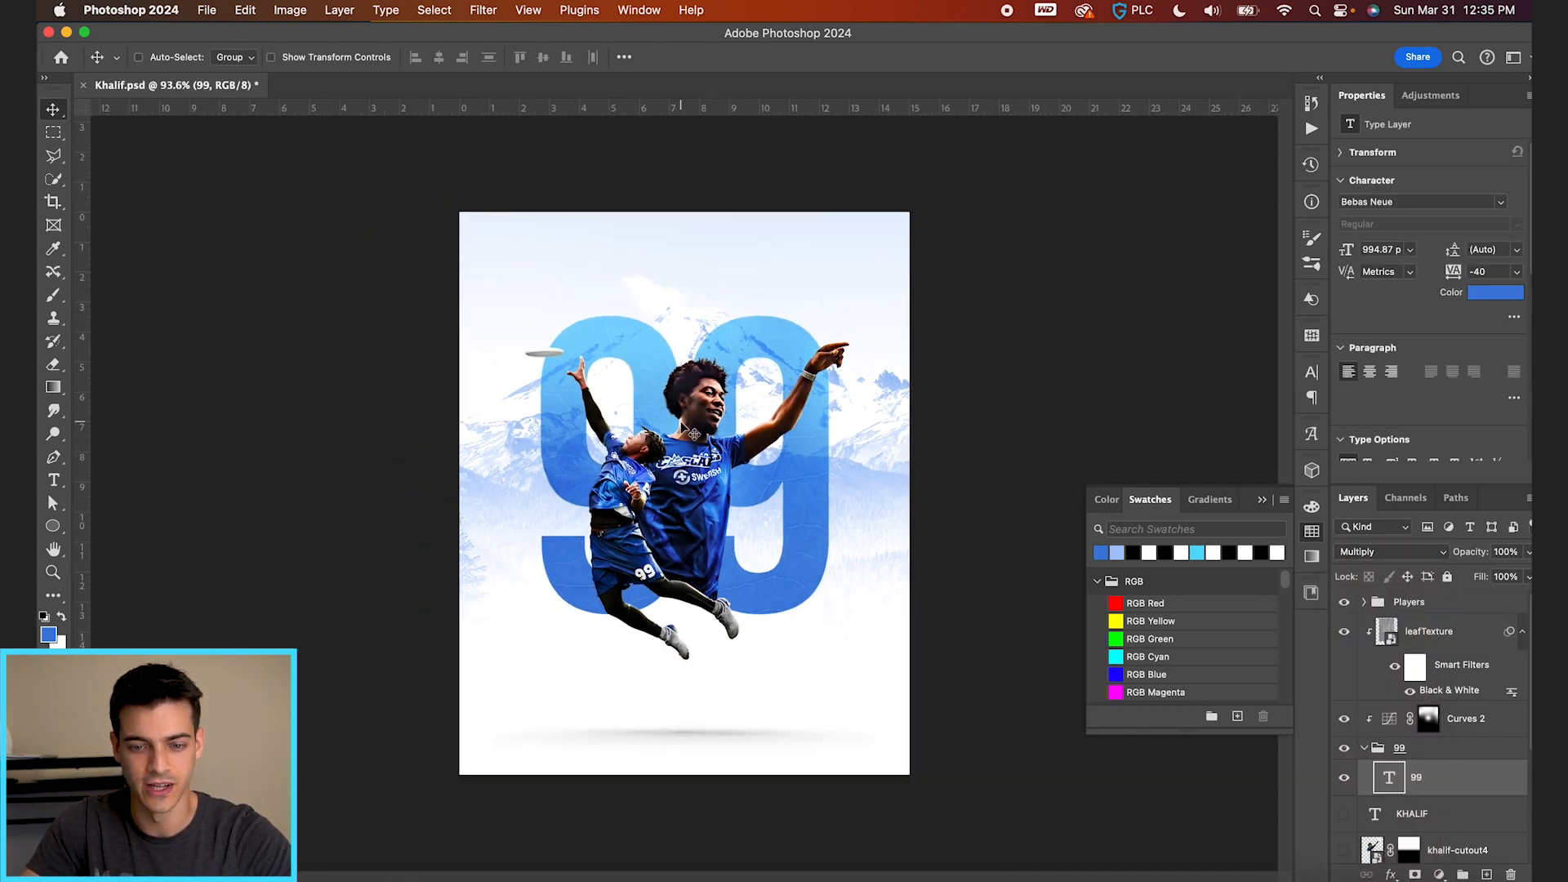
pyautogui.scroll(2, 694, 421)
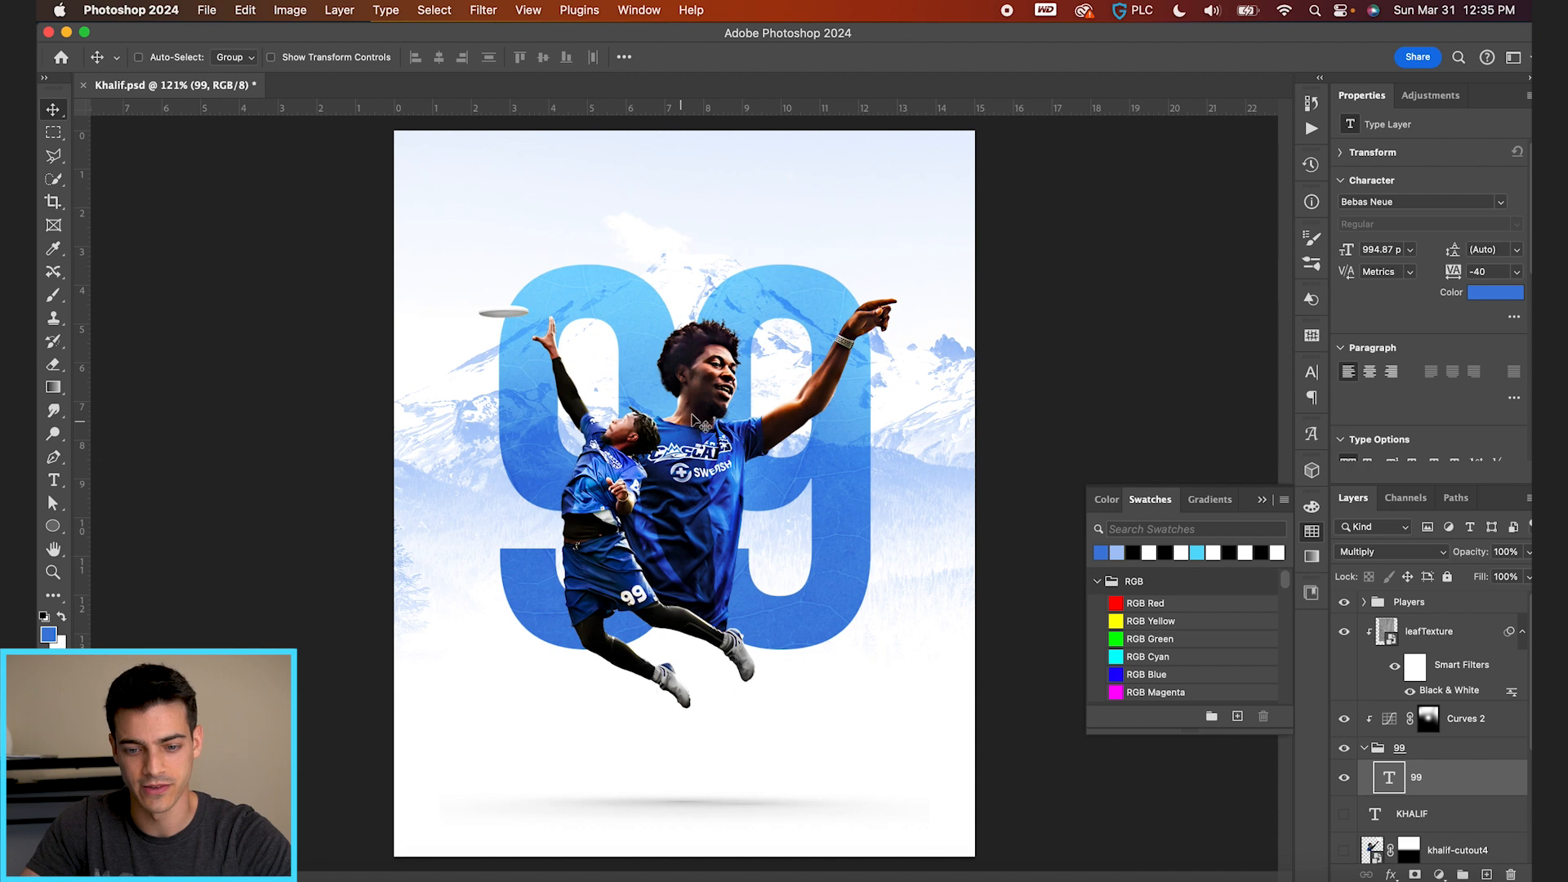
# Release leafTexture from its clipping mask and scale it to about 201.95% so it covers the whole poster
pyautogui.keyDown('alt'); pyautogui.click(1395, 700); pyautogui.keyUp('alt')
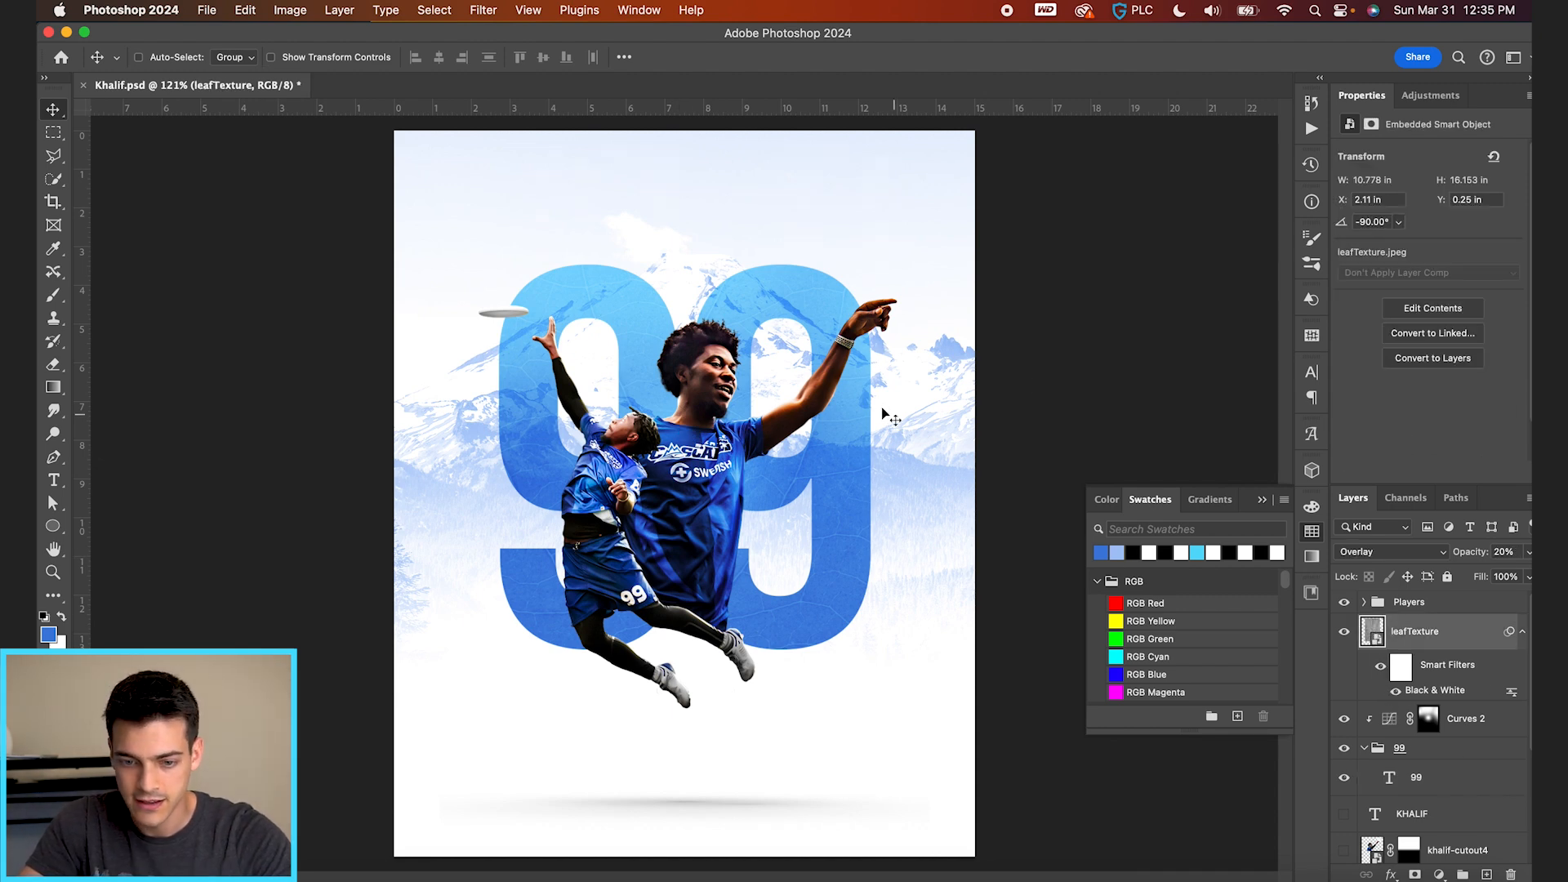
pyautogui.press('super+t')
pyautogui.scroll(-2, 867, 373)
pyautogui.moveTo(829, 252); pyautogui.dragTo(913, 169)
pyautogui.press('Return')
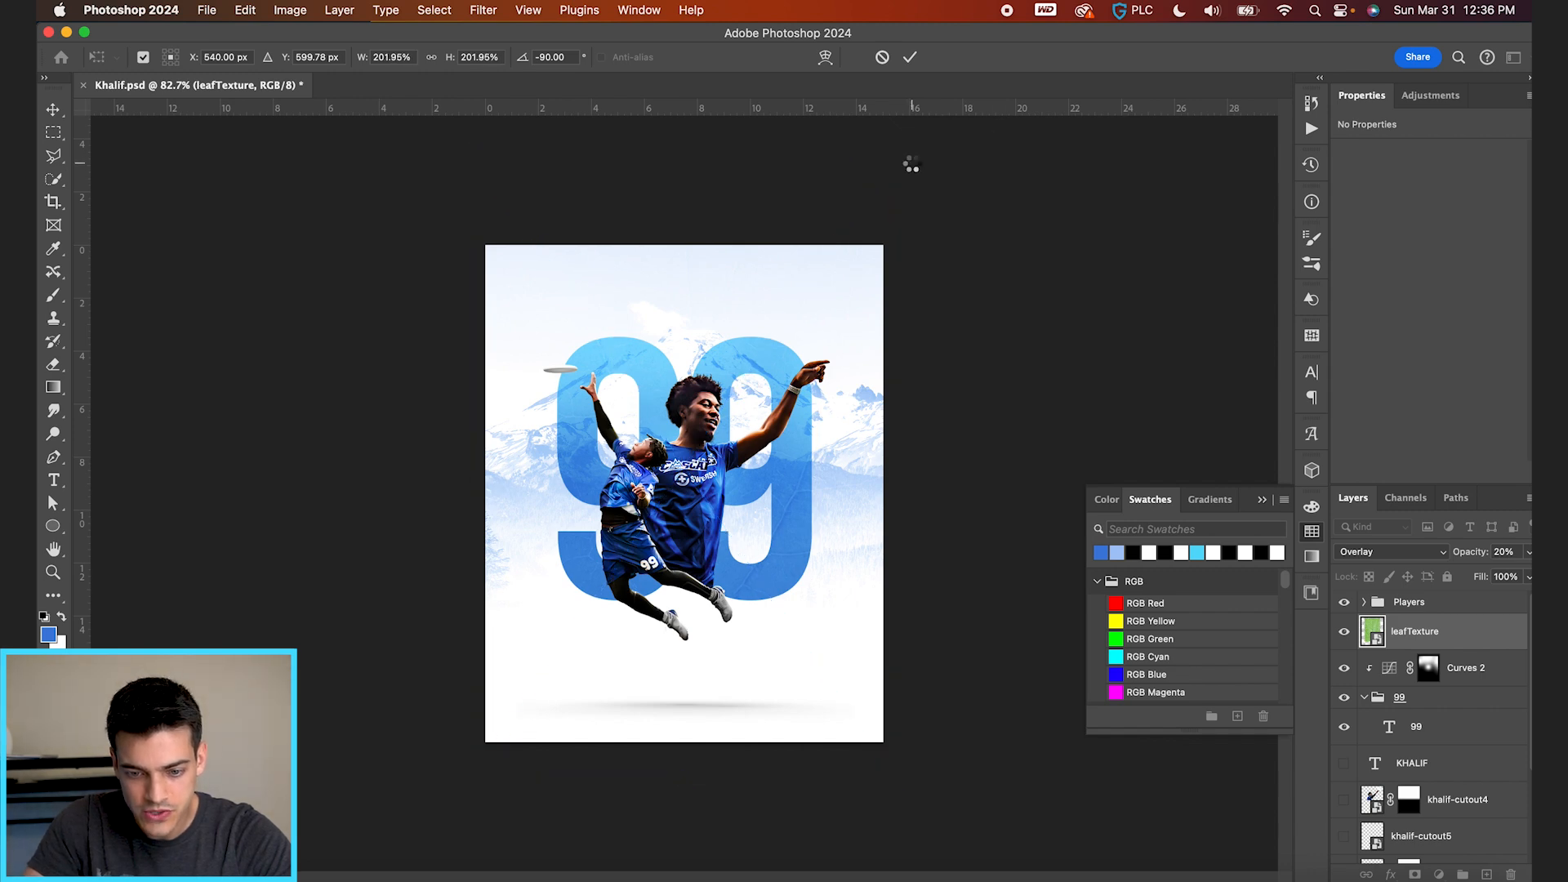
pyautogui.scroll(3, 820, 521)
pyautogui.hscroll(1, 844, 488)
pyautogui.scroll(1, 845, 488)
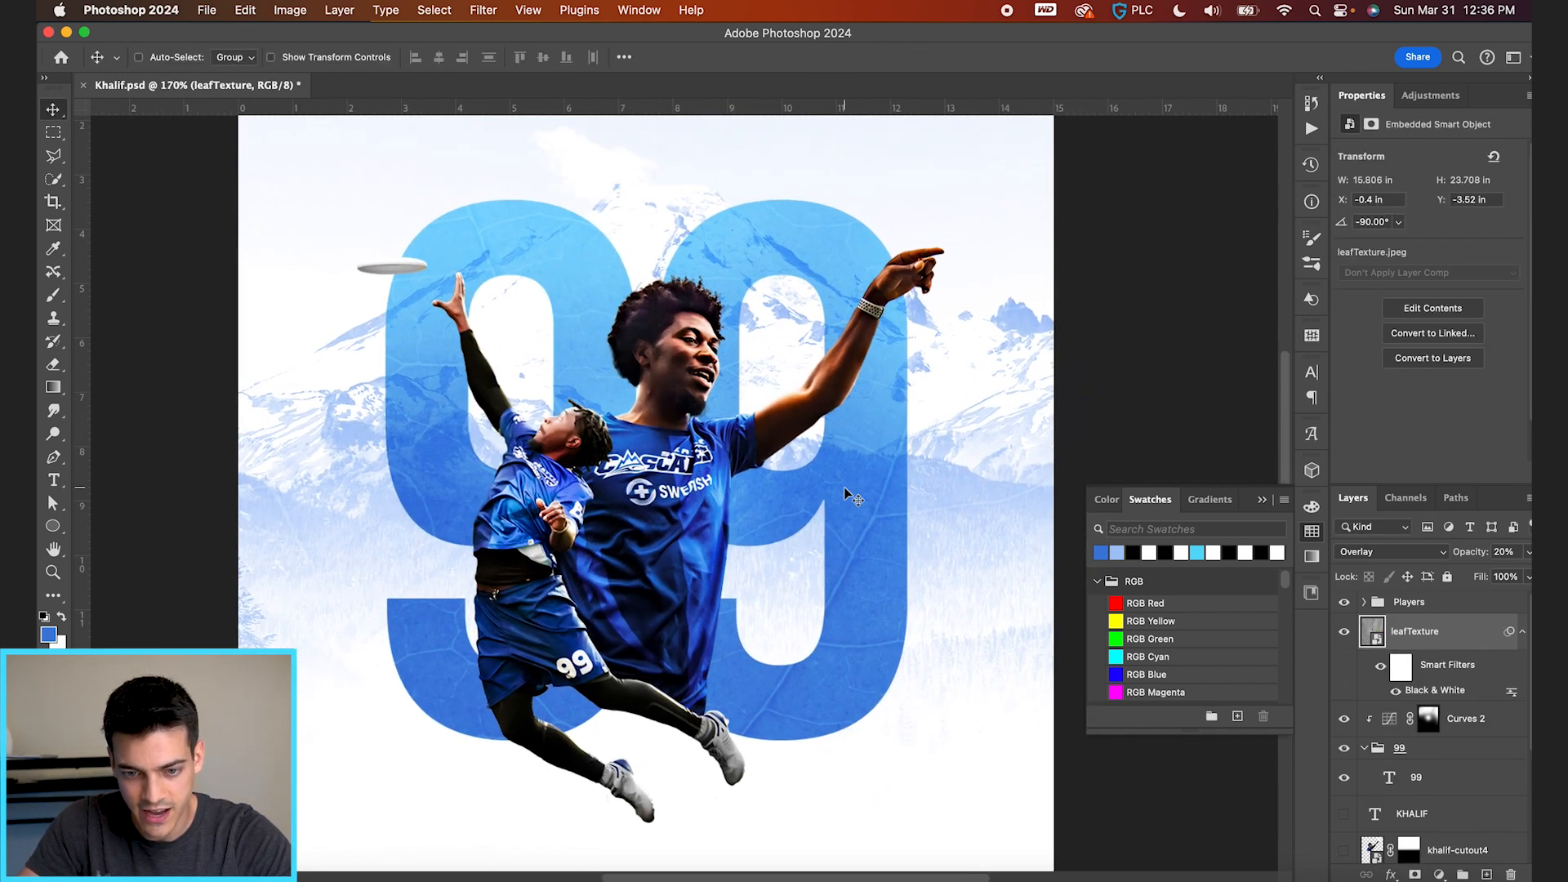
pyautogui.scroll(-3, 844, 487)
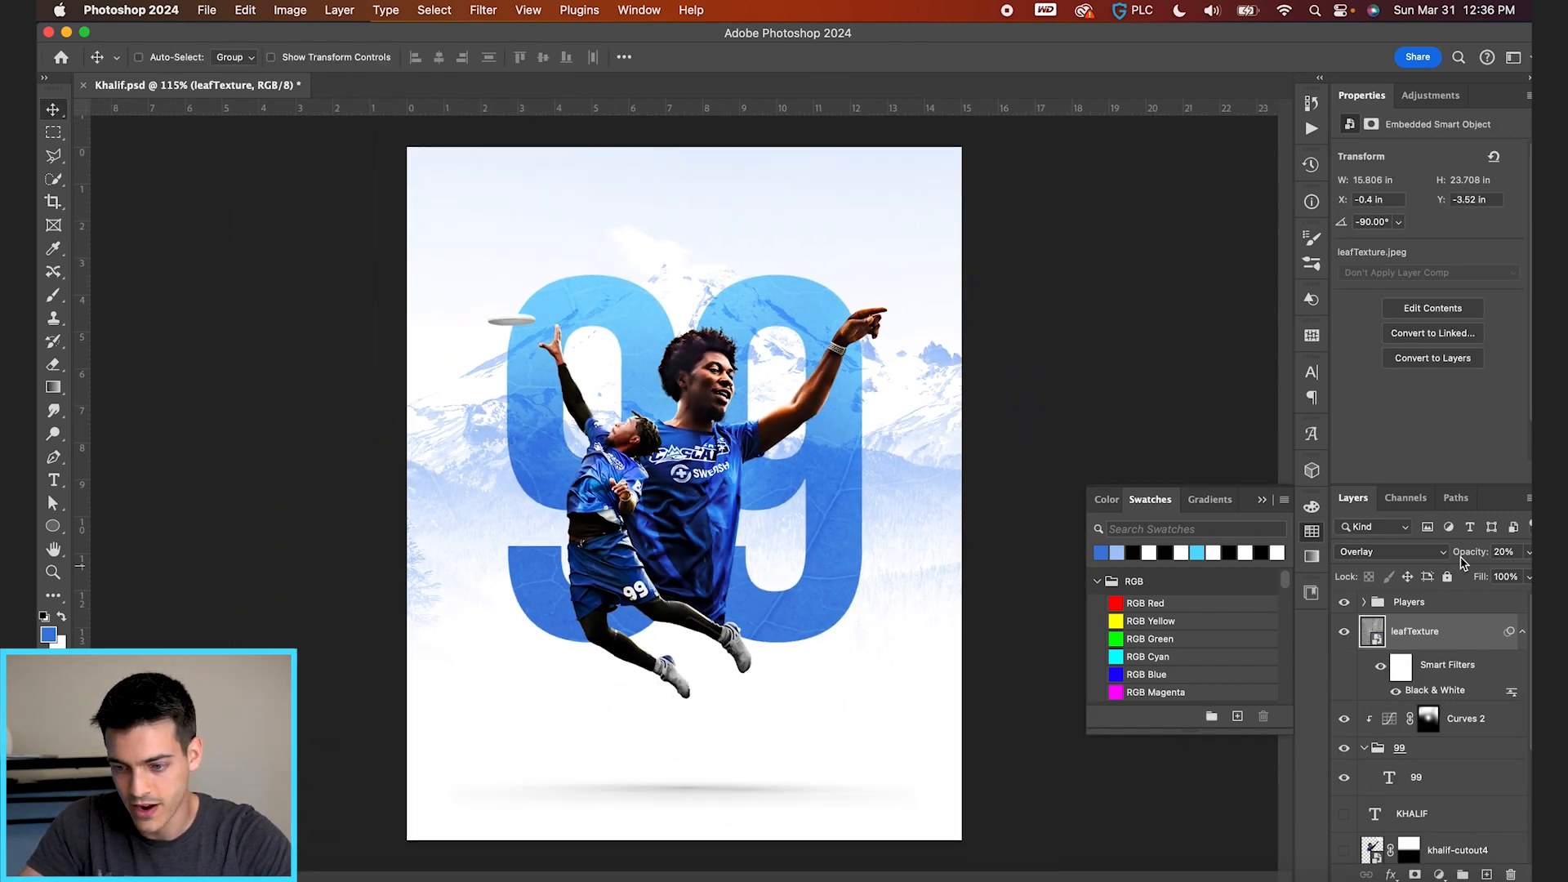
# Set the leafTexture layer's blend mode to Multiply and raise its opacity to 100%
pyautogui.click(1410, 558)
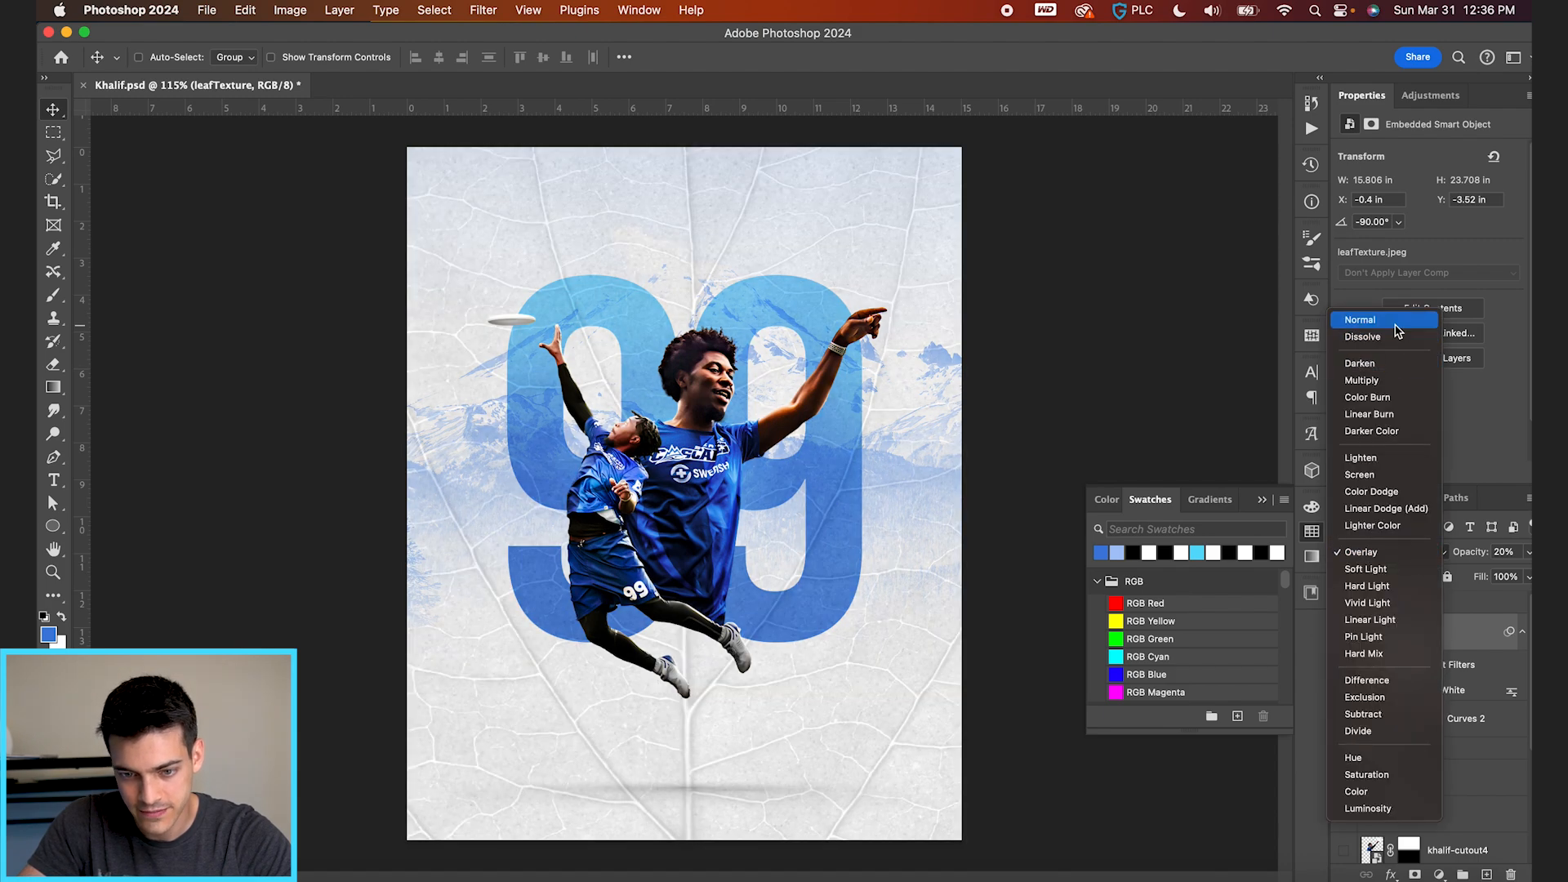
pyautogui.click(1393, 381)
pyautogui.moveTo(1458, 558); pyautogui.dragTo(1462, 557)
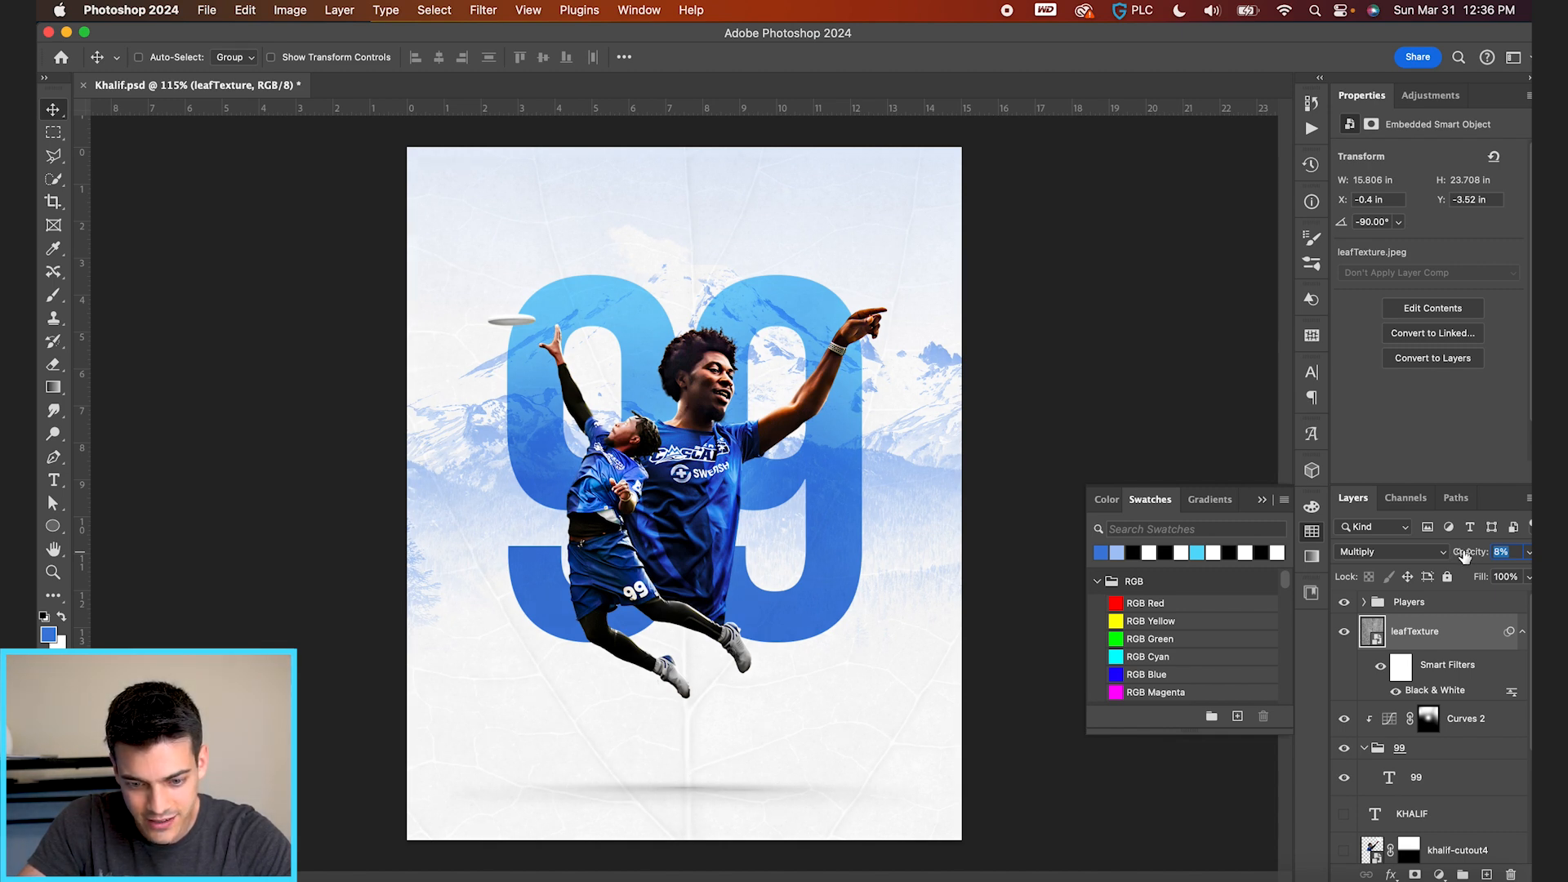
pyautogui.moveTo(1468, 558); pyautogui.dragTo(1507, 553)
pyautogui.scroll(5, 790, 300)
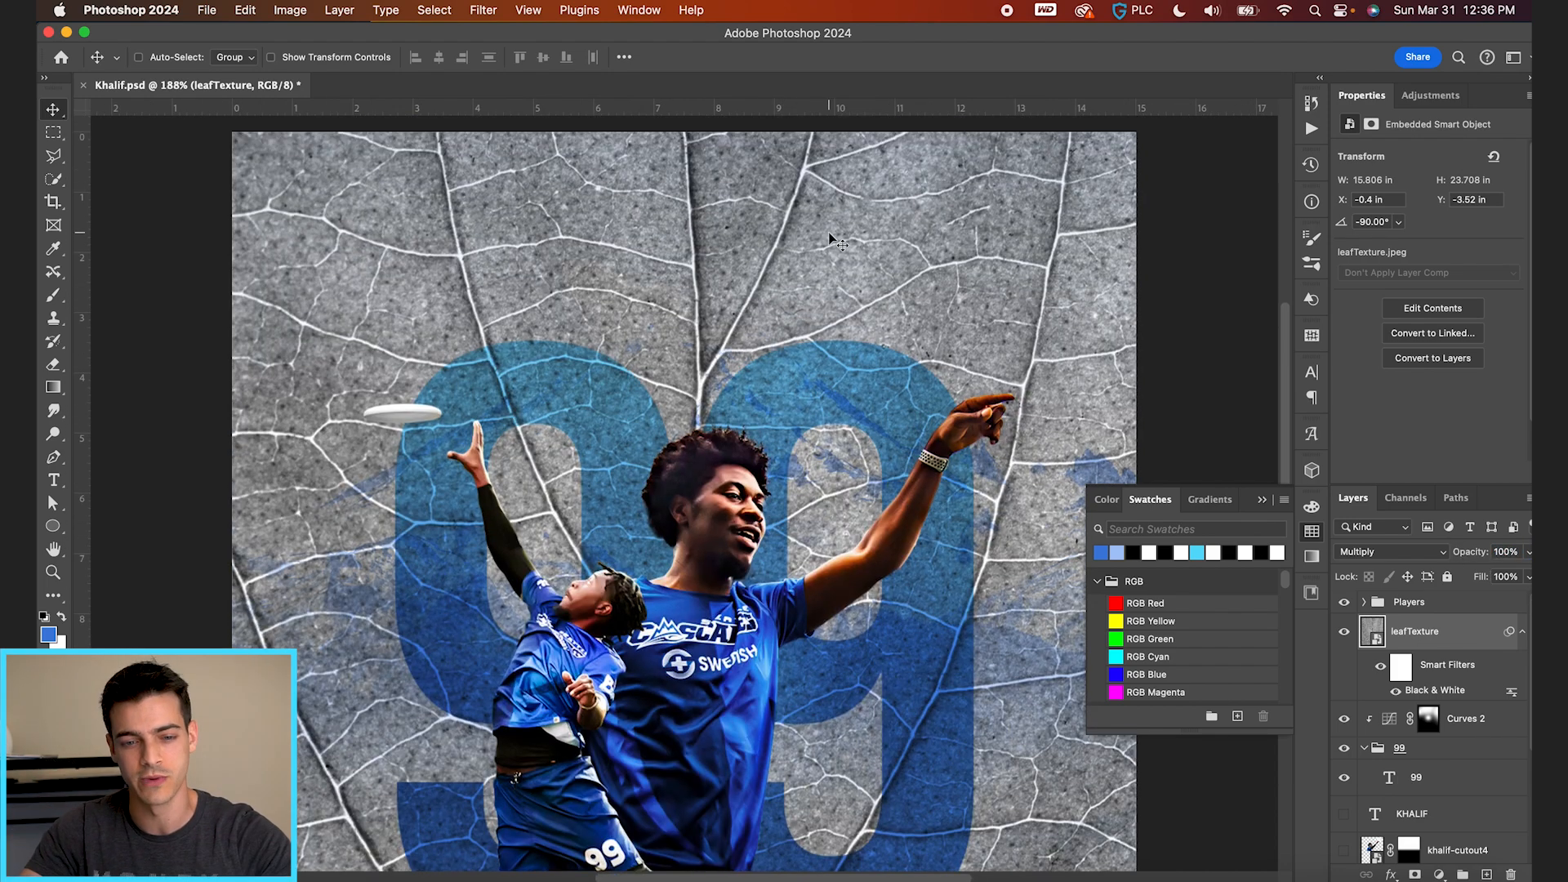
pyautogui.scroll(-3, 297, 309)
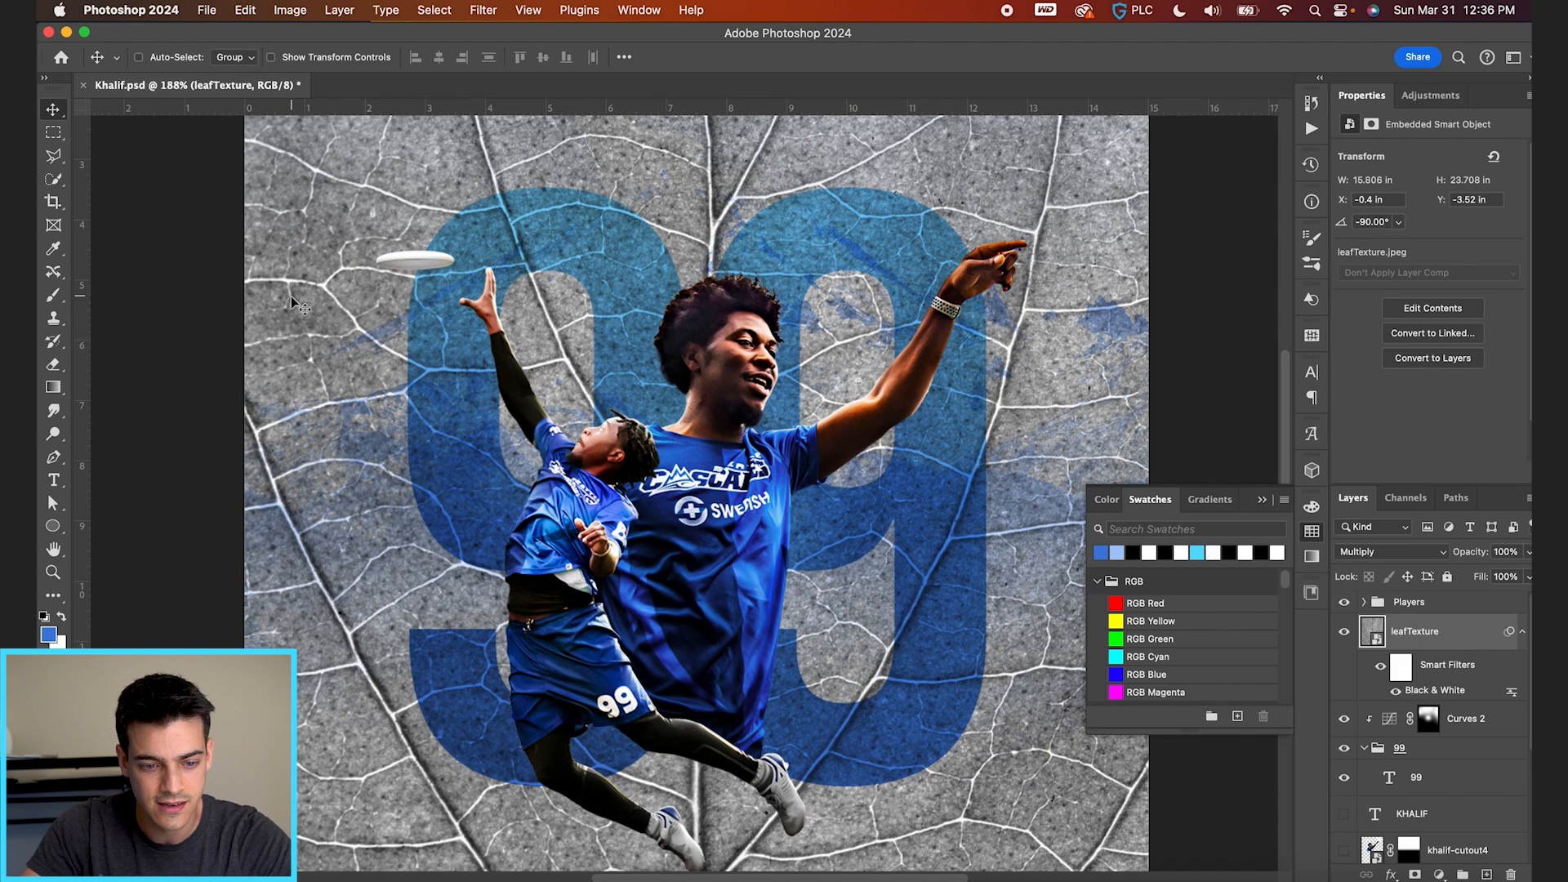
# Lower the leafTexture layer's opacity to 15% and change its blend mode to Pin Light
pyautogui.scroll(-3, 341, 503)
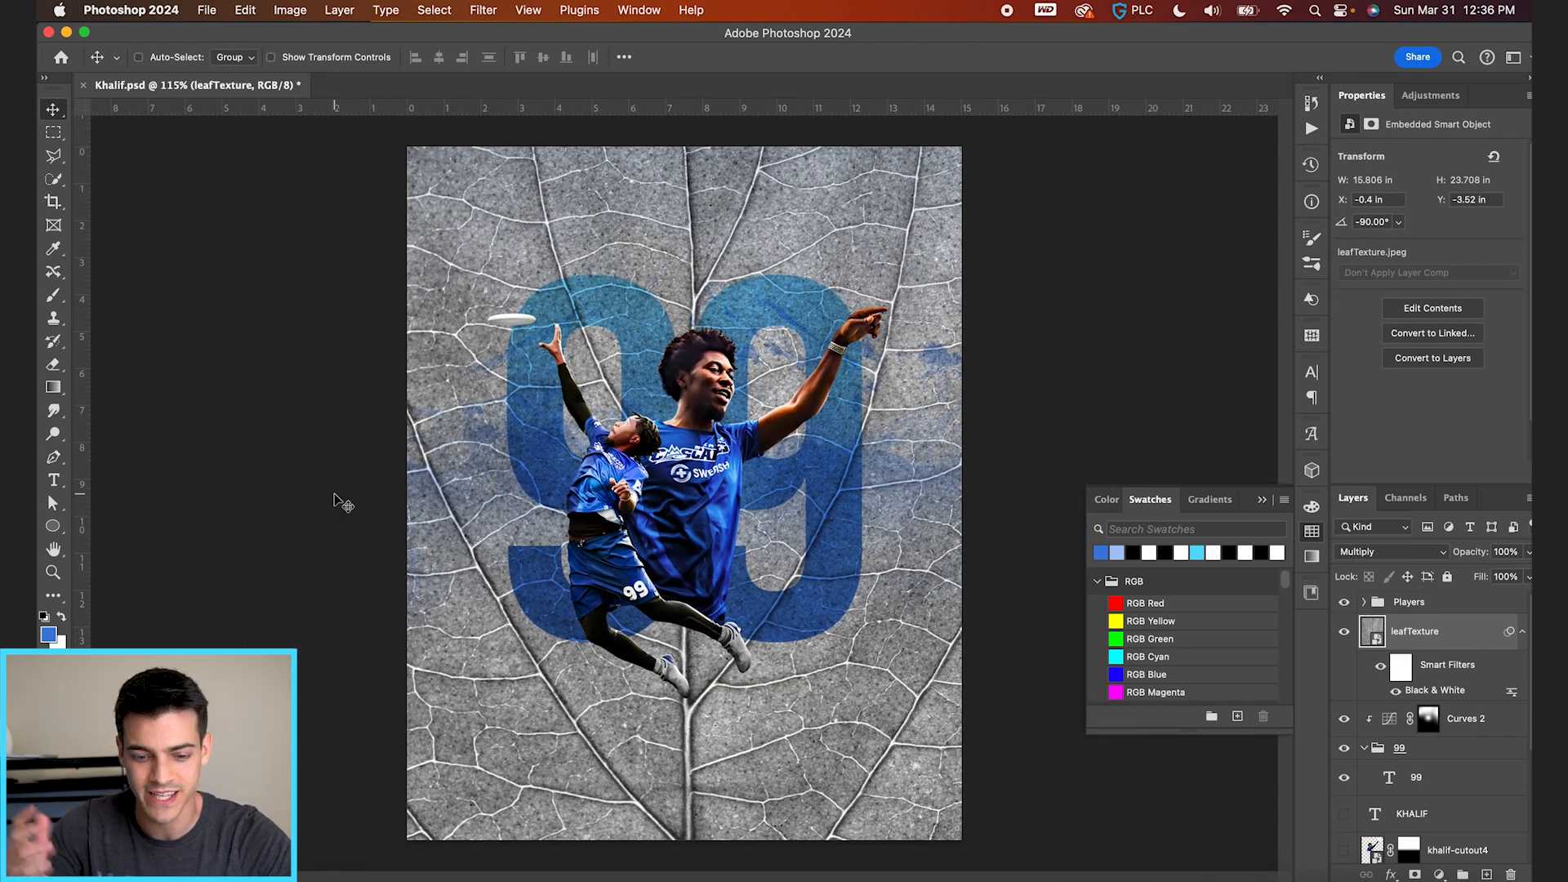
pyautogui.scroll(-1, 725, 501)
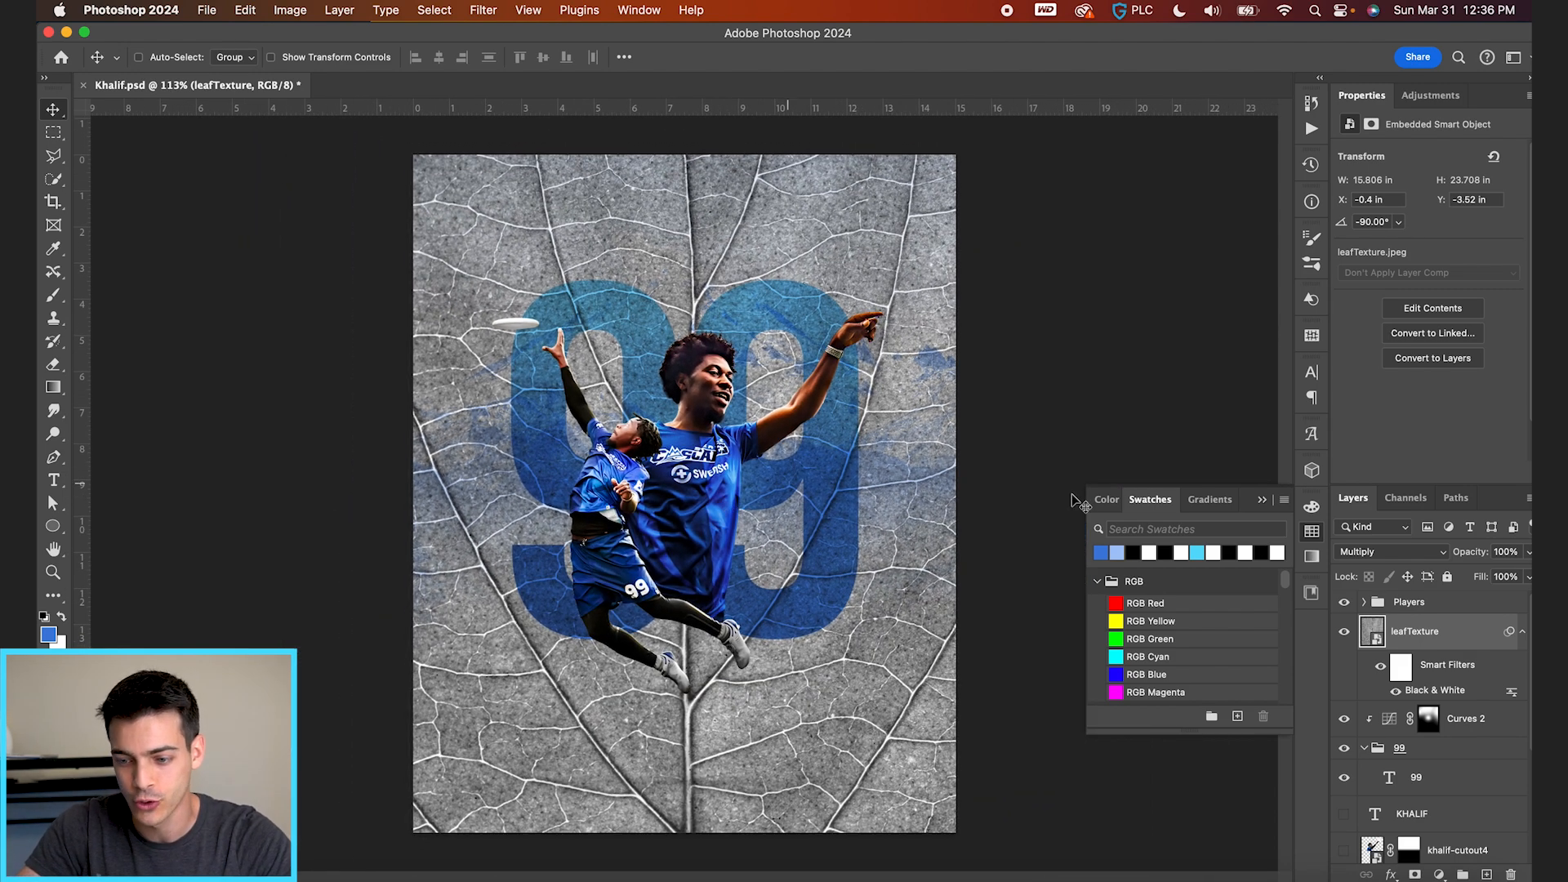
pyautogui.moveTo(1479, 558)
pyautogui.mouseDown()
pyautogui.moveTo(1398, 558)
pyautogui.moveTo(1466, 556)
pyautogui.mouseUp()
pyautogui.click(1437, 554)
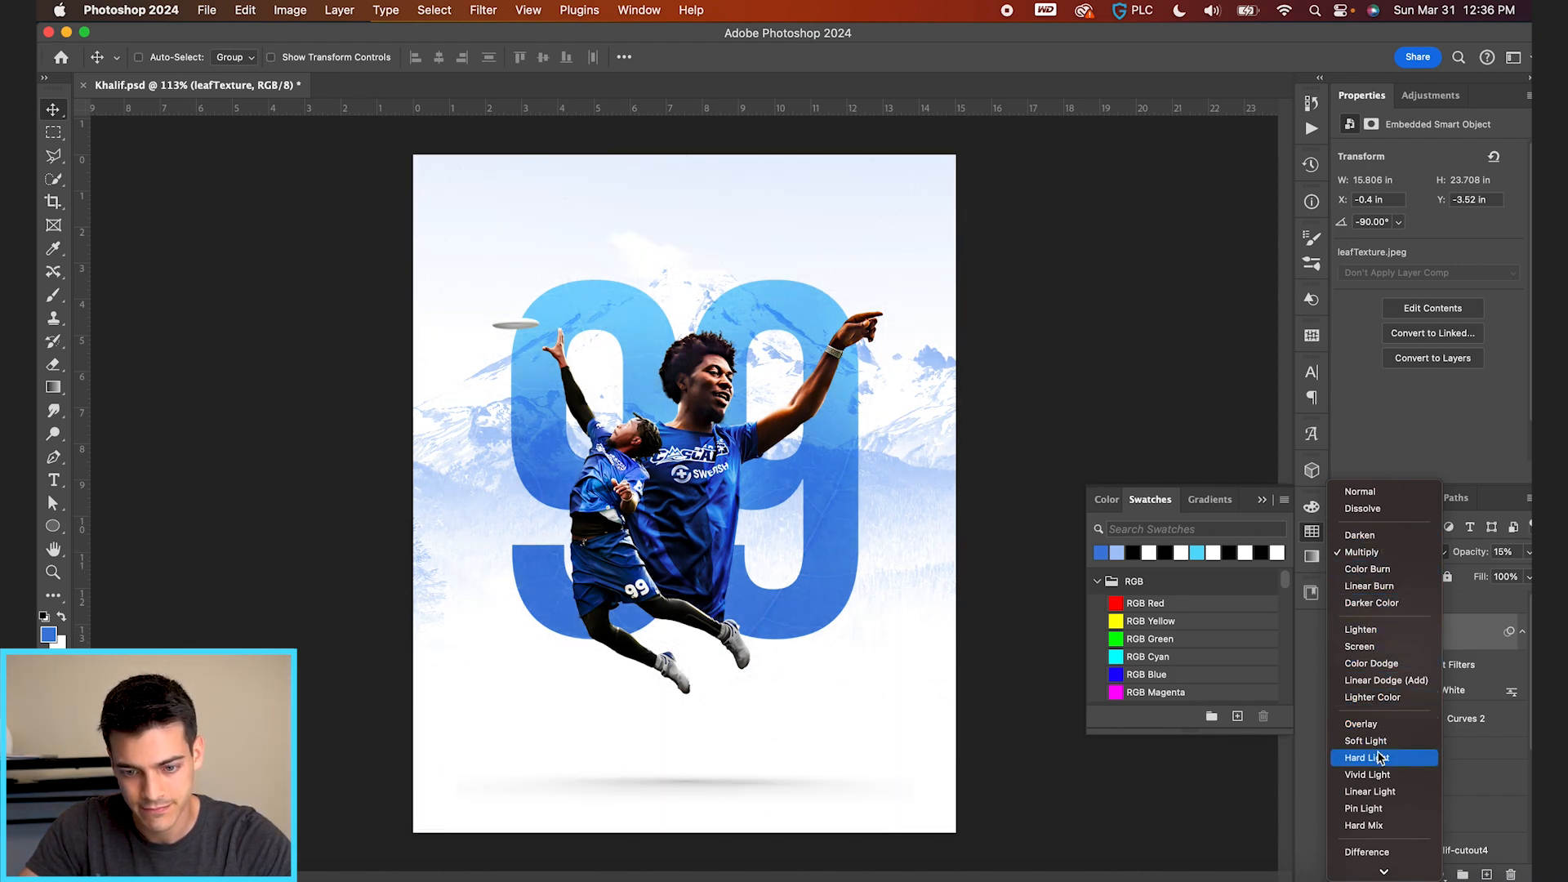
pyautogui.click(1375, 809)
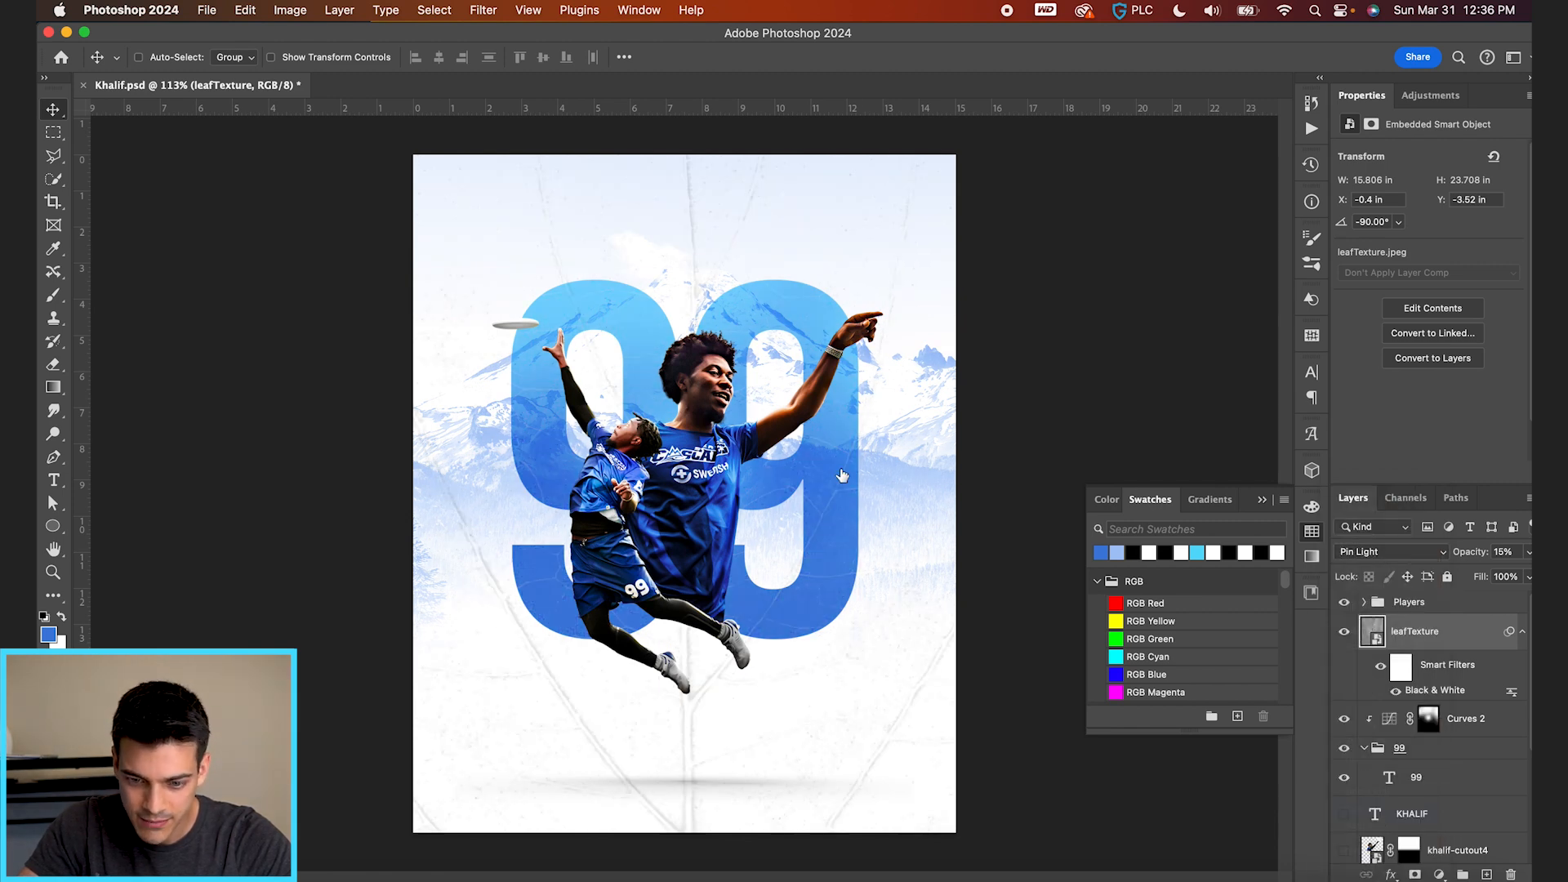
pyautogui.scroll(3, 861, 465)
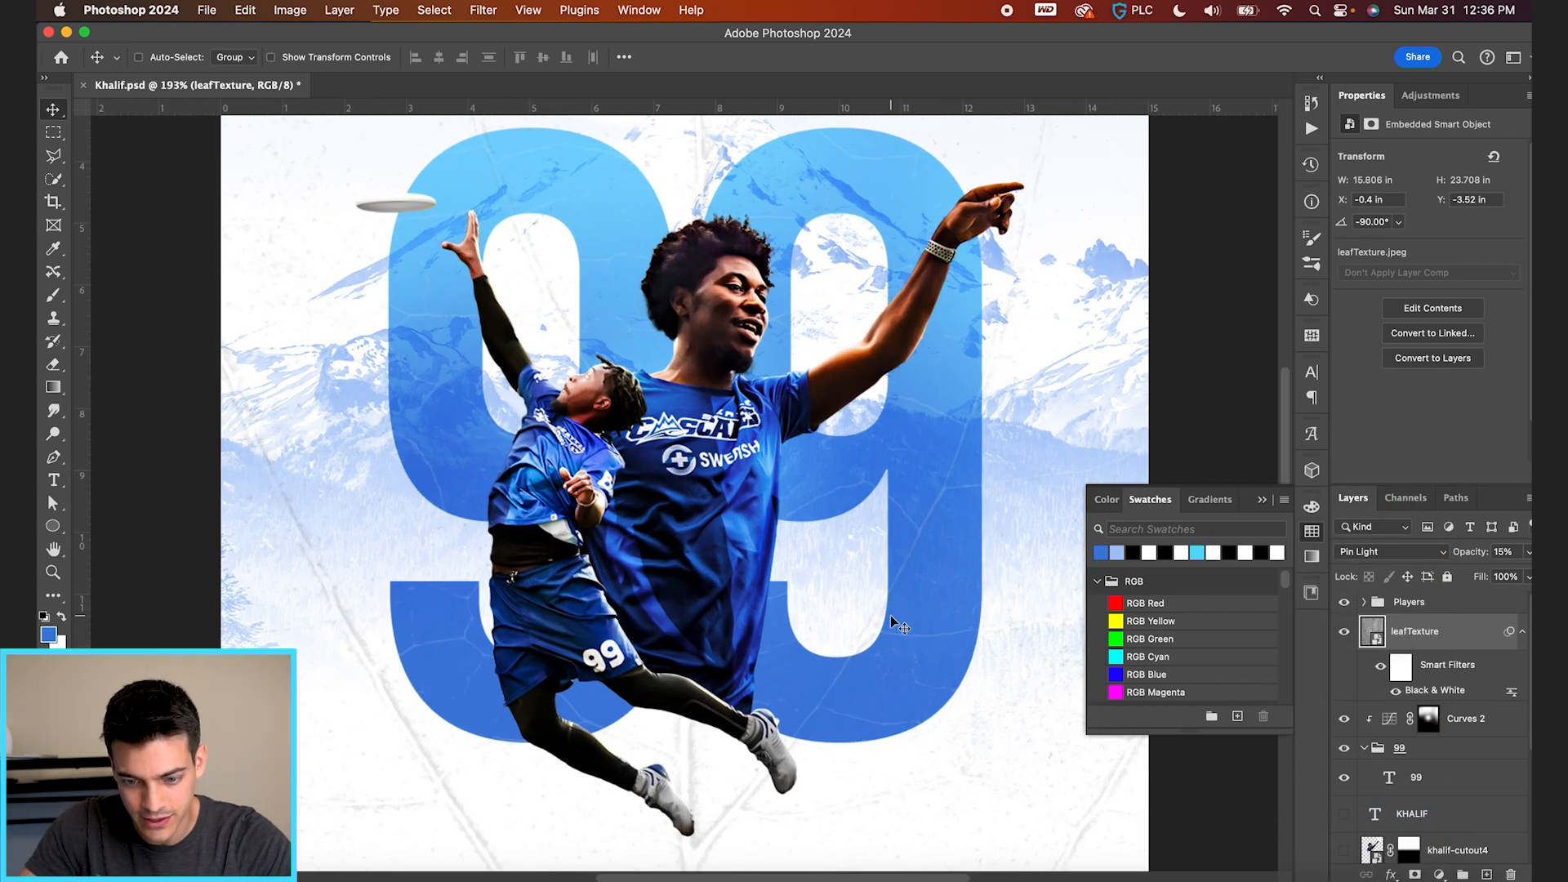
# Clip leafTexture to the 99 group again and shift the texture left to X -2.79 in
pyautogui.press('super+0')
pyautogui.keyDown('alt'); pyautogui.click(1399, 699); pyautogui.keyUp('alt')
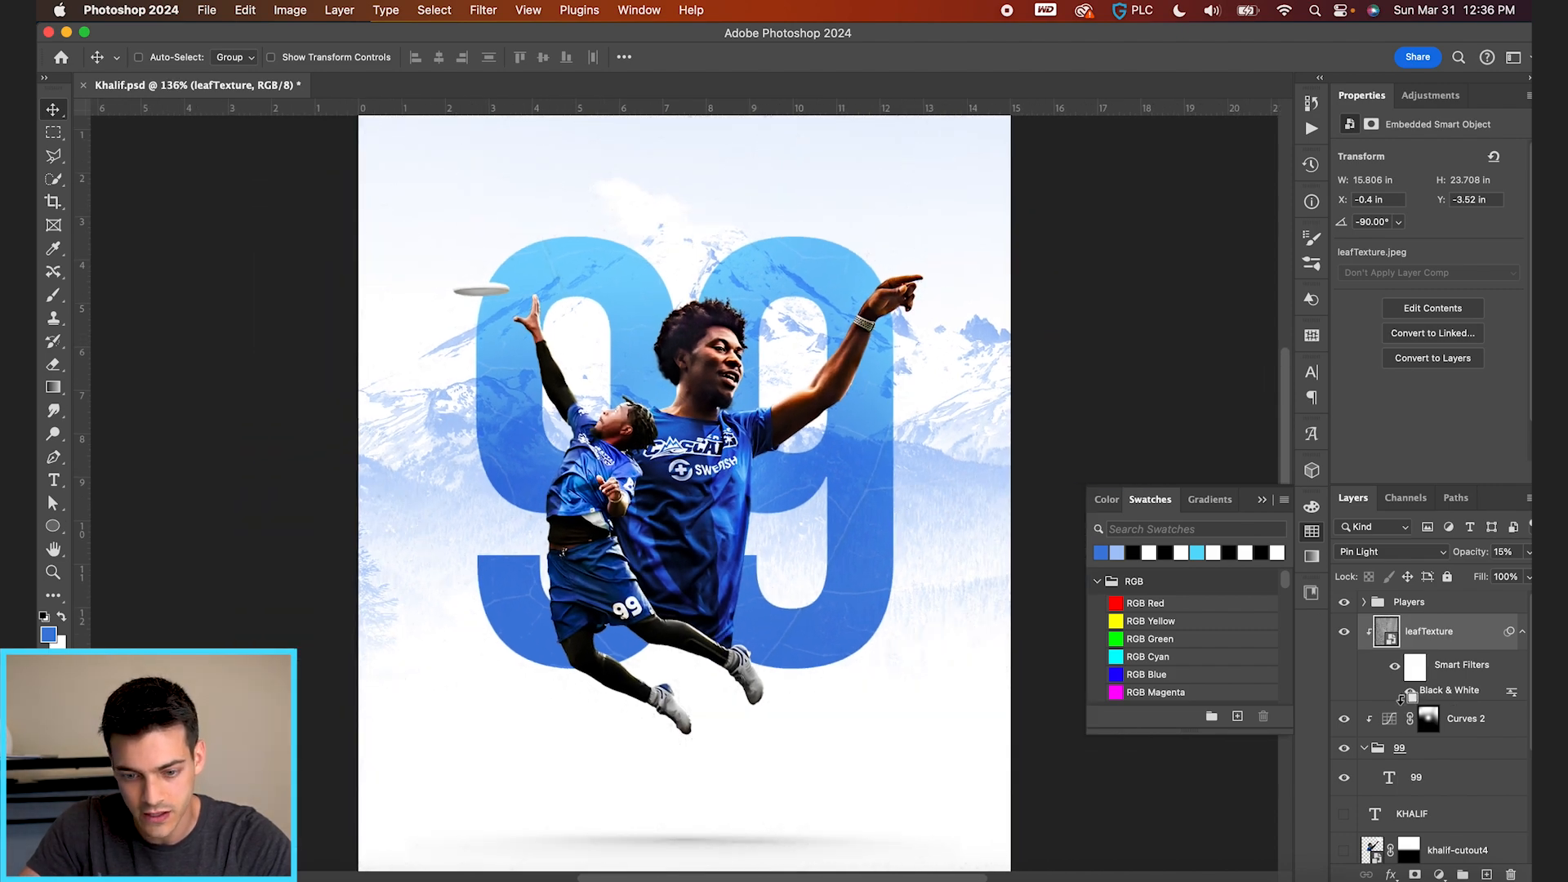
pyautogui.scroll(-4, 892, 523)
pyautogui.moveTo(895, 523); pyautogui.dragTo(830, 529)
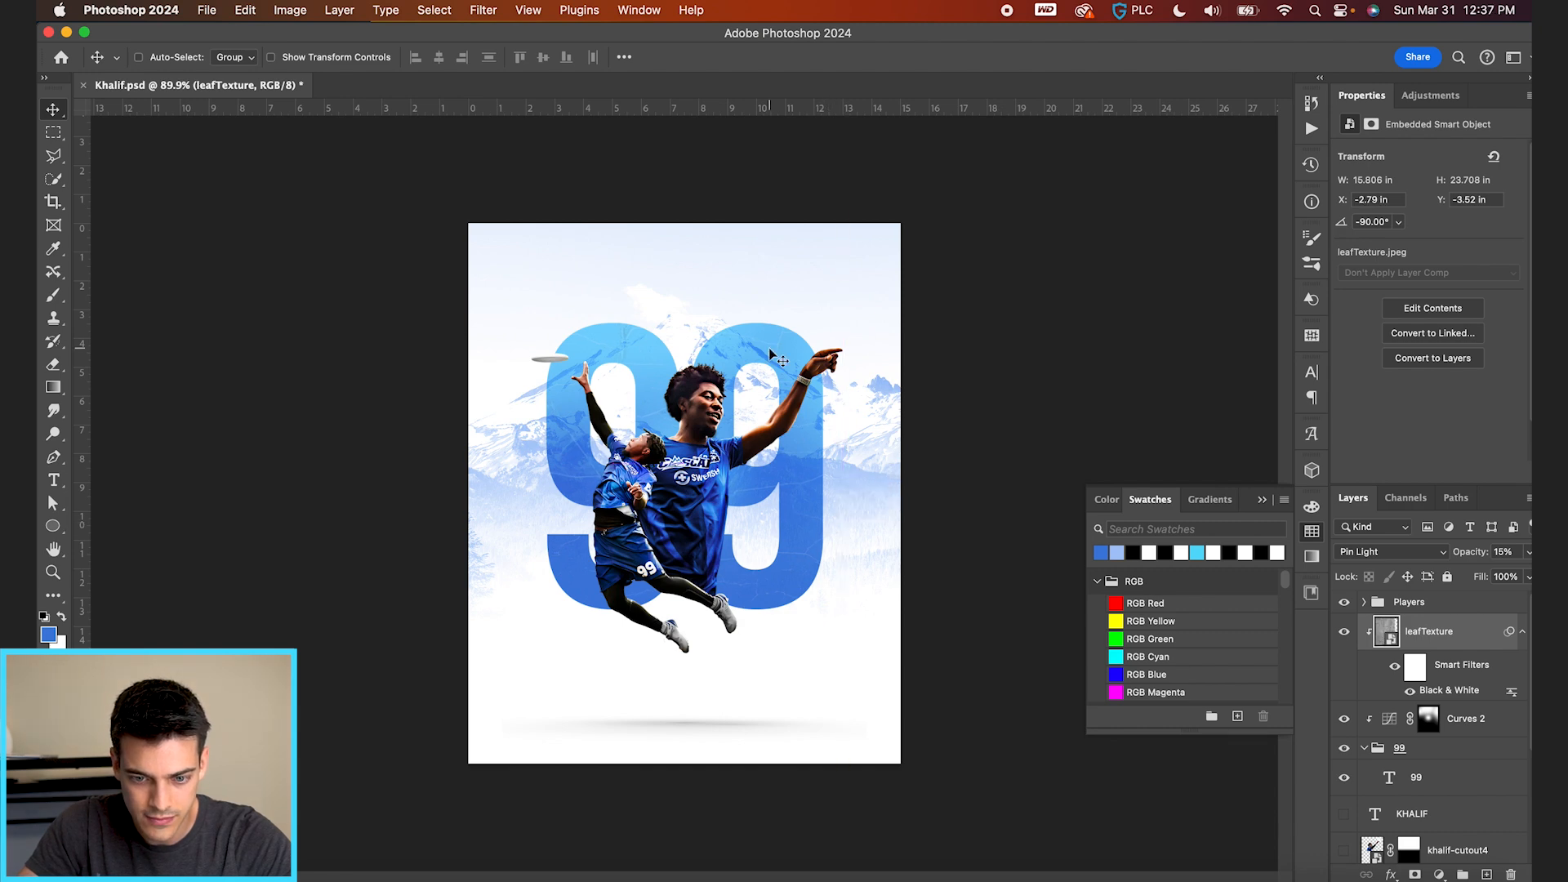
# Save the poster document with the clipped leaf texture
pyautogui.scroll(5, 768, 350)
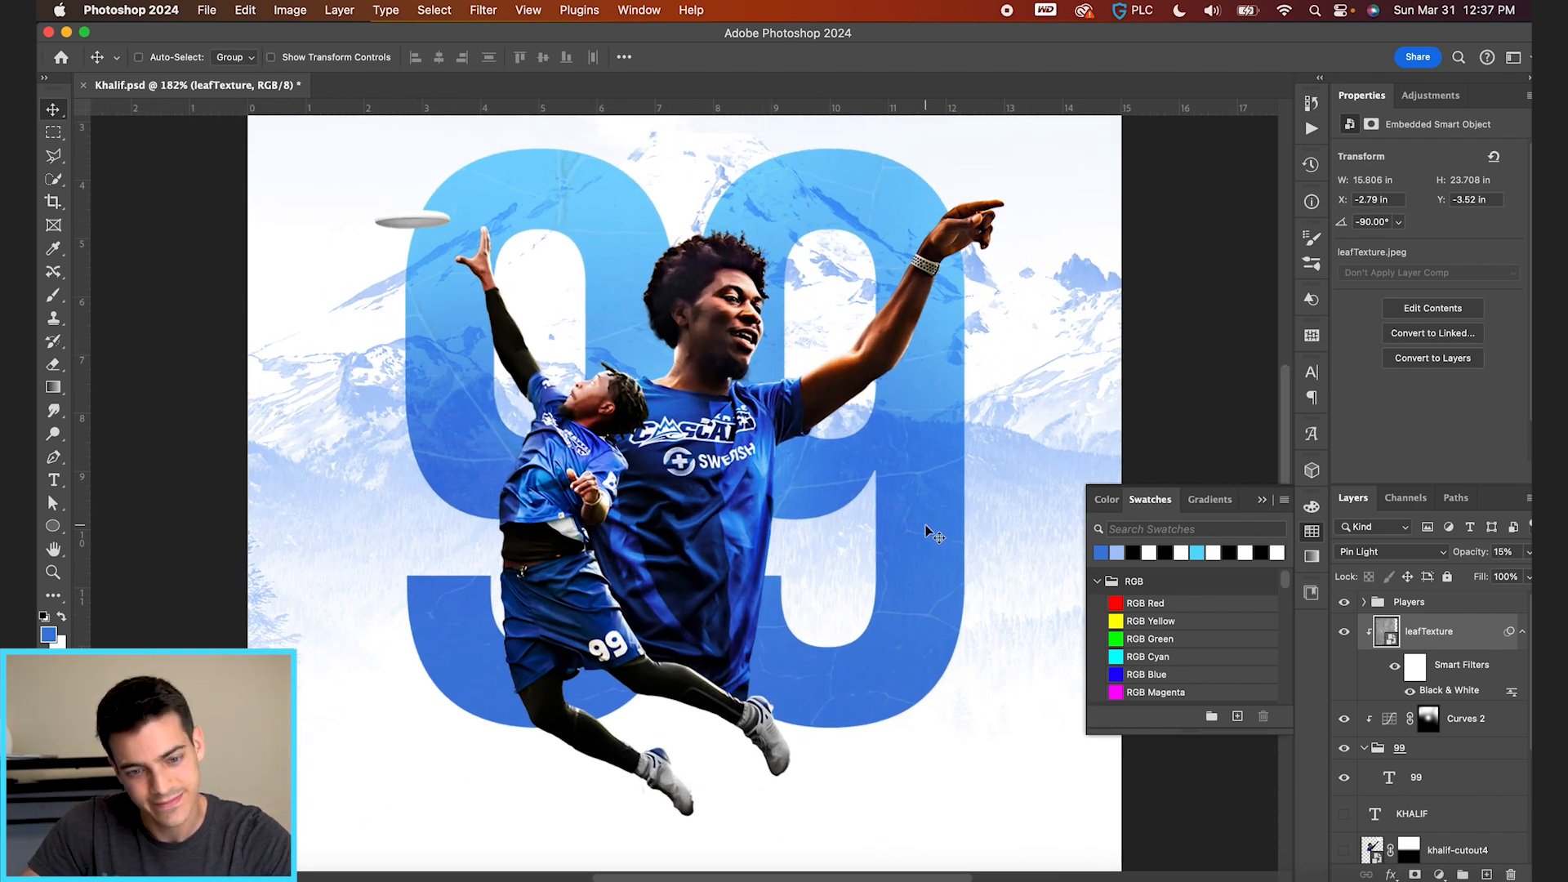
pyautogui.scroll(-4, 926, 526)
pyautogui.press('super+s')
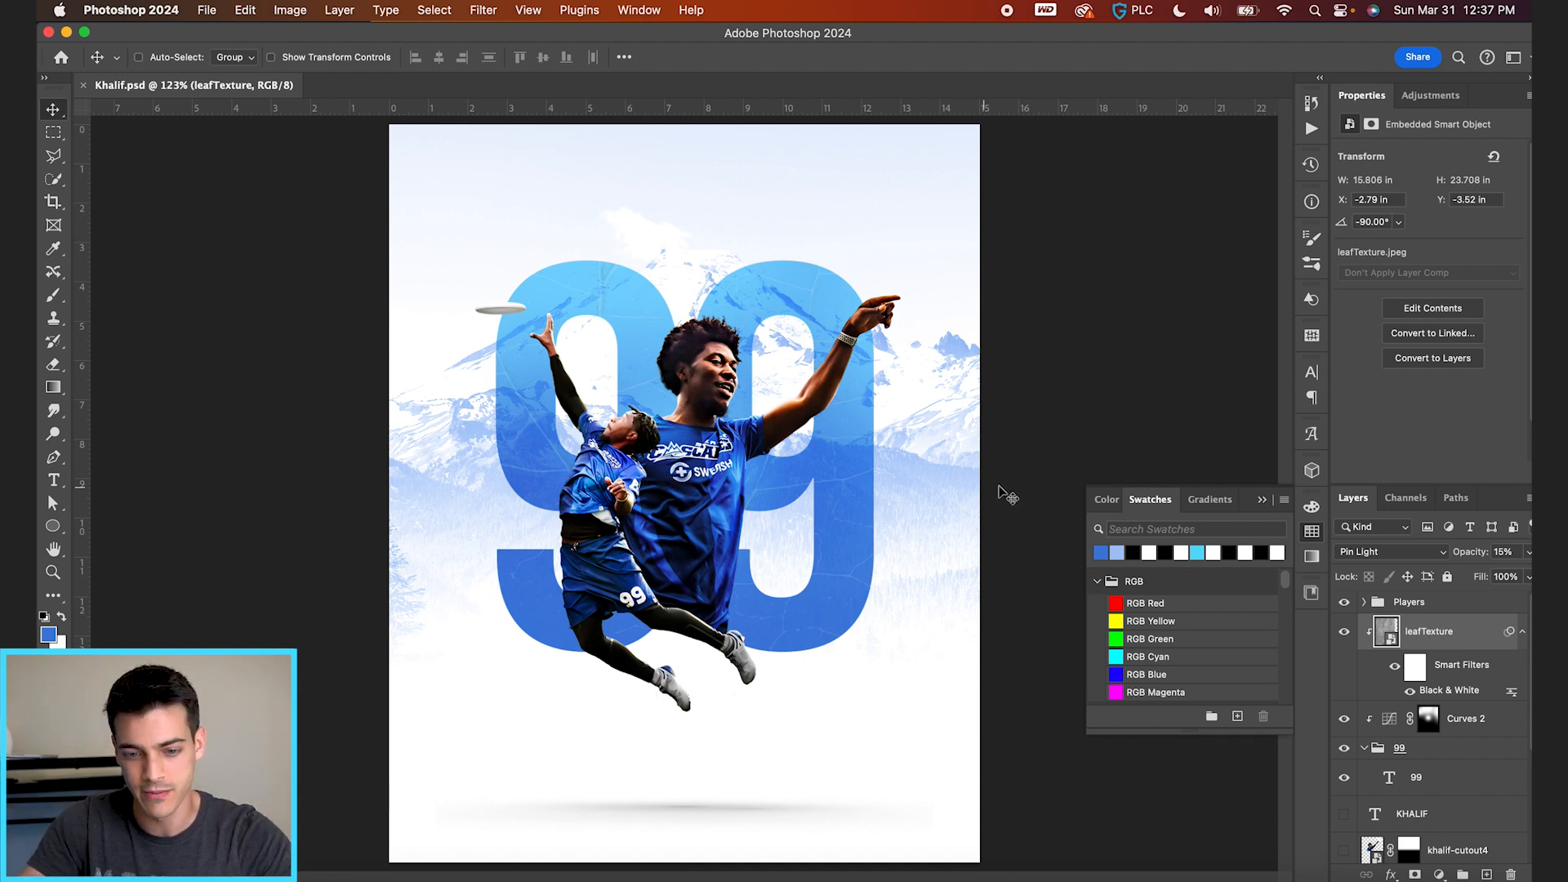
# Reopen the Camera Raw filter on the large pointing player's cutout and raise Shadows to +72
pyautogui.click(1363, 602)
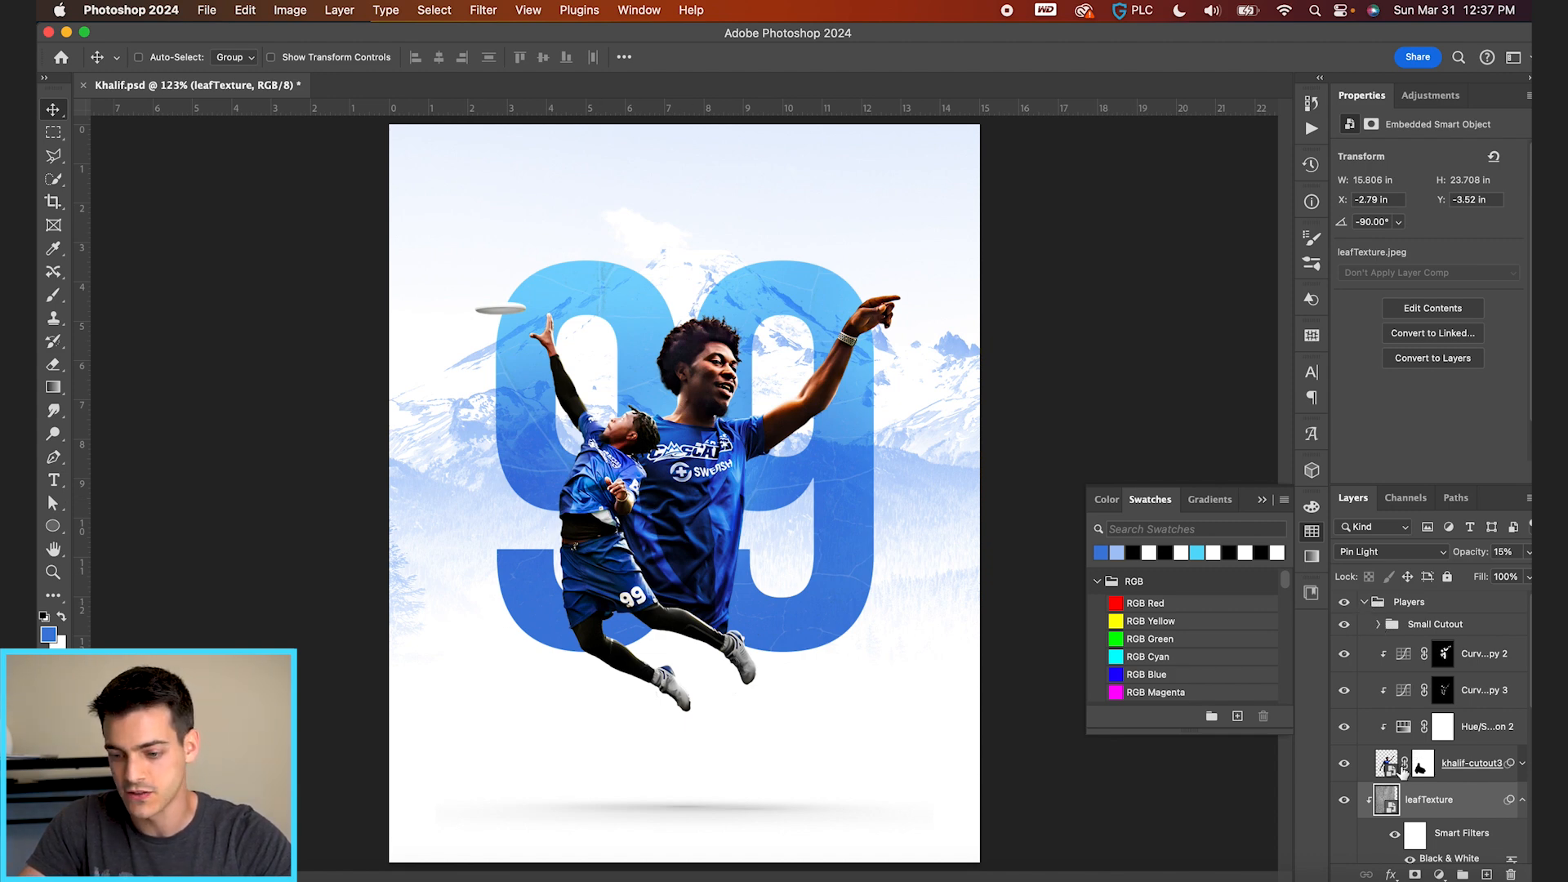
pyautogui.click(1522, 765)
pyautogui.click(1443, 828)
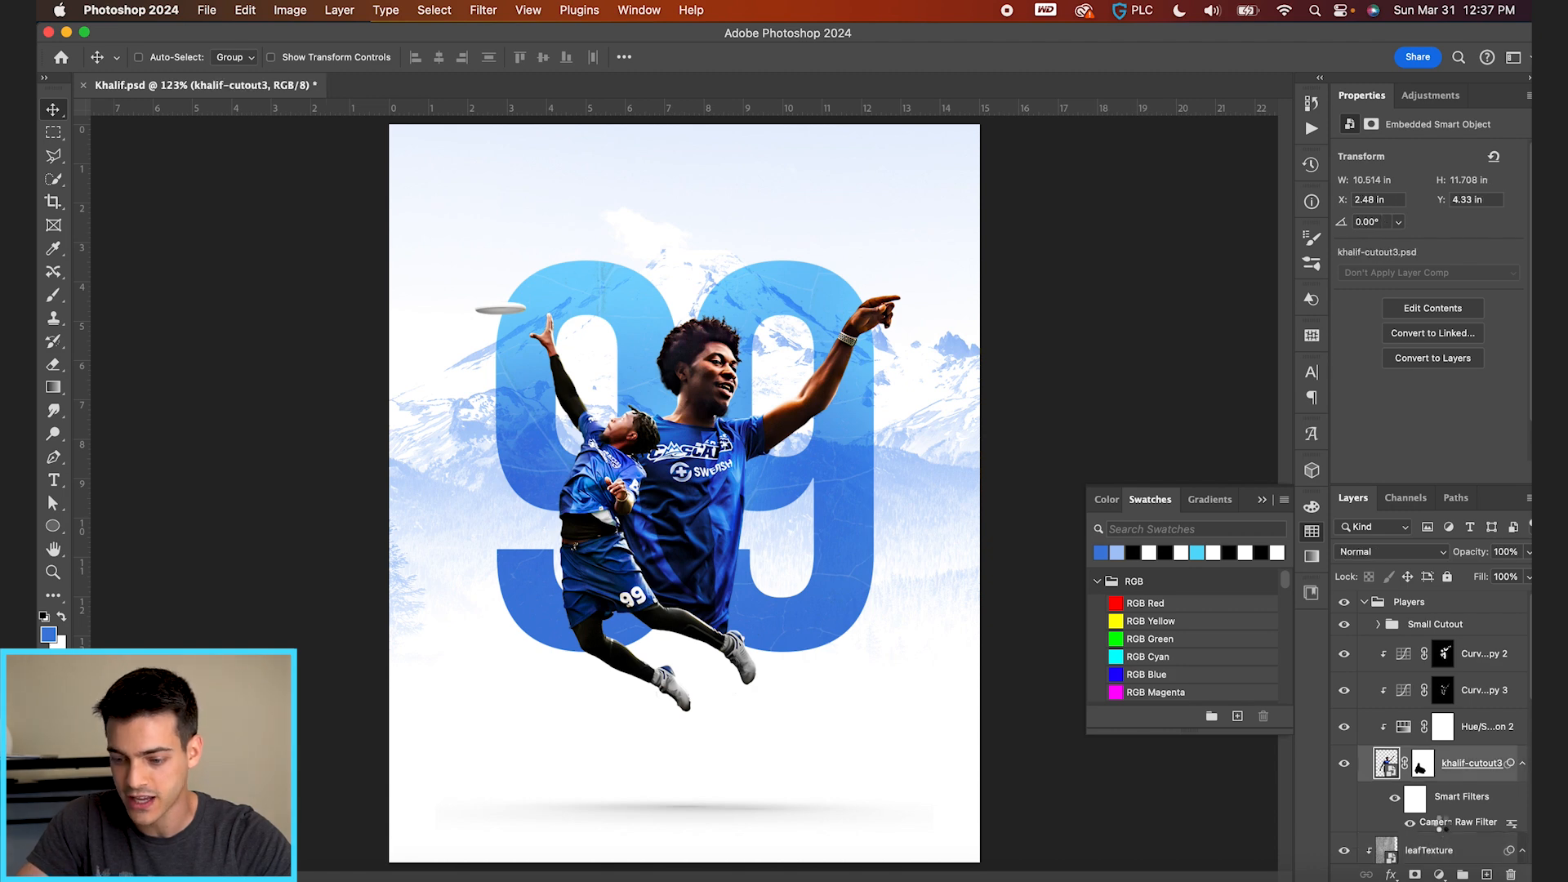
pyautogui.doubleClick(1436, 826)
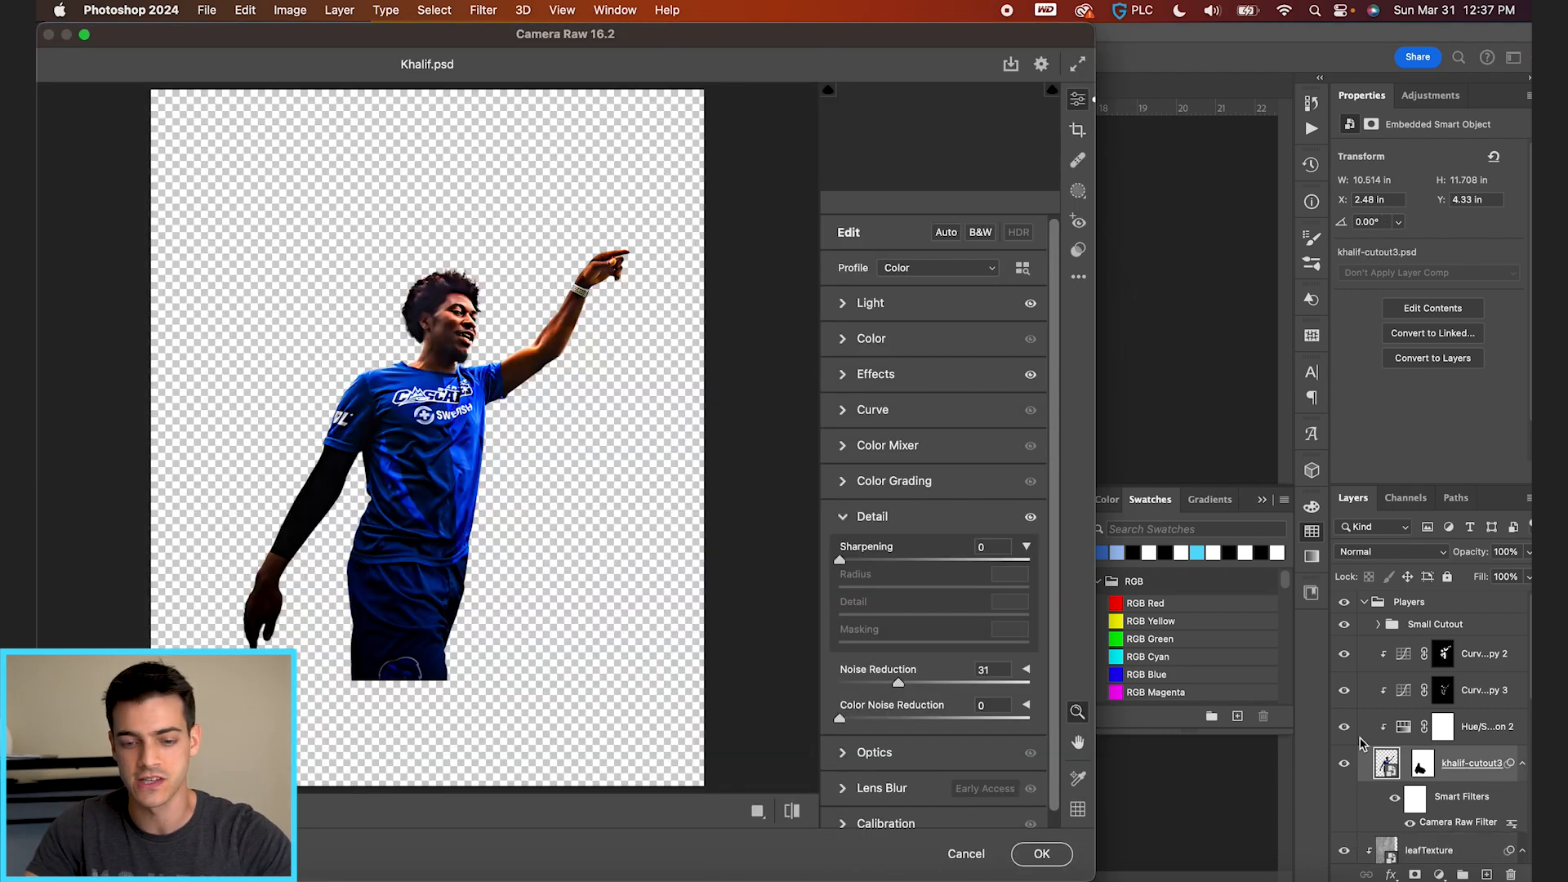
pyautogui.click(843, 304)
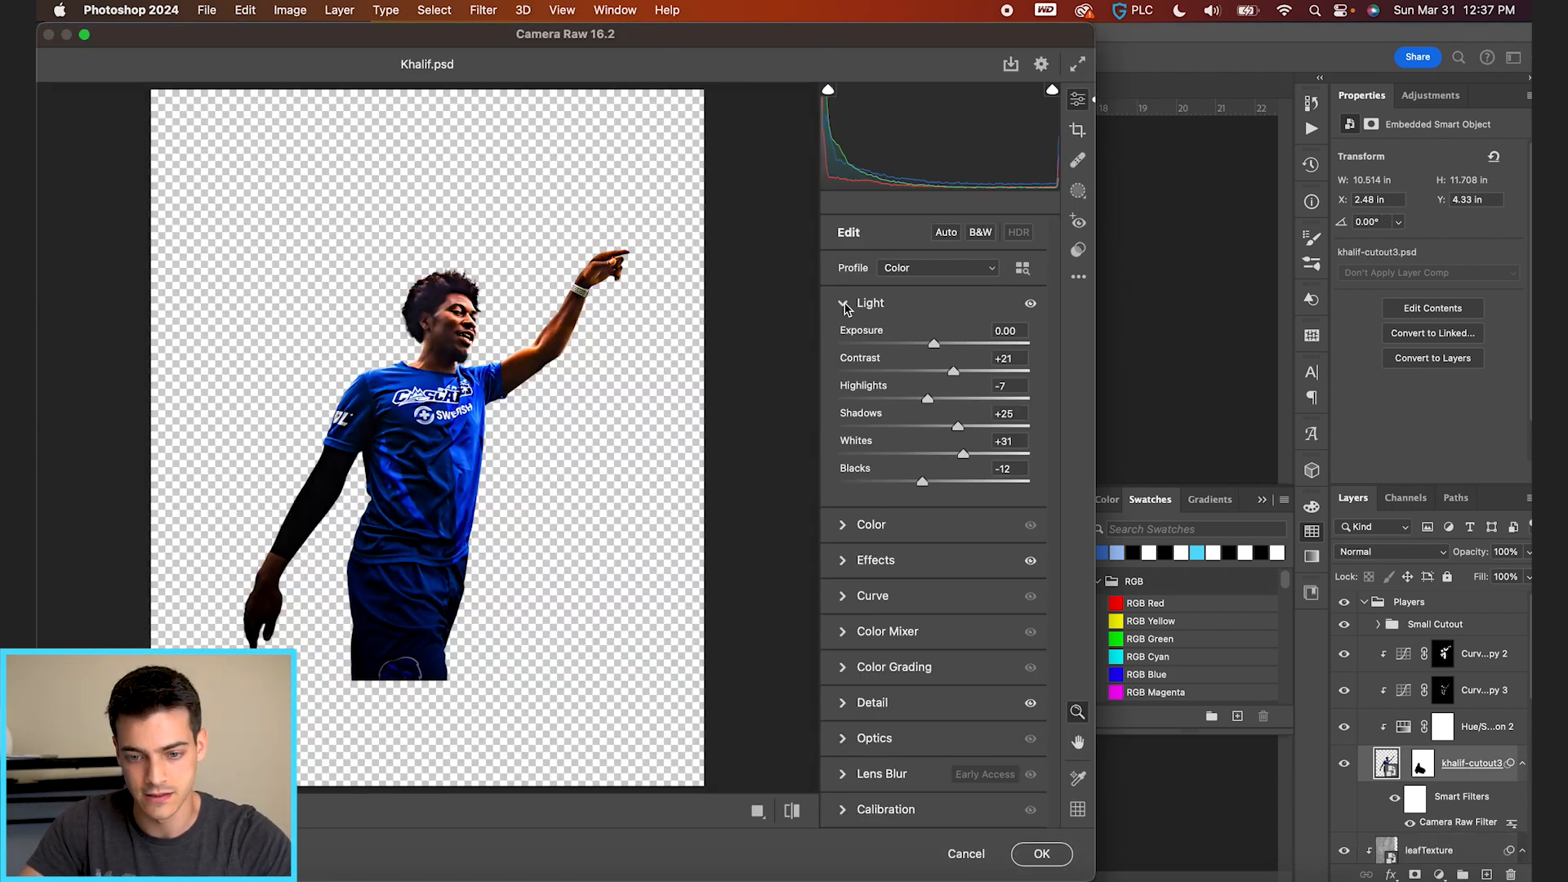
pyautogui.moveTo(958, 431); pyautogui.dragTo(1001, 431)
pyautogui.click(354, 295)
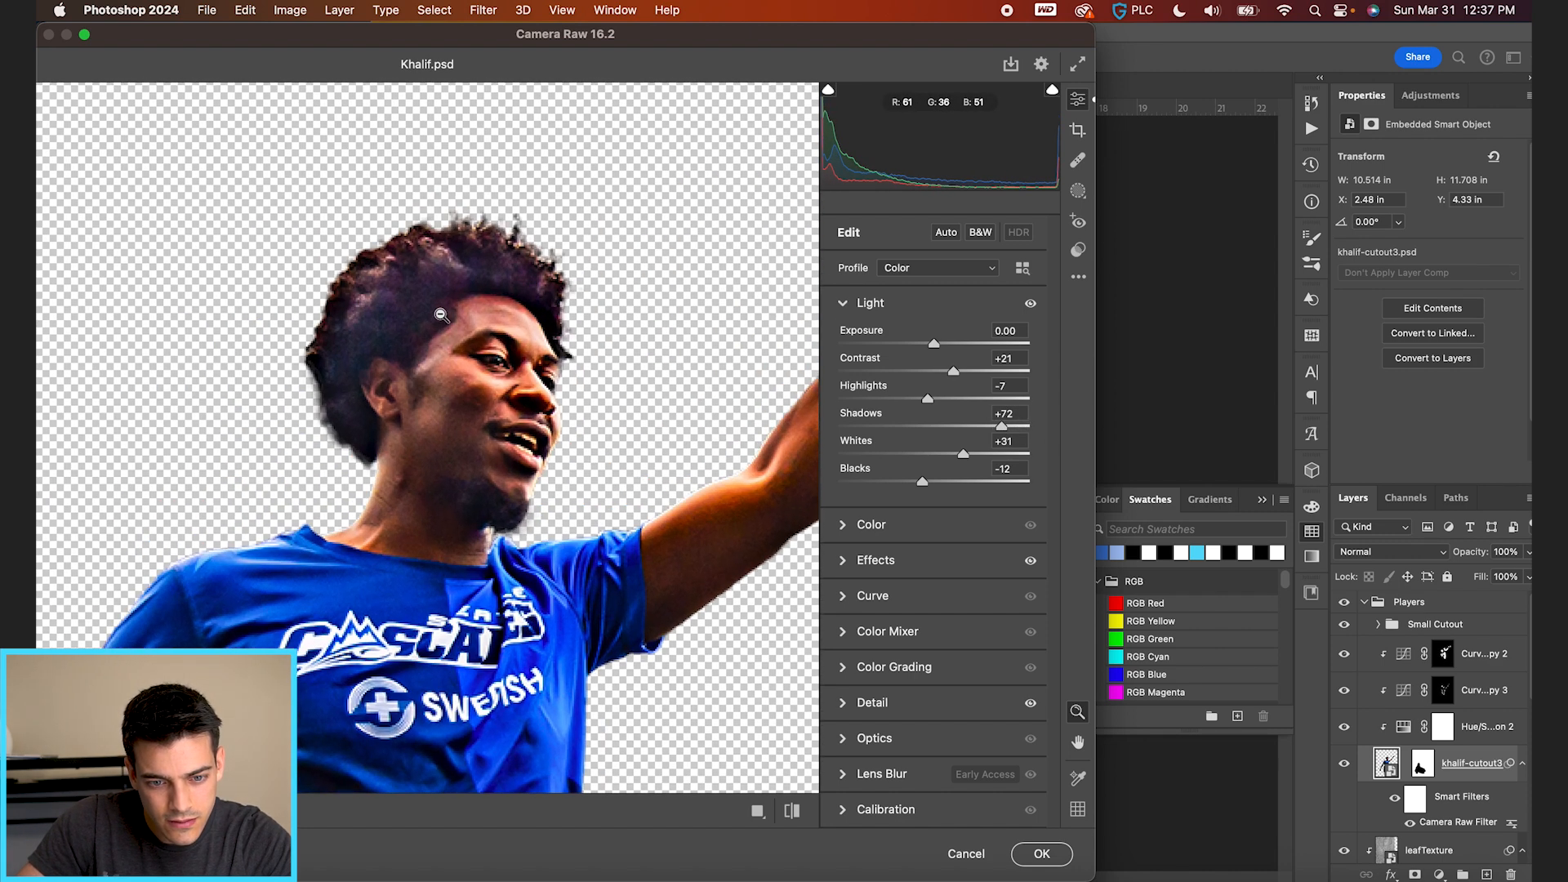
pyautogui.keyDown('alt'); pyautogui.click(500, 303); pyautogui.keyUp('alt')
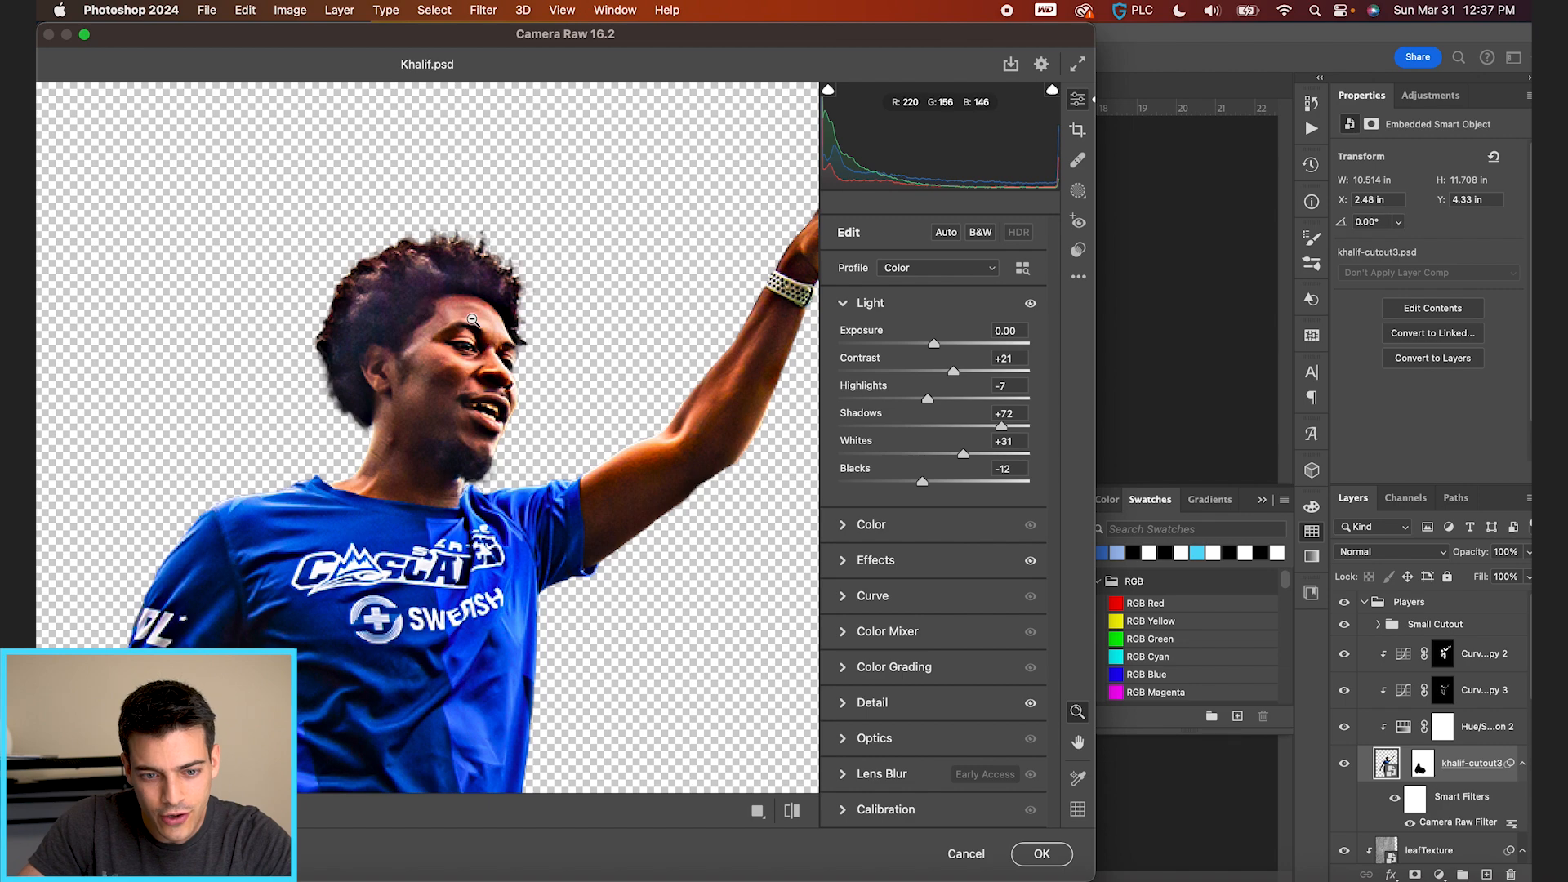
pyautogui.keyDown('alt'); pyautogui.click(473, 314); pyautogui.keyUp('alt')
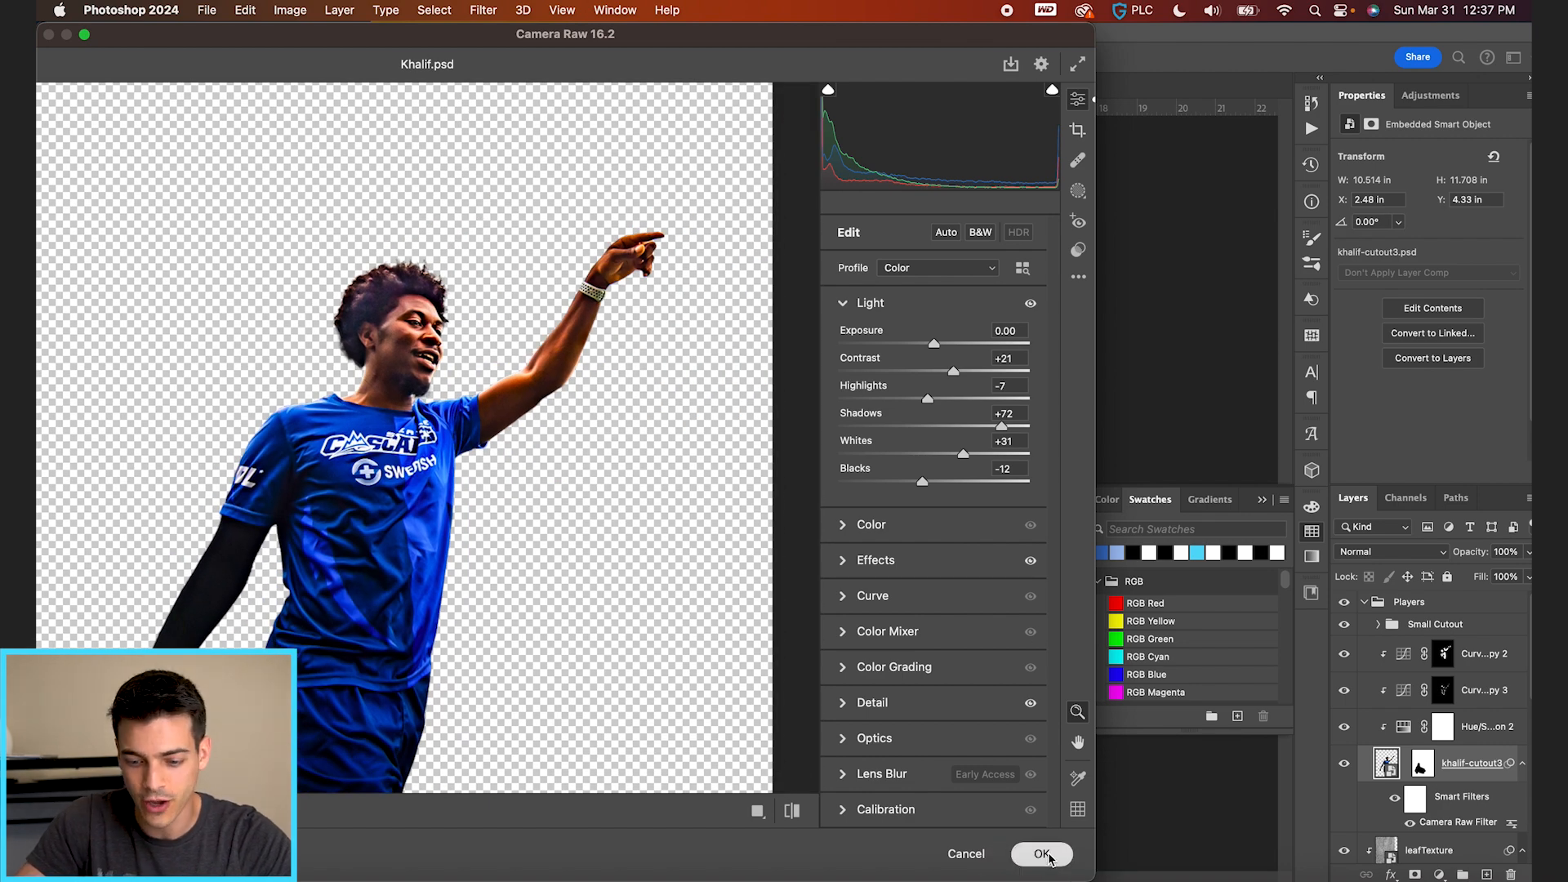
pyautogui.click(1042, 854)
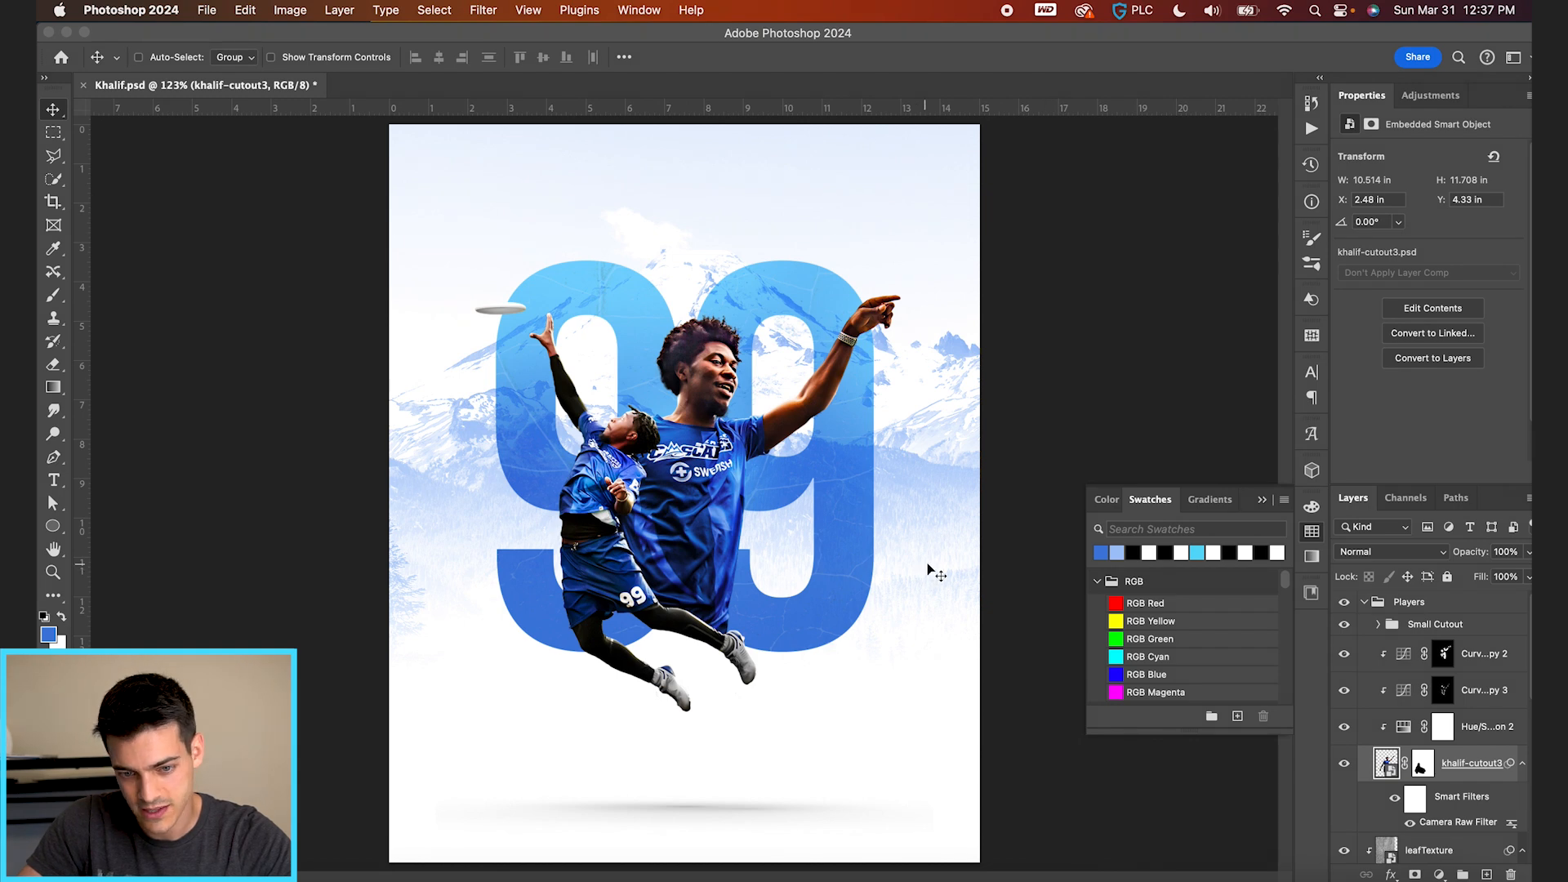
# Edit the Camera Raw filter on the jumping player's layer in the Small Cutout group, raising Shadows to +73
pyautogui.click(1378, 627)
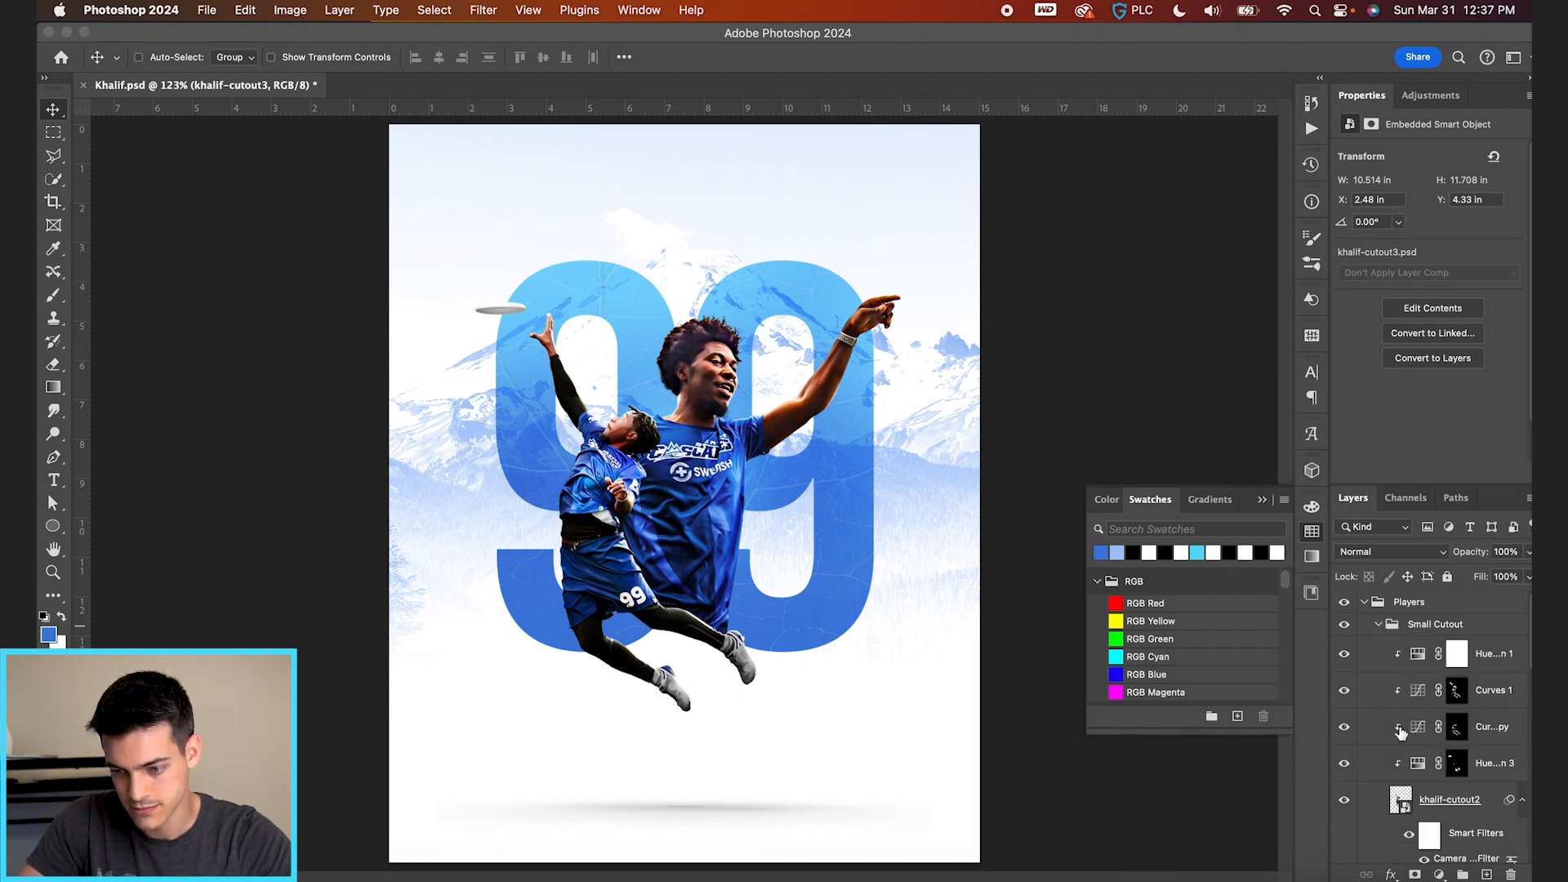
pyautogui.scroll(-3, 1402, 734)
pyautogui.click(1457, 750)
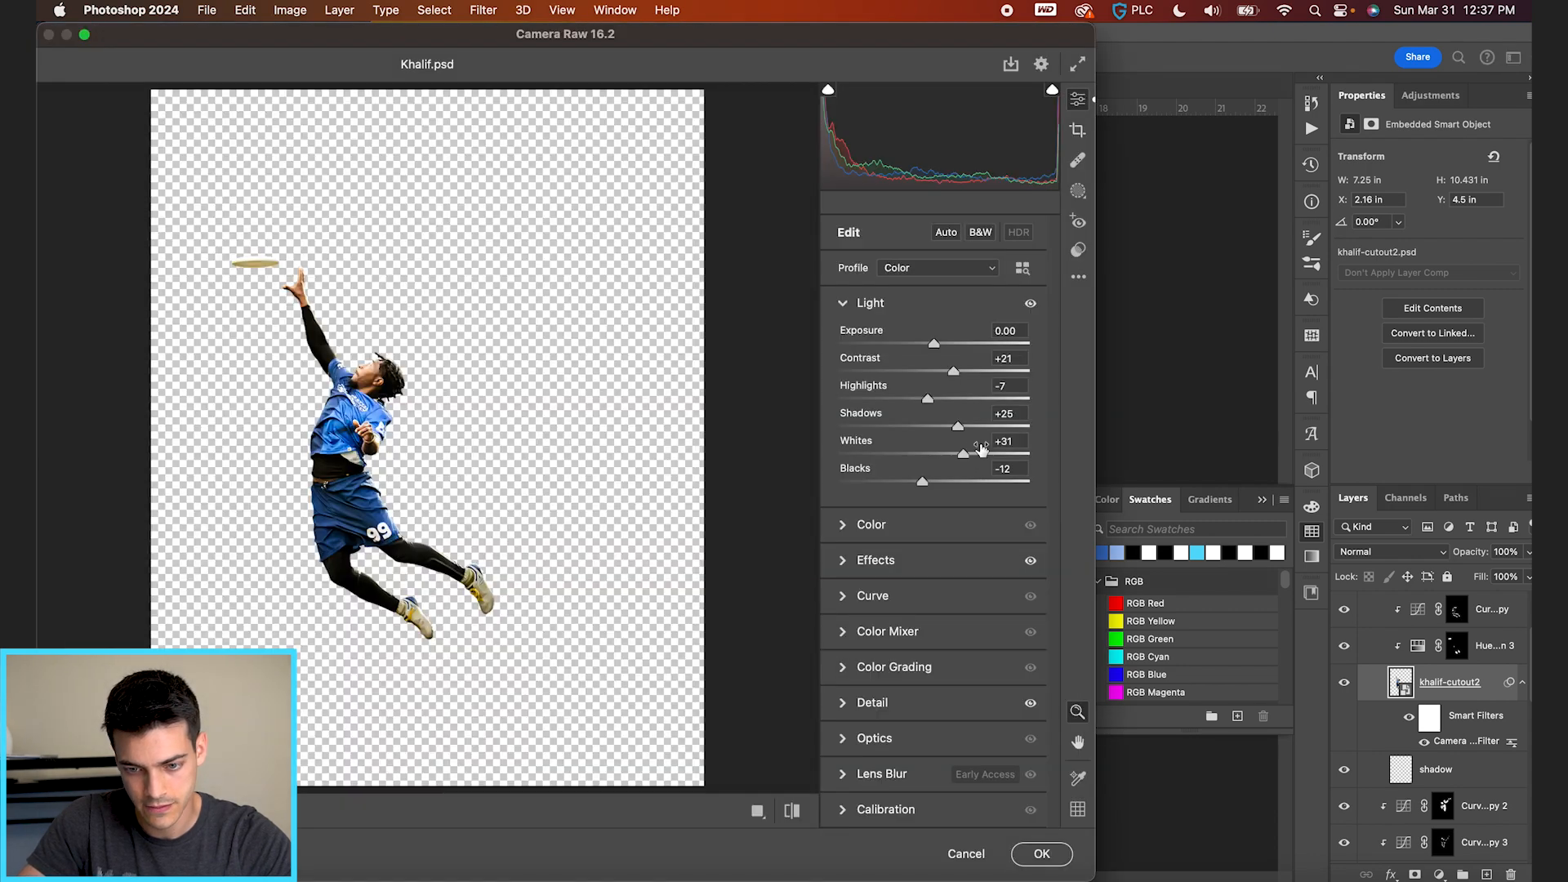
pyautogui.moveTo(978, 431)
pyautogui.mouseDown()
pyautogui.moveTo(1027, 431)
pyautogui.moveTo(998, 432)
pyautogui.mouseUp()
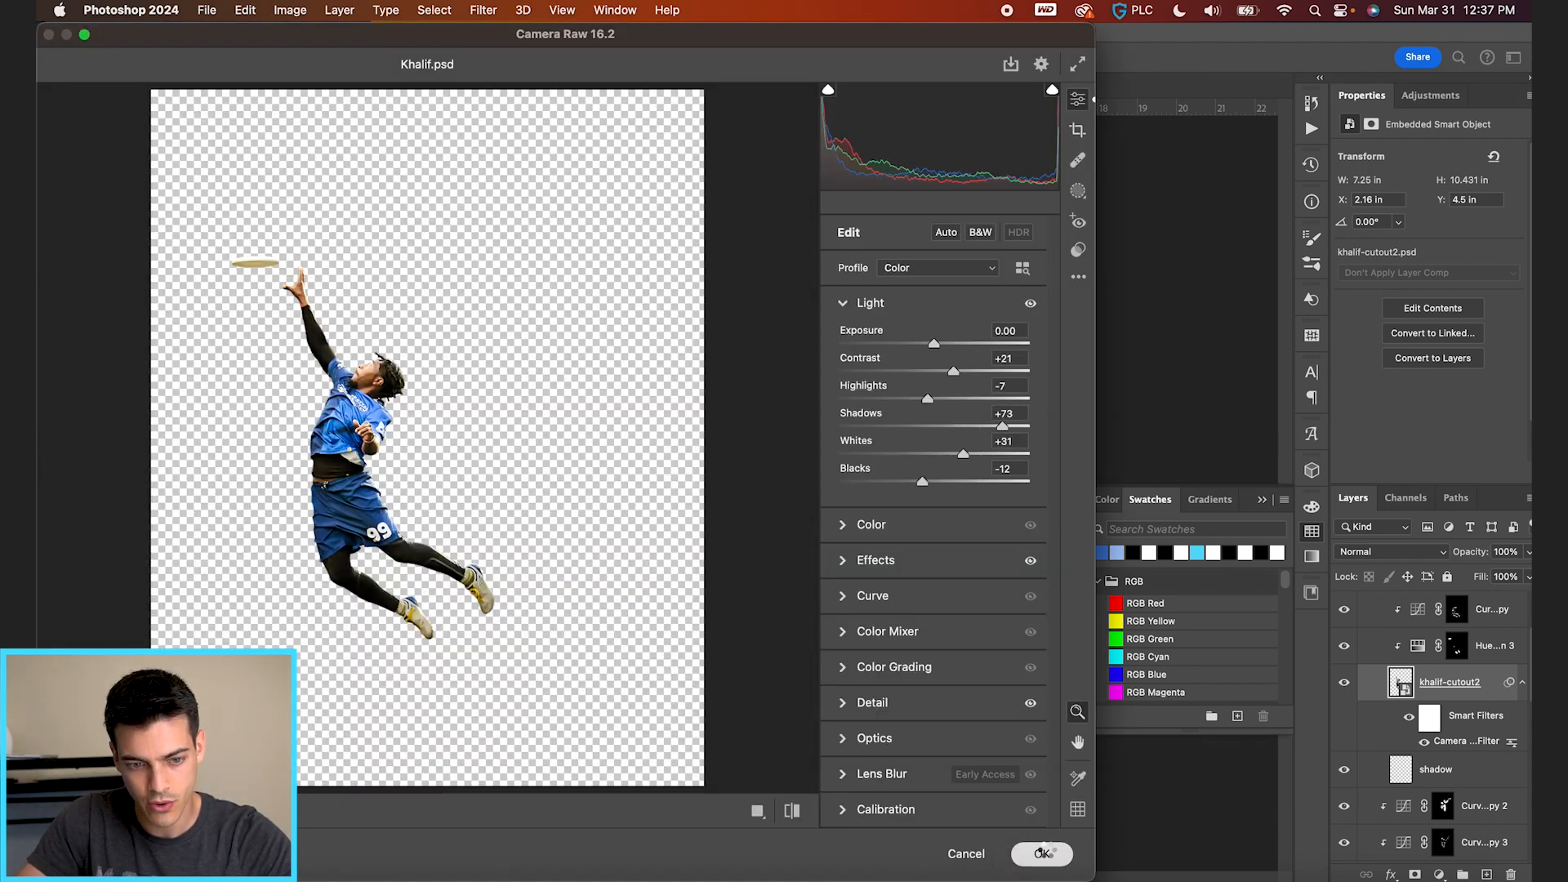
pyautogui.click(1043, 852)
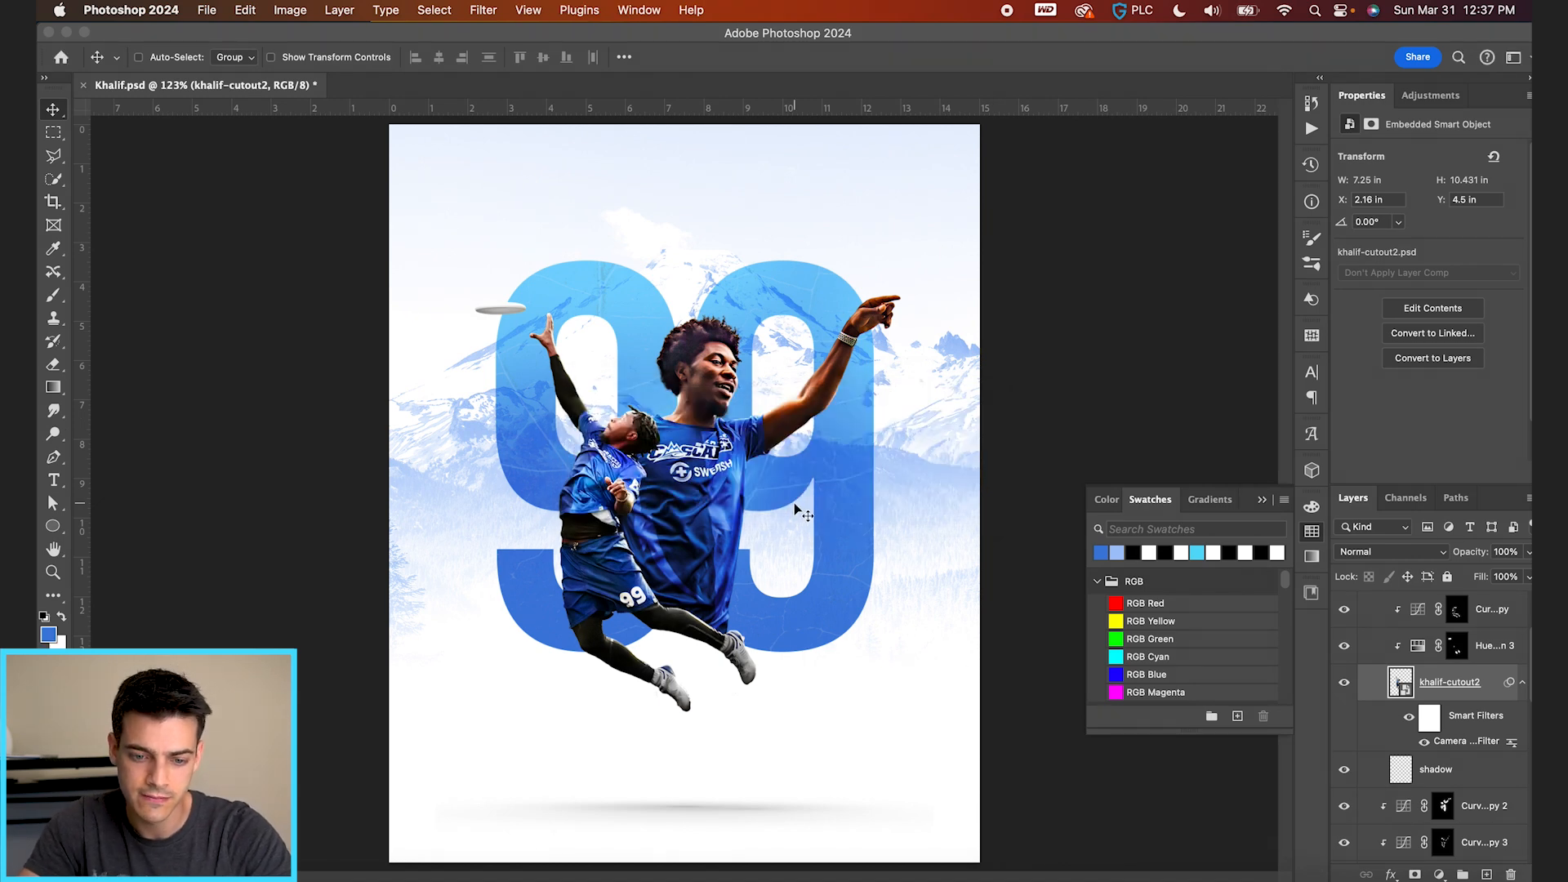
# Collapse the Small Cutout group and the Players group that contains it
pyautogui.scroll(3, 1397, 621)
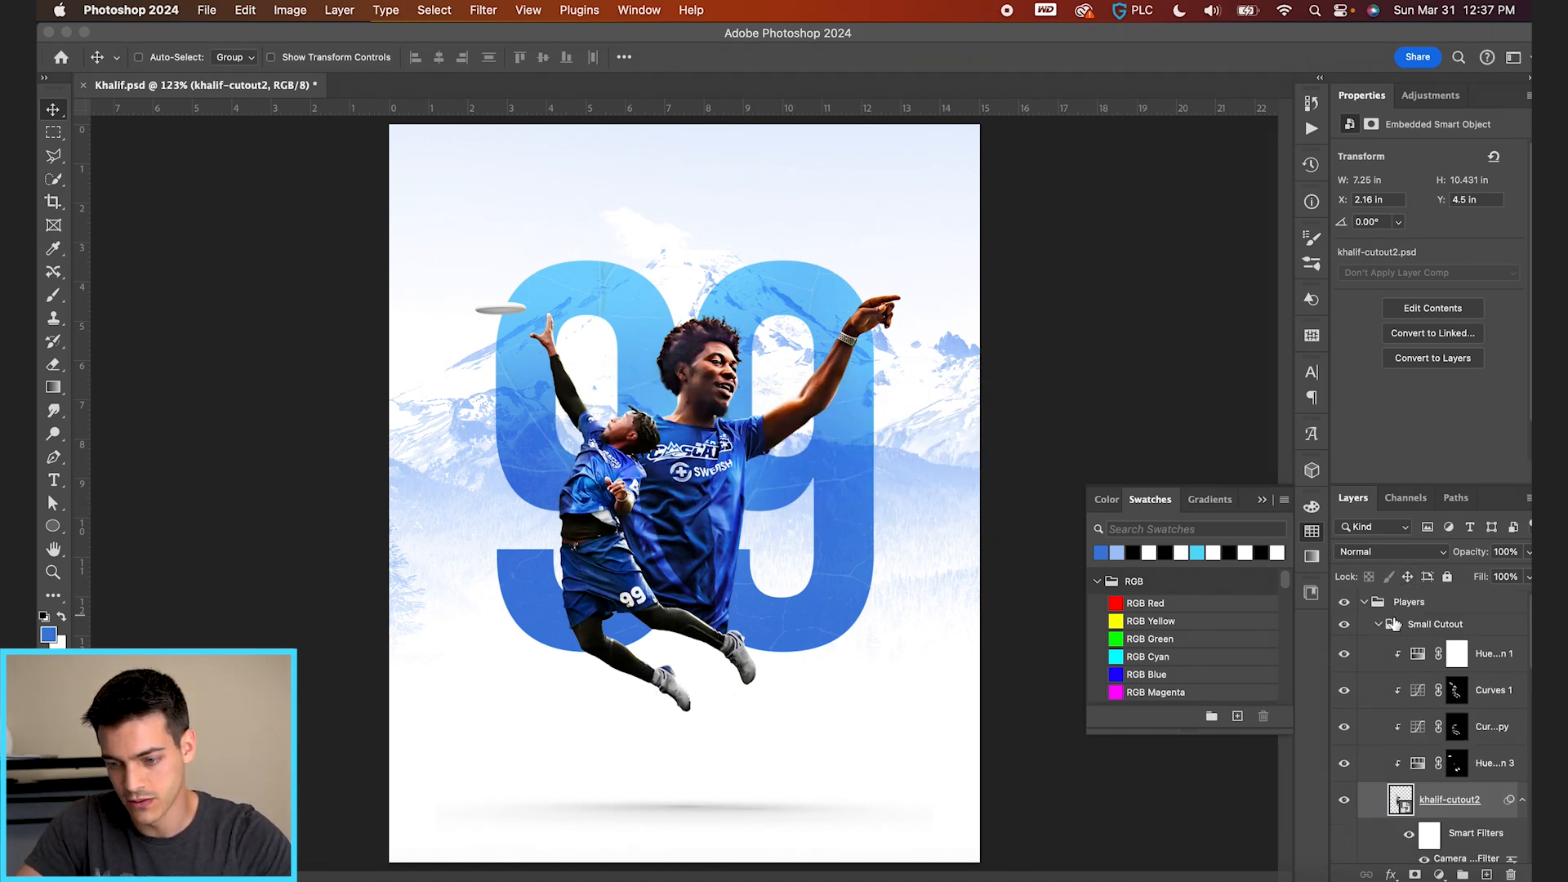
pyautogui.click(1381, 627)
pyautogui.click(1391, 611)
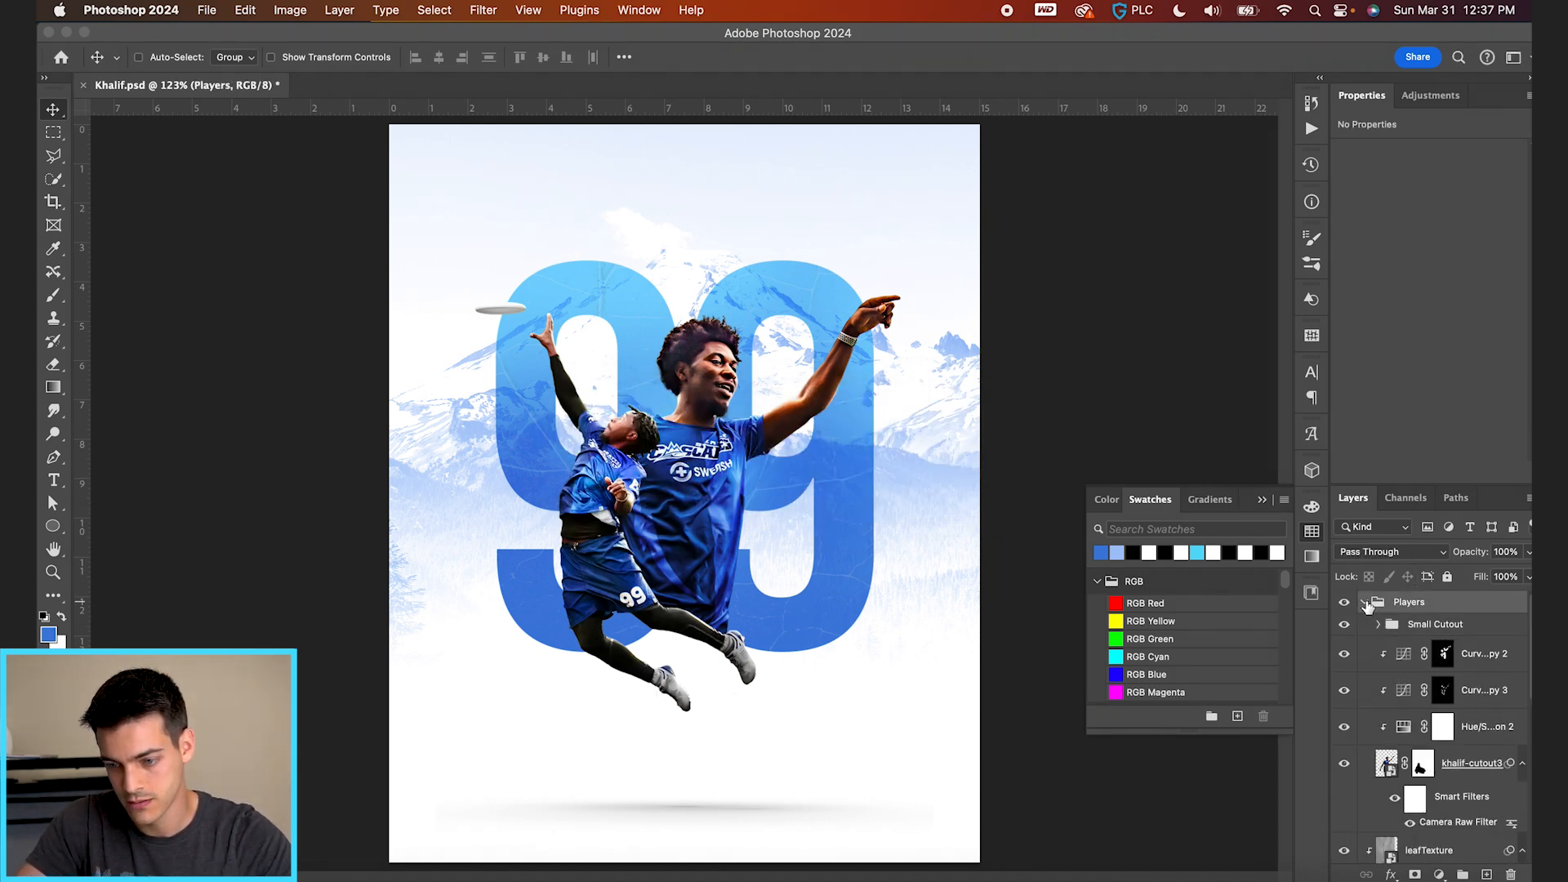
pyautogui.click(1363, 602)
# Try brightening both players with a Curves adjustment clipped to the Players group, lifting input 162 to 181 and input 79 to 100
pyautogui.click(1439, 874)
pyautogui.click(1444, 715)
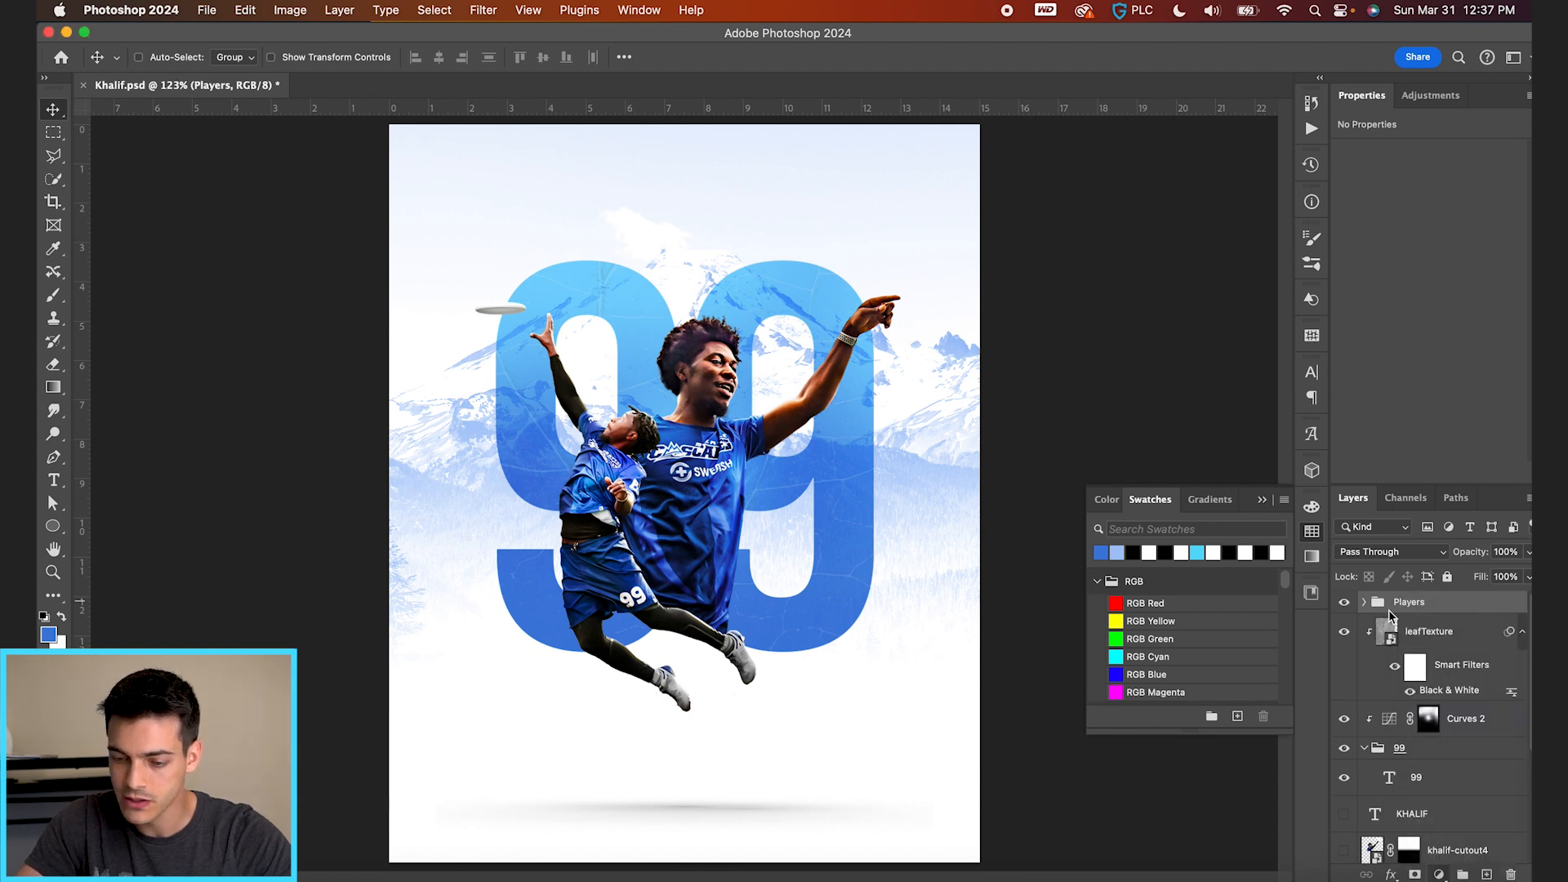
pyautogui.keyDown('alt'); pyautogui.click(1386, 623); pyautogui.keyUp('alt')
pyautogui.moveTo(1464, 244); pyautogui.dragTo(1463, 235)
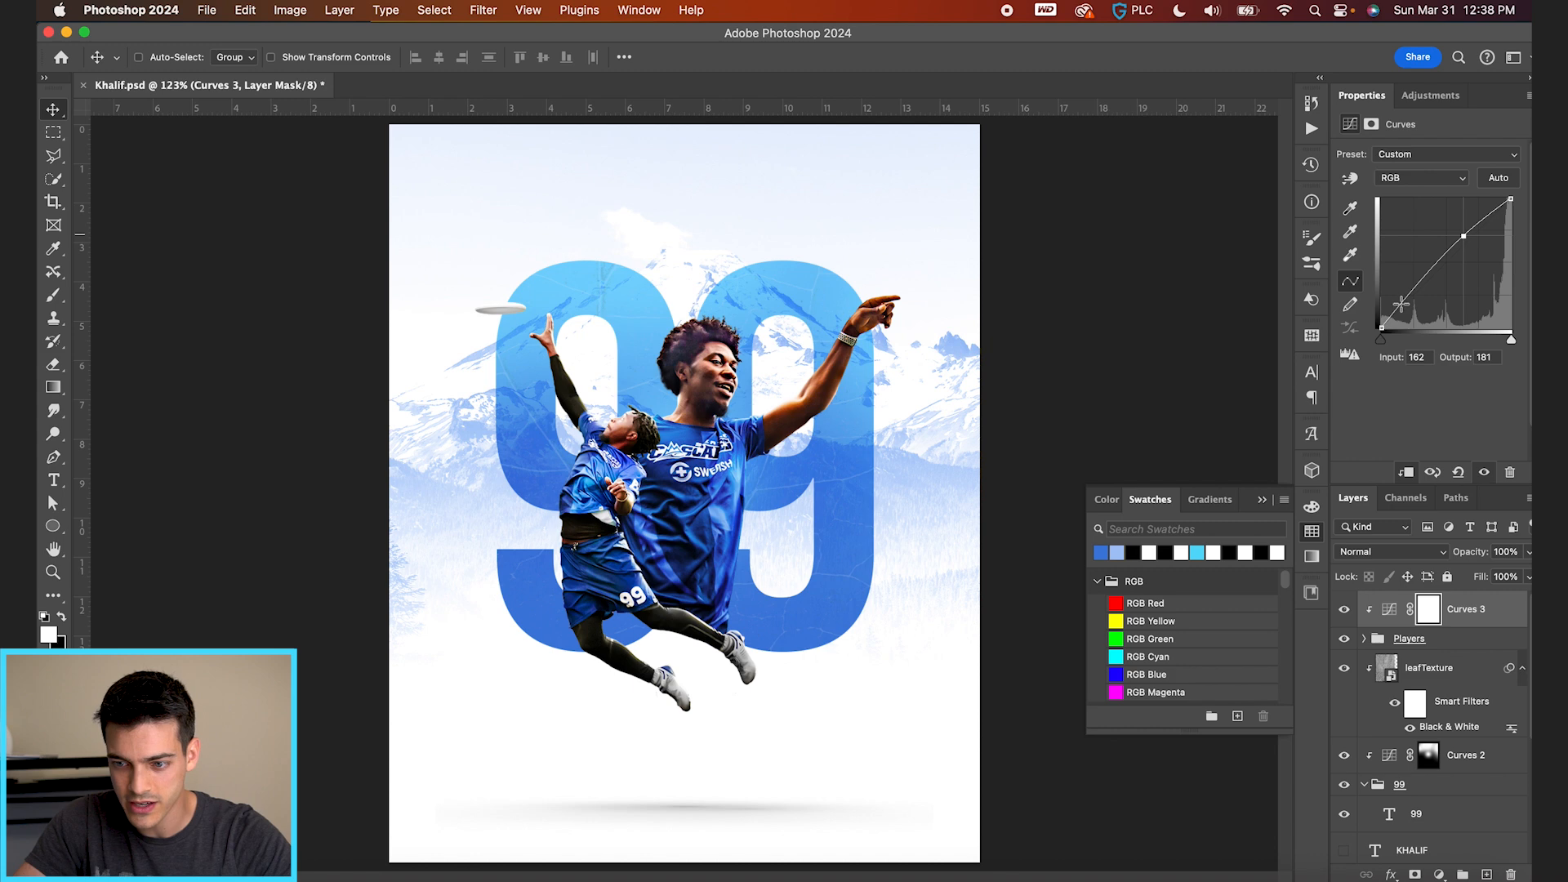
pyautogui.moveTo(1401, 304); pyautogui.dragTo(1422, 276)
pyautogui.press('super+plus')
pyautogui.press('super+plus')
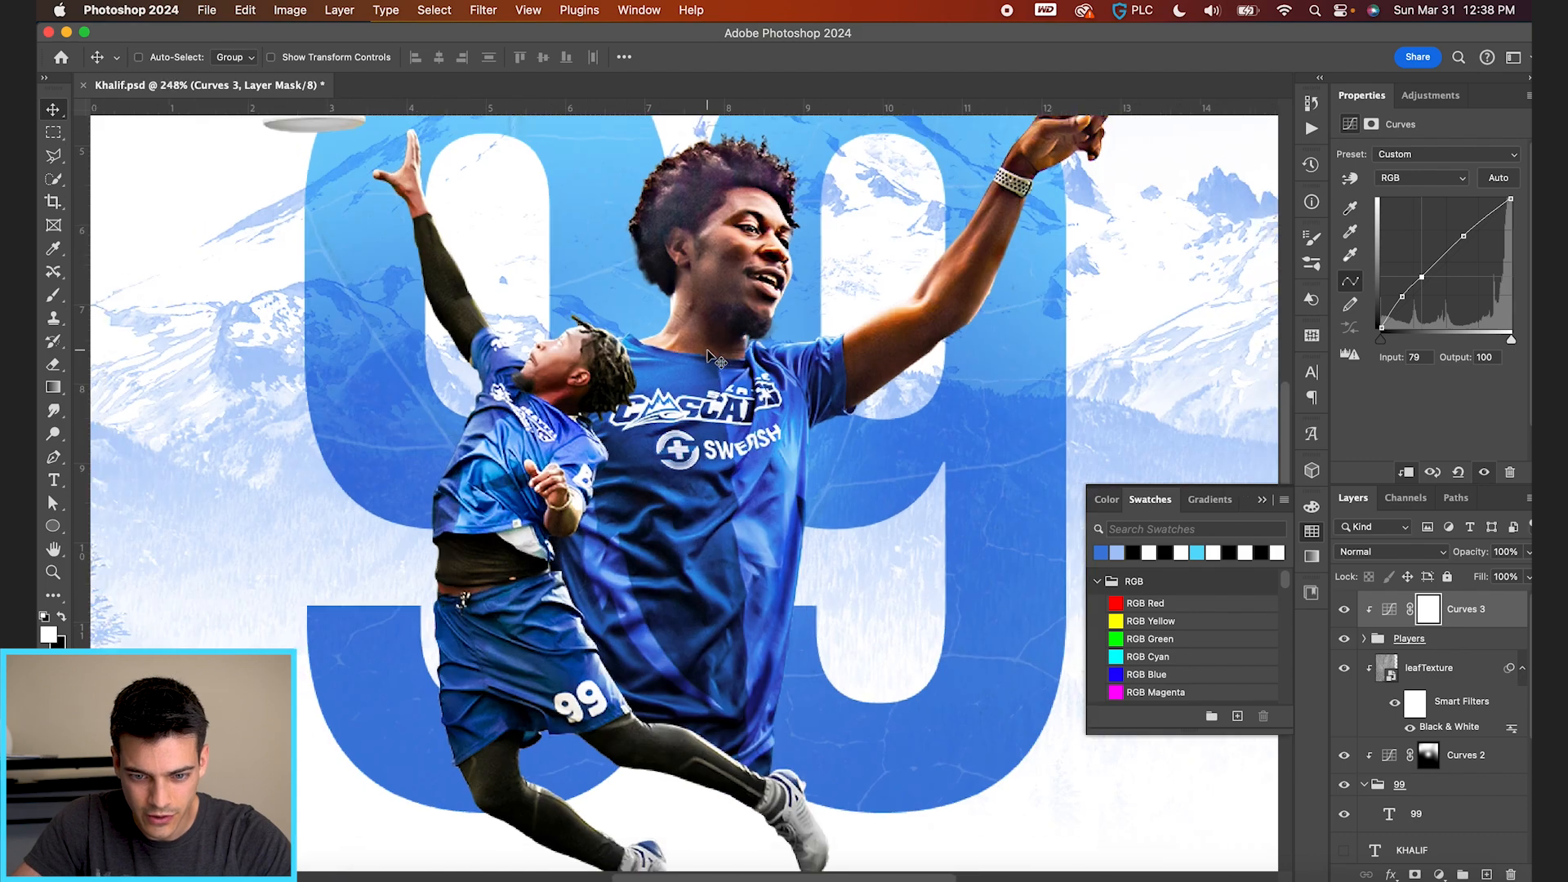
pyautogui.scroll(2, 708, 351)
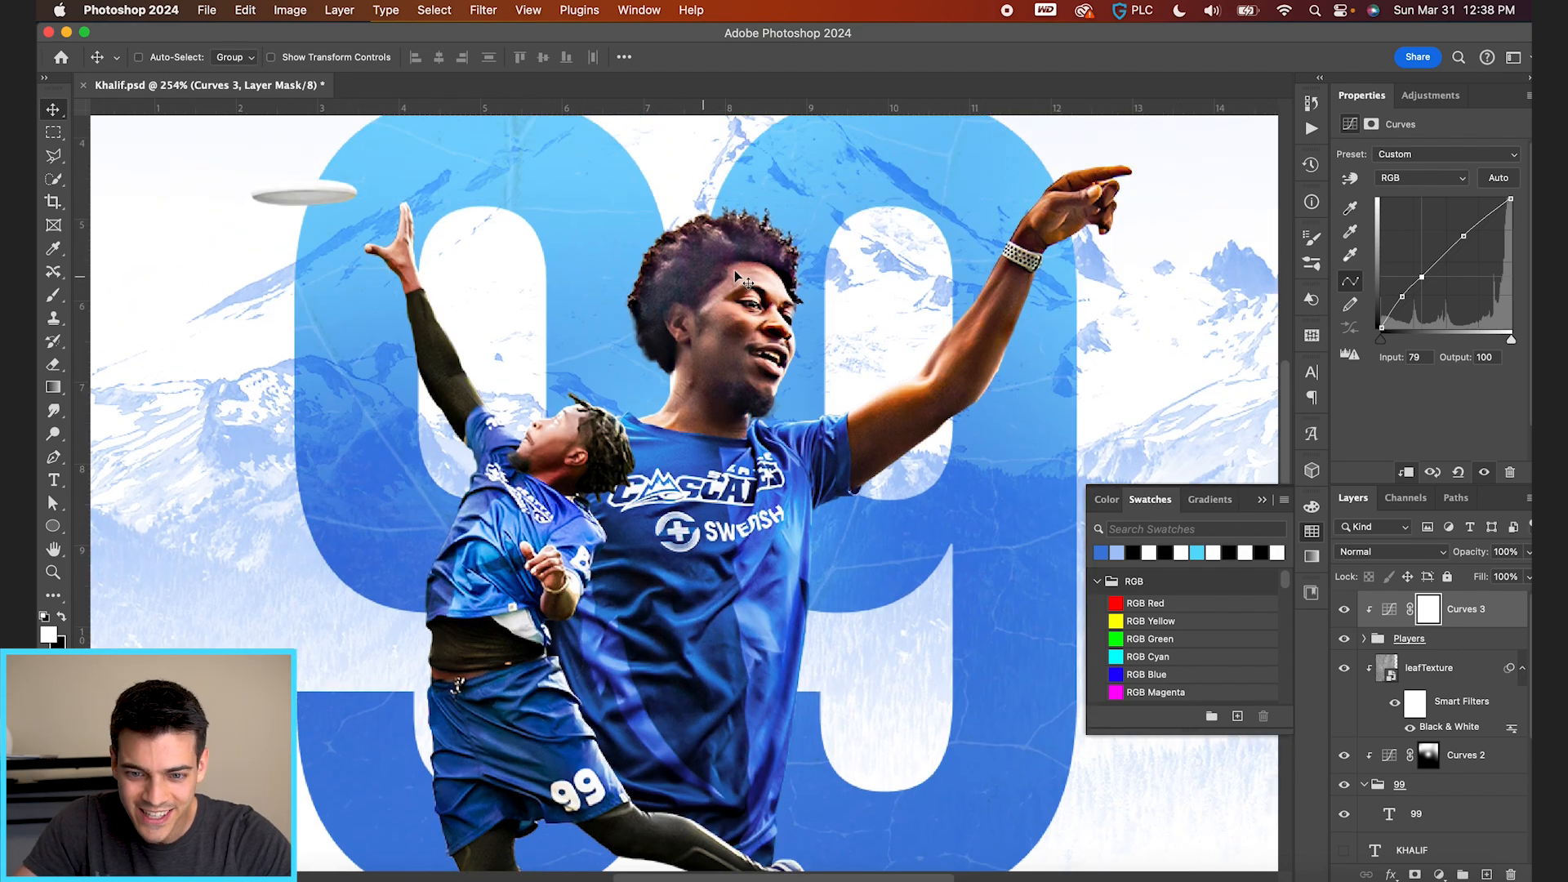
pyautogui.scroll(1, 720, 260)
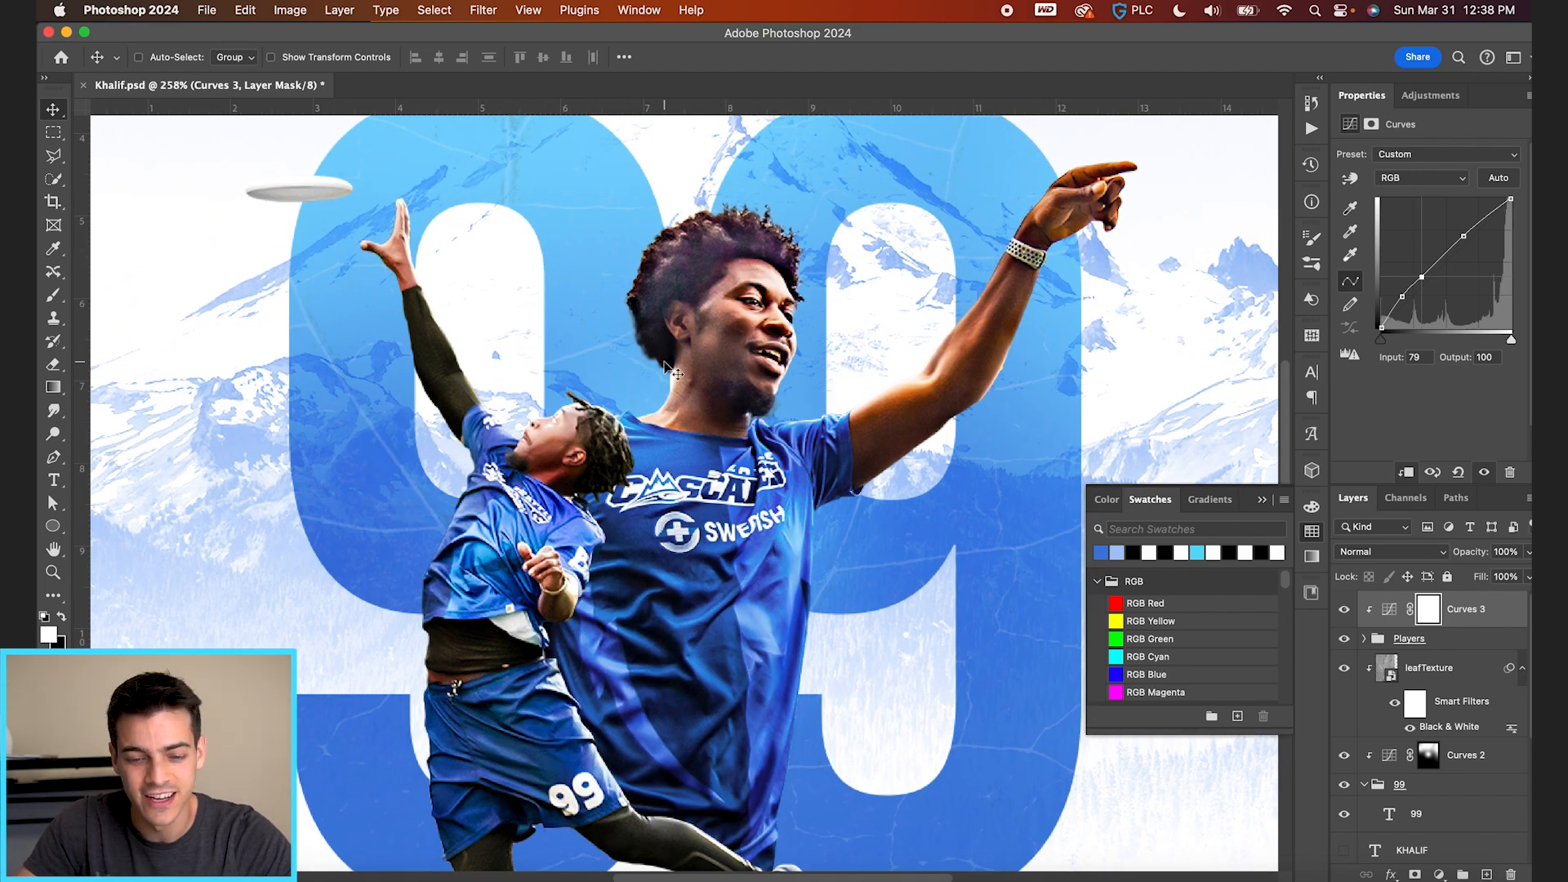
# Undo the Curves adjustment clipped to the Players group
pyautogui.press('super+minus')
pyautogui.press('super+minus')
pyautogui.press('super+z')
pyautogui.press('super+z')
pyautogui.press('super+z')
pyautogui.press('super+z')
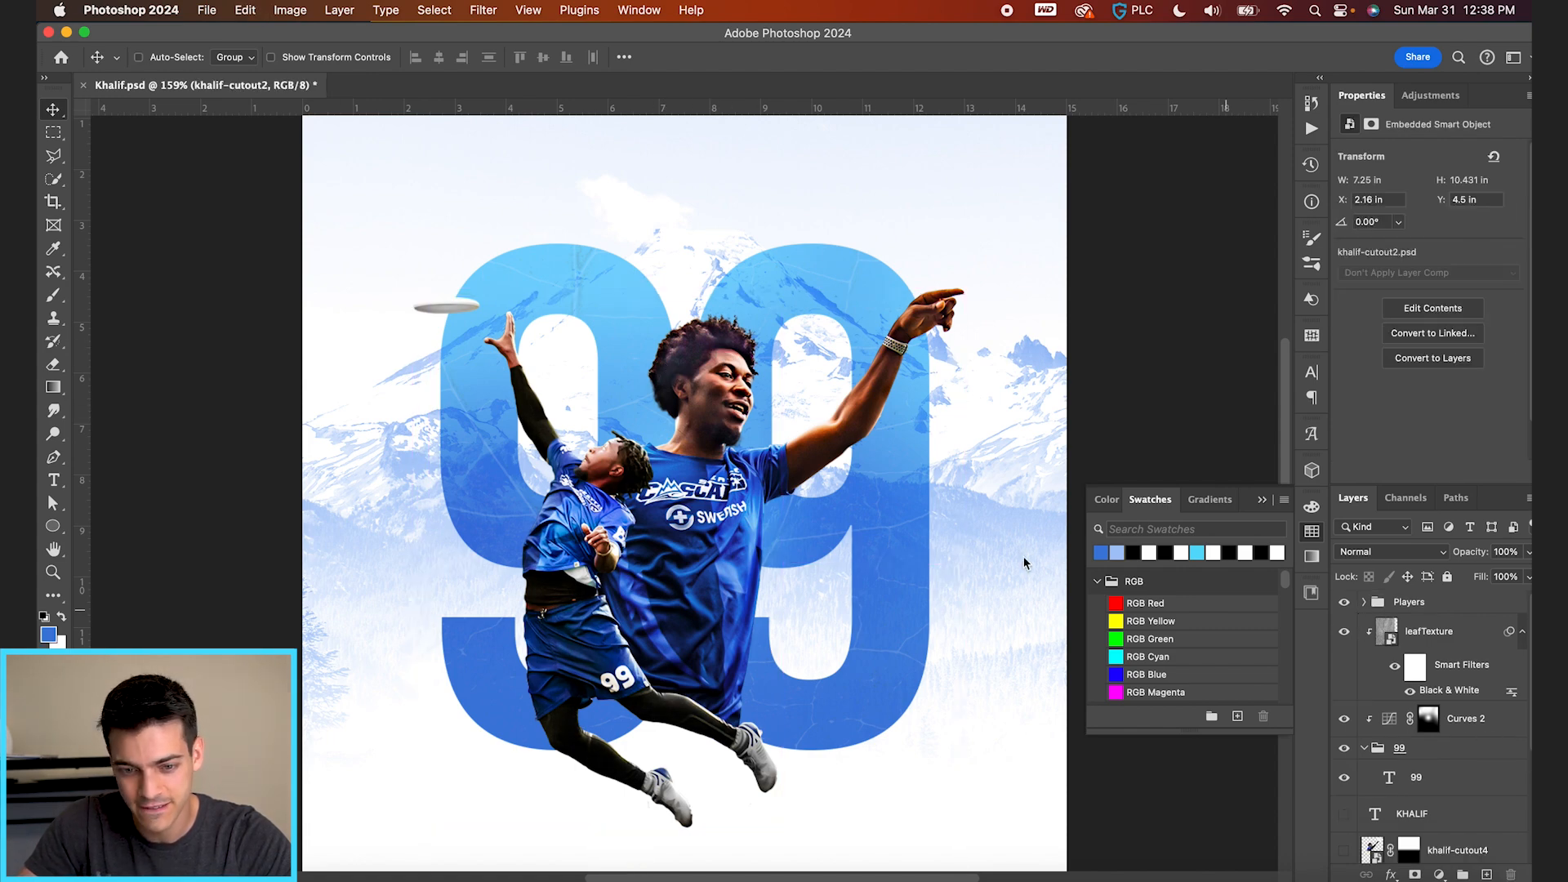
# Add a Curves adjustment clipped to the Players group and brighten the shadows by lifting input 39 to output 58
pyautogui.press('super+equal')
pyautogui.press('super+equal')
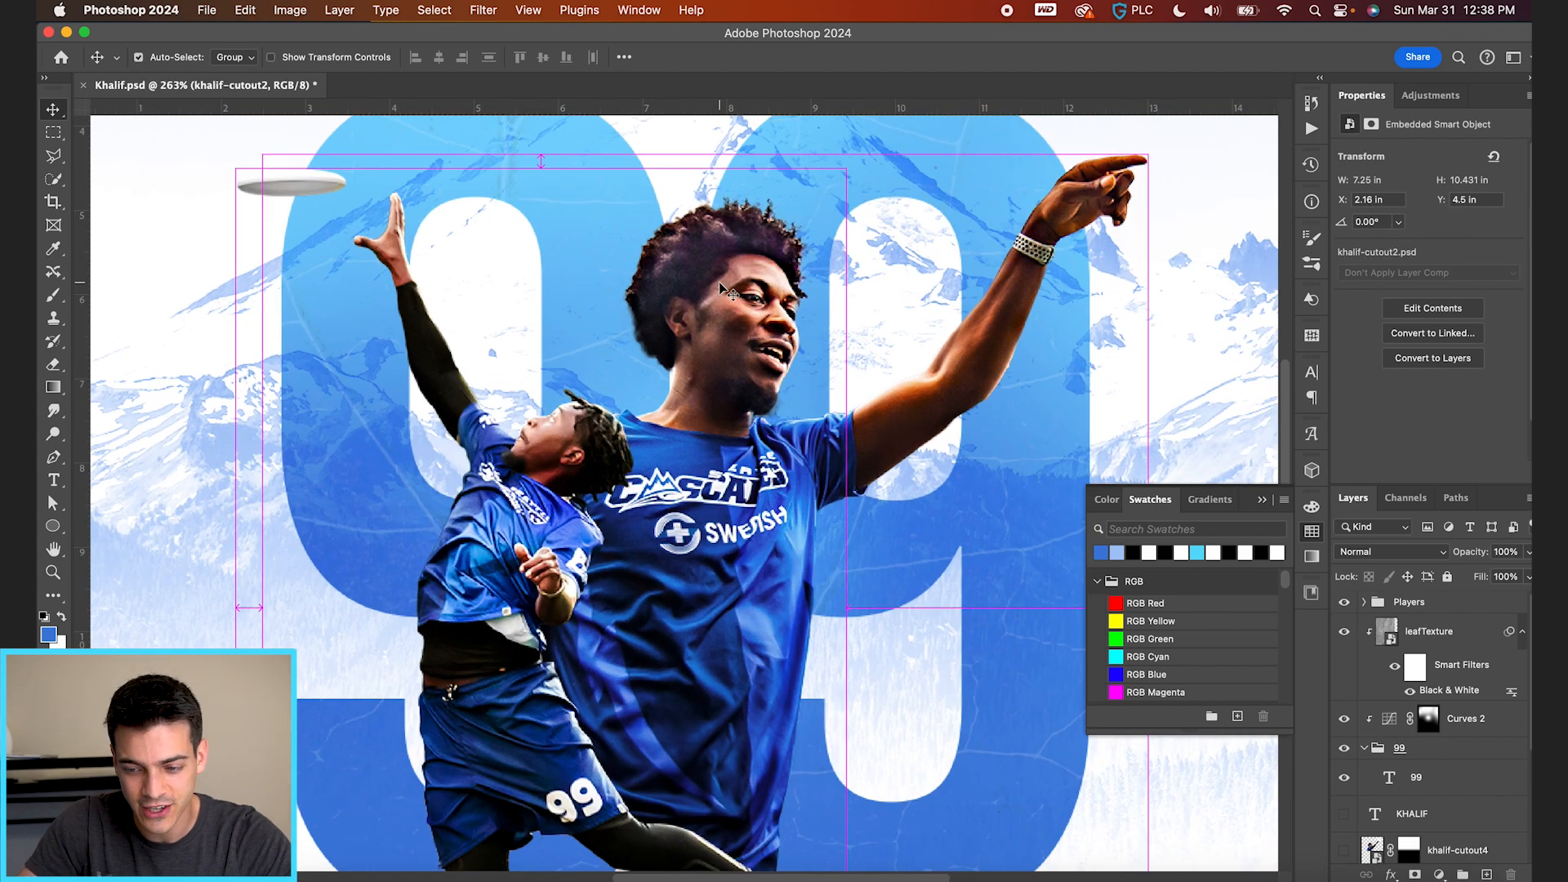
pyautogui.press('super+minus')
pyautogui.press('super+minus')
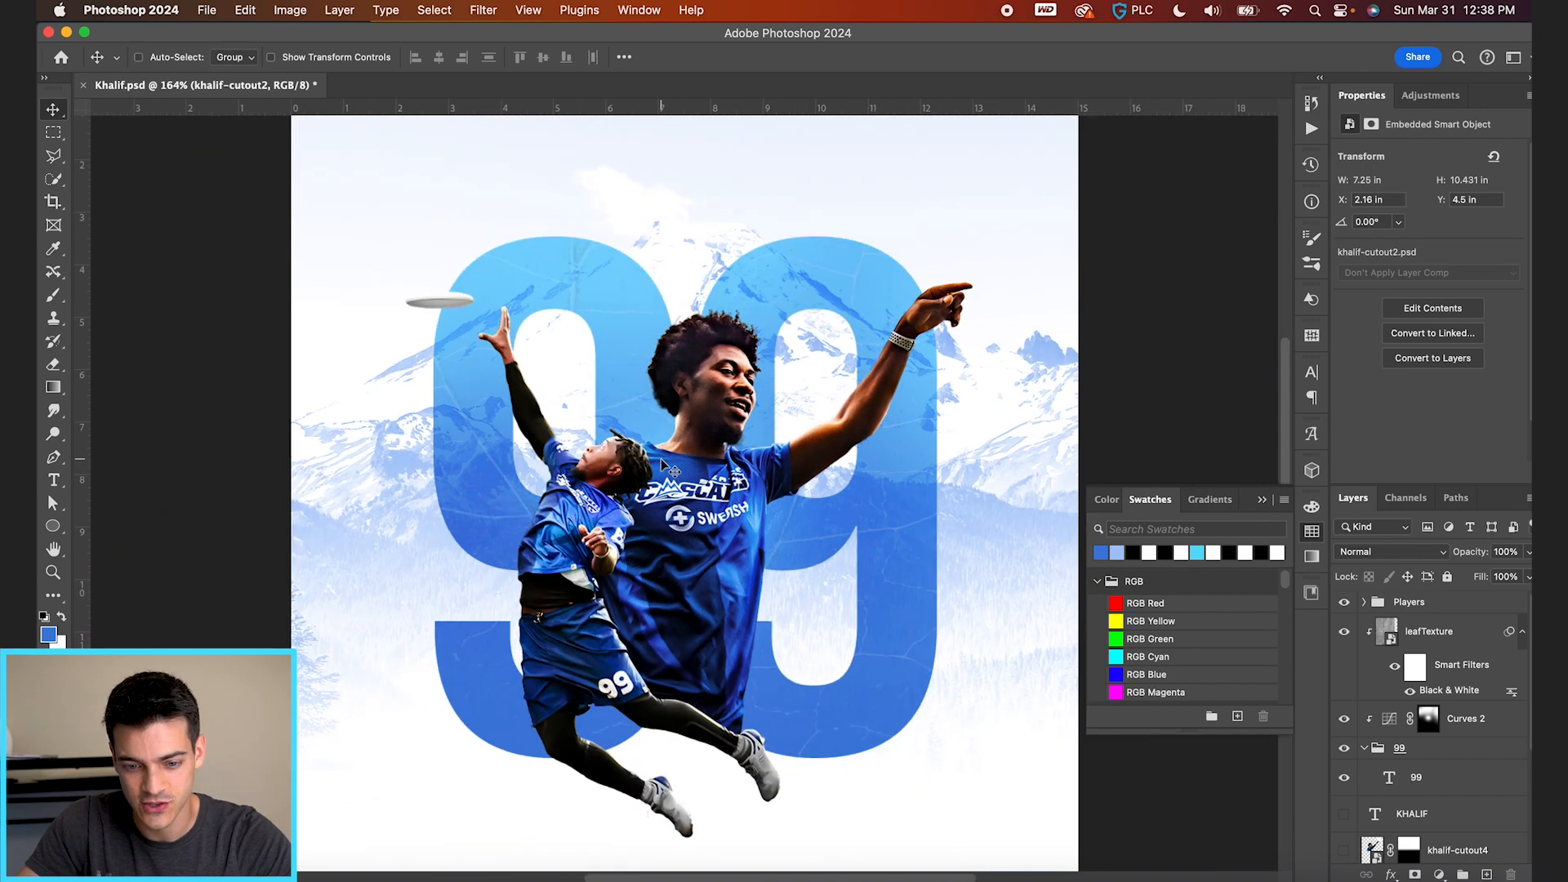
pyautogui.click(1386, 611)
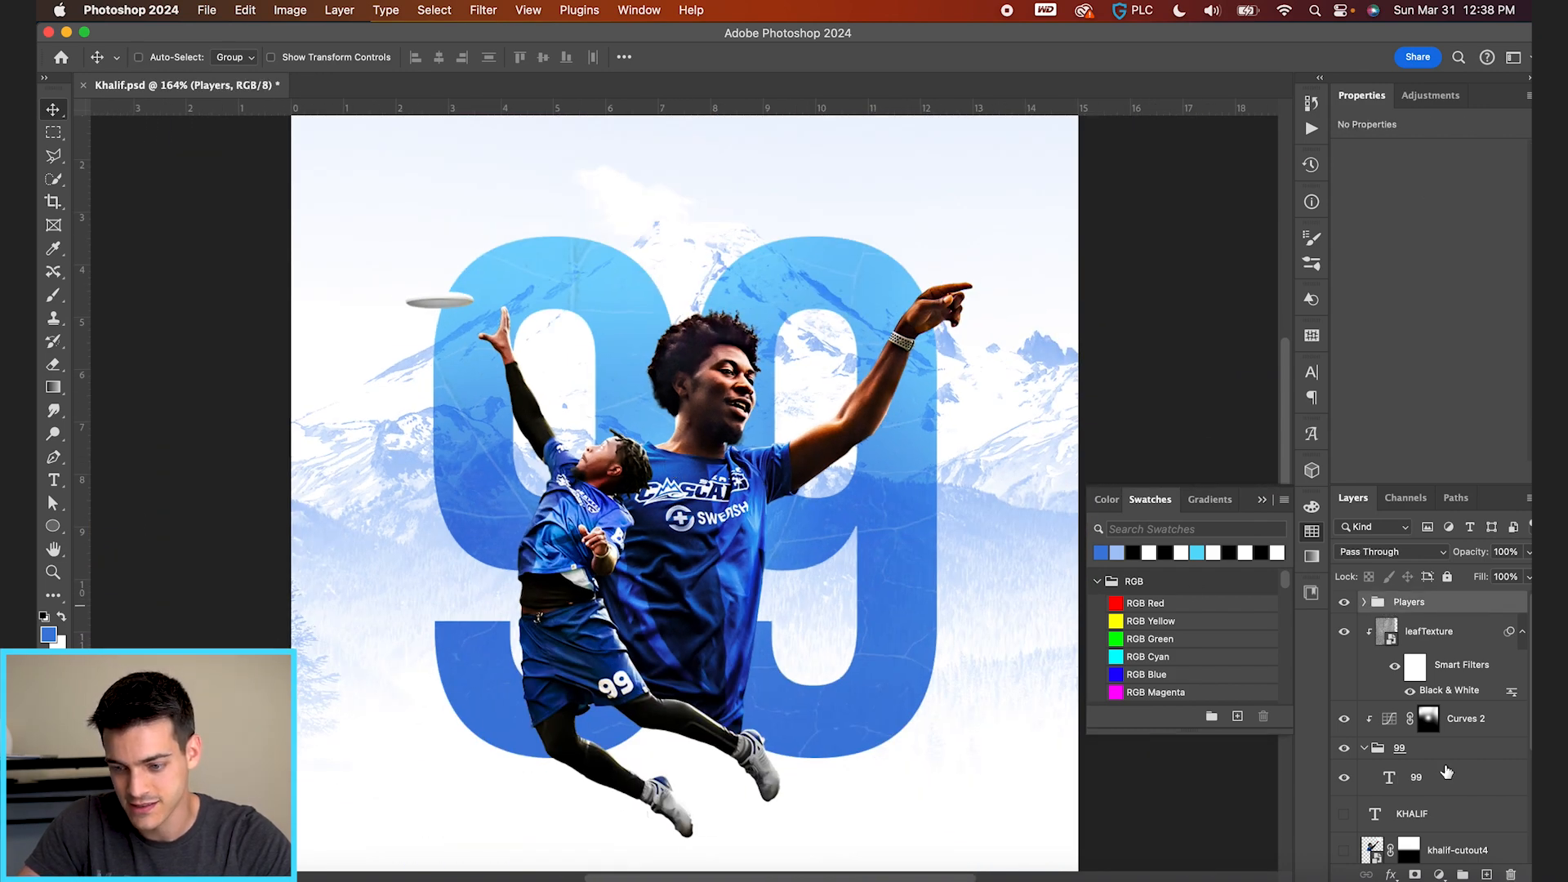
pyautogui.click(1440, 875)
pyautogui.click(1450, 717)
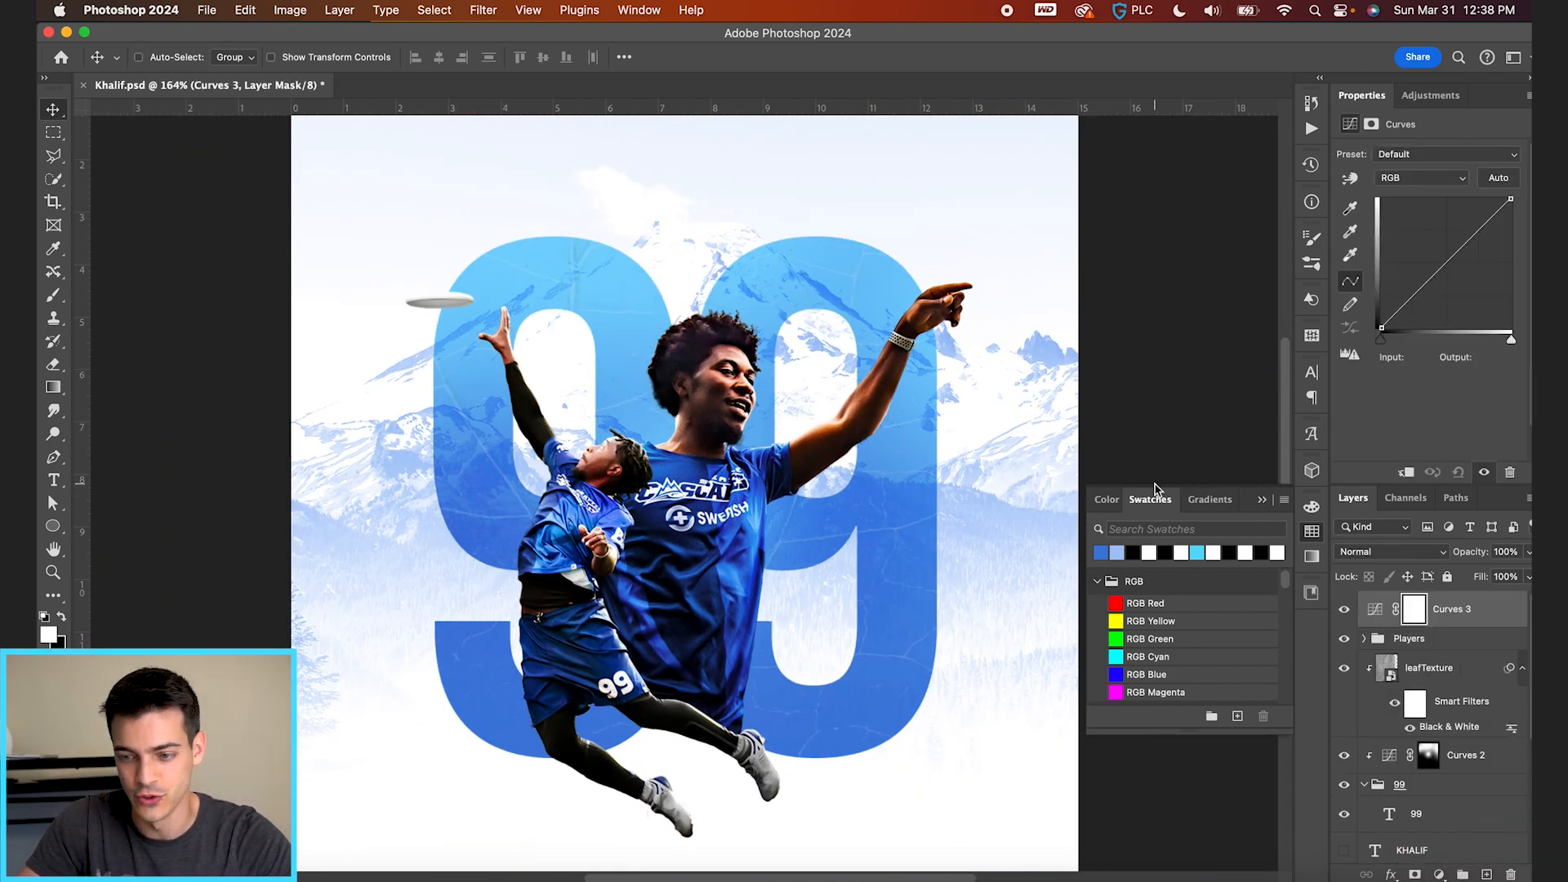
pyautogui.moveTo(1415, 296); pyautogui.dragTo(1416, 281)
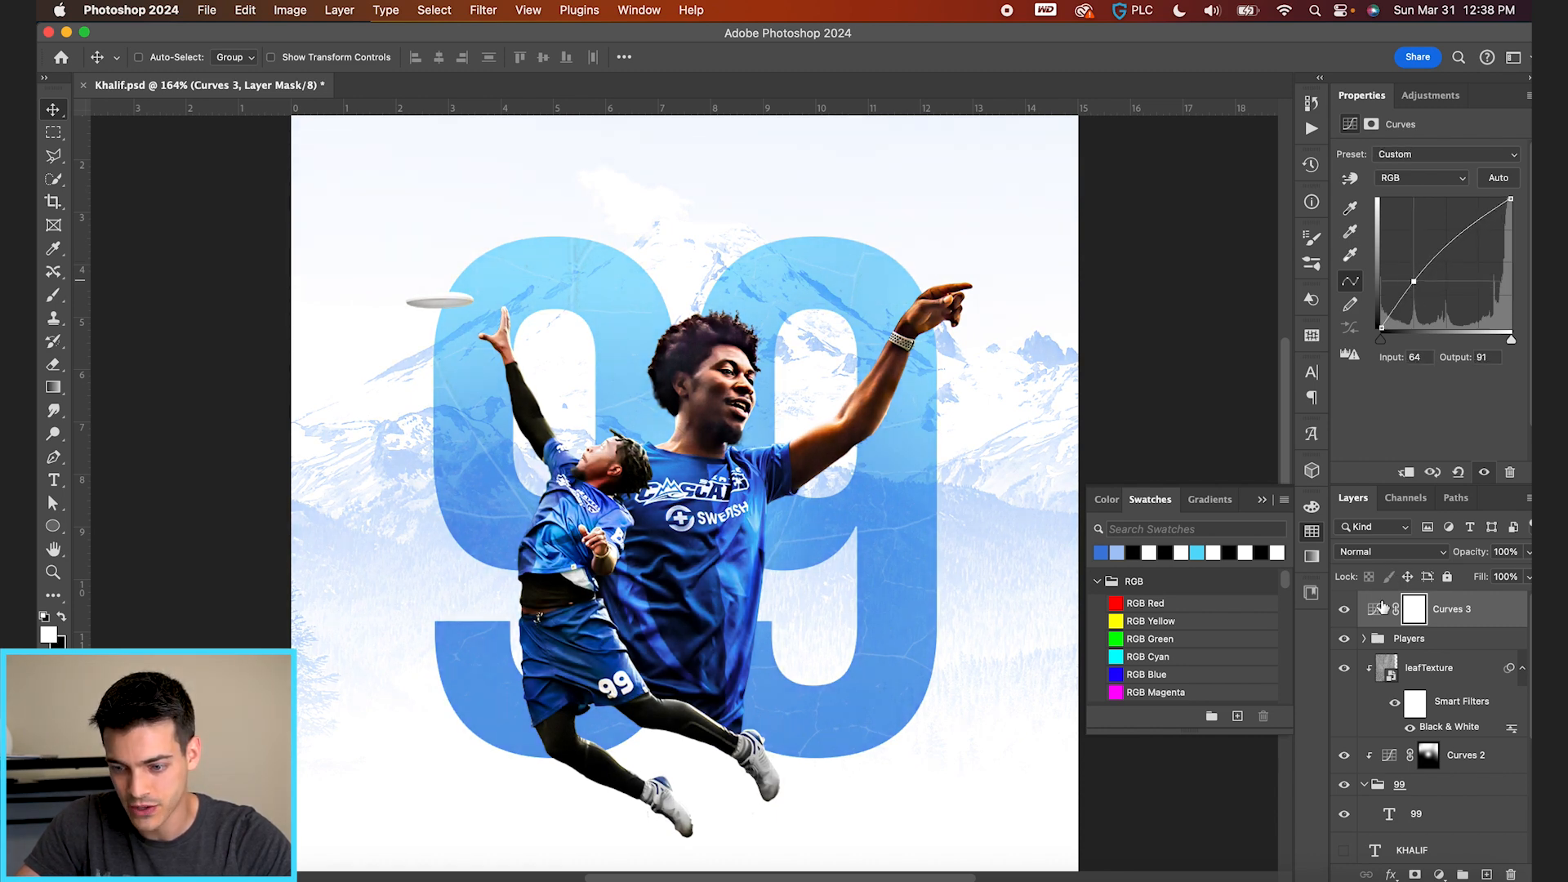
pyautogui.keyDown('alt'); pyautogui.click(1380, 623); pyautogui.keyUp('alt')
pyautogui.moveTo(1402, 299)
pyautogui.mouseDown()
pyautogui.moveTo(1432, 257)
pyautogui.moveTo(1401, 298)
pyautogui.mouseUp()
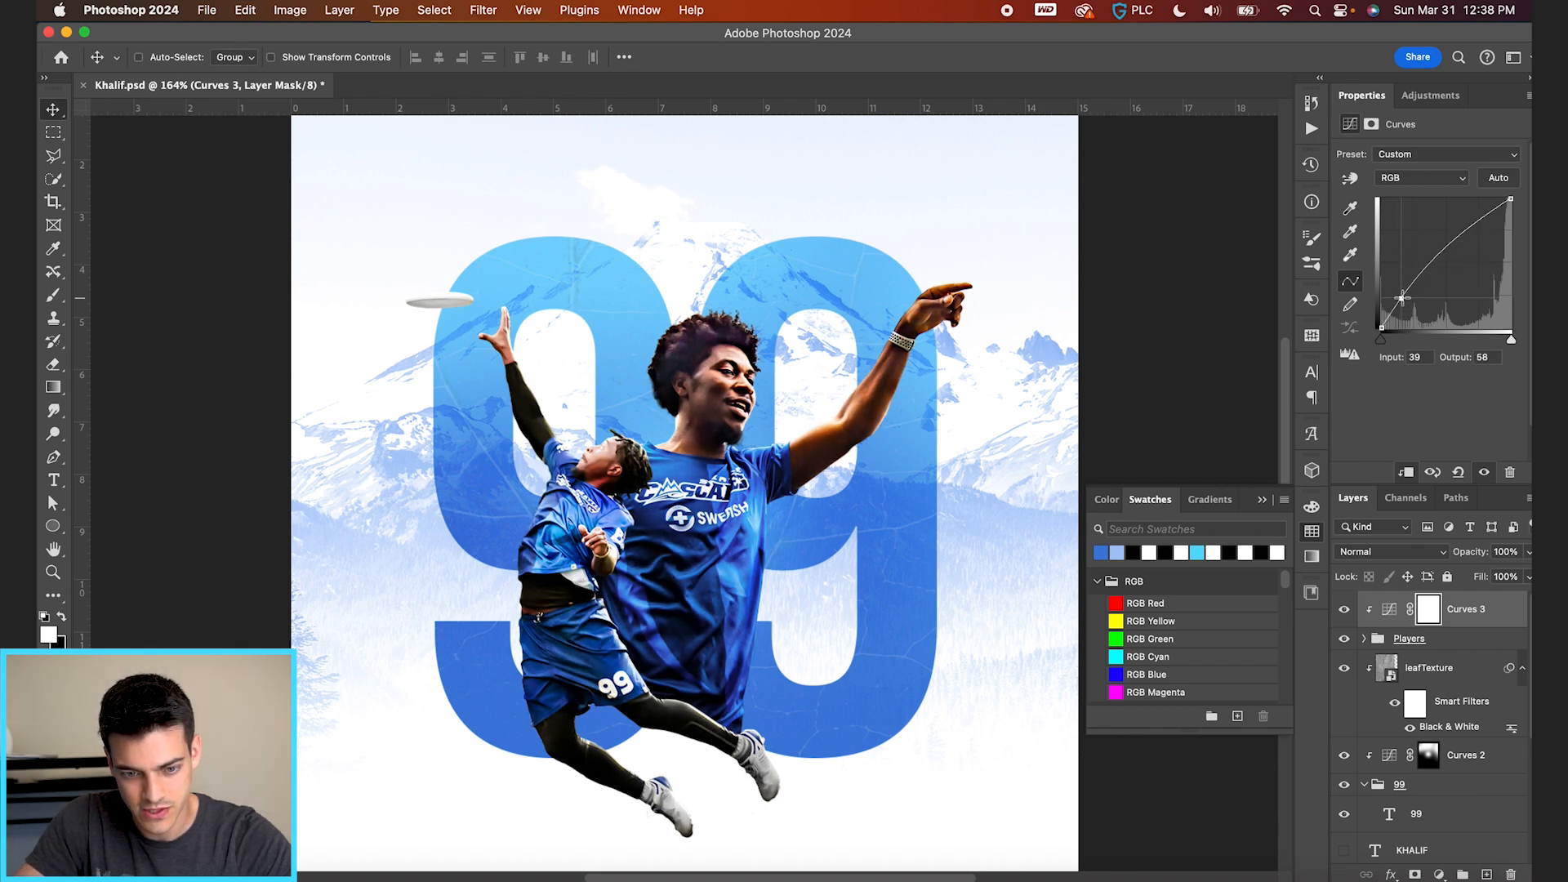
# Add a midtone point at input 118, output 148 to the players' Curves adjustment and save the document
pyautogui.click(1513, 197)
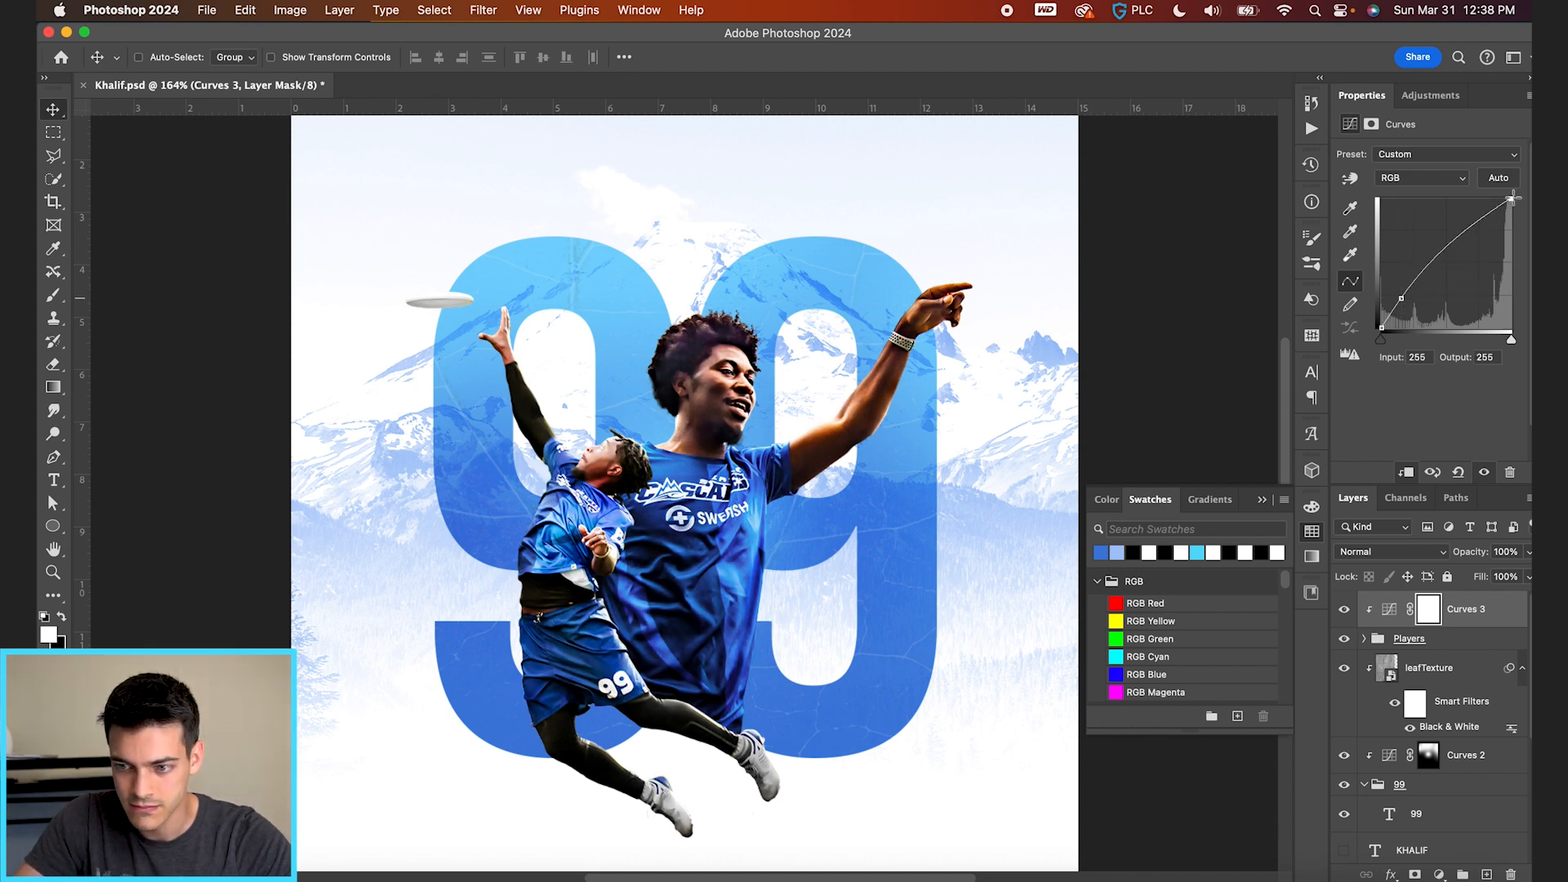
pyautogui.click(1443, 253)
pyautogui.moveTo(1442, 254); pyautogui.dragTo(1442, 252)
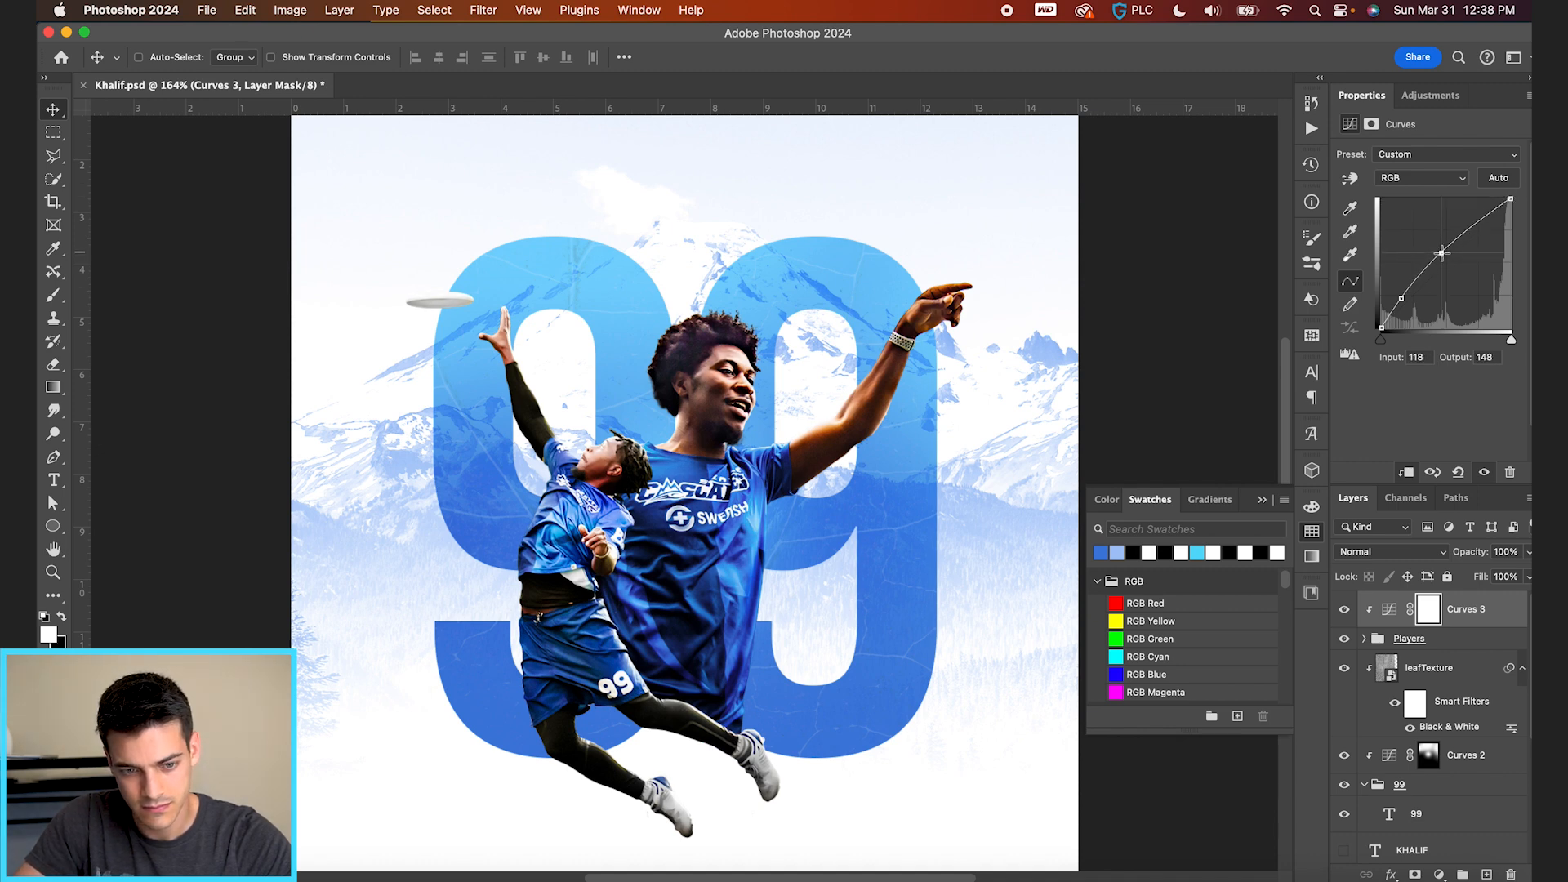
pyautogui.press('super+0')
pyautogui.press('super+s')
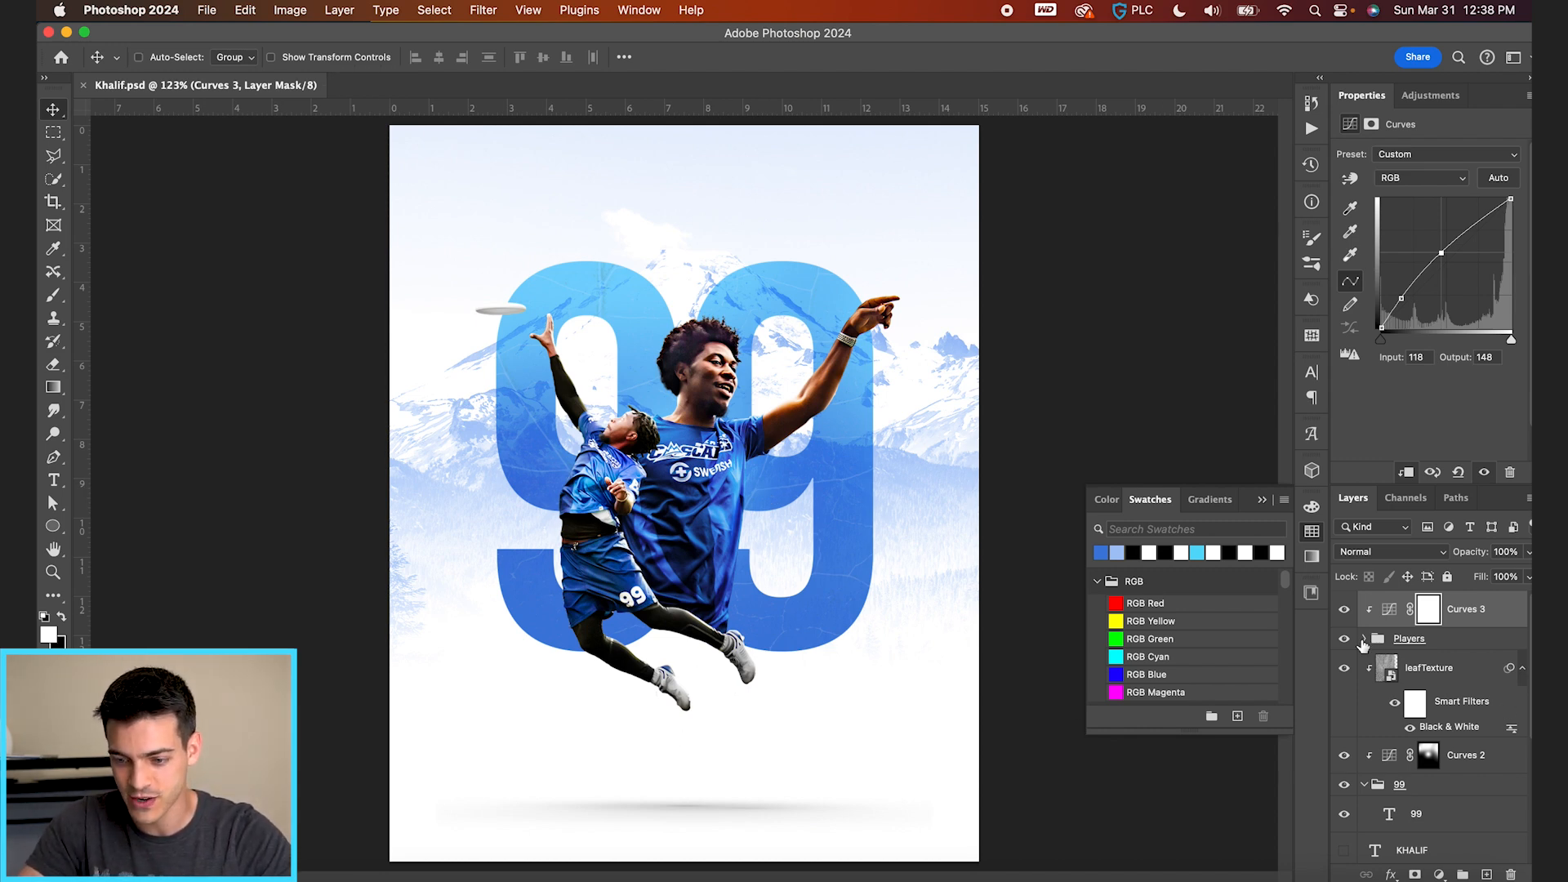
# Add a new text layer with the player's full name in capitals in the white area below the players
pyautogui.press('super+shift+alt+n')
pyautogui.press('t')
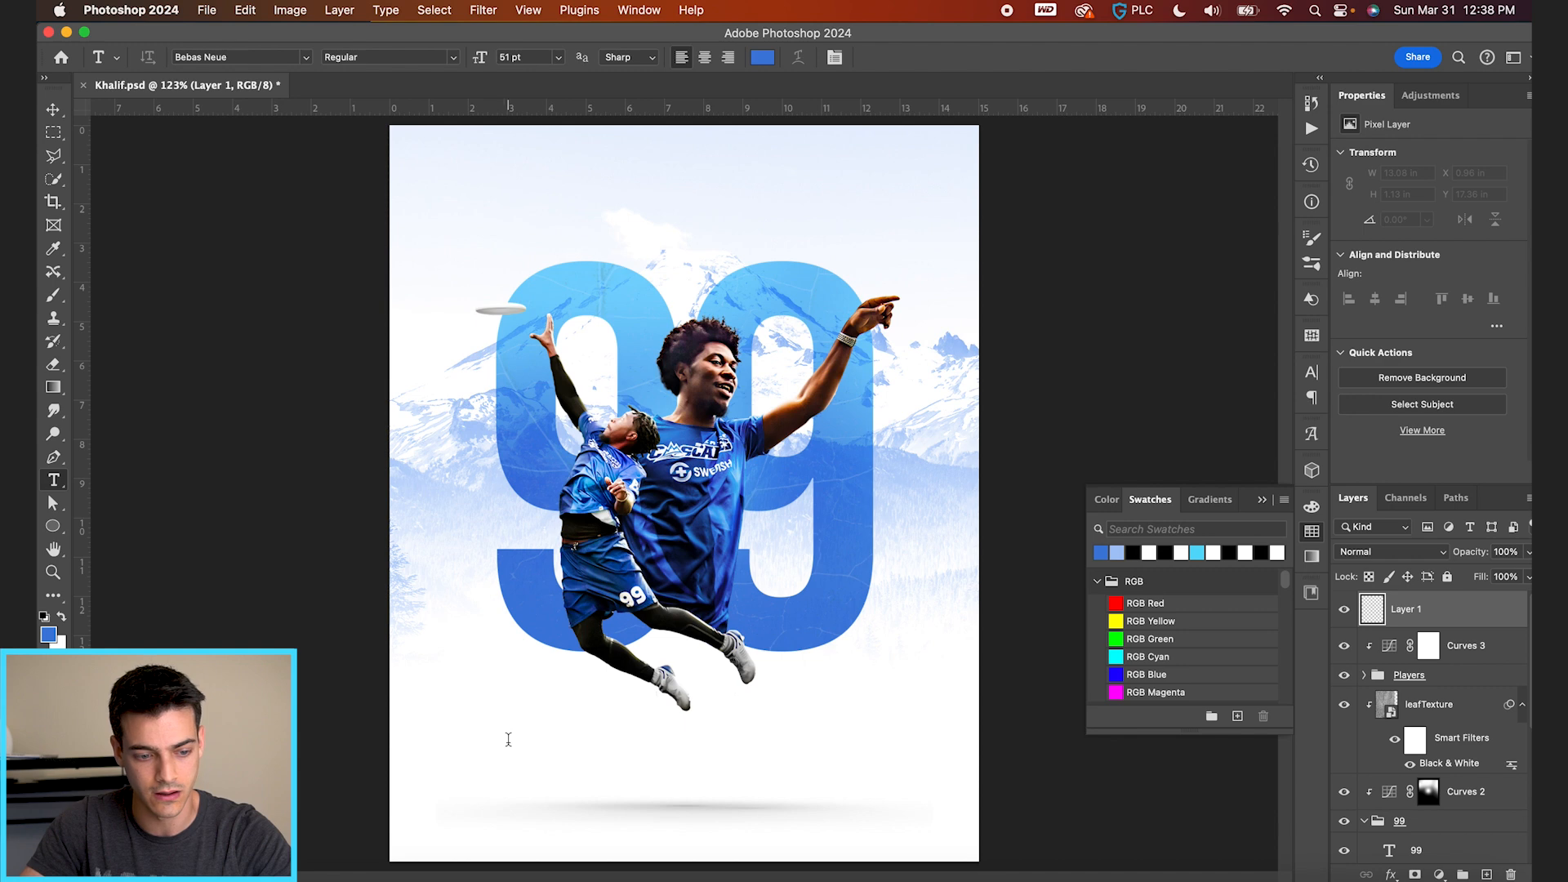
pyautogui.click(496, 773)
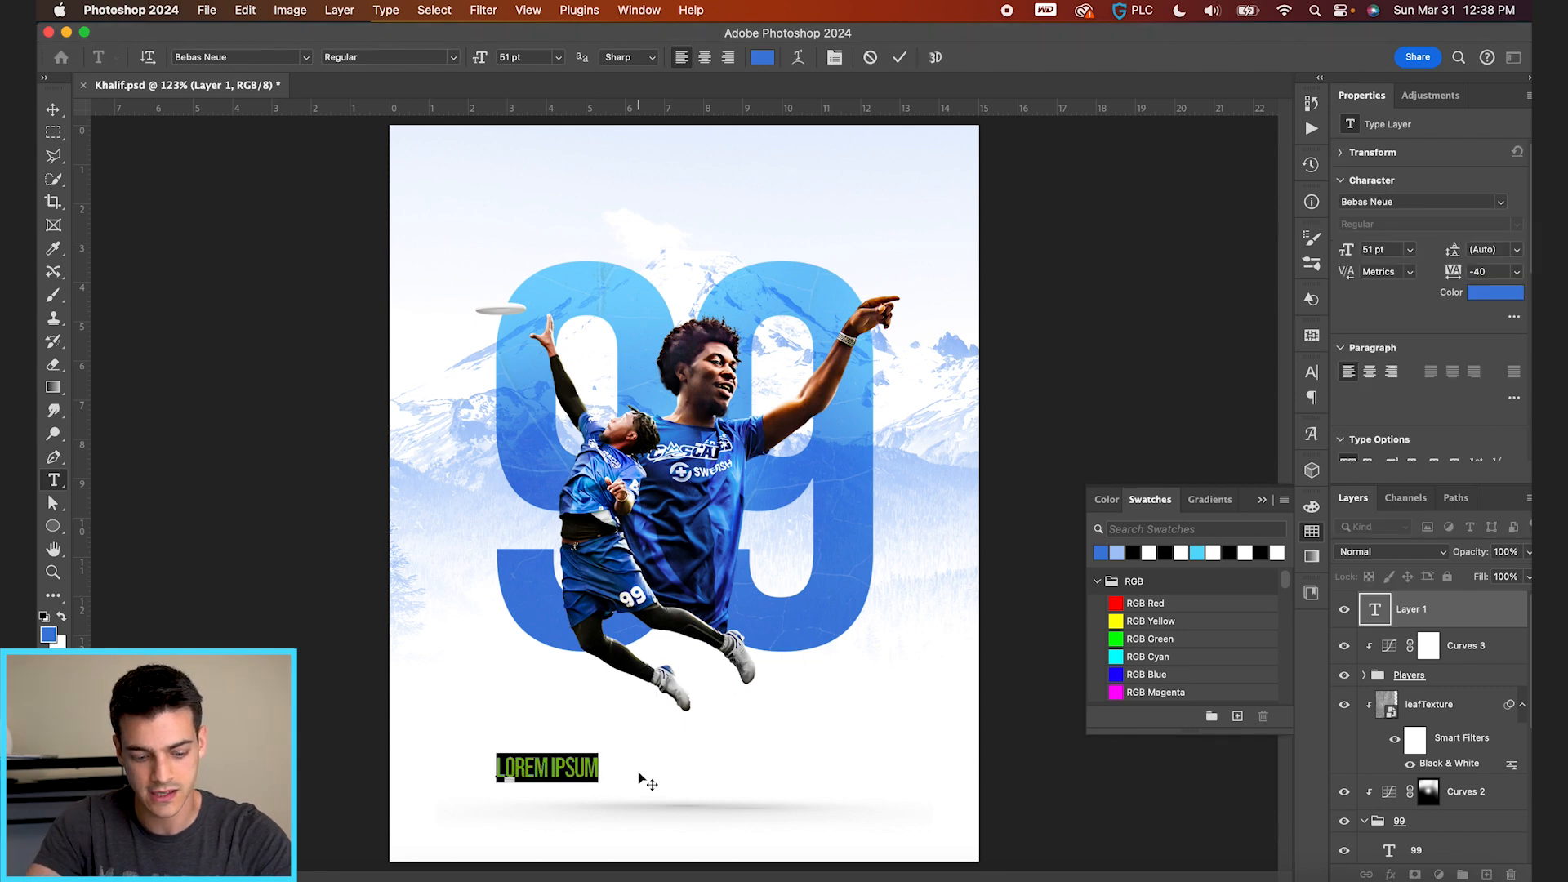
pyautogui.write('KAH')
pyautogui.press('BackSpace')
pyautogui.press('BackSpace')
pyautogui.write('HALIF')
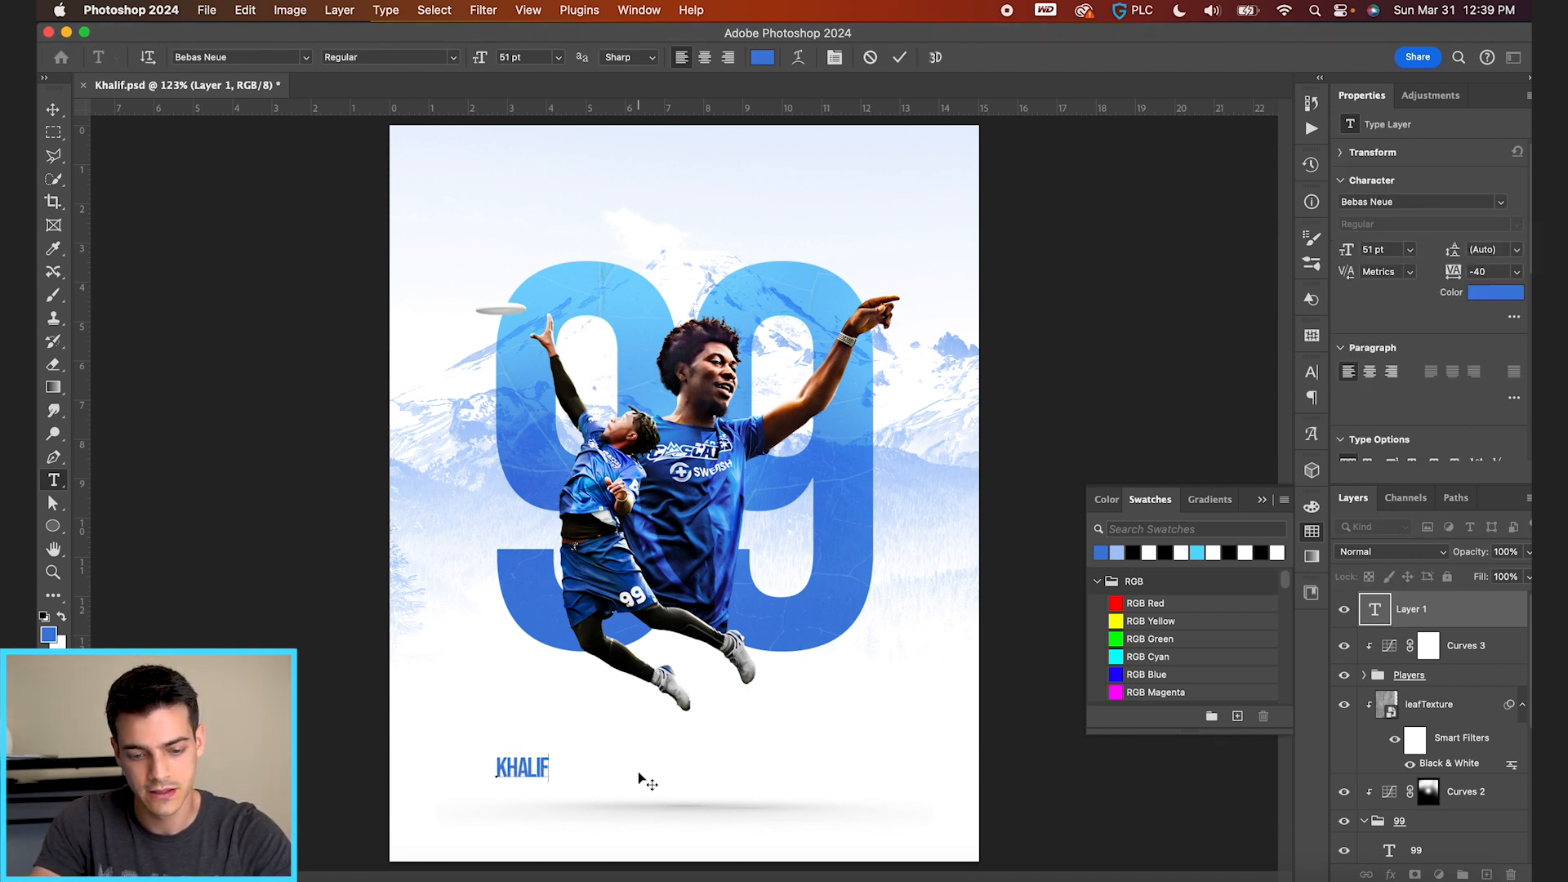
pyautogui.write(' EL-SALAA ')
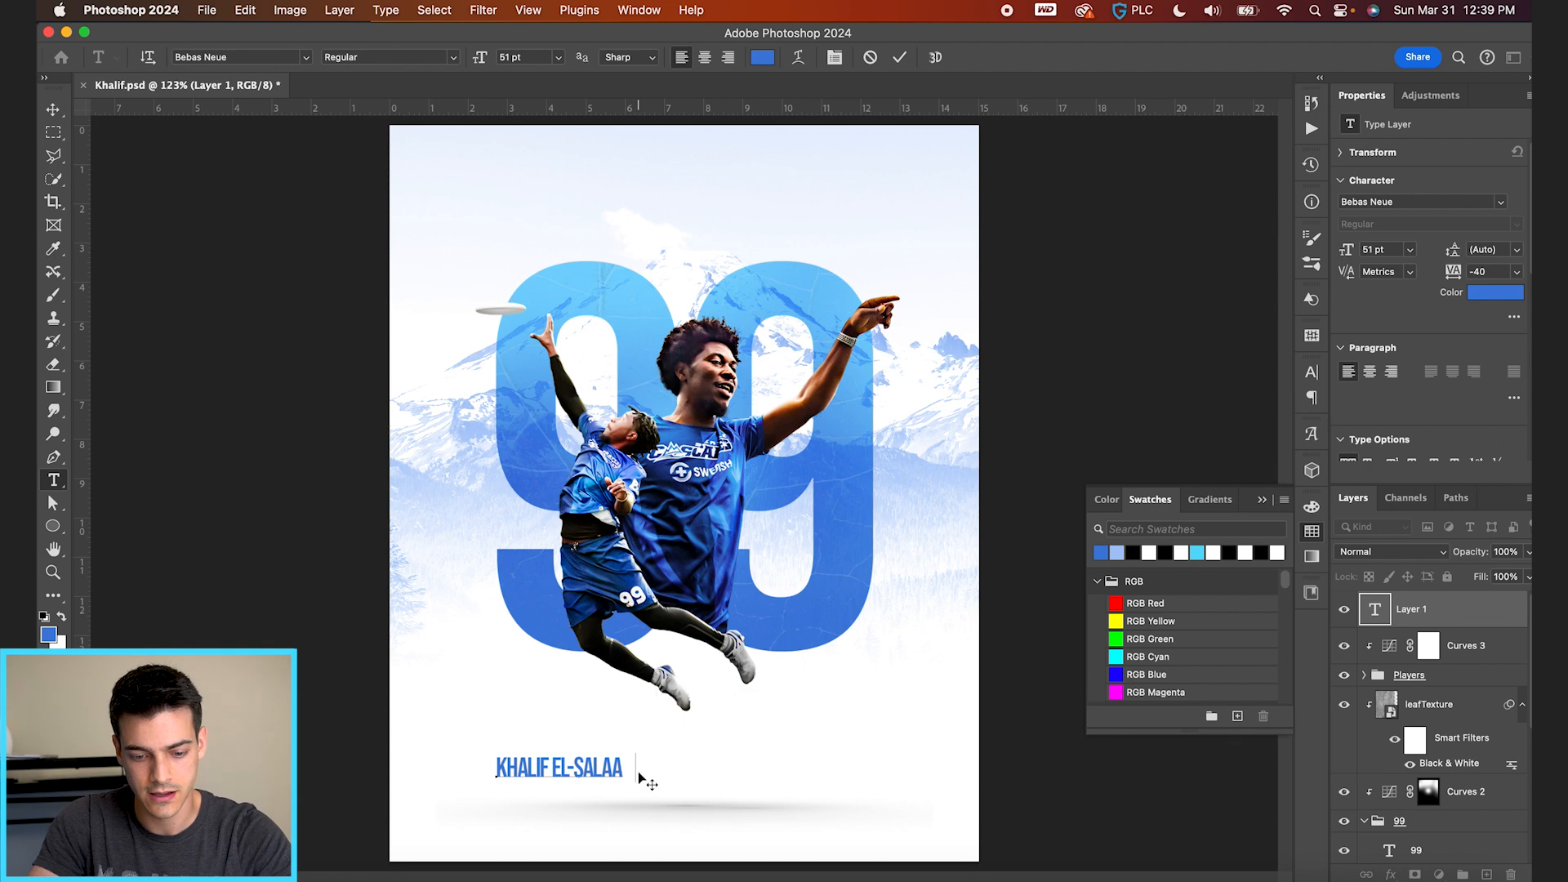
pyautogui.write('v')
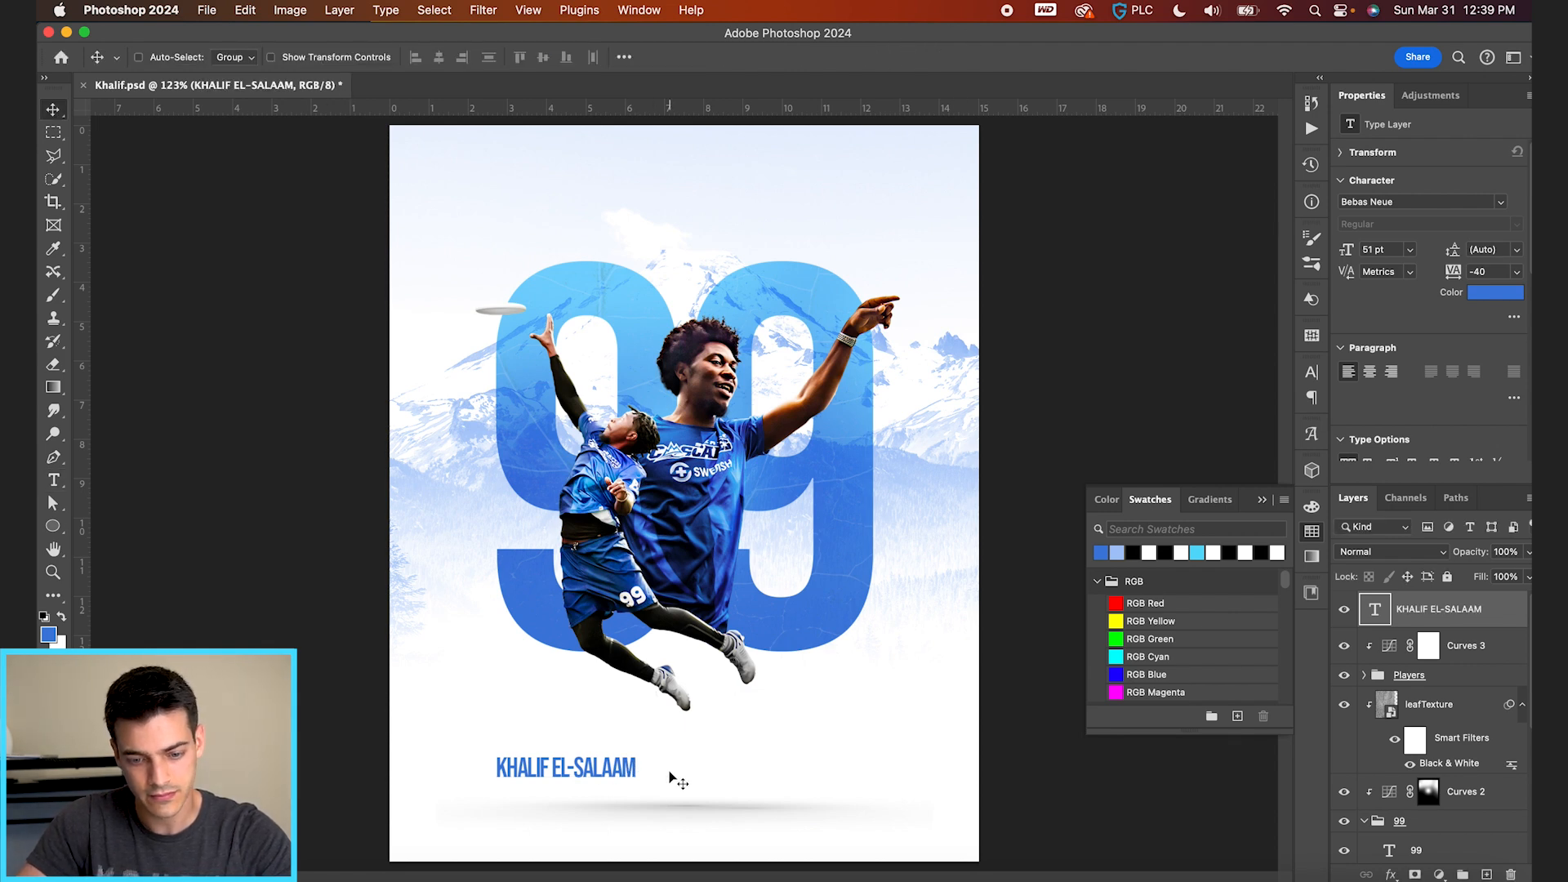
# Change the font of the player's name text to Coolvetica Heavy and open the detailed character settings
pyautogui.write('t')
pyautogui.click(236, 57)
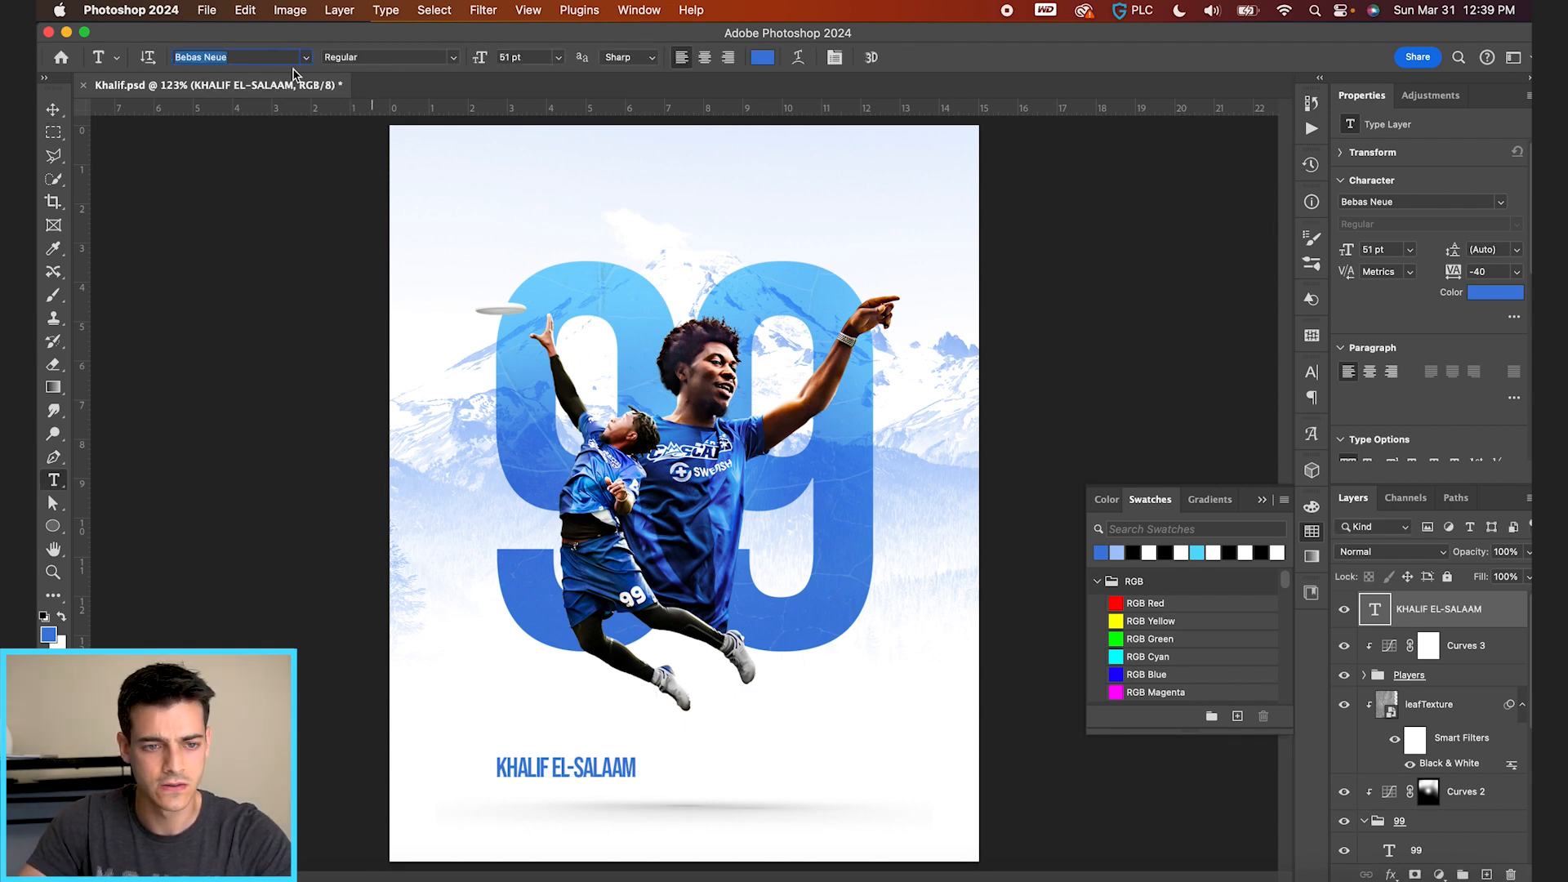
pyautogui.write('Coolvetica')
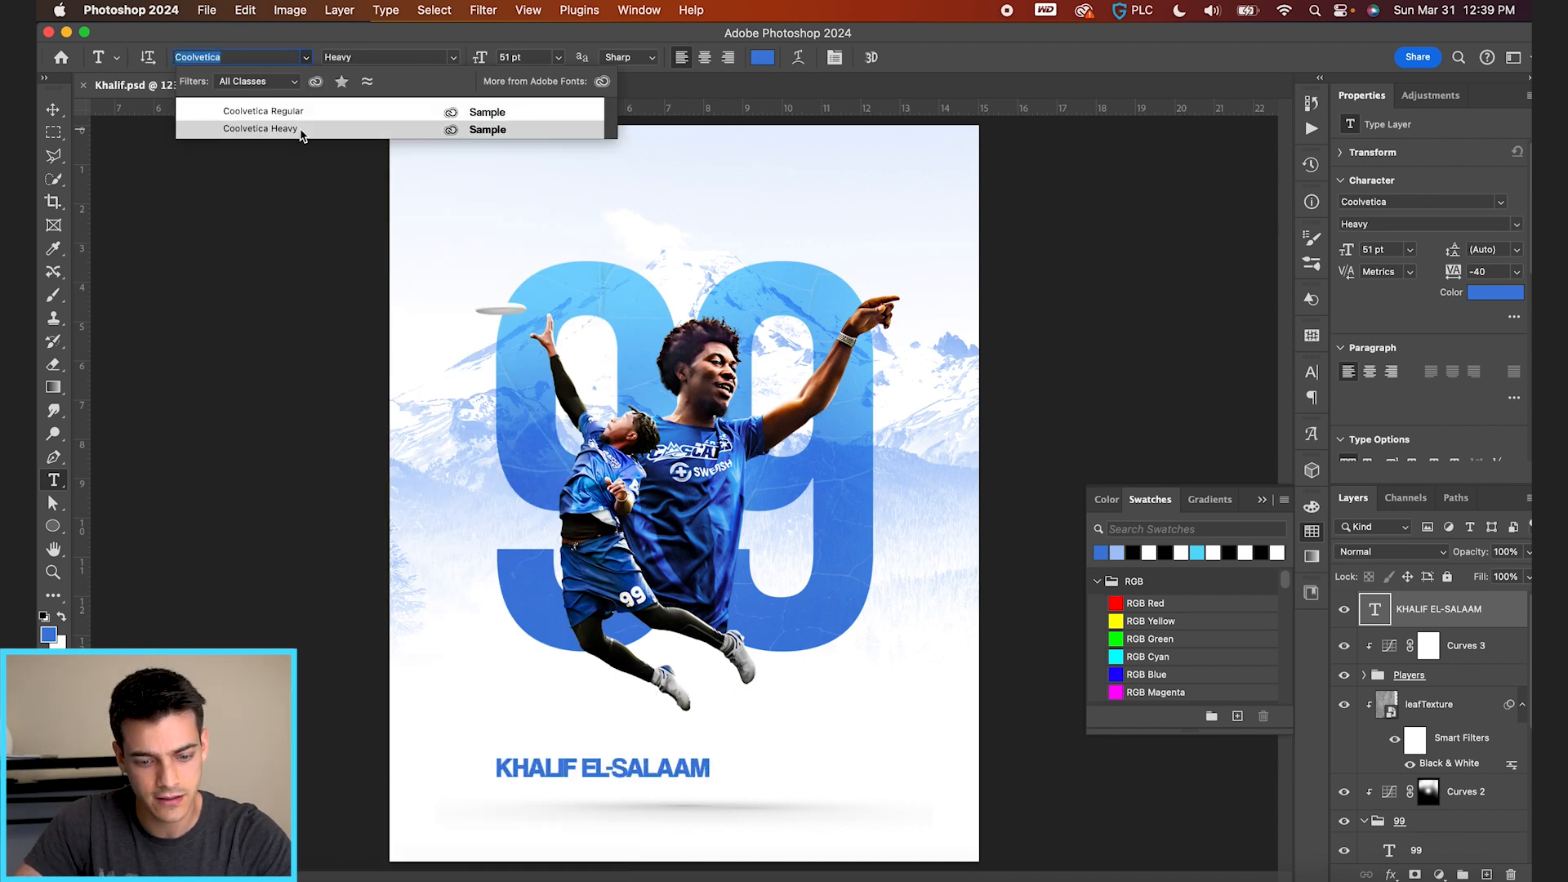
pyautogui.click(301, 130)
pyautogui.click(834, 57)
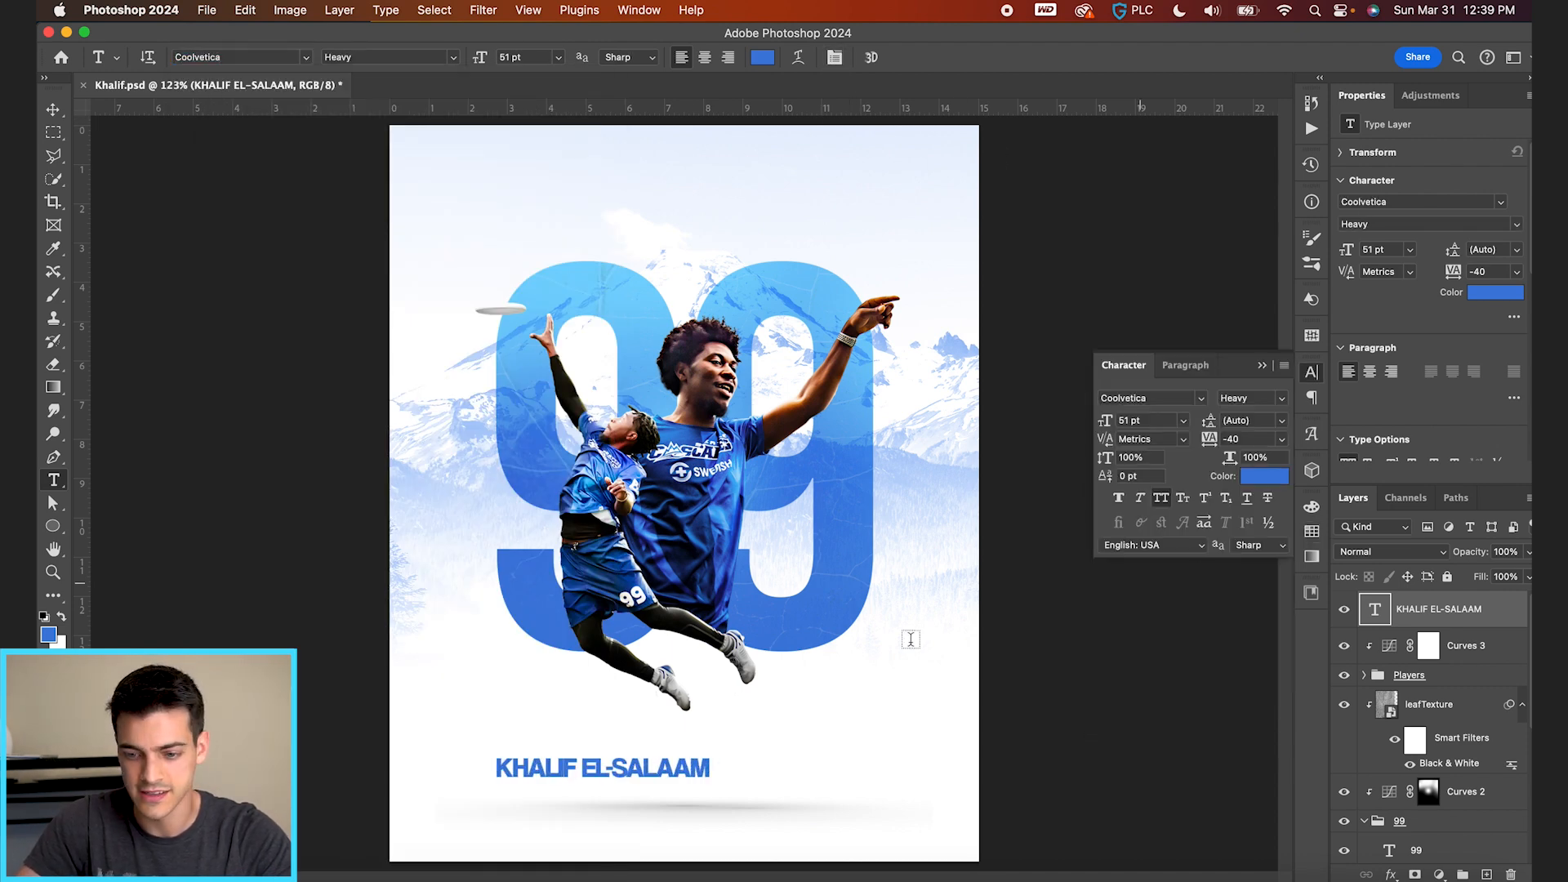
# Retype the player's name in lowercase letters and set its tracking to 0
pyautogui.click(1164, 495)
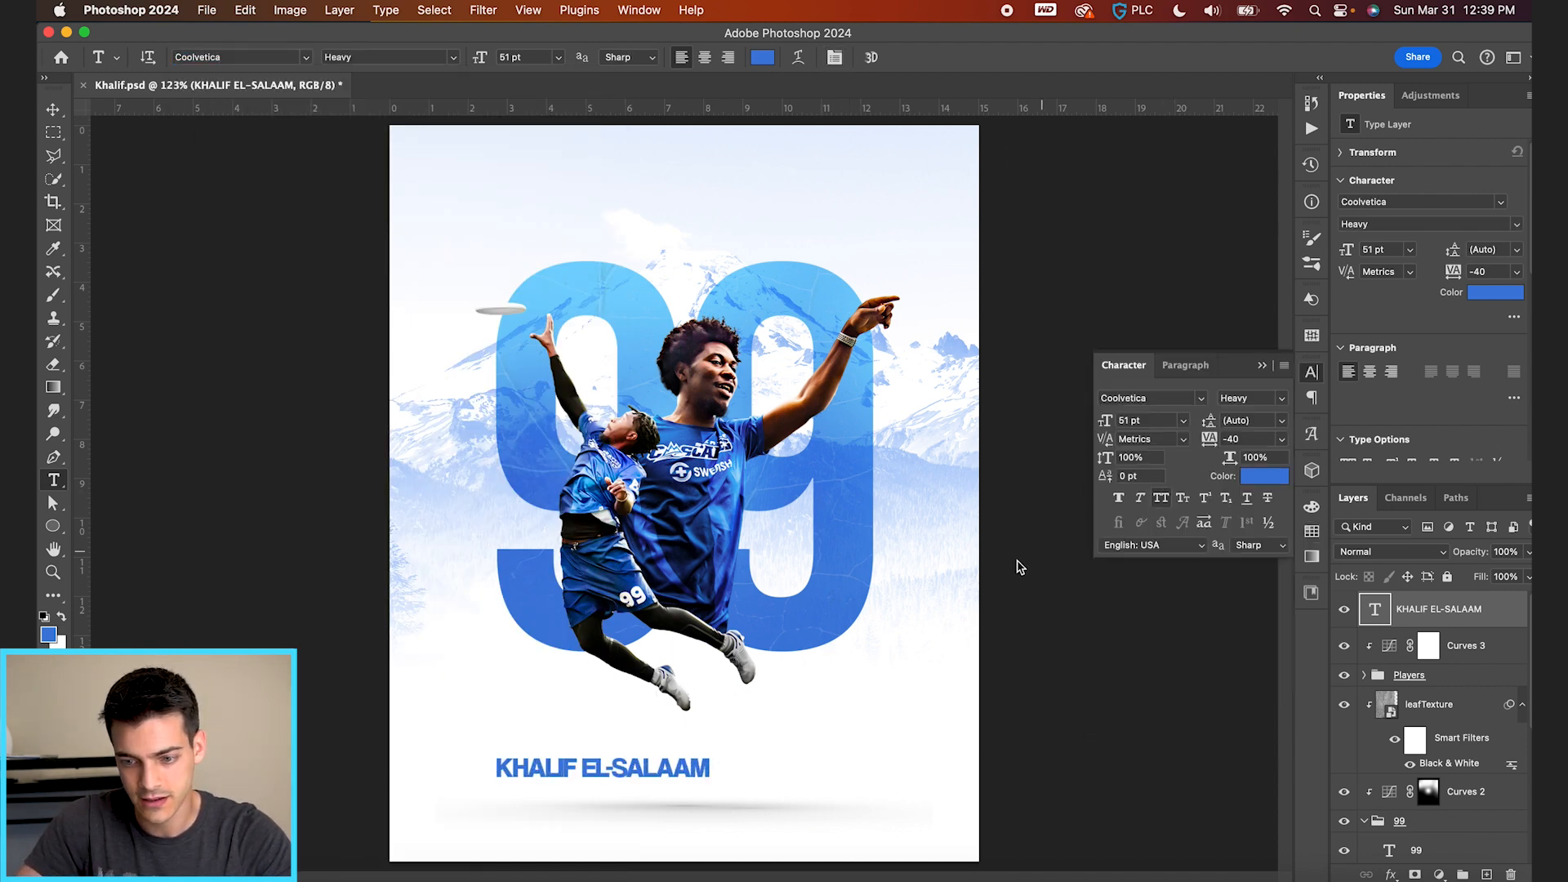
pyautogui.tripleClick(687, 764)
pyautogui.write('khalif el-salaam')
pyautogui.press('super+a')
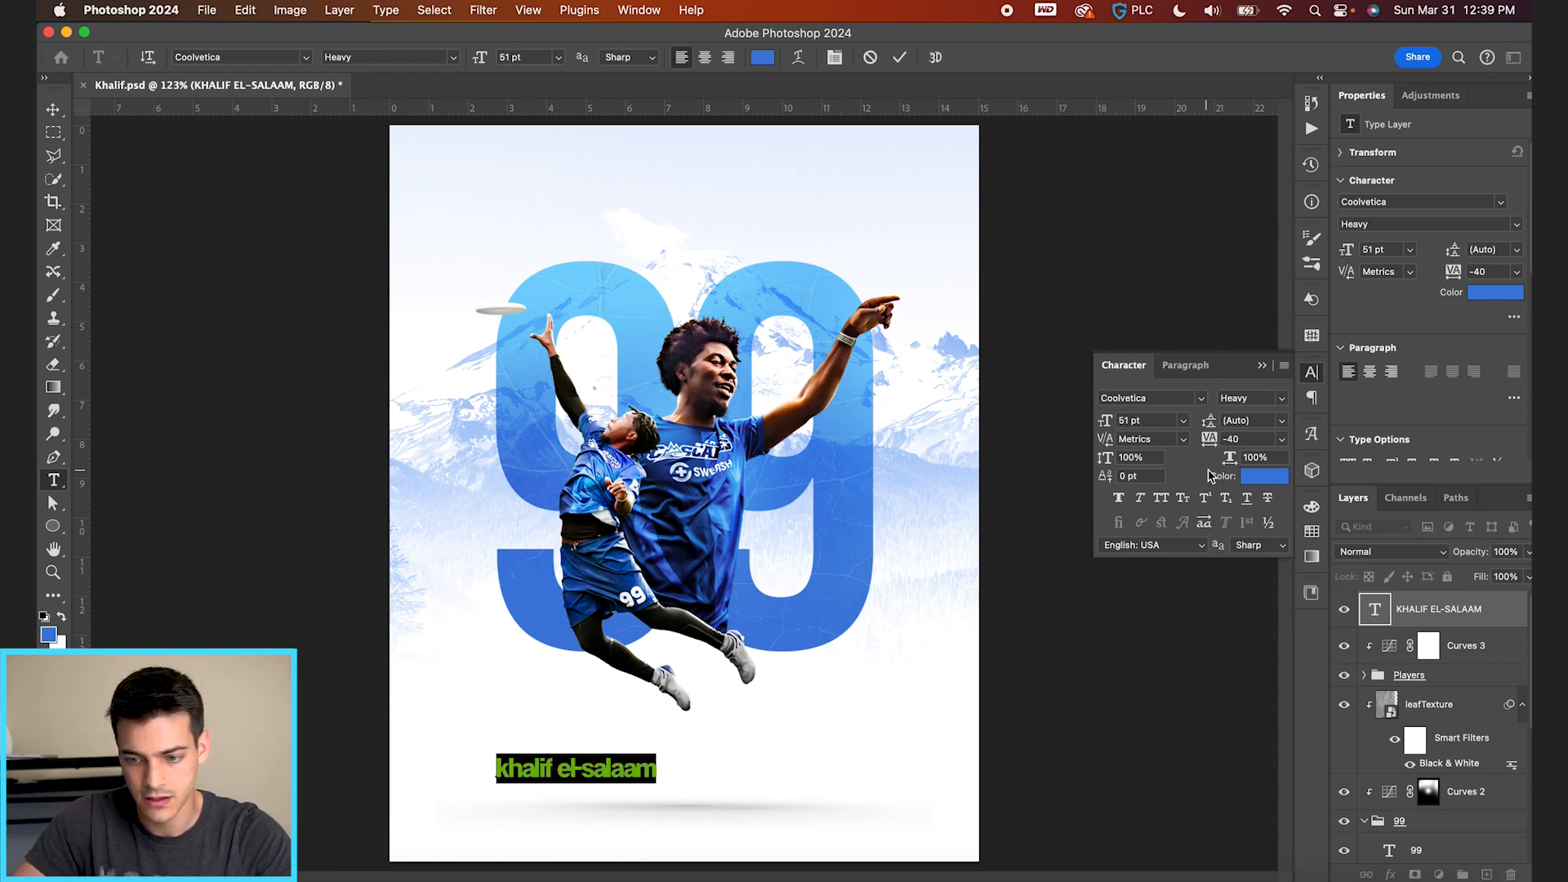
pyautogui.click(1259, 442)
pyautogui.write('0')
pyautogui.press('Return')
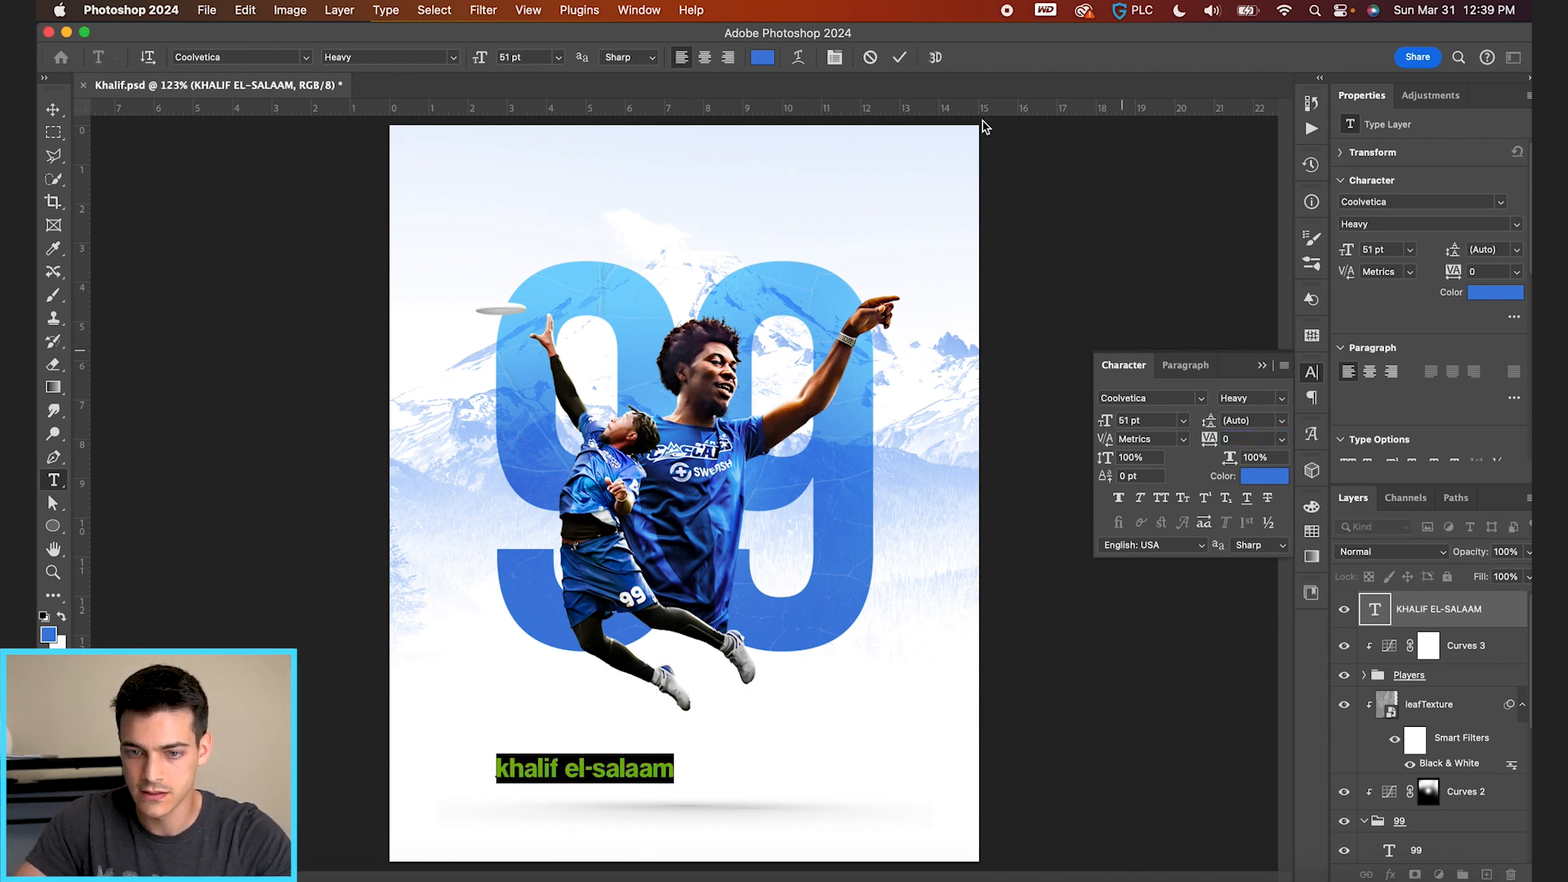
pyautogui.click(899, 58)
# Scale the name text down to about 33.27 pt and move it near the poster's top-left corner
pyautogui.press('v')
pyautogui.moveTo(686, 839); pyautogui.dragTo(775, 268)
pyautogui.press('super+t')
pyautogui.moveTo(743, 180); pyautogui.dragTo(715, 183)
pyautogui.press('Return')
pyautogui.moveTo(796, 219); pyautogui.dragTo(627, 190)
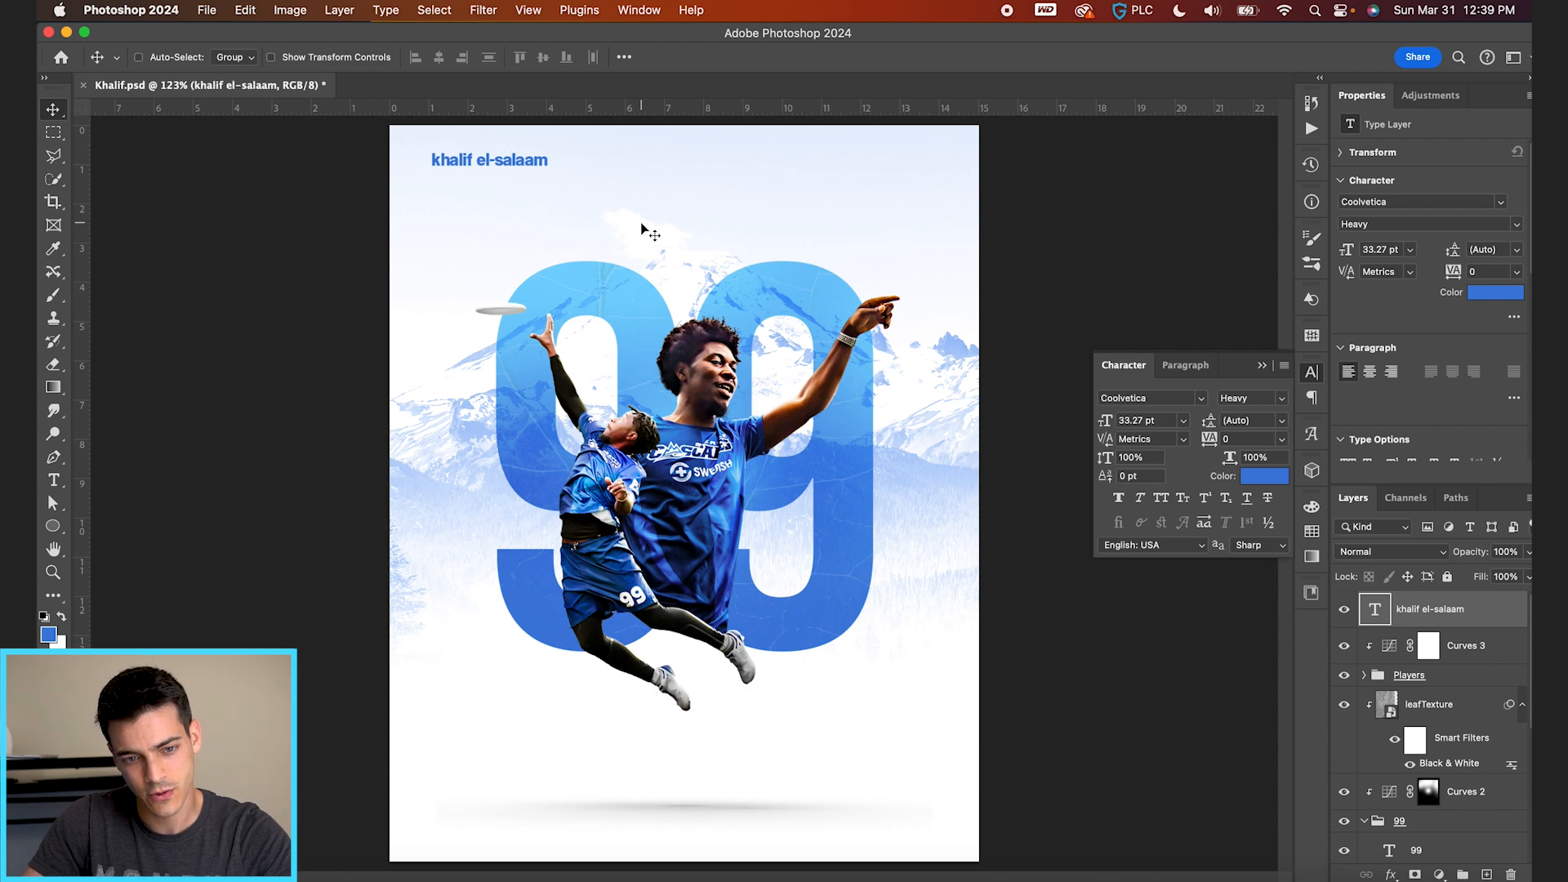
# Nudge the name text left and slightly up against the grid to set its margin in the poster's top-left corner
pyautogui.press('super+apostrophe')
pyautogui.press('Left')
pyautogui.press('Left')
pyautogui.press('Left')
pyautogui.press('Left')
pyautogui.press('Left')
pyautogui.press('Left')
pyautogui.press('Left')
pyautogui.press('Left')
pyautogui.press('Left')
pyautogui.press('Left')
pyautogui.press('Left')
pyautogui.press('Left')
pyautogui.press('Left')
pyautogui.press('Left')
pyautogui.press('Left')
pyautogui.press('Left')
pyautogui.press('Left')
pyautogui.press('Left')
pyautogui.press('Left')
pyautogui.press('Left')
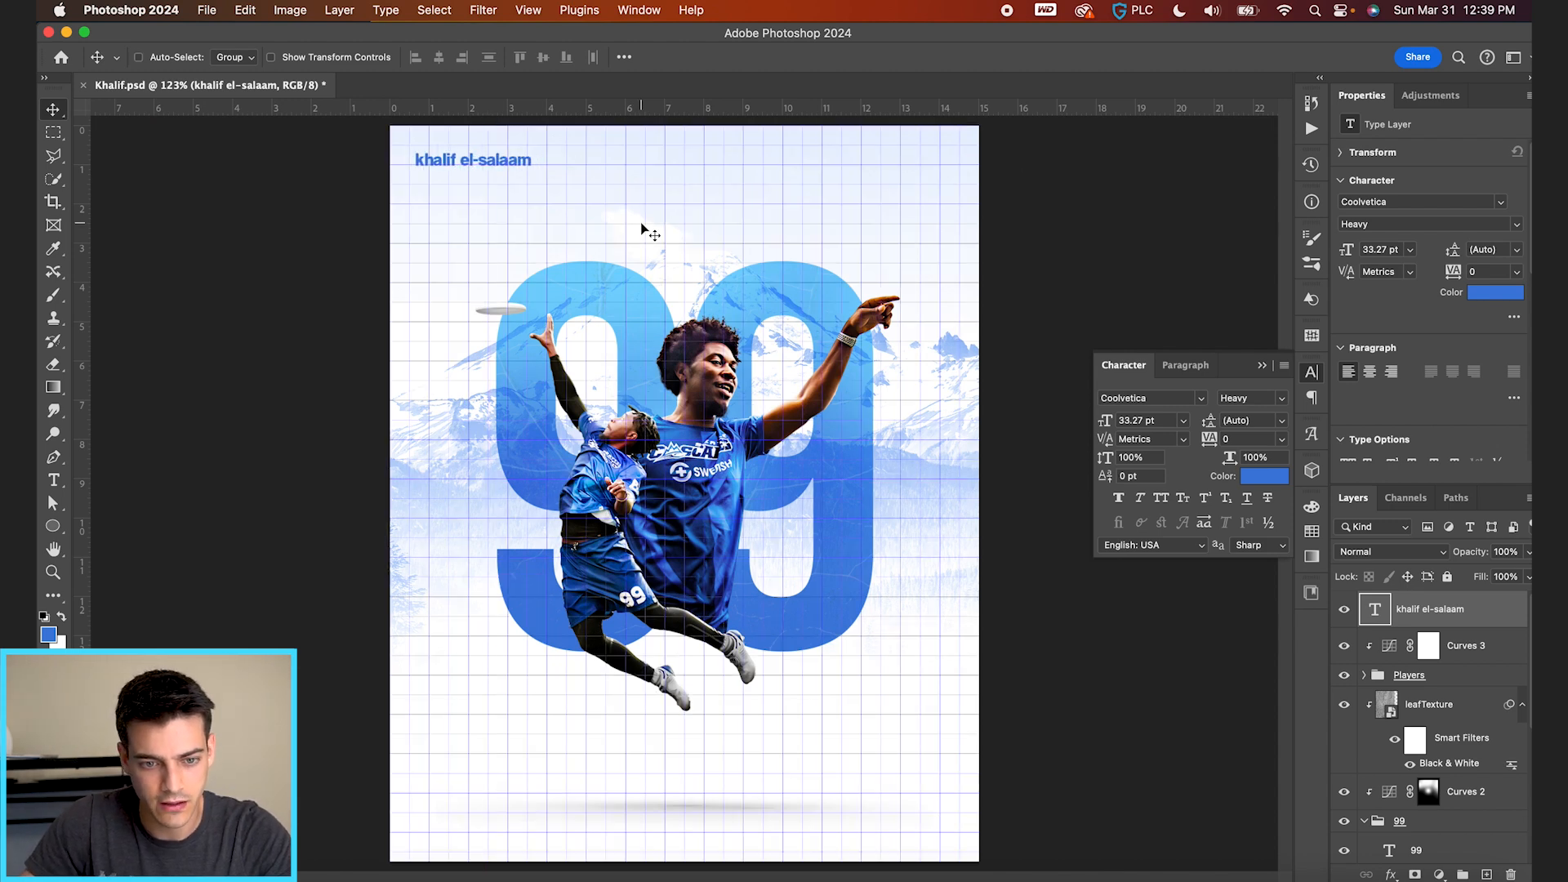
pyautogui.press('Left')
pyautogui.press('Left')
pyautogui.press('Up')
pyautogui.press('Up')
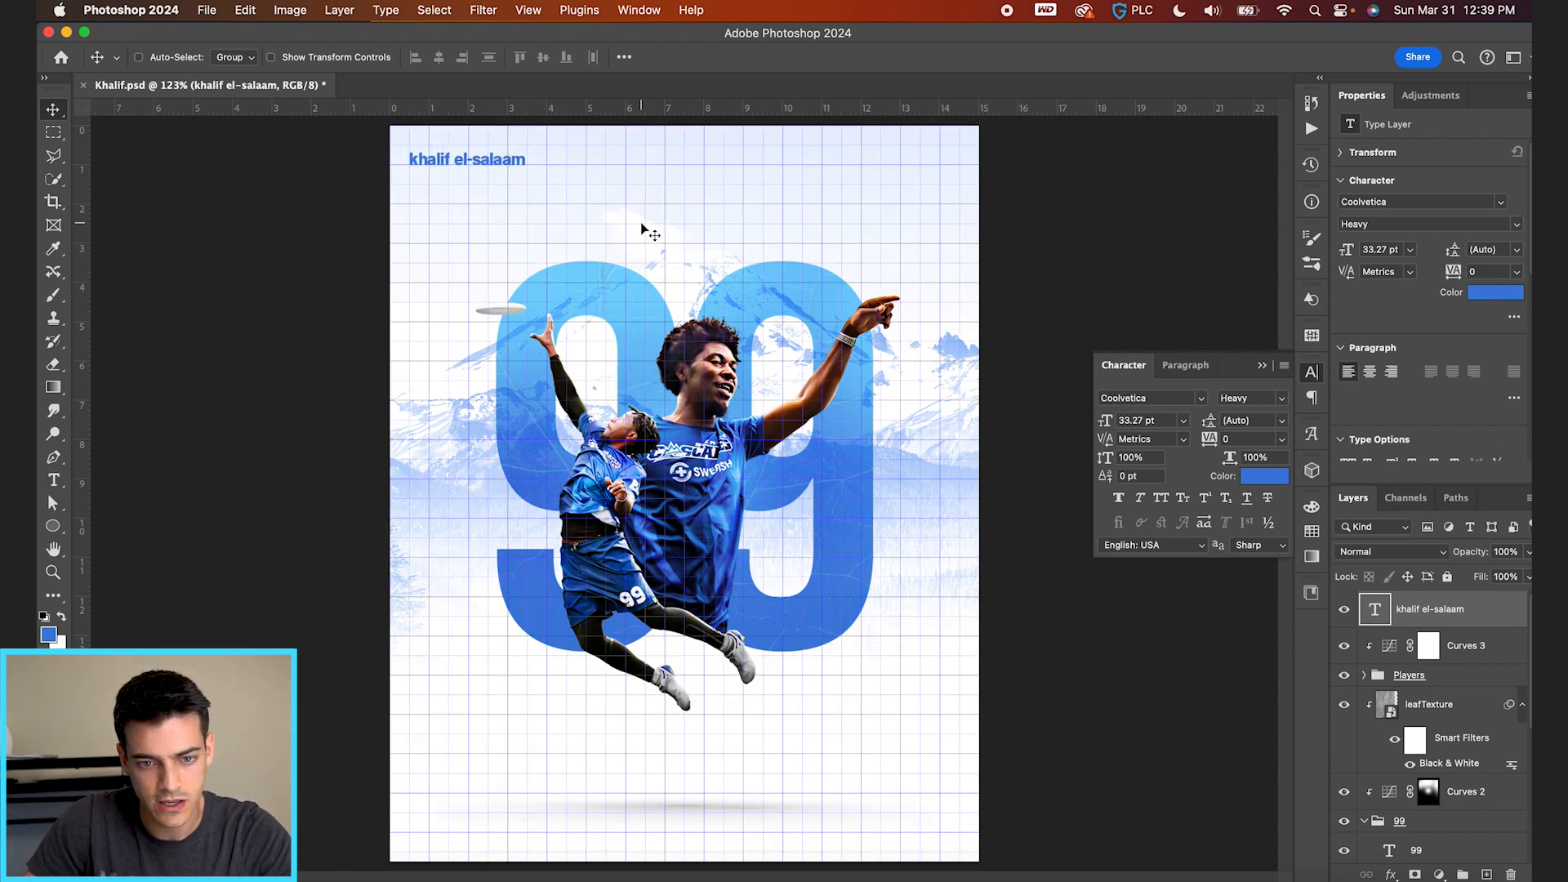
pyautogui.press('super+apostrophe')
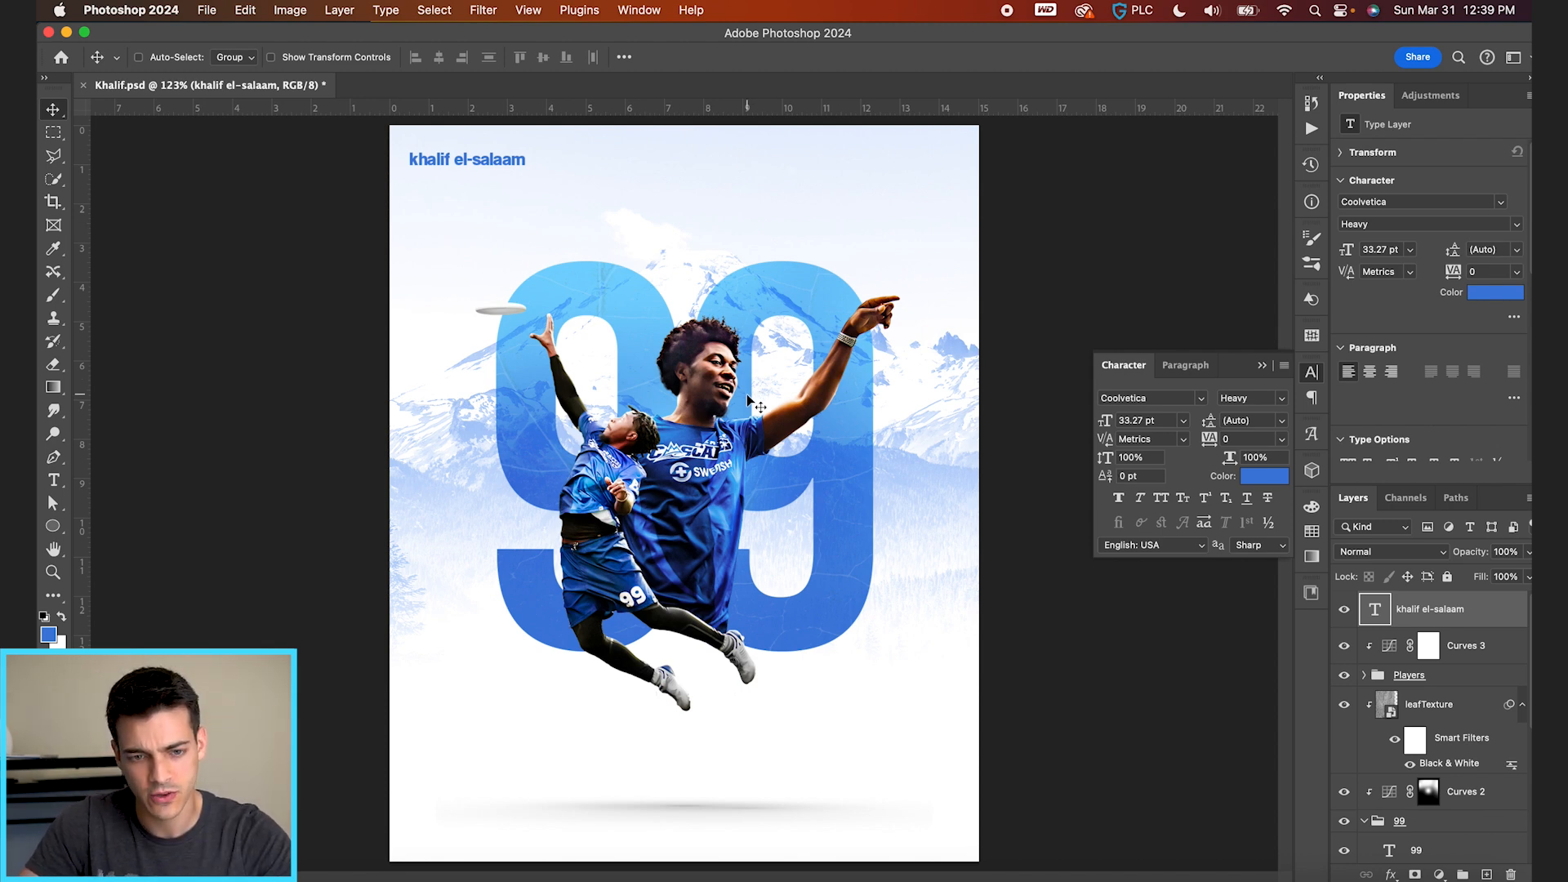
# Set the name text's font size to 24 pt and turn on All Caps
pyautogui.click(1161, 419)
pyautogui.write('24')
pyautogui.press('Return')
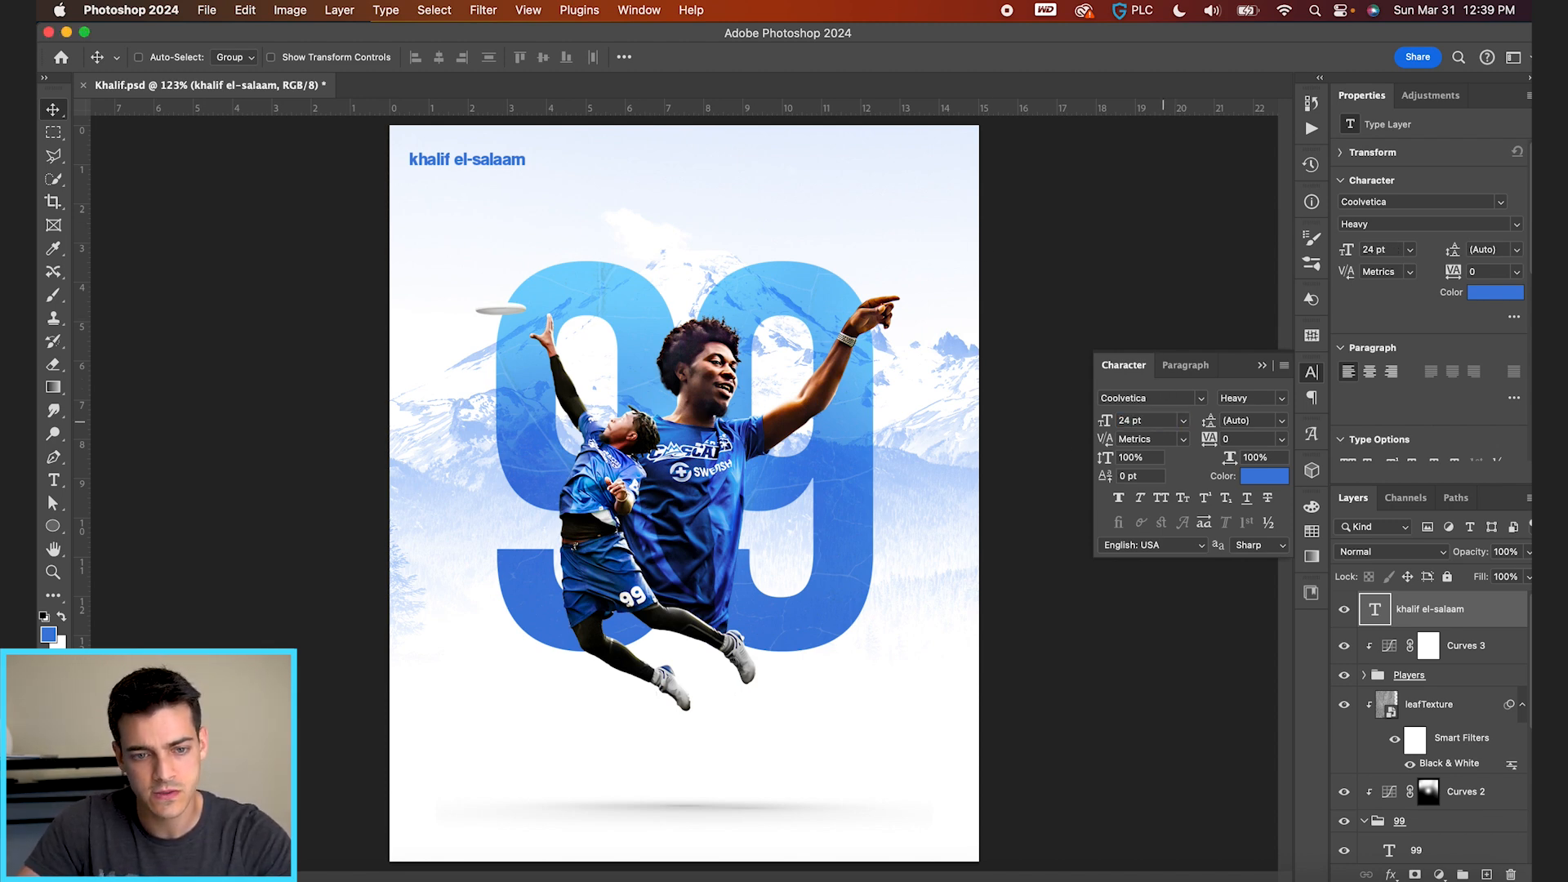
pyautogui.click(1162, 502)
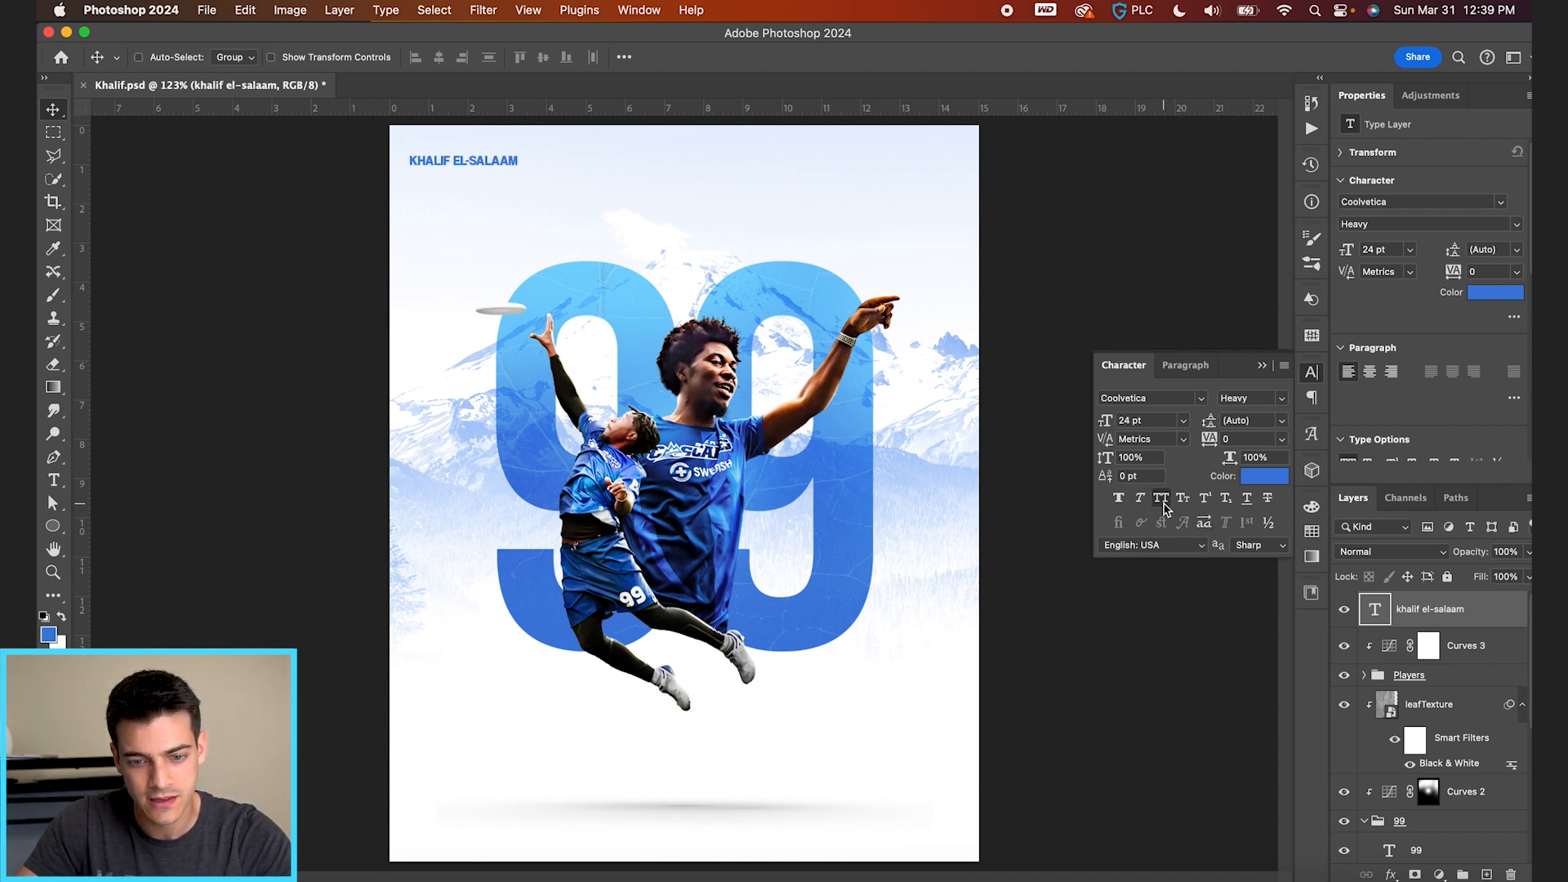
# Nudge the name text up against the grid so its top margin matches its left margin
pyautogui.press('super+apostrophe')
pyautogui.hotkey('shift', 'Up')
pyautogui.hotkey('shift', 'Up')
pyautogui.press('Down')
pyautogui.press('Down')
pyautogui.press('Up')
pyautogui.press('super+plus')
pyautogui.scroll(5, 599, 218)
pyautogui.hscroll(-5, 599, 218)
pyautogui.press('super+apostrophe')
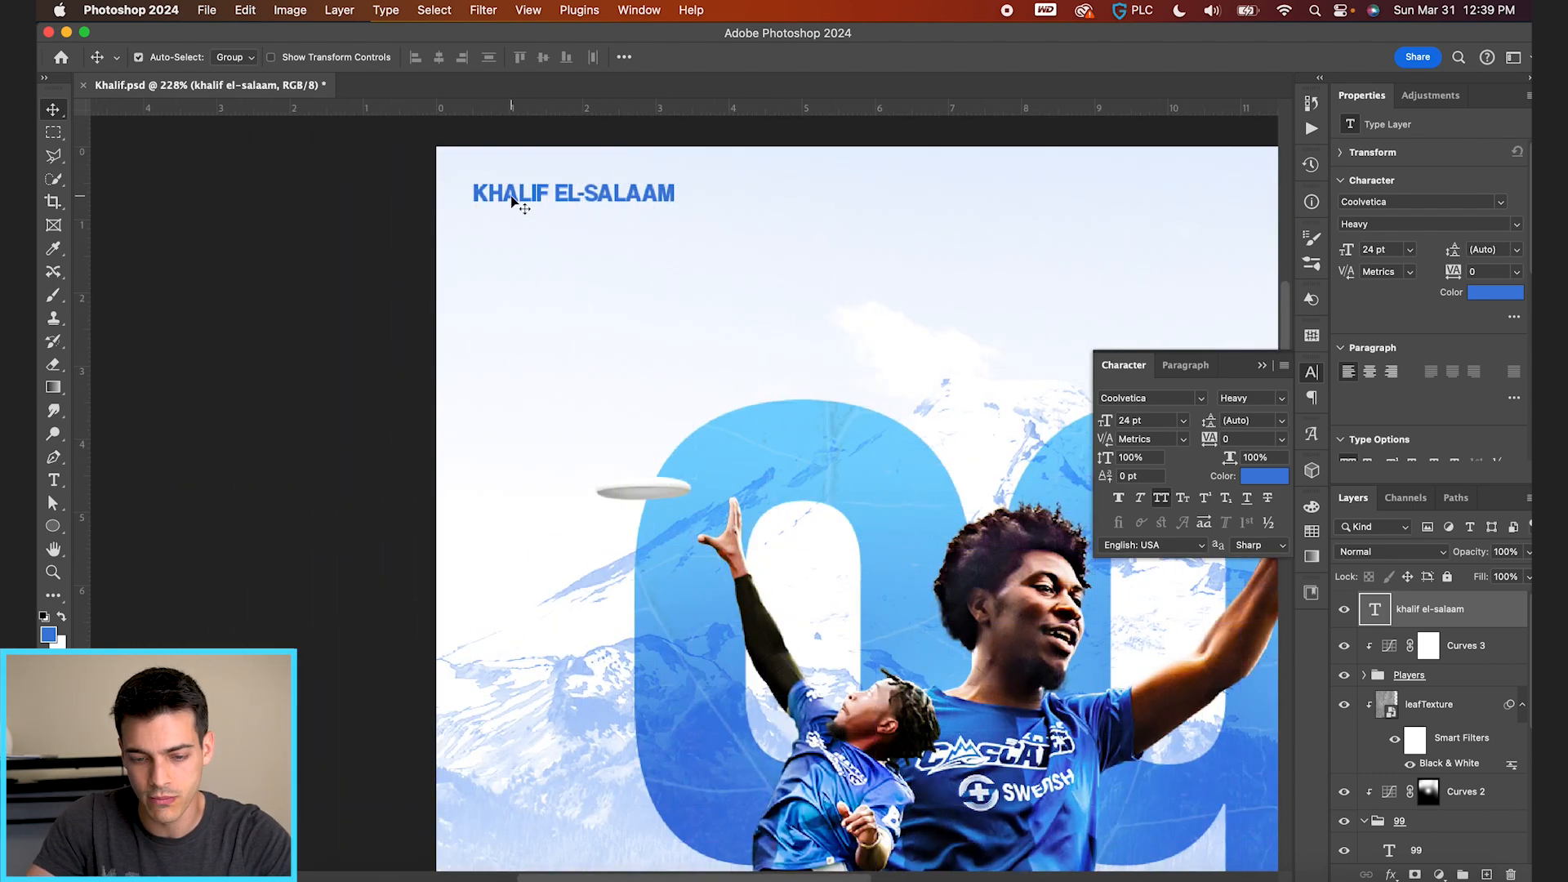
pyautogui.press('super+0')
# Duplicate the name text toward the poster's upper right and change the copy's wording to SEATTLE CASCADES
pyautogui.press('super+j')
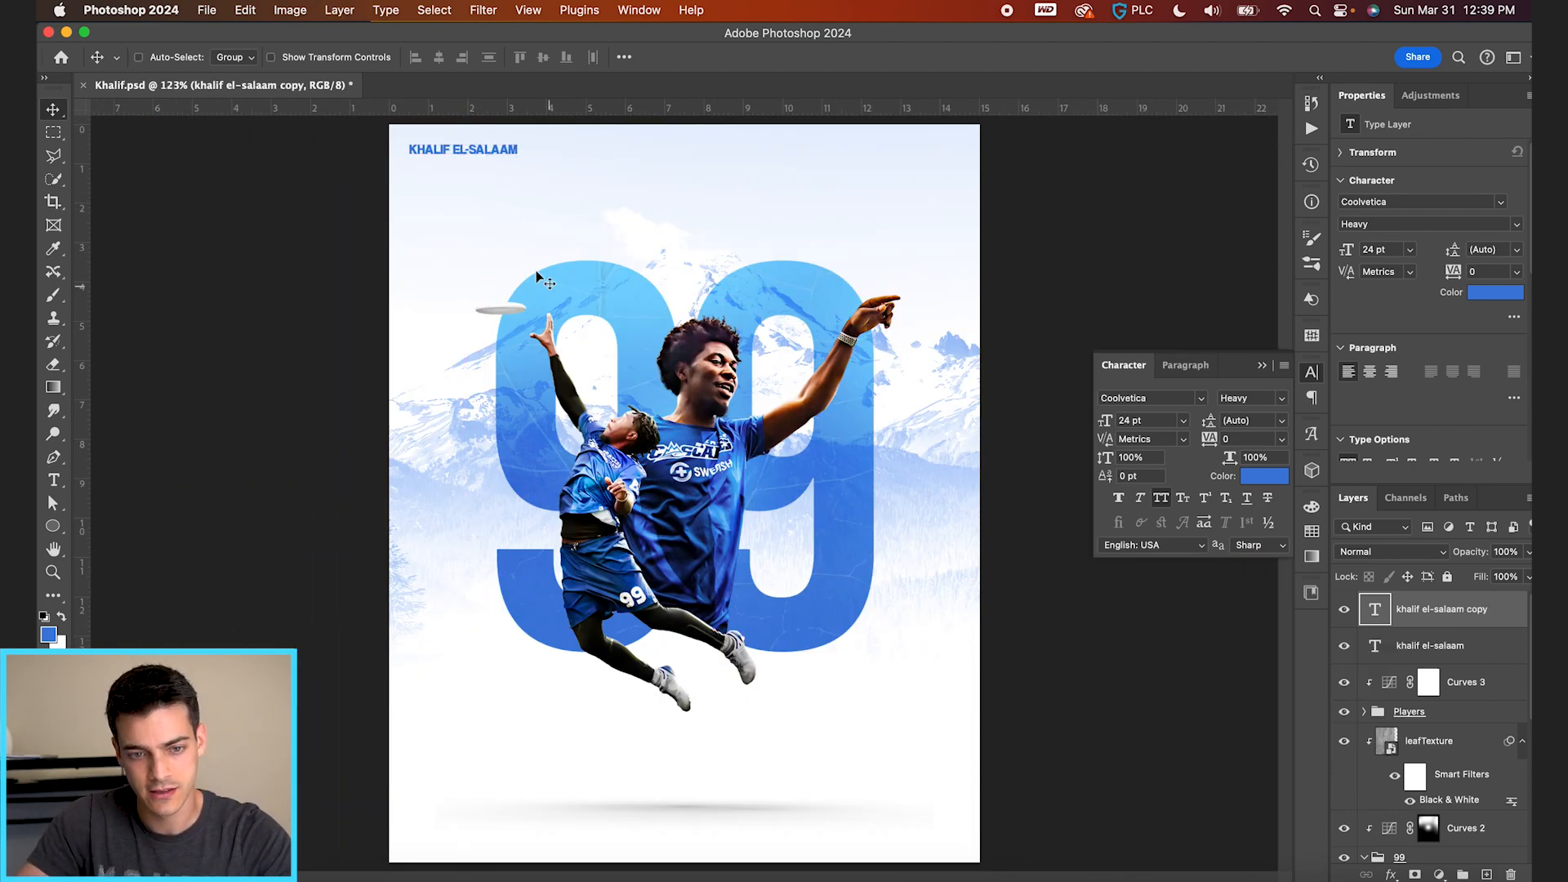
pyautogui.moveTo(543, 298); pyautogui.dragTo(911, 263)
pyautogui.doubleClick(856, 152)
pyautogui.write('SEATTLE CASCADES')
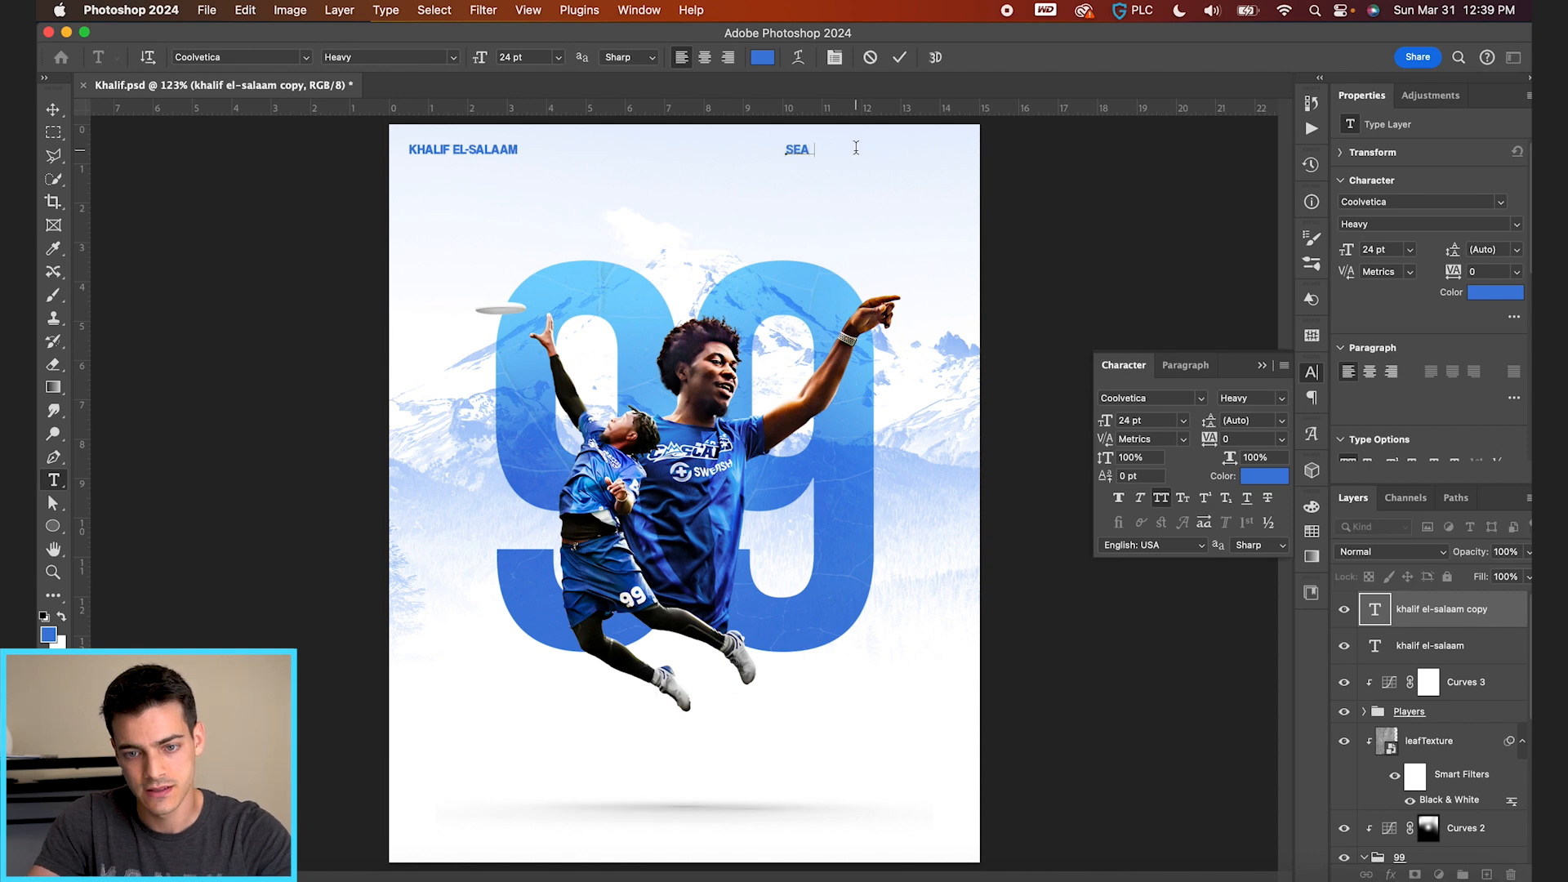
pyautogui.click(900, 58)
pyautogui.press('v')
# Move the SEATTLE CASCADES text right against the grid to the poster's right margin, mirroring the name text
pyautogui.moveTo(859, 221); pyautogui.dragTo(904, 220)
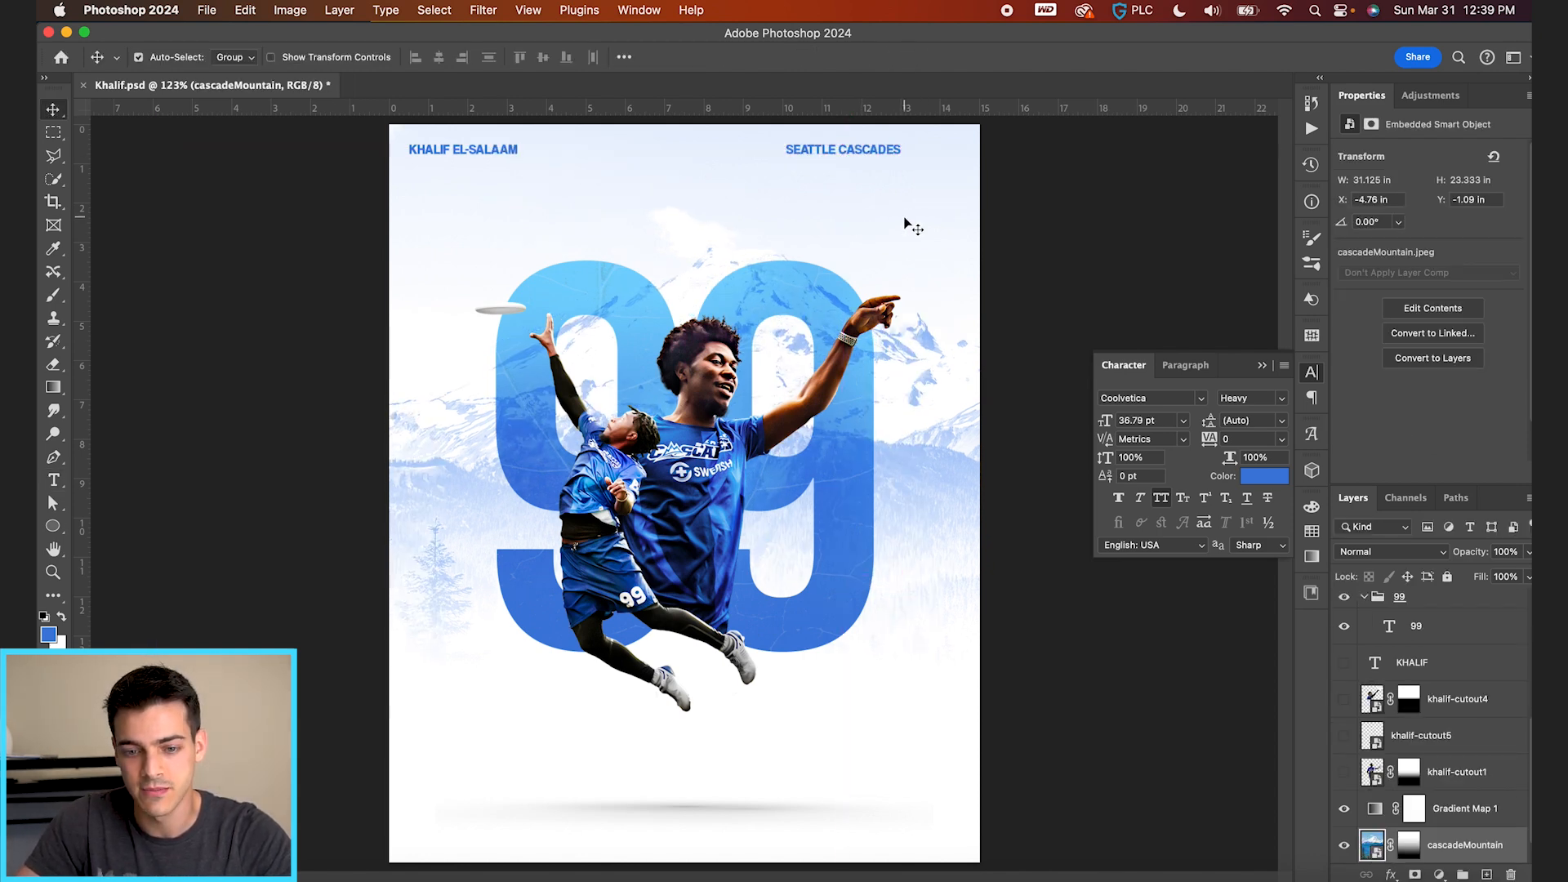
pyautogui.scroll(5, 1479, 711)
pyautogui.click(1435, 613)
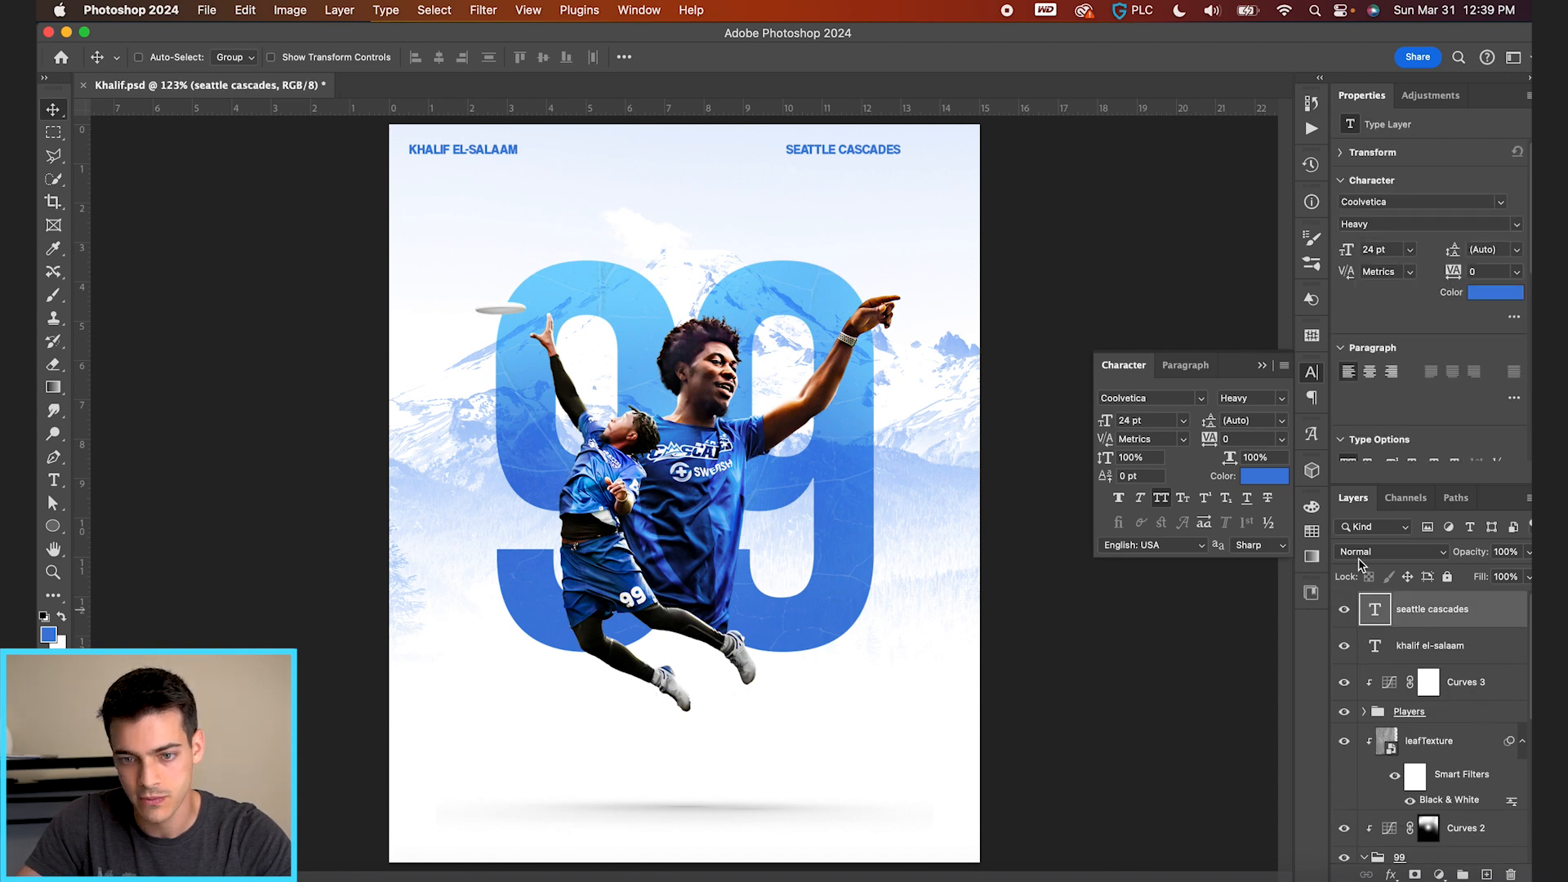
pyautogui.moveTo(934, 209); pyautogui.dragTo(949, 210)
pyautogui.press("super+'")
pyautogui.hotkey('shift', 'Right')
pyautogui.hotkey('shift', 'Right')
pyautogui.hotkey('shift', 'Right')
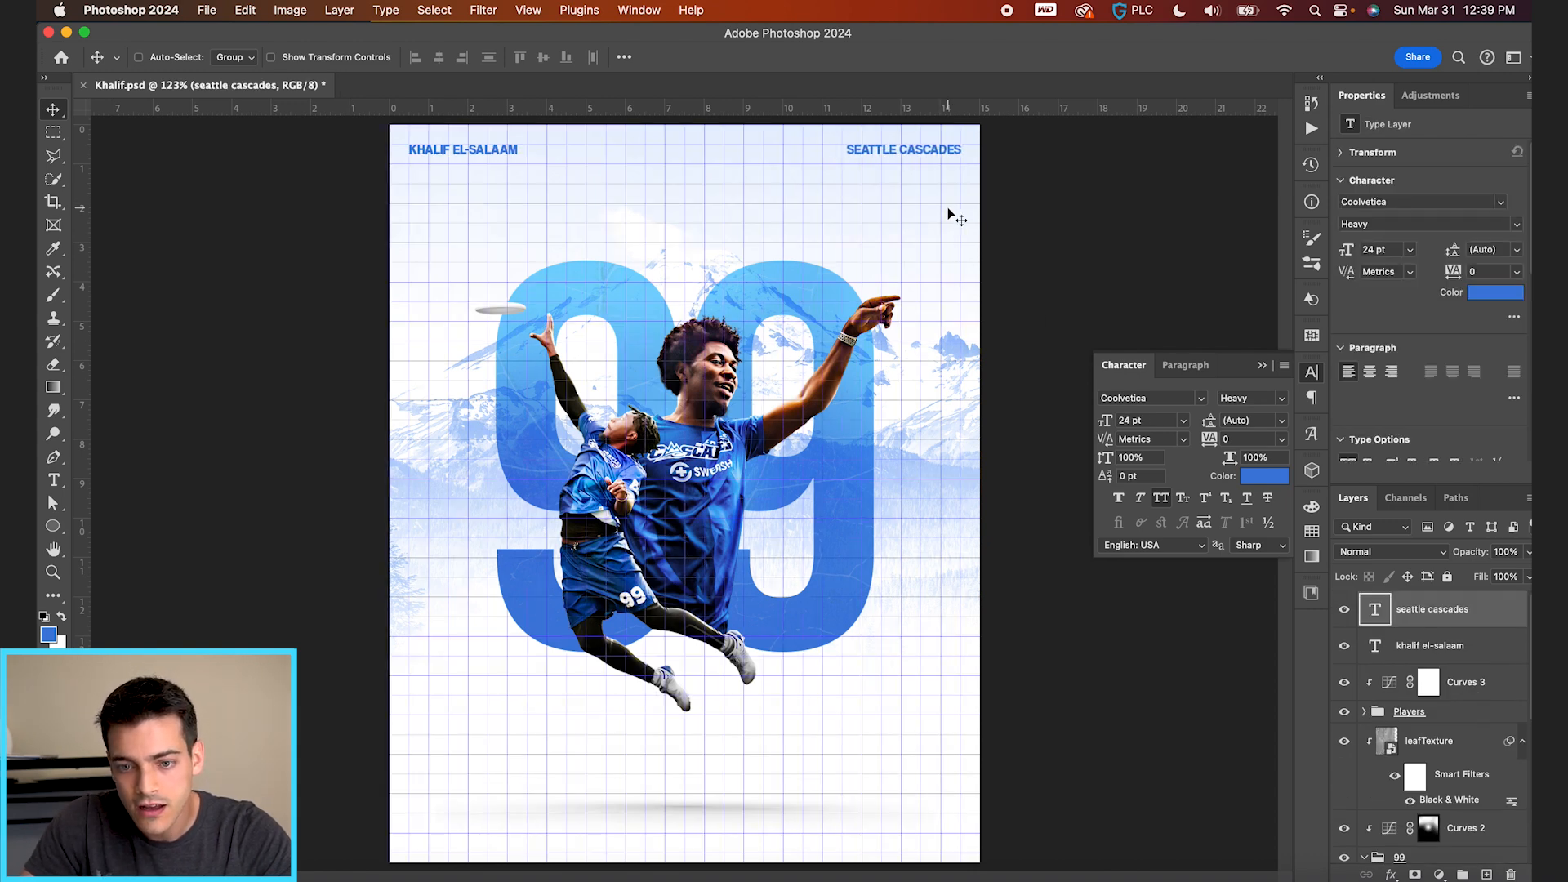
pyautogui.press("super+'")
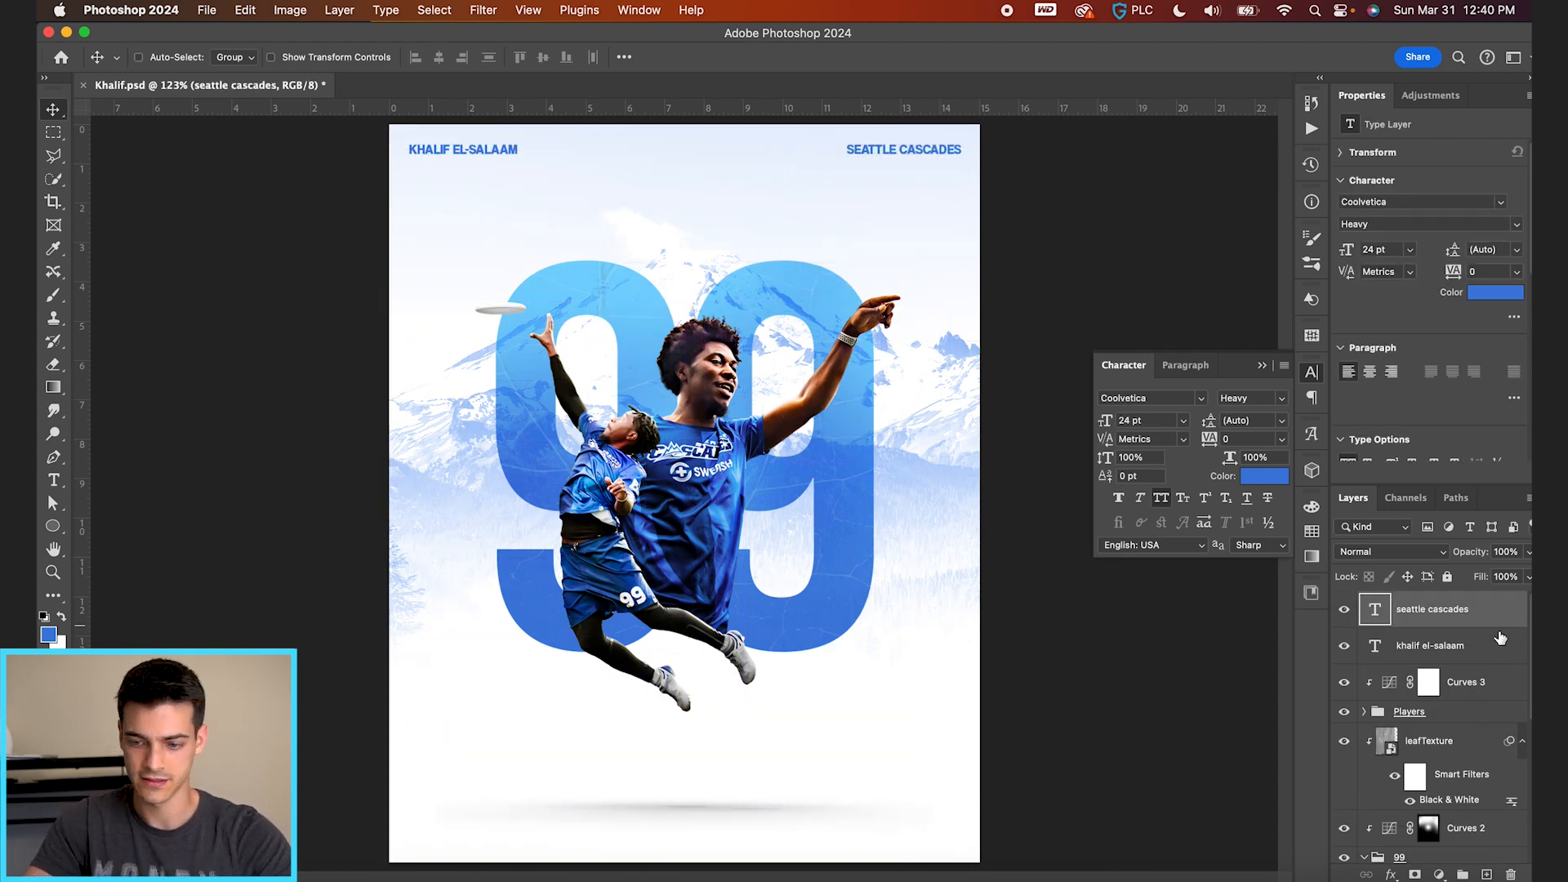
# Try placing copies of both header texts along the poster's bottom edge, and delete the copies
pyautogui.keyDown('shift'); pyautogui.click(1458, 651); pyautogui.keyUp('shift')
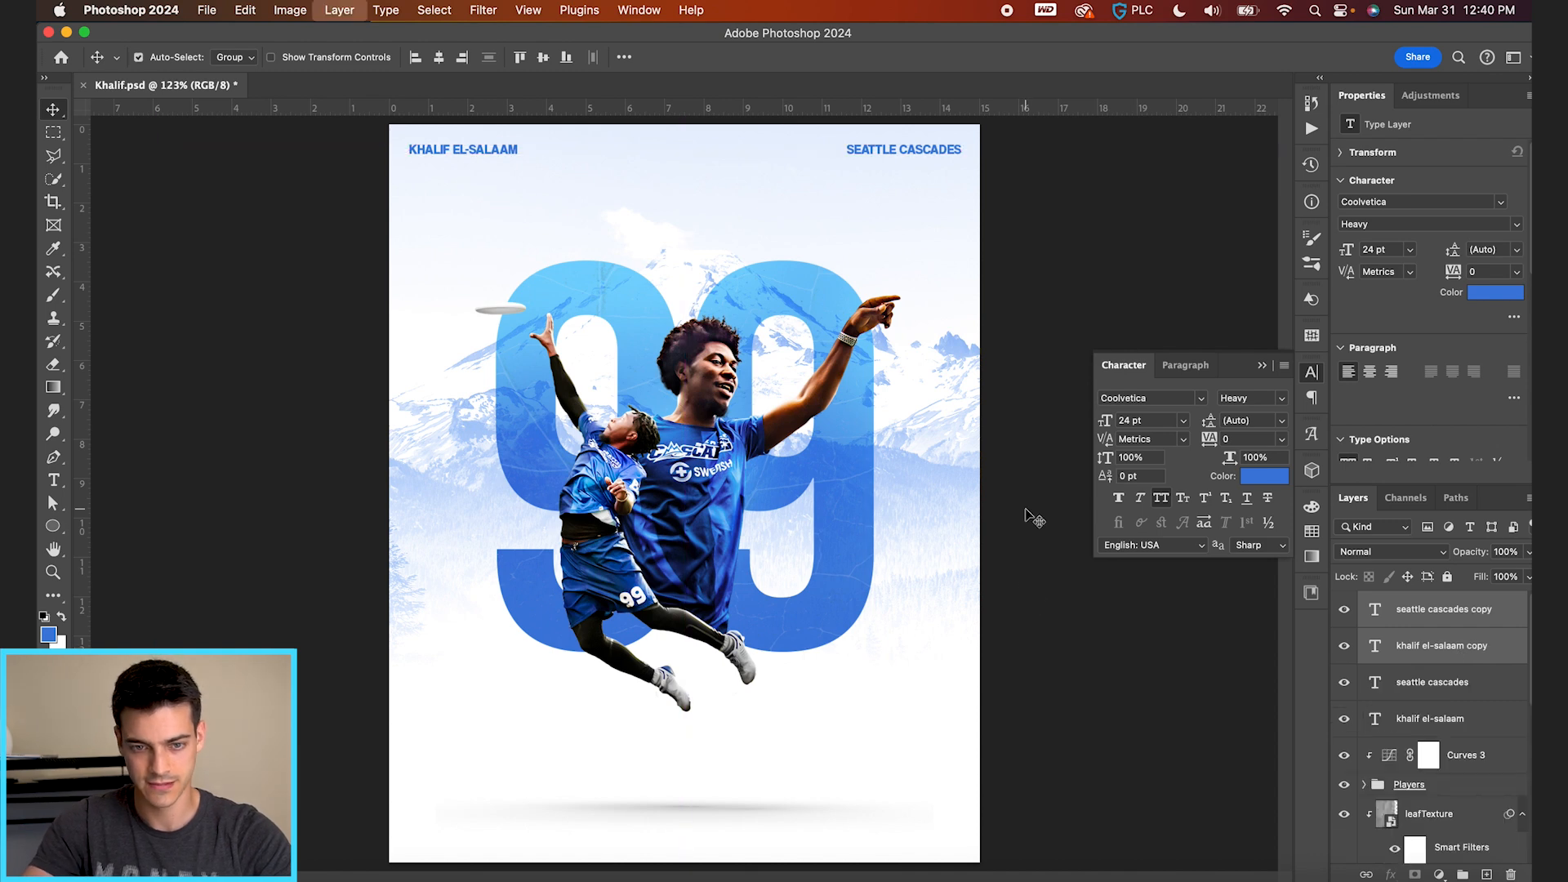
pyautogui.moveTo(888, 158); pyautogui.dragTo(888, 821)
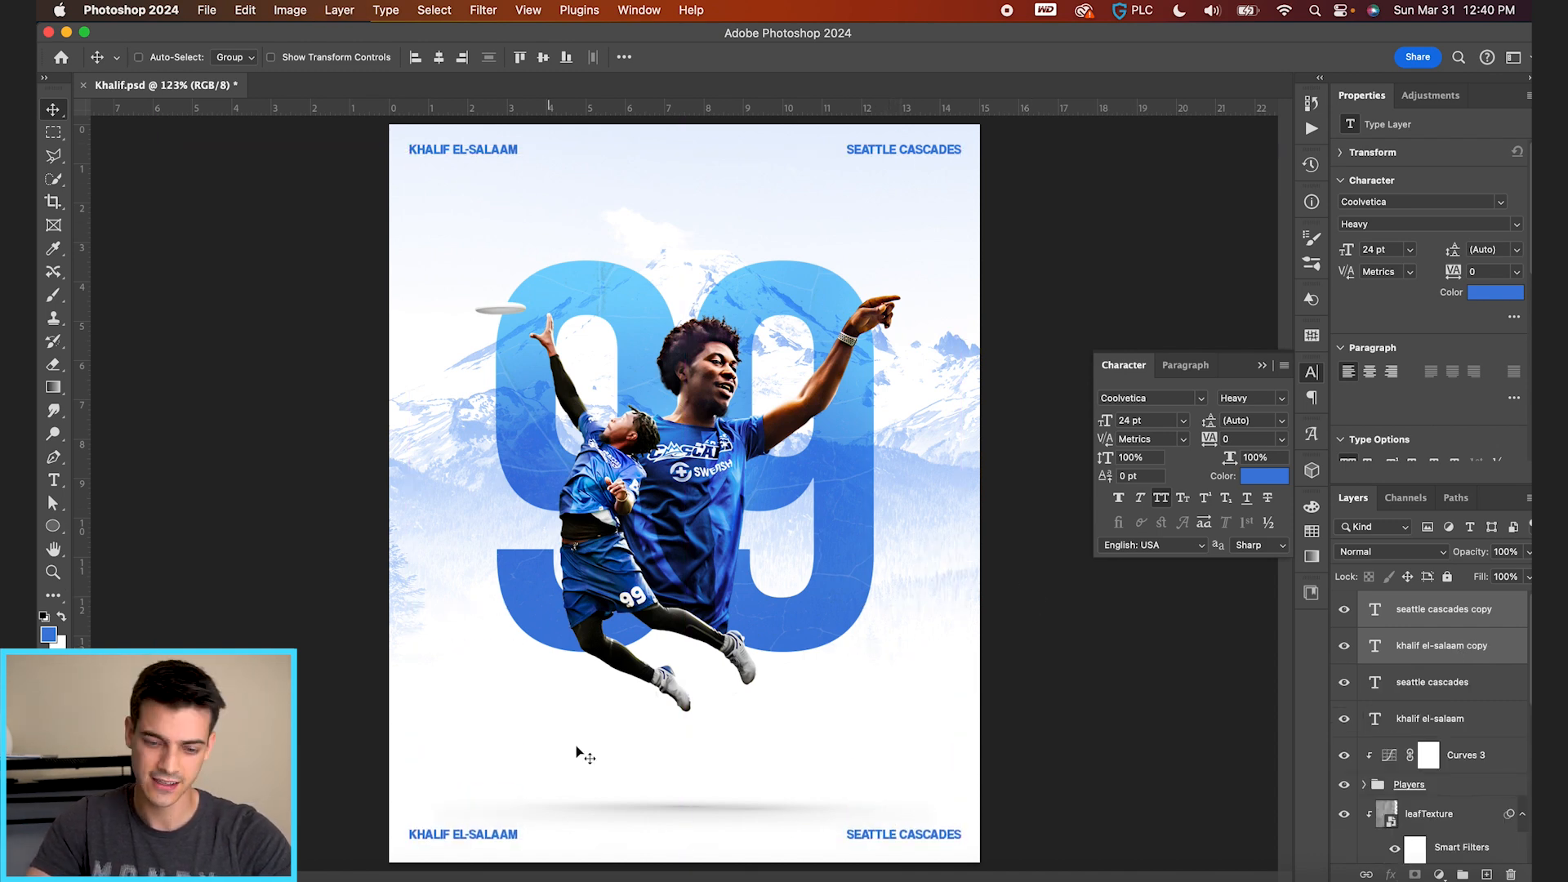
pyautogui.press('BackSpace')
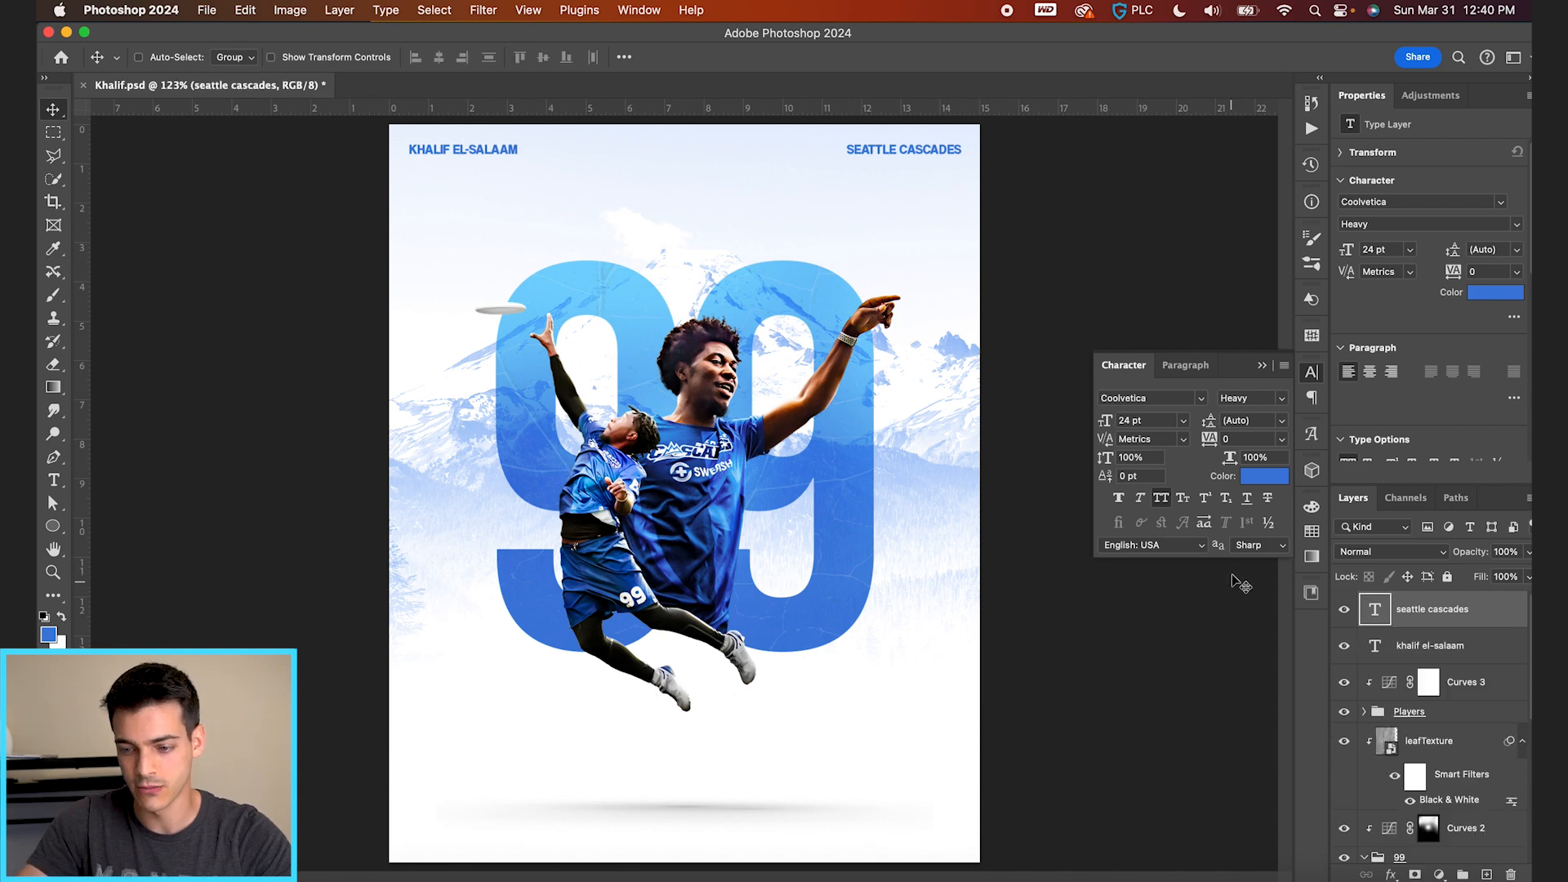
# Open the AUDL library and expand its Seattle Cascades group to reach the team logos
pyautogui.click(1312, 593)
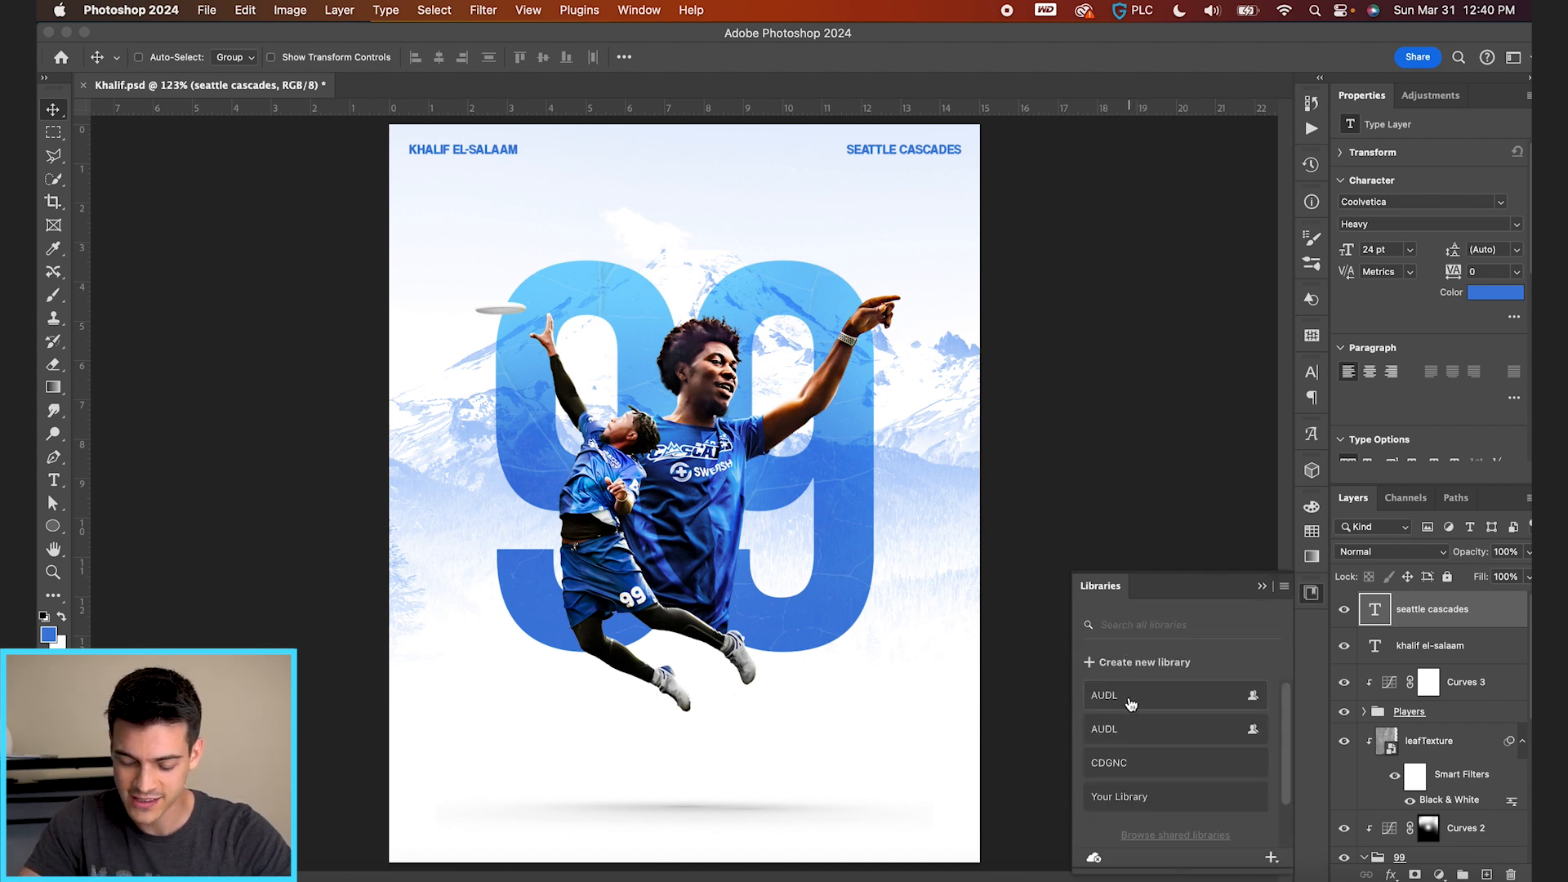
pyautogui.click(1130, 703)
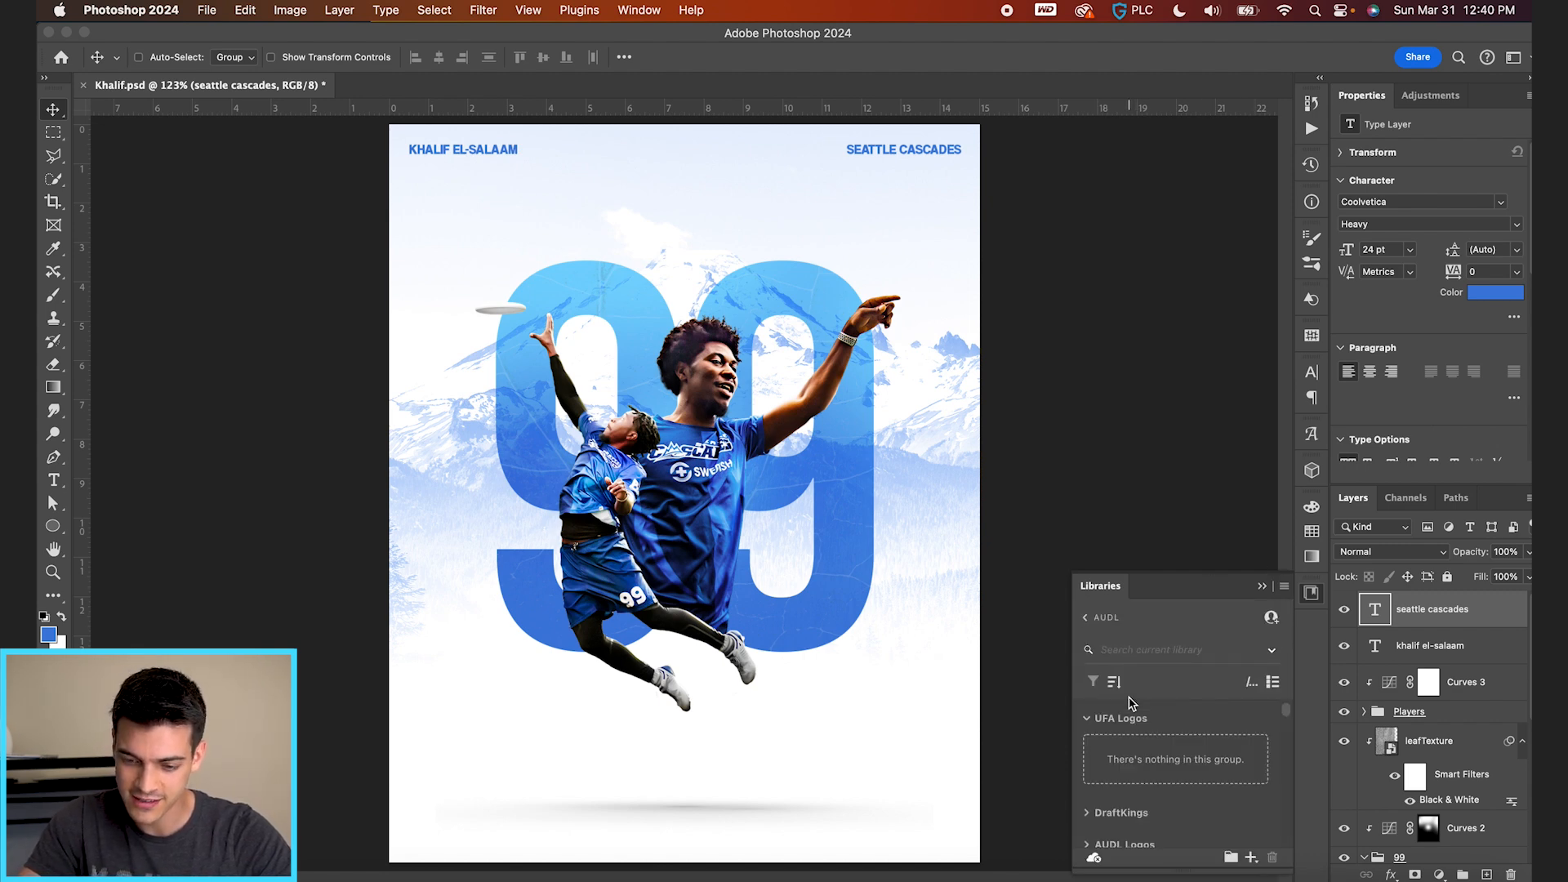
pyautogui.click(1087, 720)
pyautogui.scroll(-5, 1107, 744)
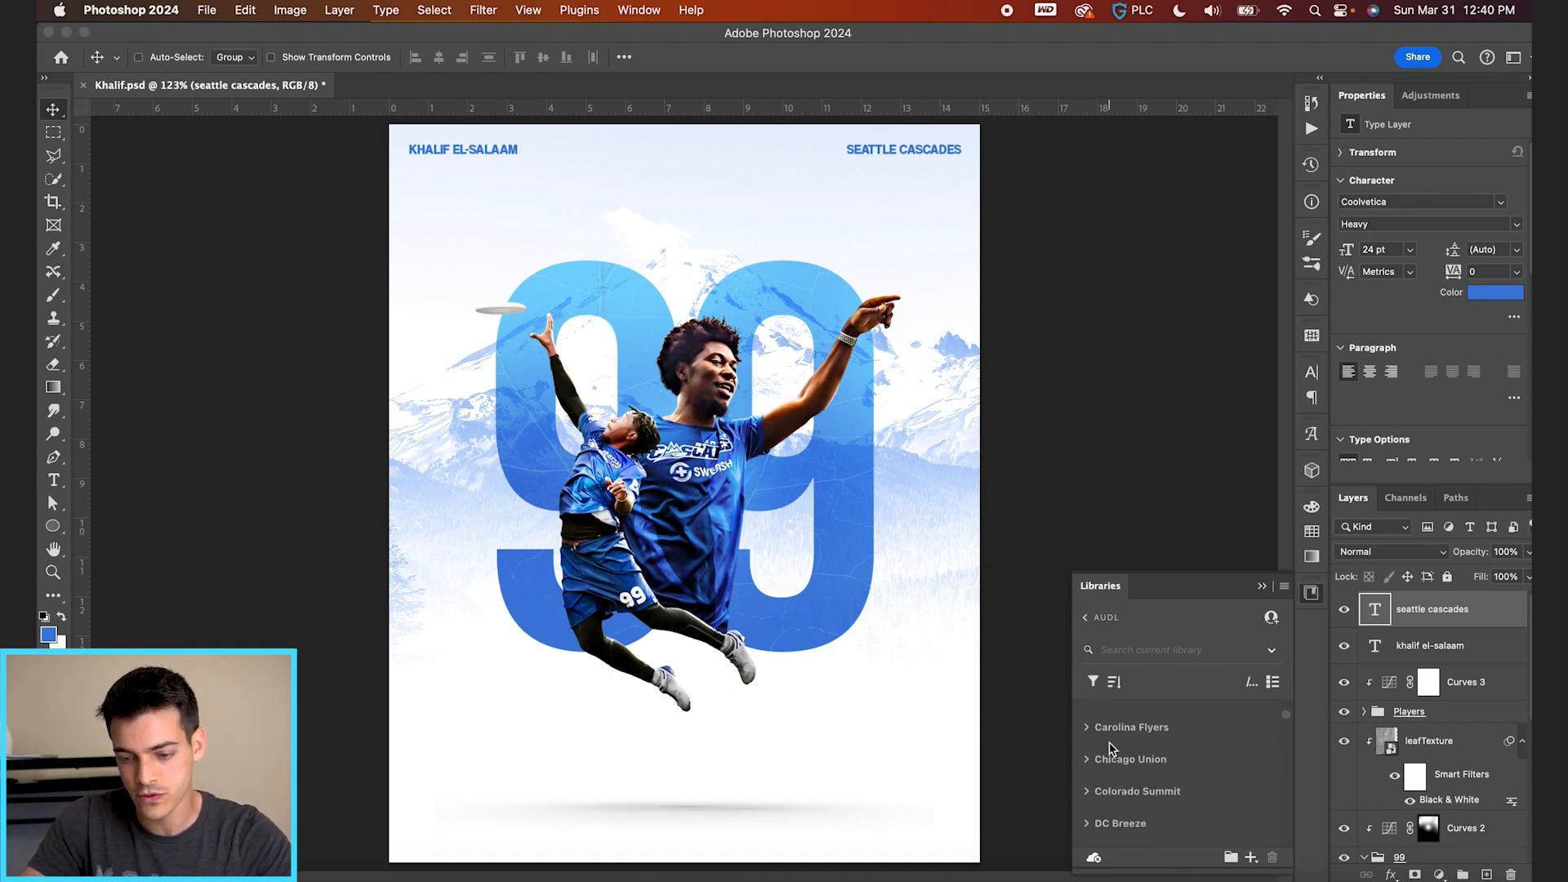
pyautogui.scroll(-6, 1109, 748)
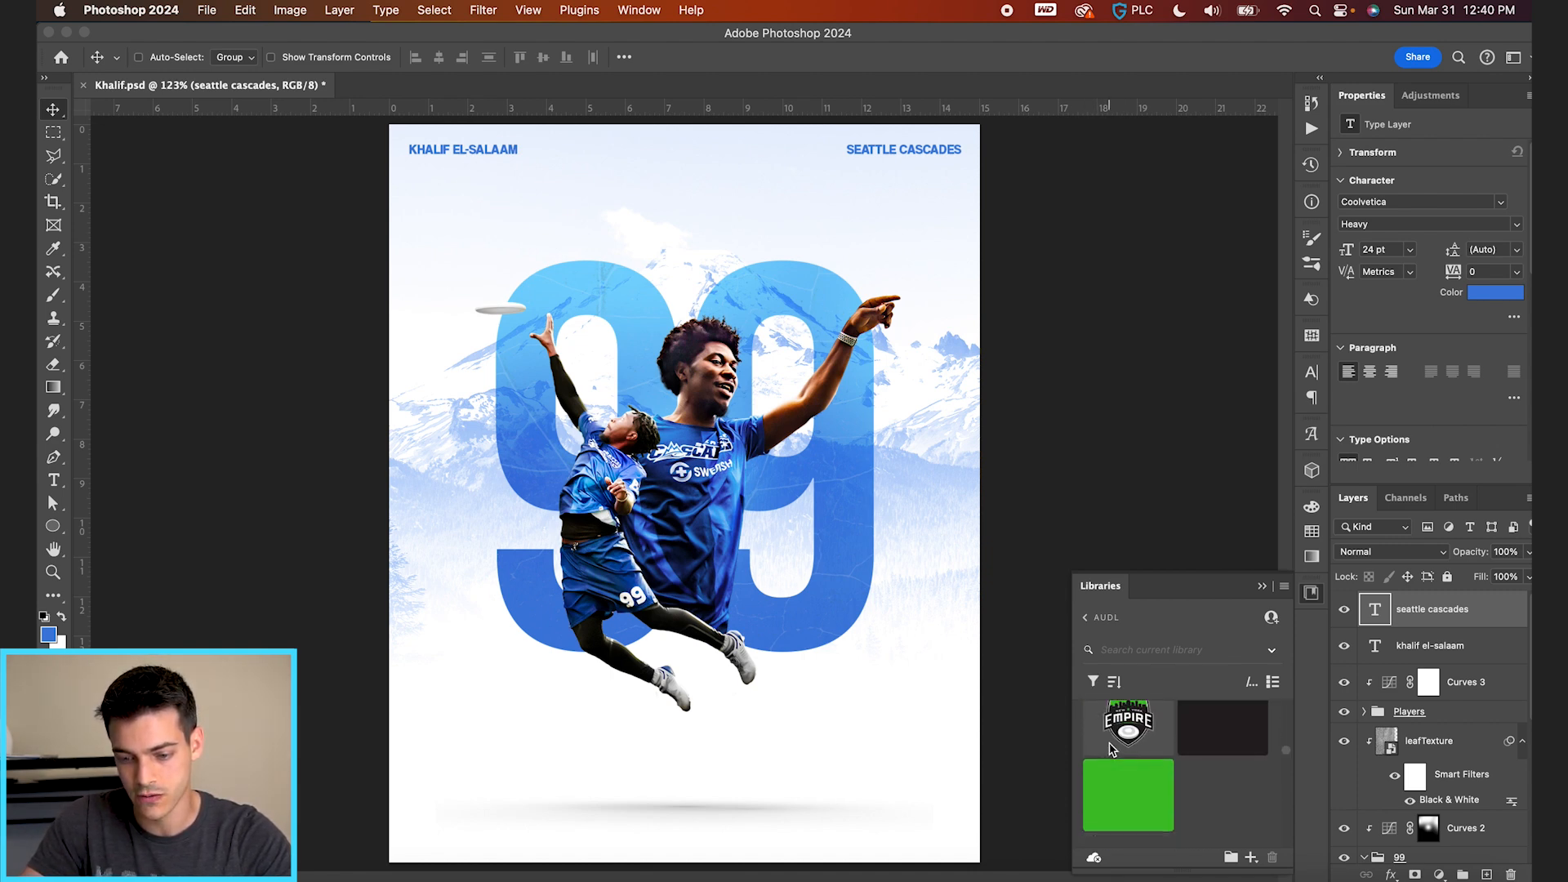
pyautogui.scroll(-1, 1109, 747)
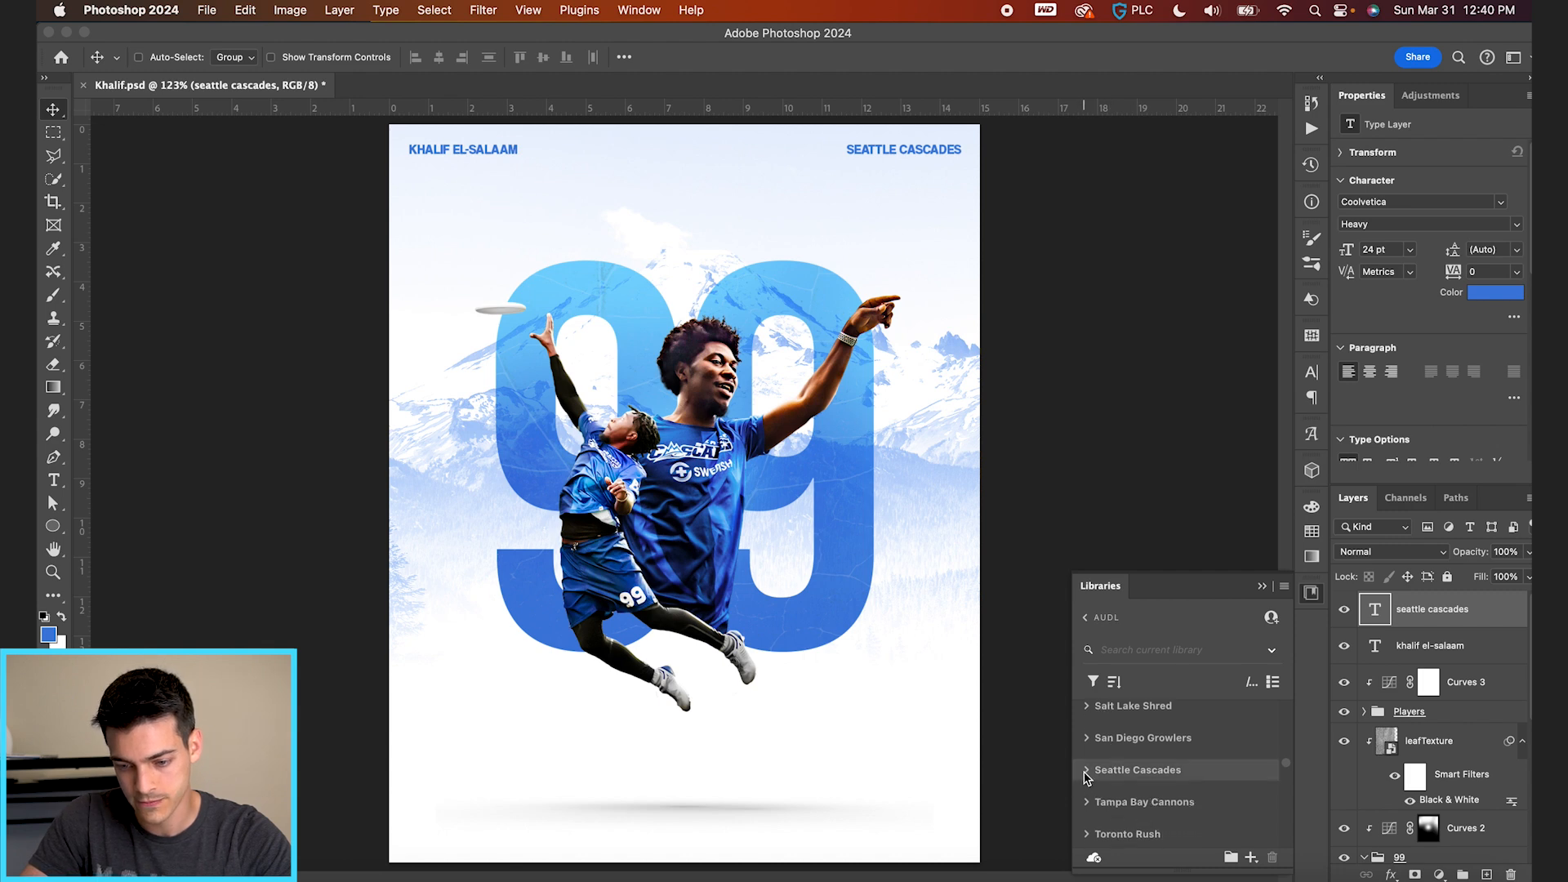
pyautogui.click(1089, 770)
pyautogui.scroll(-2, 1091, 772)
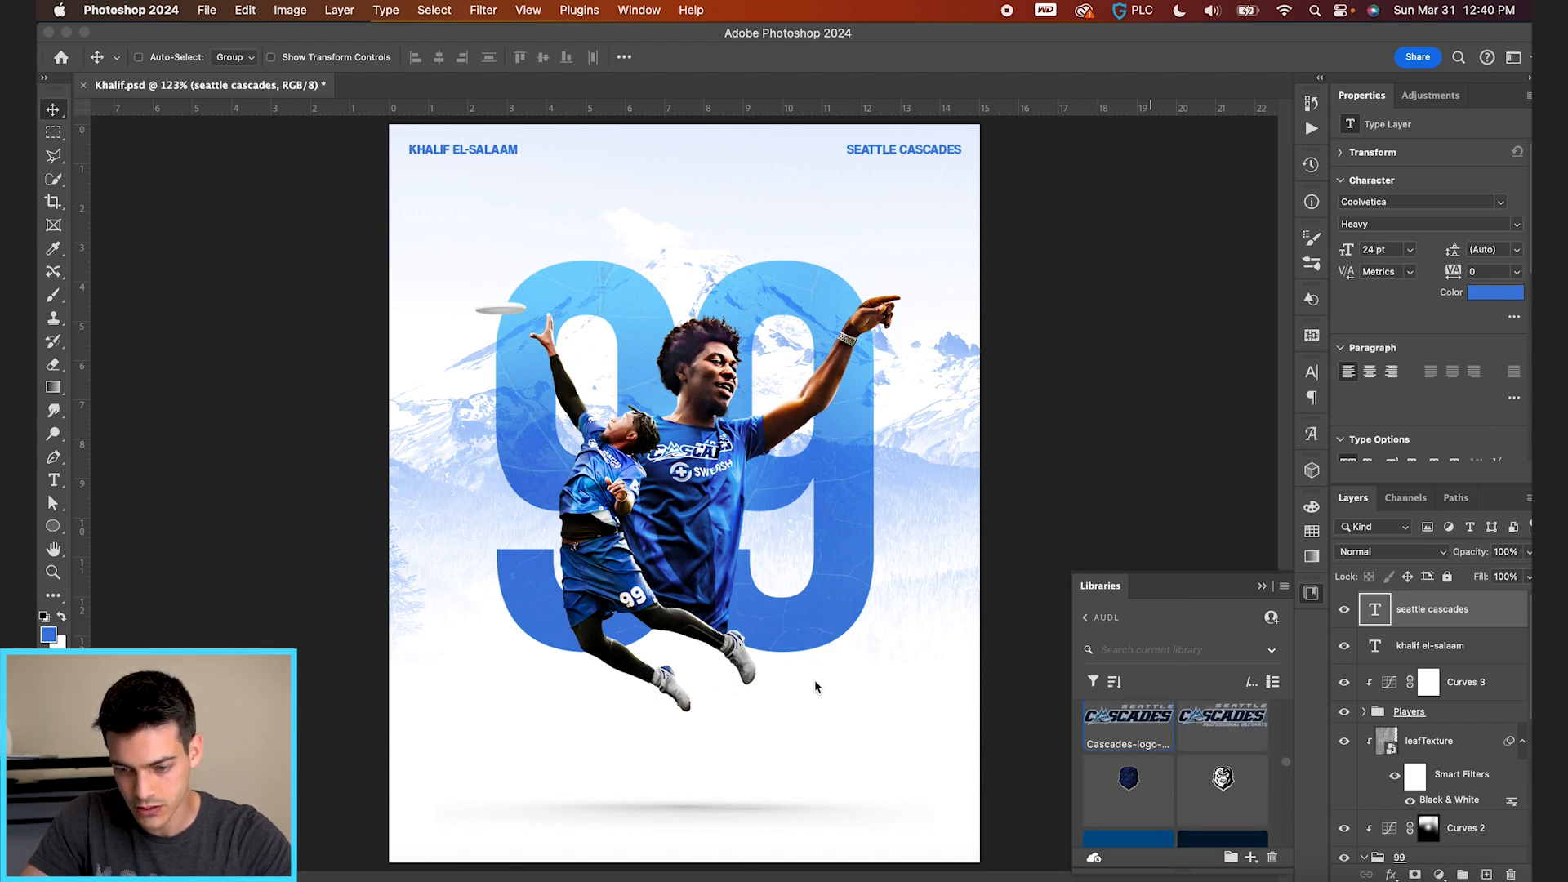
# Try placing the dark-background Cascades logo between the header texts, scaled to about 1.7 in wide, and delete it
pyautogui.moveTo(735, 695); pyautogui.dragTo(734, 697)
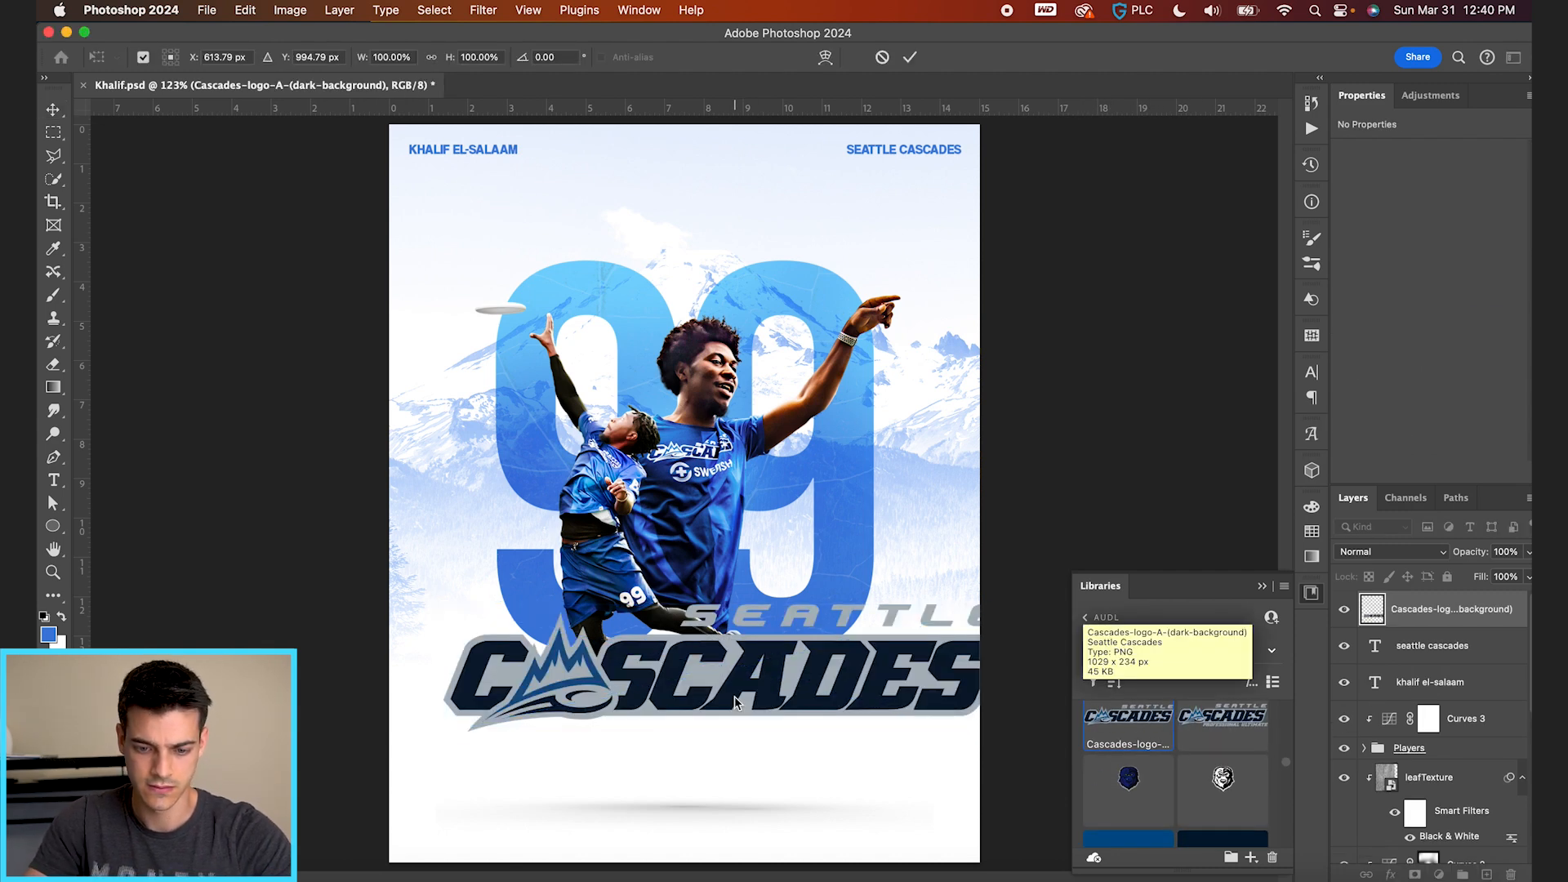
pyautogui.moveTo(1006, 604); pyautogui.dragTo(753, 193)
pyautogui.press('Return')
pyautogui.hotkey('ctrl', 't')
pyautogui.press('Return')
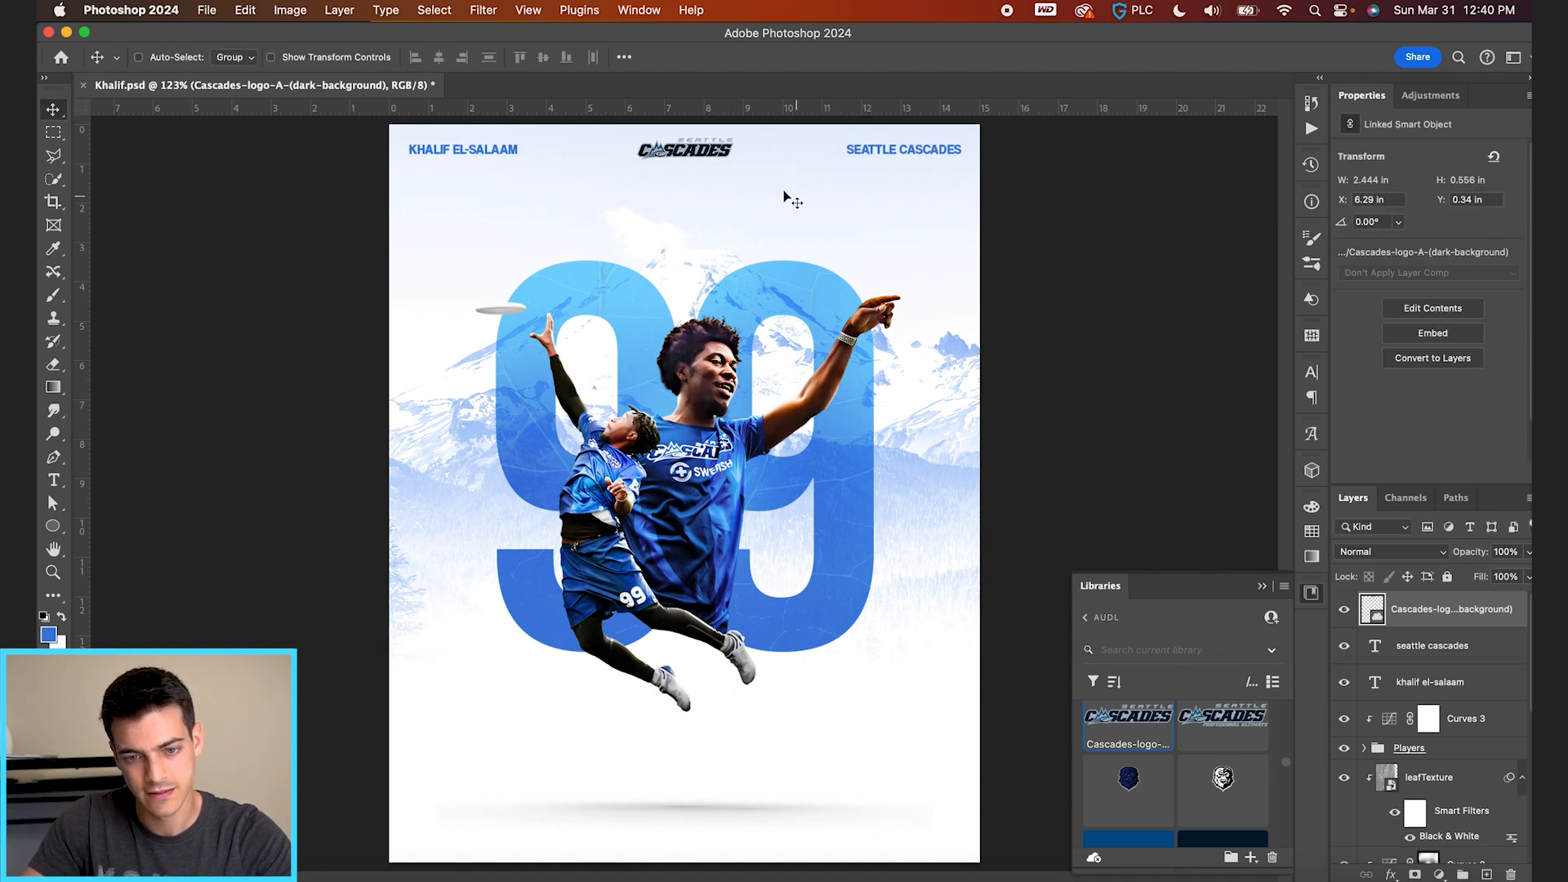
pyautogui.press('super+t')
pyautogui.moveTo(733, 159); pyautogui.dragTo(719, 156)
pyautogui.press('Return')
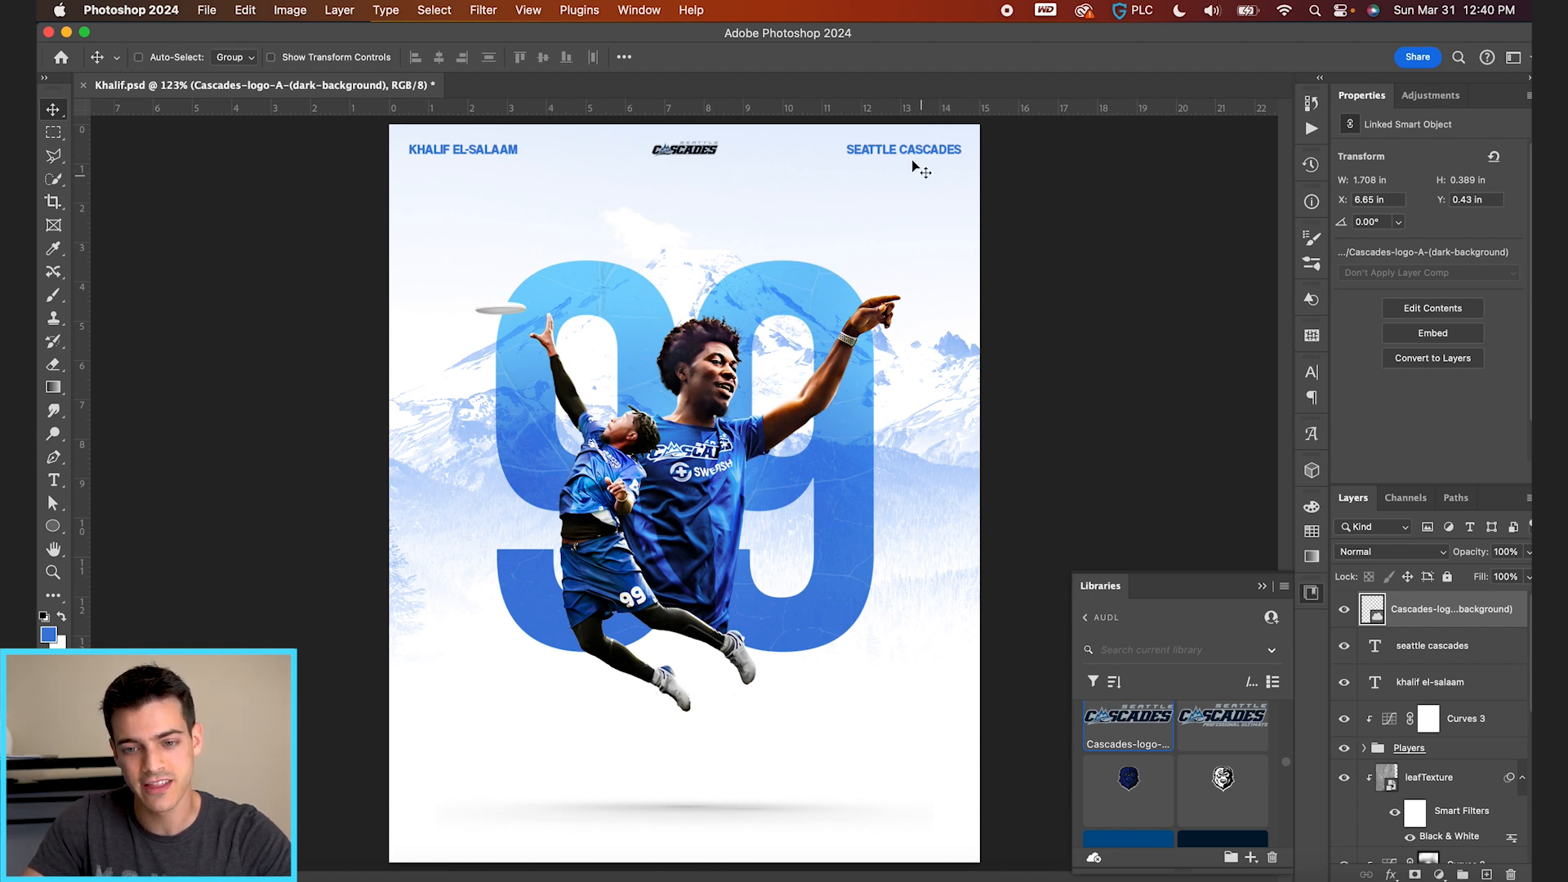
pyautogui.press('BackSpace')
# Center the SEATTLE CASCADES text horizontally on the poster
pyautogui.press('super+d')
pyautogui.press('super+a')
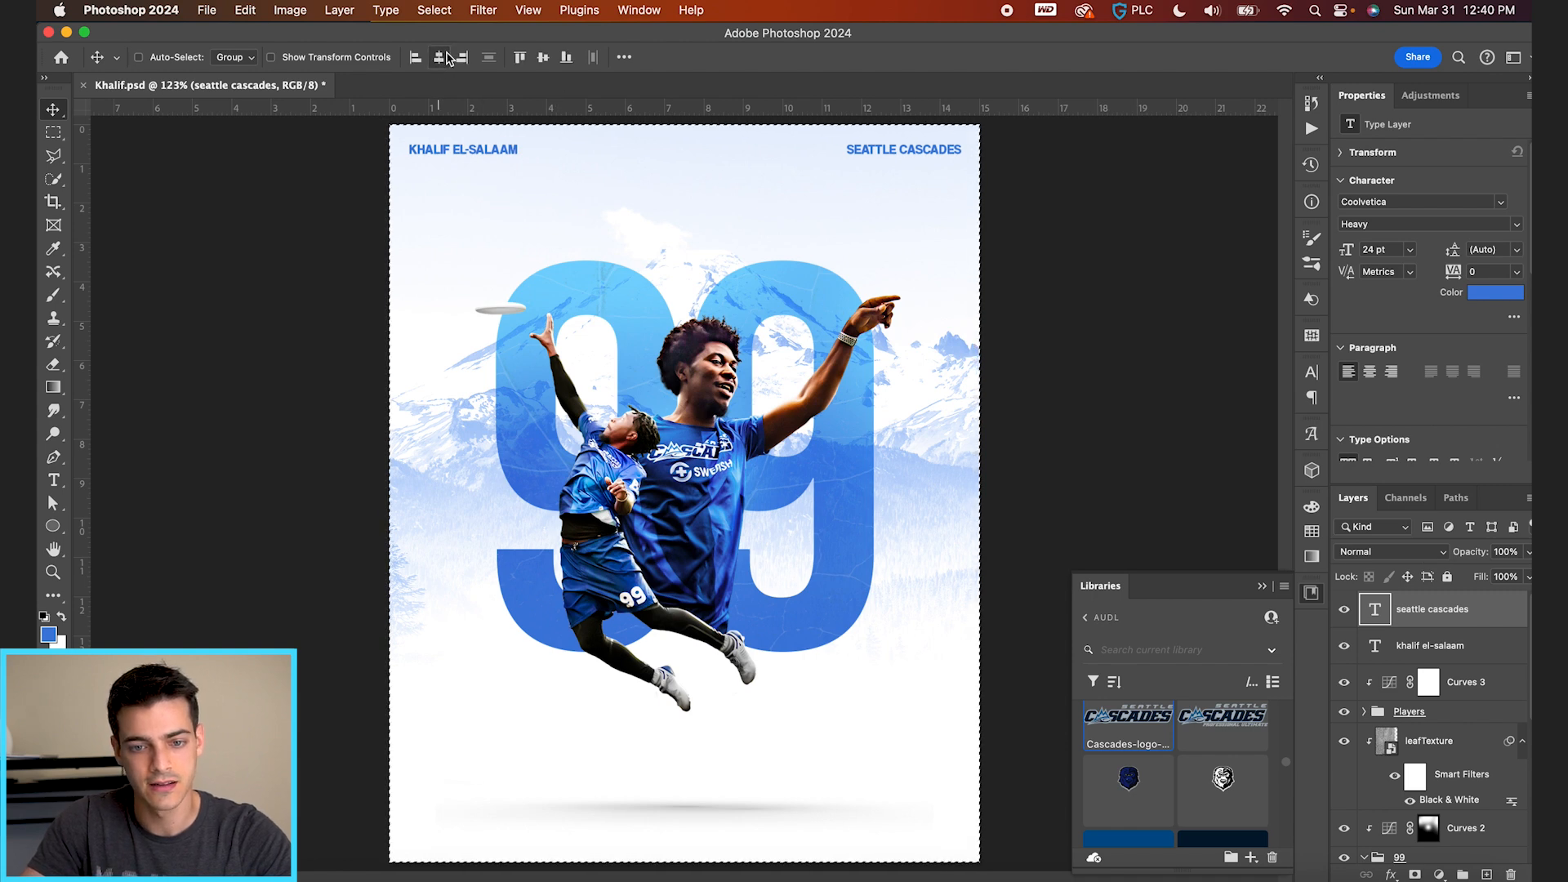
pyautogui.click(446, 57)
pyautogui.press('super+d')
# Duplicate the SEATTLE CASCADES text toward the poster's upper right and change the copy's wording to NUMBER NINETY-NINE
pyautogui.press('super+j')
pyautogui.moveTo(767, 202); pyautogui.dragTo(893, 196)
pyautogui.press('t')
pyautogui.click(895, 155)
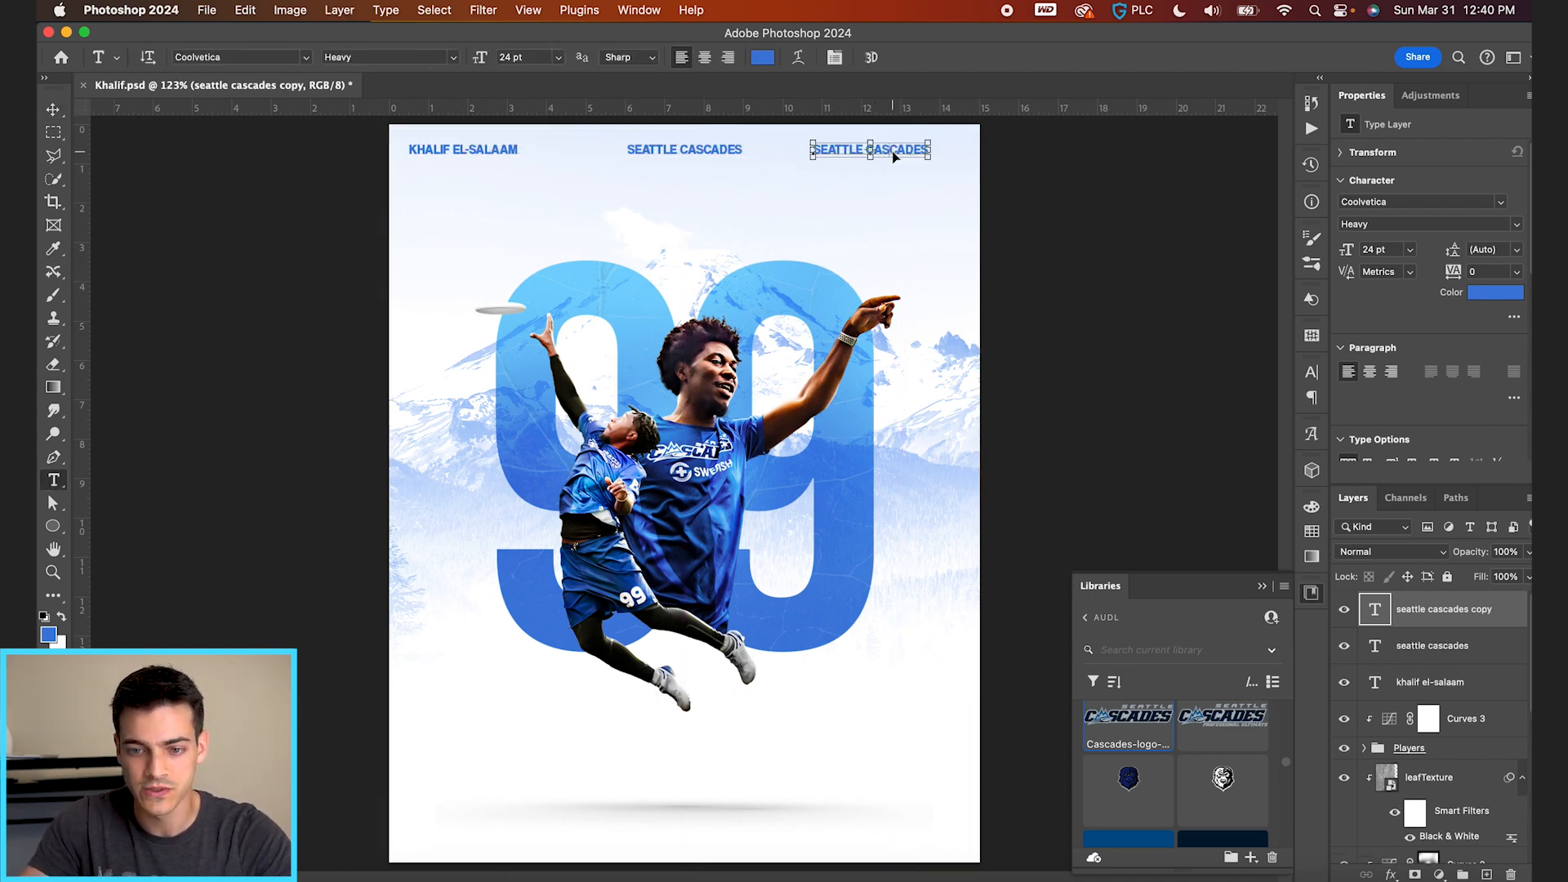
pyautogui.write('NUMBER NINETY-NINE')
pyautogui.click(899, 57)
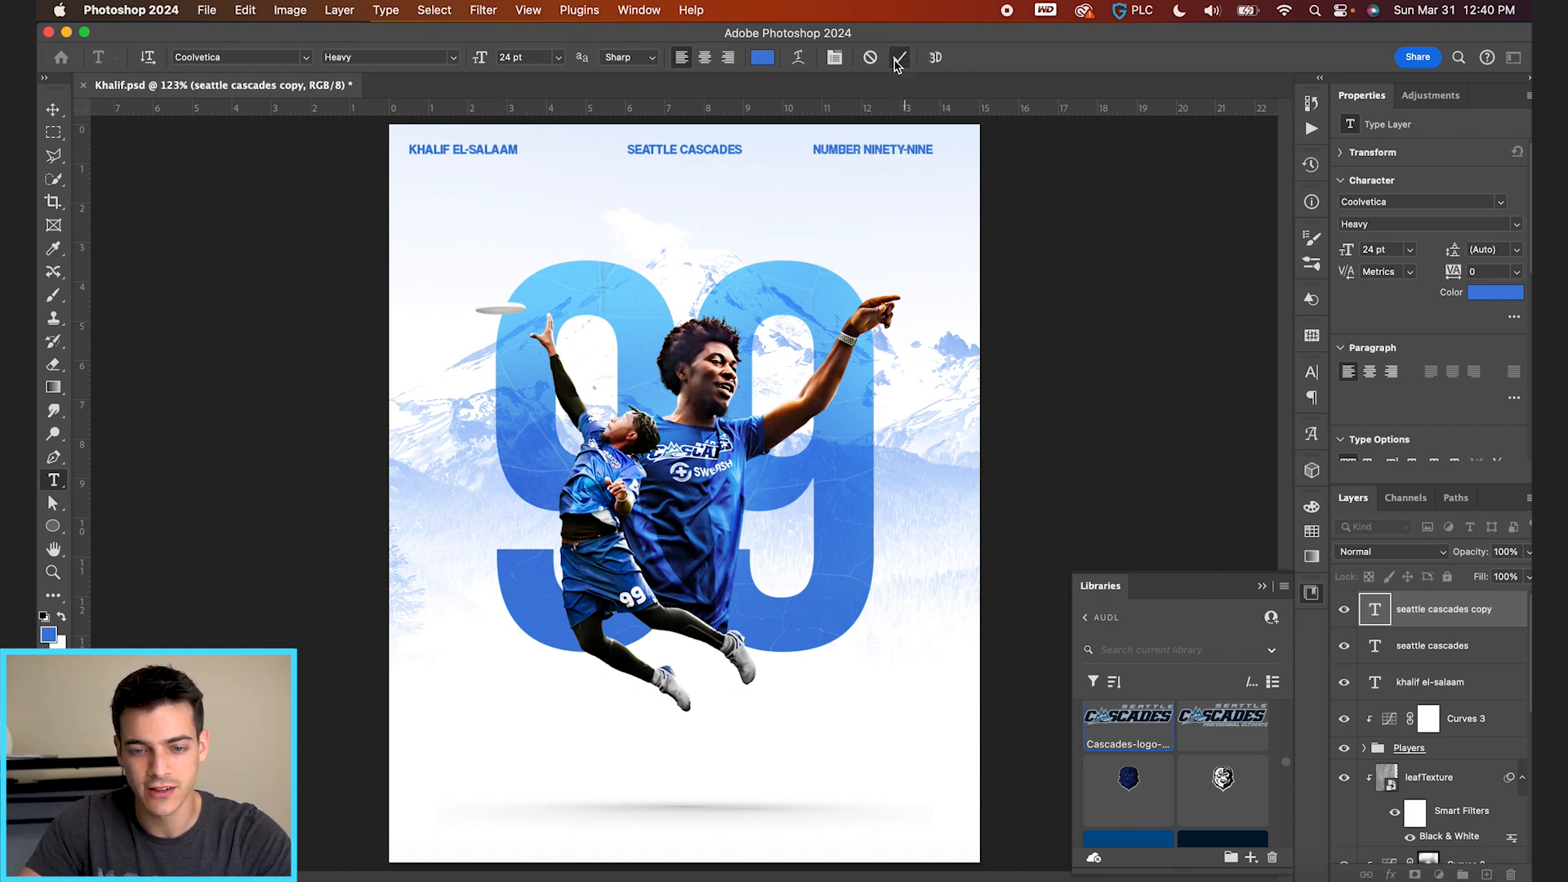
# Right-align the NUMBER NINETY-NINE text and move it against the grid line two squares in from the poster's right edge
pyautogui.press('v')
pyautogui.press('t')
pyautogui.click(726, 57)
pyautogui.press('v')
pyautogui.moveTo(814, 184); pyautogui.dragTo(918, 186)
pyautogui.press("super+'")
pyautogui.hotkey('shift', 'Right')
pyautogui.hotkey('shift', 'Right')
pyautogui.hotkey('shift', 'Right')
pyautogui.hotkey('shift', 'Right')
pyautogui.hotkey('shift', 'Right')
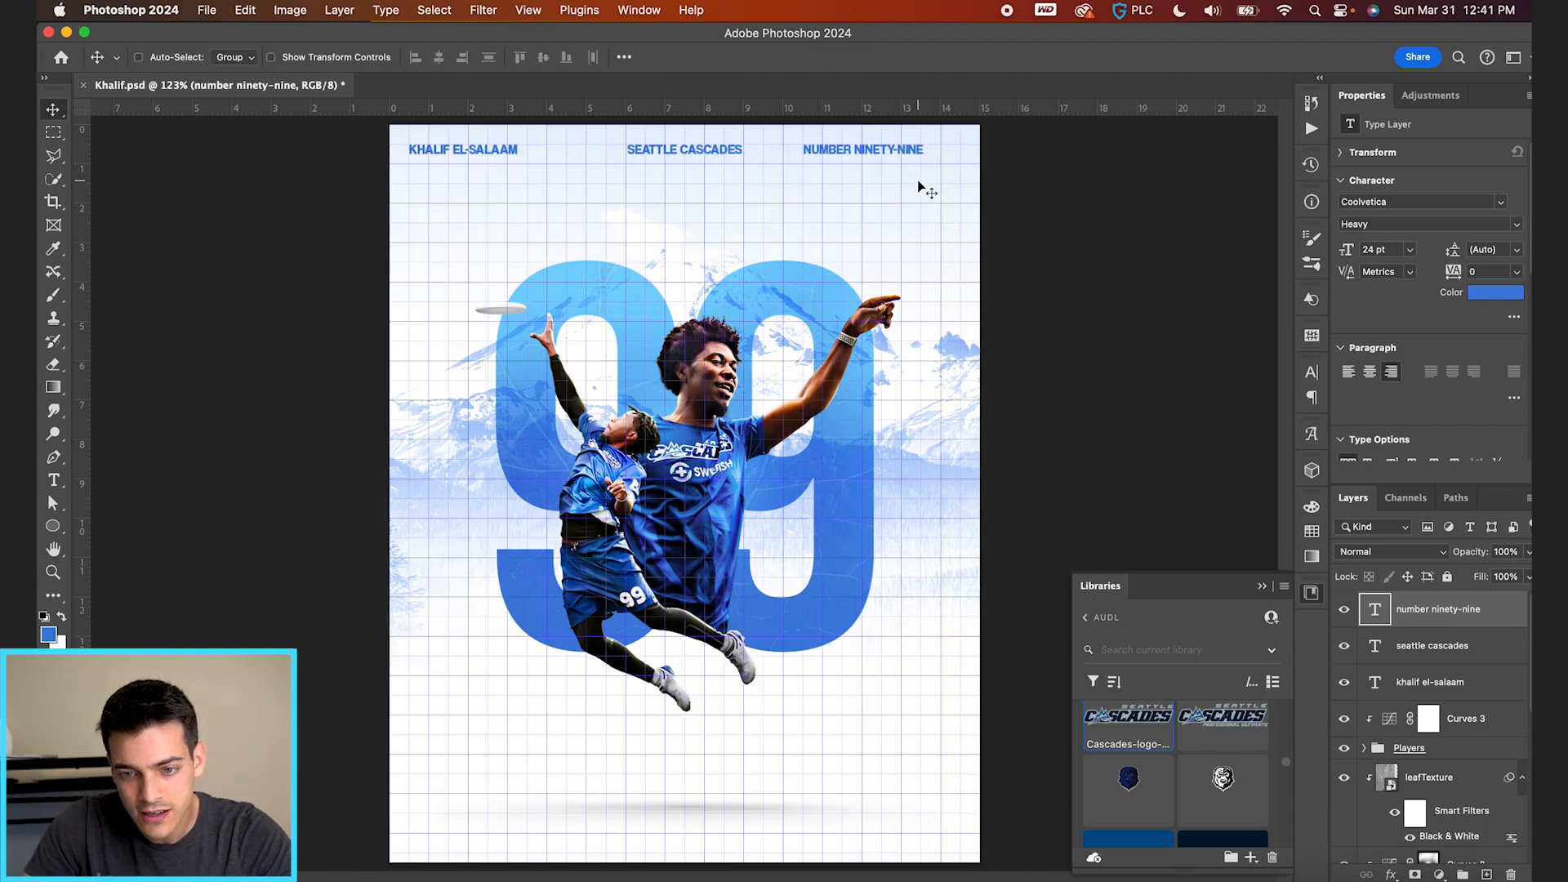
pyautogui.hotkey('shift', 'Left')
pyautogui.press('Right')
pyautogui.press('Right')
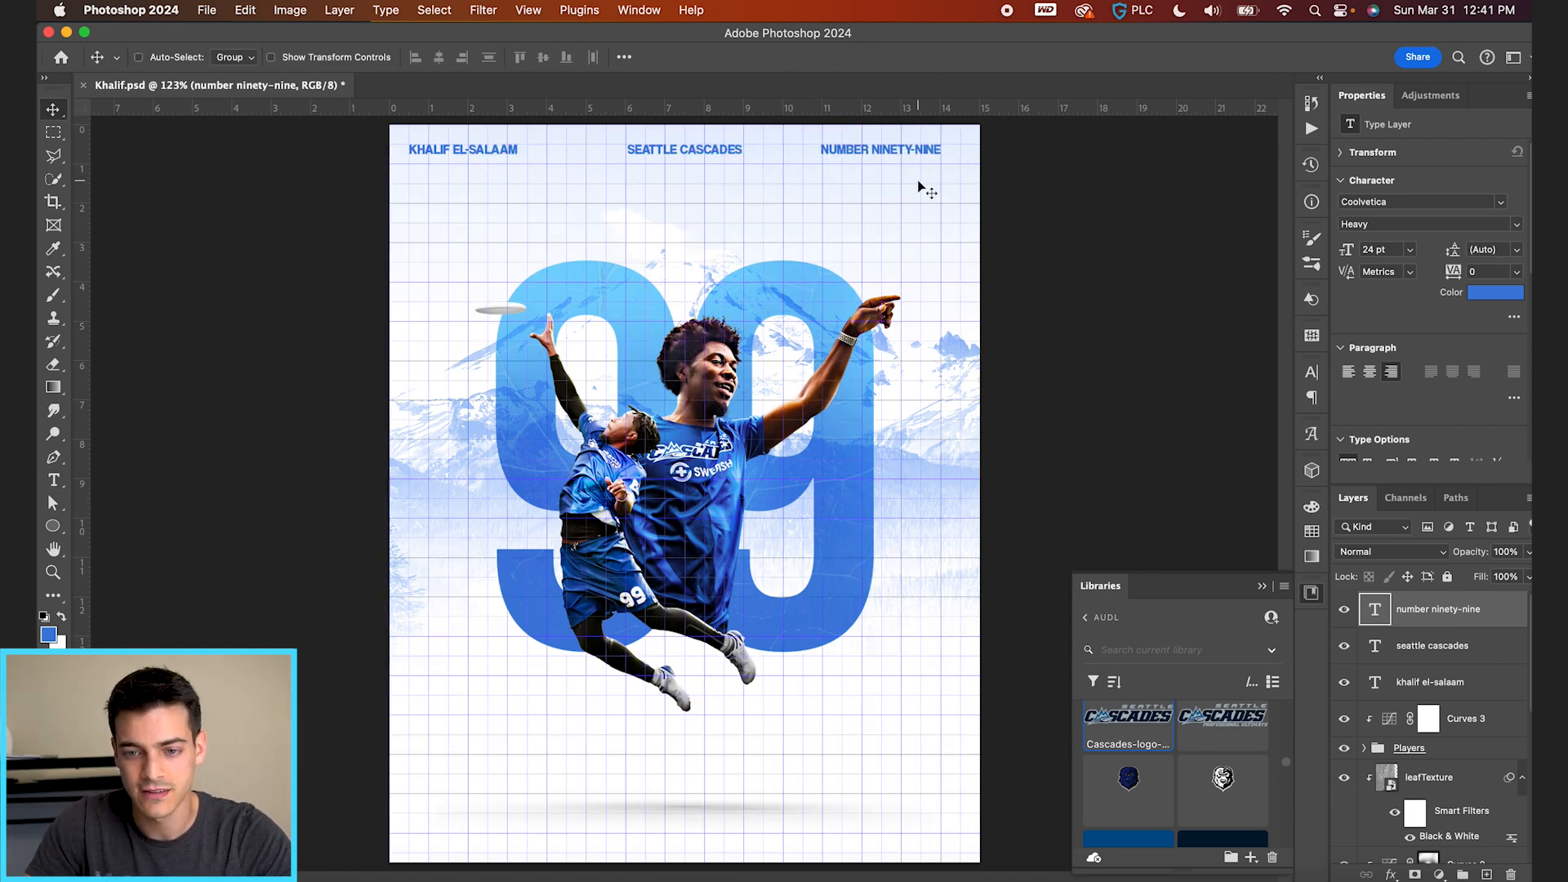
# Move all three header texts down together by one grid square
pyautogui.keyDown('shift'); pyautogui.click(1442, 690); pyautogui.keyUp('shift')
pyautogui.moveTo(940, 179); pyautogui.dragTo(947, 199)
pyautogui.scroll(6, 948, 199)
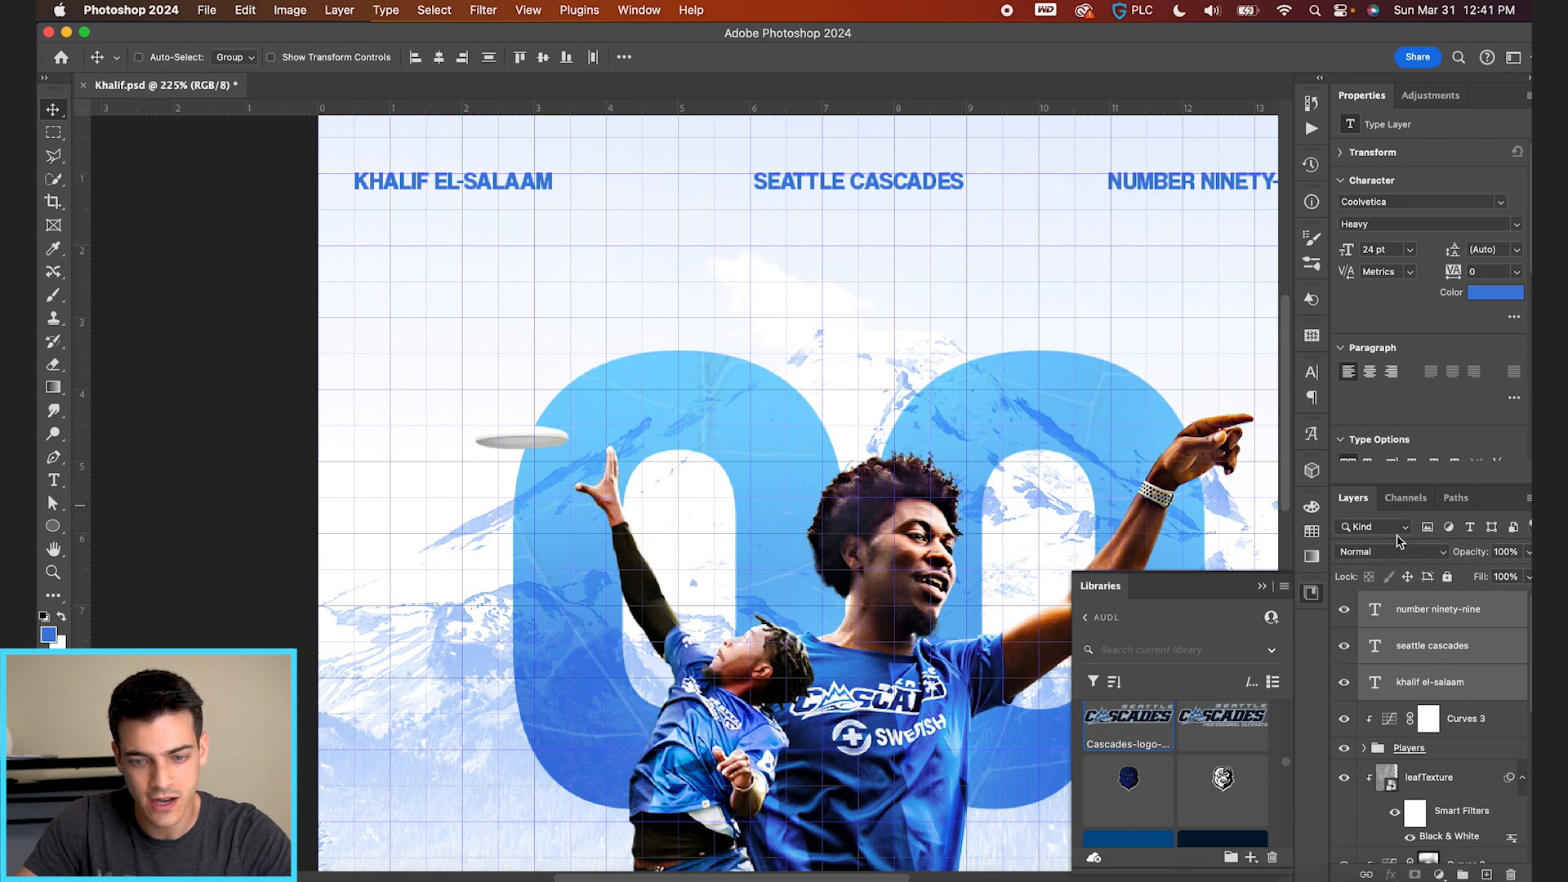
# Move the name text one grid square right so its margin mirrors the NUMBER NINETY-NINE text, and save the file
pyautogui.click(1414, 689)
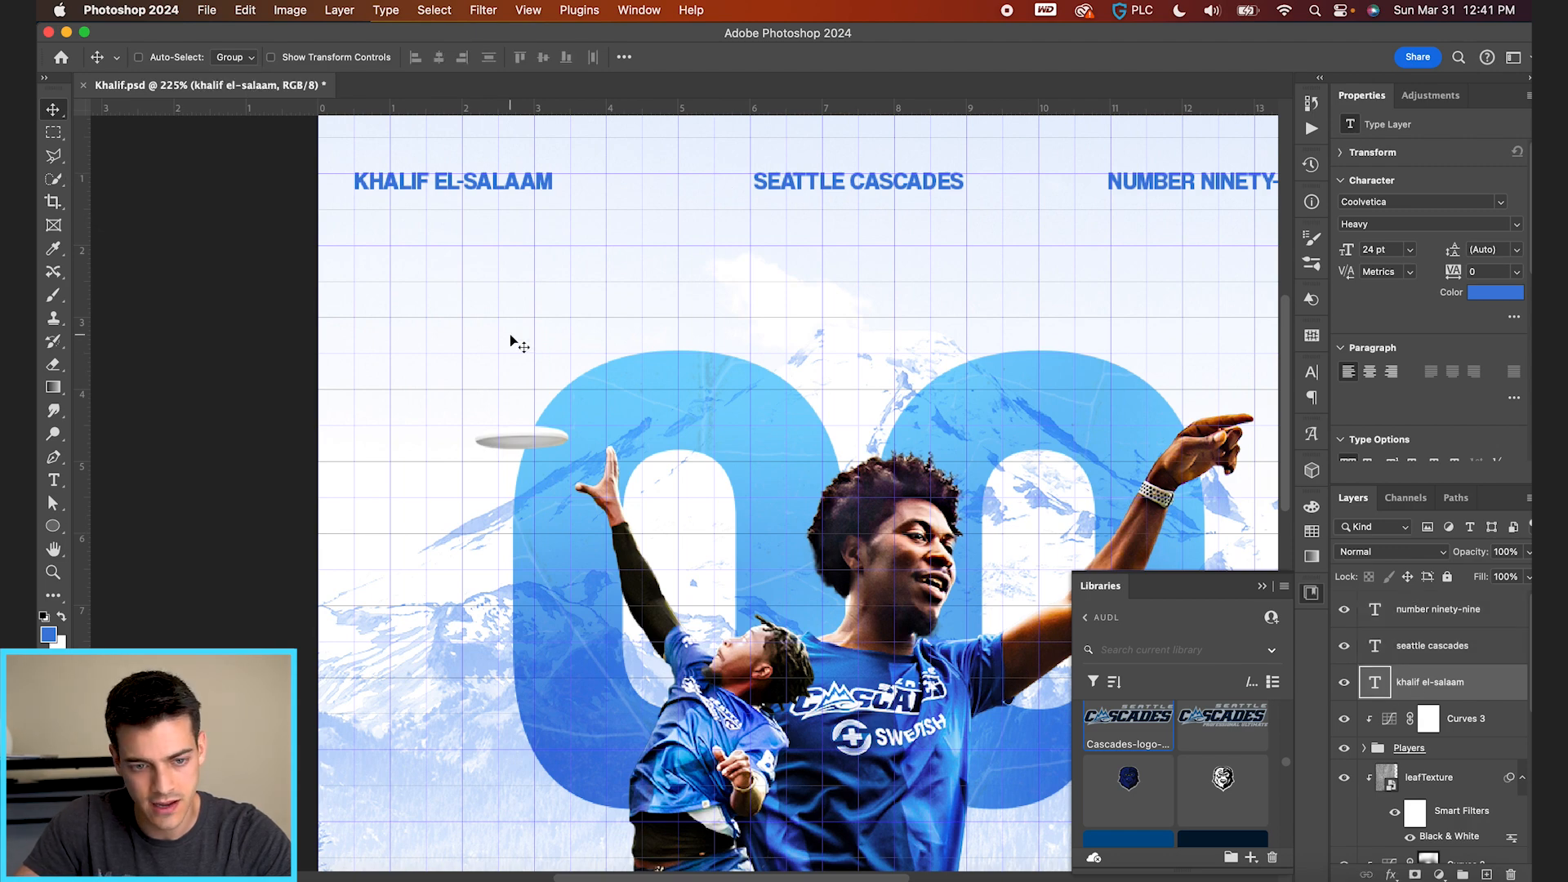
pyautogui.moveTo(510, 335); pyautogui.dragTo(545, 335)
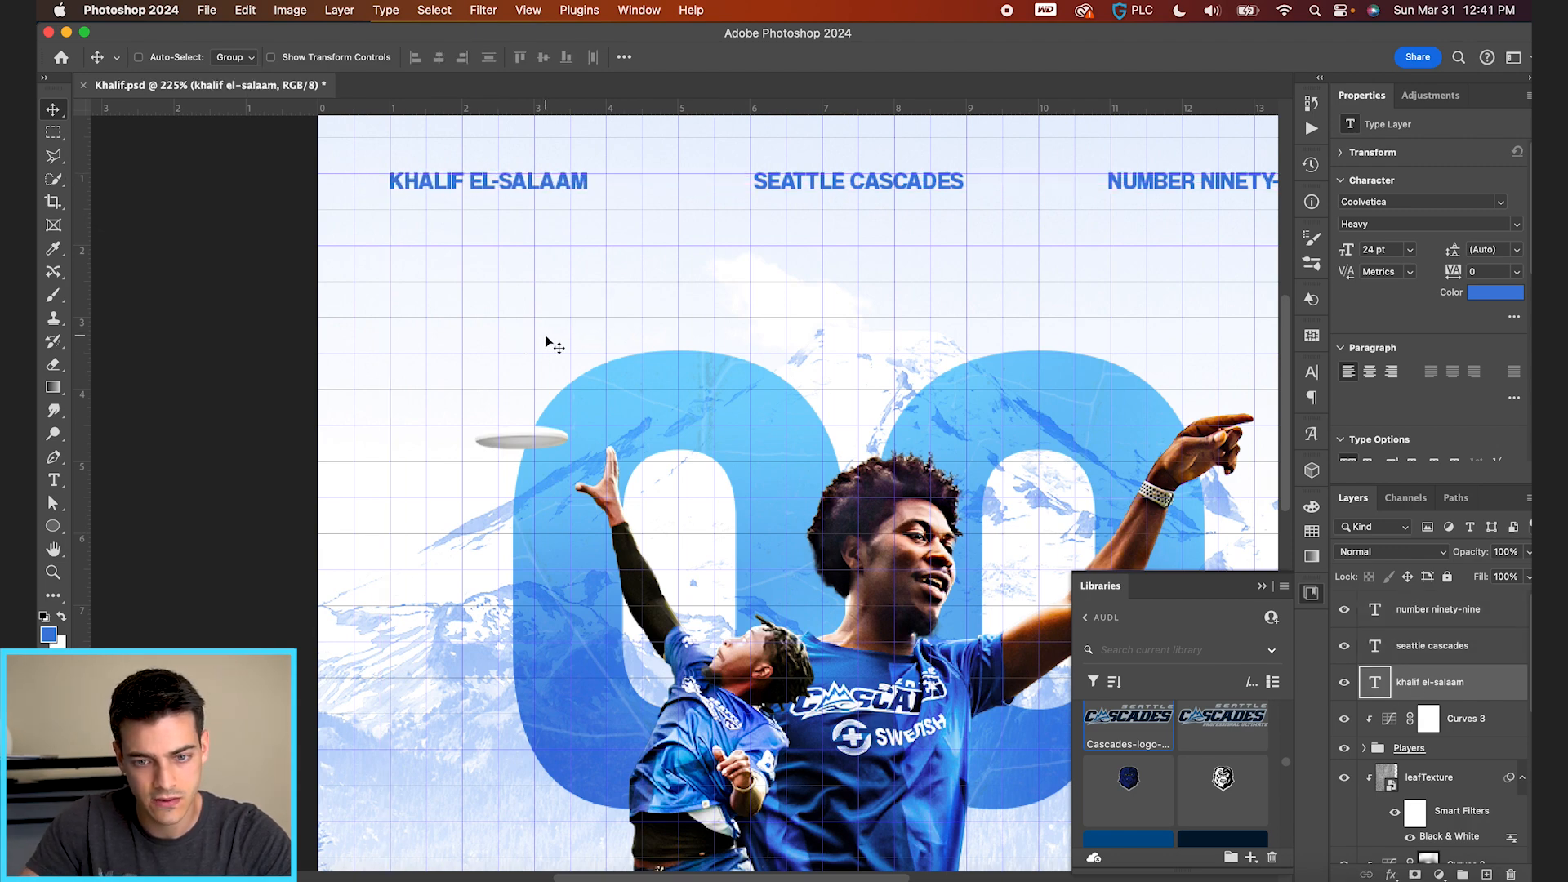
pyautogui.press('super+0')
pyautogui.press('super+s')
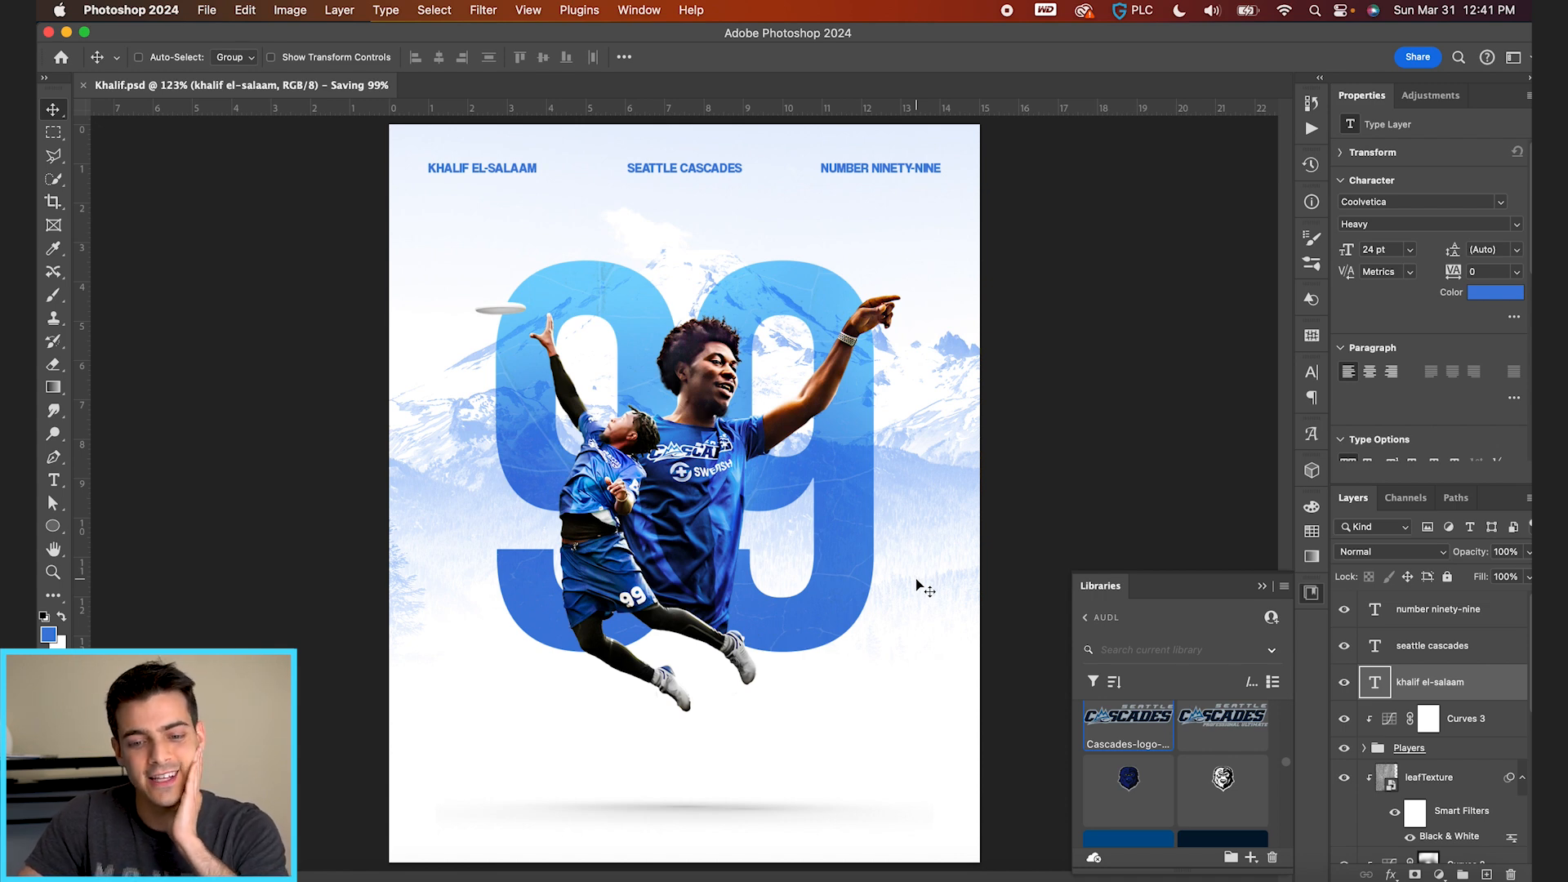
# Group the three header text layers and name the group text
pyautogui.click(1407, 620)
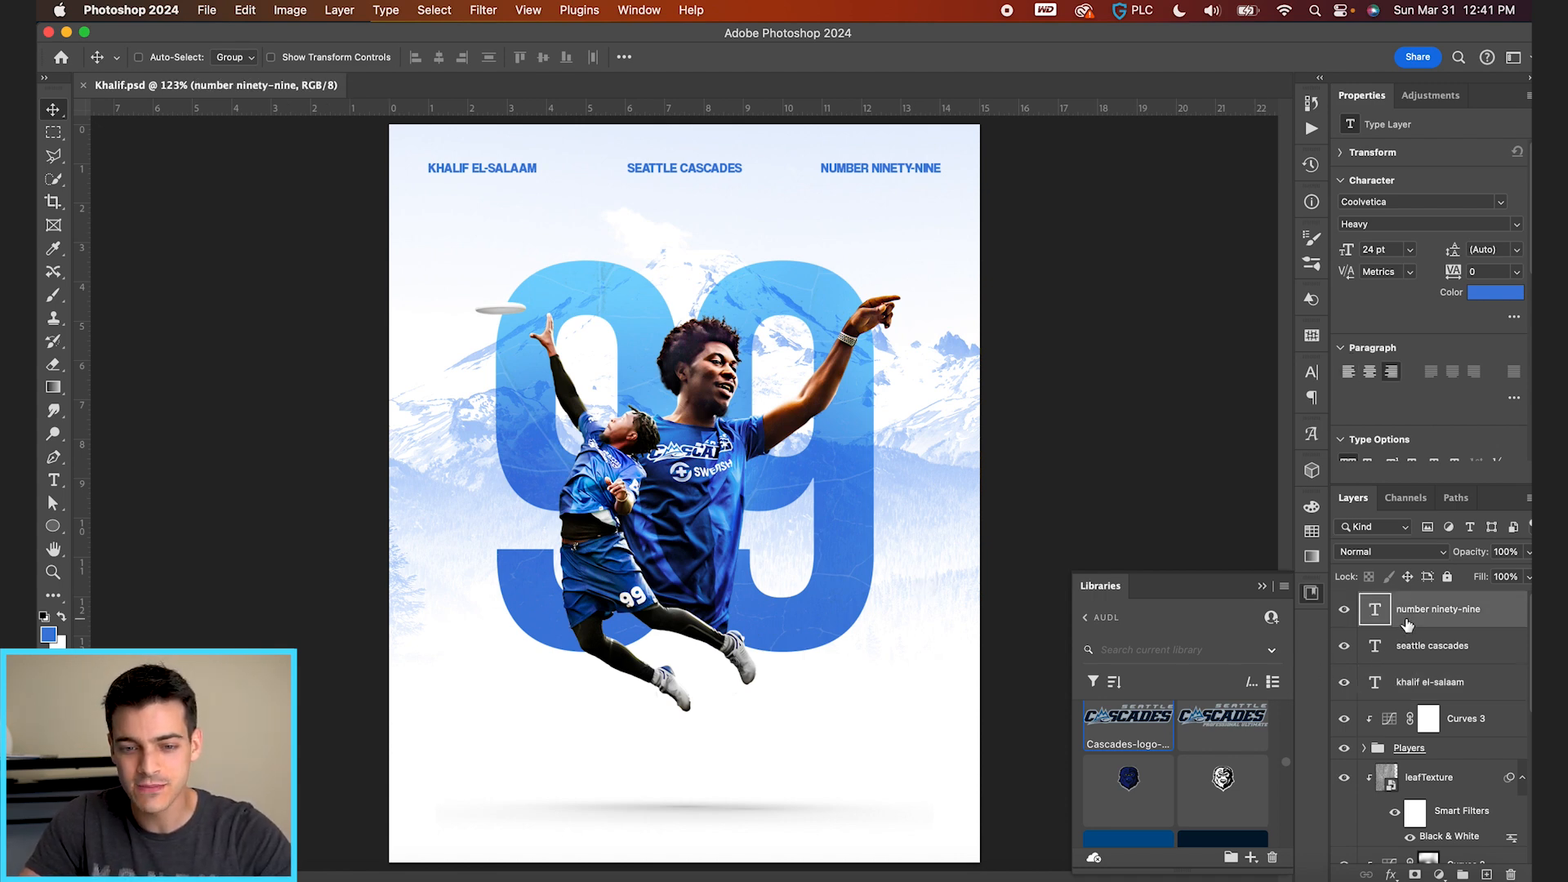
pyautogui.keyDown('shift'); pyautogui.click(1449, 691); pyautogui.keyUp('shift')
pyautogui.click(1461, 875)
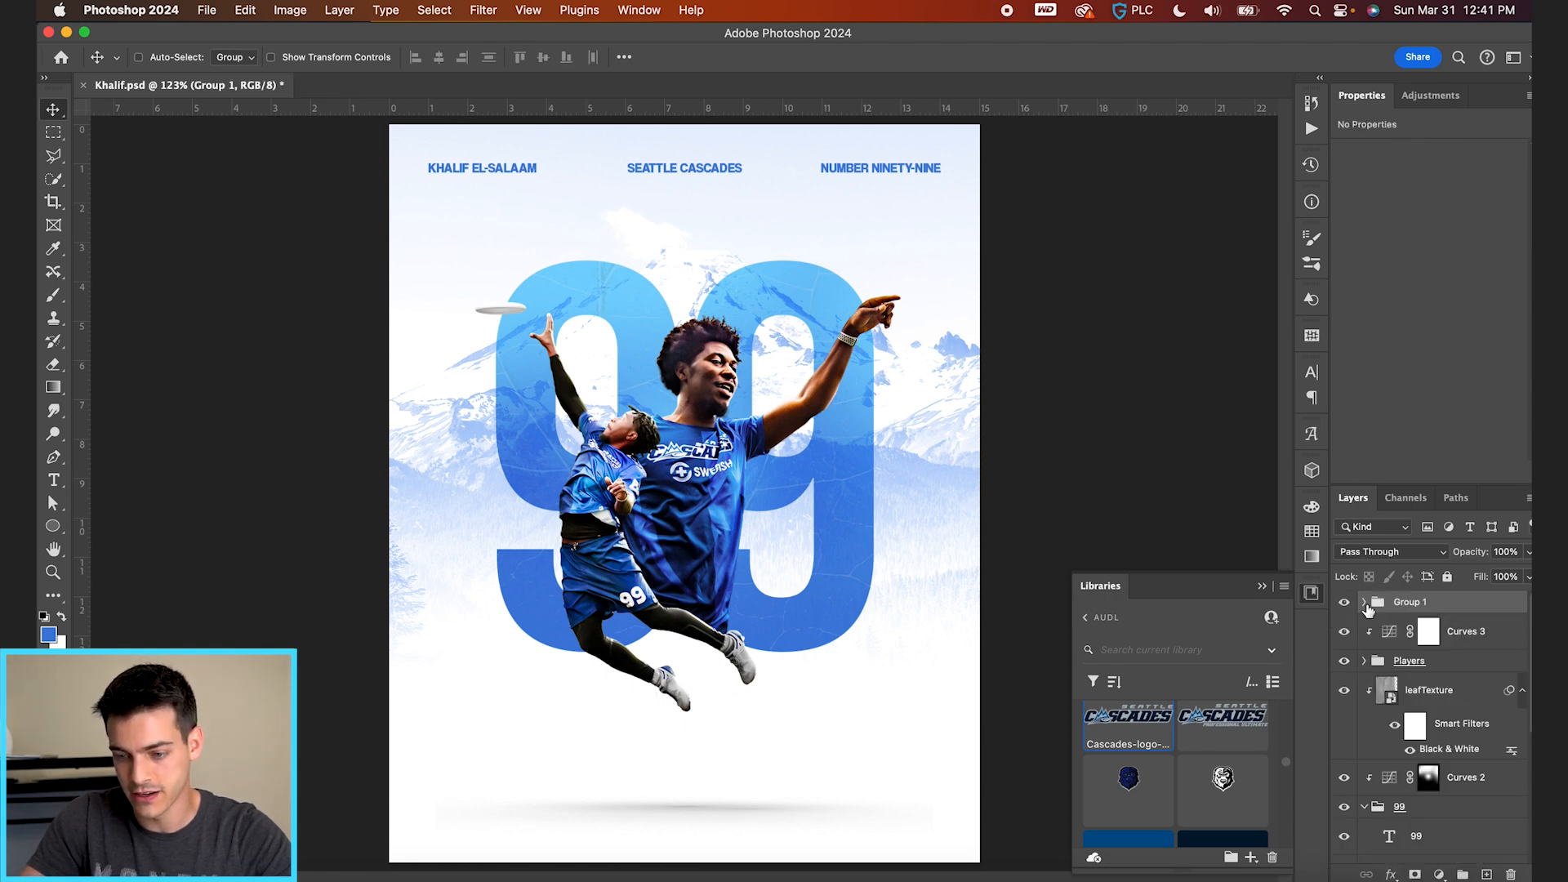
pyautogui.doubleClick(1406, 602)
pyautogui.write('text')
pyautogui.press('Return')
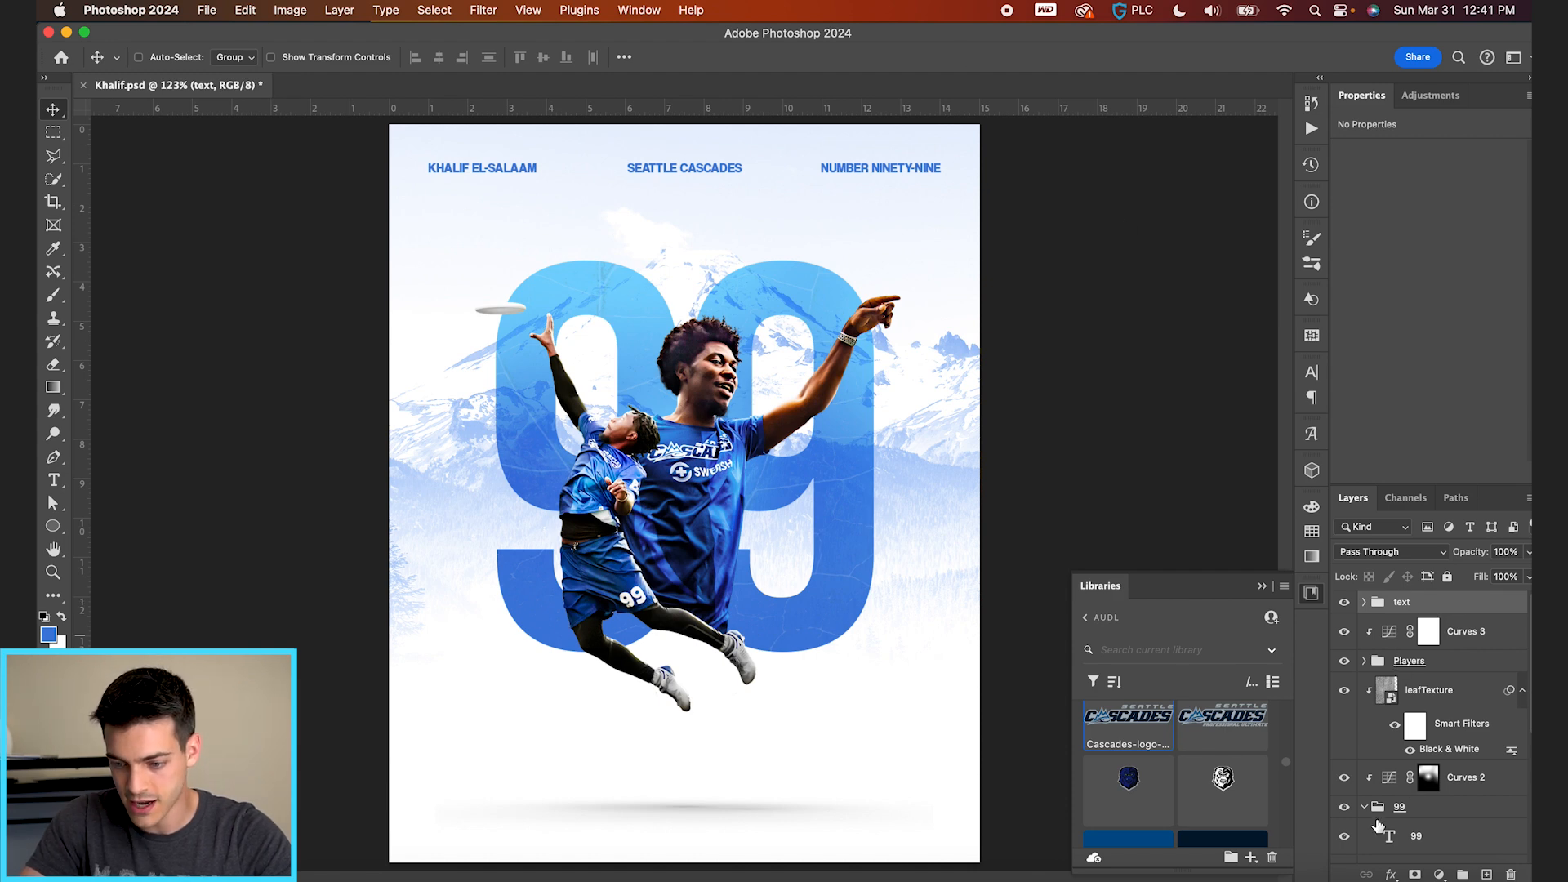
# Copy the Curves 2 adjustment above the text group, clip it to the group, and replace its mask with a black one
pyautogui.moveTo(1389, 787); pyautogui.dragTo(1389, 608)
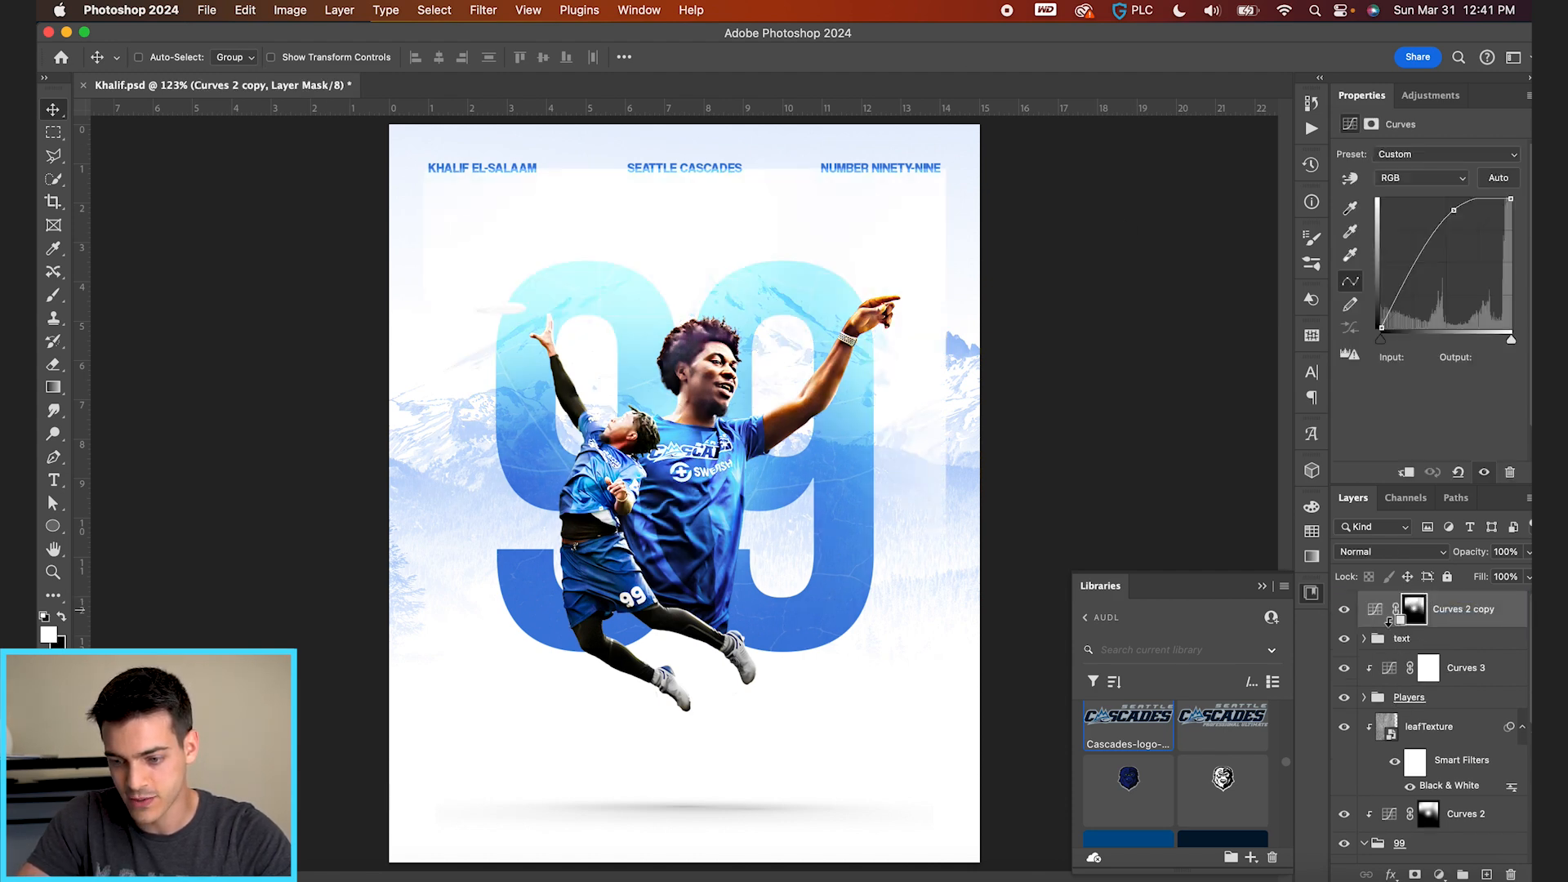
pyautogui.rightClick(1426, 609)
pyautogui.click(1386, 650)
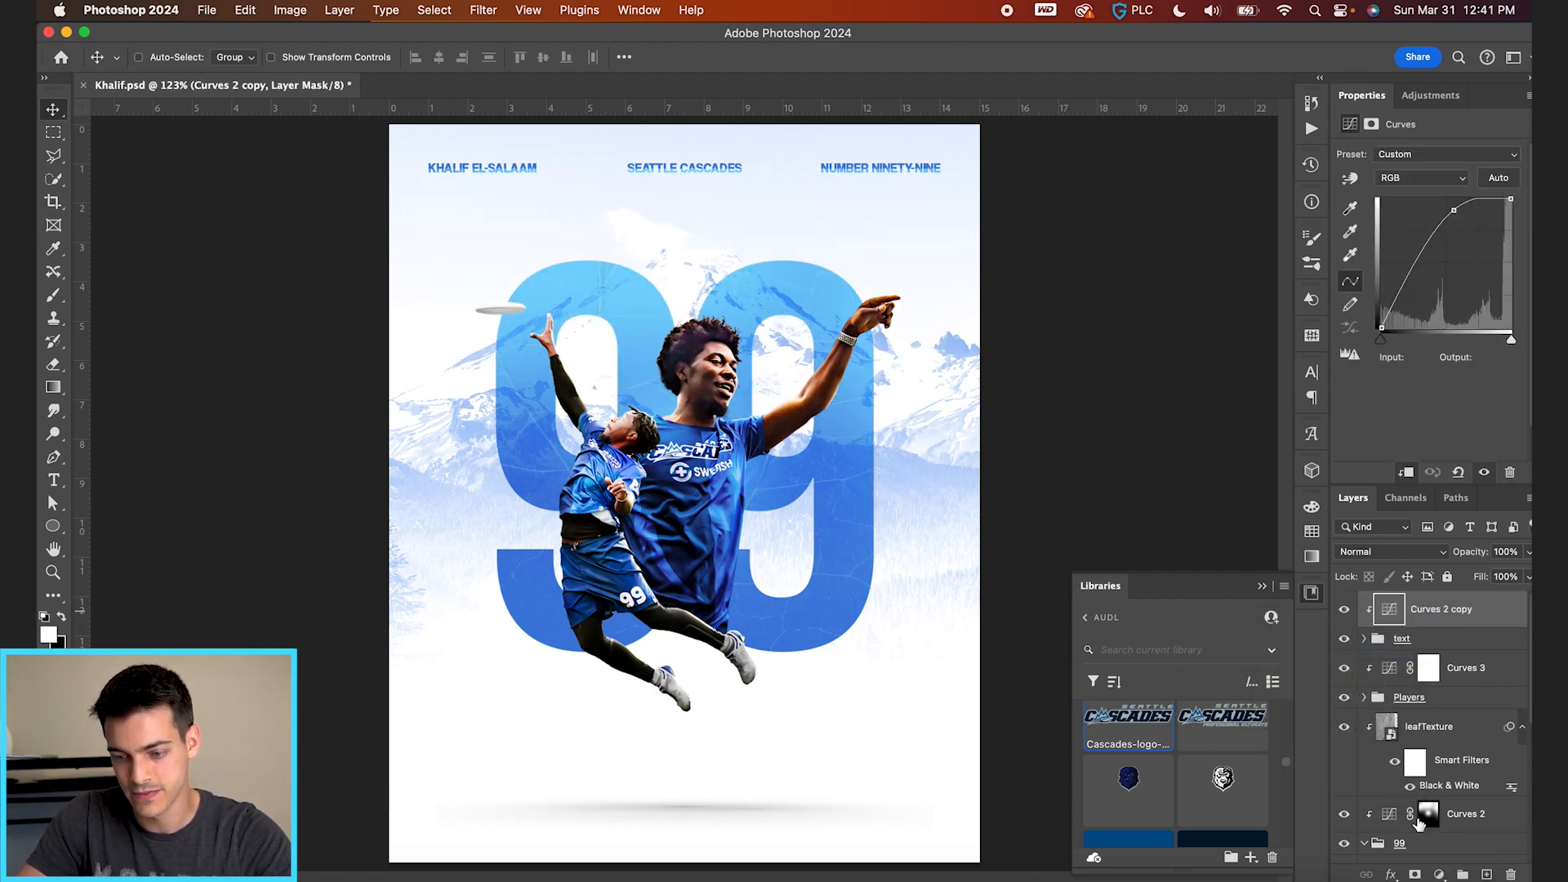
pyautogui.keyDown('alt'); pyautogui.click(1415, 875); pyautogui.keyUp('alt')
# Paint white with a soft 150 px brush on the copied curves mask to brighten parts of the three header texts, and save
pyautogui.press('b')
pyautogui.press('d')
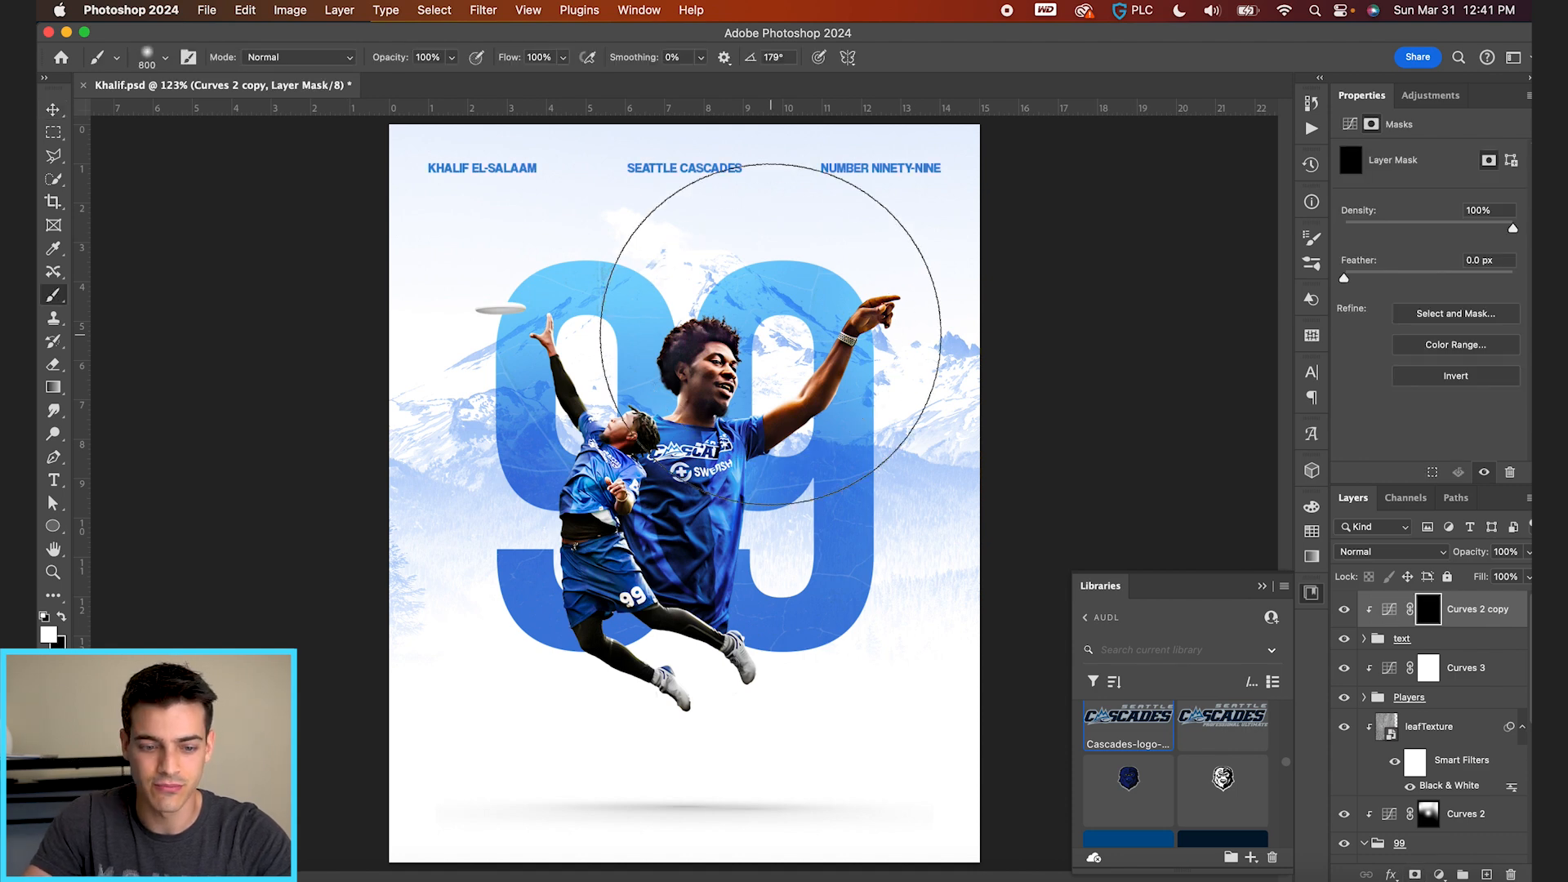
pyautogui.press('[')
pyautogui.press('[')
pyautogui.press('[')
pyautogui.press('[')
pyautogui.press('[')
pyautogui.press('[')
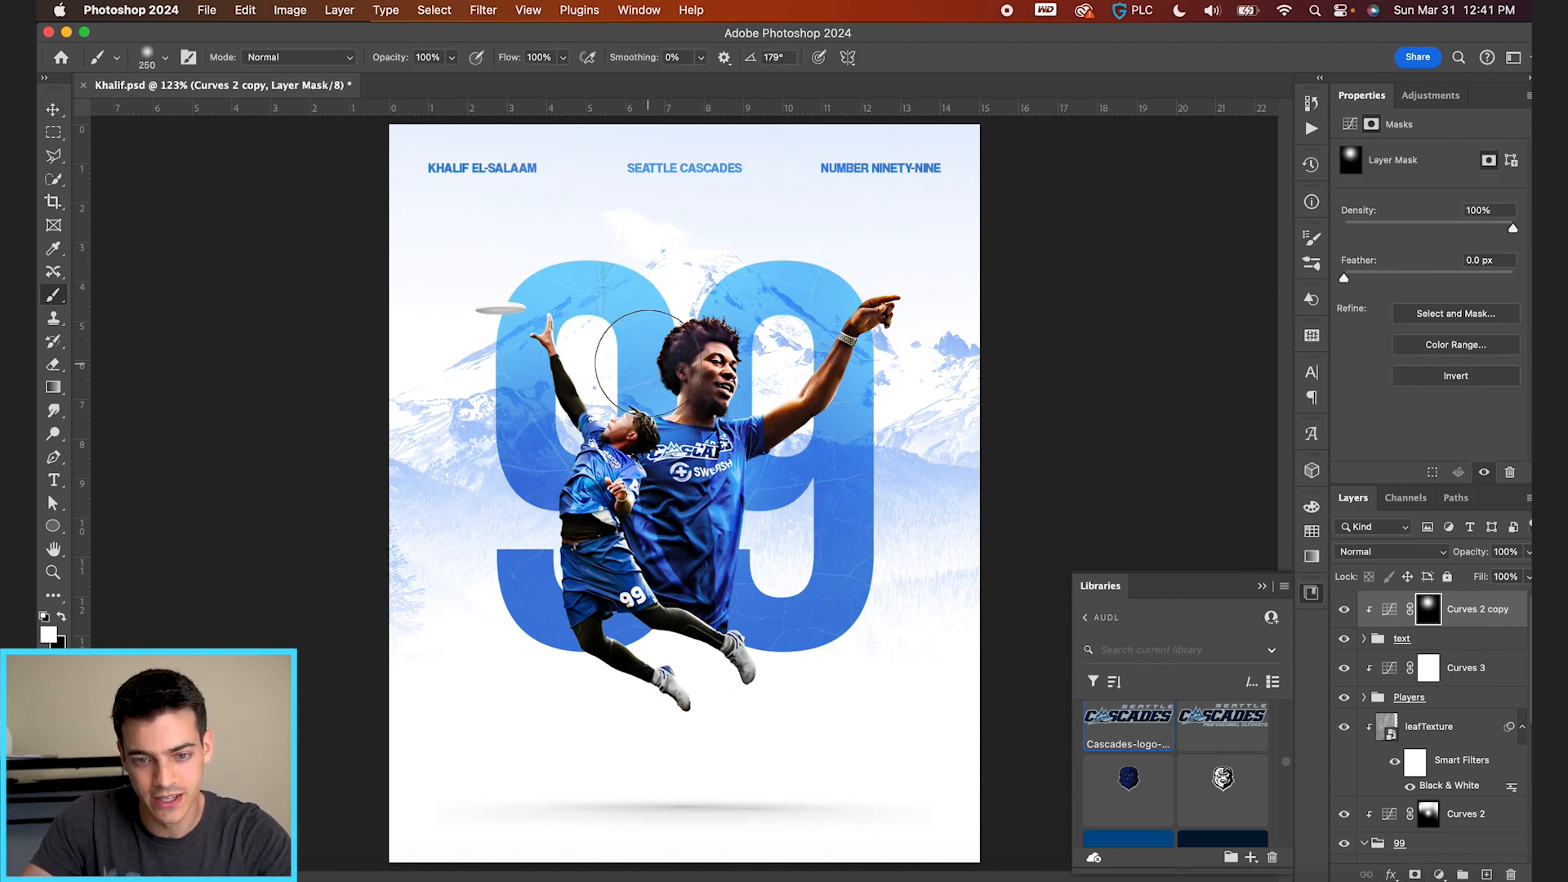
pyautogui.press('[')
pyautogui.press('[')
pyautogui.press('[')
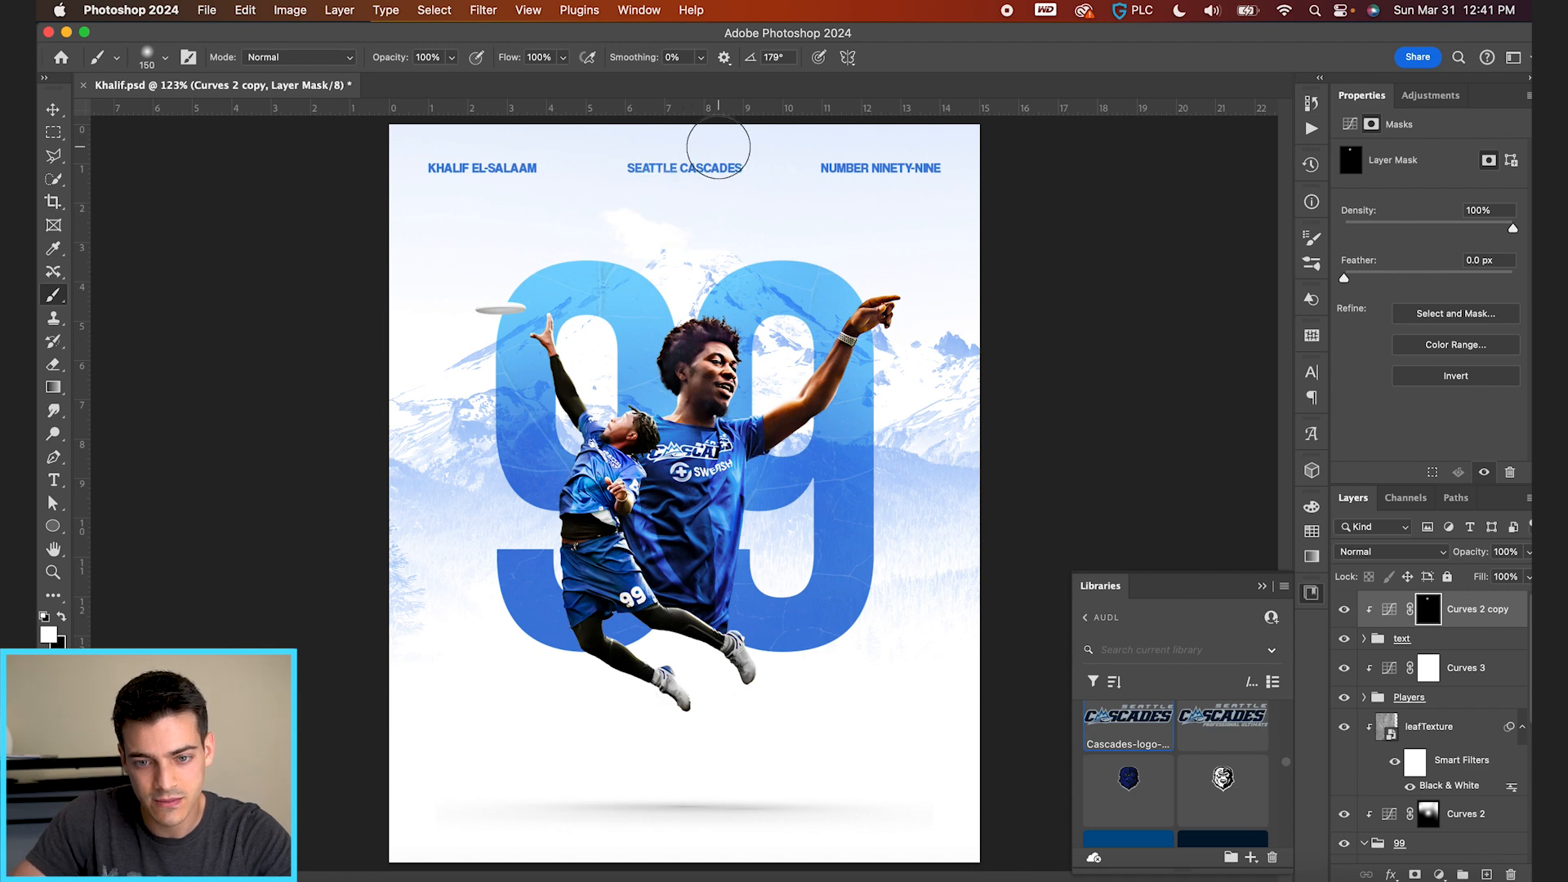
pyautogui.click(836, 184)
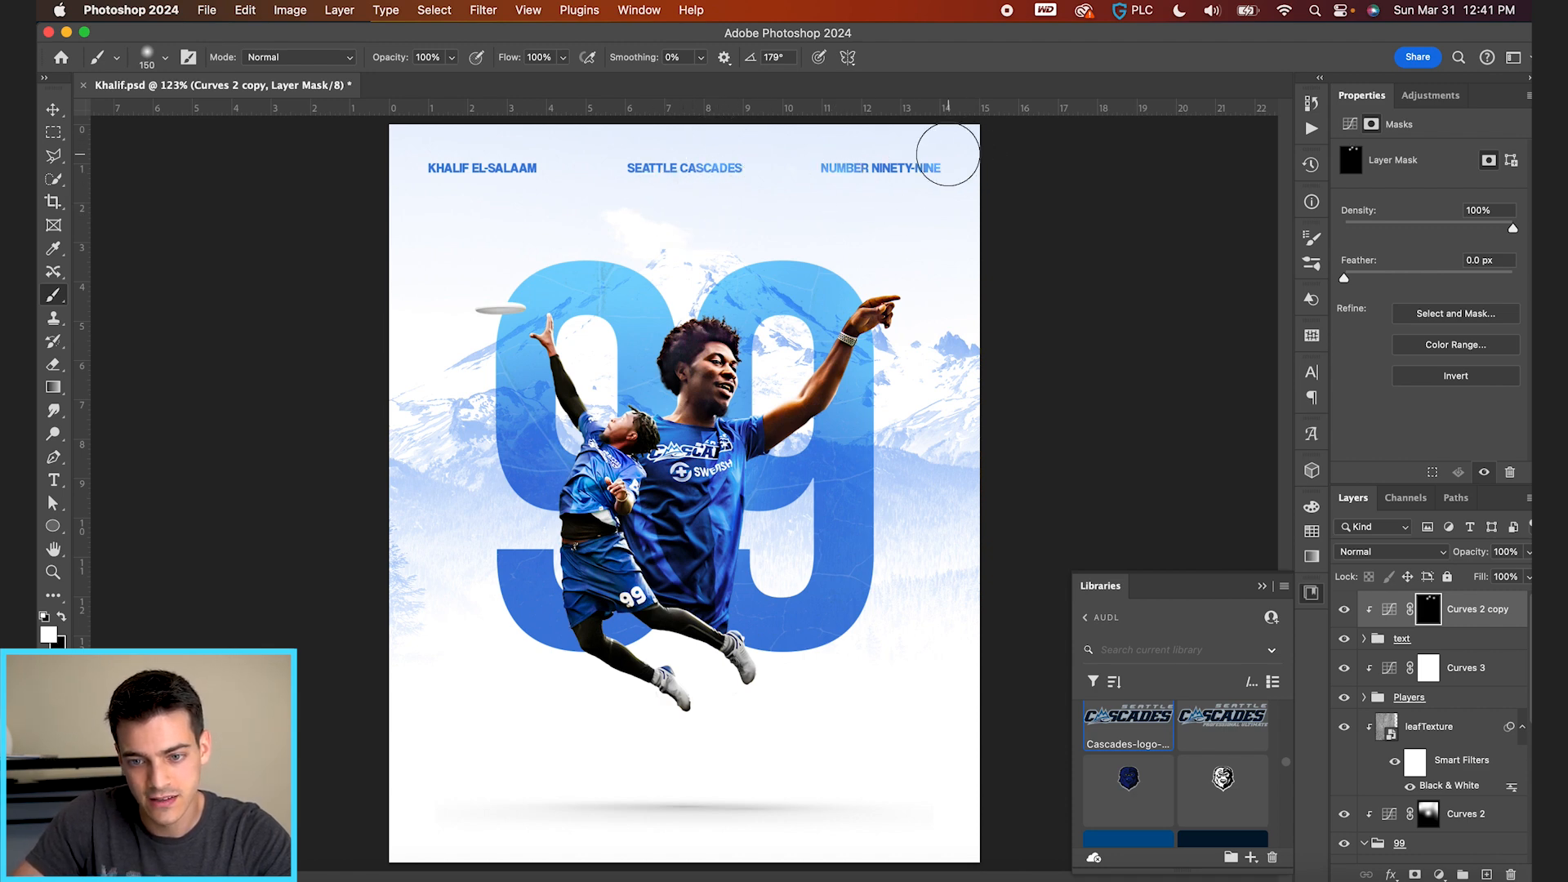
pyautogui.click(948, 155)
pyautogui.moveTo(524, 170)
pyautogui.mouseDown()
pyautogui.moveTo(455, 175)
pyautogui.moveTo(420, 158)
pyautogui.mouseUp()
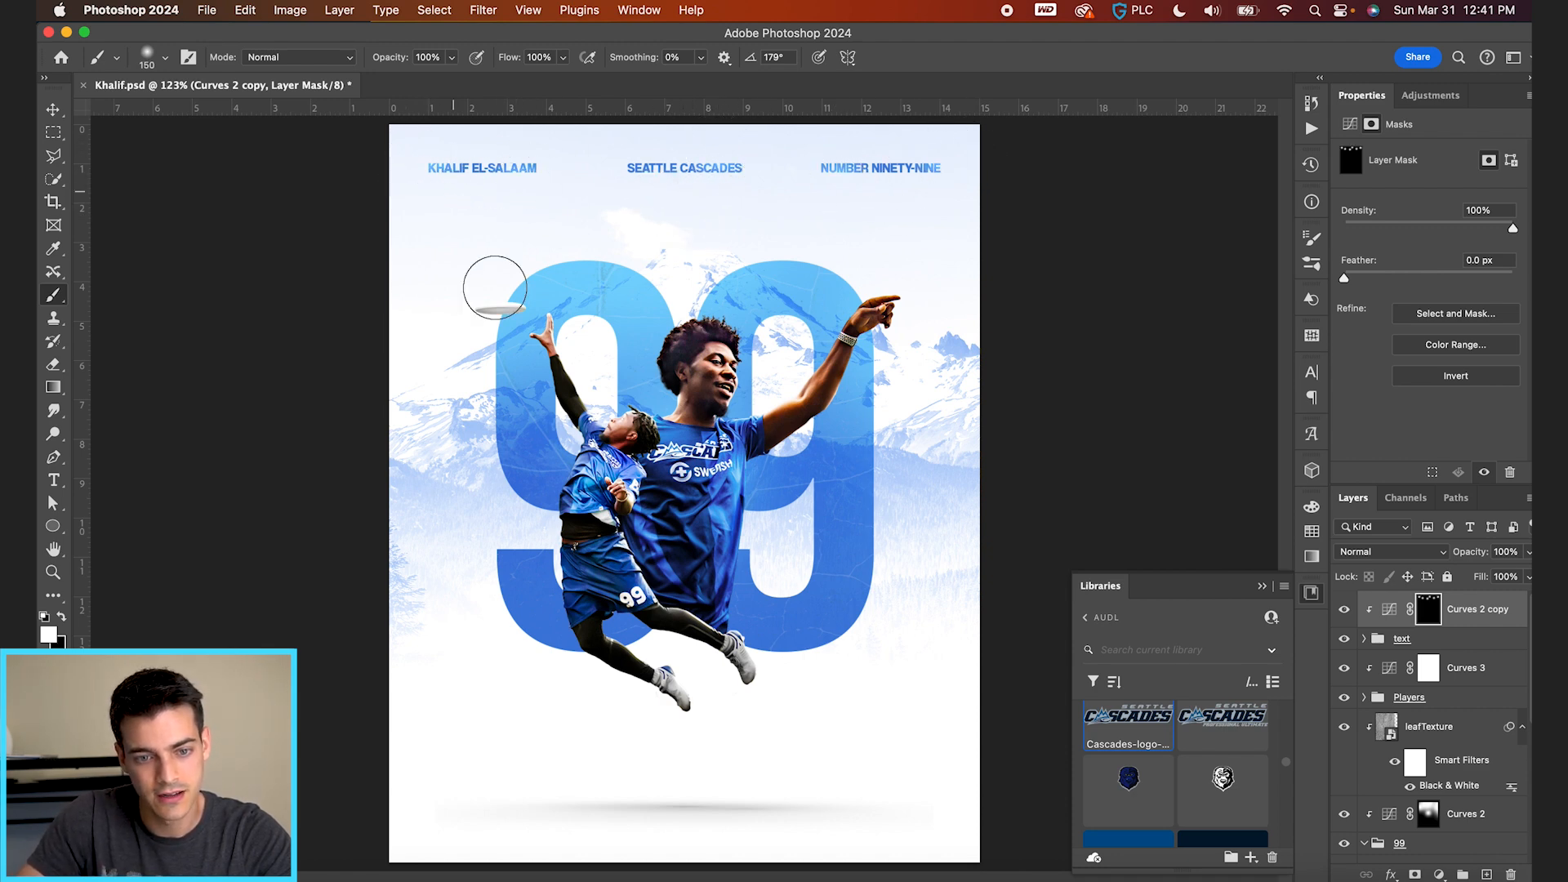
pyautogui.press('v')
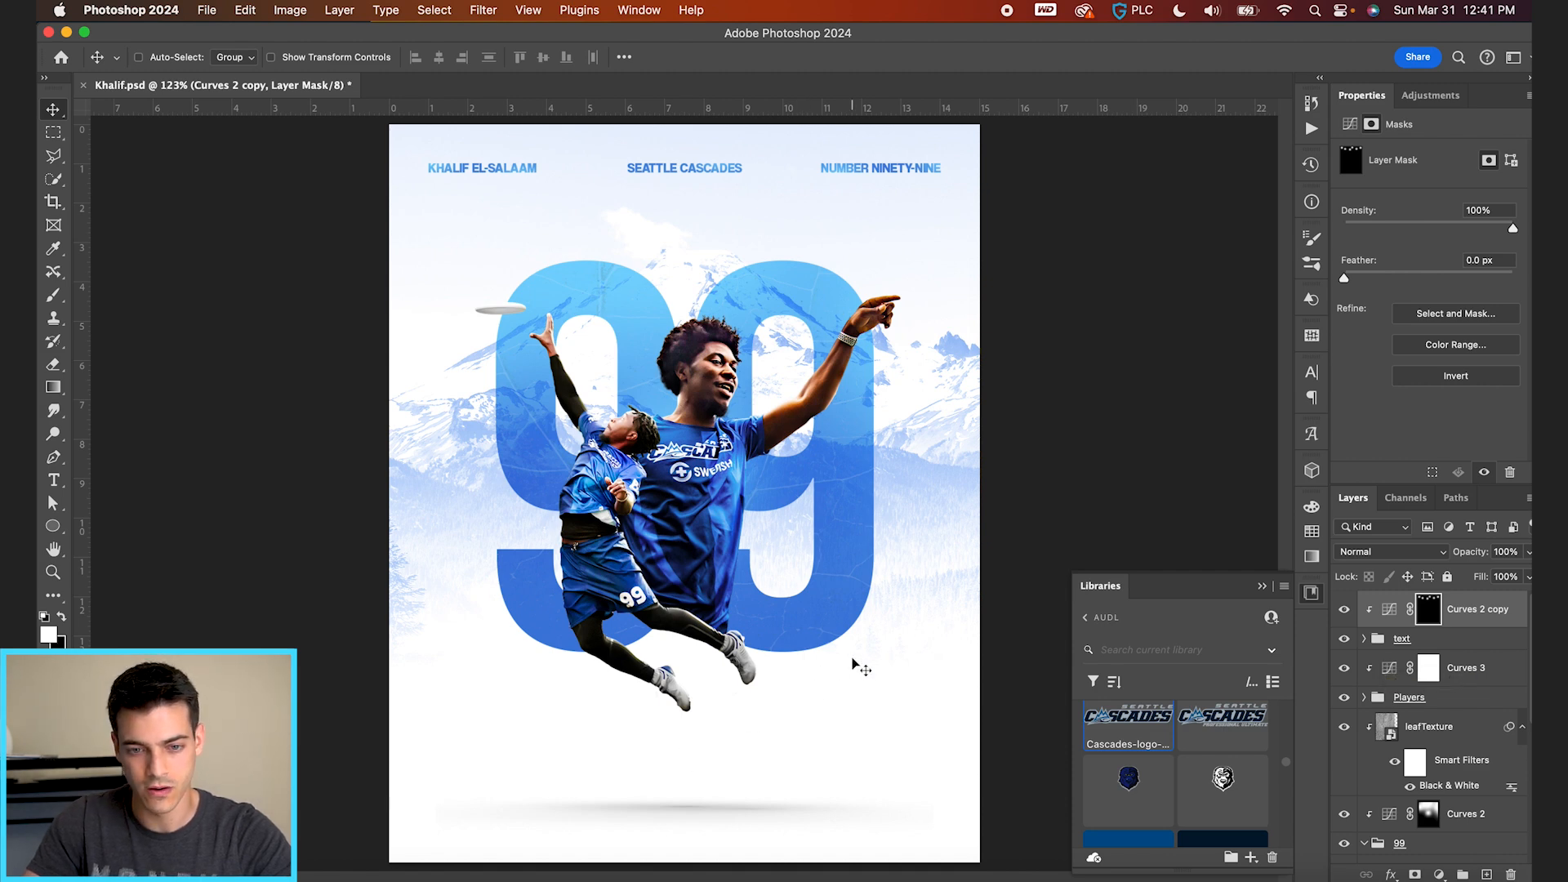
pyautogui.press('super+s')
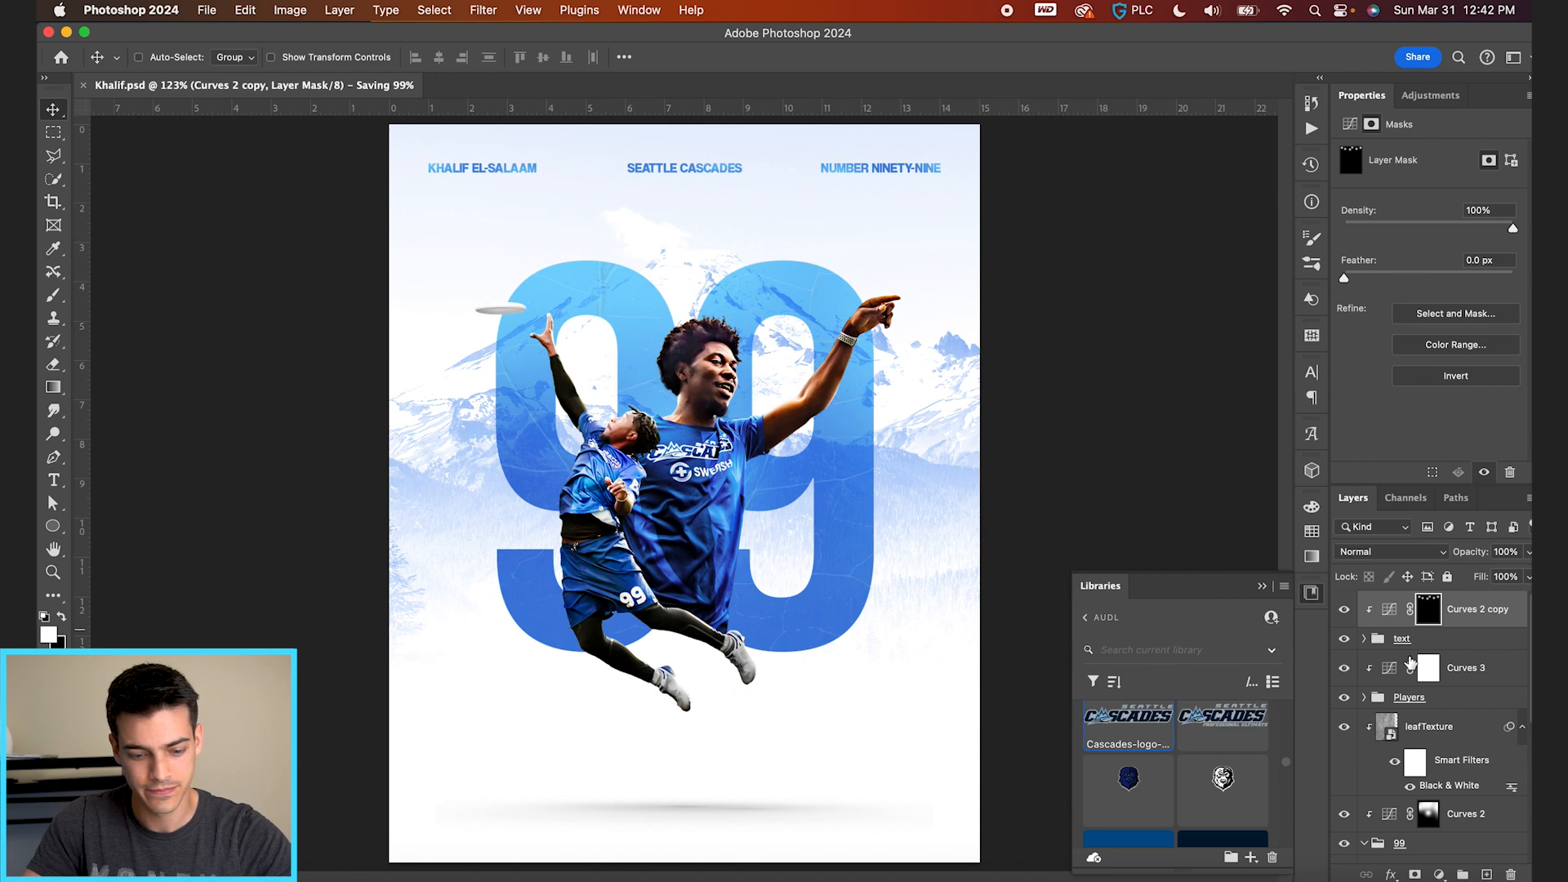
# Stamp all visible layers into a new top layer and convert it for smart filters
pyautogui.press('super+alt+shift+e')
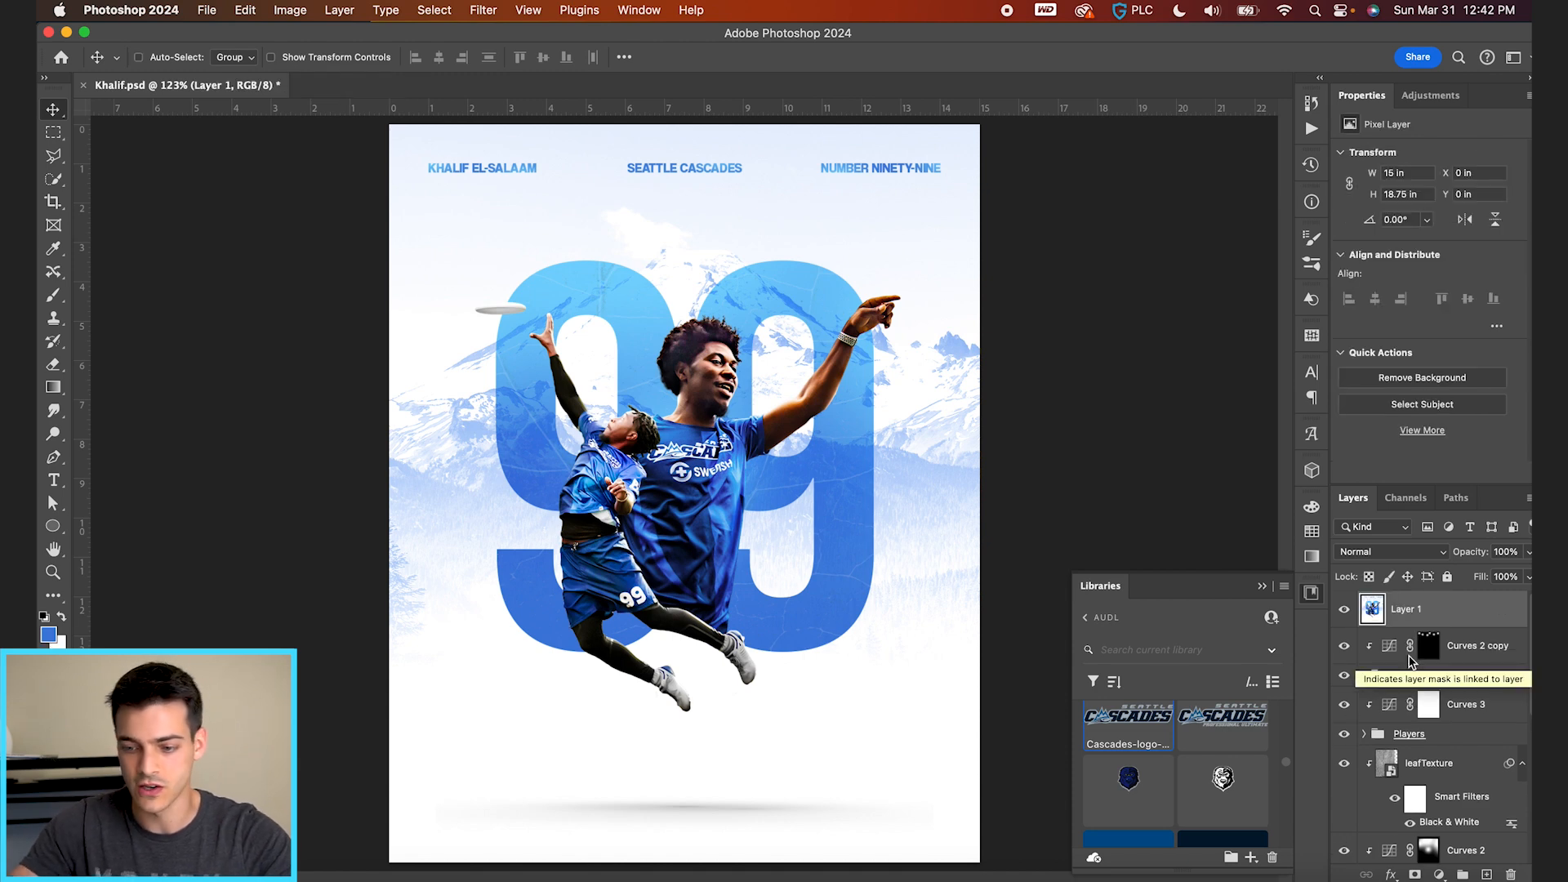
pyautogui.click(484, 10)
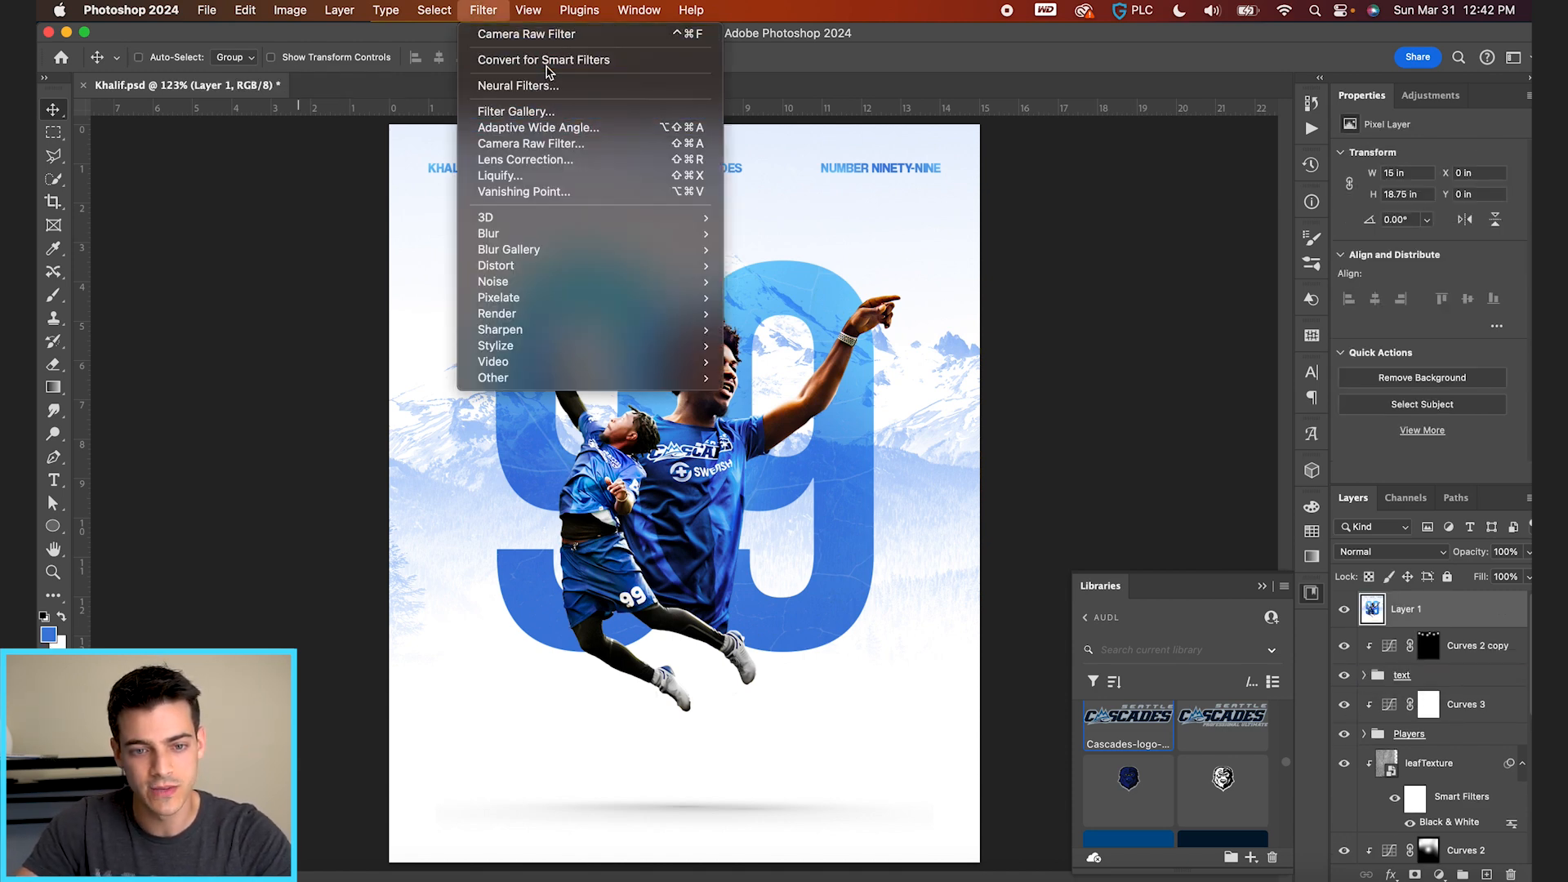
pyautogui.click(546, 67)
# Open the merged layer in the Camera Raw filter, set Exposure to -0.35 and Contrast to +18, and fine-tune the other light values
pyautogui.click(482, 9)
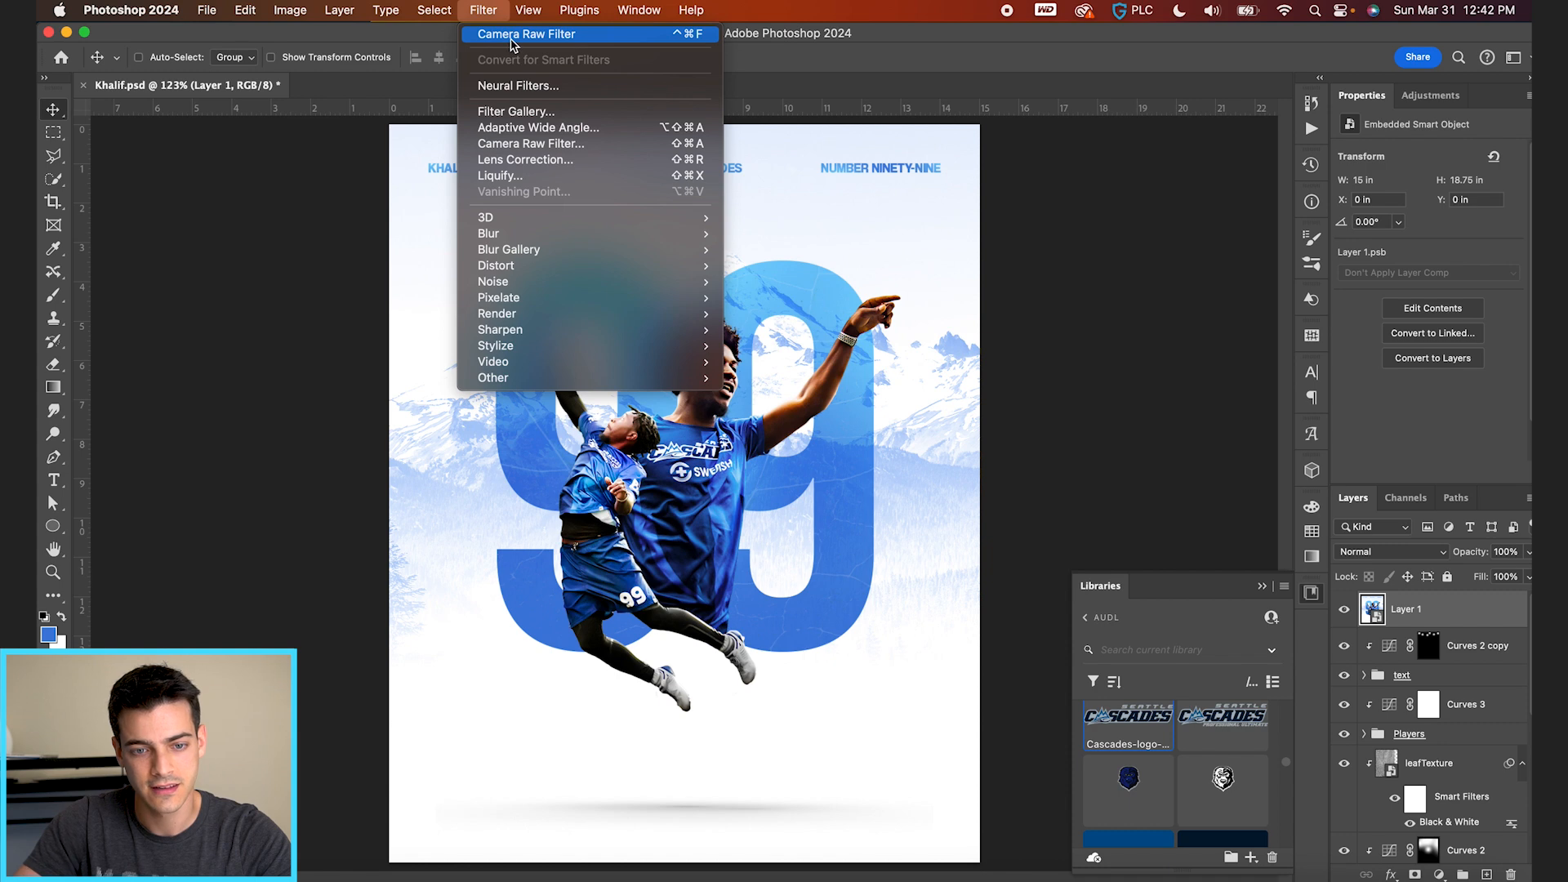
pyautogui.click(522, 53)
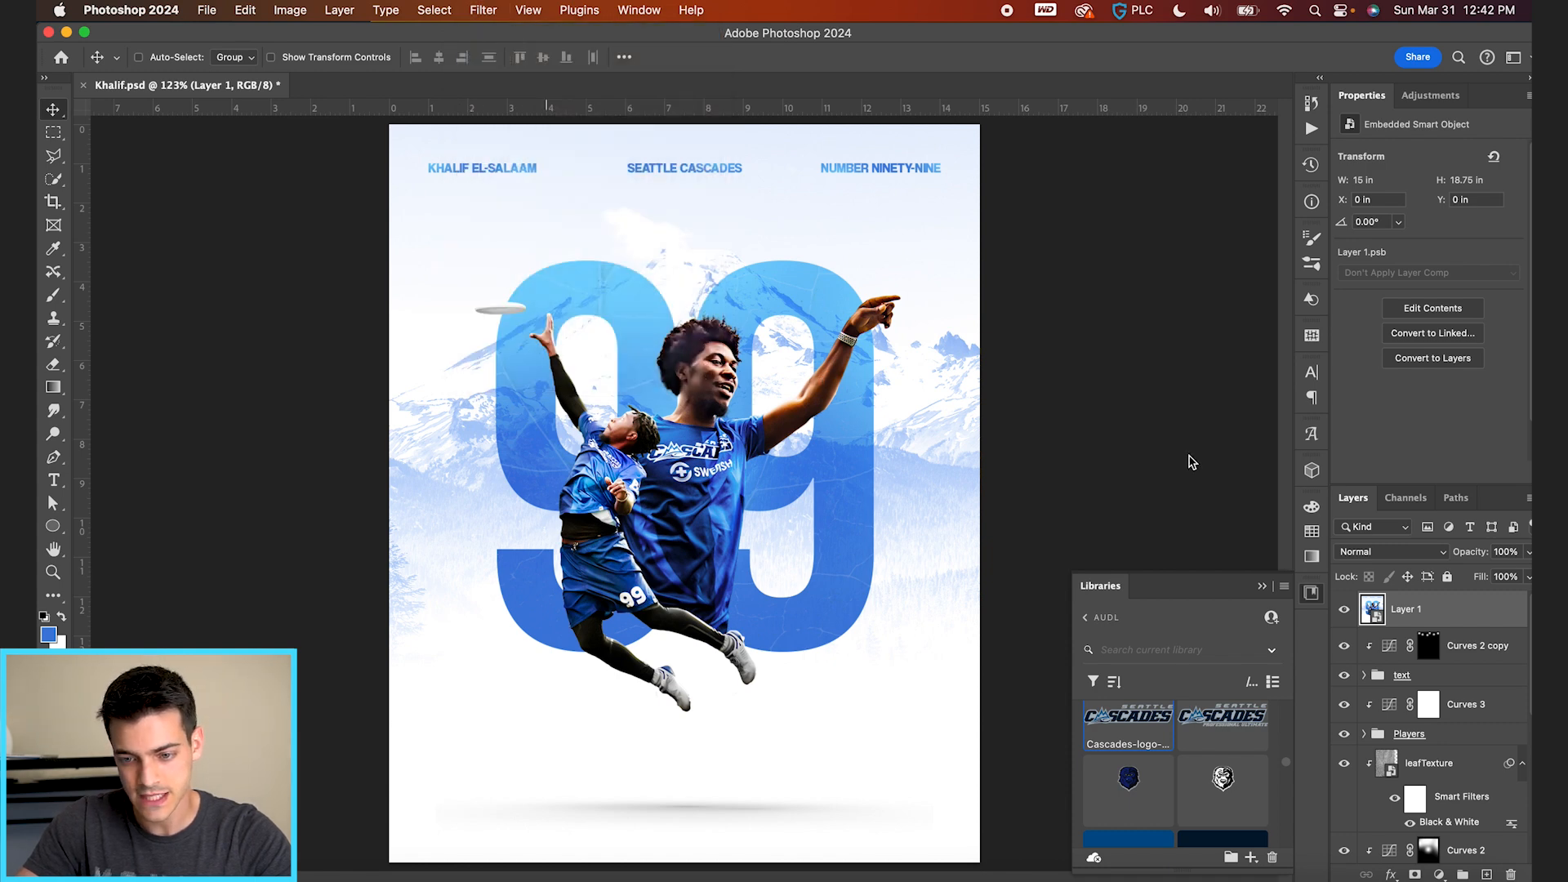
pyautogui.press('super+shift+a')
pyautogui.moveTo(934, 372)
pyautogui.mouseDown()
pyautogui.moveTo(951, 372)
pyautogui.moveTo(929, 346)
pyautogui.mouseUp()
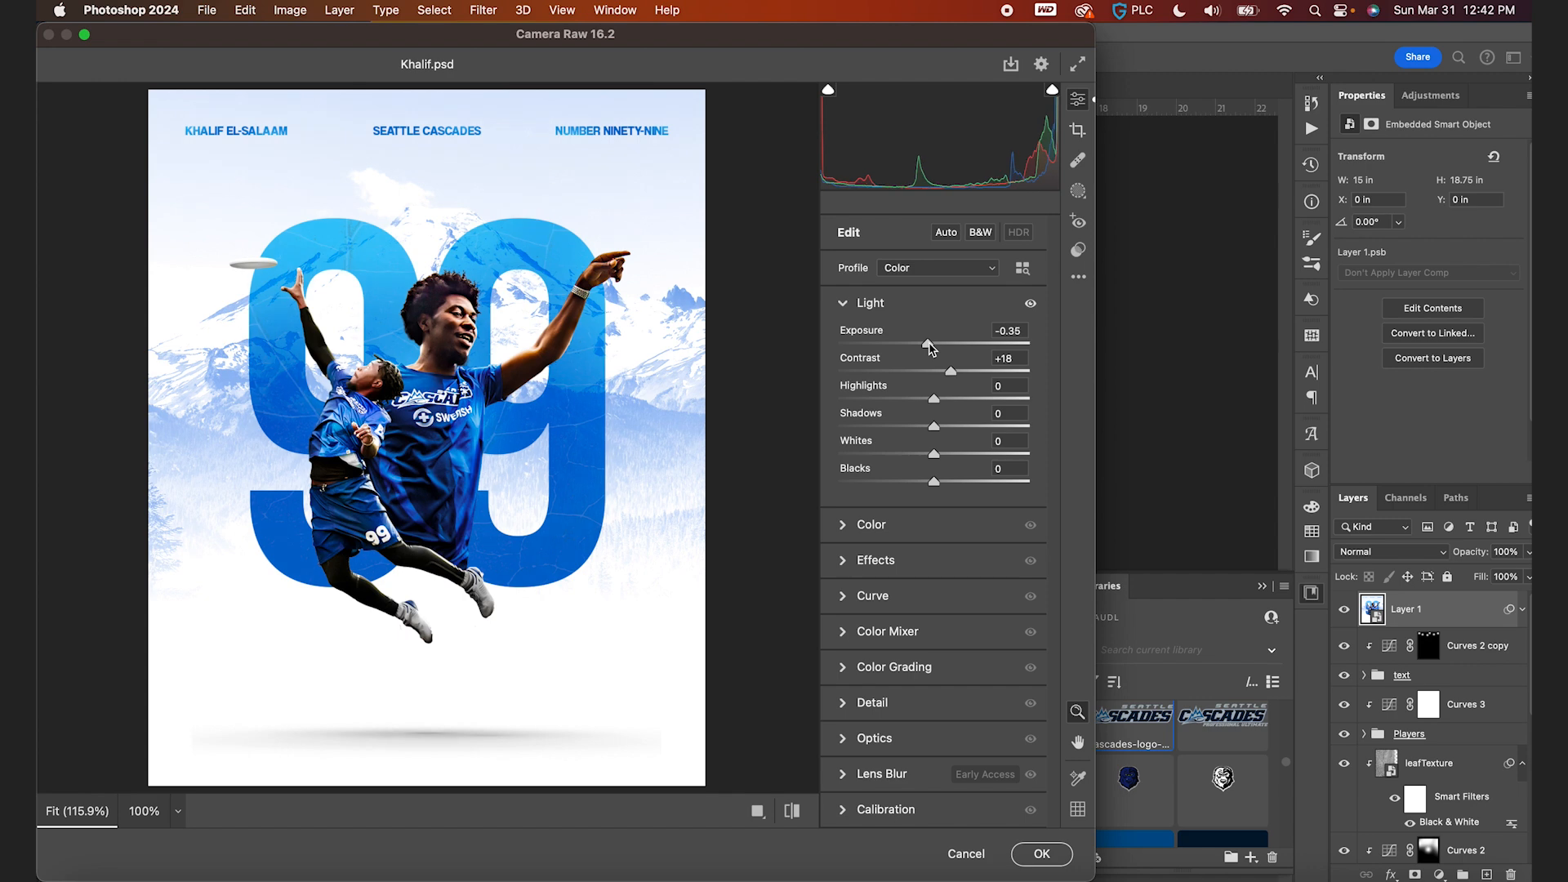
pyautogui.moveTo(934, 401); pyautogui.dragTo(924, 503)
# Set Texture +9, Clarity +13, Dehaze -2, Vignette -9 and Grain 30 in the filter's effects, and apply the Camera Raw grade
pyautogui.click(843, 562)
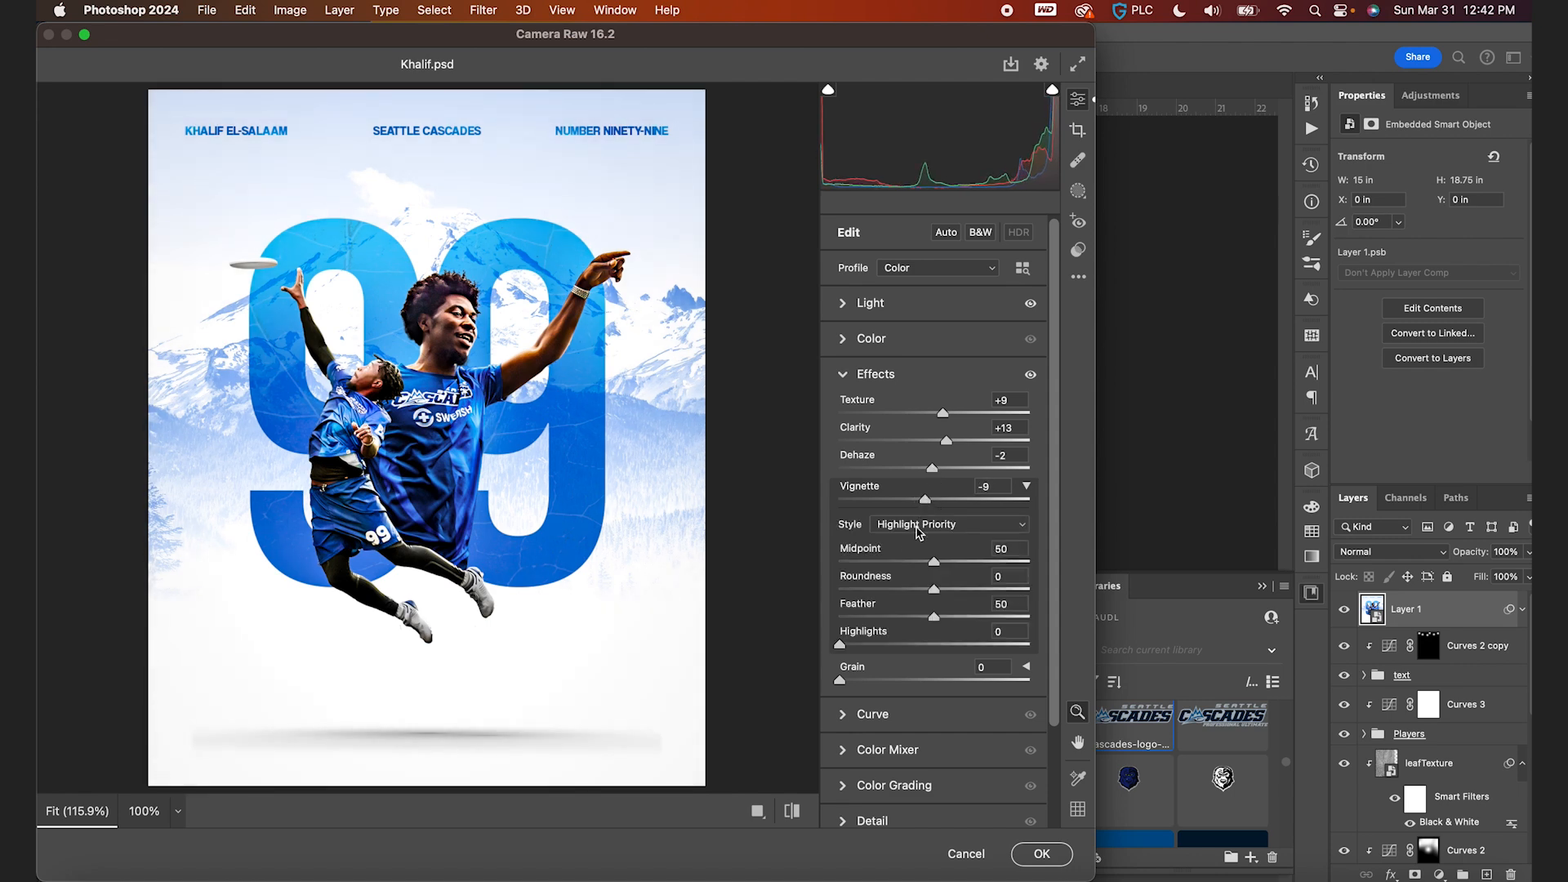
pyautogui.scroll(-3, 913, 549)
pyautogui.scroll(-1, 913, 549)
pyautogui.moveTo(878, 564); pyautogui.dragTo(902, 566)
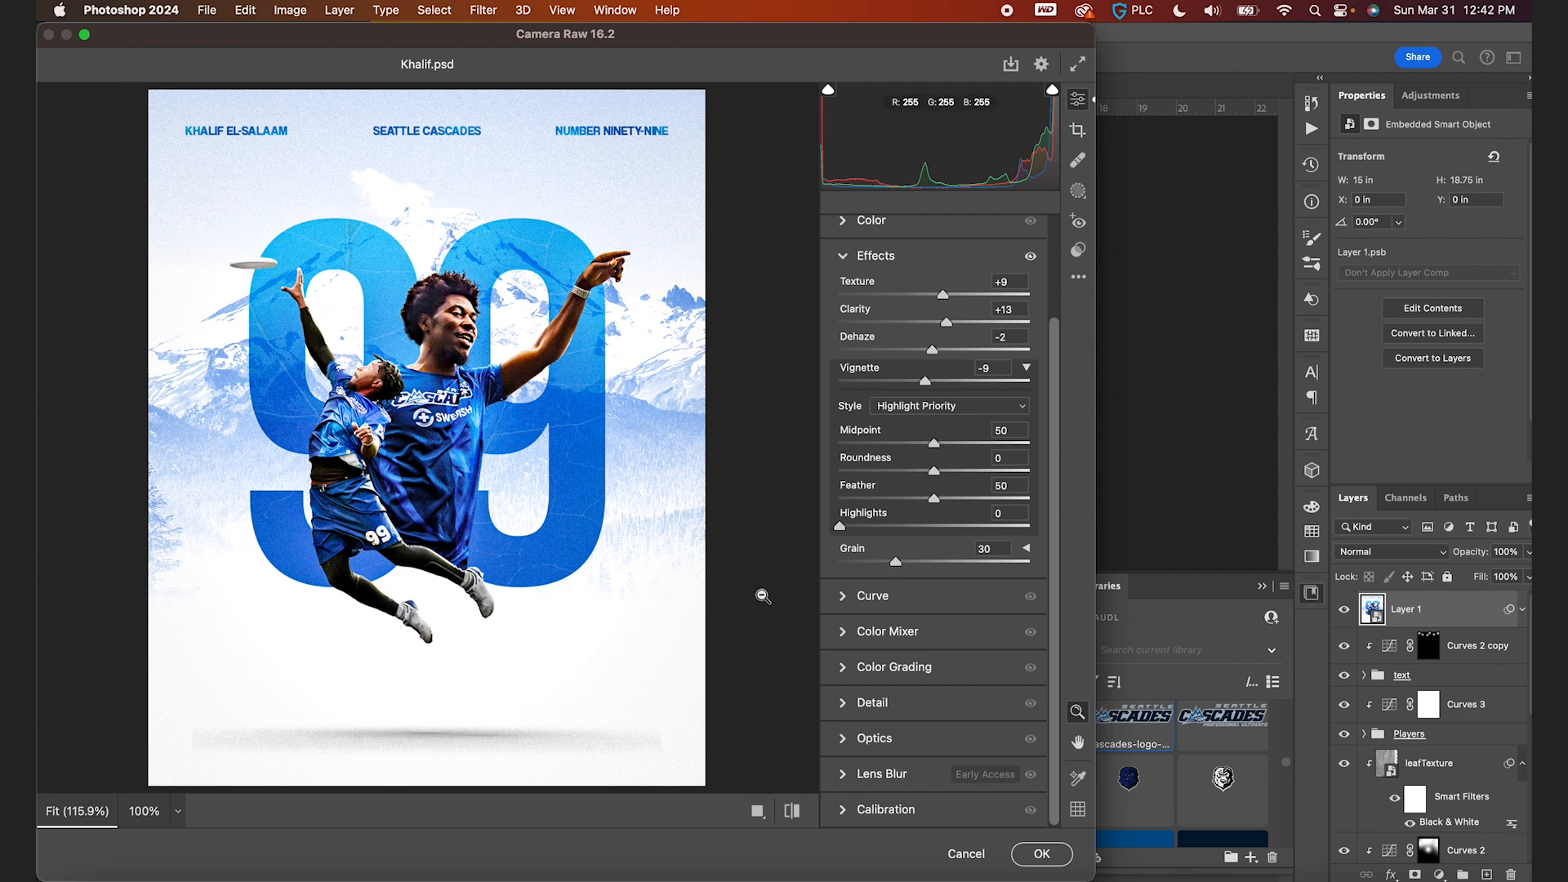
pyautogui.click(1041, 853)
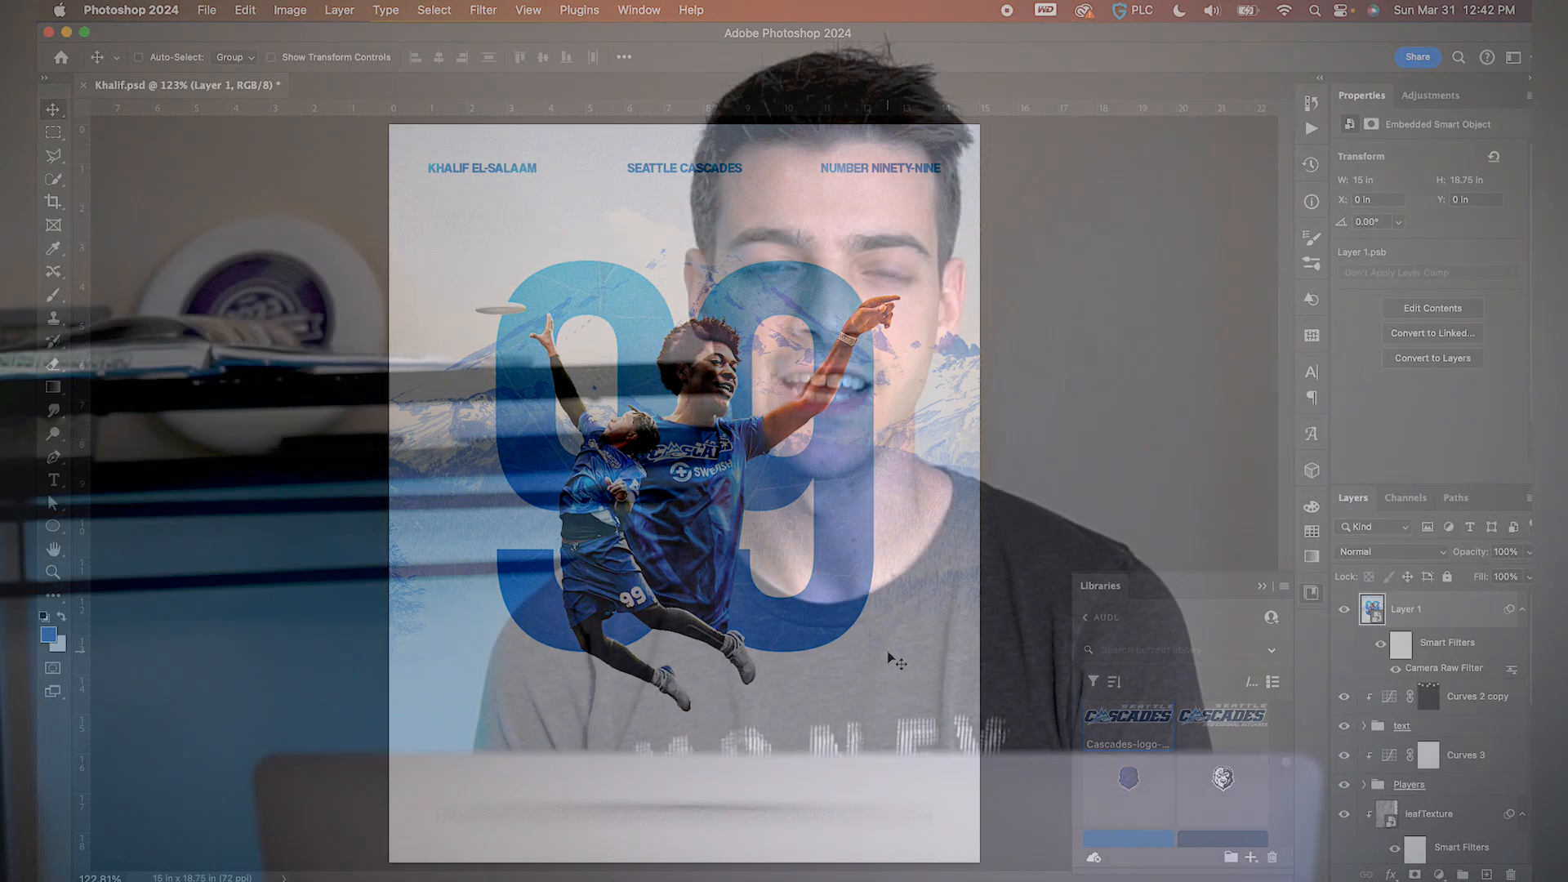